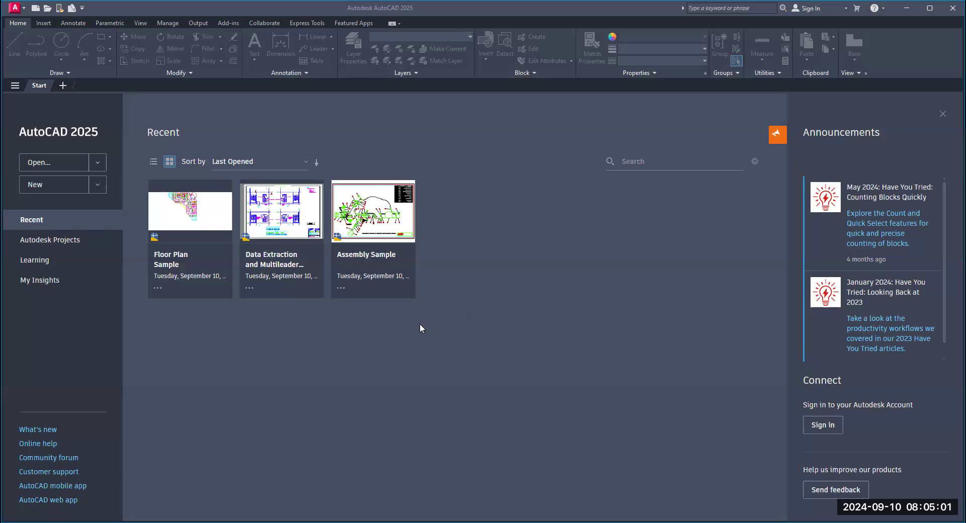
Create a new blank drawing
{"action": "left_click", "coordinate": [44, 186]}
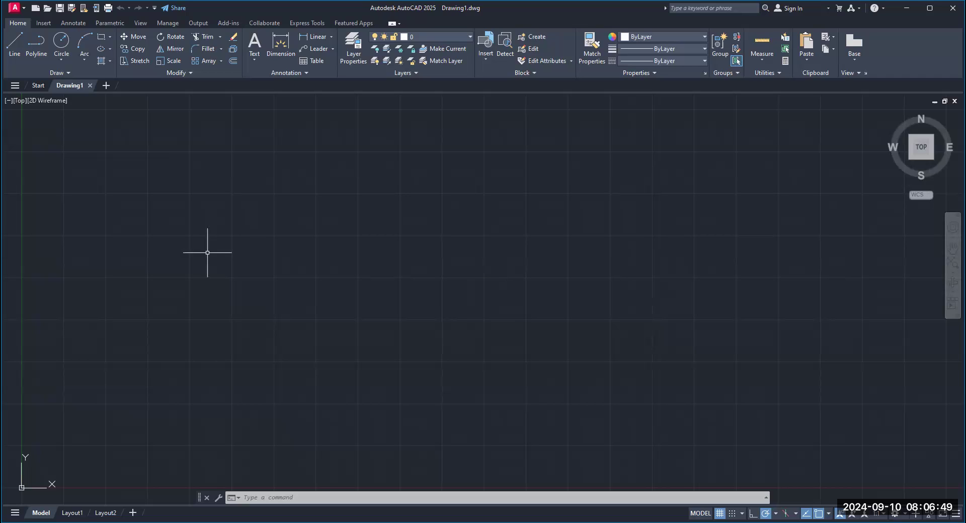
Draw a single horizontal line 5 units long at an angle of 0°
{"action": "type", "text": "line"}
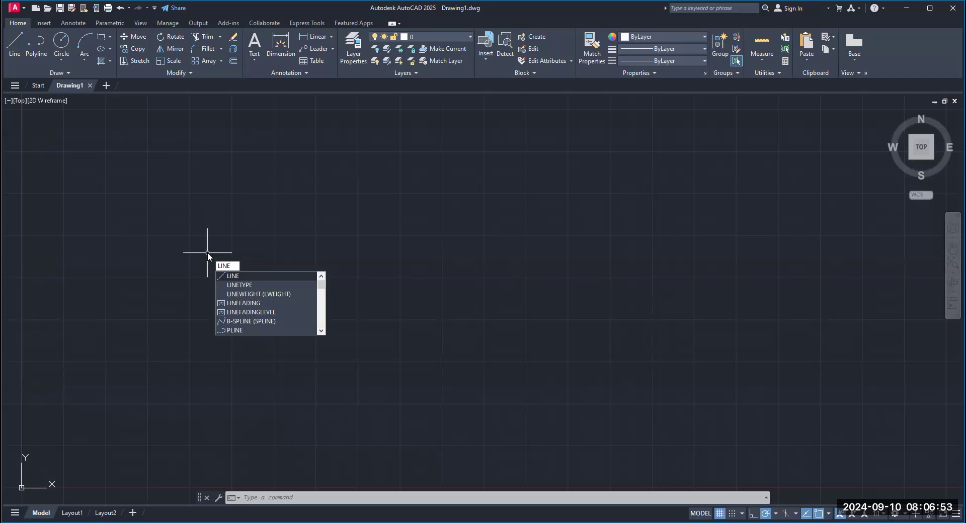
{"action": "key", "text": "Return"}
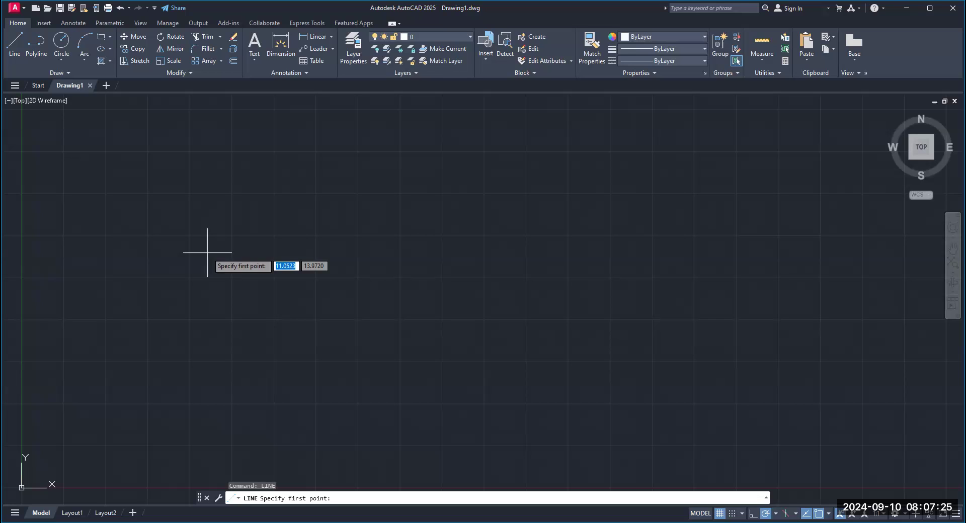
{"action": "left_click", "coordinate": [212, 227]}
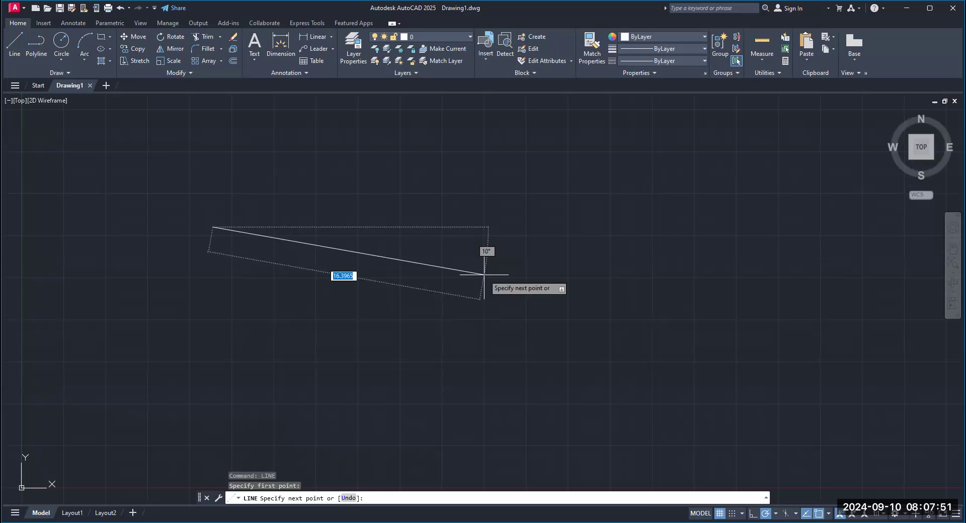
{"action": "type", "text": "5"}
{"action": "key", "text": "Tab"}
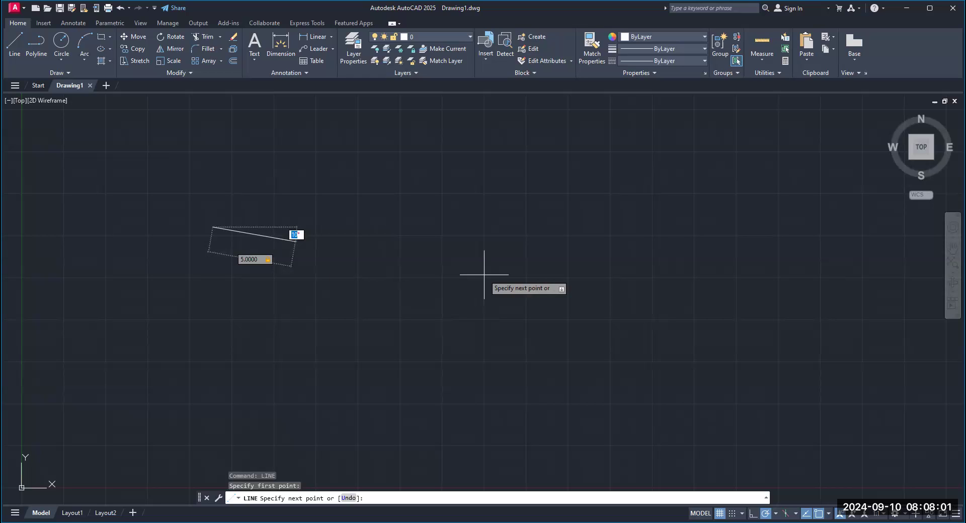
{"action": "type", "text": "0"}
{"action": "key", "text": "Return"}
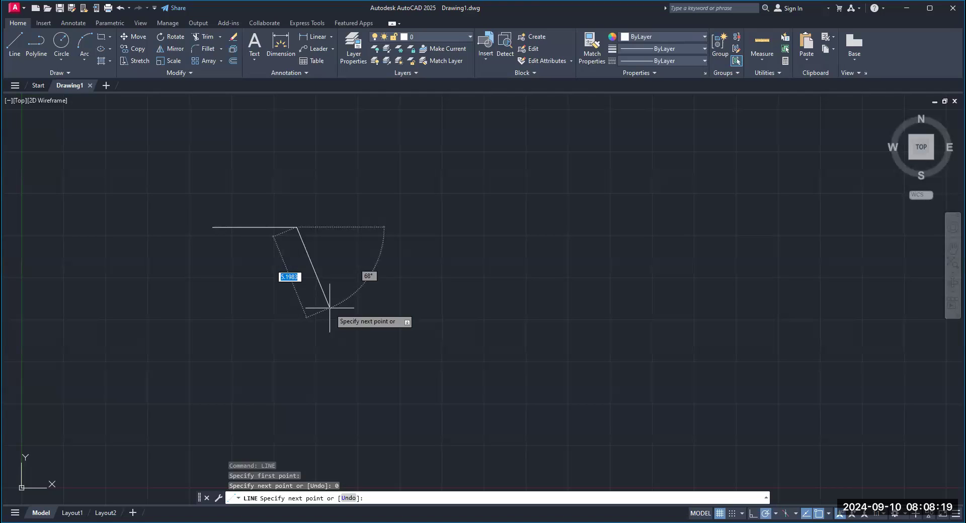
{"action": "key", "text": "Escape"}
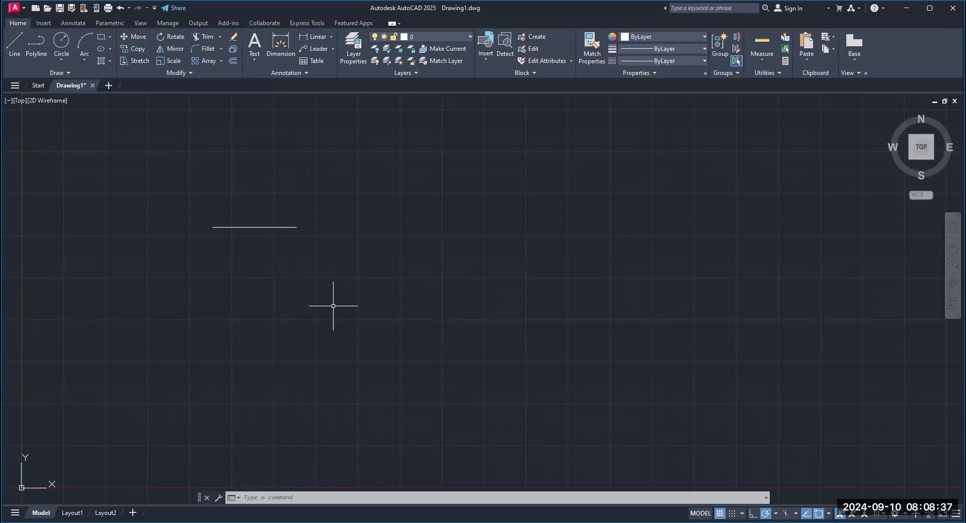
Erase the horizontal line from the drawing
{"action": "type", "text": "ERASE"}
{"action": "key", "text": "Return"}
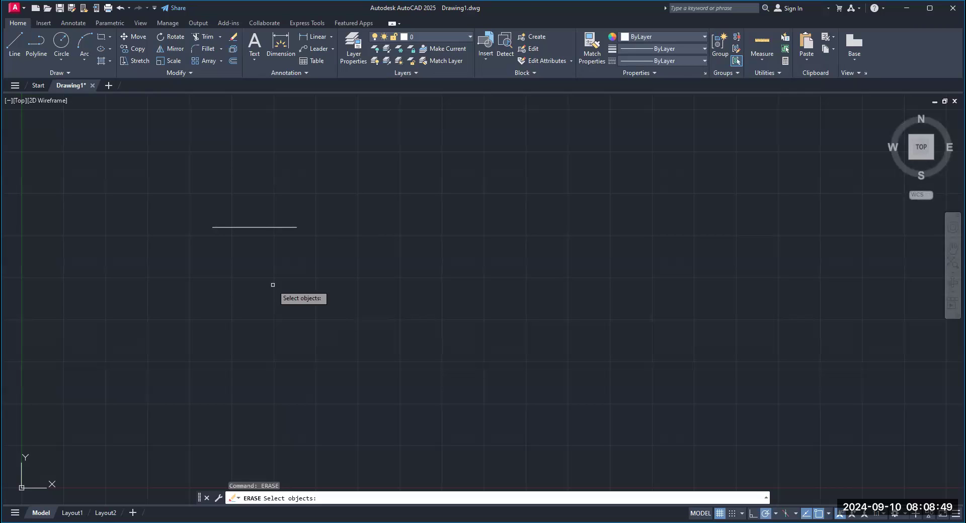
{"action": "left_click", "coordinate": [264, 227]}
{"action": "key", "text": "Return"}
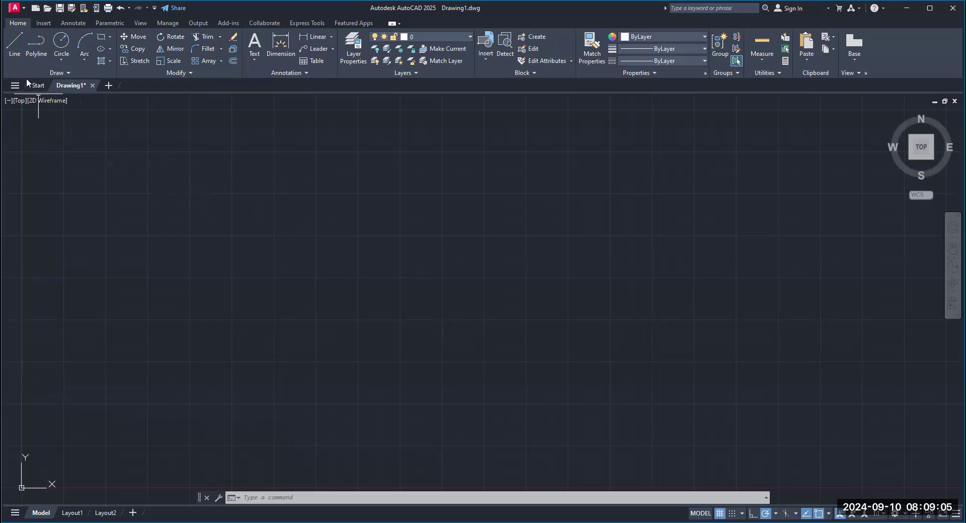
Start a line outline near the middle of the drawing with a 5-unit horizontal segment at 0°, running right
{"action": "left_click", "coordinate": [10, 57]}
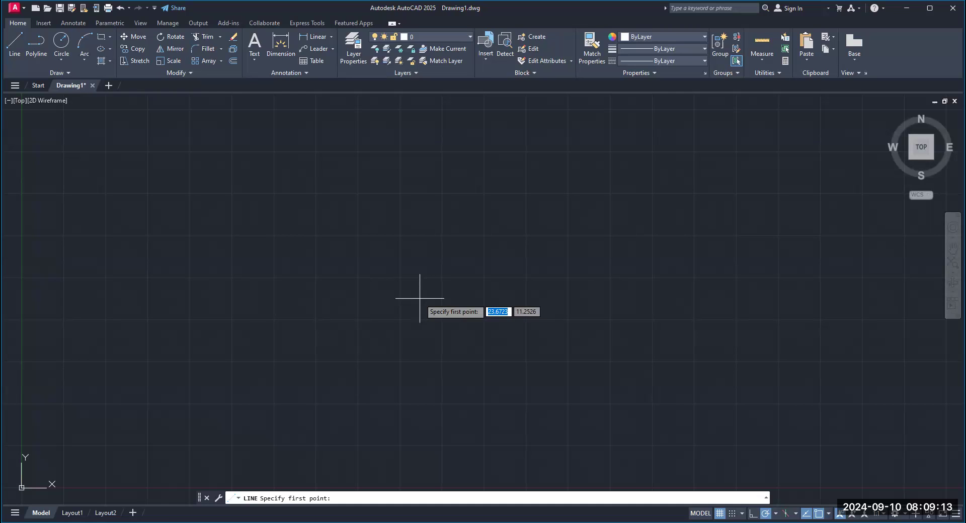
{"action": "left_click", "coordinate": [344, 235]}
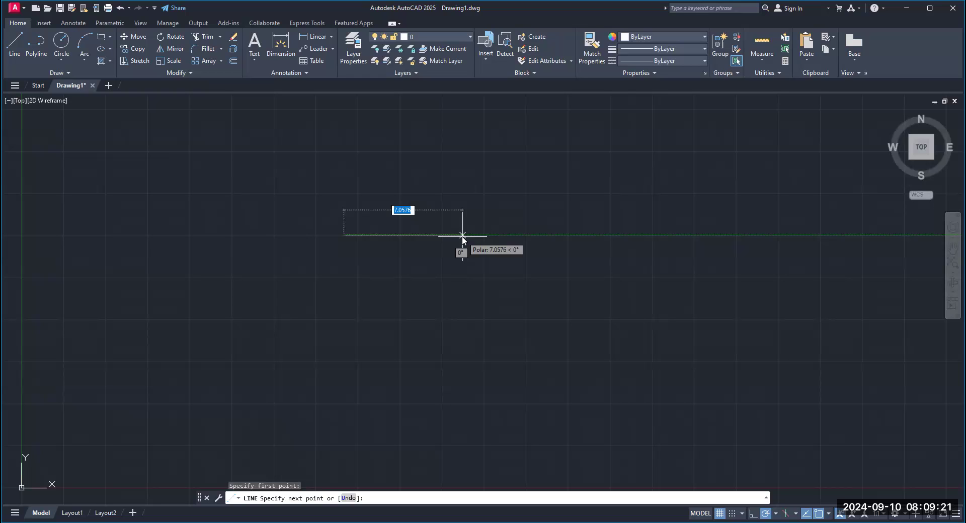
{"action": "type", "text": "5"}
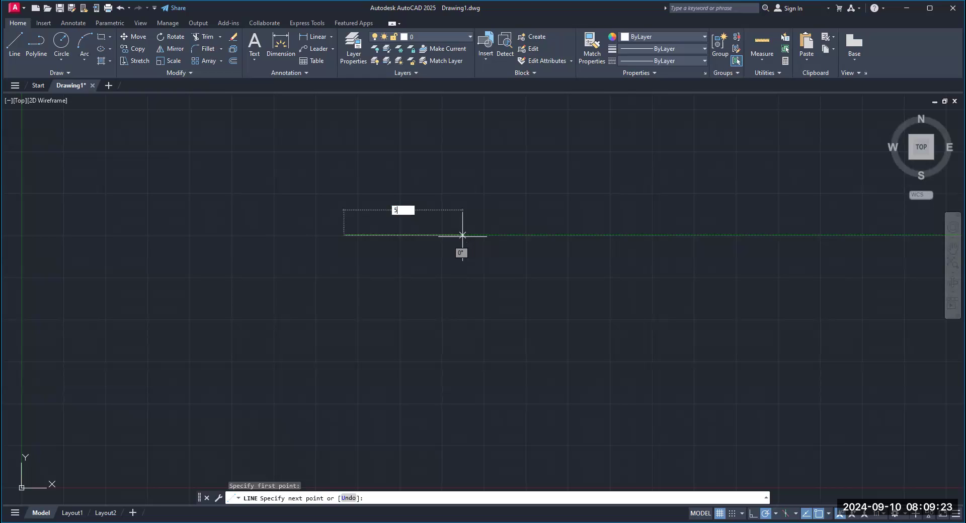
{"action": "key", "text": "Tab"}
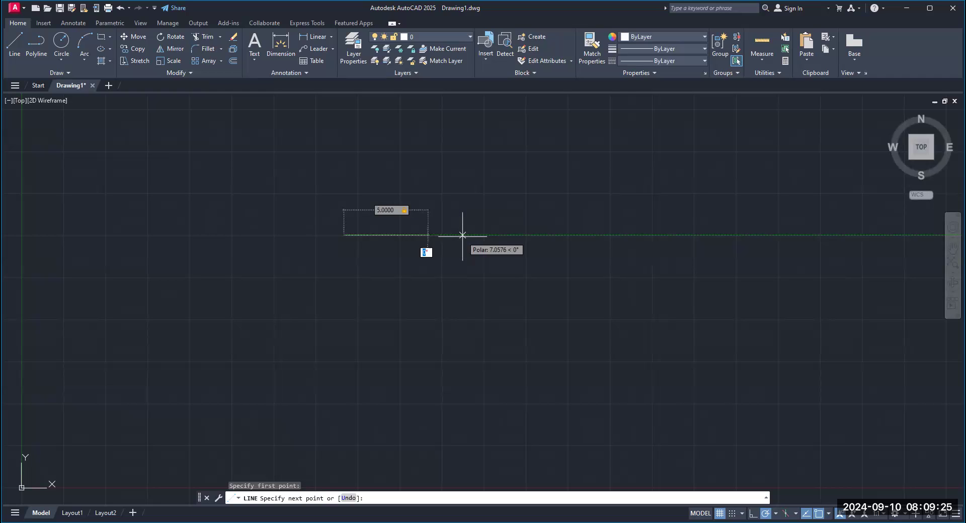
{"action": "type", "text": "0"}
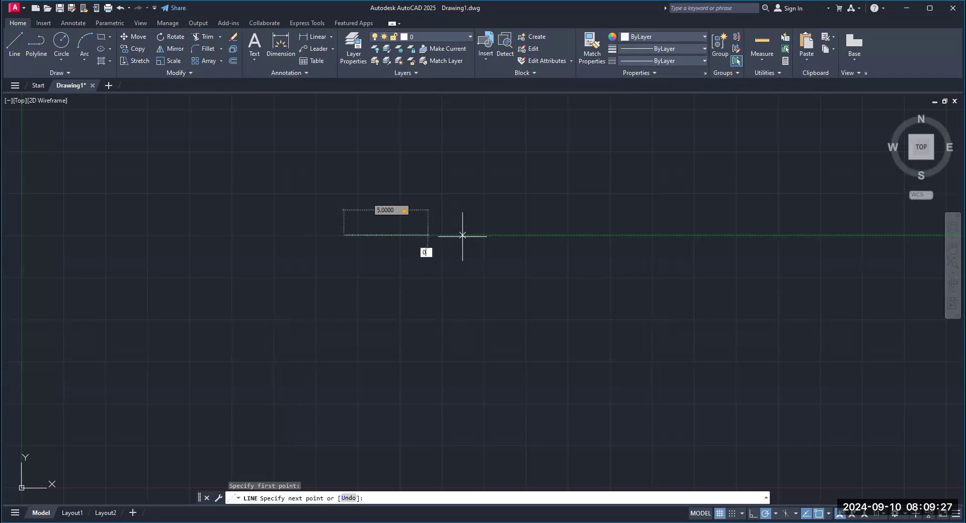
{"action": "key", "text": "Return"}
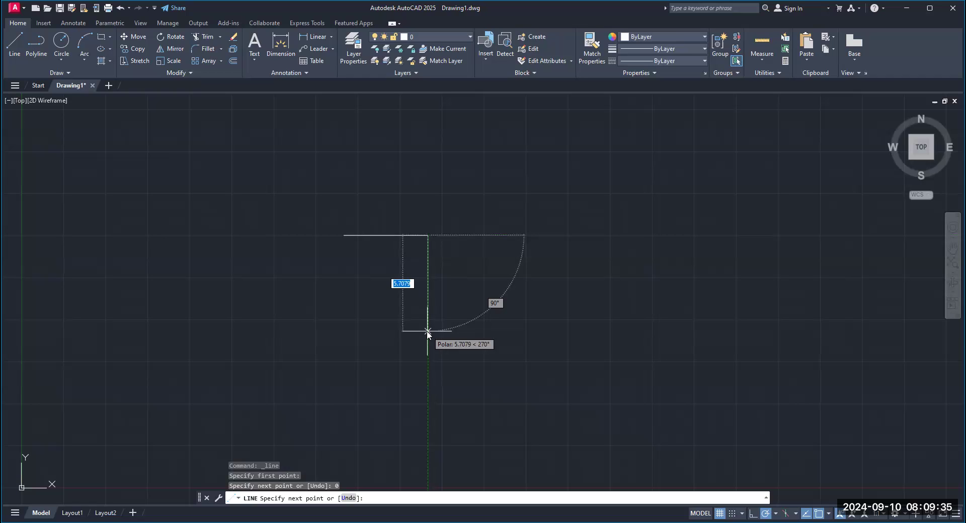
Continue the outline with a segment 5 units straight down at 90°, followed by one 5 units to the right
{"action": "type", "text": "5"}
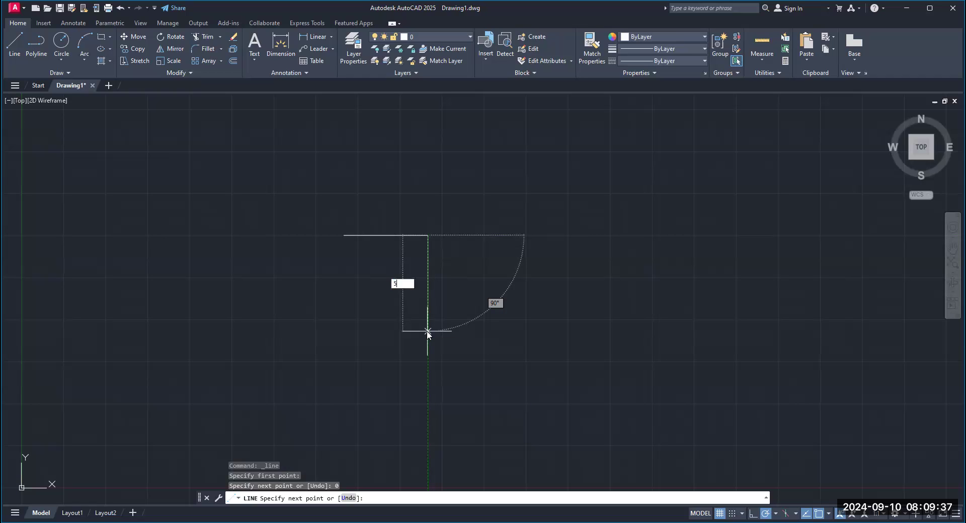
{"action": "key", "text": "Tab"}
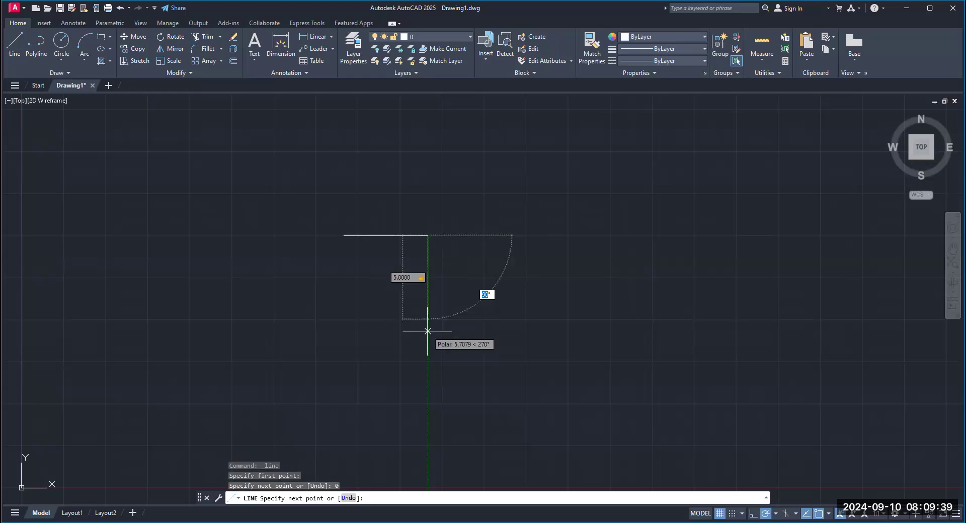
{"action": "type", "text": "90"}
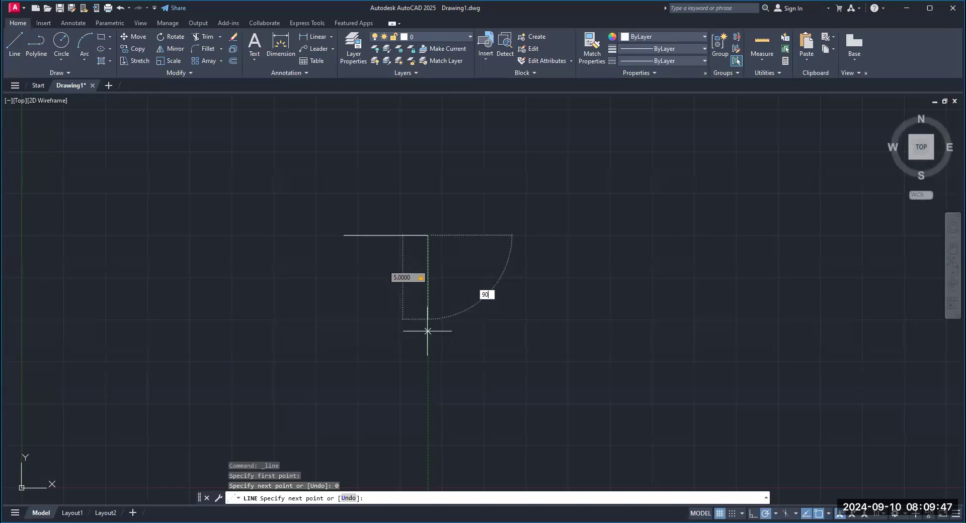
{"action": "key", "text": "Return"}
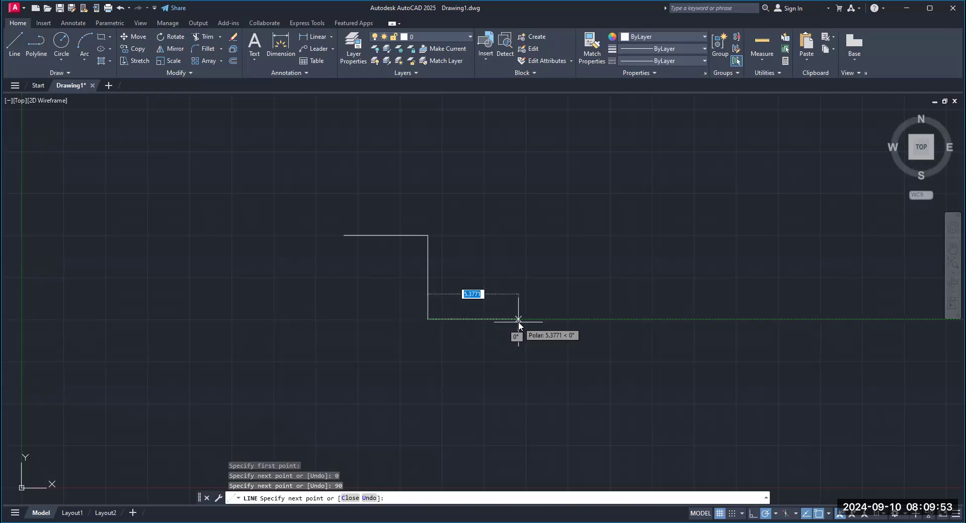
{"action": "type", "text": "5"}
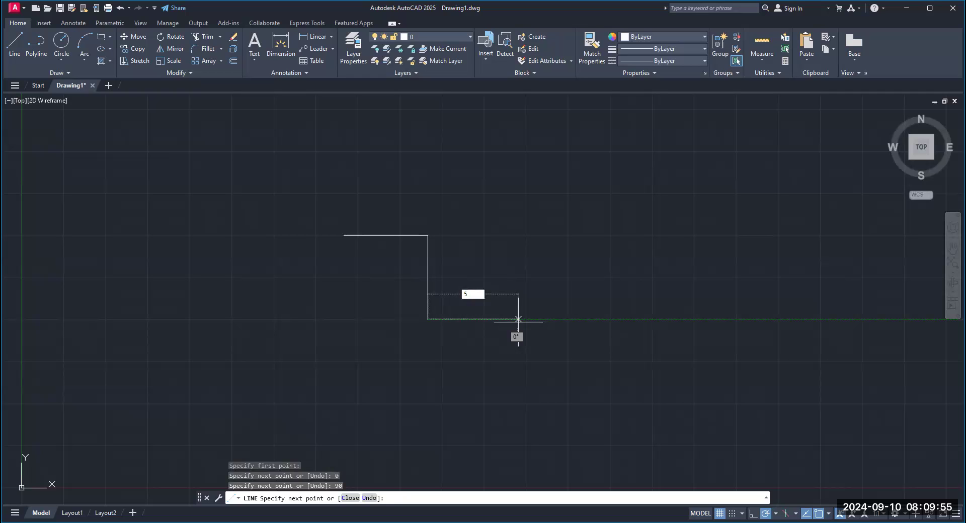
{"action": "key", "text": "Return"}
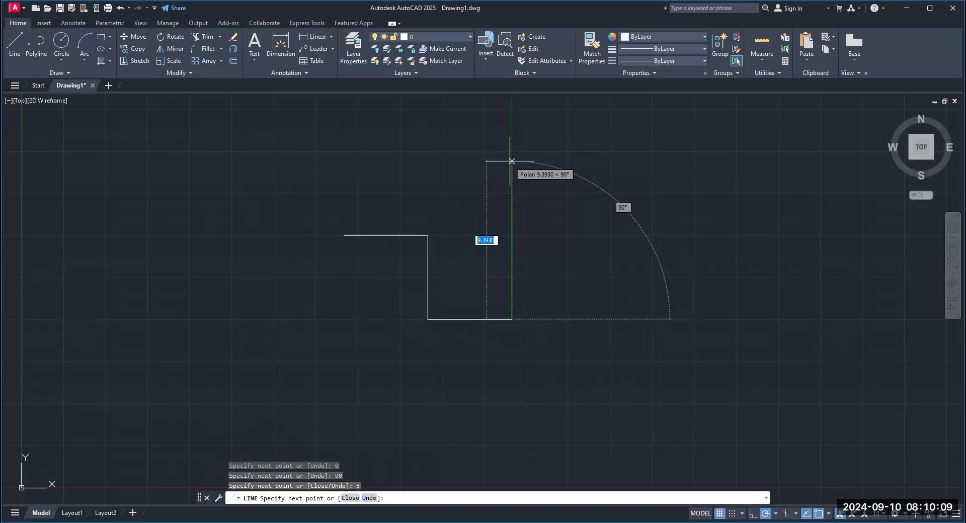
Close the L-shaped outline with lines 10 units up at 90°, left to align above the start point, and down to the start point
{"action": "type", "text": "10"}
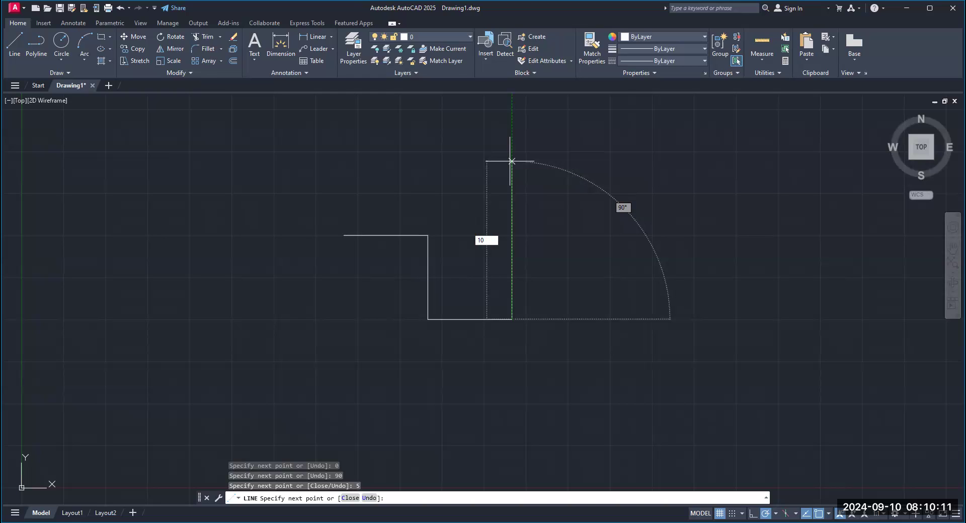
{"action": "key", "text": "Tab"}
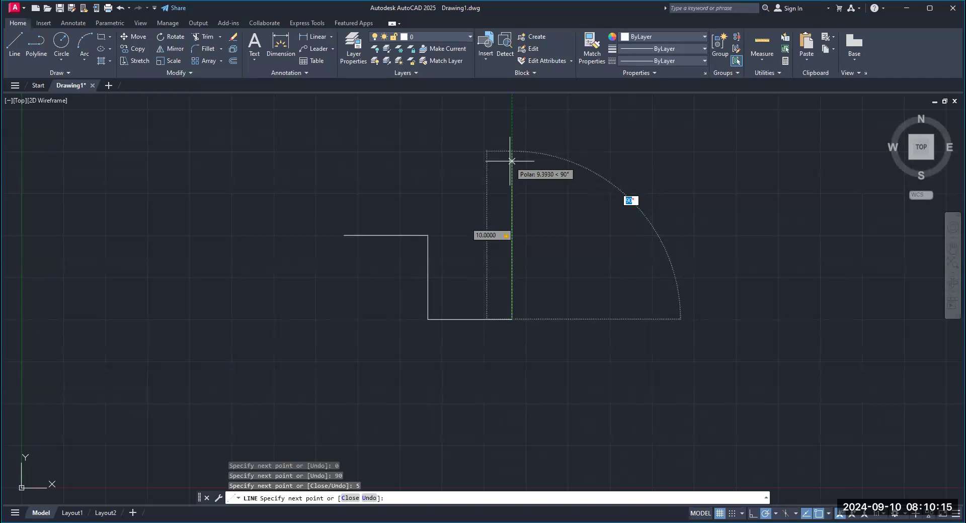
{"action": "type", "text": "90"}
{"action": "key", "text": "Return"}
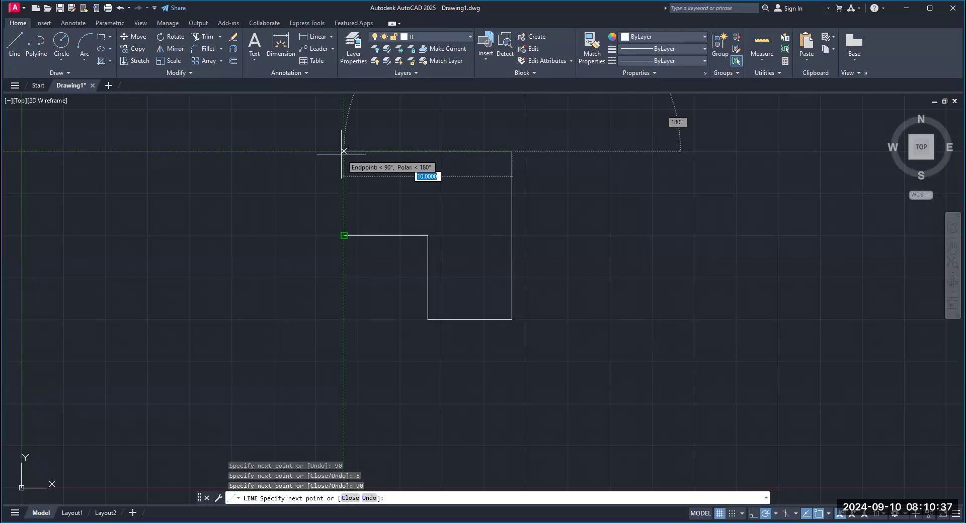
{"action": "left_click", "coordinate": [343, 151]}
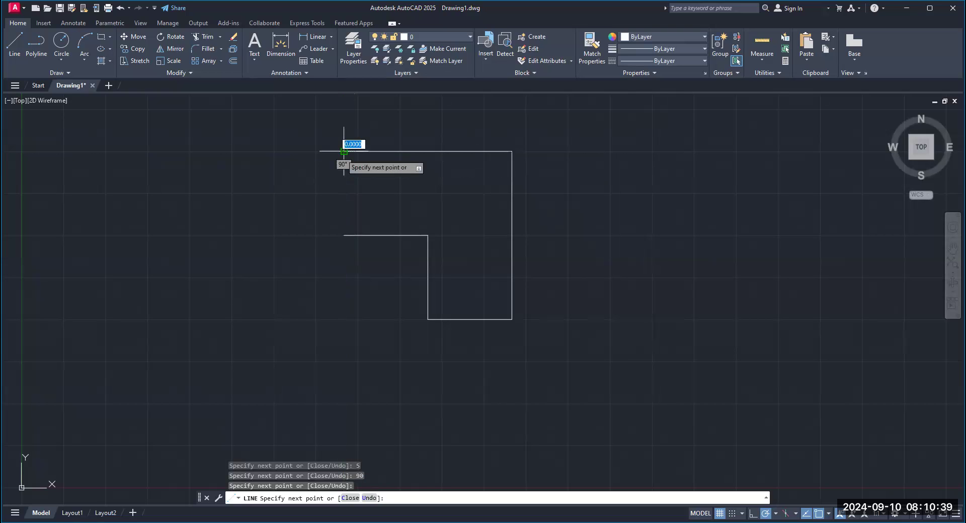
{"action": "left_click", "coordinate": [343, 235]}
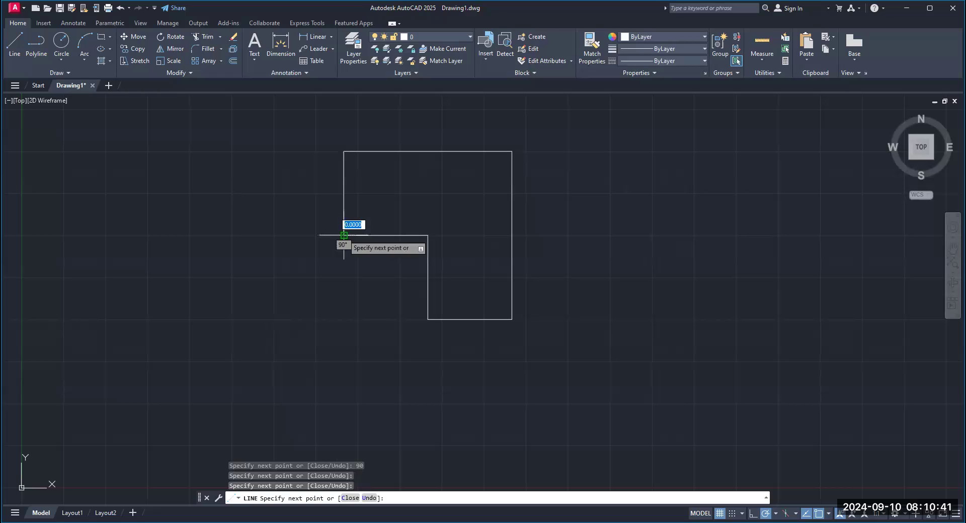
{"action": "key", "text": "Return"}
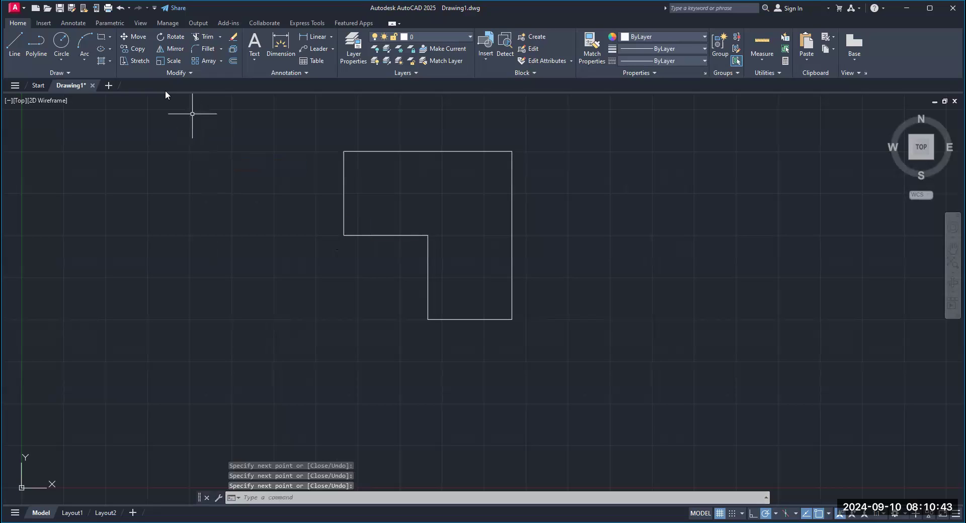
Undo the L-shaped outline, redo it, and undo it again
{"action": "left_click", "coordinate": [121, 8]}
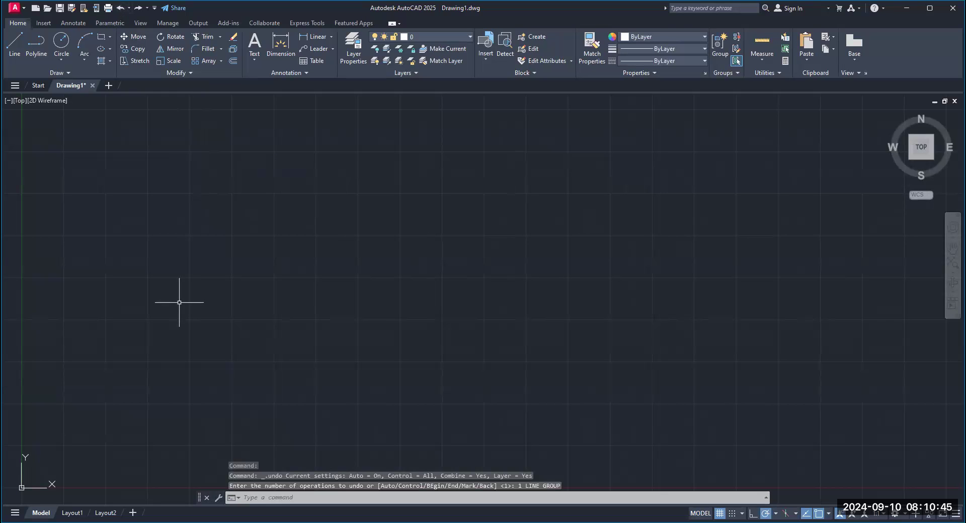
{"action": "left_click", "coordinate": [138, 8]}
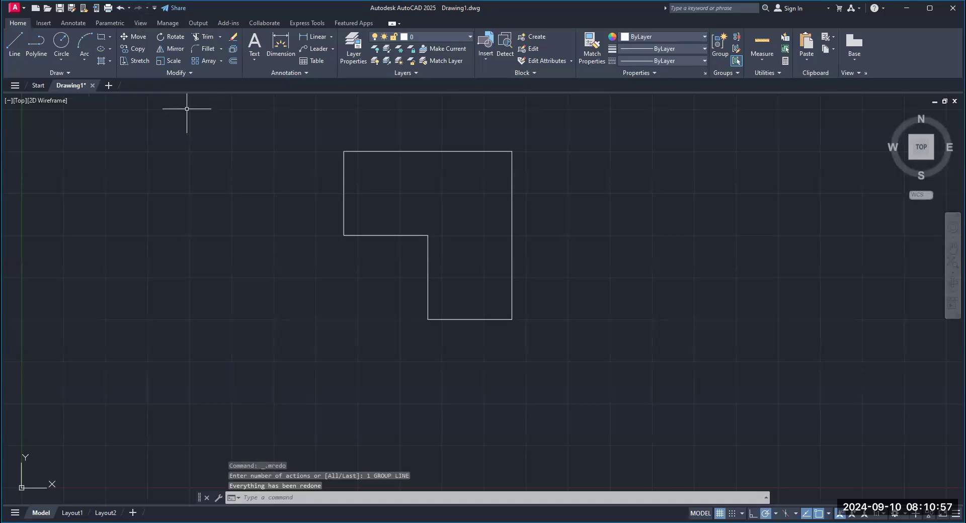
{"action": "left_click", "coordinate": [121, 8]}
Start a new line outline with a 5-unit horizontal segment running right at 0°, followed by a 5-unit segment straight down
{"action": "left_click", "coordinate": [14, 44]}
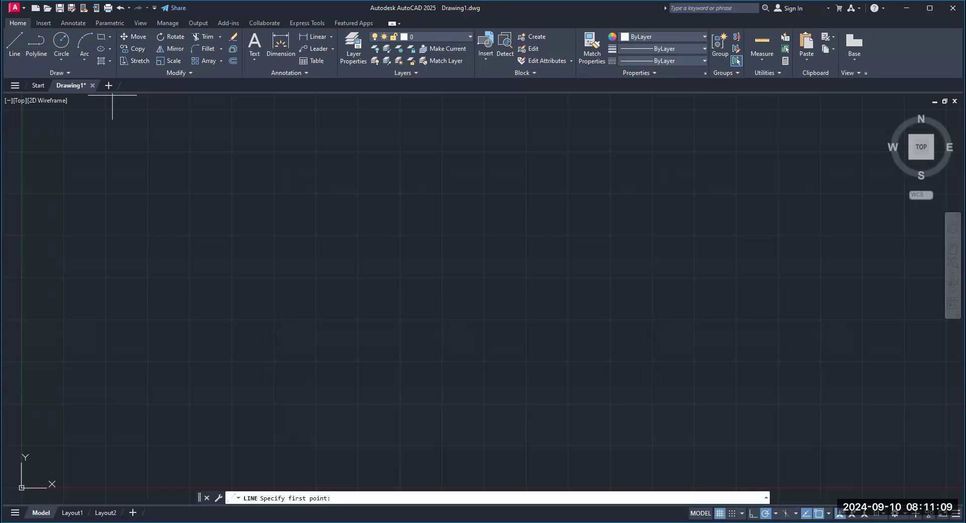
{"action": "left_click", "coordinate": [276, 277]}
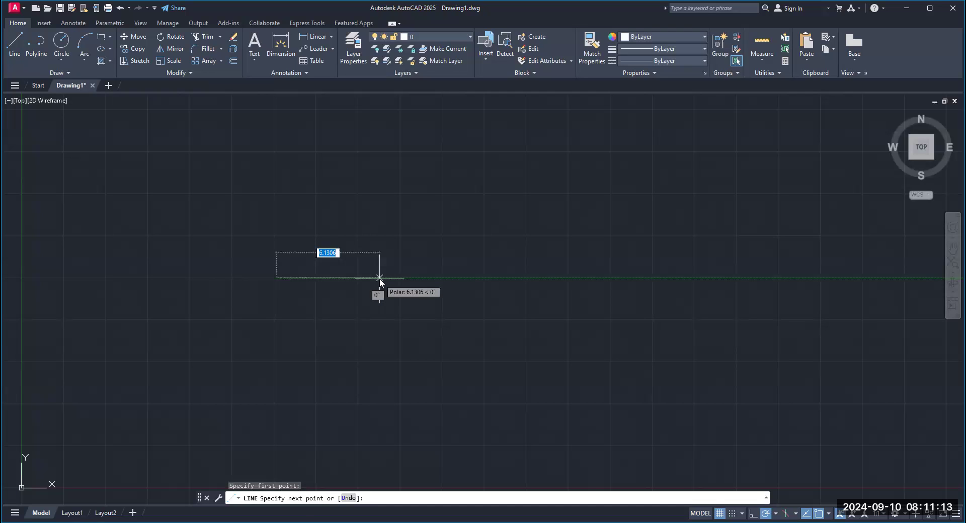
{"action": "type", "text": "5"}
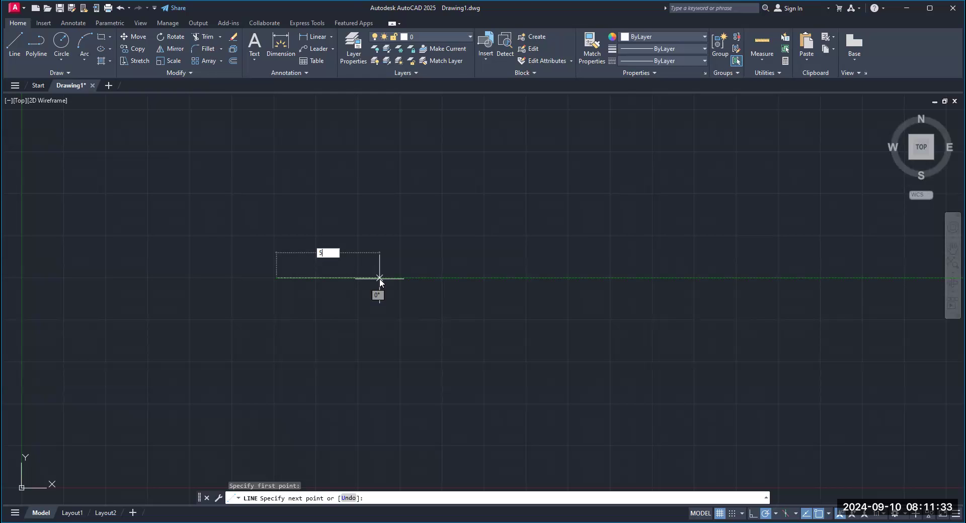
{"action": "key", "text": "Return"}
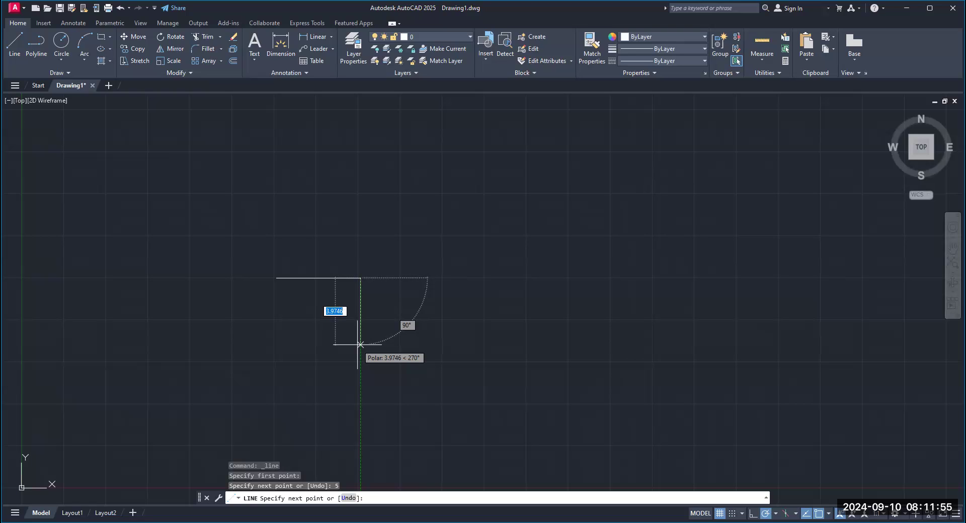
{"action": "type", "text": "5"}
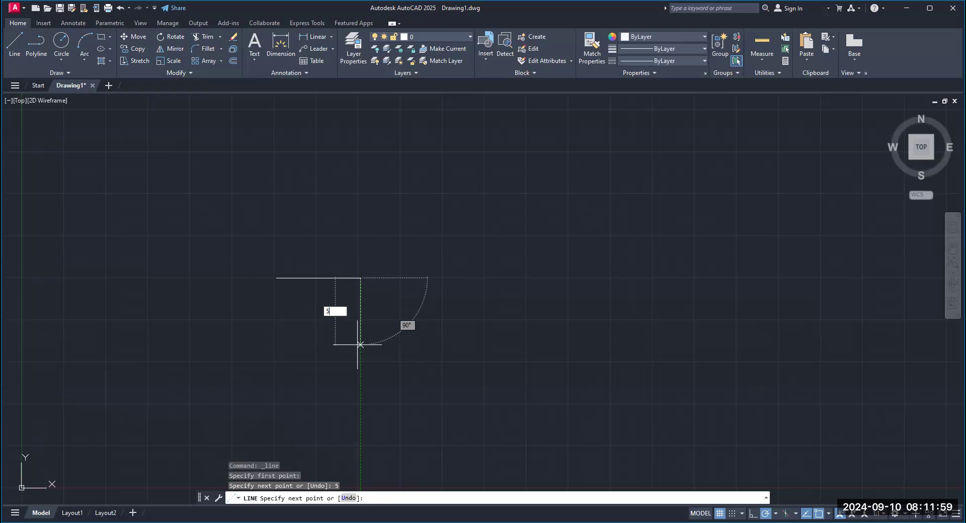
{"action": "key", "text": "Return"}
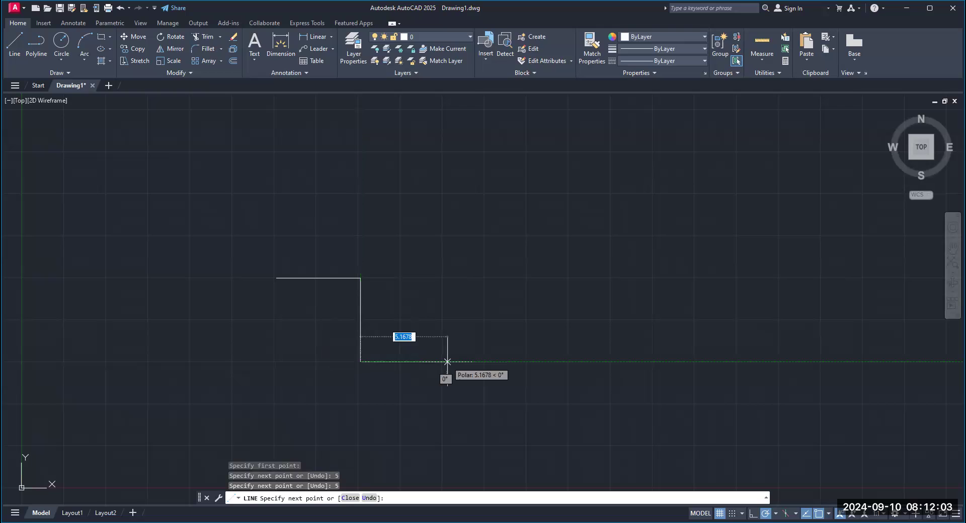
Continue the outline with a segment 5 units to the right, followed by one 5 units straight up at 90°
{"action": "type", "text": "5"}
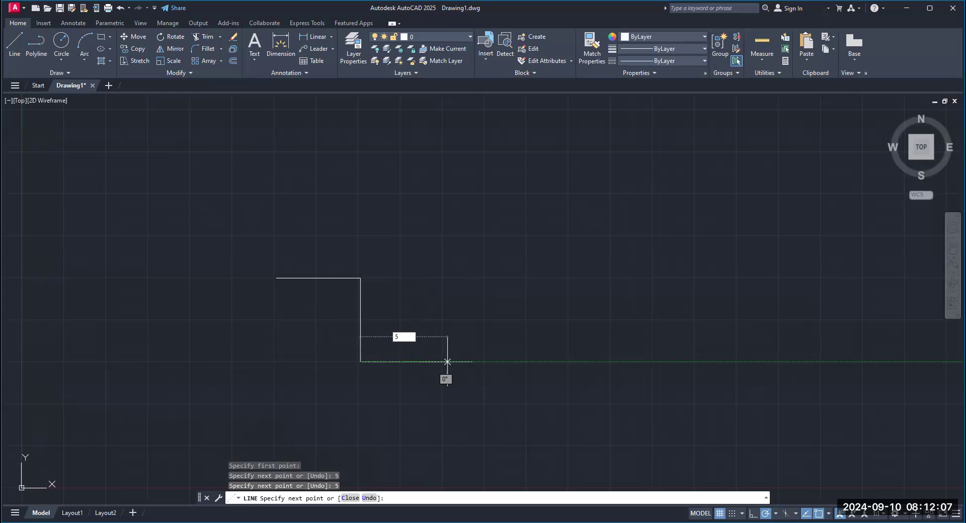
{"action": "key", "text": "Return"}
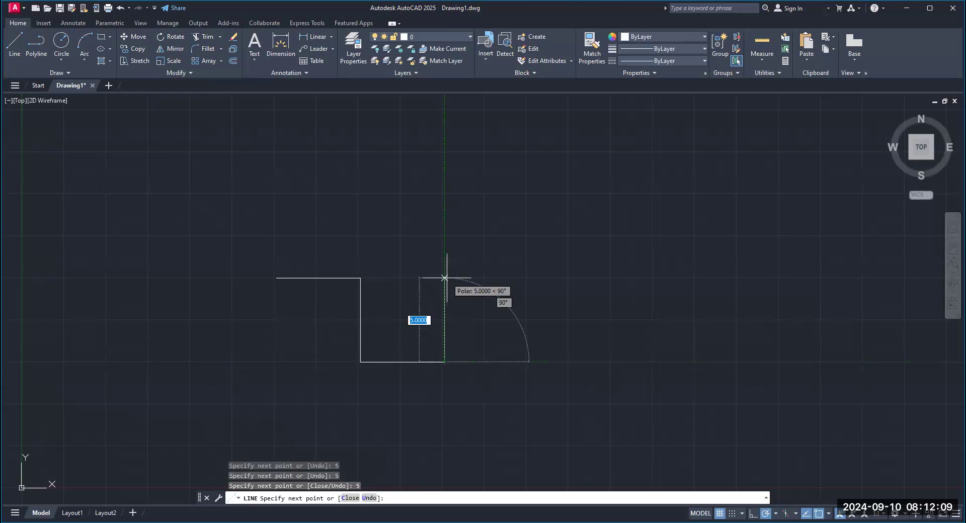
{"action": "type", "text": "5"}
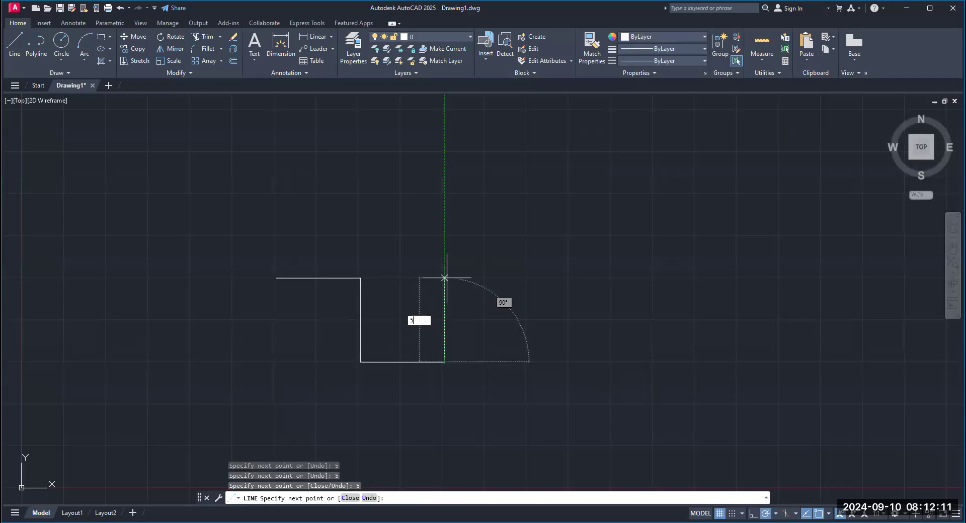
{"action": "key", "text": "Tab"}
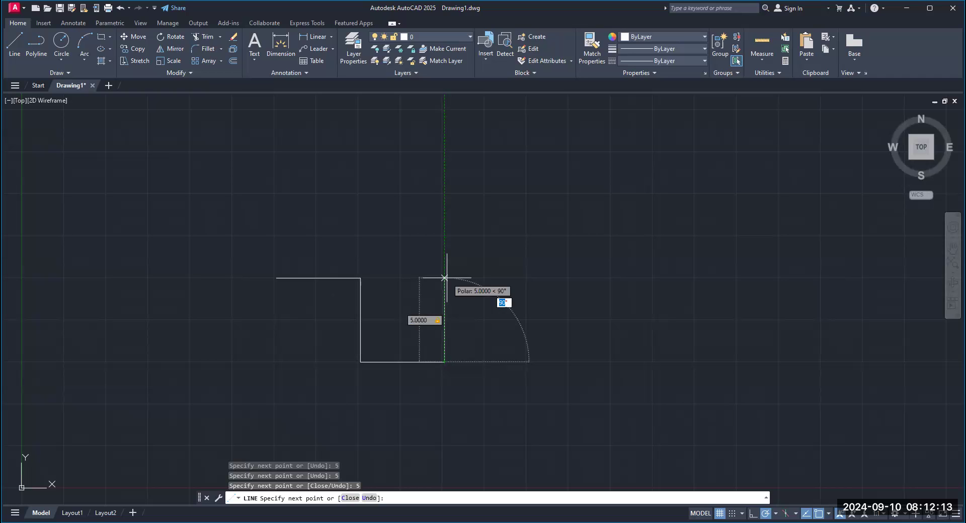
{"action": "type", "text": "90"}
{"action": "key", "text": "Return"}
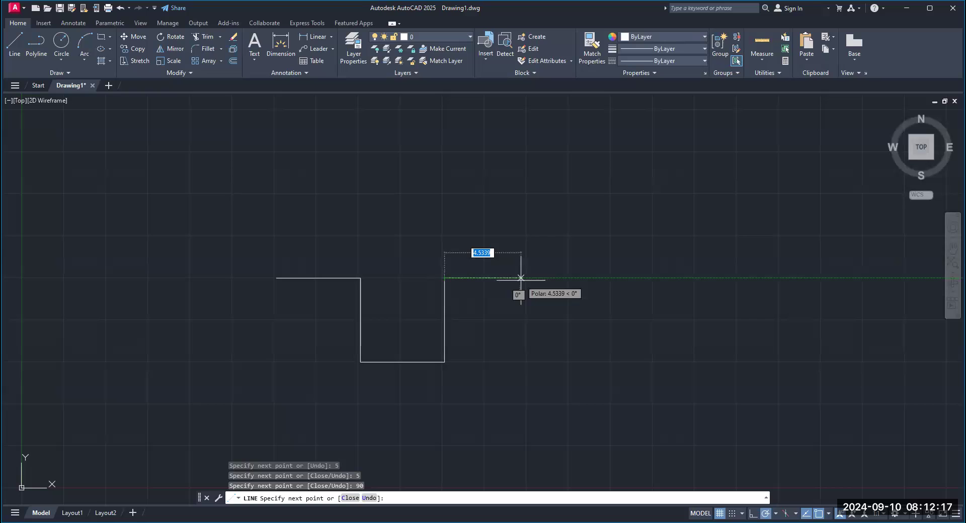
Extend the outline 5 units right from the top of the stem and 5 units up at 90° for the crossbar's end
{"action": "type", "text": "5"}
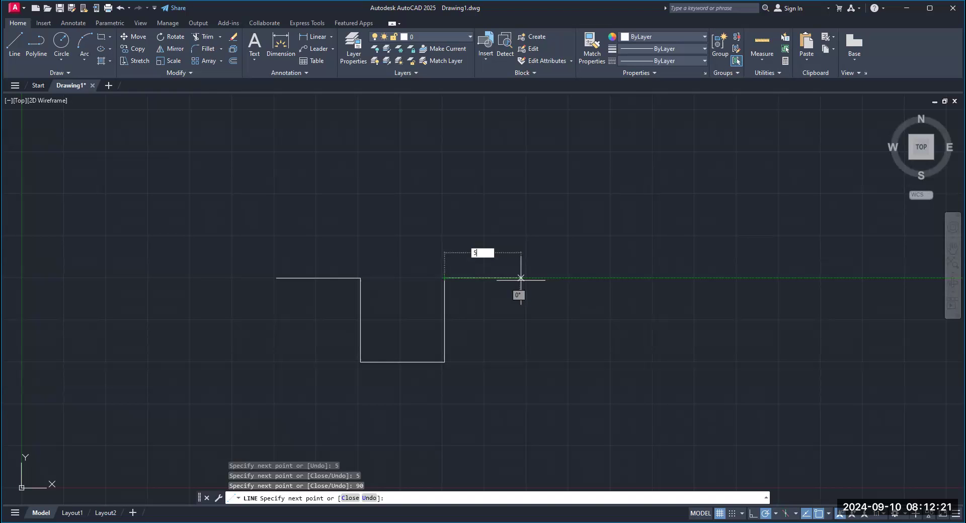
{"action": "key", "text": "Return"}
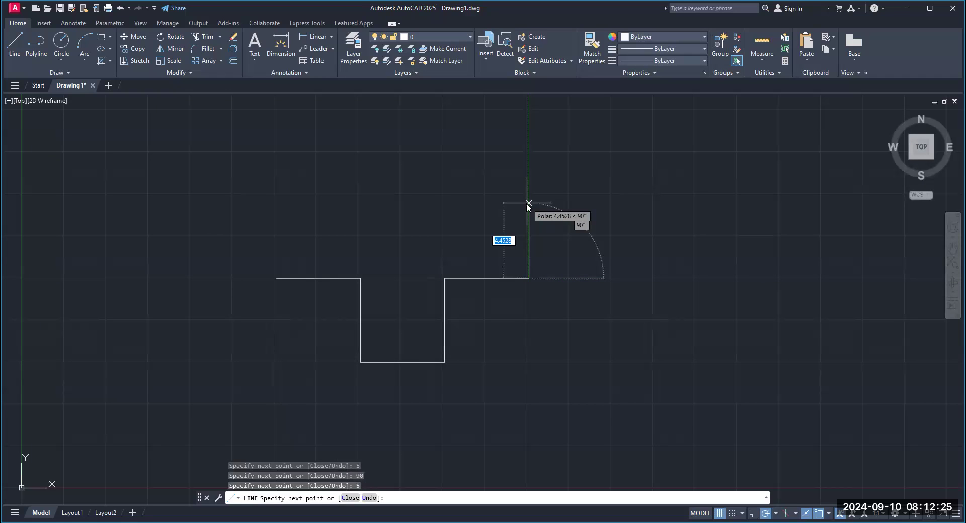
{"action": "type", "text": "5"}
{"action": "key", "text": "Tab"}
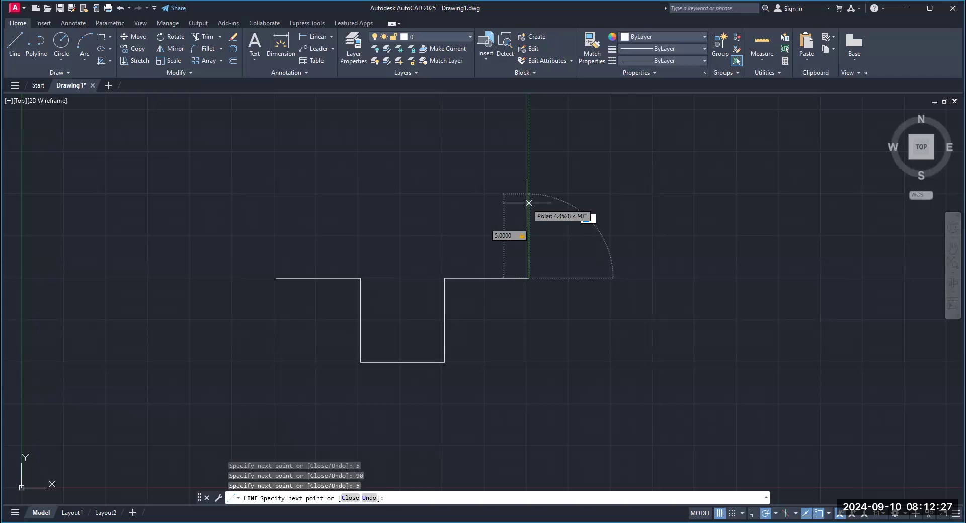
{"action": "type", "text": "90"}
{"action": "key", "text": "Return"}
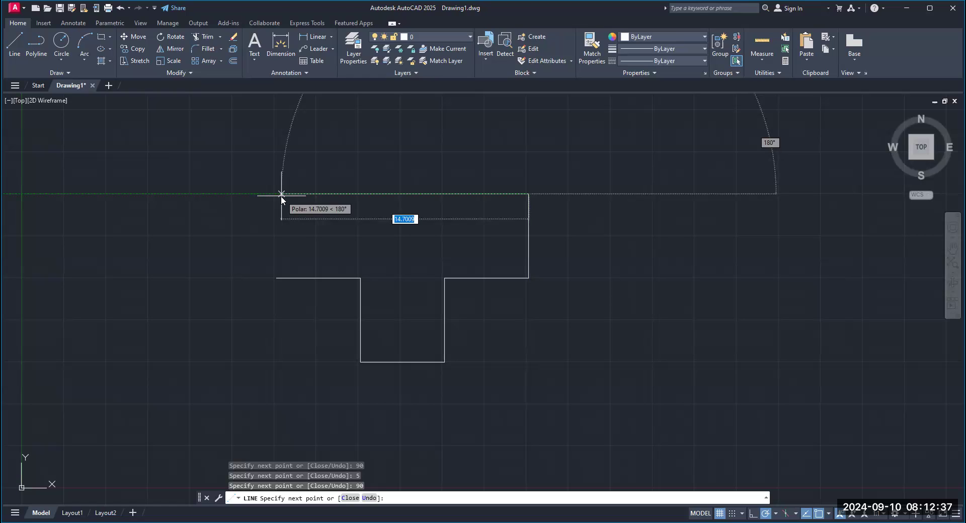
Close the T-shaped outline with a 15-unit line to the left at 180° and a line down to the start point
{"action": "type", "text": "15"}
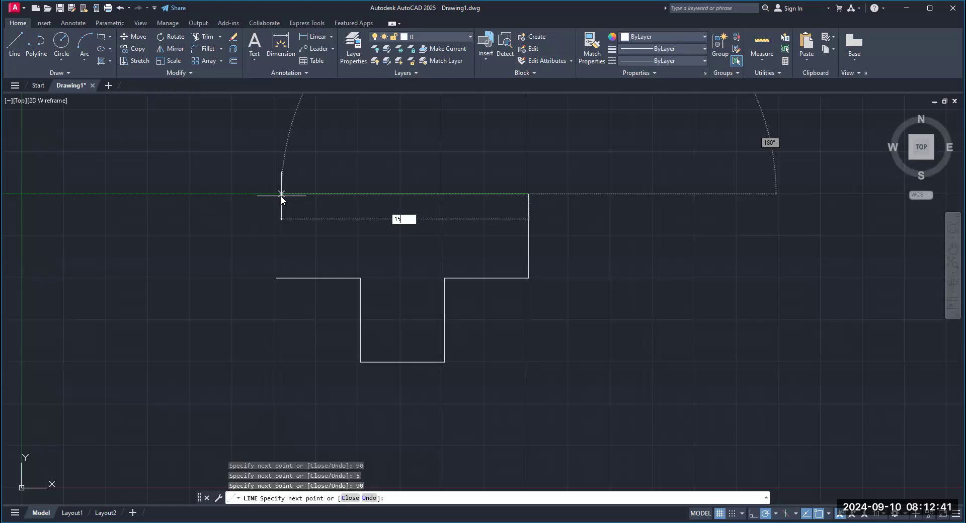
{"action": "key", "text": "Tab"}
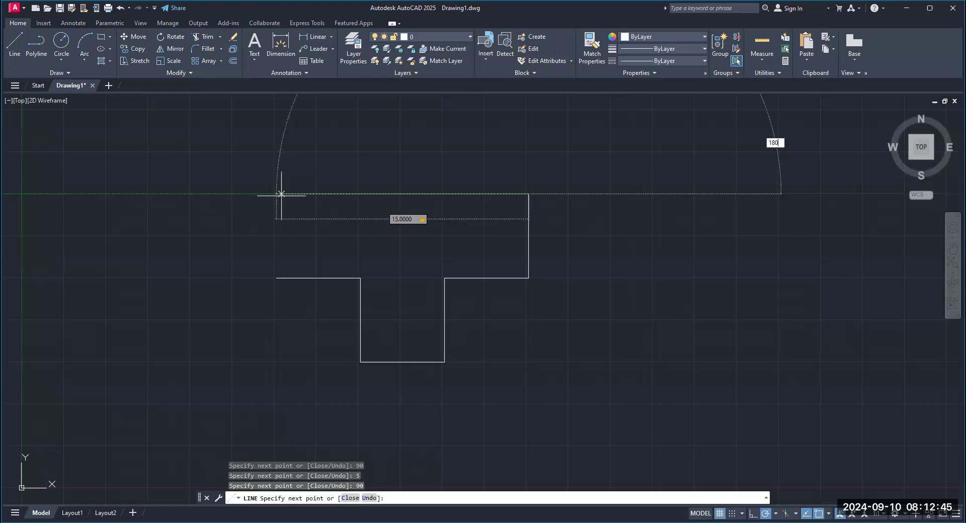
{"action": "key", "text": "Return"}
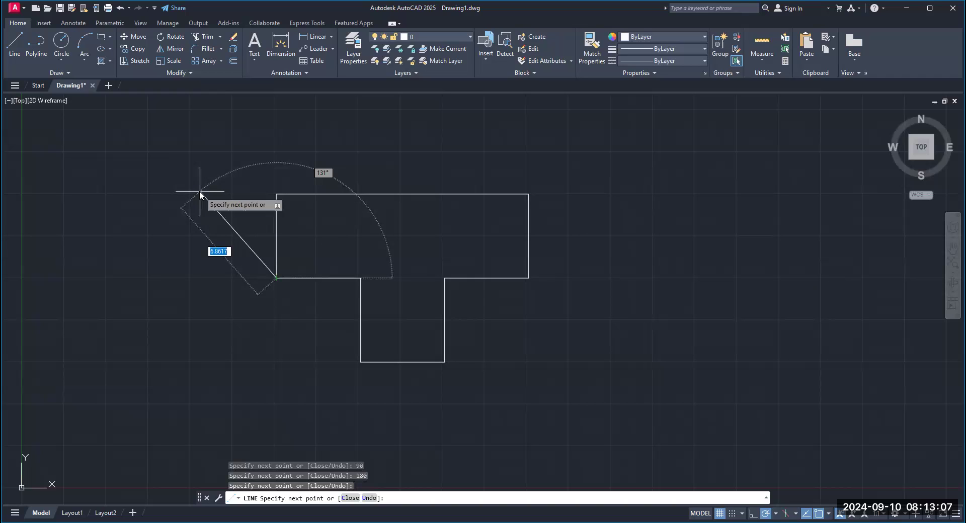
{"action": "right_click", "coordinate": [200, 192]}
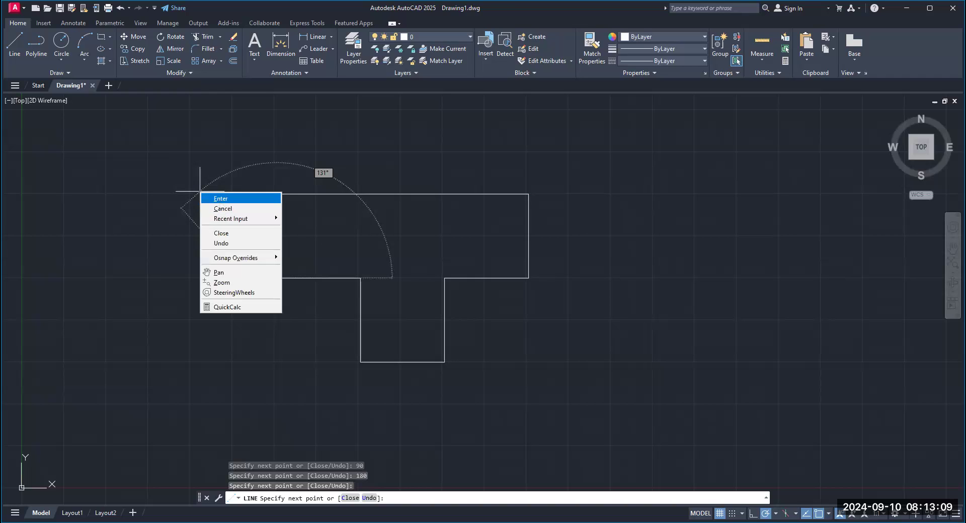
{"action": "left_click", "coordinate": [220, 202]}
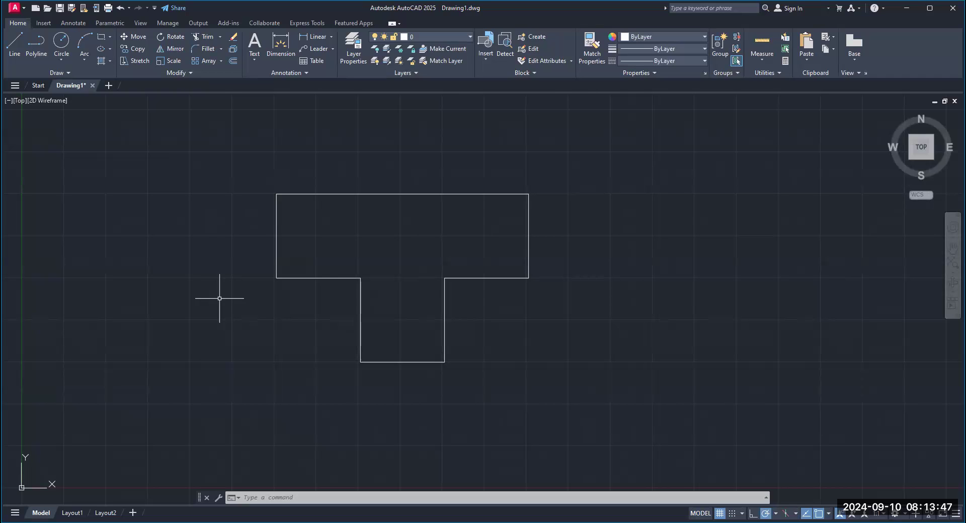
Erase the long upper line of the T-shaped outline with the Erase command and undo the erasure
{"action": "type", "text": "E"}
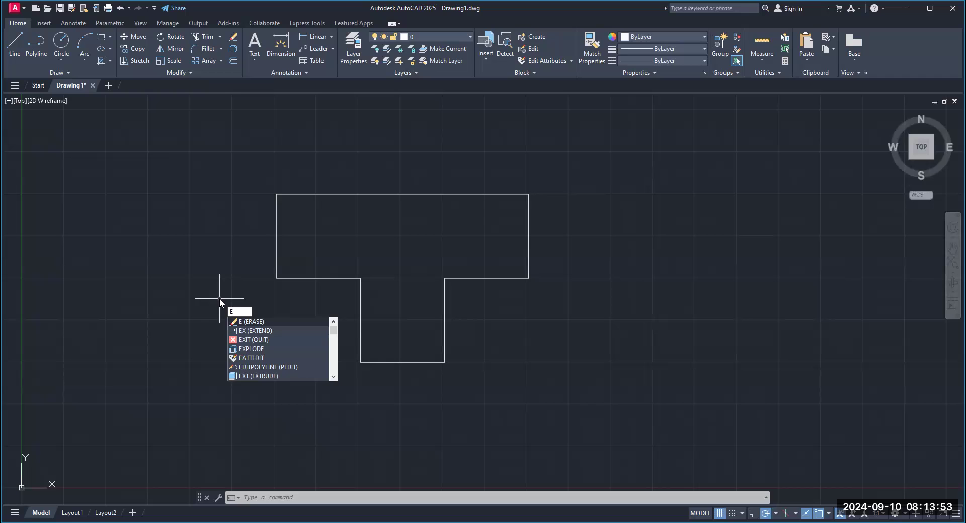
{"action": "key", "text": "Return"}
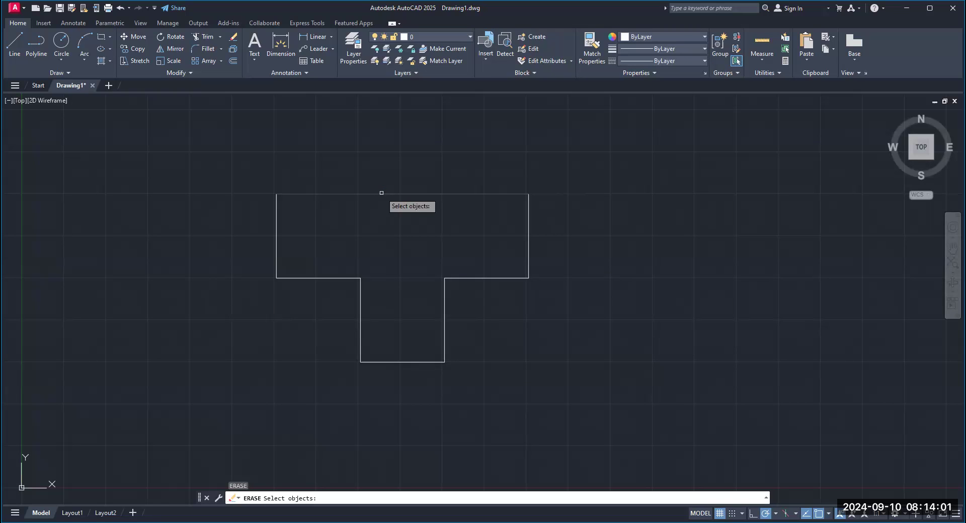
{"action": "left_click", "coordinate": [382, 193]}
{"action": "key", "text": "Return"}
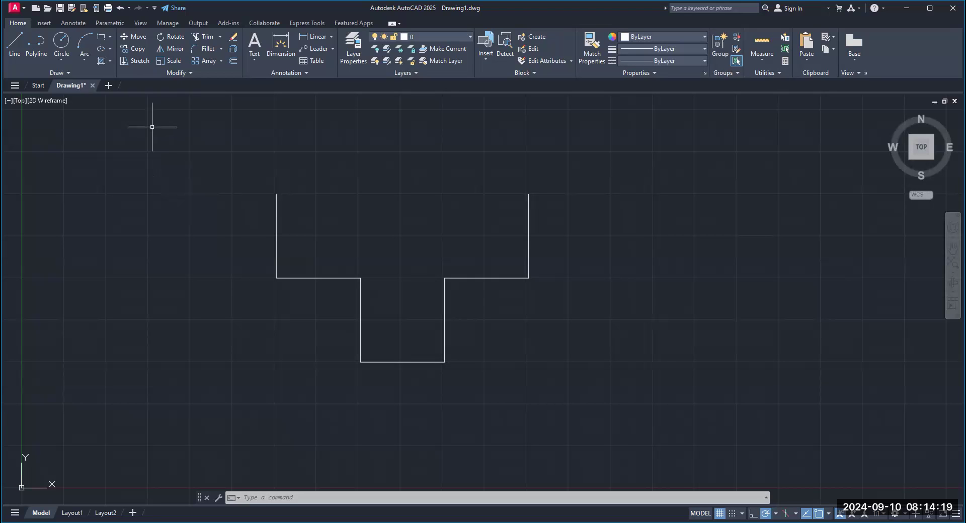
{"action": "left_click", "coordinate": [120, 8]}
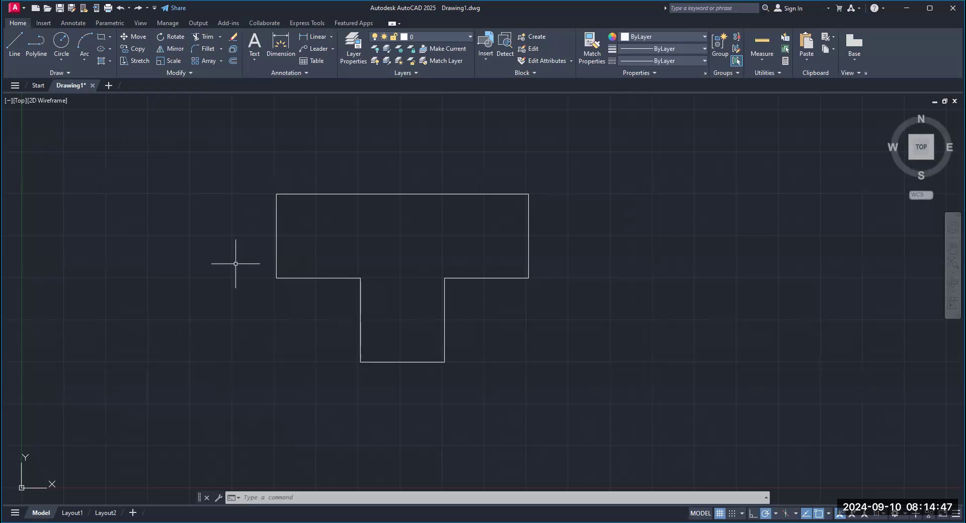
Delete all lines of the T-shaped outline together and undo the deletion
{"action": "left_click", "coordinate": [231, 155]}
{"action": "left_click", "coordinate": [583, 385]}
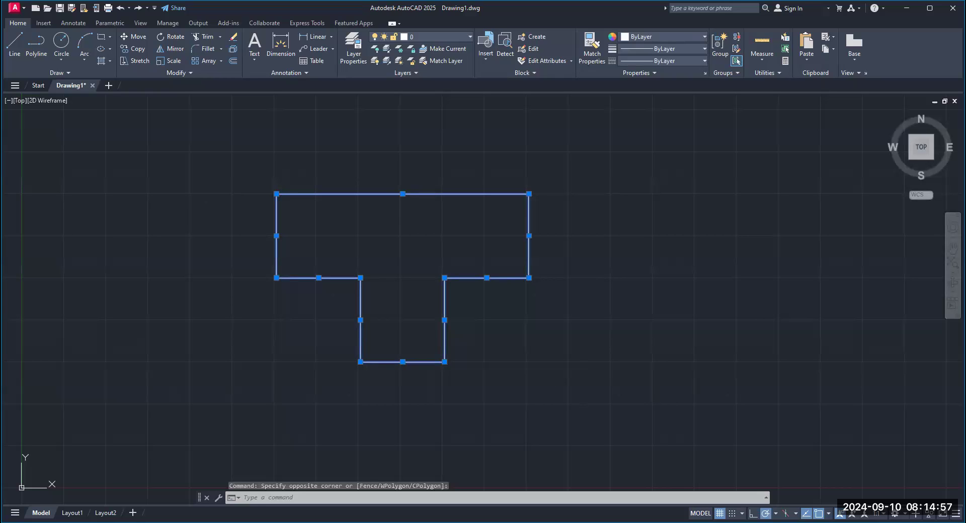
{"action": "key", "text": "Delete"}
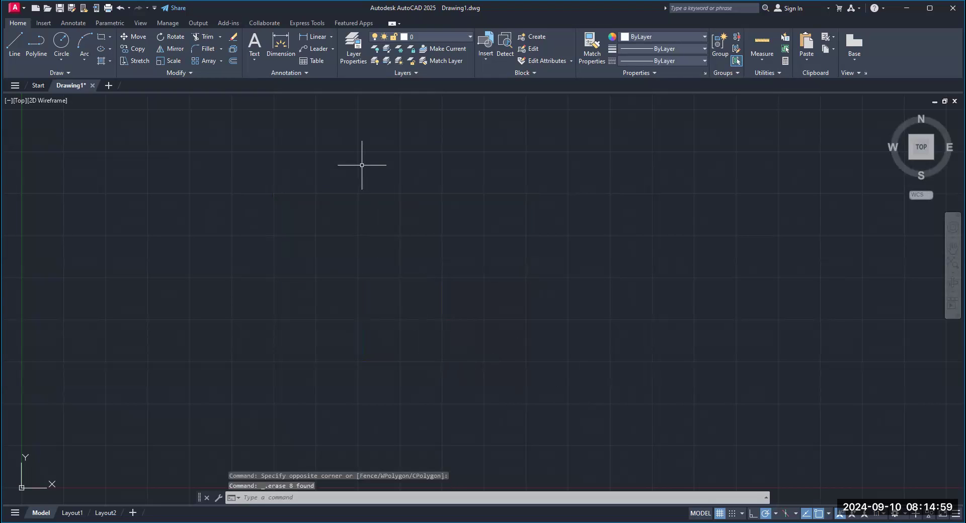
{"action": "left_click", "coordinate": [123, 10]}
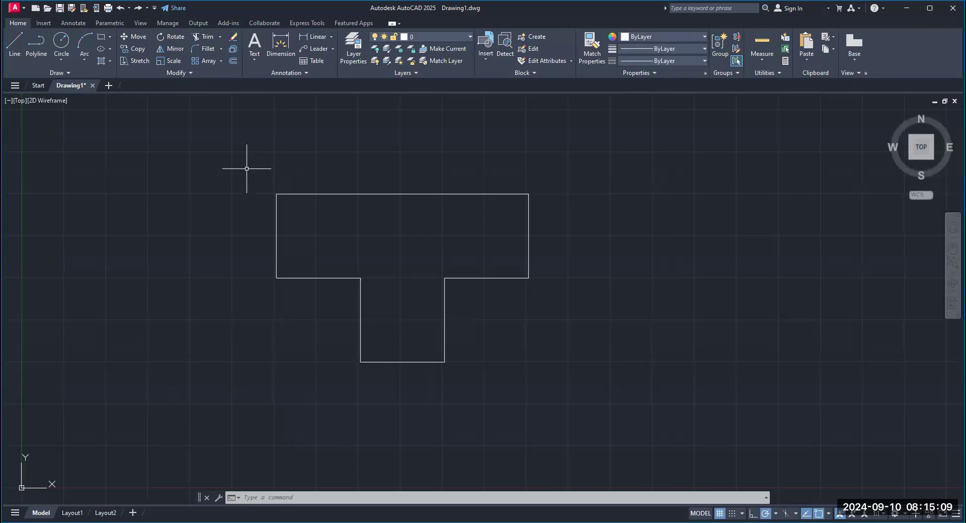
Select the whole T-shaped outline with a selection window and delete it
{"action": "left_click", "coordinate": [247, 166]}
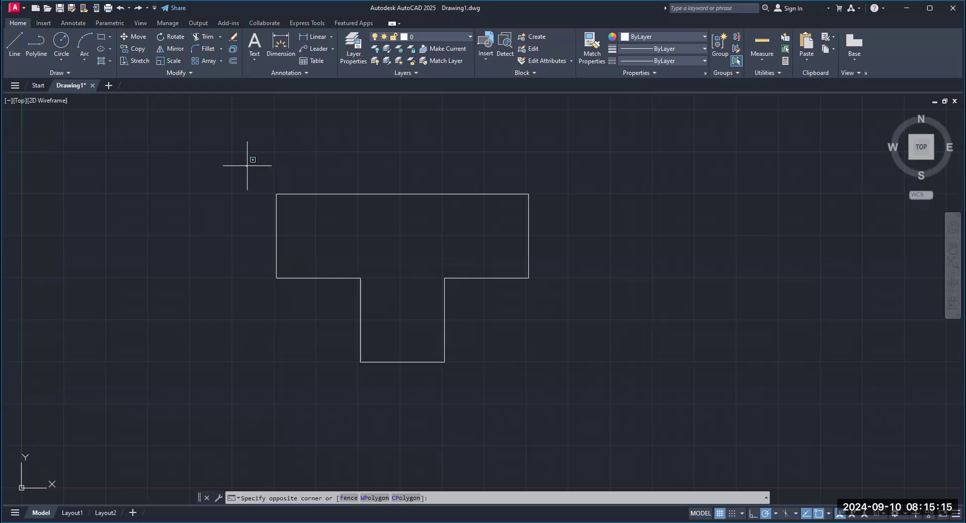
{"action": "left_click", "coordinate": [565, 386]}
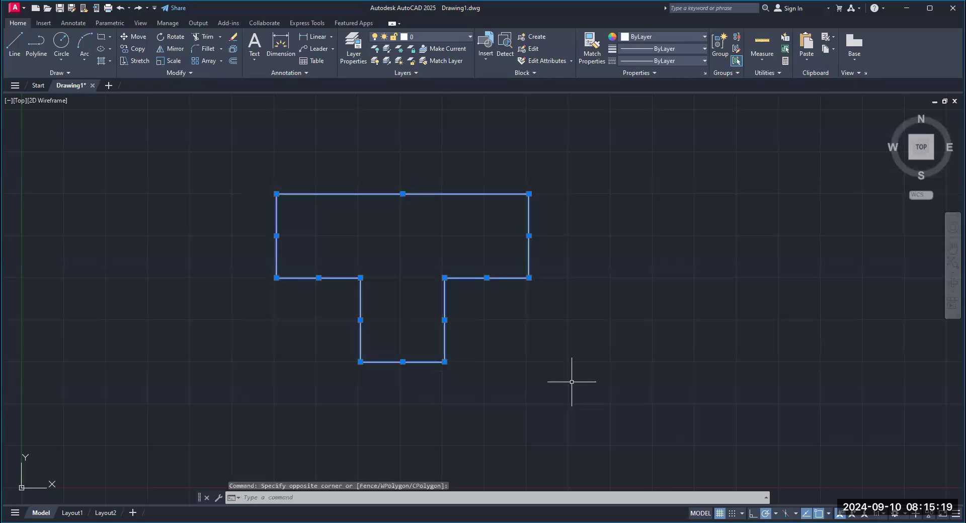
{"action": "key", "text": "Delete"}
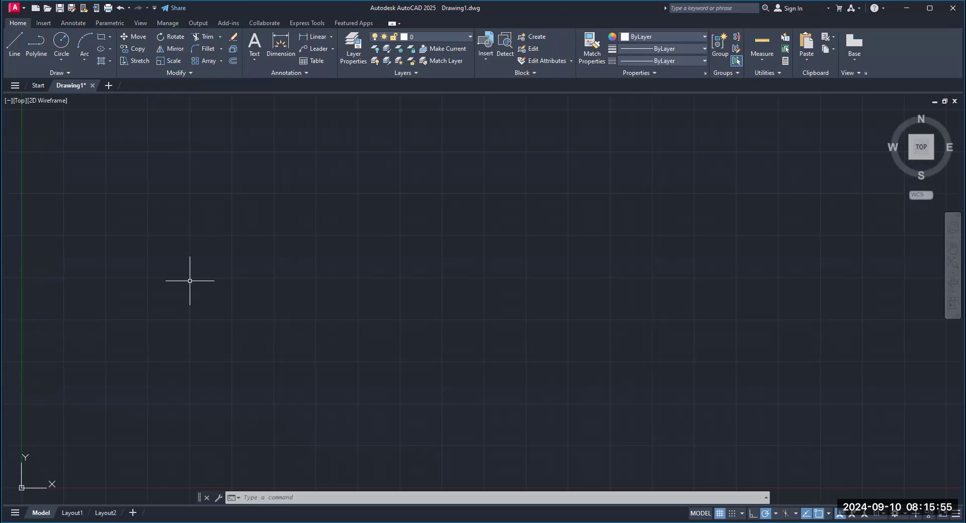
Draw a closed freehand polyline with a notch in its upper side, starting with a horizontal segment about 4.8 units long
{"action": "left_click", "coordinate": [36, 44]}
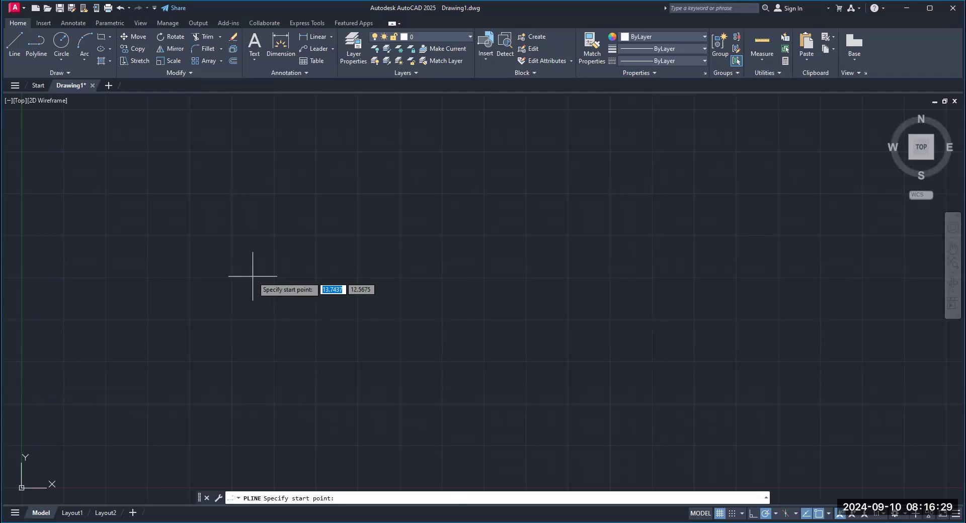
{"action": "left_click", "coordinate": [223, 238]}
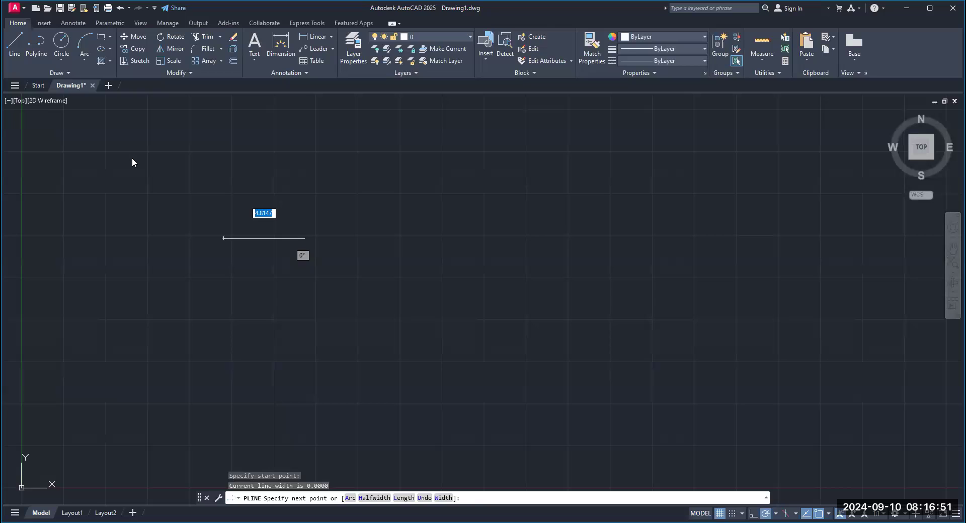
{"action": "right_click", "coordinate": [132, 158]}
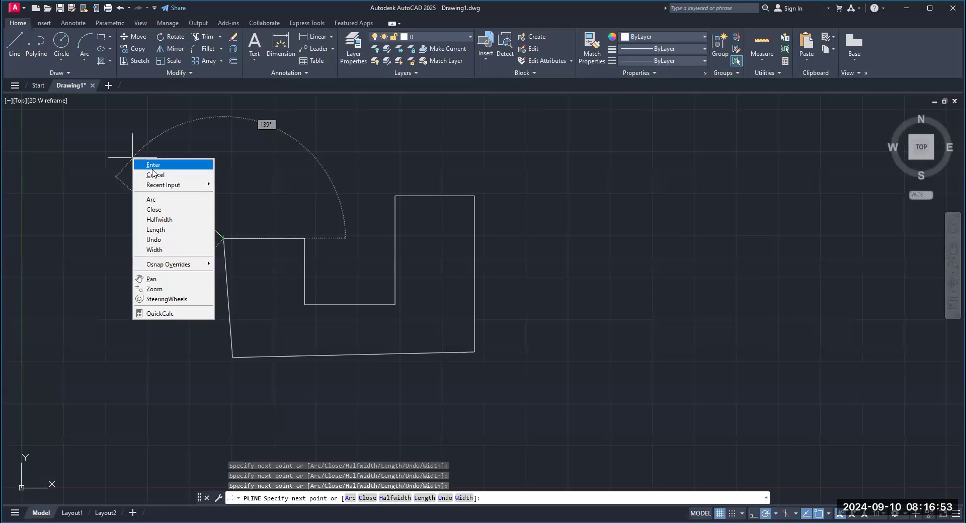
{"action": "left_click", "coordinate": [153, 169]}
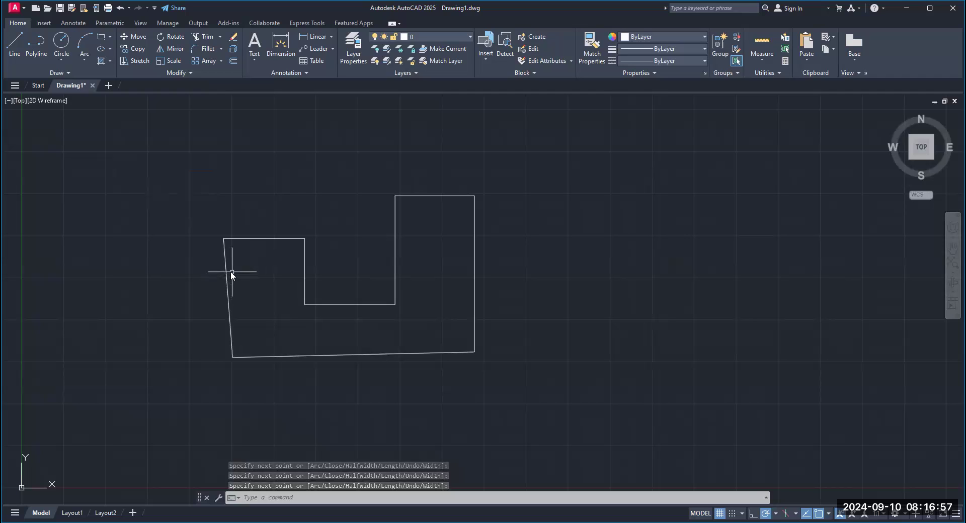
Erase the closed notched polyline with the Erase command
{"action": "type", "text": "E"}
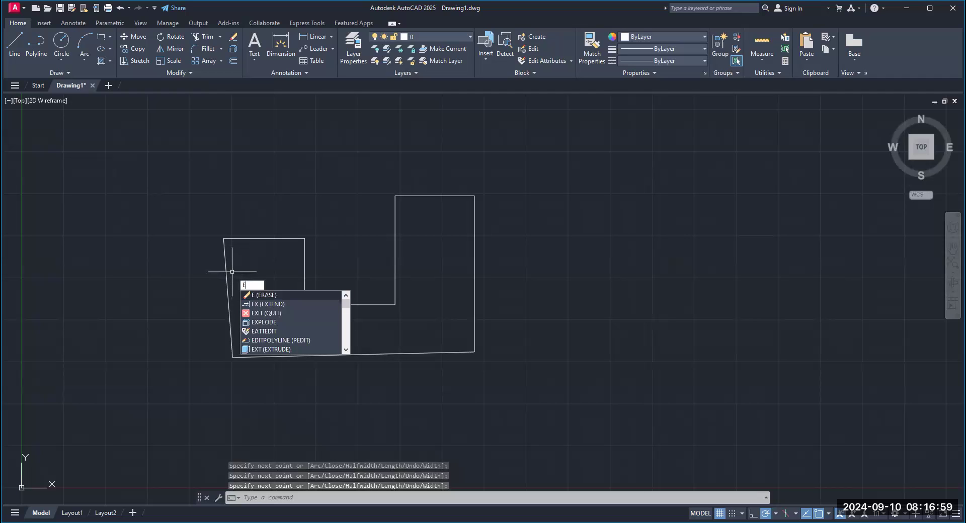
{"action": "key", "text": "Return"}
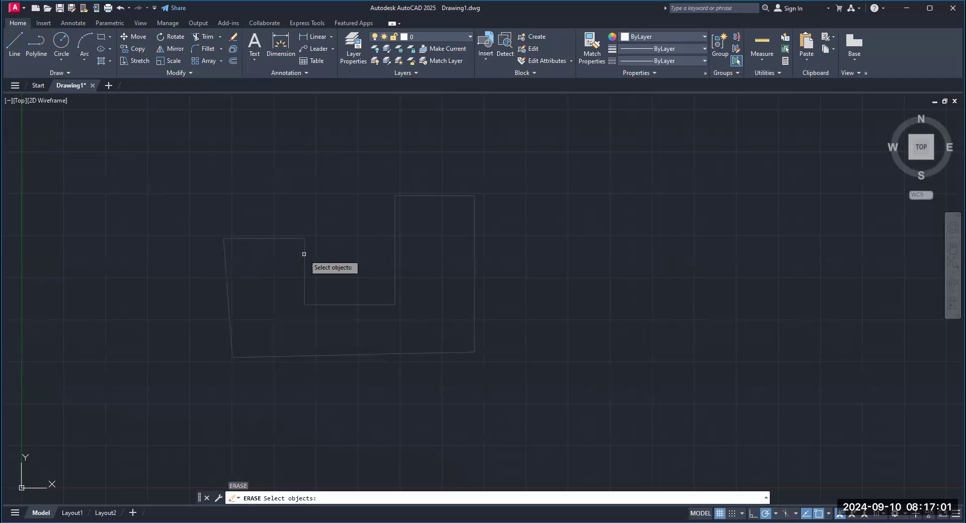
{"action": "left_click", "coordinate": [304, 254]}
{"action": "key", "text": "Return"}
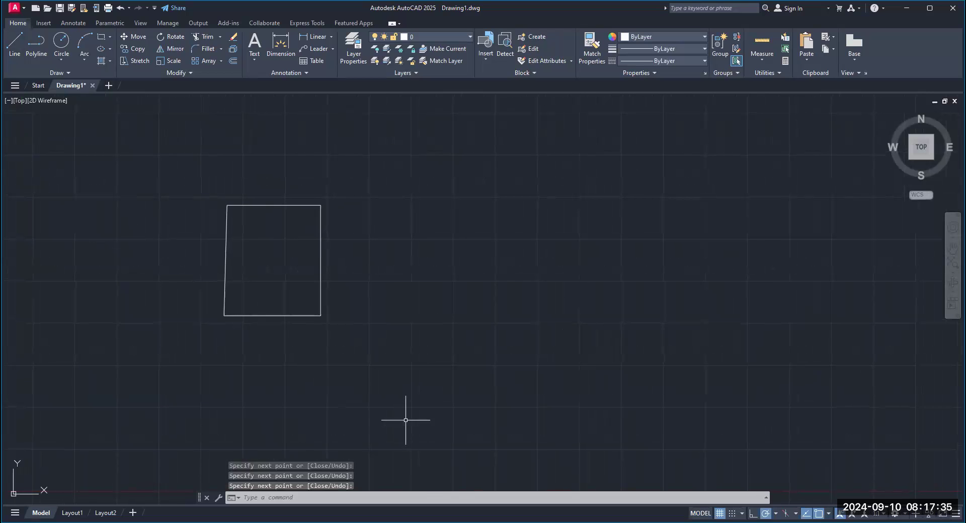
Delete the right-hand vertical line of the four-sided outline and undo the deletion
{"action": "key", "text": "Return"}
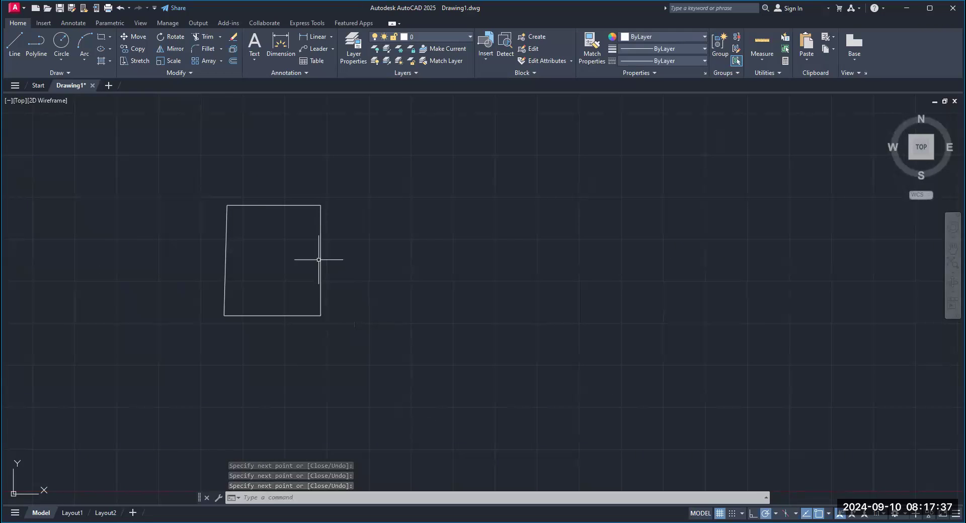
{"action": "left_click", "coordinate": [323, 255]}
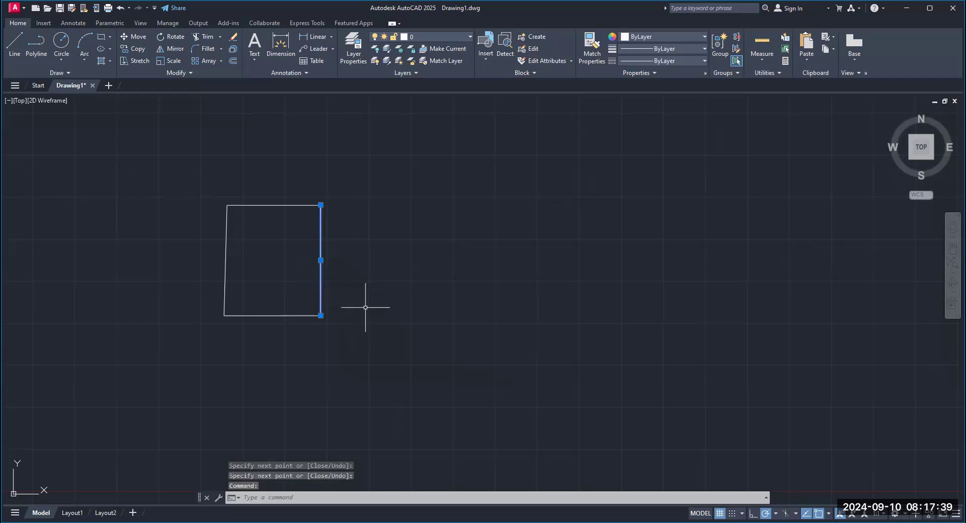
{"action": "key", "text": "Delete"}
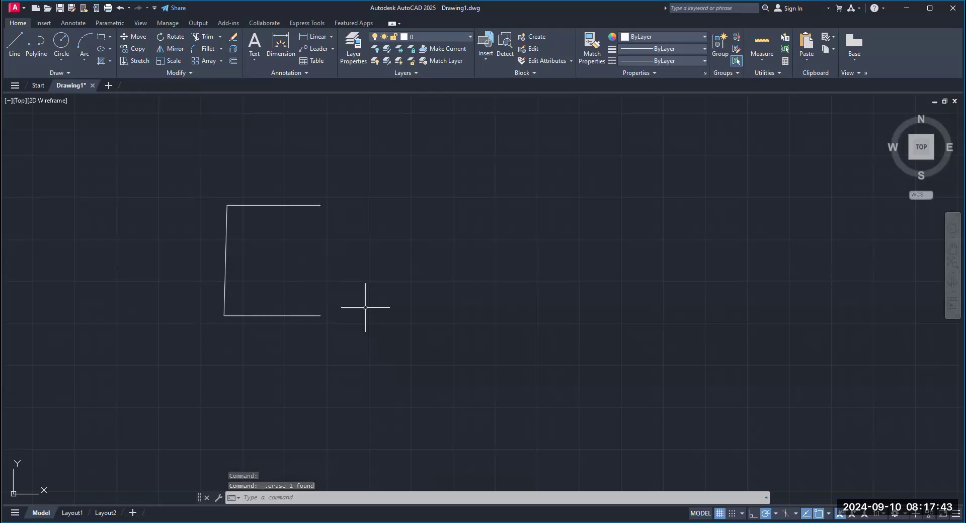
{"action": "left_click", "coordinate": [120, 7]}
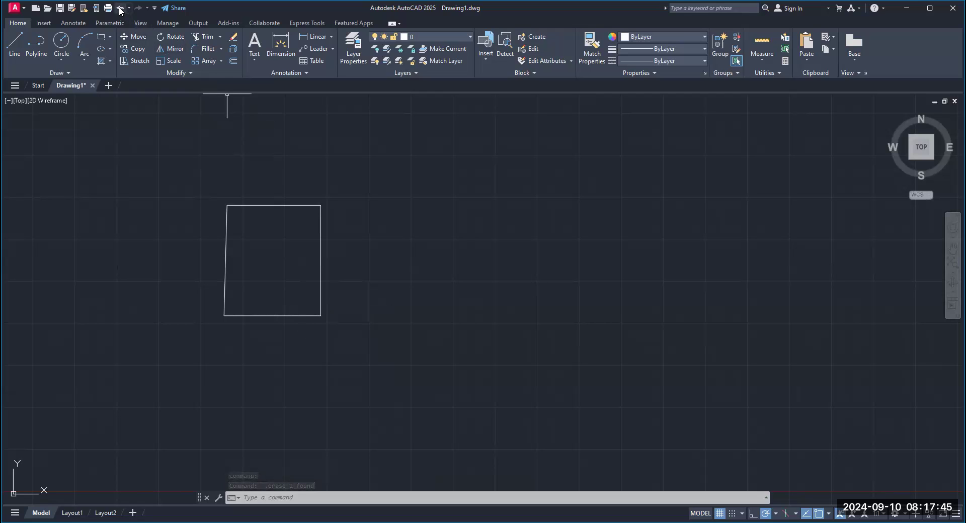
Draw a freehand four-sided polyline to the right of the existing outline and delete it as a single object
{"action": "left_click", "coordinate": [36, 52]}
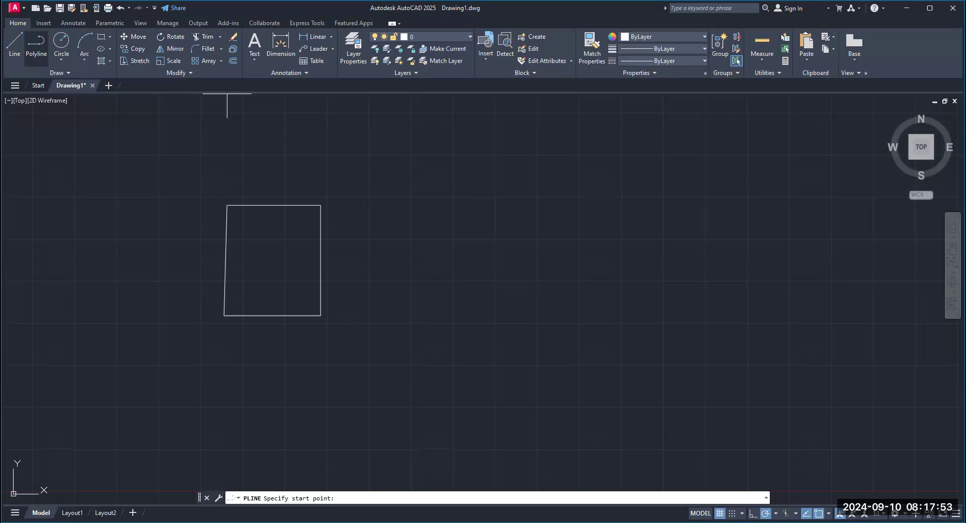
{"action": "right_click", "coordinate": [426, 147]}
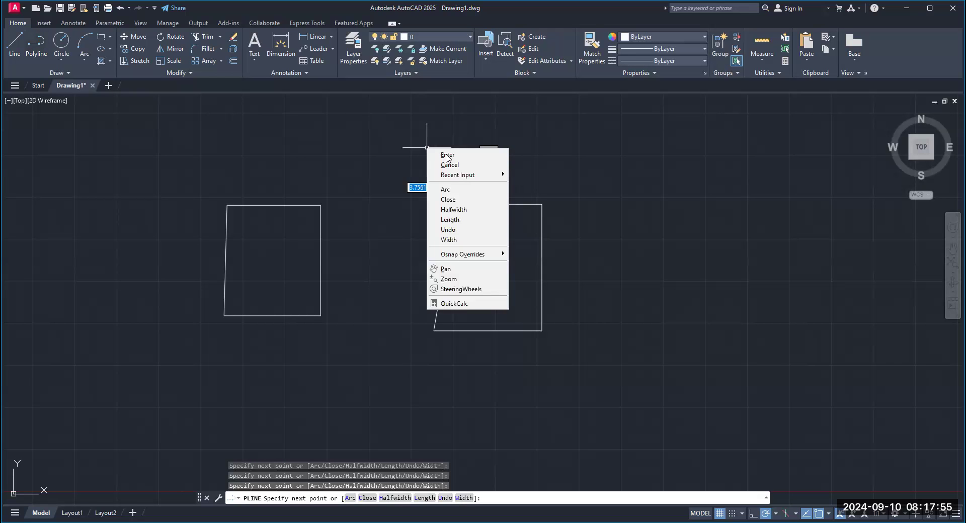
{"action": "left_click", "coordinate": [446, 154]}
{"action": "left_click", "coordinate": [465, 206]}
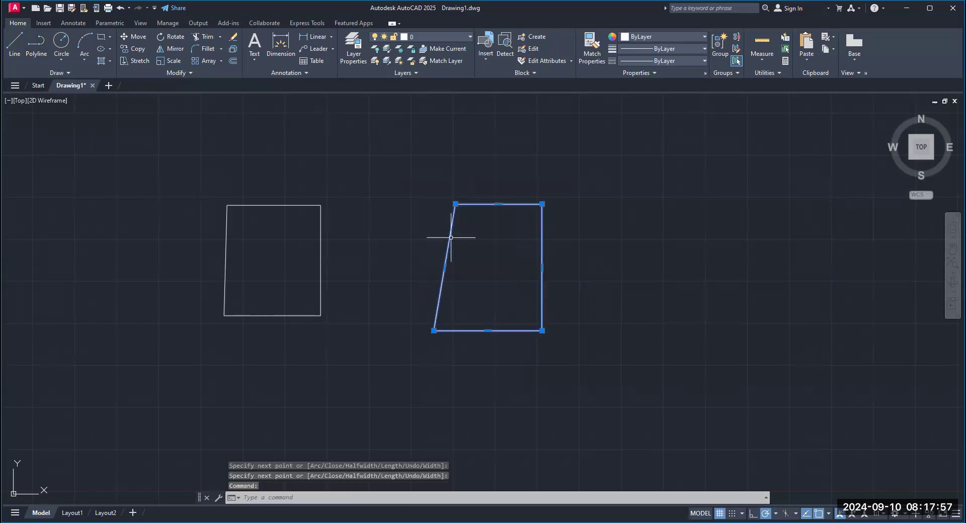
{"action": "key", "text": "Delete"}
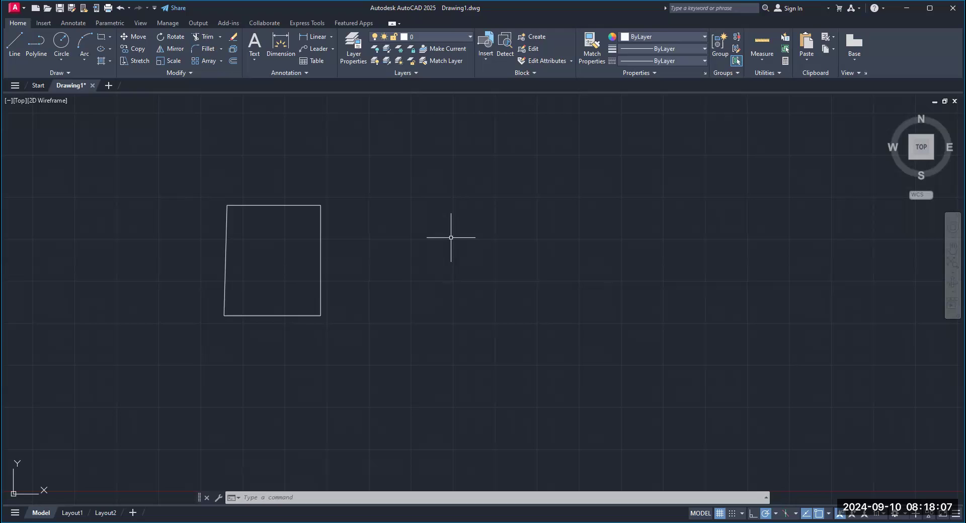
Erase the remaining four-sided line outline with the Erase command, enclosing it in a selection window
{"action": "type", "text": "e"}
{"action": "key", "text": "Return"}
{"action": "left_click", "coordinate": [164, 169]}
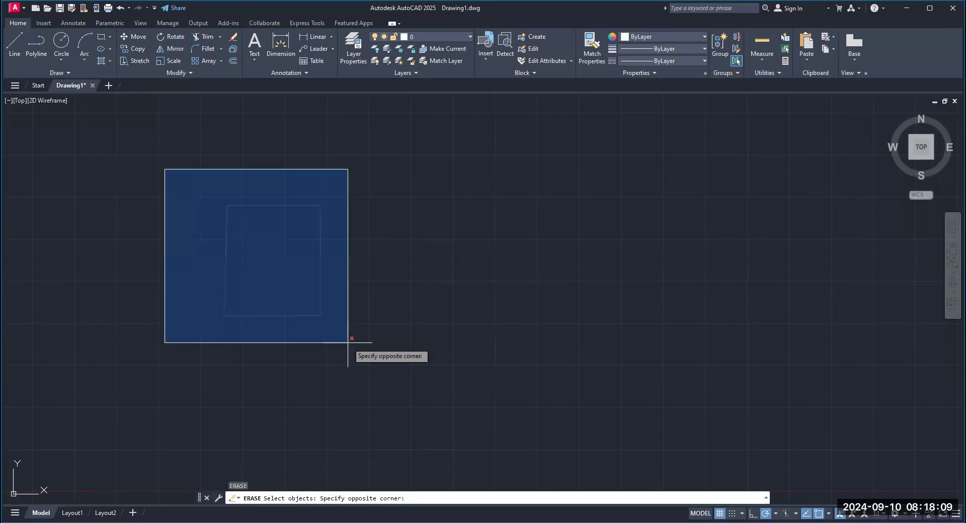
{"action": "left_click", "coordinate": [347, 343]}
{"action": "key", "text": "Return"}
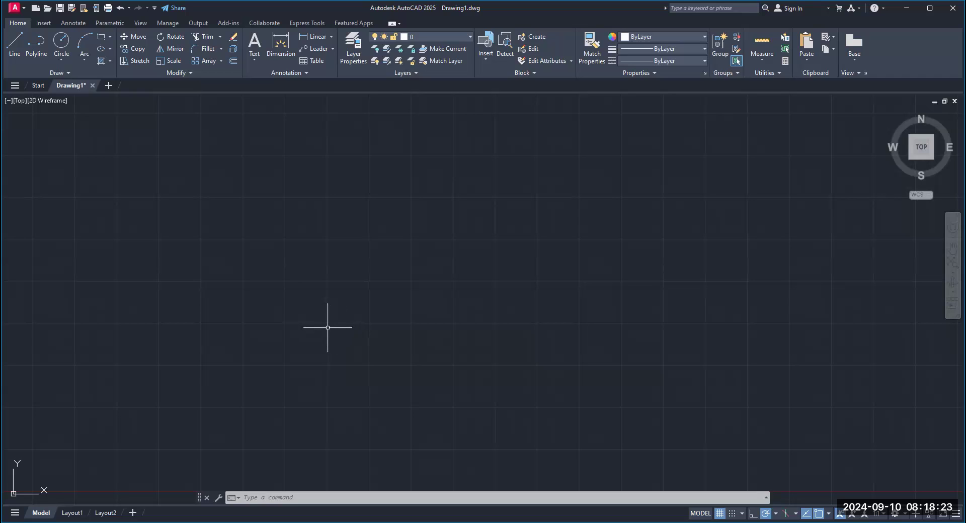
Draw a circle by centre and radius near the middle of the drawing area, with a radius of 3
{"action": "left_click", "coordinate": [60, 63]}
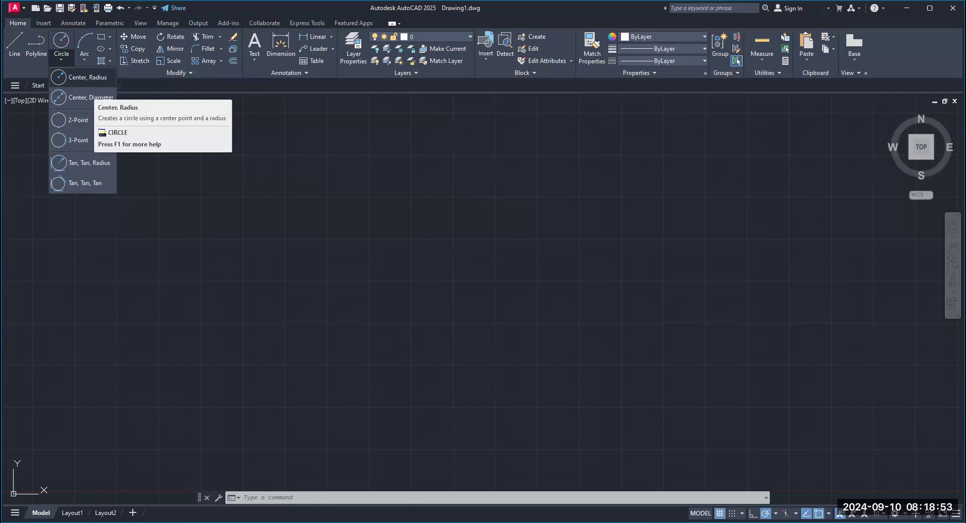
{"action": "left_click", "coordinate": [81, 77]}
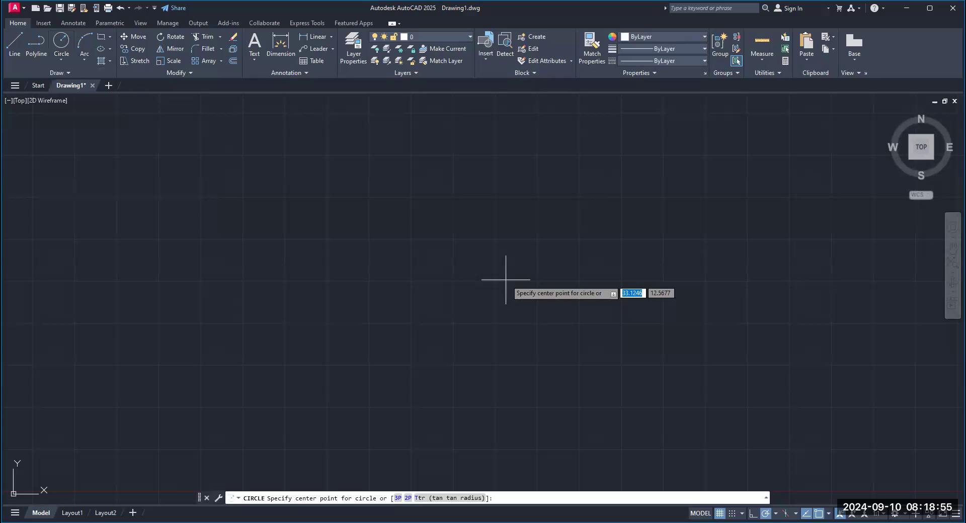
{"action": "left_click", "coordinate": [438, 268]}
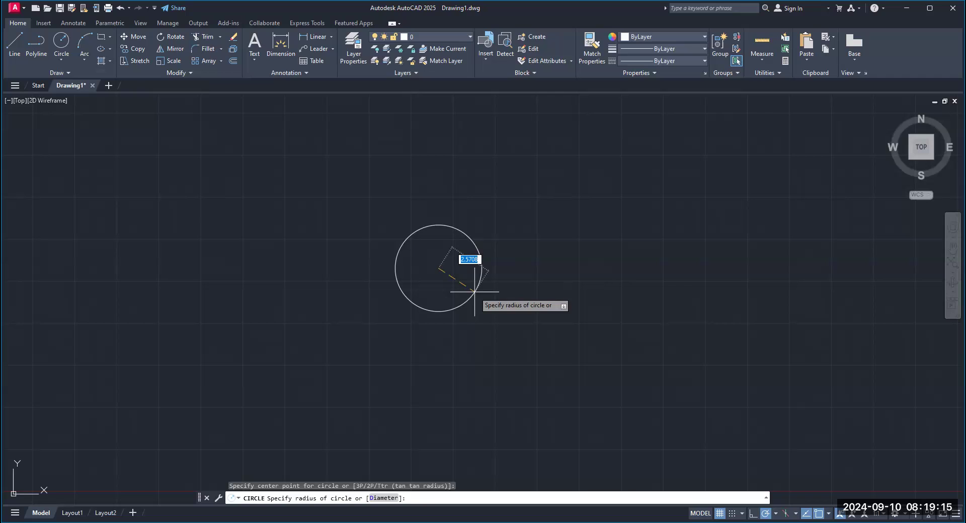
{"action": "type", "text": "3"}
{"action": "key", "text": "Return"}
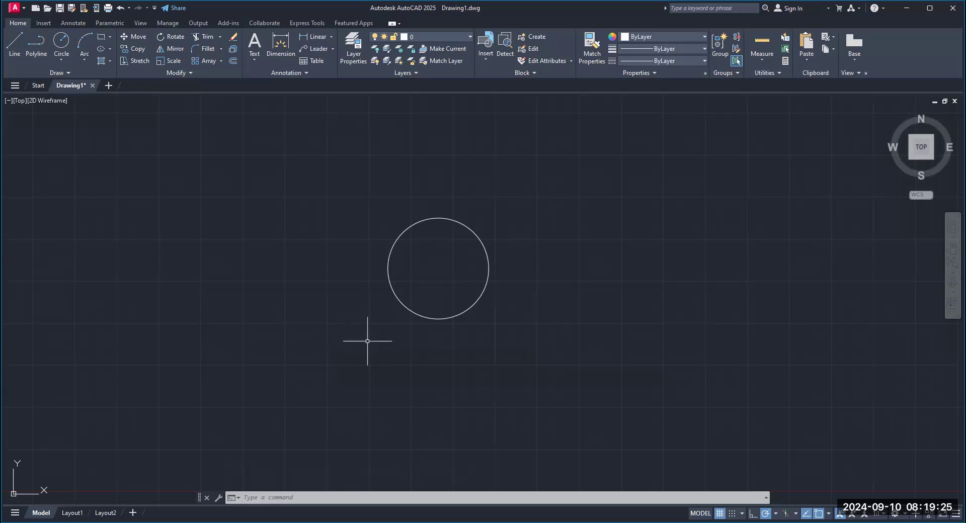
Draw a second circle by centre and diameter, with diameter 6, to the right of the first, and undo both circles
{"action": "left_click", "coordinate": [58, 56]}
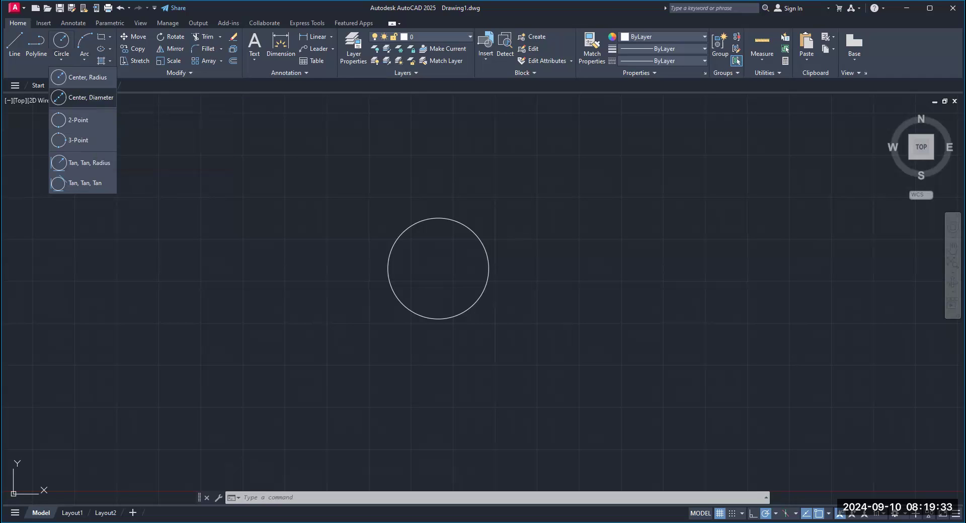
{"action": "left_click", "coordinate": [85, 97]}
{"action": "left_click", "coordinate": [640, 267]}
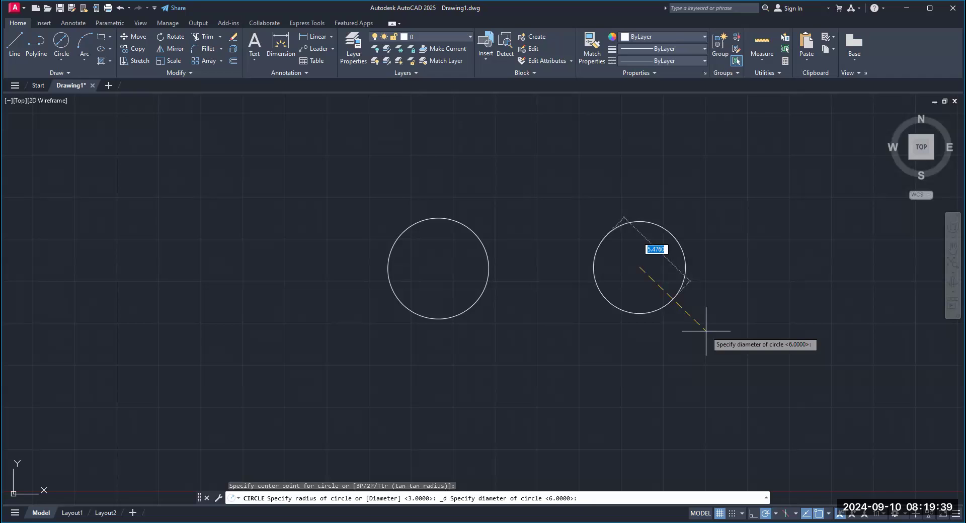
{"action": "type", "text": "6"}
{"action": "key", "text": "Return"}
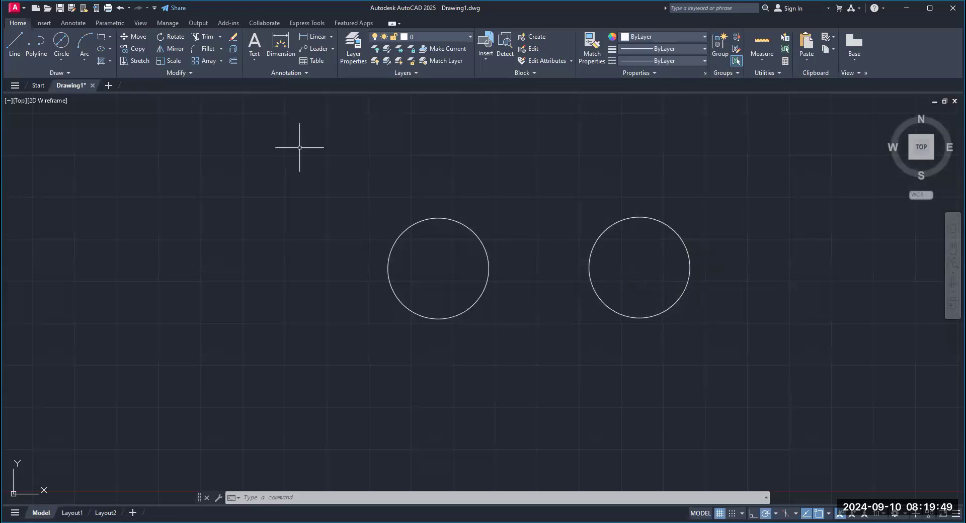
{"action": "left_click", "coordinate": [121, 8]}
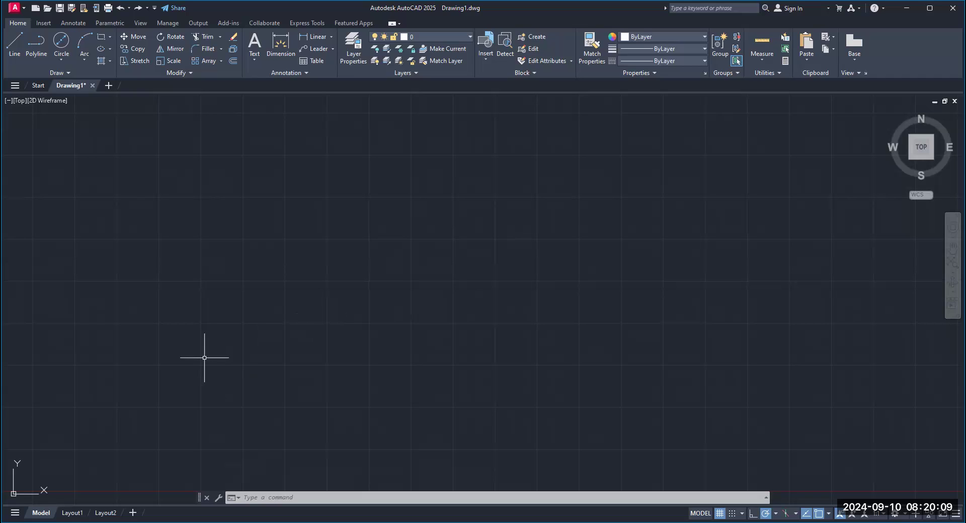
Draw a circle by centre and radius with a radius of 4 in the empty drawing and delete it
{"action": "left_click", "coordinate": [62, 60]}
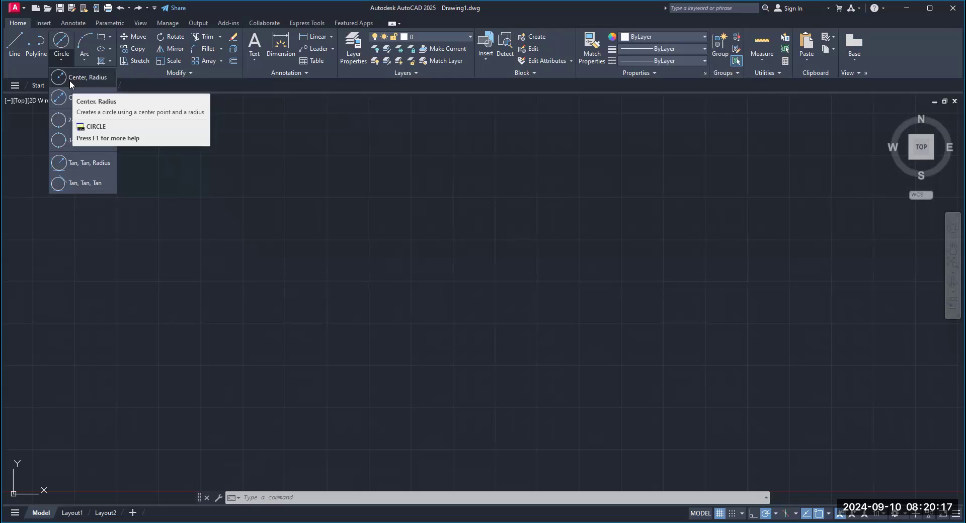
{"action": "left_click", "coordinate": [71, 78]}
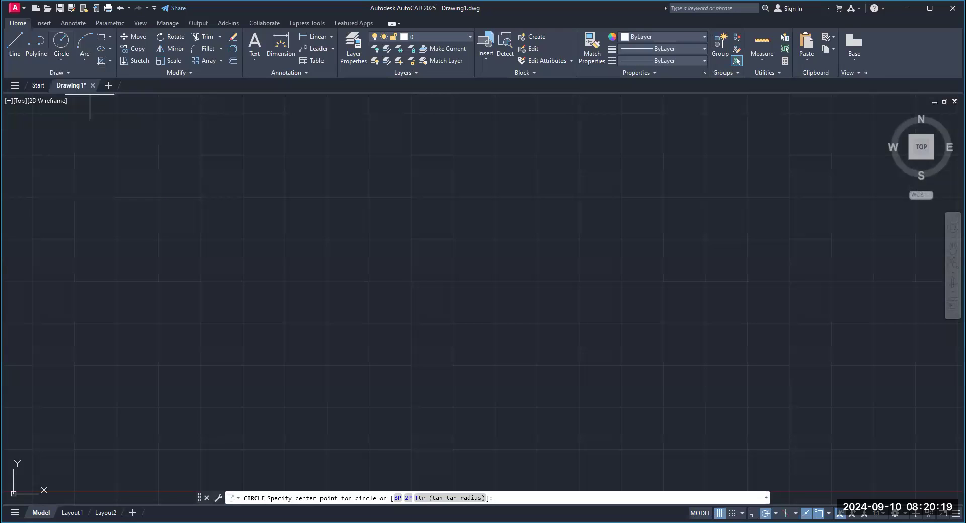
{"action": "left_click", "coordinate": [327, 239]}
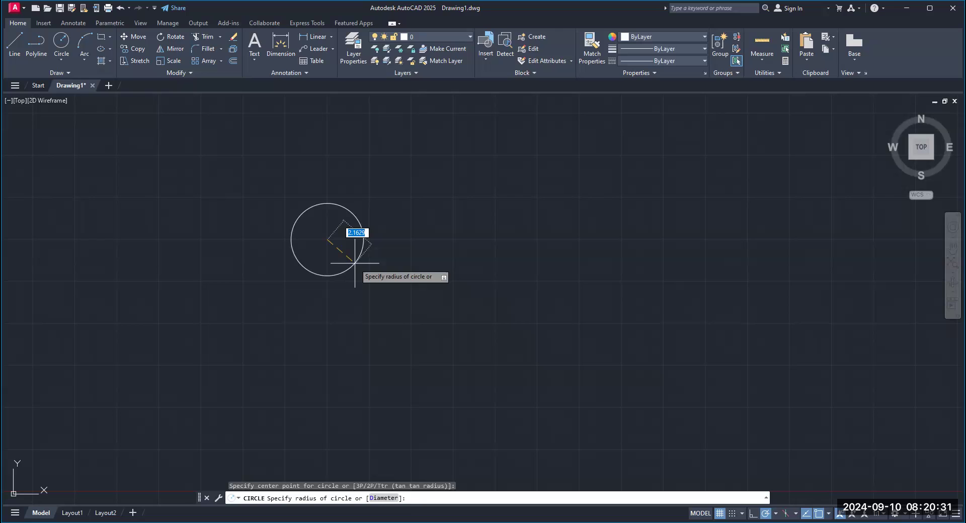
{"action": "type", "text": "4"}
{"action": "key", "text": "Return"}
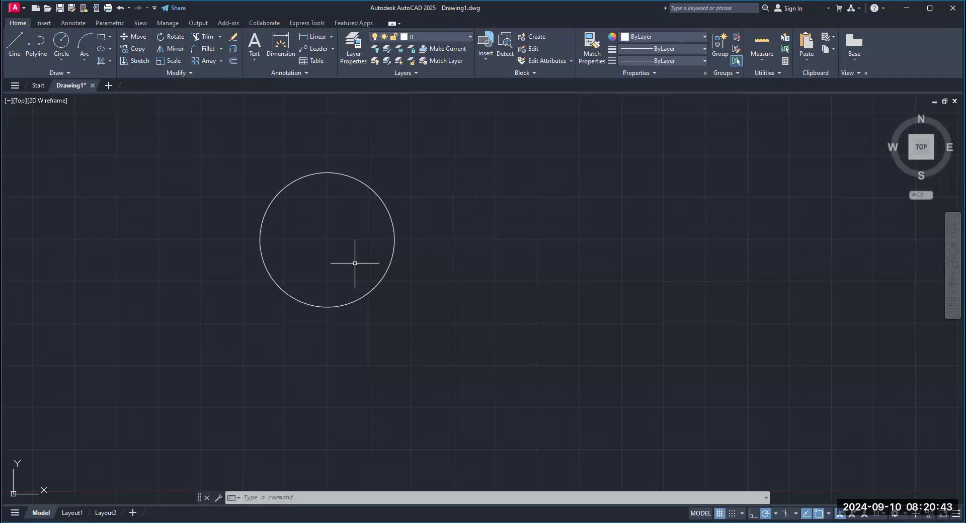
{"action": "left_click", "coordinate": [356, 181]}
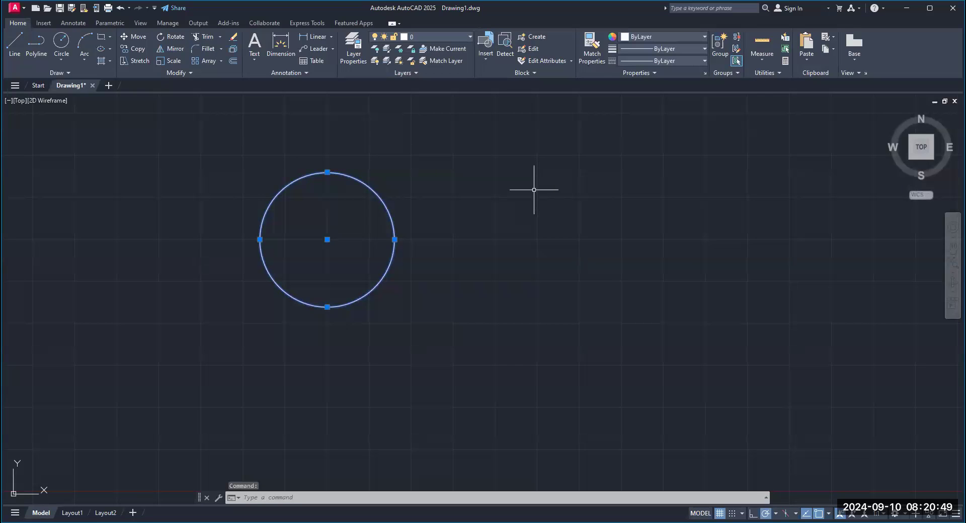
{"action": "key", "text": "Delete"}
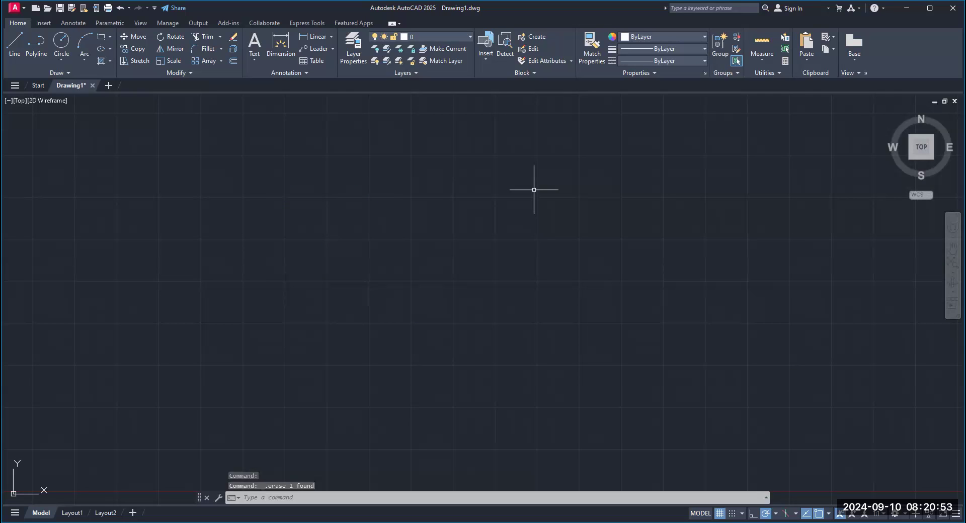
Draw a circle by centre and diameter with a diameter of 8 in the empty drawing and delete it
{"action": "left_click", "coordinate": [61, 60]}
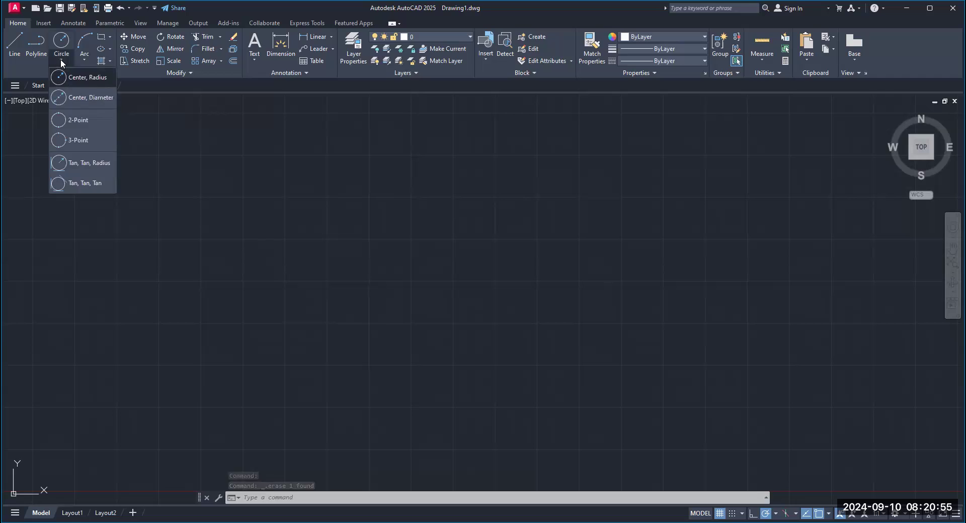
{"action": "left_click", "coordinate": [79, 101]}
{"action": "left_click", "coordinate": [270, 251]}
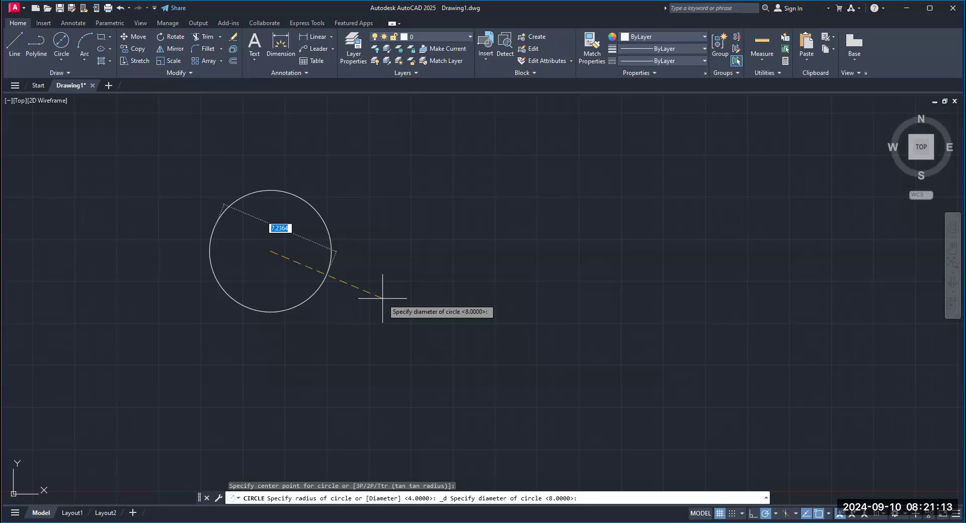
{"action": "type", "text": "8"}
{"action": "key", "text": "Return"}
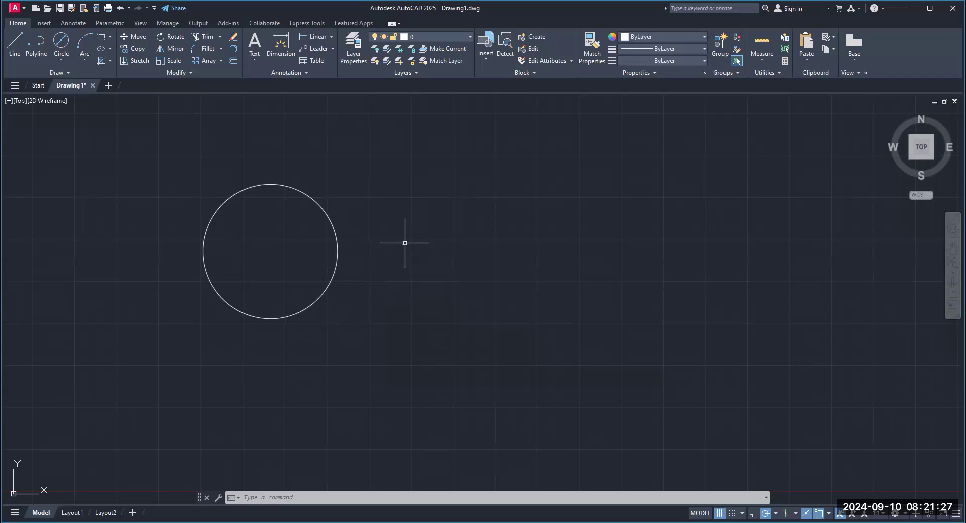
{"action": "left_click", "coordinate": [296, 187]}
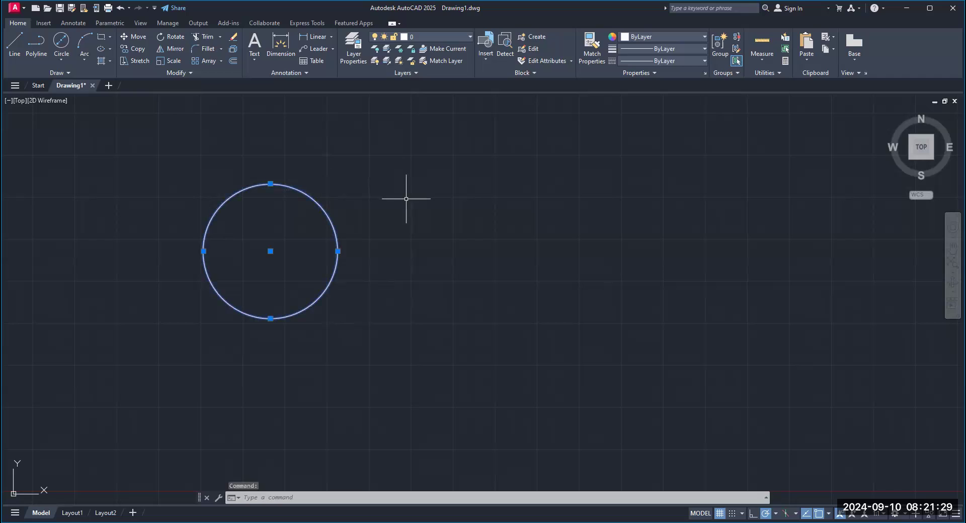
{"action": "key", "text": "Delete"}
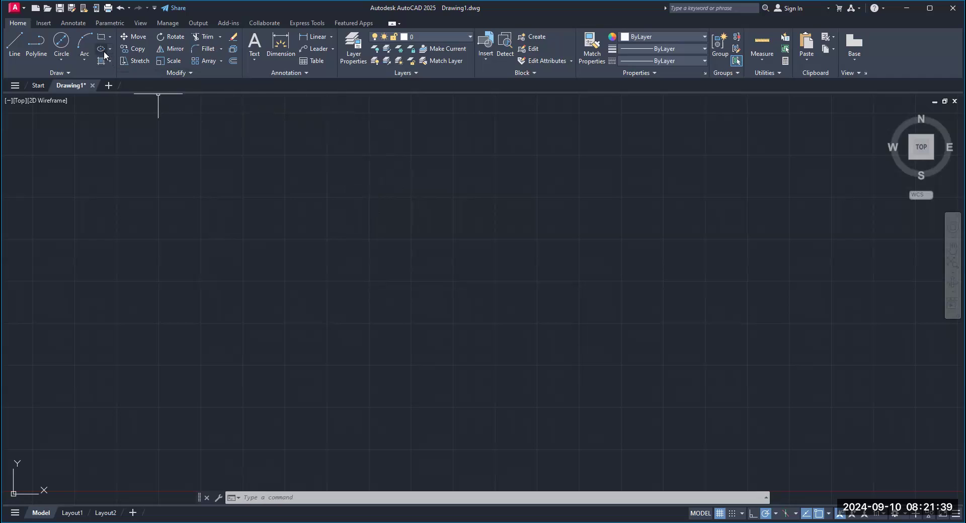
Draw a rectangle 5 units wide and 3 units high in the empty drawing and undo it
{"action": "left_click", "coordinate": [111, 37]}
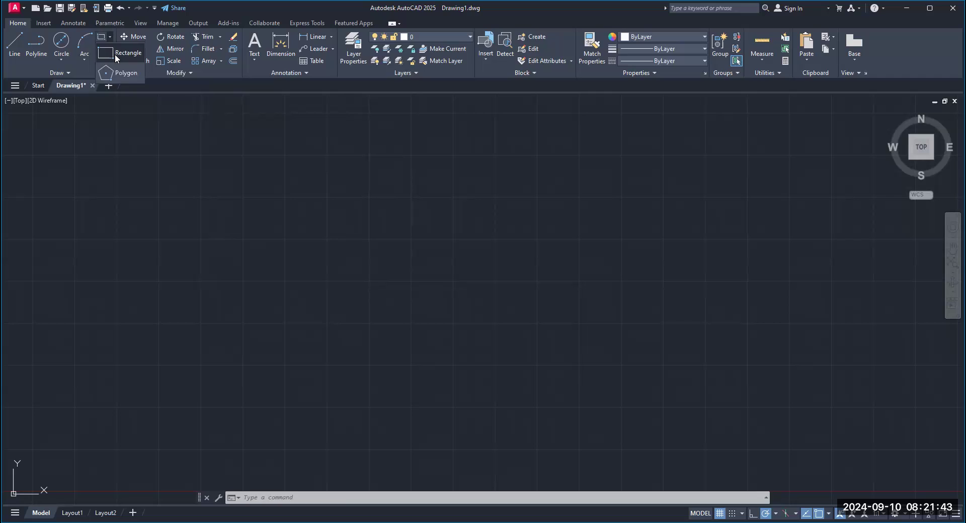
{"action": "left_click", "coordinate": [115, 53]}
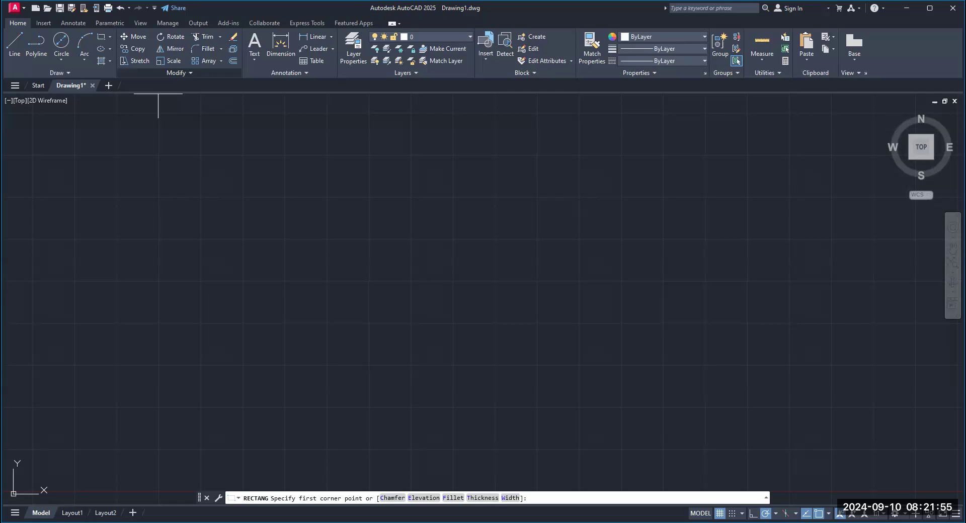
{"action": "left_click", "coordinate": [329, 200]}
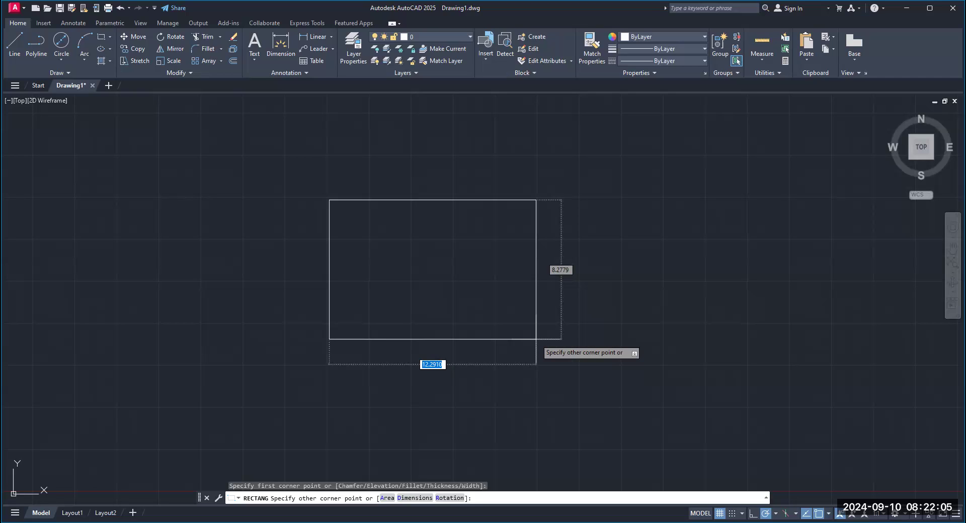
{"action": "type", "text": "5"}
{"action": "key", "text": "Tab"}
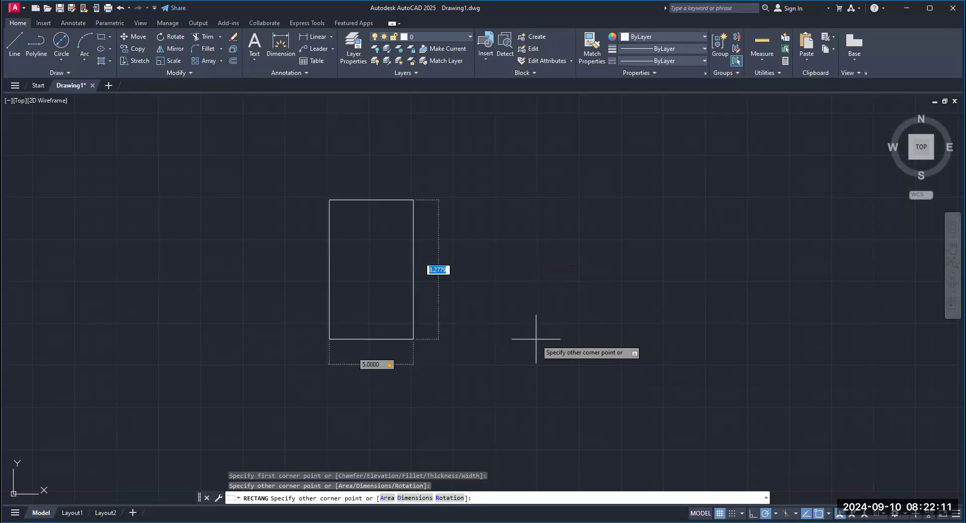
{"action": "type", "text": "3"}
{"action": "key", "text": "Return"}
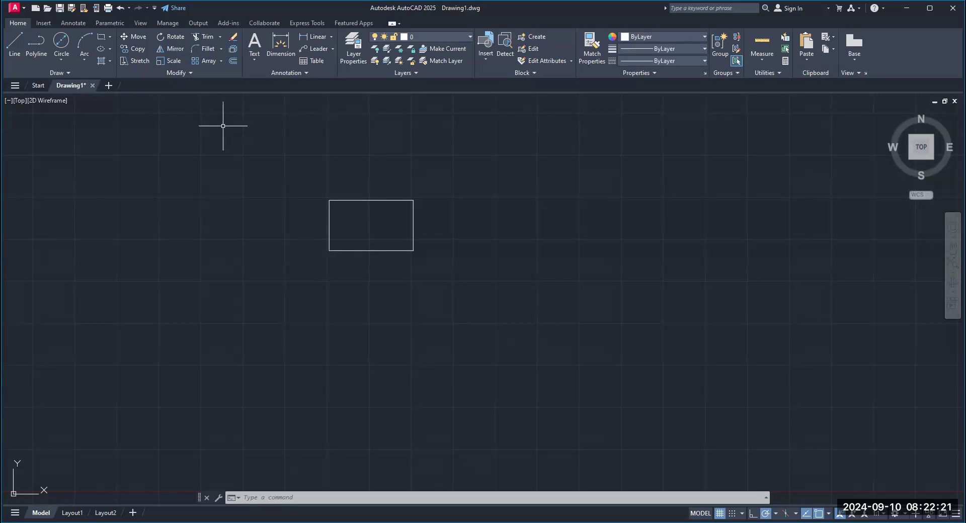
{"action": "left_click", "coordinate": [120, 8]}
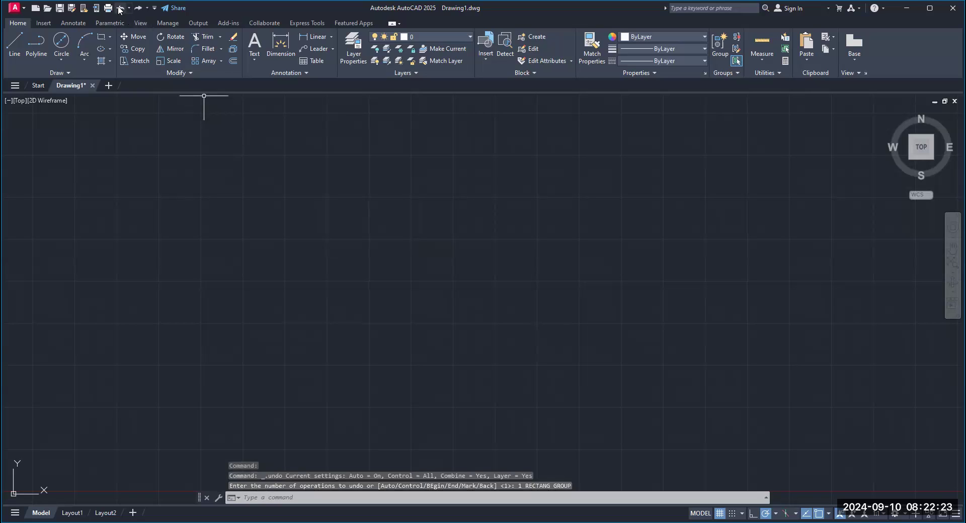
Draw a rectangle 6 units wide and 4 units high near the middle of the empty drawing
{"action": "left_click", "coordinate": [110, 38]}
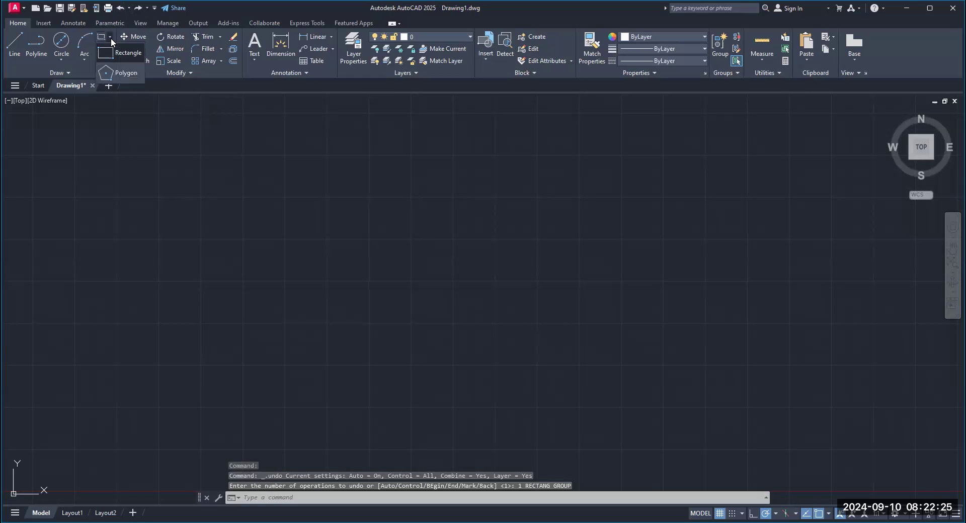
{"action": "left_click", "coordinate": [112, 54]}
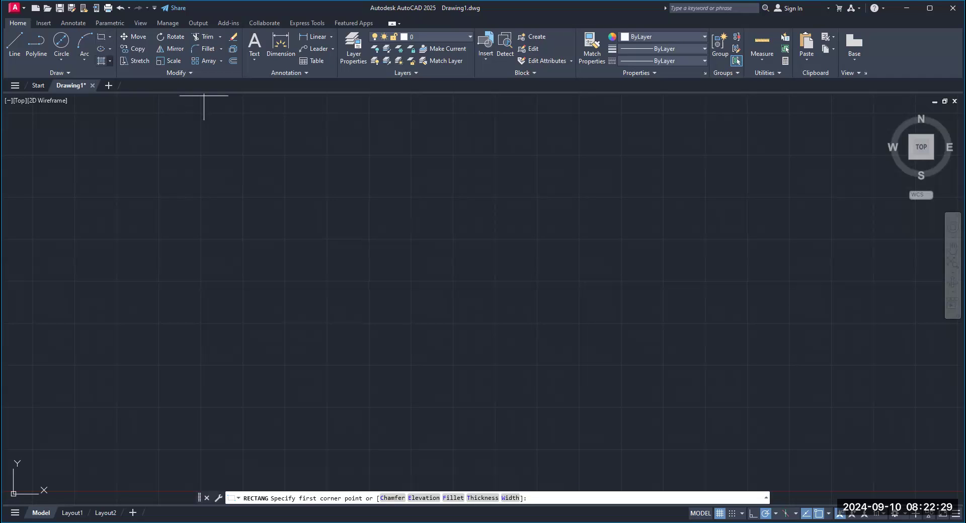
{"action": "left_click", "coordinate": [329, 201]}
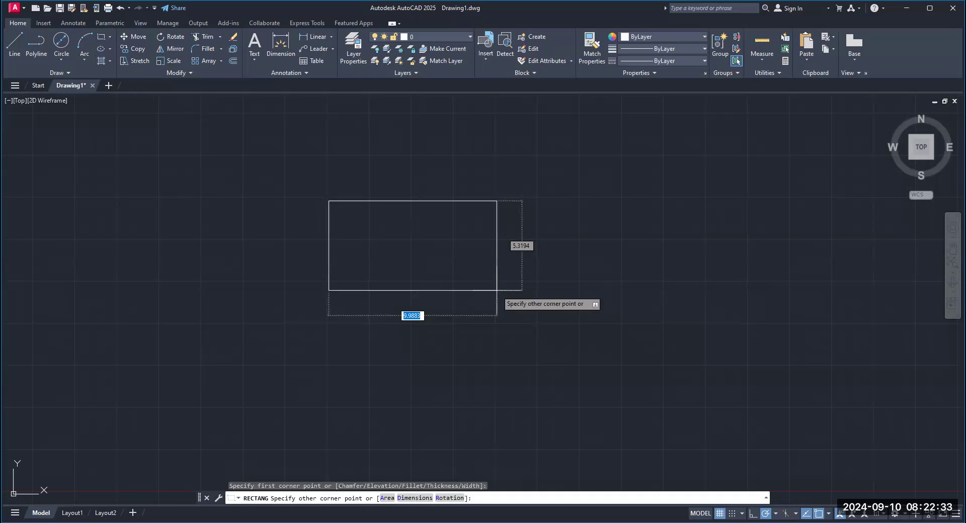
{"action": "type", "text": "6"}
{"action": "key", "text": "Tab"}
{"action": "type", "text": "4"}
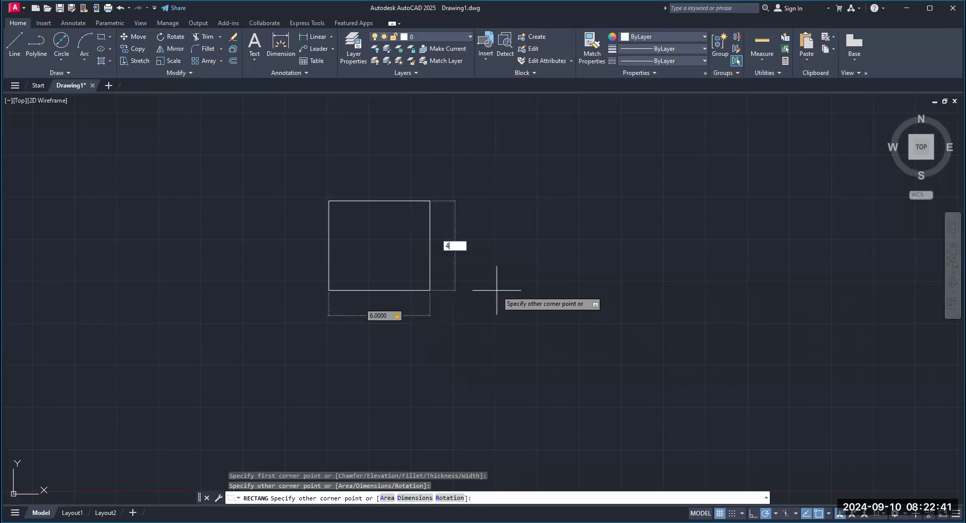
{"action": "key", "text": "Return"}
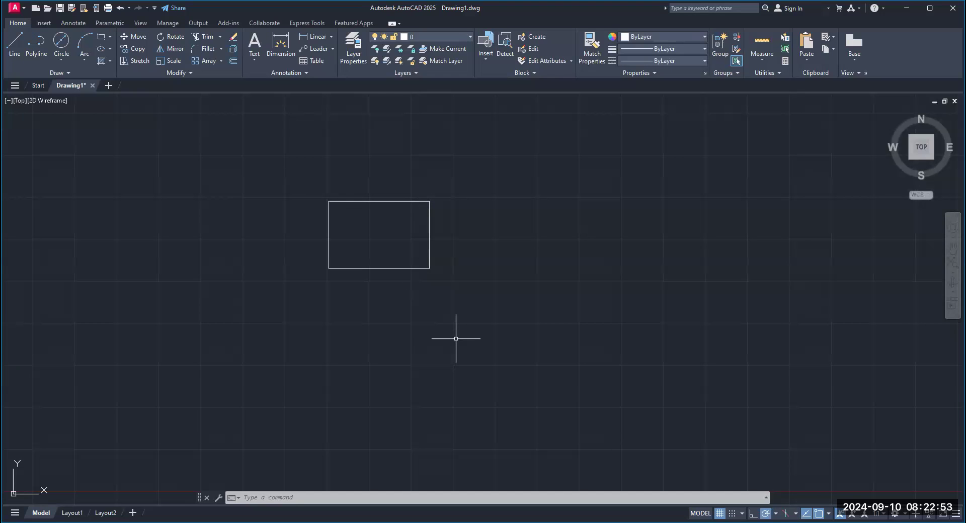
Draw a circle by centre and diameter on the rectangle's upper-left corner, with a diameter of 1.5
{"action": "left_click", "coordinate": [61, 60]}
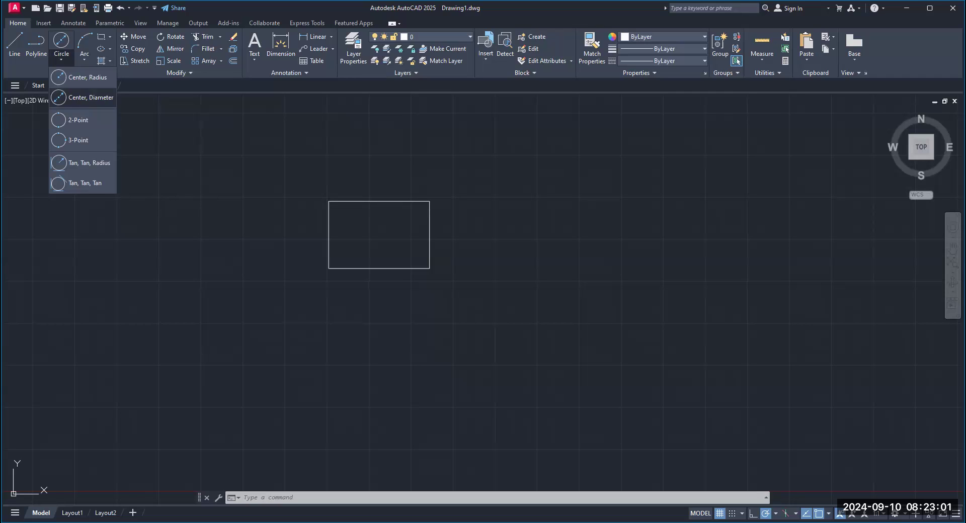
{"action": "left_click", "coordinate": [88, 97]}
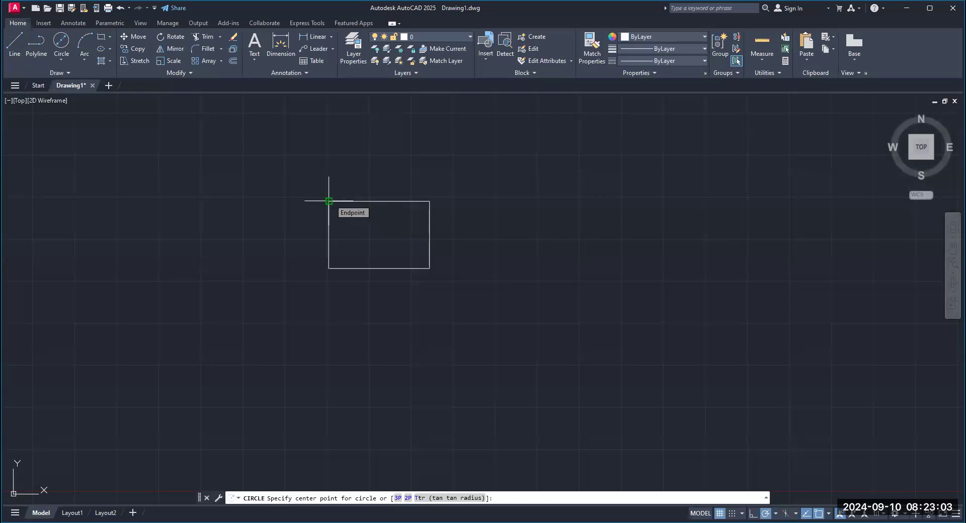
{"action": "left_click", "coordinate": [328, 200]}
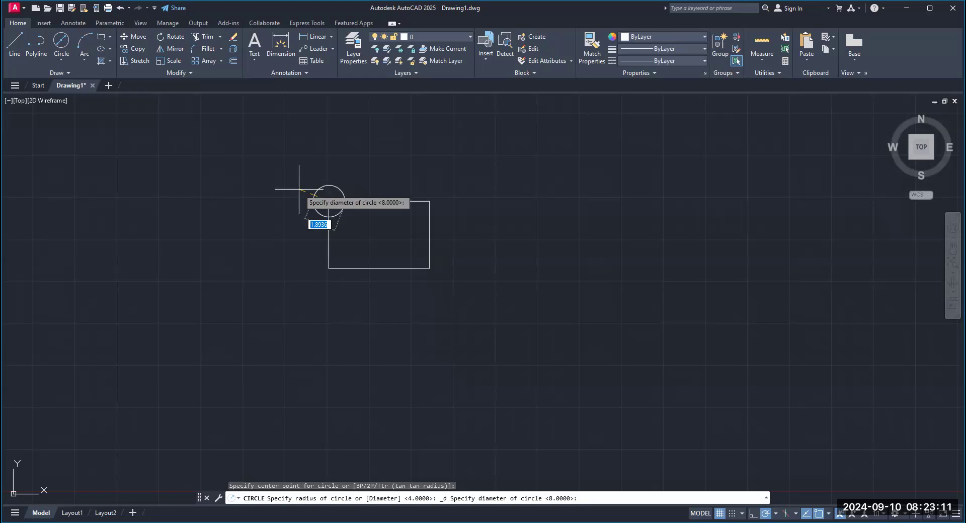
{"action": "type", "text": "1.5"}
{"action": "key", "text": "Return"}
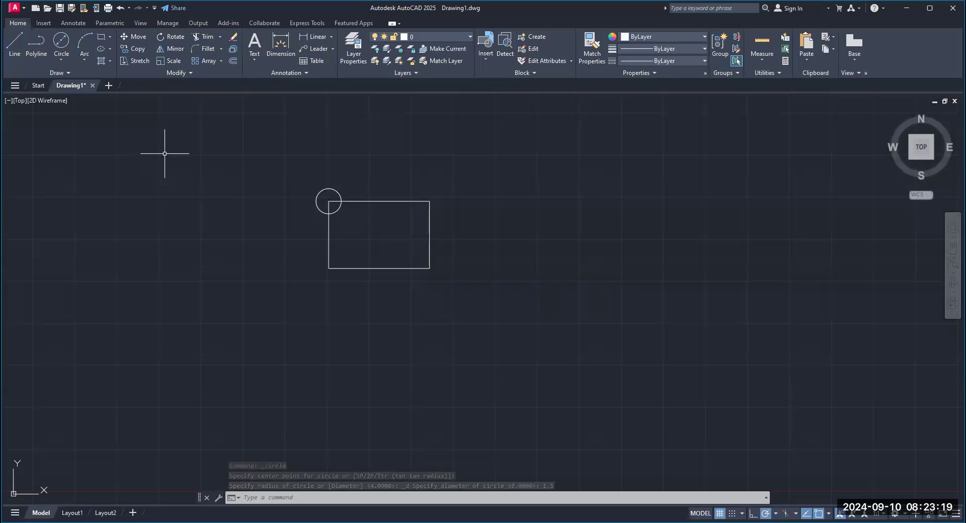
Draw a circle by centre and diameter on the rectangle's upper-right corner, with a diameter of 1.5
{"action": "left_click", "coordinate": [60, 56]}
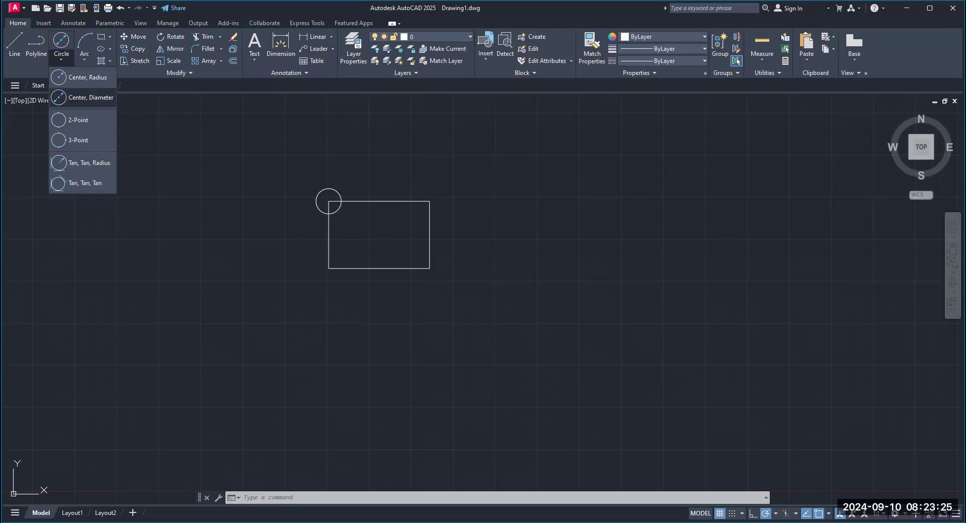
{"action": "left_click", "coordinate": [85, 97]}
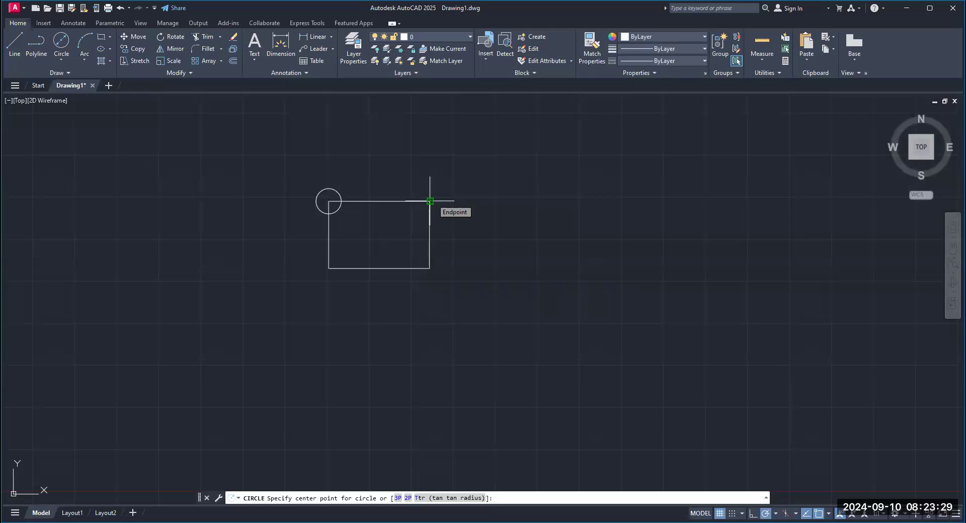
{"action": "left_click", "coordinate": [430, 201]}
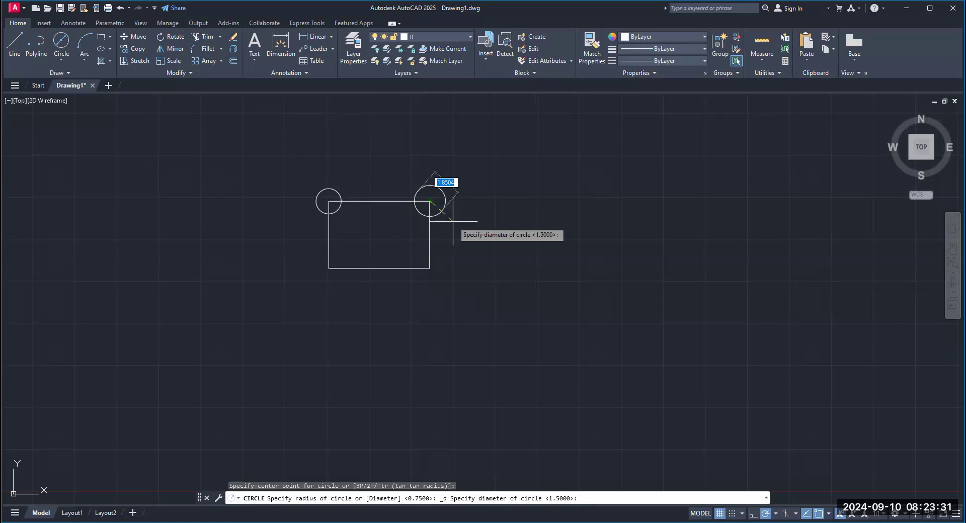
{"action": "type", "text": "1.5"}
{"action": "key", "text": "Return"}
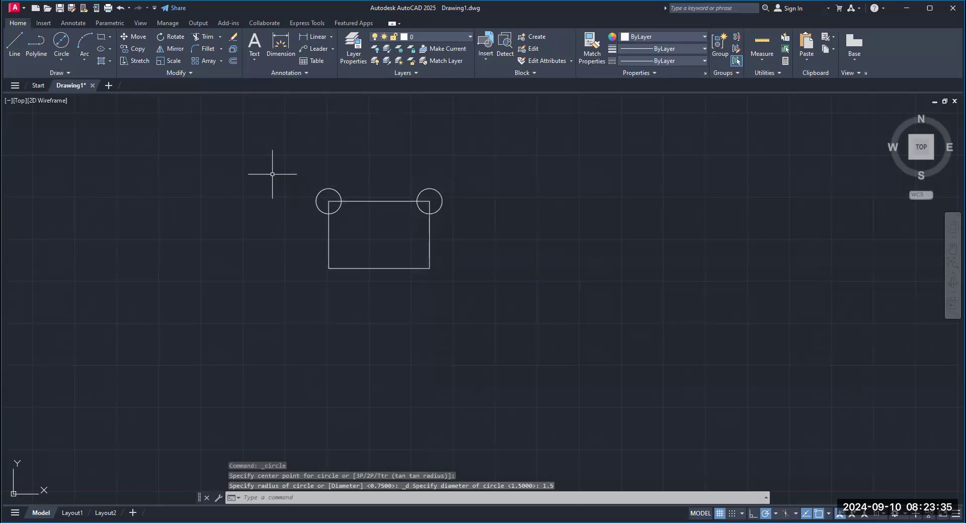
Draw a circle by centre and diameter on the rectangle's lower-left corner, with a diameter of 1.5
{"action": "left_click", "coordinate": [59, 61]}
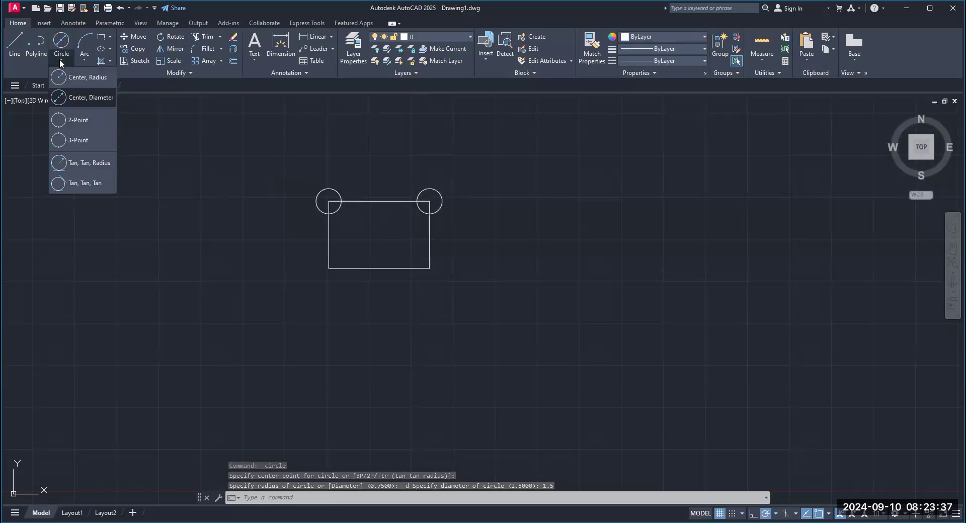
{"action": "left_click", "coordinate": [83, 101]}
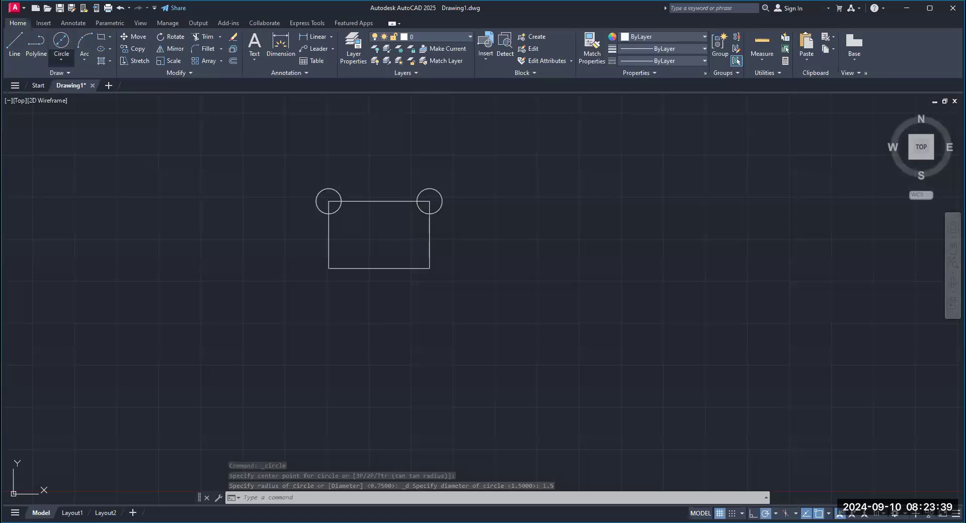
{"action": "left_click", "coordinate": [329, 268]}
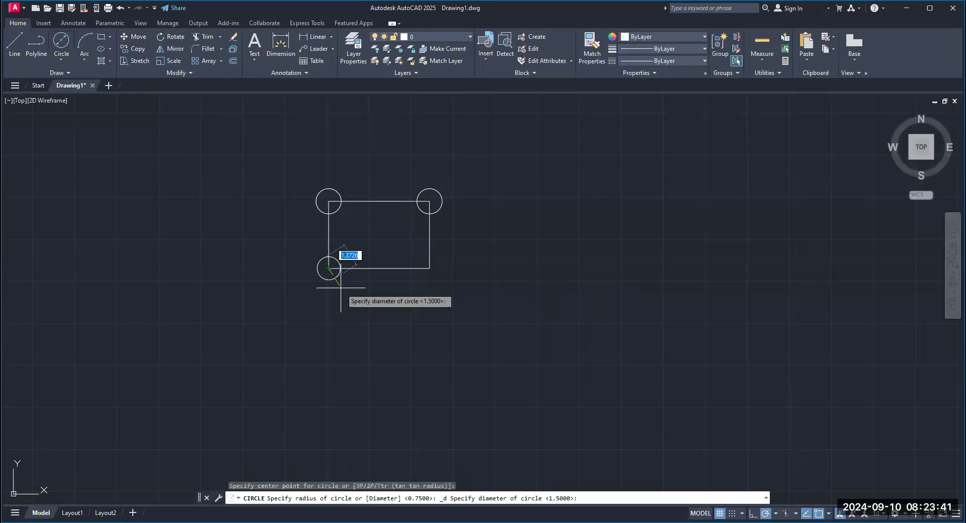
{"action": "type", "text": "1.5"}
{"action": "key", "text": "Return"}
Draw a circle by centre and diameter on the rectangle's lower-right corner, with a diameter of 1.5
{"action": "left_click", "coordinate": [61, 59]}
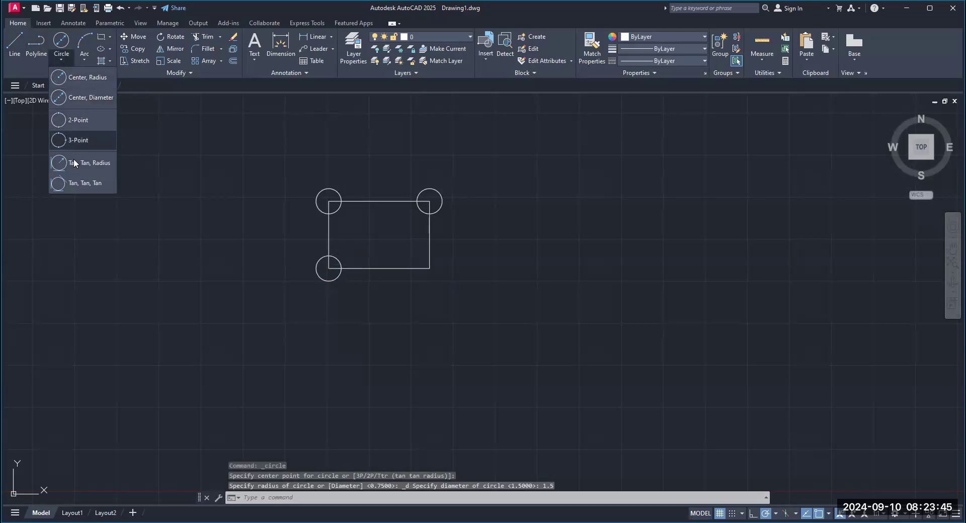
{"action": "left_click", "coordinate": [68, 101]}
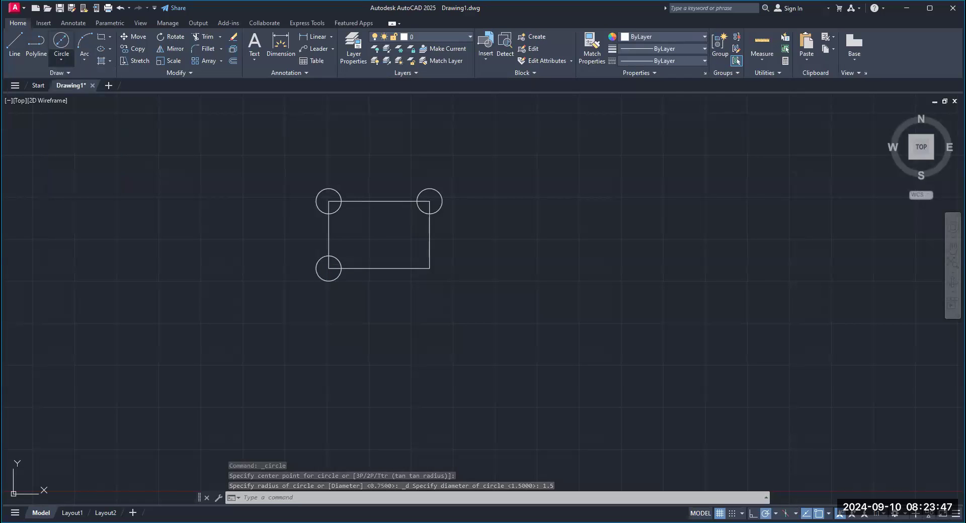
{"action": "left_click", "coordinate": [430, 269]}
{"action": "type", "text": "1.5"}
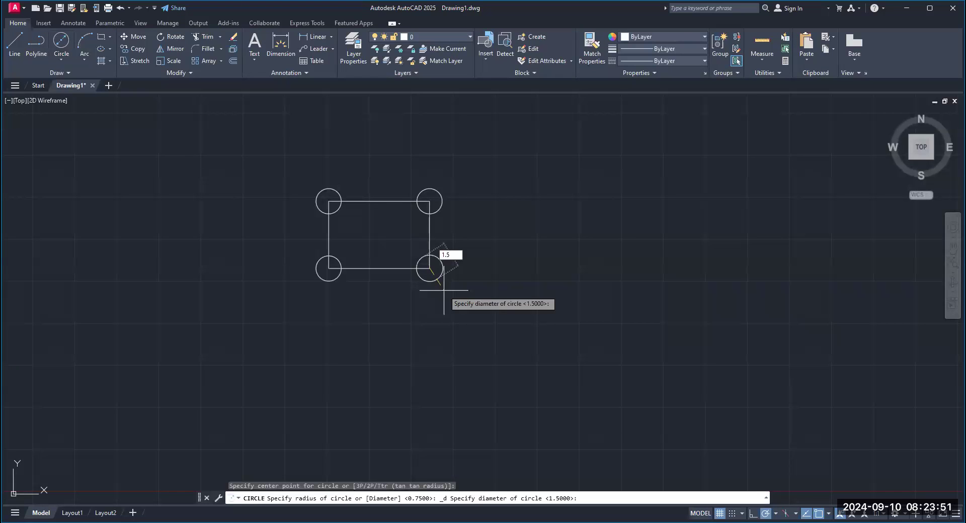
{"action": "key", "text": "Return"}
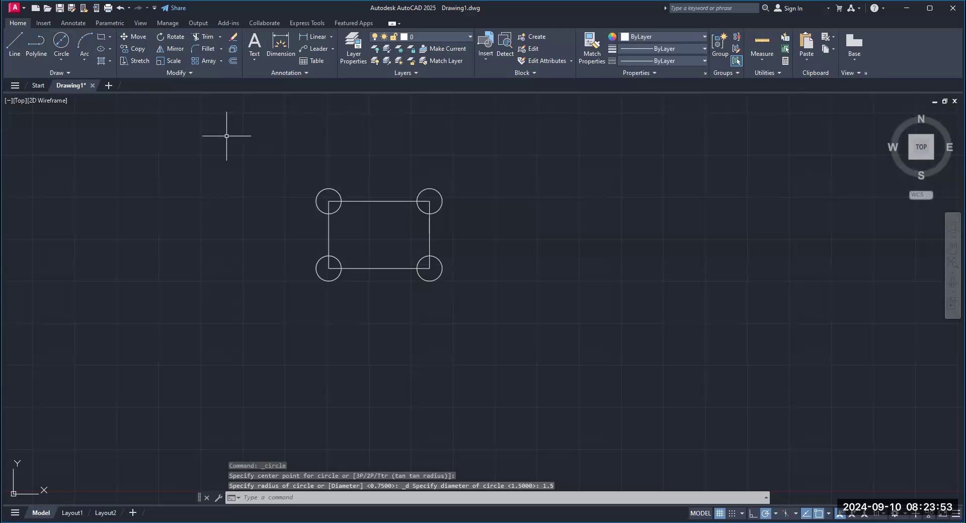
{"action": "key", "text": "Escape"}
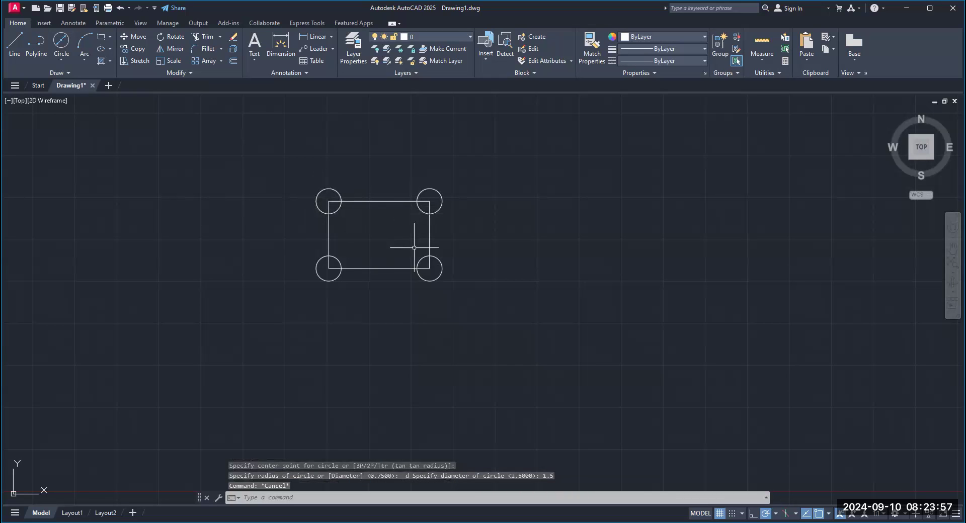
{"action": "scroll", "coordinate": [365, 223], "scroll_direction": "up", "scroll_amount": 2}
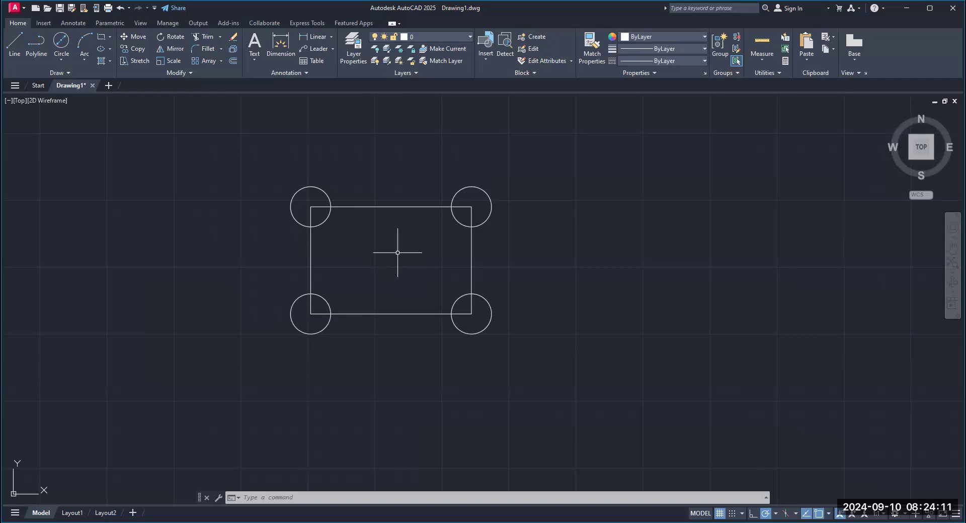
{"action": "scroll", "coordinate": [398, 253], "scroll_direction": "up", "scroll_amount": 2}
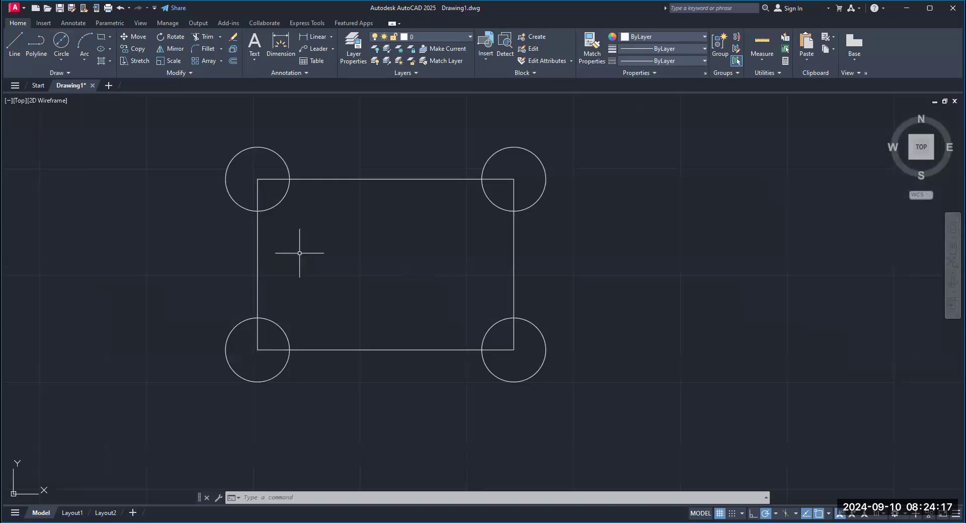
{"action": "scroll", "coordinate": [212, 250], "scroll_direction": "down", "scroll_amount": 2}
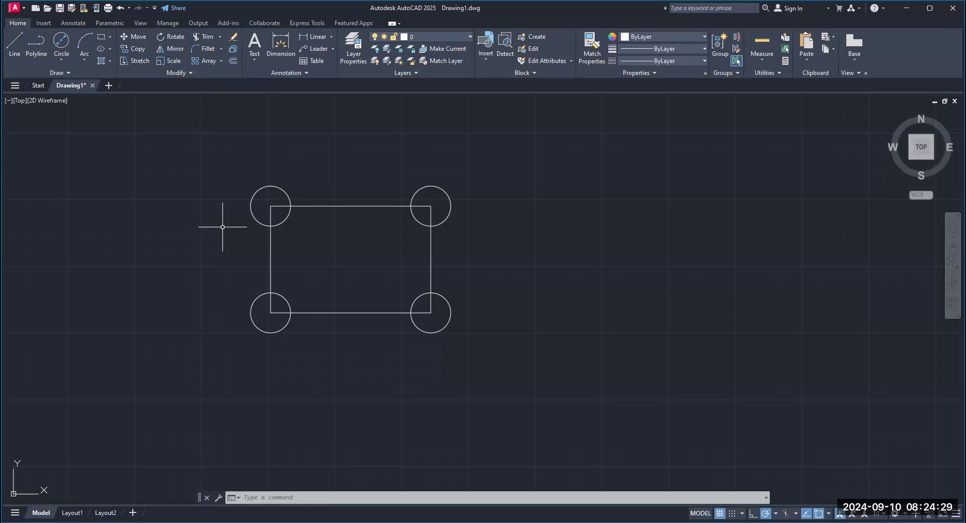
Trim away the rectangle's corner segments that lie inside the four corner circles
{"action": "left_click", "coordinate": [69, 74]}
{"action": "left_click", "coordinate": [205, 37]}
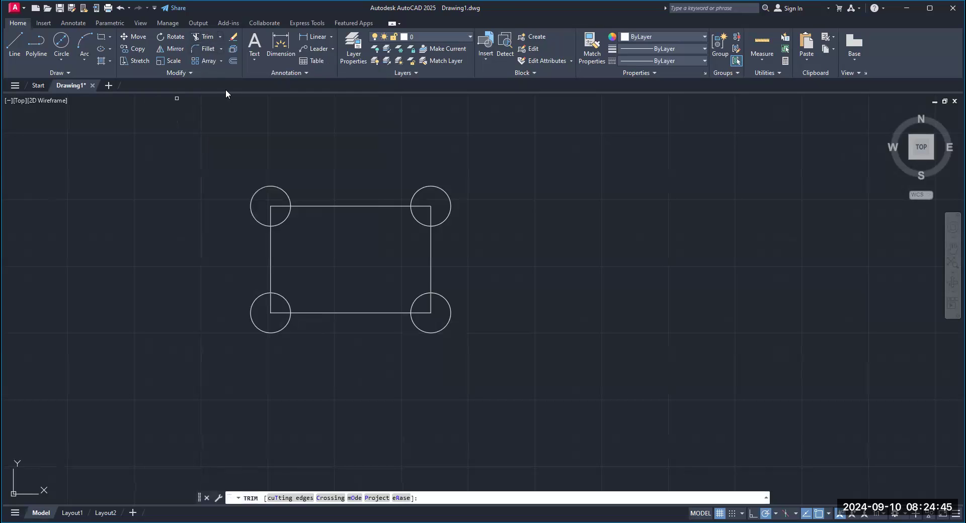
{"action": "scroll", "coordinate": [286, 196], "scroll_direction": "up", "scroll_amount": 4}
{"action": "scroll", "coordinate": [284, 196], "scroll_direction": "down", "scroll_amount": 4}
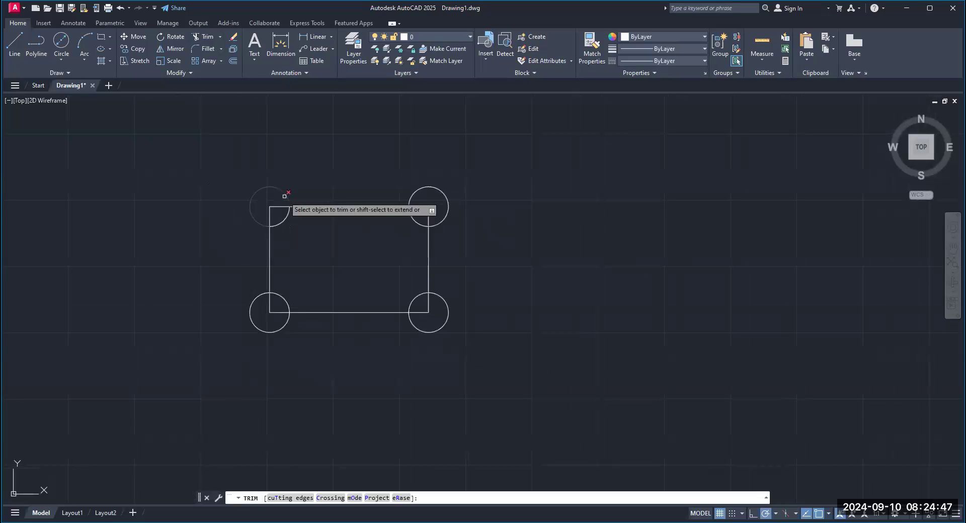
{"action": "scroll", "coordinate": [299, 249], "scroll_direction": "up", "scroll_amount": 6}
{"action": "scroll", "coordinate": [295, 259], "scroll_direction": "down", "scroll_amount": 6}
{"action": "scroll", "coordinate": [295, 256], "scroll_direction": "up", "scroll_amount": 4}
{"action": "scroll", "coordinate": [294, 256], "scroll_direction": "down", "scroll_amount": 5}
{"action": "scroll", "coordinate": [295, 256], "scroll_direction": "up", "scroll_amount": 5}
{"action": "scroll", "coordinate": [294, 256], "scroll_direction": "down", "scroll_amount": 4}
{"action": "scroll", "coordinate": [295, 256], "scroll_direction": "up", "scroll_amount": 2}
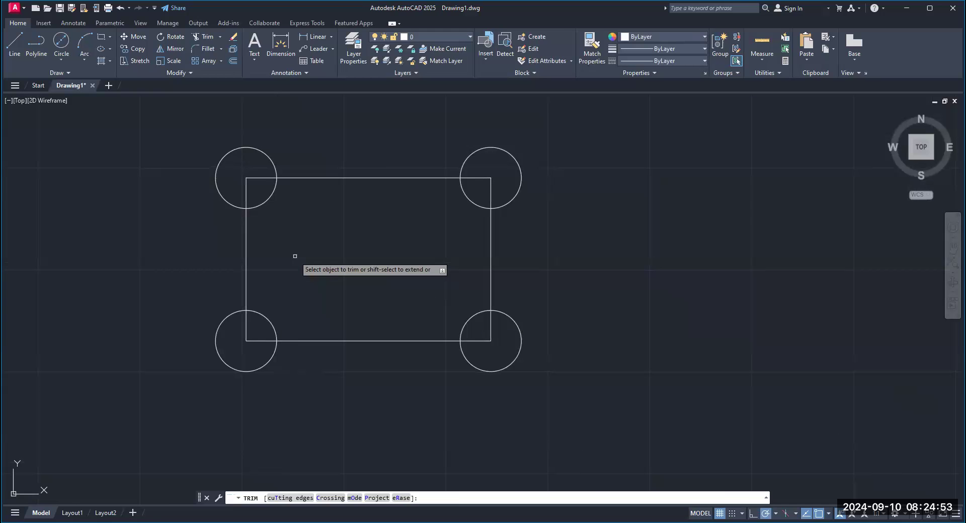
{"action": "mouse_move", "coordinate": [295, 256]}
{"action": "middle_mouse_down"}
{"action": "mouse_move", "coordinate": [514, 263]}
{"action": "mouse_move", "coordinate": [363, 272]}
{"action": "middle_mouse_up"}
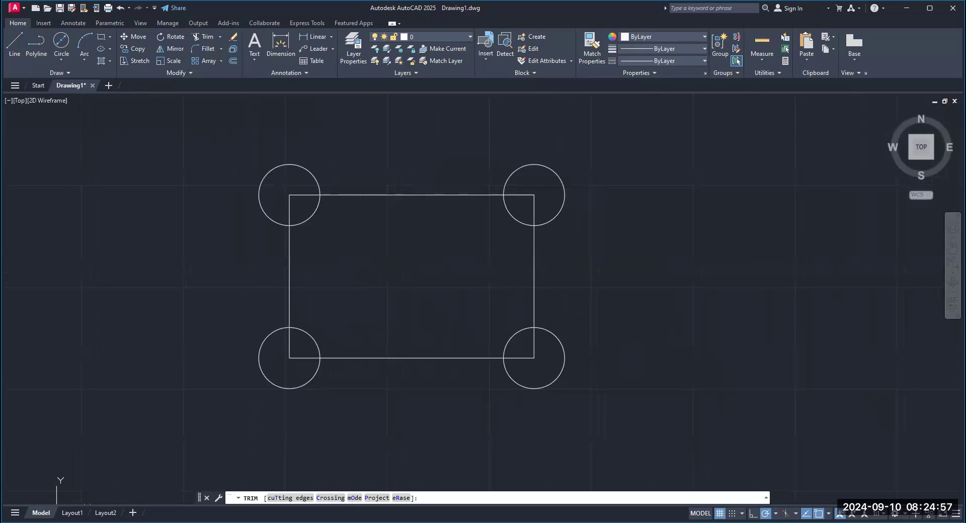
{"action": "scroll", "coordinate": [332, 230], "scroll_direction": "up", "scroll_amount": 2}
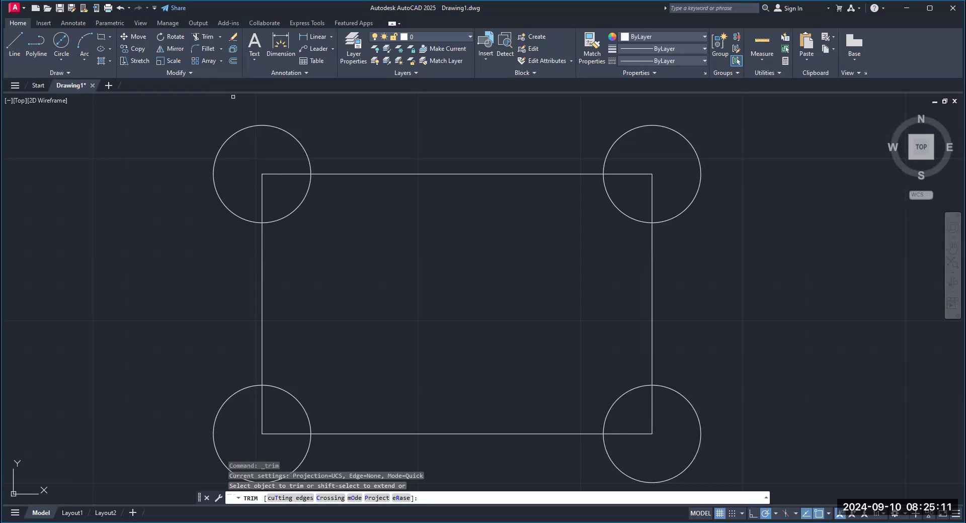
{"action": "left_click", "coordinate": [262, 192]}
{"action": "left_click", "coordinate": [652, 192]}
{"action": "left_click", "coordinate": [652, 416]}
{"action": "left_click", "coordinate": [262, 416]}
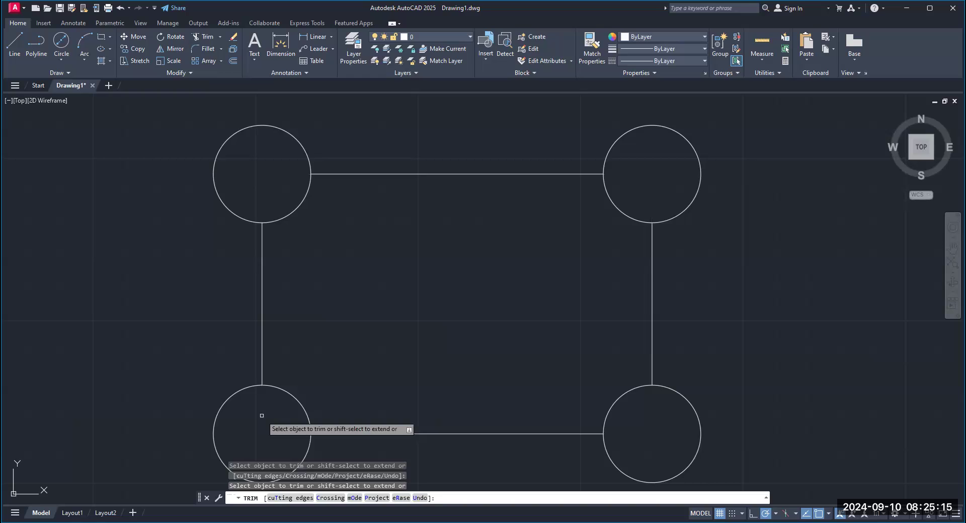
{"action": "scroll", "coordinate": [116, 158], "scroll_direction": "down", "scroll_amount": 2}
{"action": "right_click", "coordinate": [116, 158]}
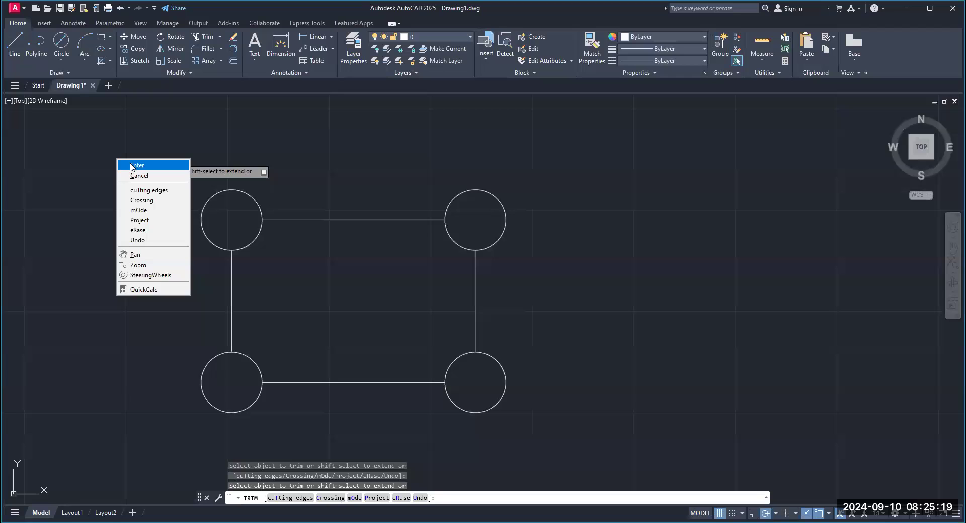
{"action": "left_click", "coordinate": [134, 167]}
Trim the quarter arc of each corner circle that lies inside the rectangle, leaving one continuous outline
{"action": "middle_click_drag", "start_coordinate": [171, 265], "coordinate": [237, 243]}
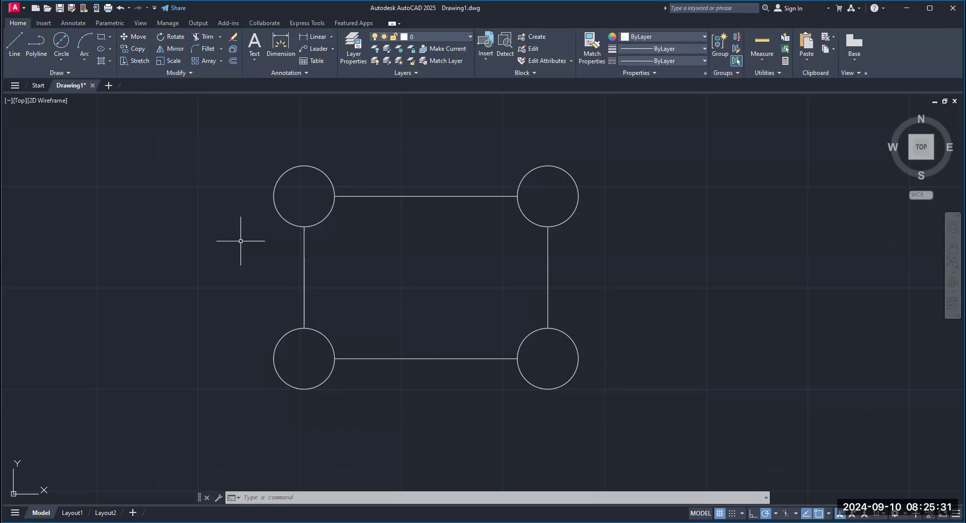
{"action": "left_click", "coordinate": [207, 39]}
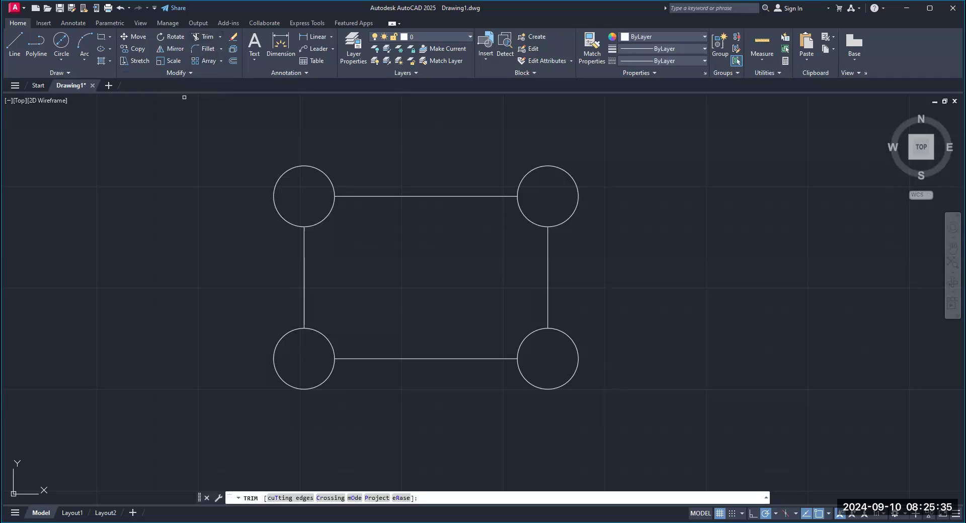
{"action": "left_click", "coordinate": [328, 214]}
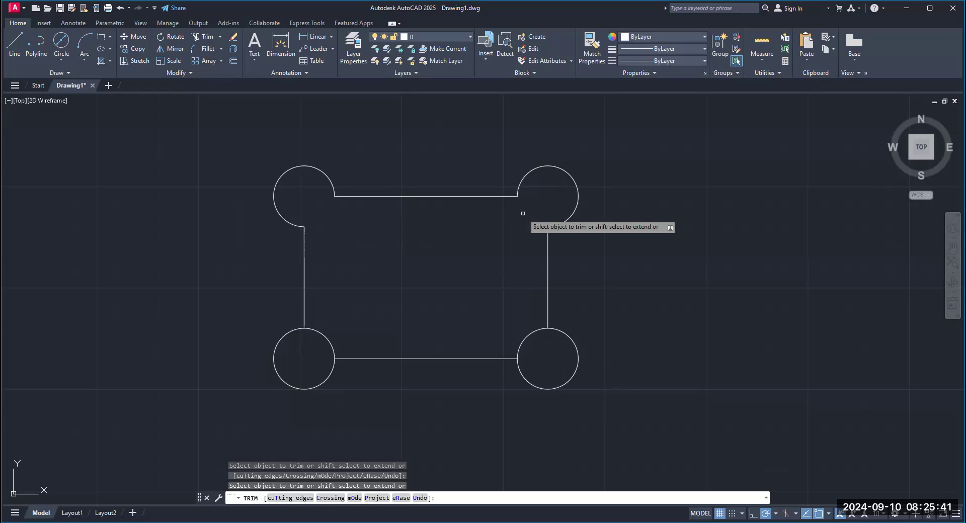
{"action": "left_click", "coordinate": [527, 338]}
{"action": "left_click", "coordinate": [326, 337]}
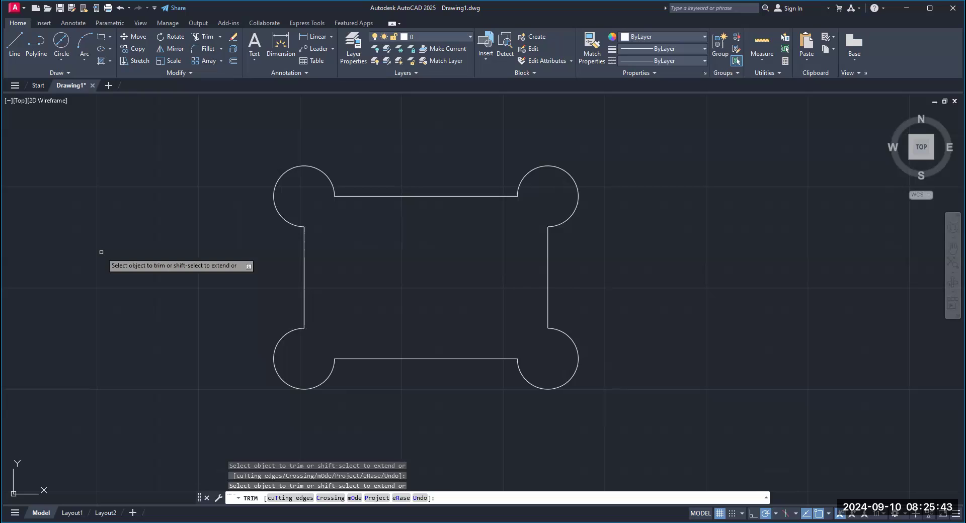
{"action": "key", "text": "Return"}
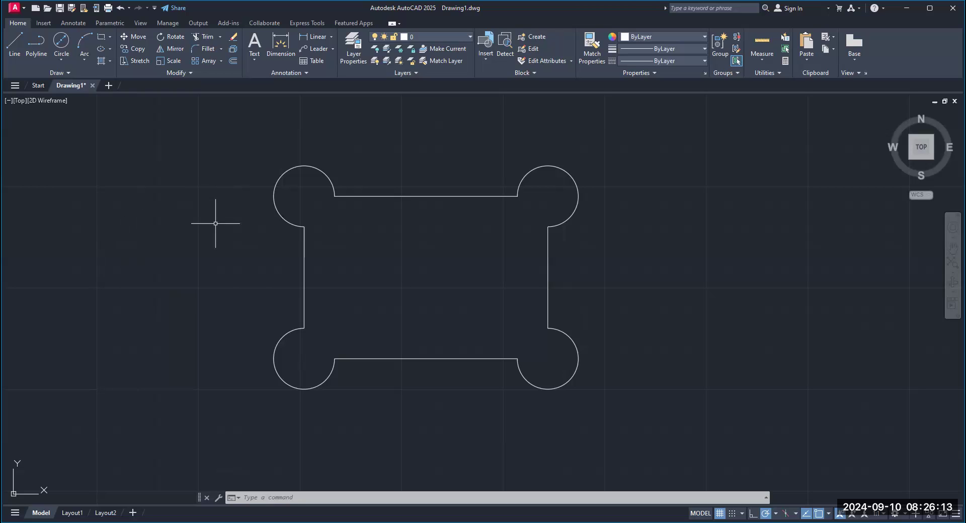
{"action": "middle_click_drag", "start_coordinate": [241, 288], "coordinate": [147, 294]}
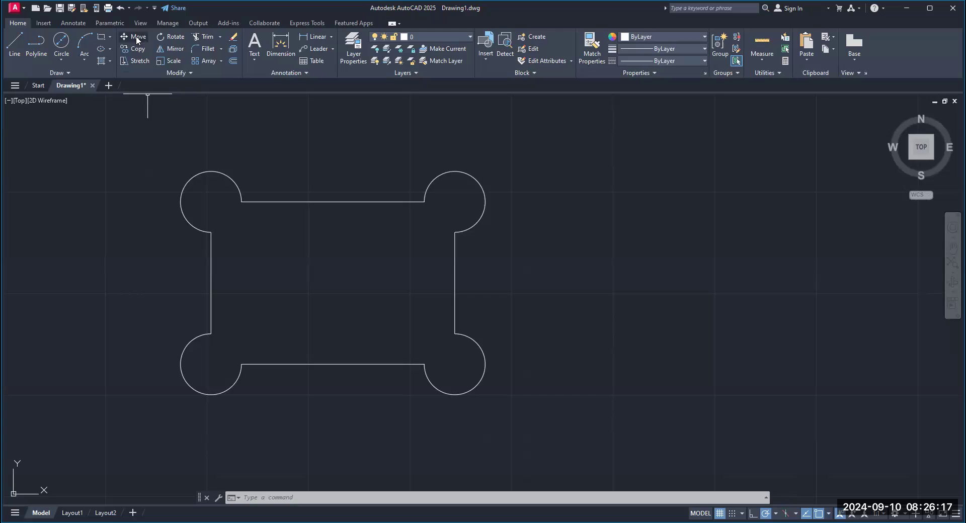
{"action": "mouse_move", "coordinate": [482, 264]}
{"action": "middle_mouse_down"}
{"action": "mouse_move", "coordinate": [377, 265]}
{"action": "mouse_move", "coordinate": [635, 272]}
{"action": "mouse_move", "coordinate": [473, 252]}
{"action": "mouse_move", "coordinate": [664, 222]}
{"action": "middle_mouse_up"}
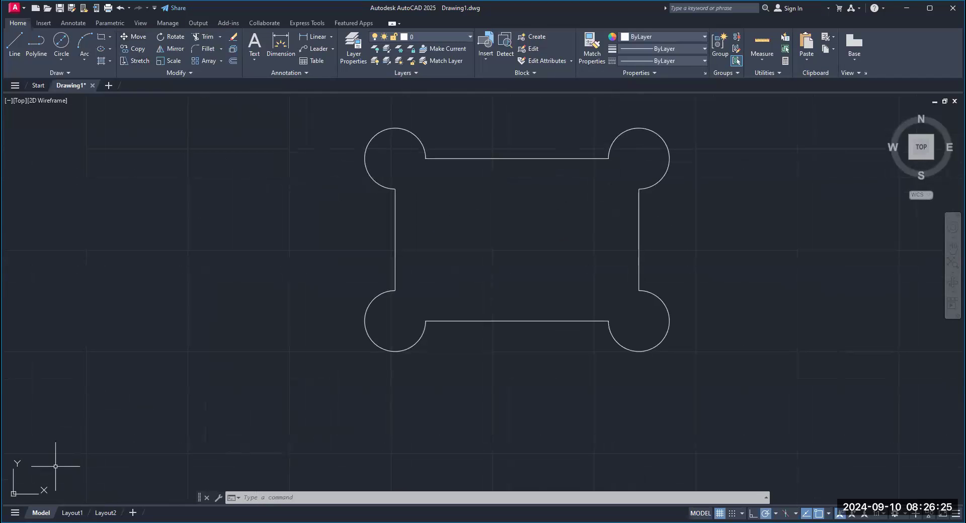
{"action": "mouse_move", "coordinate": [548, 287]}
{"action": "middle_mouse_down"}
{"action": "mouse_move", "coordinate": [457, 308]}
{"action": "mouse_move", "coordinate": [703, 216]}
{"action": "mouse_move", "coordinate": [691, 227]}
{"action": "middle_mouse_up"}
{"action": "scroll", "coordinate": [438, 302], "scroll_direction": "up", "scroll_amount": 2}
{"action": "scroll", "coordinate": [640, 222], "scroll_direction": "down", "scroll_amount": 4}
{"action": "scroll", "coordinate": [645, 211], "scroll_direction": "up", "scroll_amount": 1}
{"action": "middle_click_drag", "start_coordinate": [644, 211], "coordinate": [265, 286]}
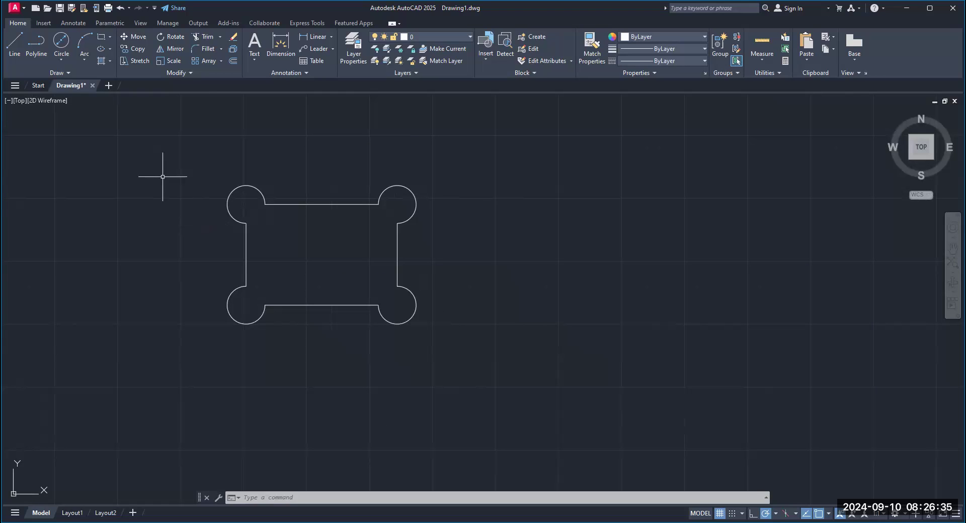
Move the whole trimmed outline up and to the right, using the lower-left arc's centre as base point
{"action": "left_click", "coordinate": [138, 38]}
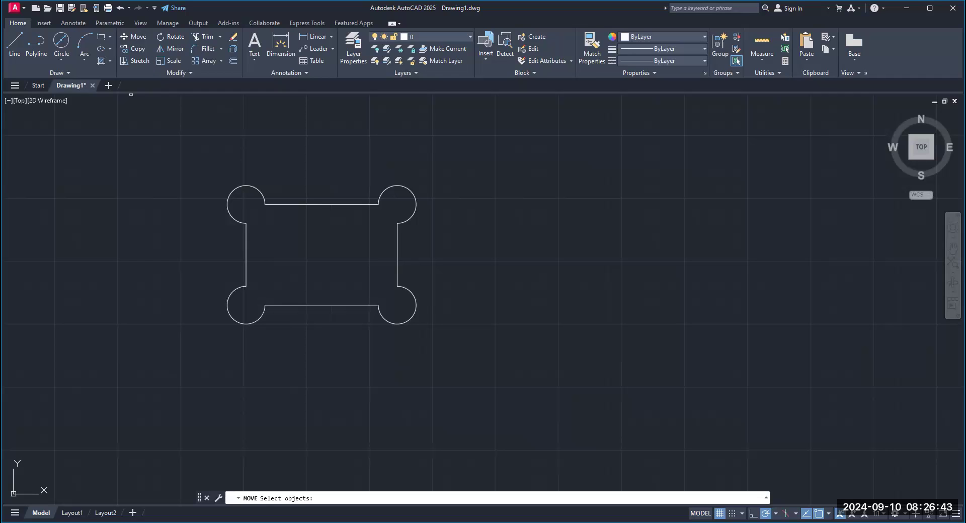
{"action": "left_click", "coordinate": [208, 174]}
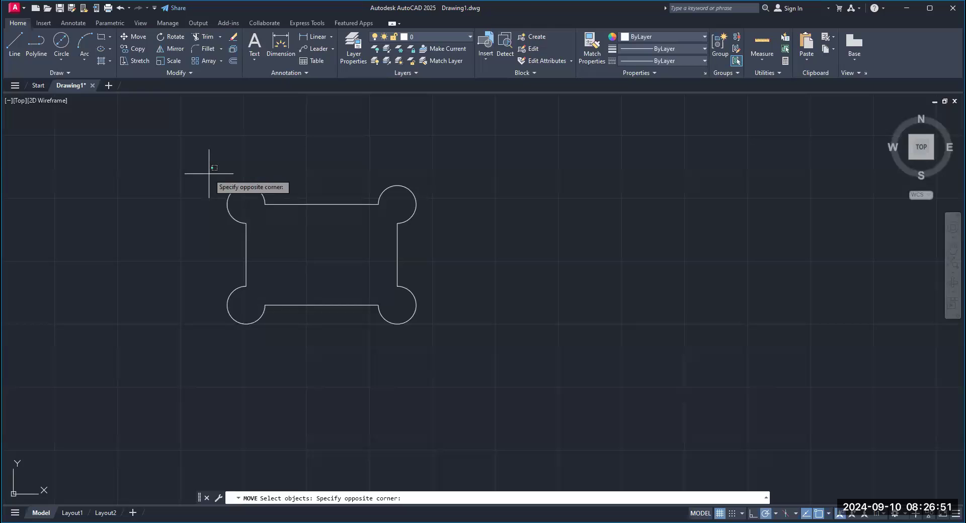
{"action": "left_click", "coordinate": [434, 344]}
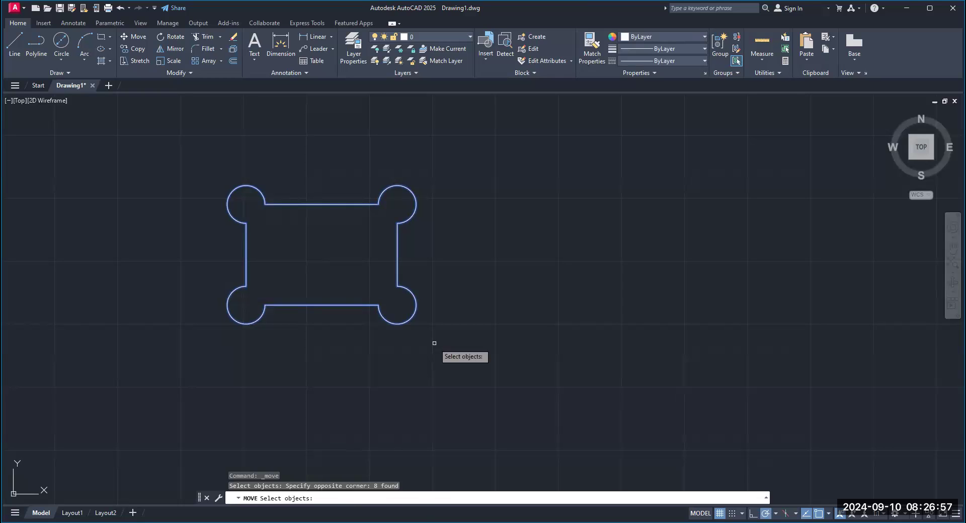
{"action": "key", "text": "Return"}
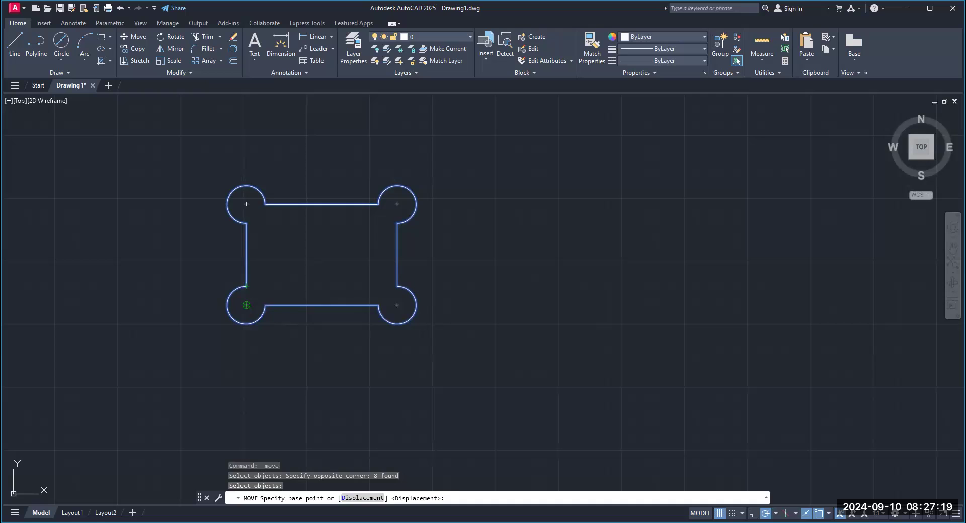
{"action": "left_click", "coordinate": [246, 305]}
{"action": "left_click", "coordinate": [701, 229]}
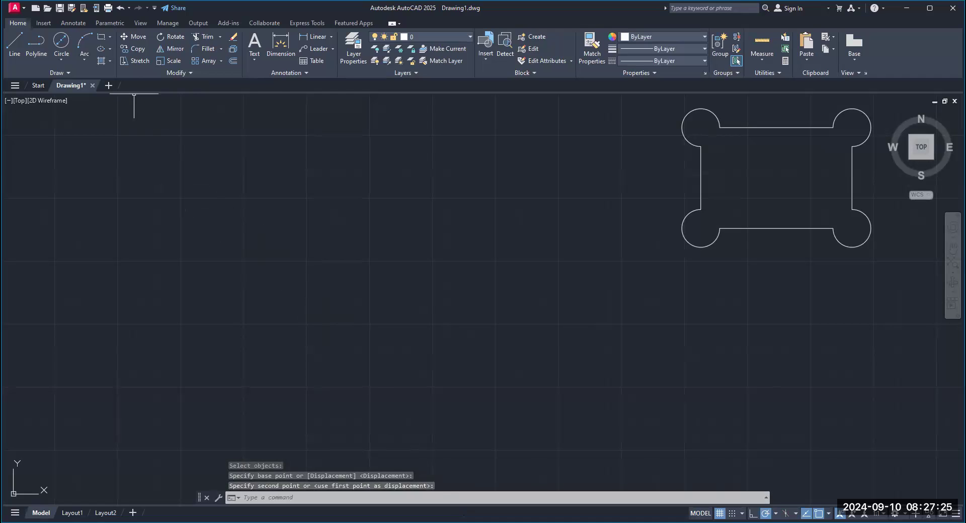
Undo the outline's move and the arc trimming, and redo the arc trimming
{"action": "left_click", "coordinate": [120, 8]}
{"action": "left_click", "coordinate": [120, 9]}
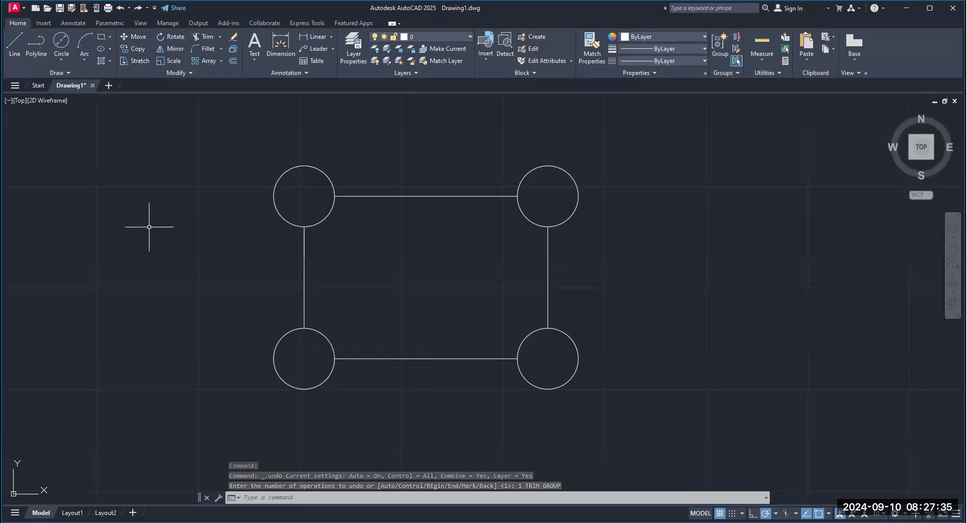
{"action": "left_click", "coordinate": [139, 8]}
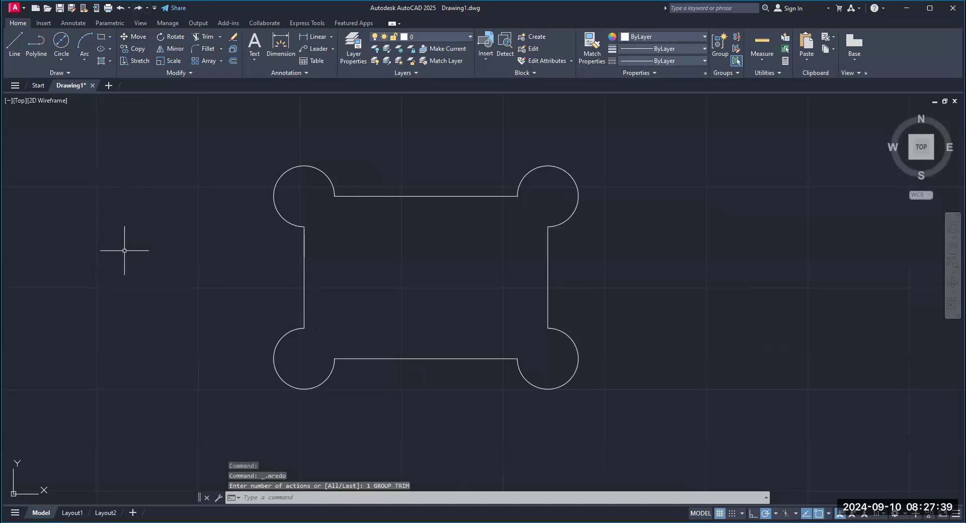
Move the whole outline about 11.4 units to the right from its lower-left arc's centre, and undo that move
{"action": "mouse_move", "coordinate": [208, 262]}
{"action": "middle_mouse_down"}
{"action": "mouse_move", "coordinate": [97, 256]}
{"action": "mouse_move", "coordinate": [342, 242]}
{"action": "mouse_move", "coordinate": [261, 263]}
{"action": "mouse_move", "coordinate": [166, 268]}
{"action": "mouse_move", "coordinate": [58, 263]}
{"action": "mouse_move", "coordinate": [42, 246]}
{"action": "middle_mouse_up"}
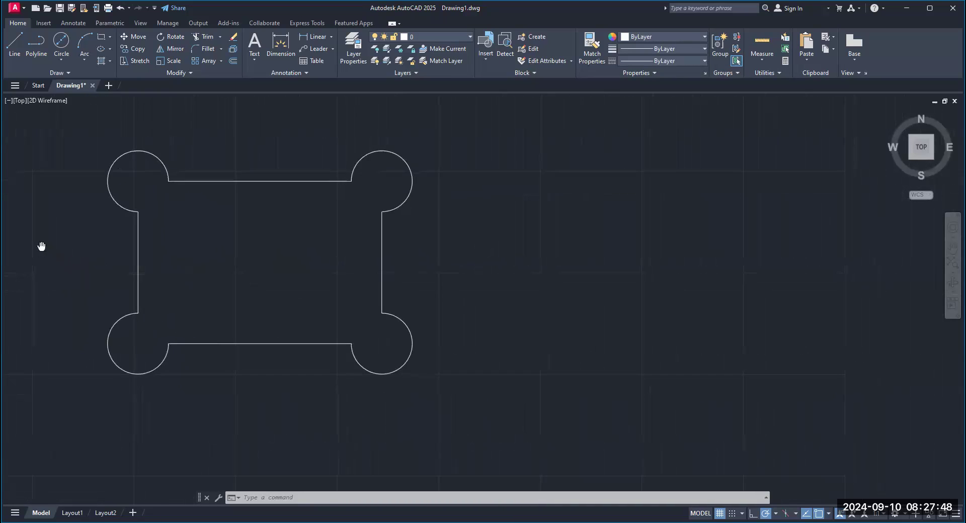
{"action": "left_click", "coordinate": [137, 38]}
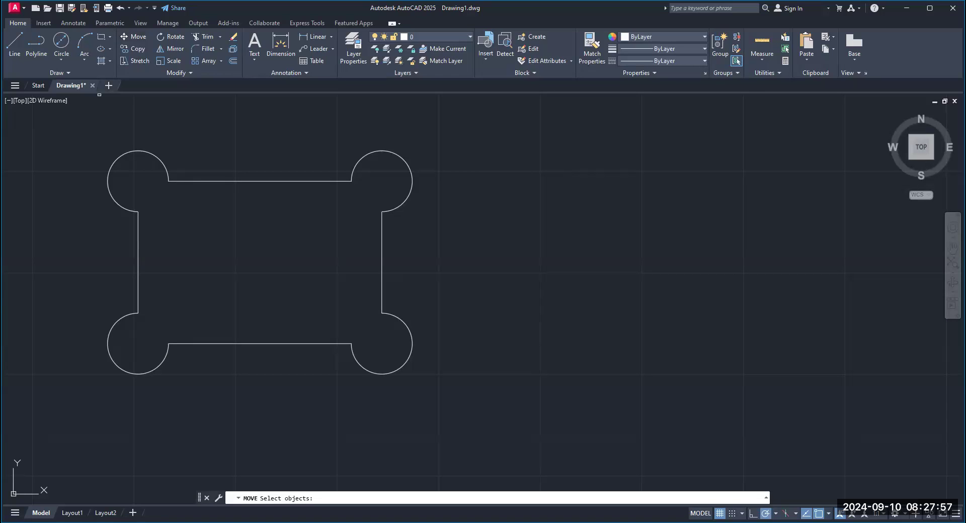
{"action": "left_click_drag", "start_coordinate": [99, 95], "coordinate": [433, 403]}
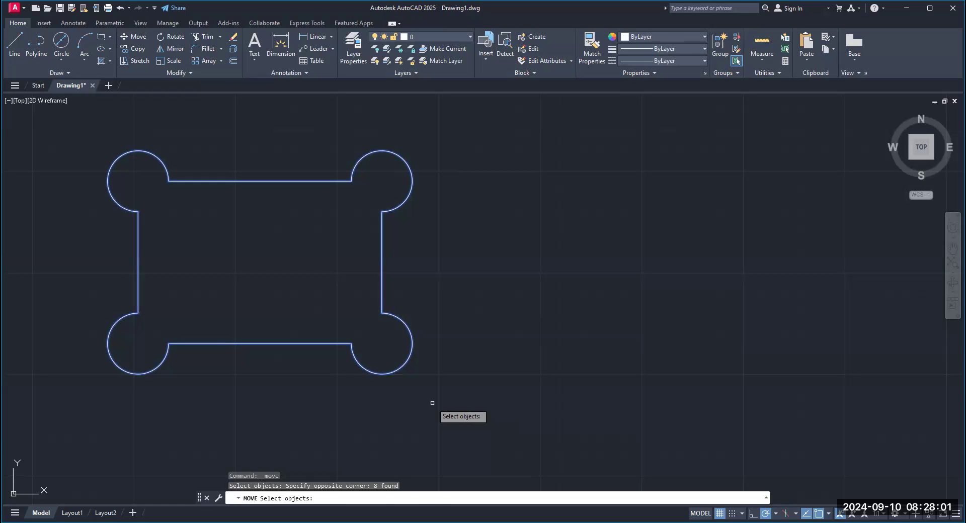
{"action": "key", "text": "Return"}
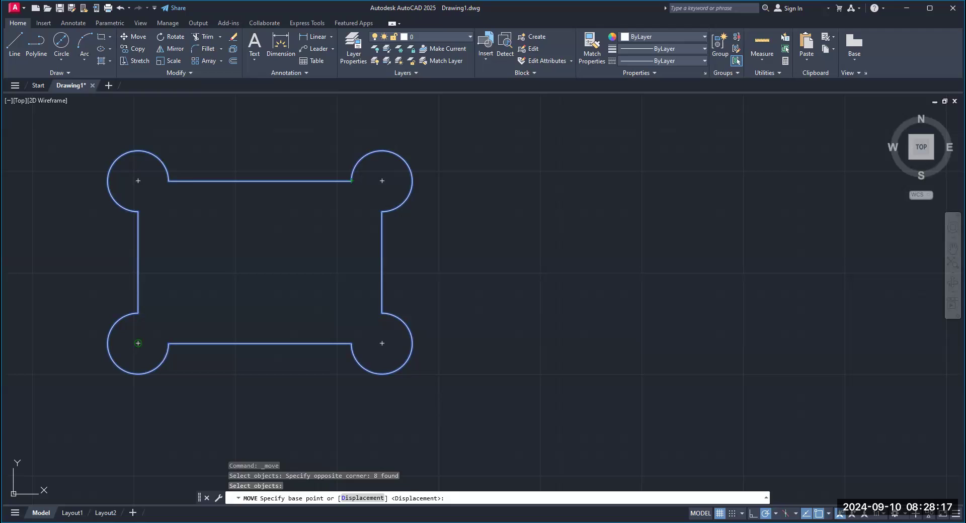
{"action": "left_click", "coordinate": [138, 343]}
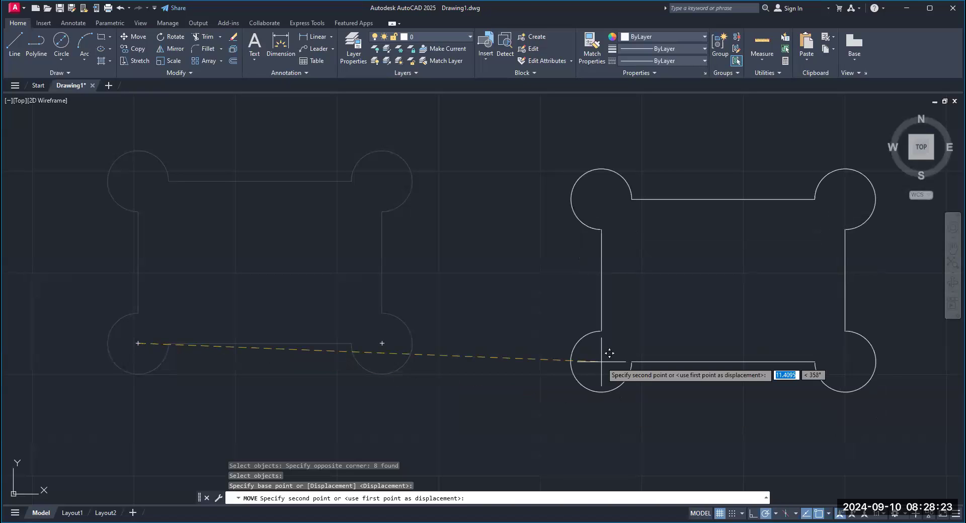
{"action": "left_click", "coordinate": [602, 362]}
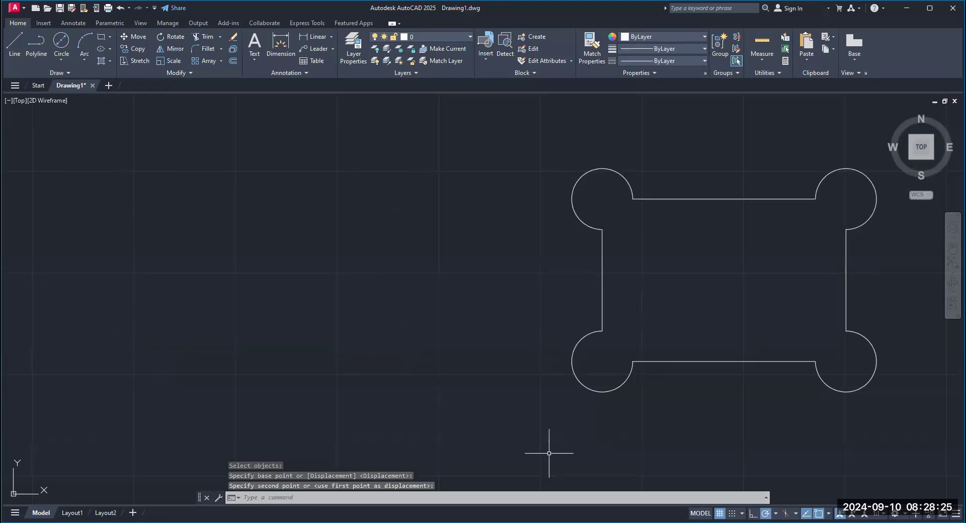
{"action": "left_click", "coordinate": [120, 8]}
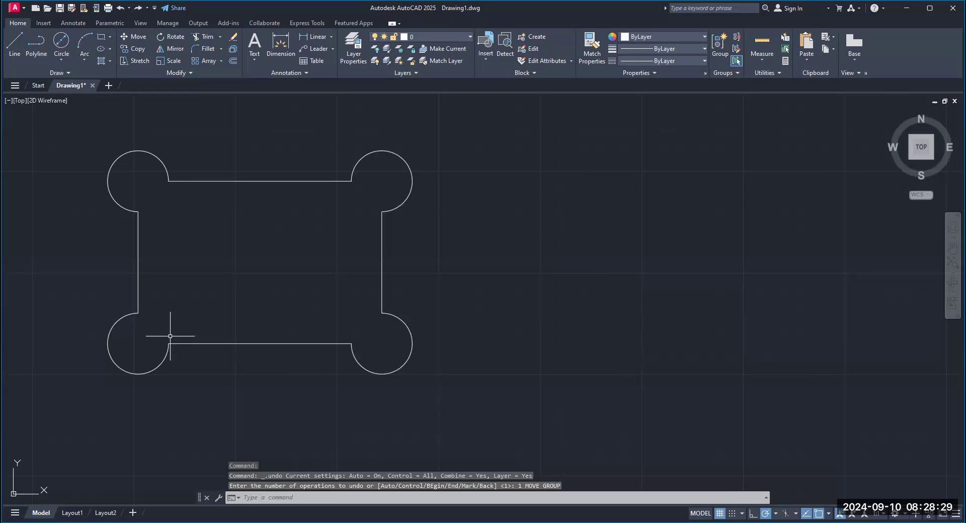
Draw a vertical line about 5.3 units long to the right of the trimmed outline
{"action": "left_click", "coordinate": [15, 50]}
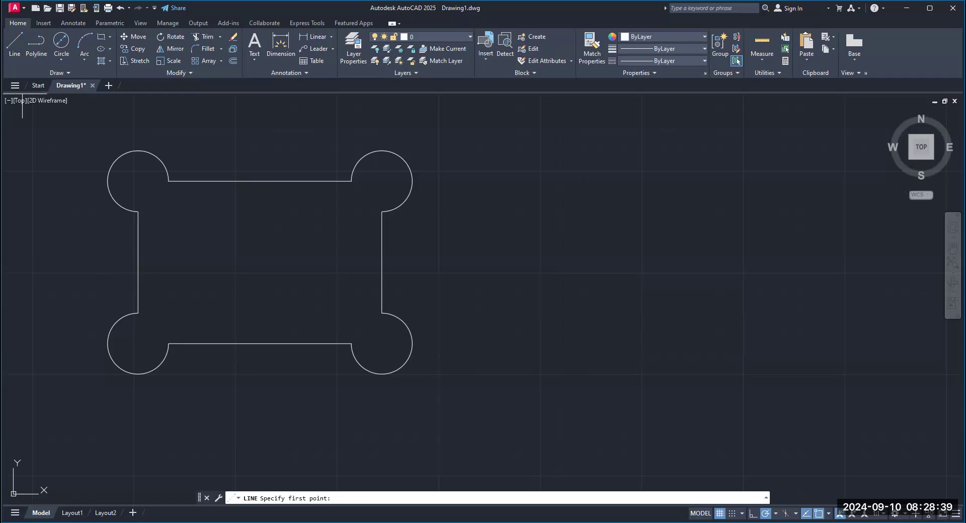
{"action": "left_click", "coordinate": [734, 219]}
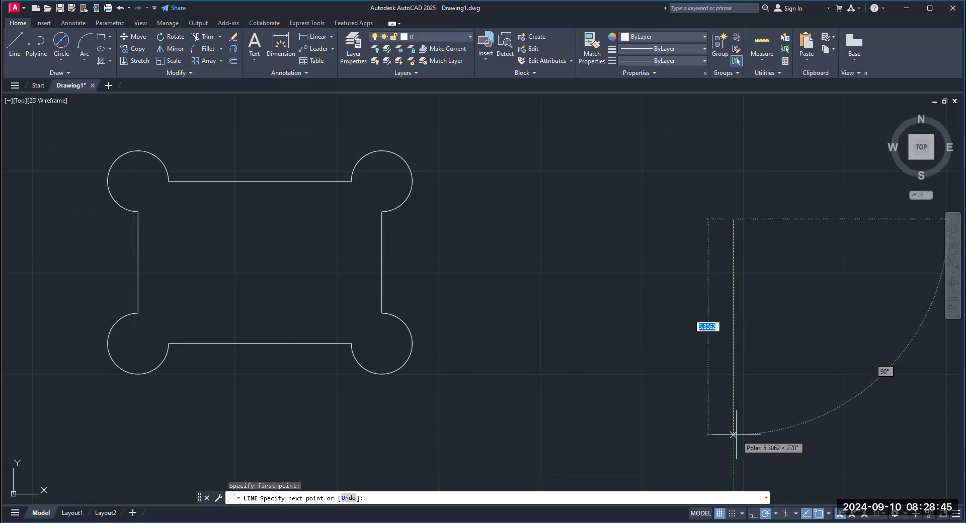
{"action": "left_click", "coordinate": [733, 434]}
{"action": "right_click", "coordinate": [814, 407]}
{"action": "left_click", "coordinate": [816, 406]}
{"action": "scroll", "coordinate": [562, 371], "scroll_direction": "down", "scroll_amount": 2}
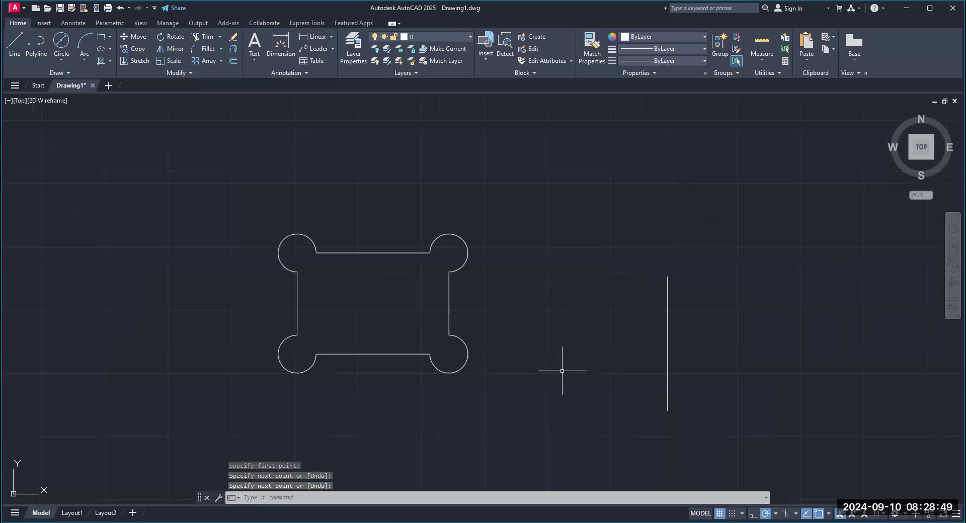
{"action": "scroll", "coordinate": [562, 371], "scroll_direction": "up", "scroll_amount": 2}
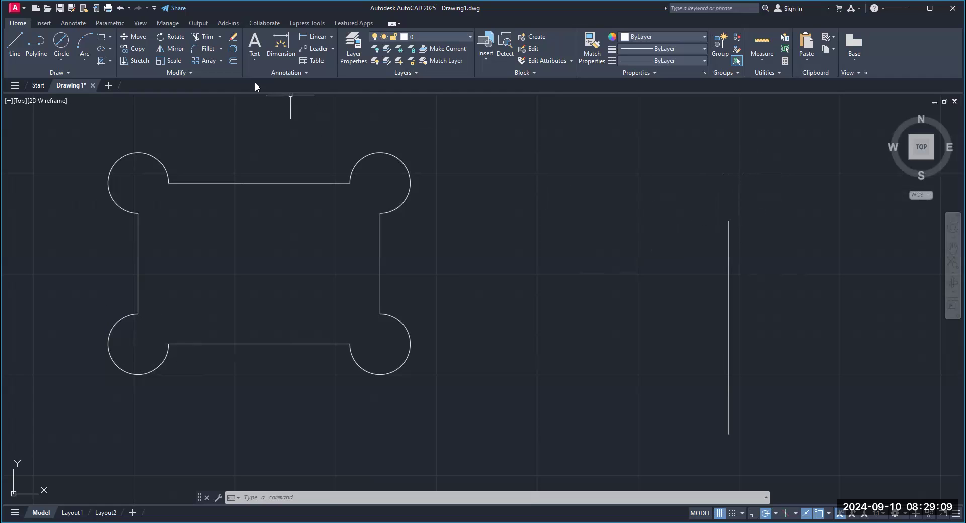
{"action": "left_click", "coordinate": [137, 38]}
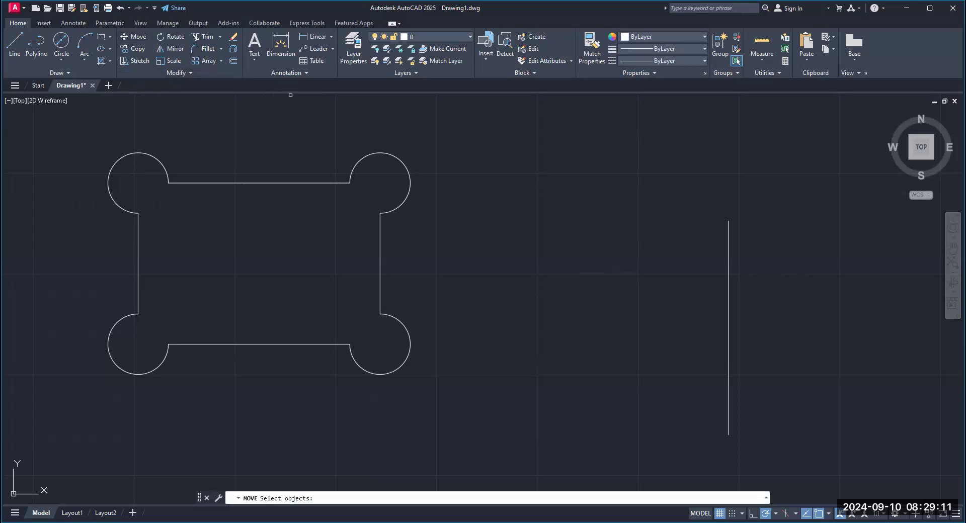
{"action": "left_click", "coordinate": [81, 130]}
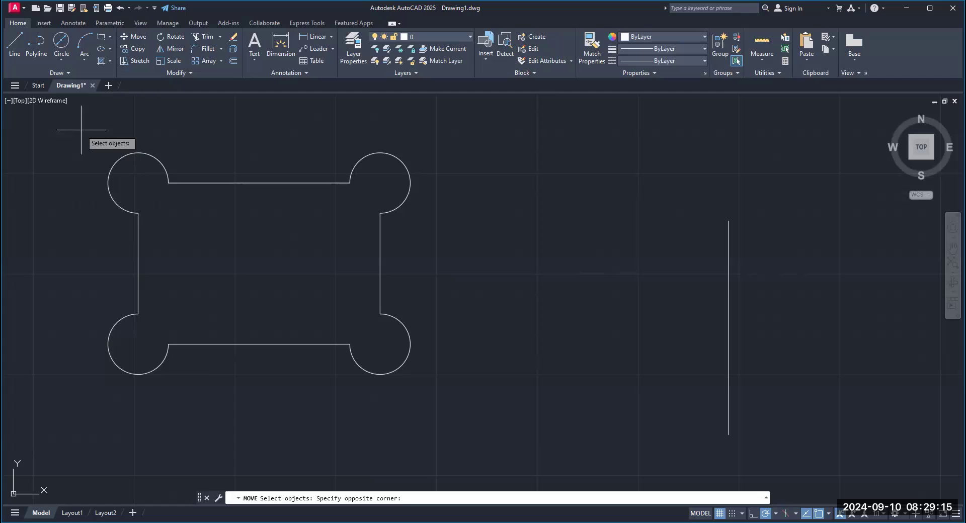
{"action": "left_click", "coordinate": [435, 396]}
{"action": "key", "text": "Return"}
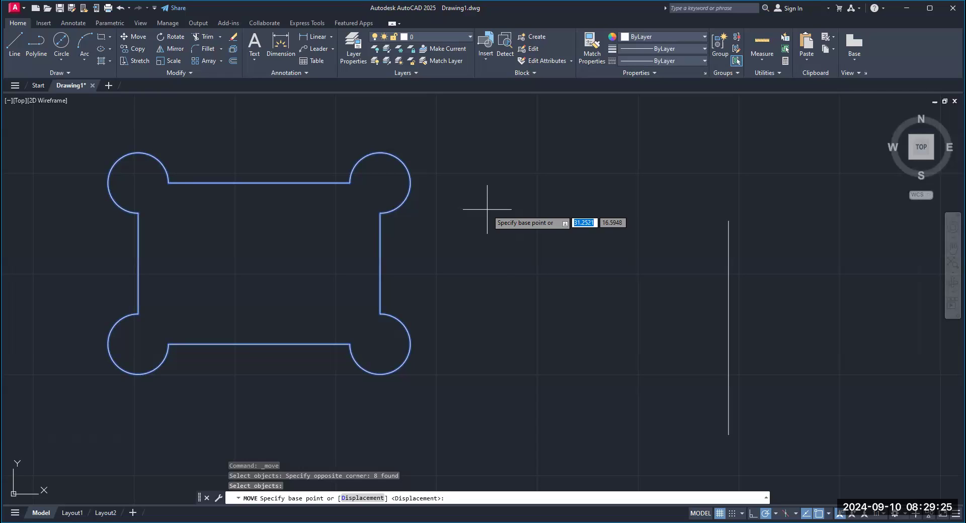
{"action": "key", "text": "Escape"}
{"action": "key", "text": "Escape"}
{"action": "key", "text": "Escape"}
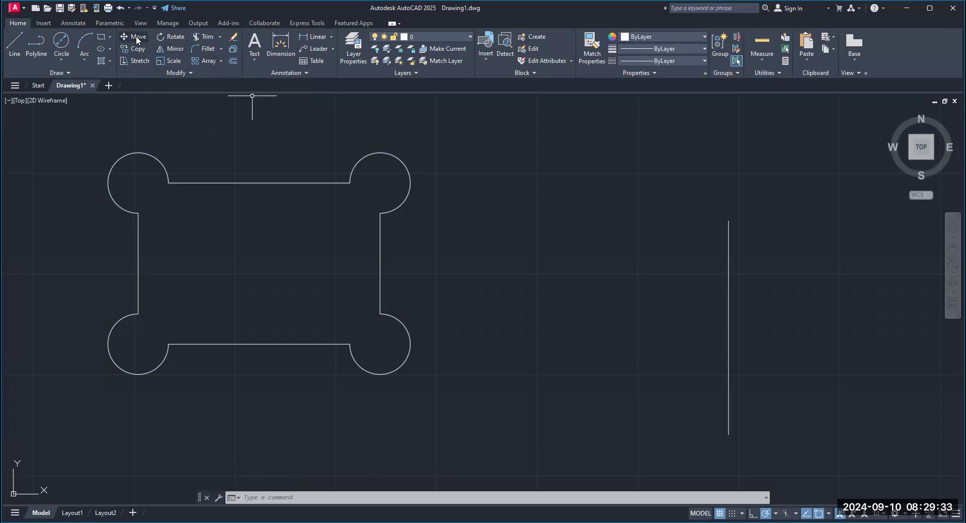
Move the whole trimmed outline from its lower-left arc's centre to the top endpoint of the vertical line
{"action": "left_click", "coordinate": [137, 38]}
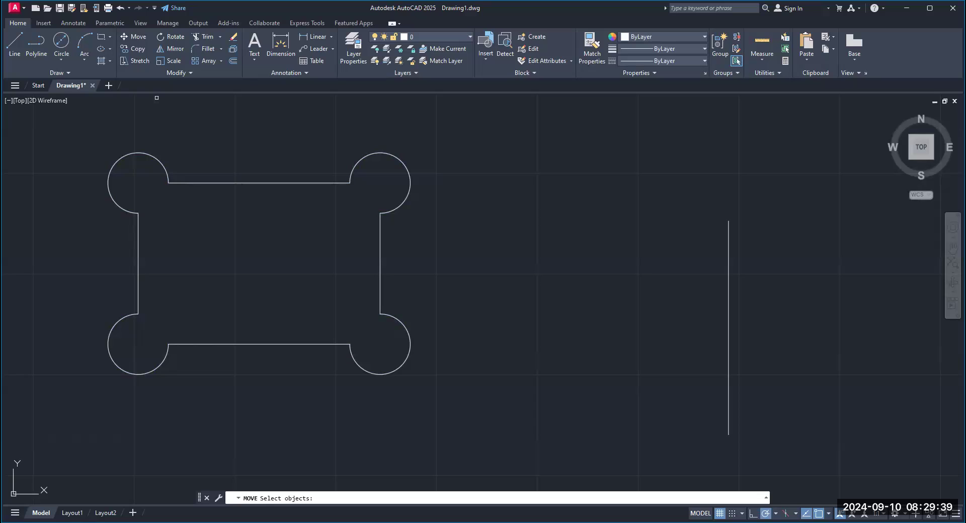
{"action": "left_click", "coordinate": [80, 125]}
{"action": "left_click", "coordinate": [443, 402]}
{"action": "key", "text": "Return"}
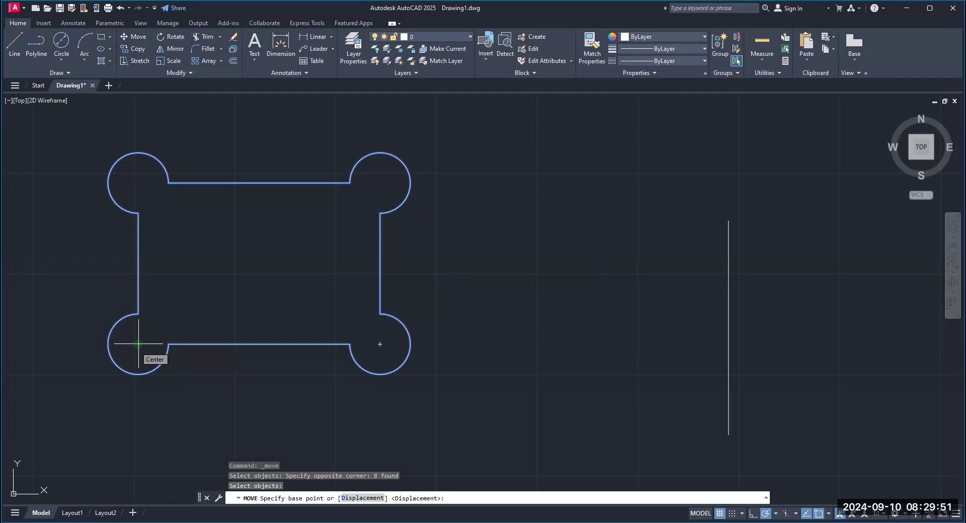
{"action": "left_click", "coordinate": [138, 344]}
{"action": "left_click", "coordinate": [729, 221]}
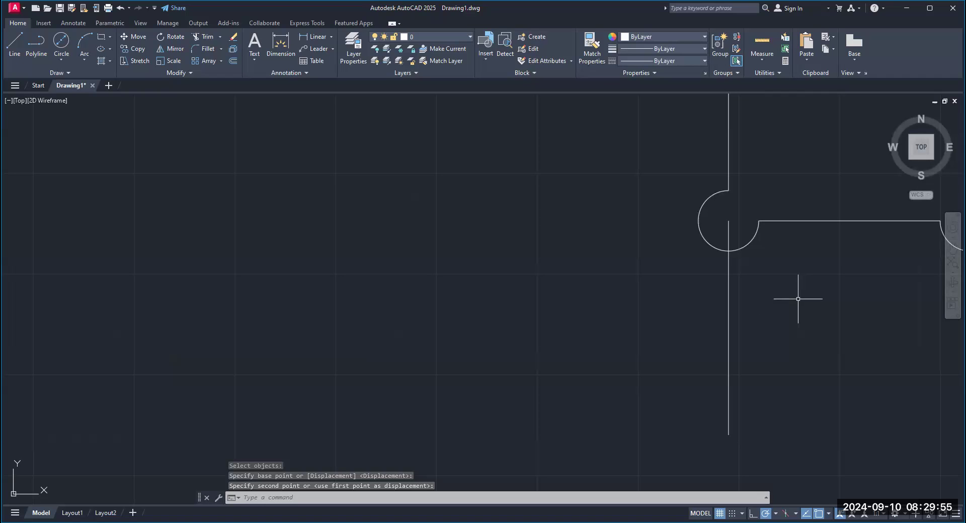
{"action": "scroll", "coordinate": [830, 290], "scroll_direction": "up", "scroll_amount": 2}
{"action": "scroll", "coordinate": [826, 290], "scroll_direction": "down", "scroll_amount": 4}
{"action": "middle_click_drag", "start_coordinate": [858, 308], "coordinate": [505, 310]}
{"action": "scroll", "coordinate": [505, 311], "scroll_direction": "up", "scroll_amount": 2}
{"action": "scroll", "coordinate": [505, 311], "scroll_direction": "up", "scroll_amount": 2}
{"action": "middle_click", "coordinate": [505, 310]}
{"action": "middle_click", "coordinate": [504, 310]}
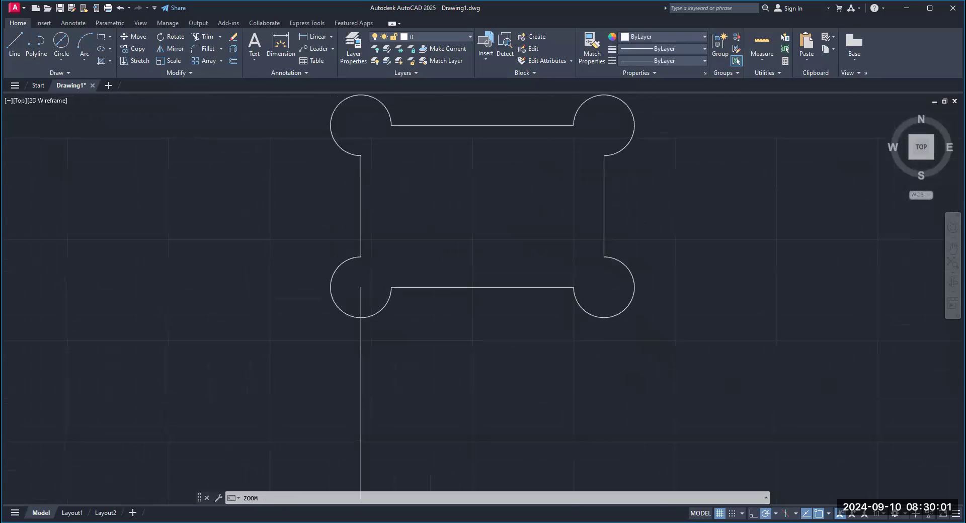
Delete the vertical line below the outline's lower-left arc
{"action": "scroll", "coordinate": [502, 326], "scroll_direction": "down", "scroll_amount": 2}
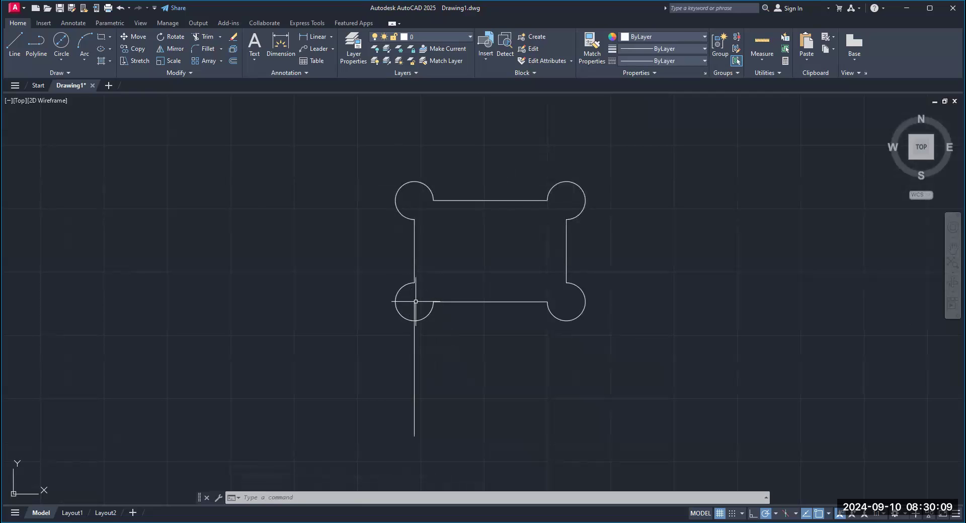
{"action": "left_click", "coordinate": [413, 352]}
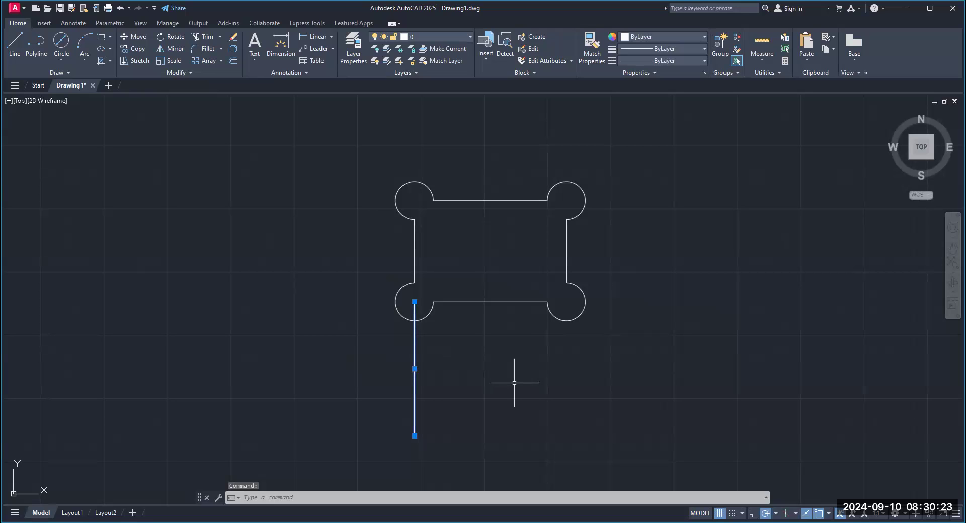
{"action": "key", "text": "Delete"}
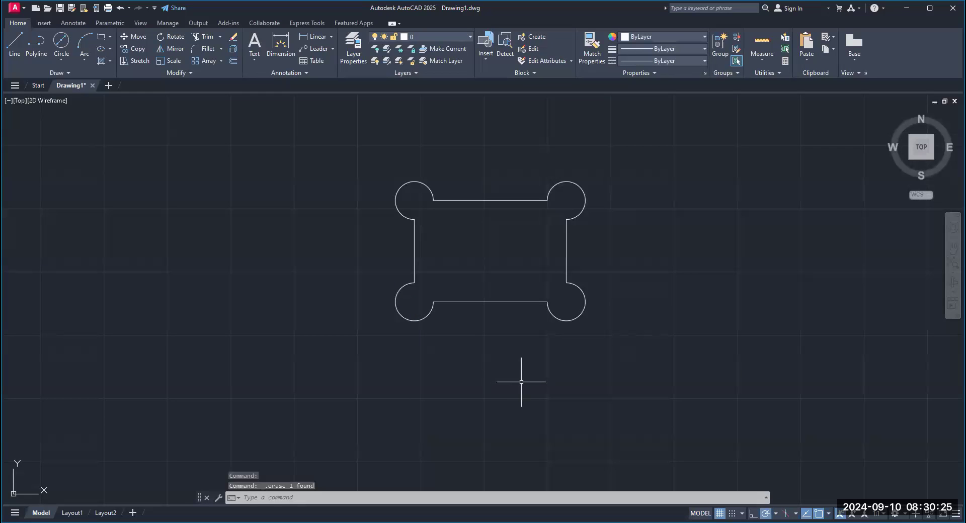
{"action": "left_click", "coordinate": [61, 59]}
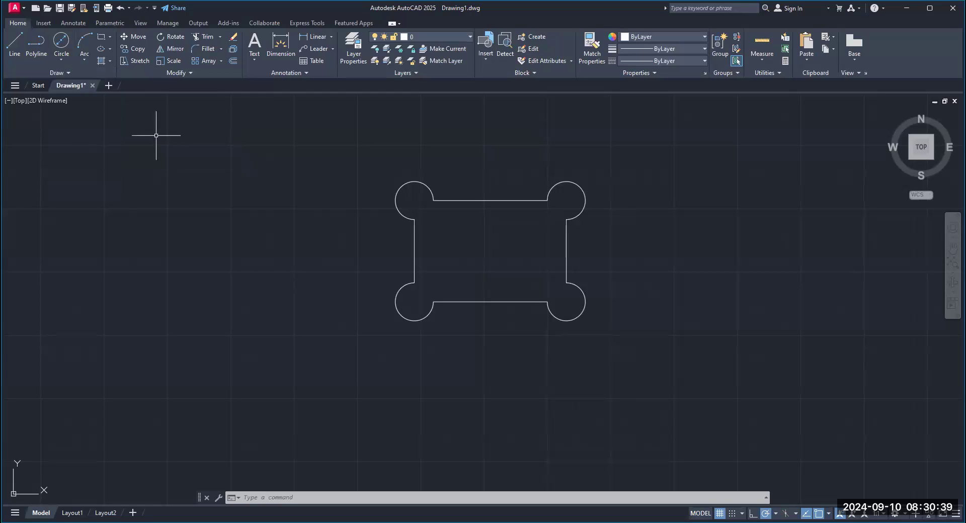
{"action": "left_click", "coordinate": [111, 37]}
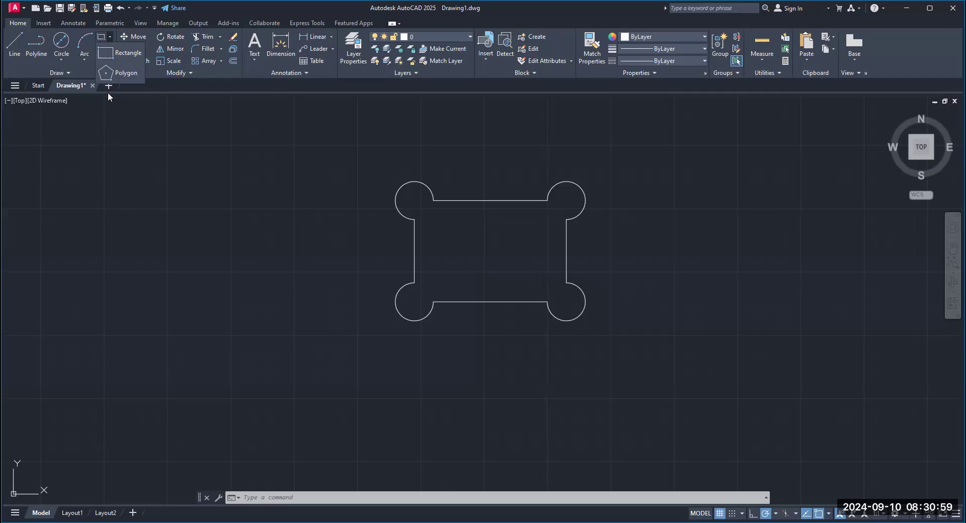
{"action": "left_click", "coordinate": [126, 73]}
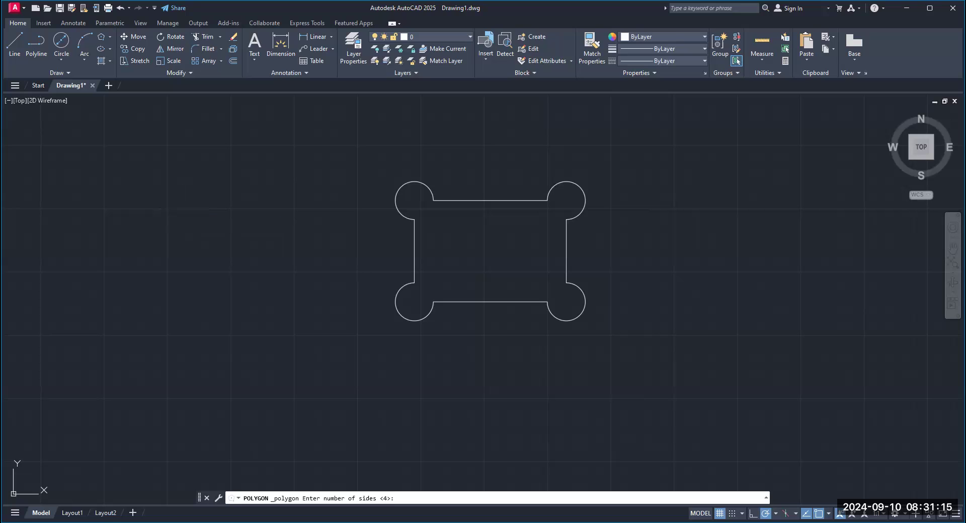
{"action": "key", "text": "Escape"}
{"action": "key", "text": "Escape"}
{"action": "key", "text": "Escape"}
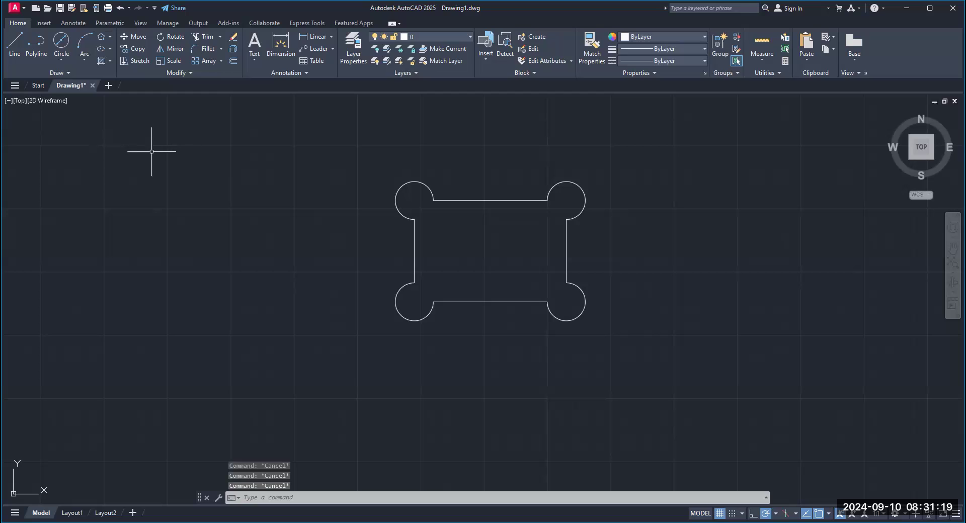
Draw a 6-sided polygon inscribed in a circle of about 2.6 radius left of the outline with Ortho on, and undo it
{"action": "left_click", "coordinate": [111, 37]}
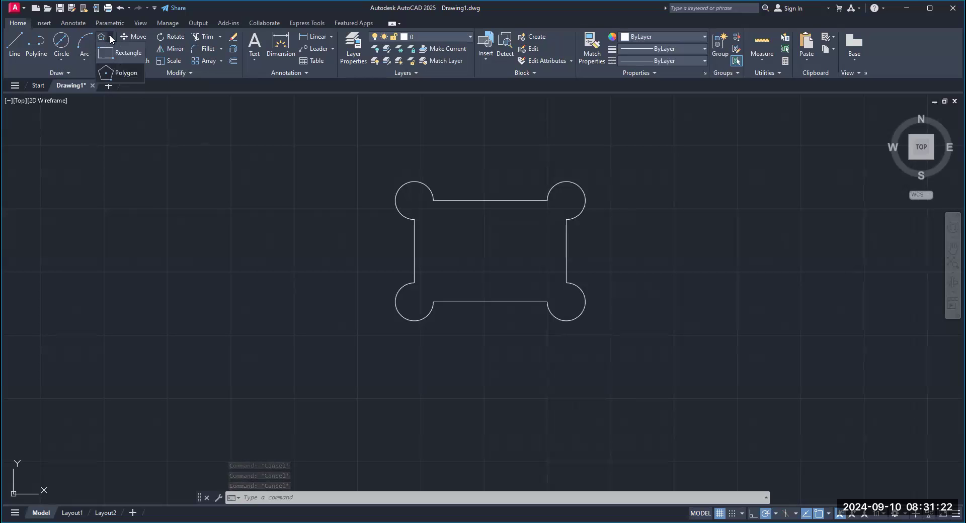
{"action": "left_click", "coordinate": [110, 78]}
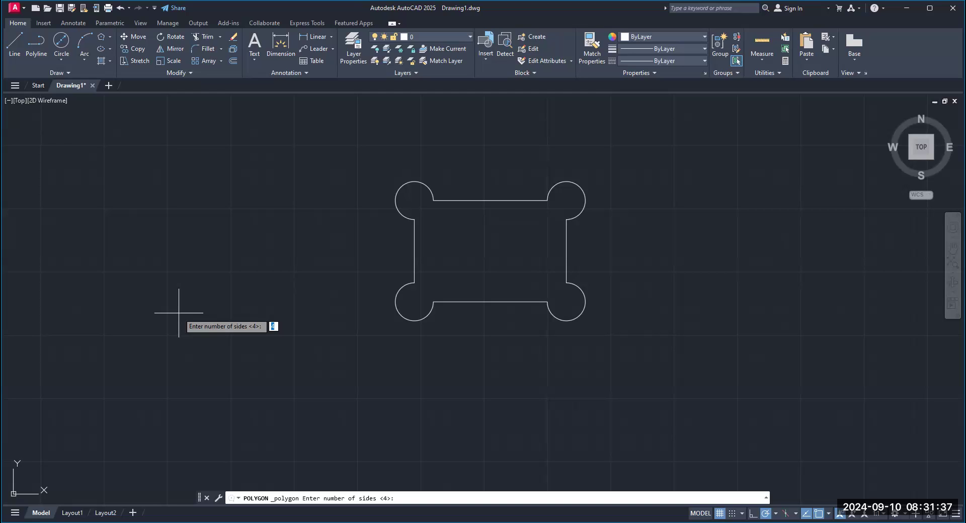
{"action": "type", "text": "56"}
{"action": "key", "text": "BackSpace"}
{"action": "key", "text": "BackSpace"}
{"action": "type", "text": "6"}
{"action": "key", "text": "Return"}
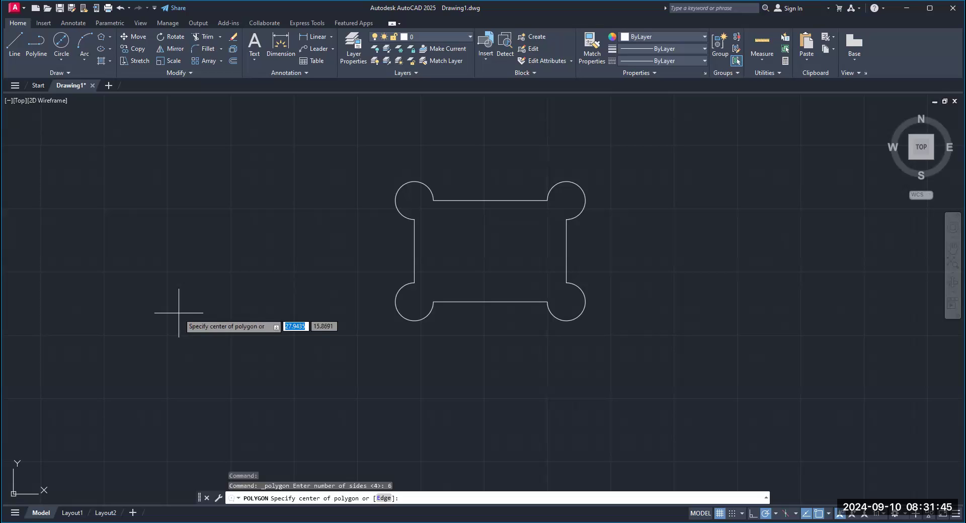
{"action": "left_click", "coordinate": [142, 206]}
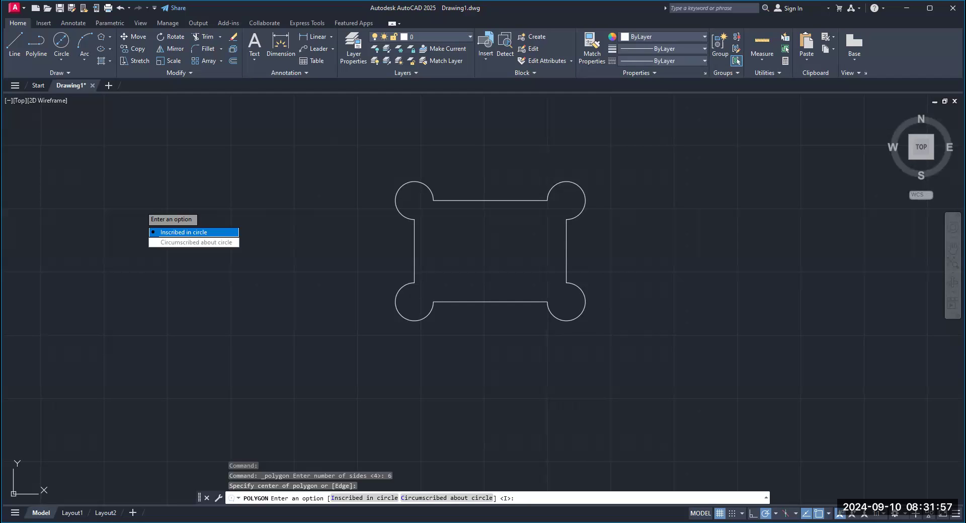
{"action": "left_click", "coordinate": [183, 232]}
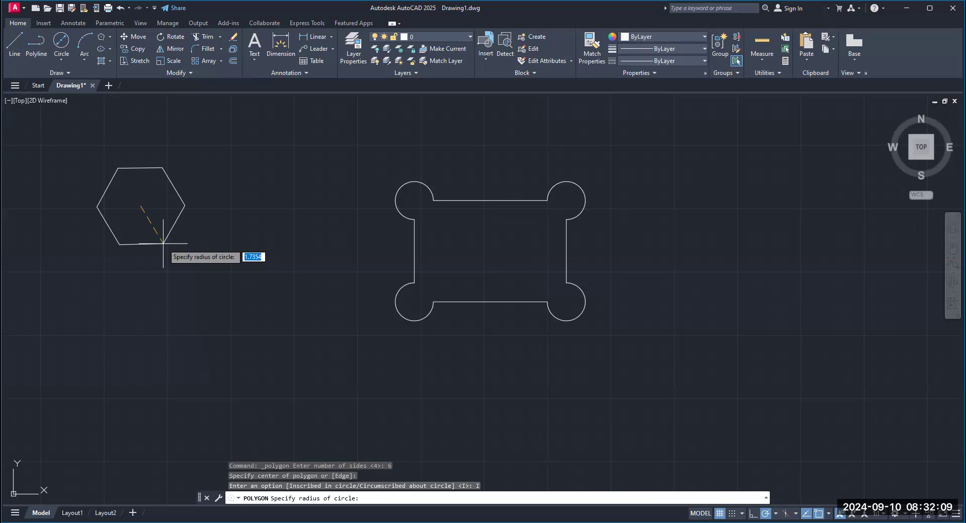
{"action": "key", "text": "F8"}
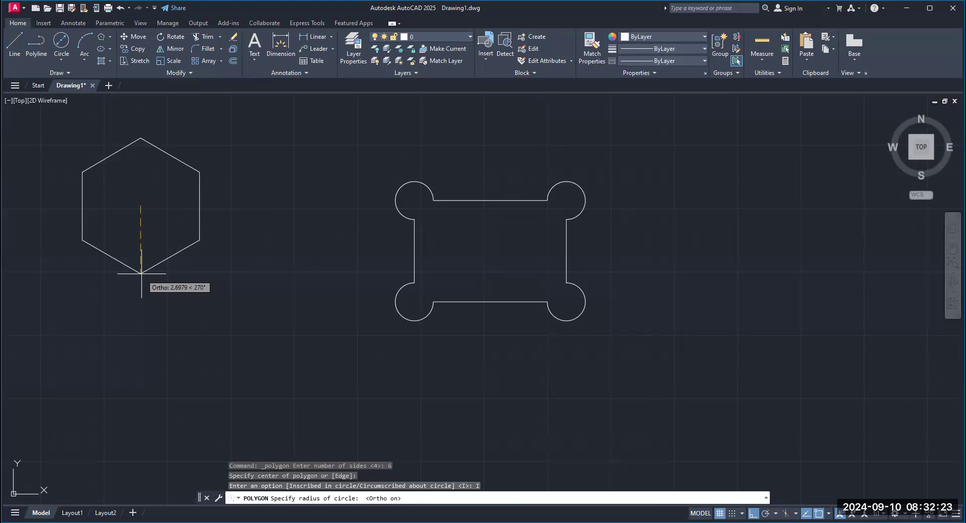
{"action": "left_click", "coordinate": [141, 272]}
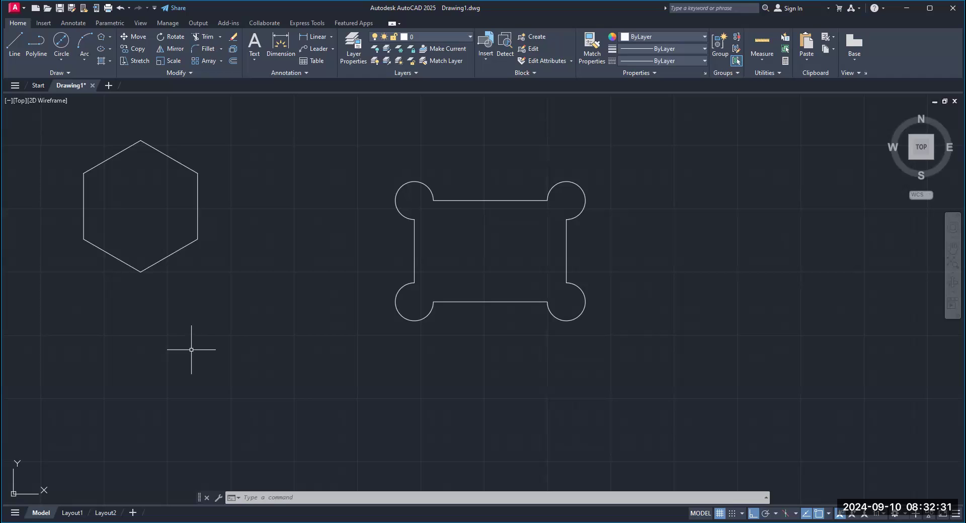
{"action": "left_click", "coordinate": [121, 10]}
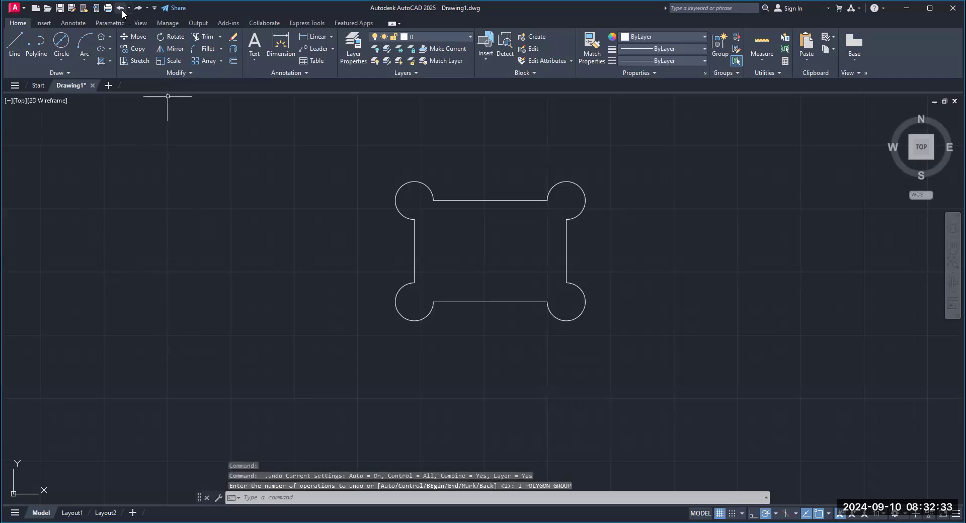
Draw a 12-sided polygon inscribed in a circle of about 2.2 radius to the left of the outline
{"action": "left_click", "coordinate": [102, 40]}
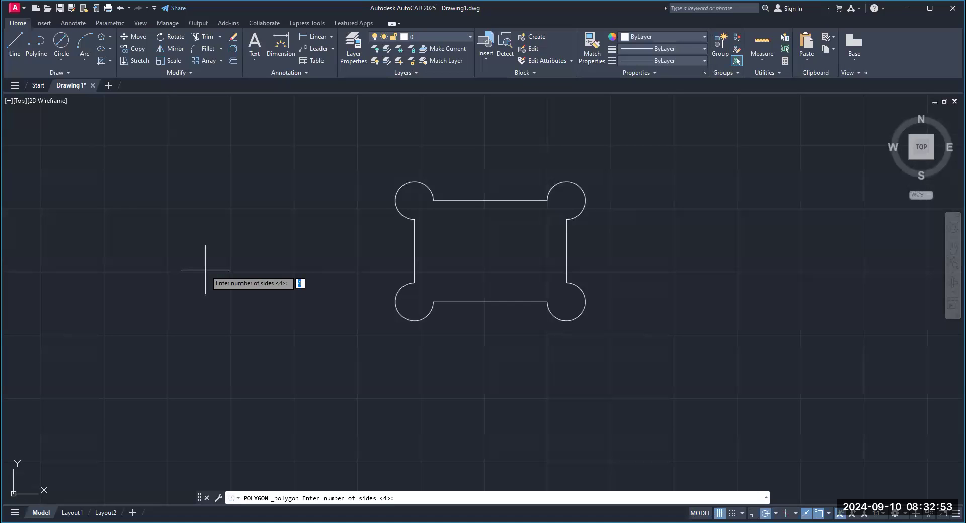
{"action": "type", "text": "12"}
{"action": "key", "text": "Return"}
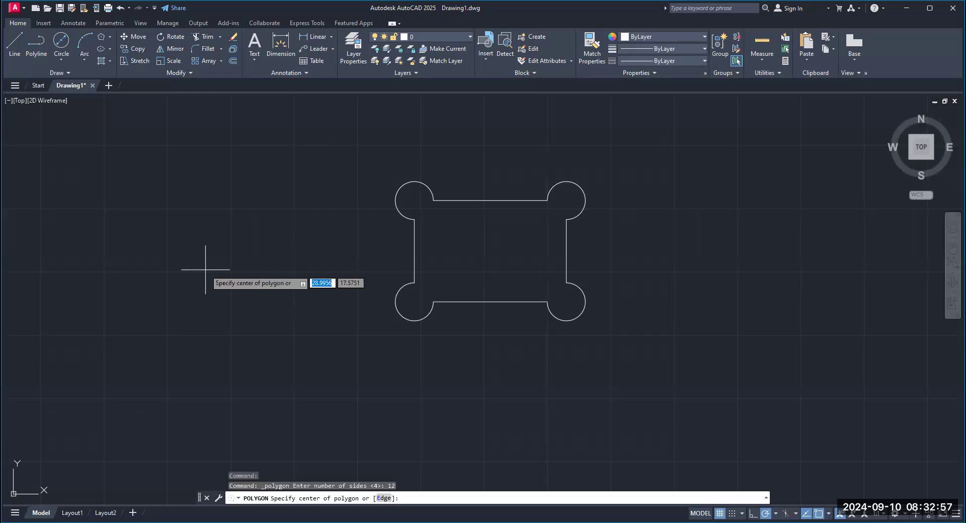
{"action": "left_click", "coordinate": [123, 216]}
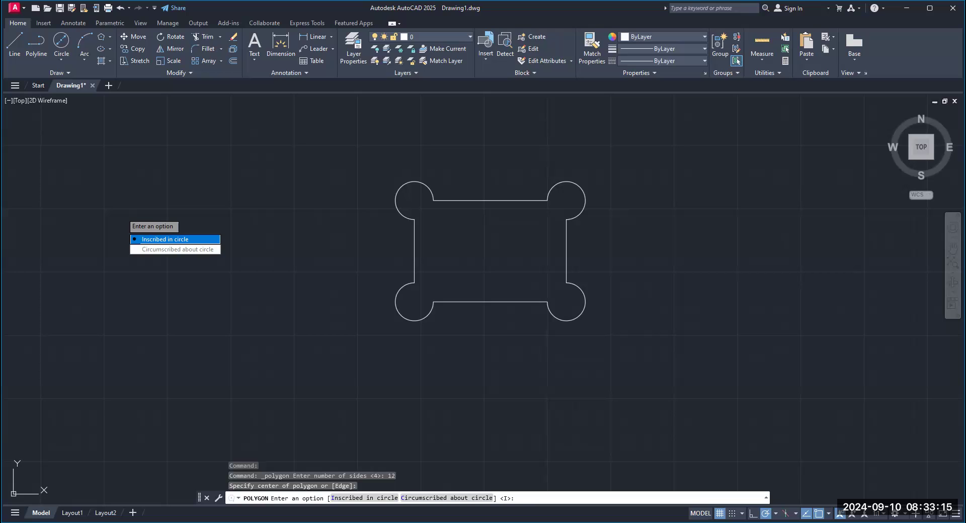
{"action": "key", "text": "Return"}
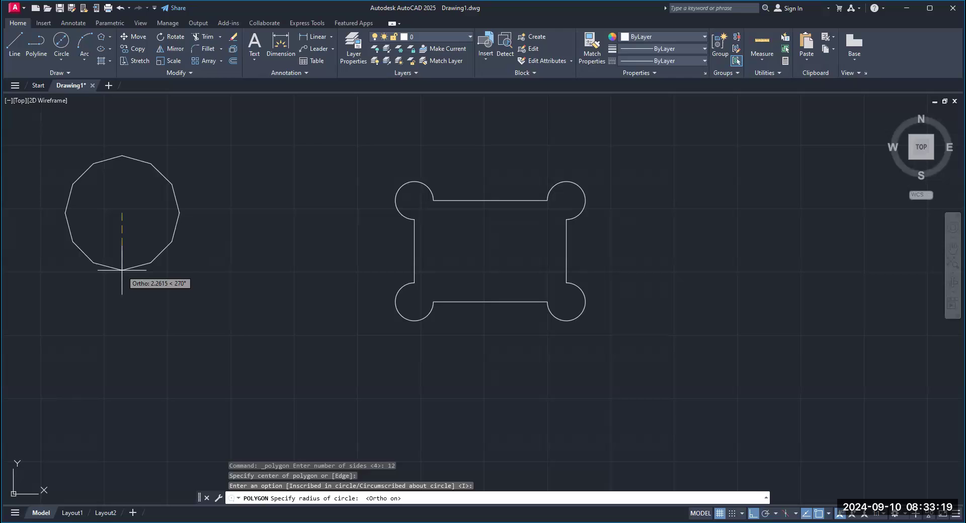
{"action": "left_click", "coordinate": [121, 270]}
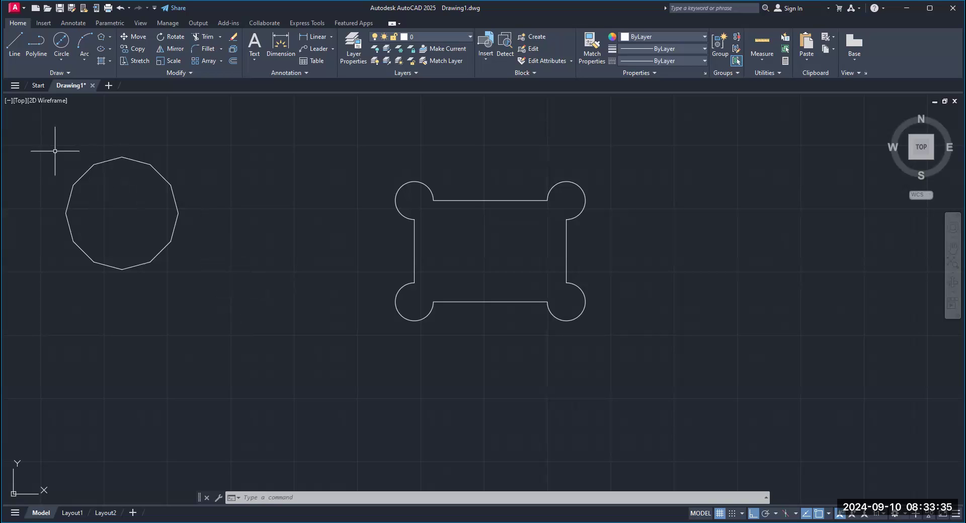
Delete the 12-sided polygon to the left of the outline
{"action": "left_click", "coordinate": [36, 131]}
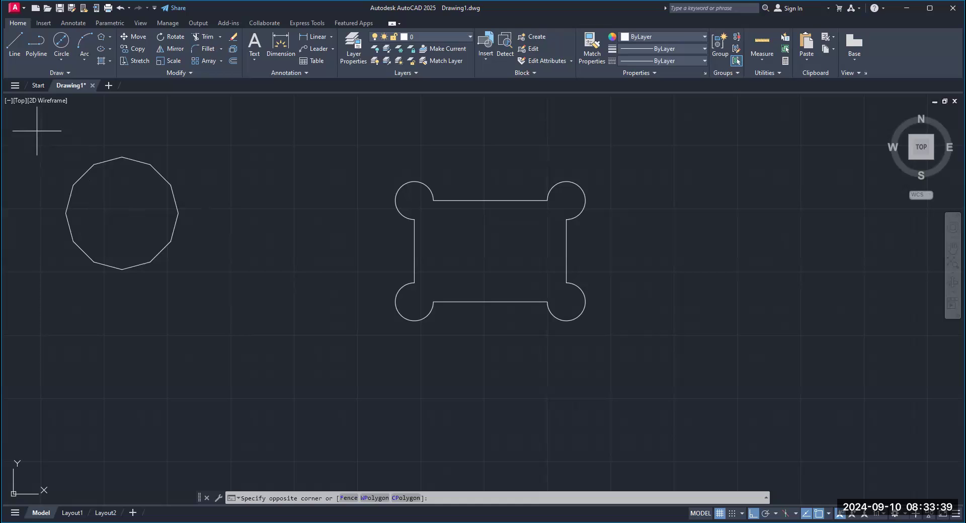
{"action": "left_click", "coordinate": [221, 295]}
{"action": "left_click", "coordinate": [220, 295]}
{"action": "key", "text": "Delete"}
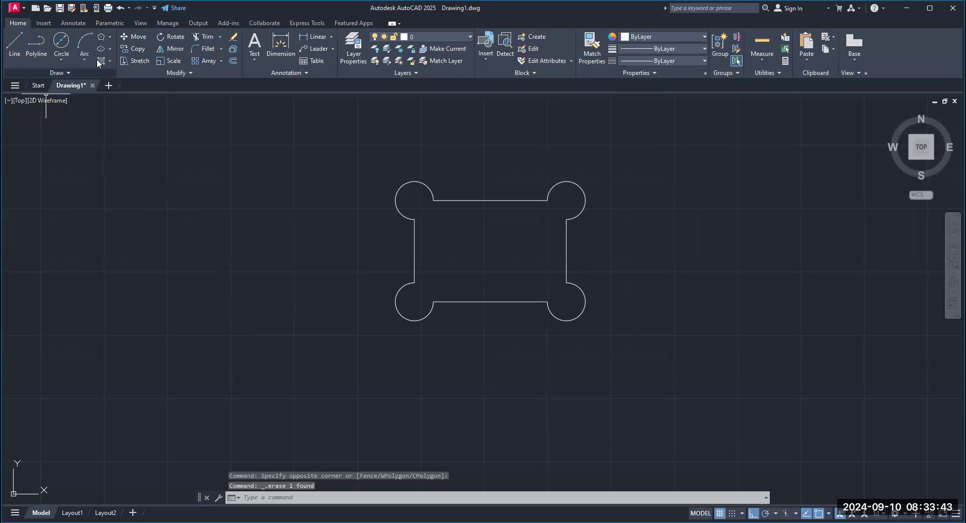
{"action": "left_click", "coordinate": [111, 36]}
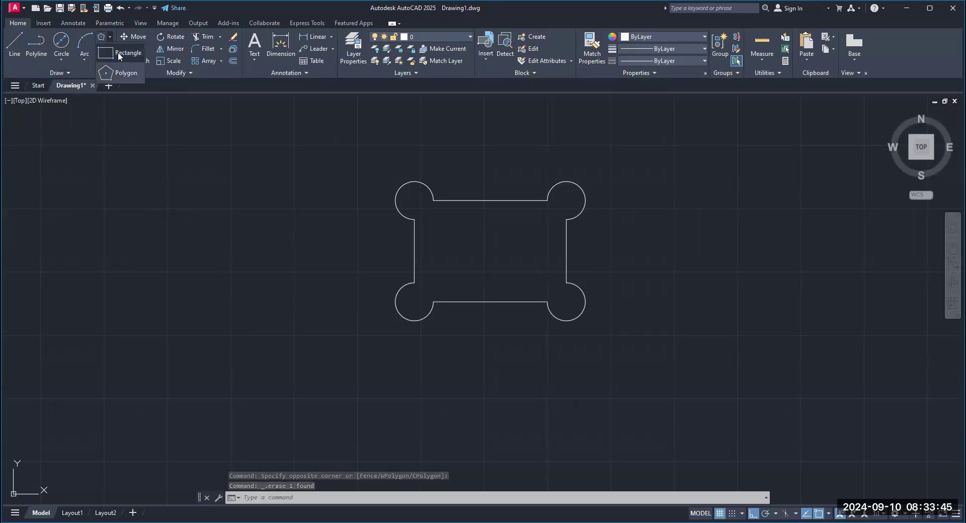
{"action": "left_click", "coordinate": [132, 133]}
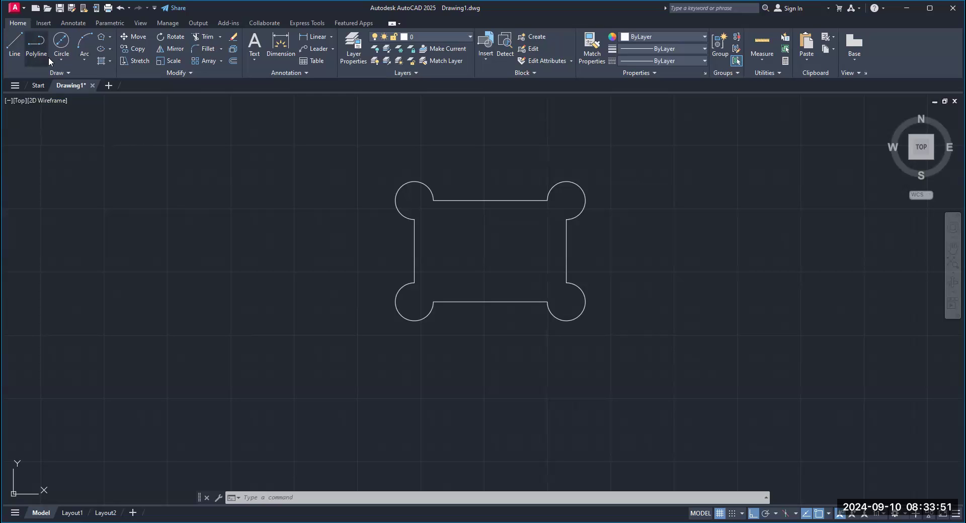
{"action": "left_click", "coordinate": [61, 60]}
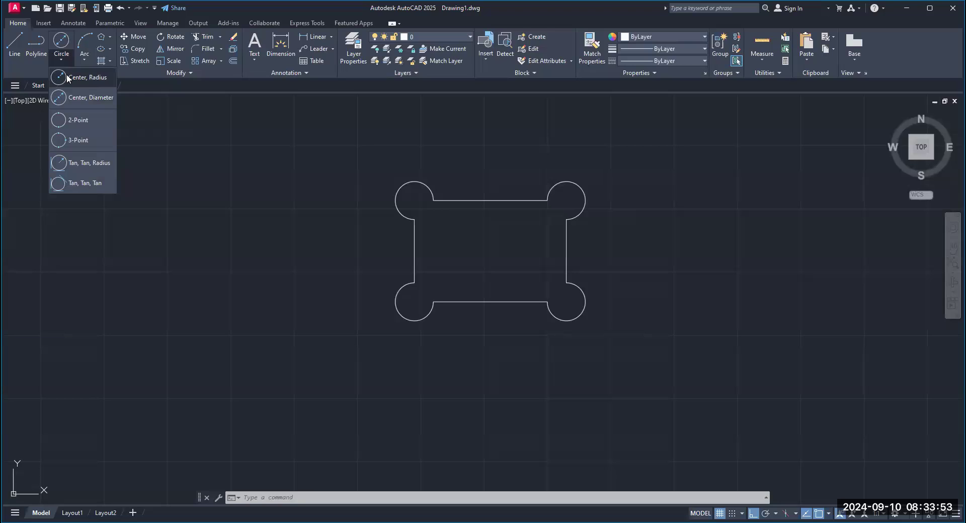
{"action": "left_click", "coordinate": [178, 136]}
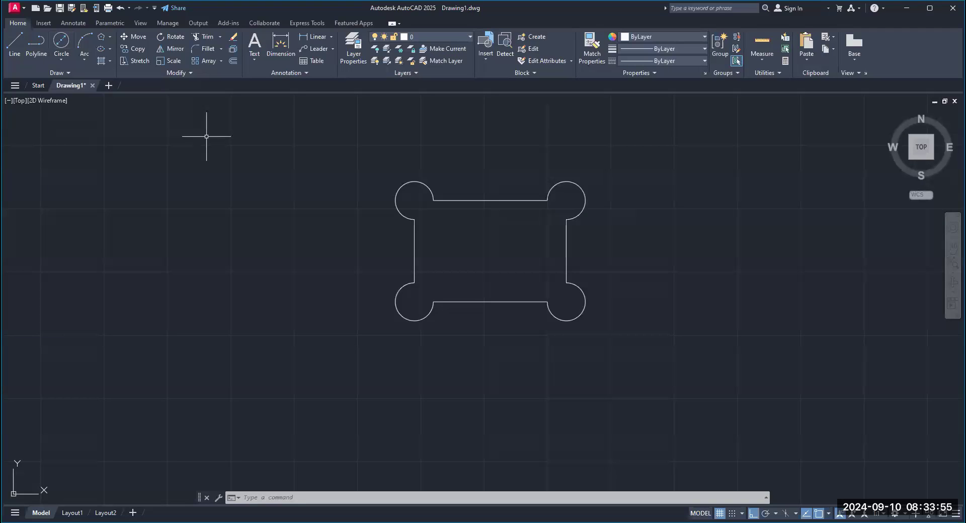
Rotate the whole outline 180° about the centre of its lower-left arc with Ortho on, and undo it
{"action": "key", "text": "Escape"}
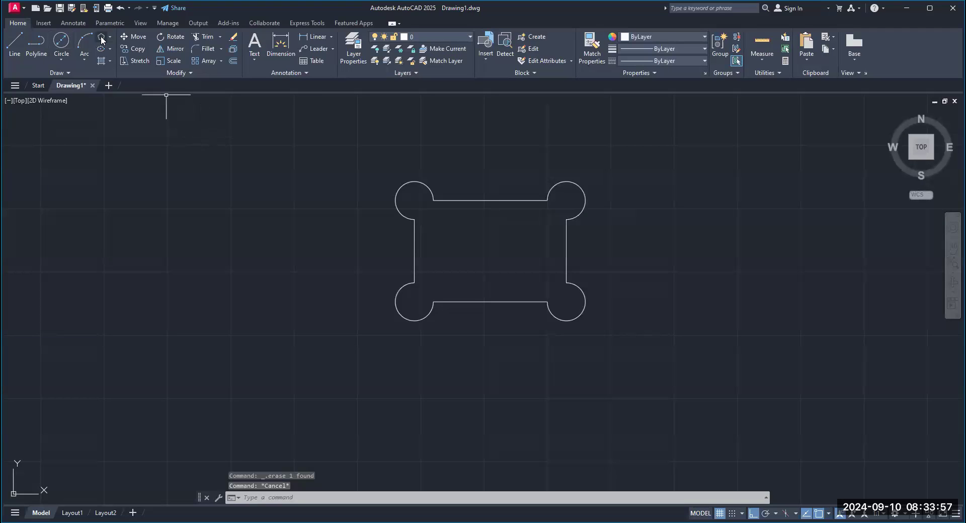
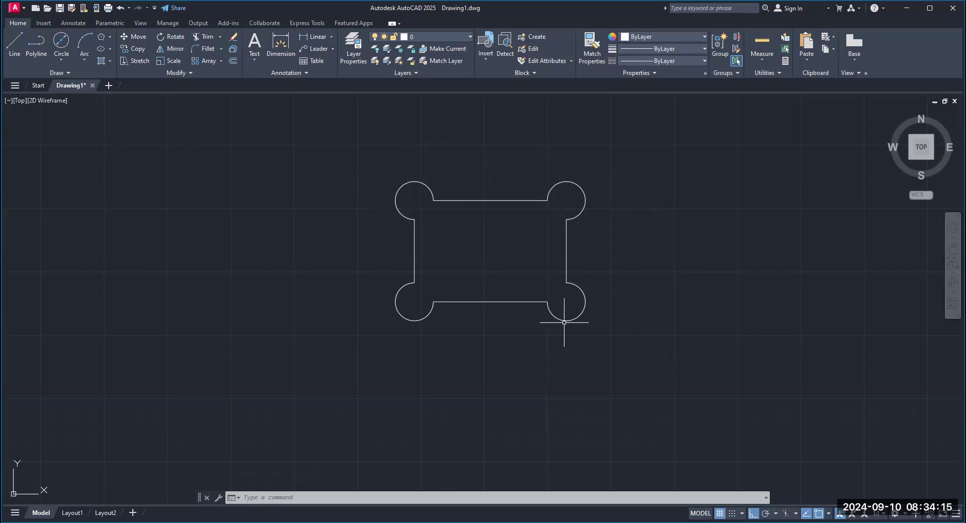
{"action": "left_click", "coordinate": [177, 37]}
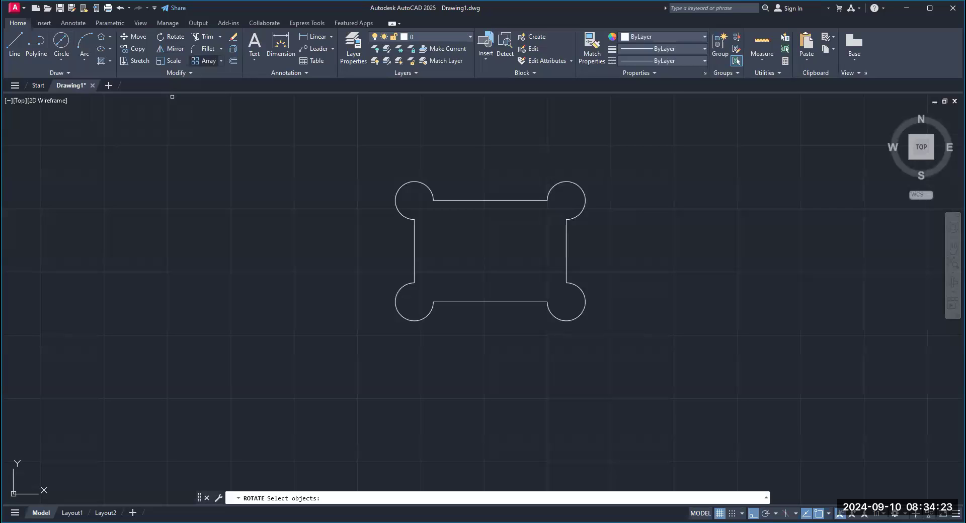
{"action": "left_click", "coordinate": [377, 164]}
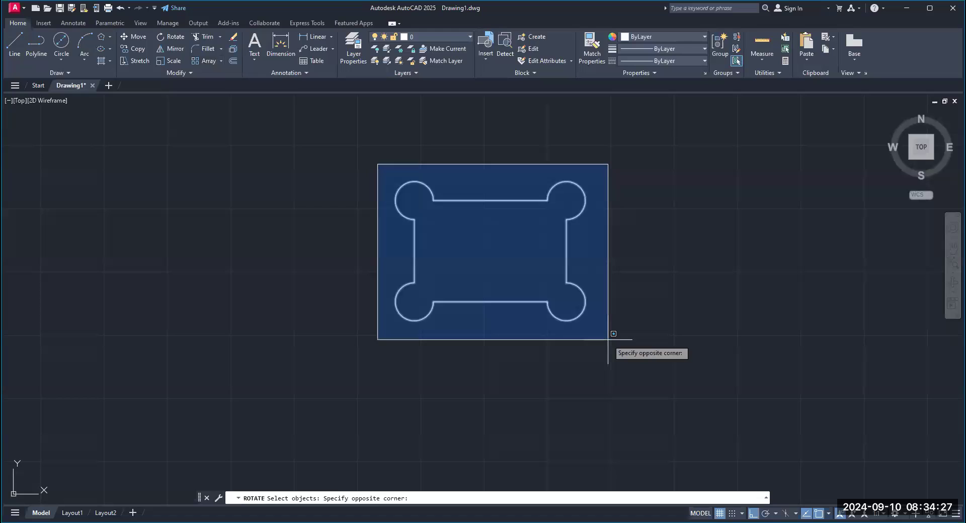
{"action": "left_click", "coordinate": [608, 340]}
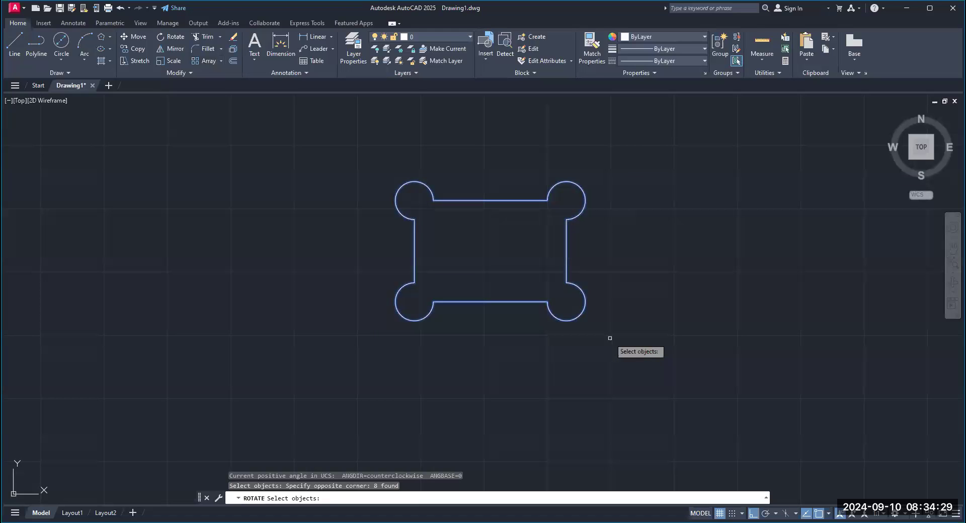
{"action": "key", "text": "Return"}
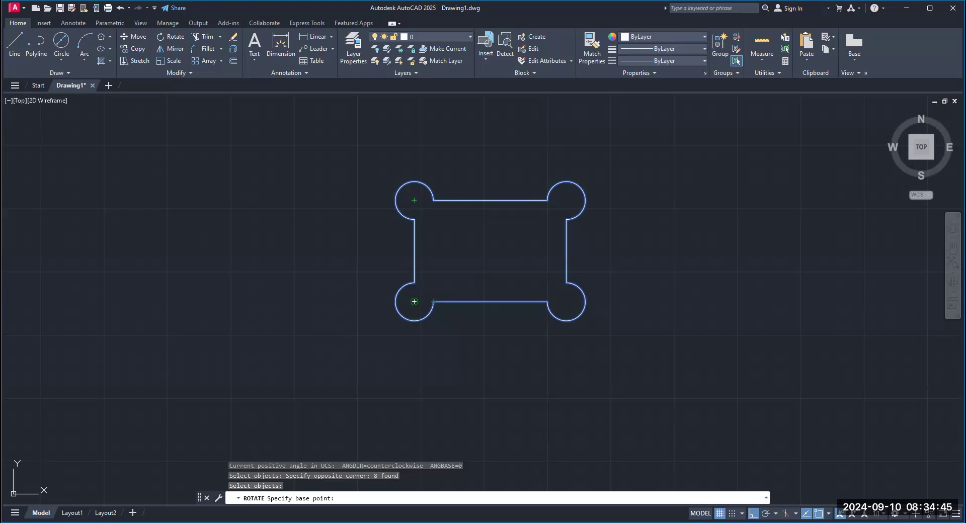
{"action": "left_click", "coordinate": [414, 302]}
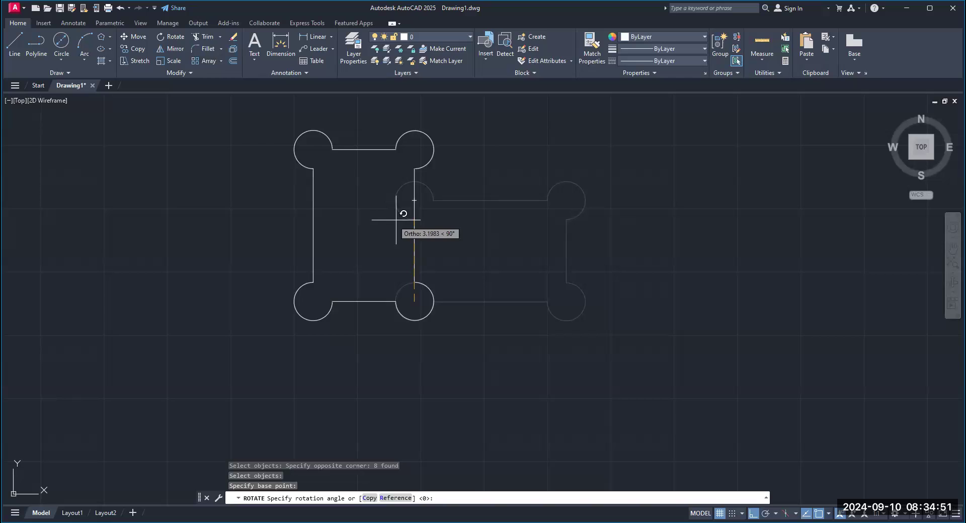
{"action": "left_click", "coordinate": [396, 220]}
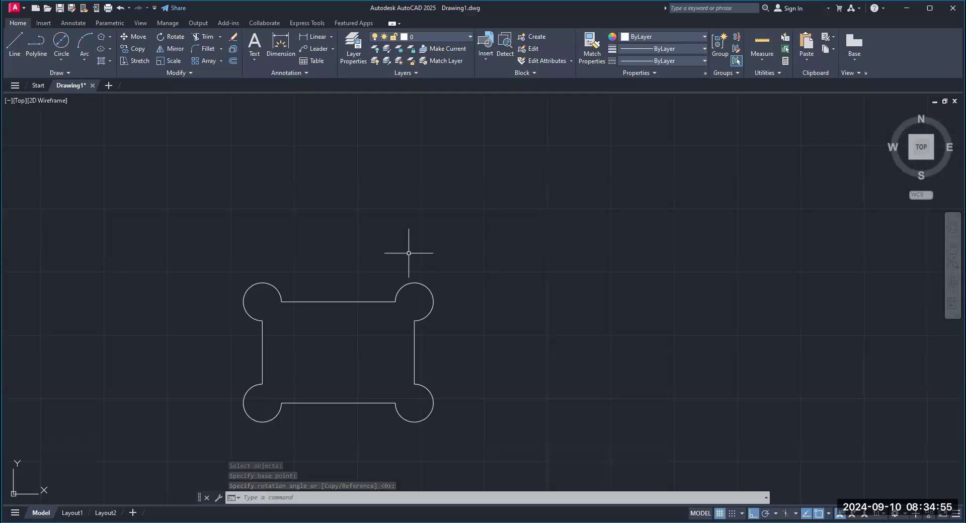
{"action": "left_click", "coordinate": [121, 8]}
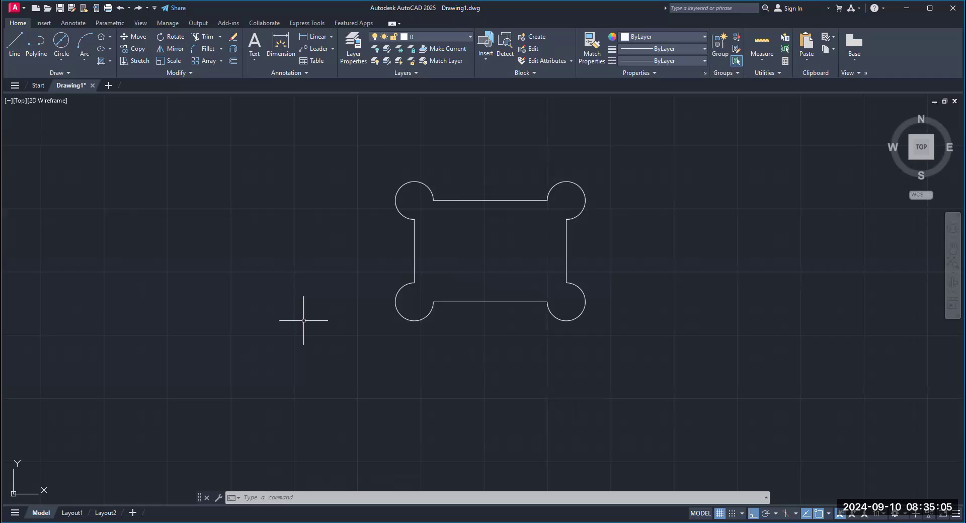
Try a 45° rotation of the outline about its lower-left arc's centre, and undo the rotation
{"action": "left_click", "coordinate": [169, 37]}
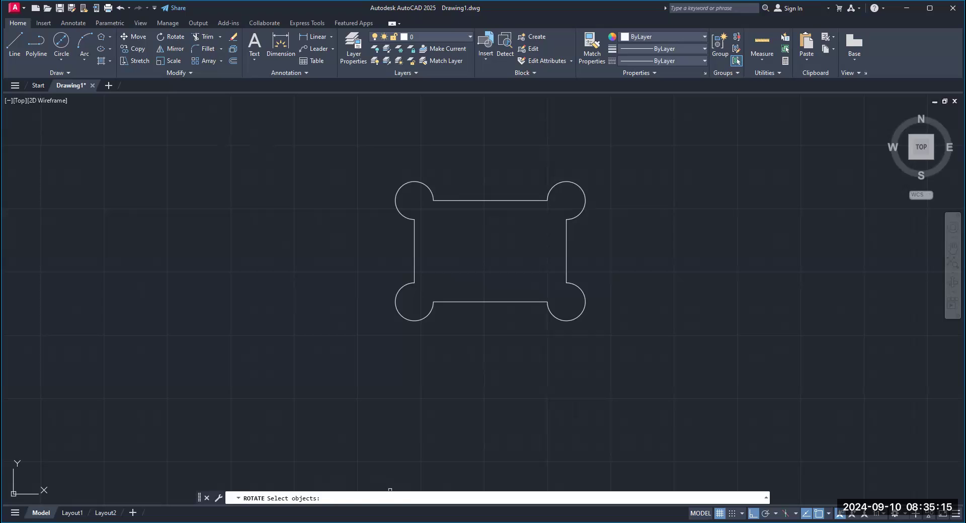
{"action": "left_click", "coordinate": [374, 150]}
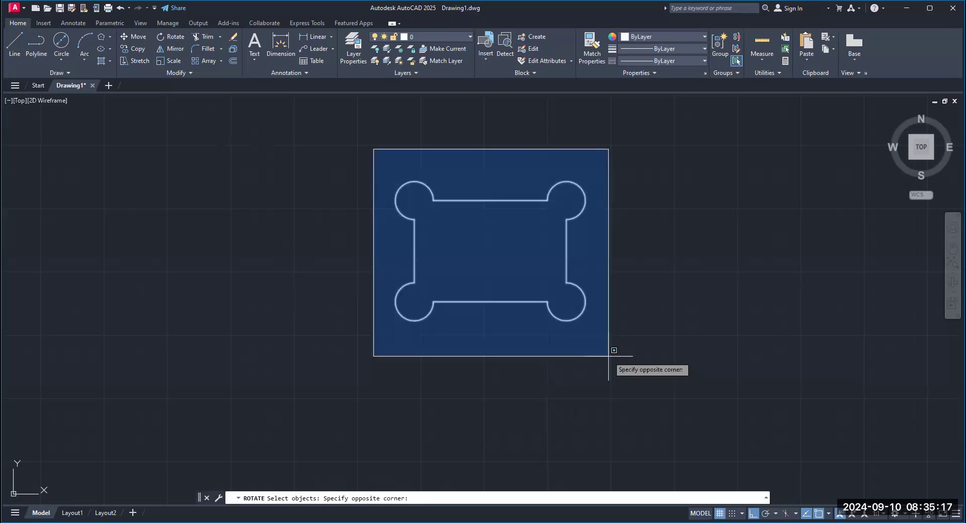
{"action": "left_click", "coordinate": [608, 356]}
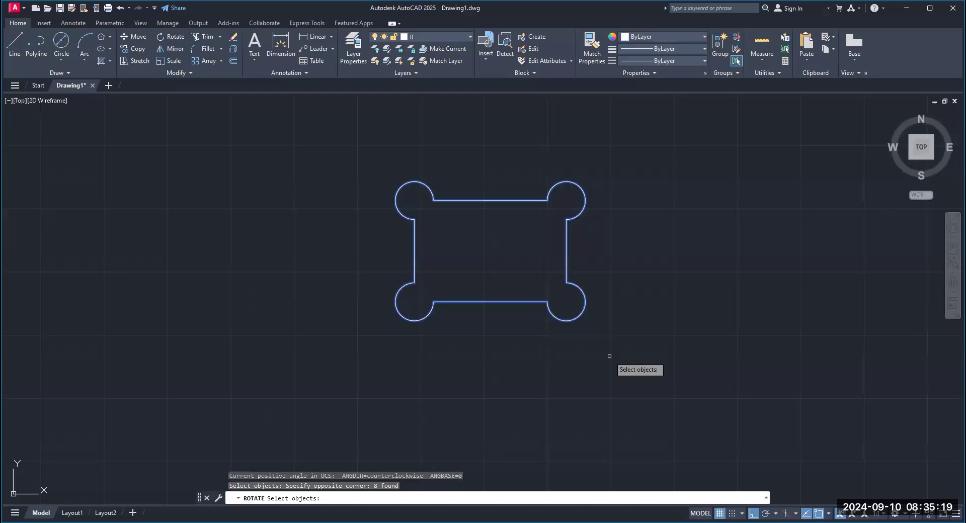
{"action": "key", "text": "Return"}
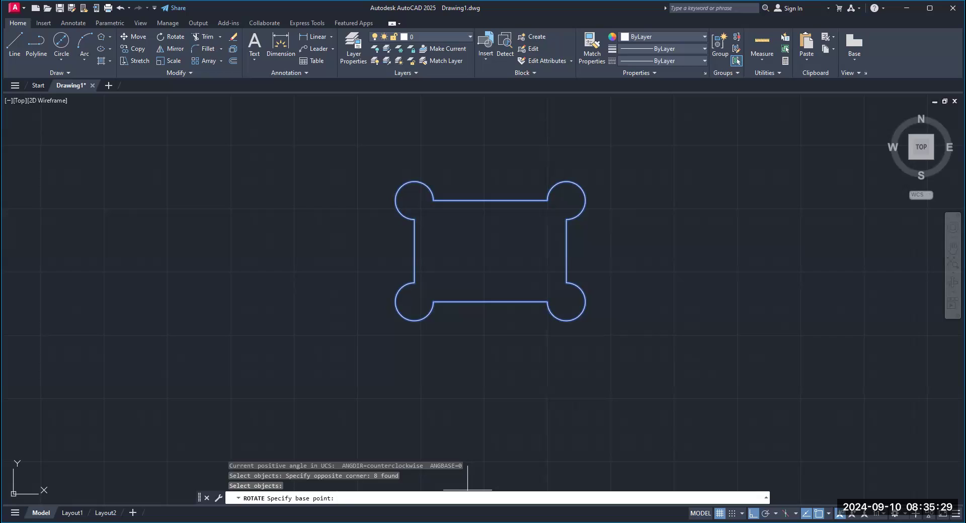
{"action": "left_click", "coordinate": [415, 302]}
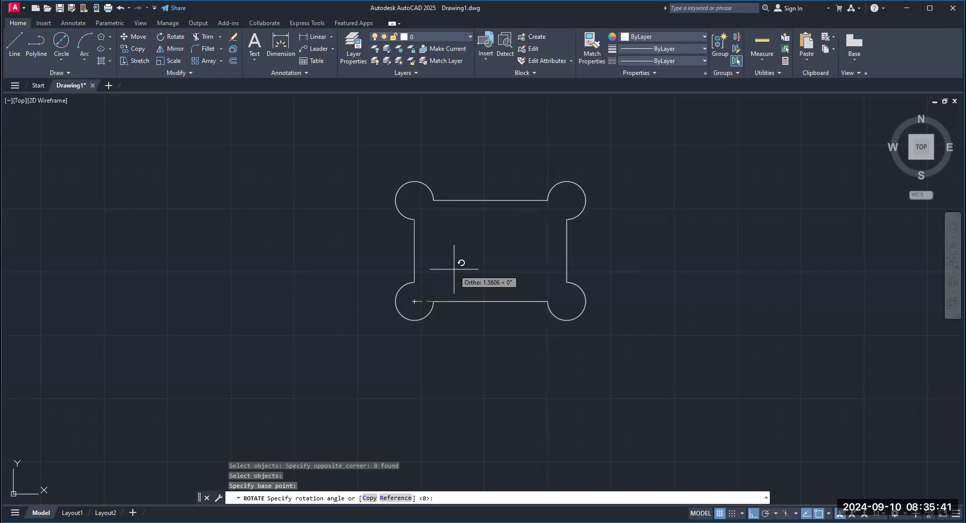
{"action": "type", "text": "90"}
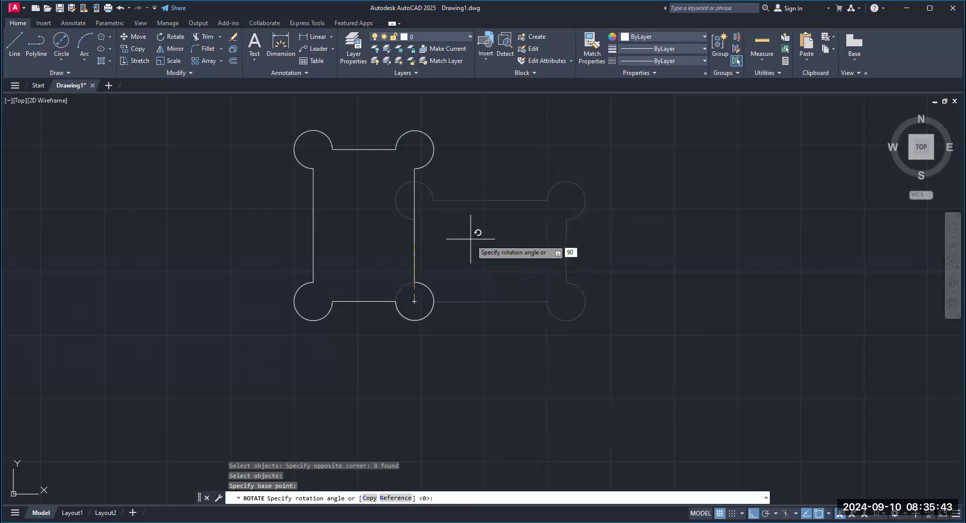
{"action": "key", "text": "BackSpace"}
{"action": "key", "text": "BackSpace"}
{"action": "type", "text": "45"}
{"action": "key", "text": "Return"}
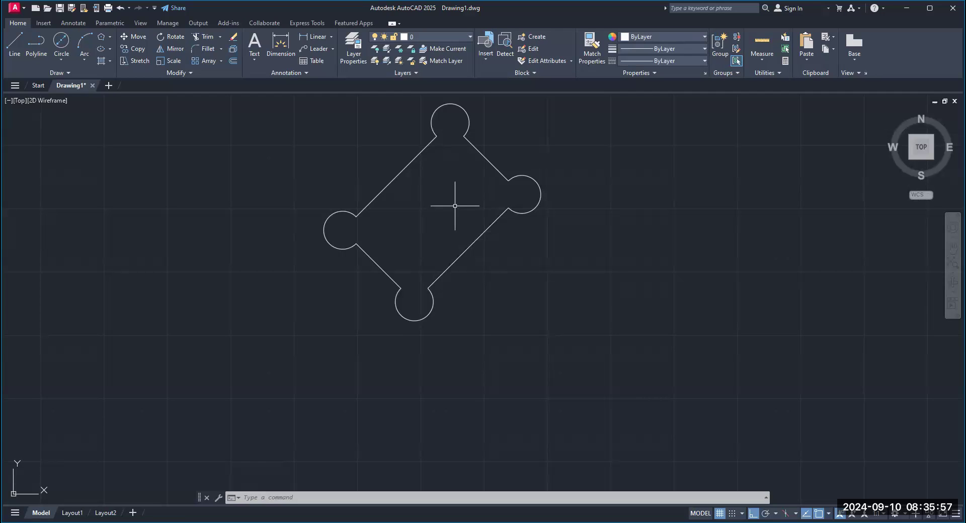
{"action": "left_click", "coordinate": [121, 8]}
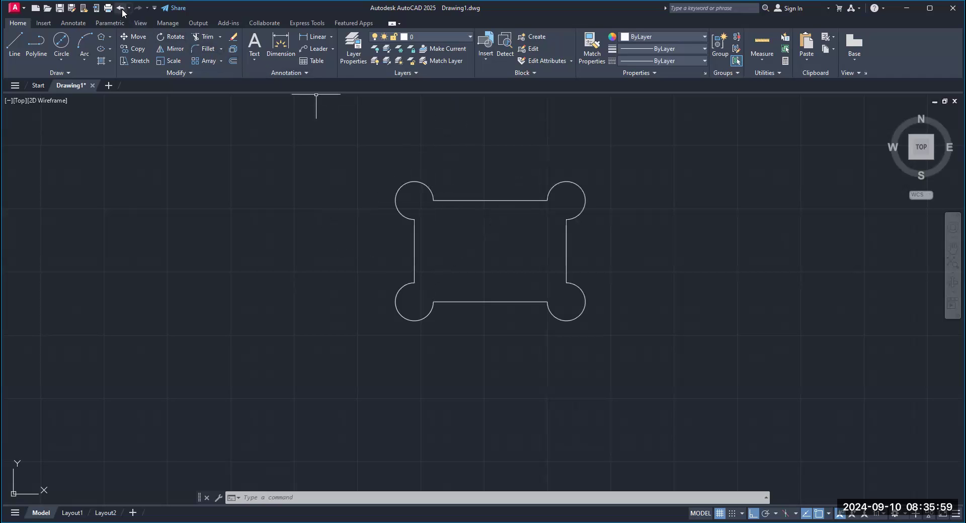
Rotate the whole outline 45° counterclockwise about the centre of its lower-left arc
{"action": "left_click", "coordinate": [169, 38]}
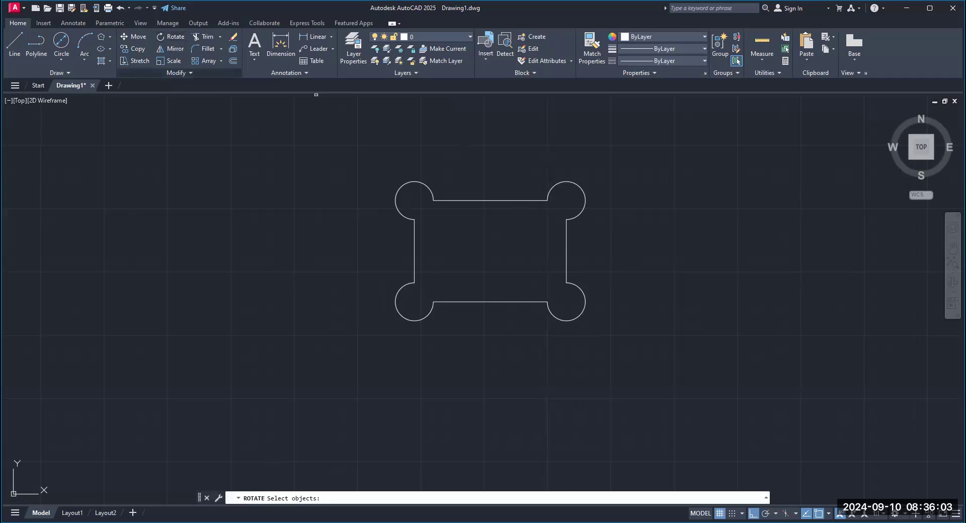
{"action": "left_click", "coordinate": [359, 155]}
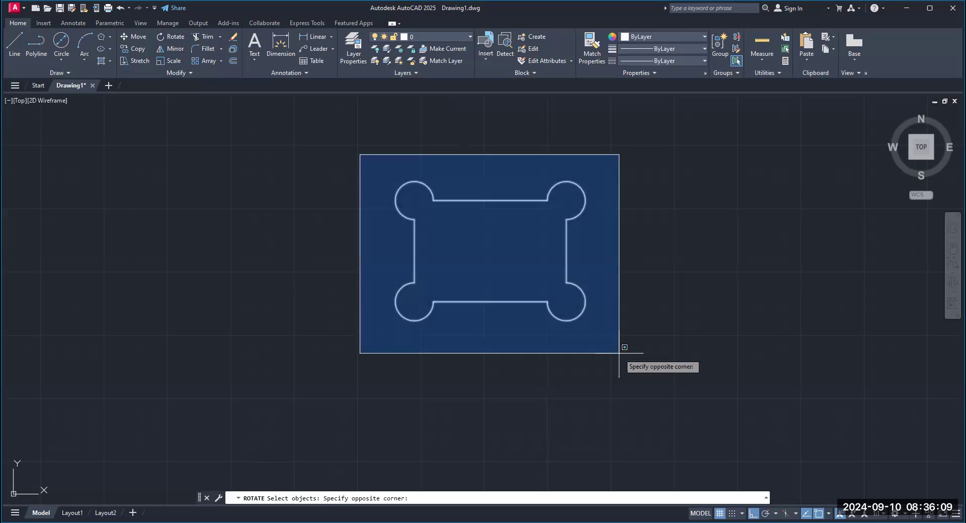
{"action": "left_click", "coordinate": [619, 353]}
{"action": "key", "text": "Return"}
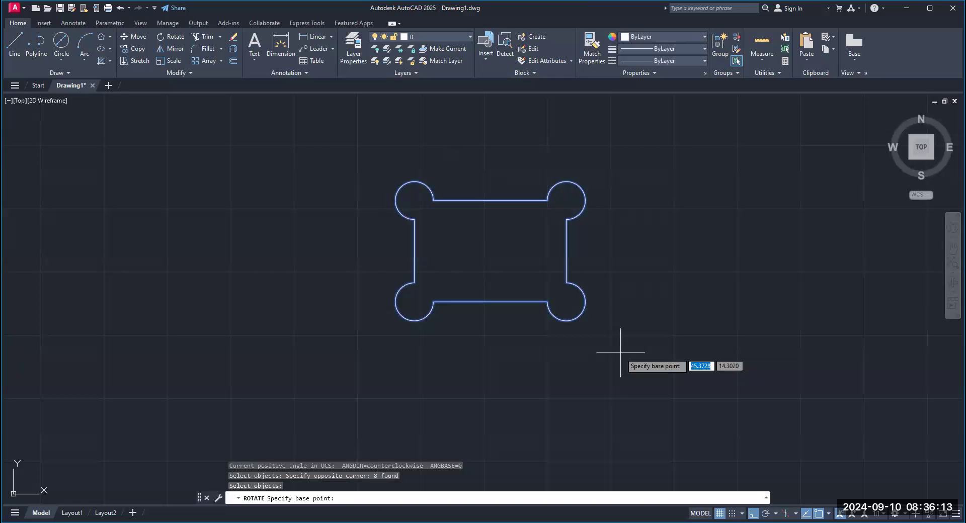
{"action": "left_click", "coordinate": [414, 301]}
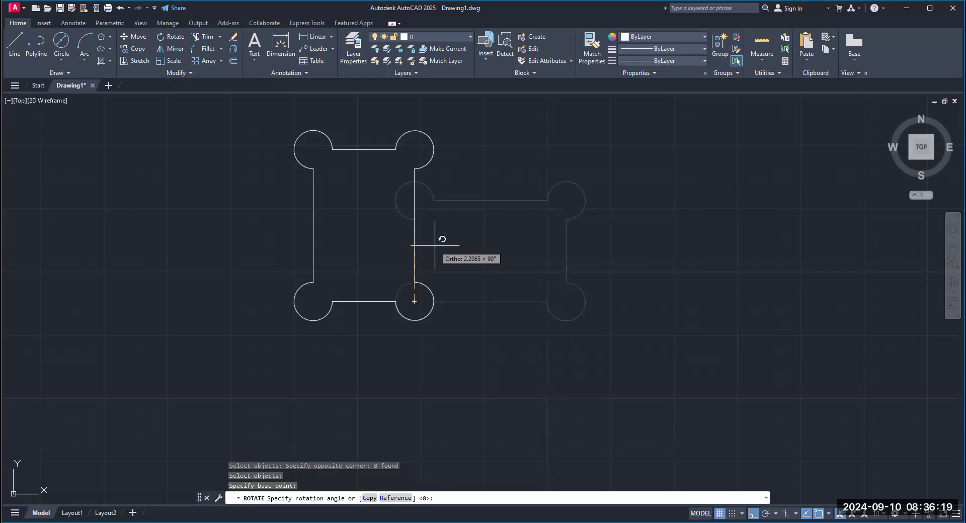
{"action": "type", "text": "45"}
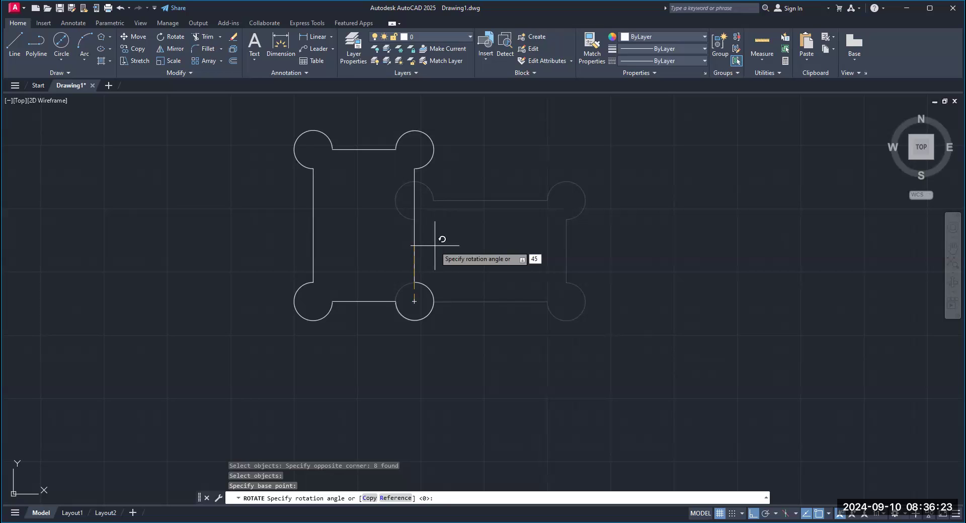
{"action": "key", "text": "Return"}
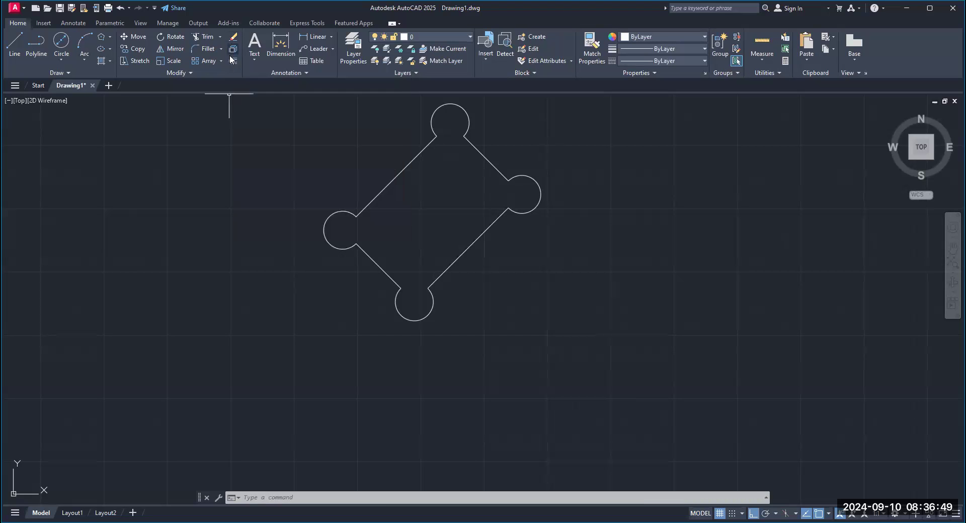
Erase the upper-left slanted line of the rotated outline, and undo the erasure
{"action": "left_click", "coordinate": [233, 37]}
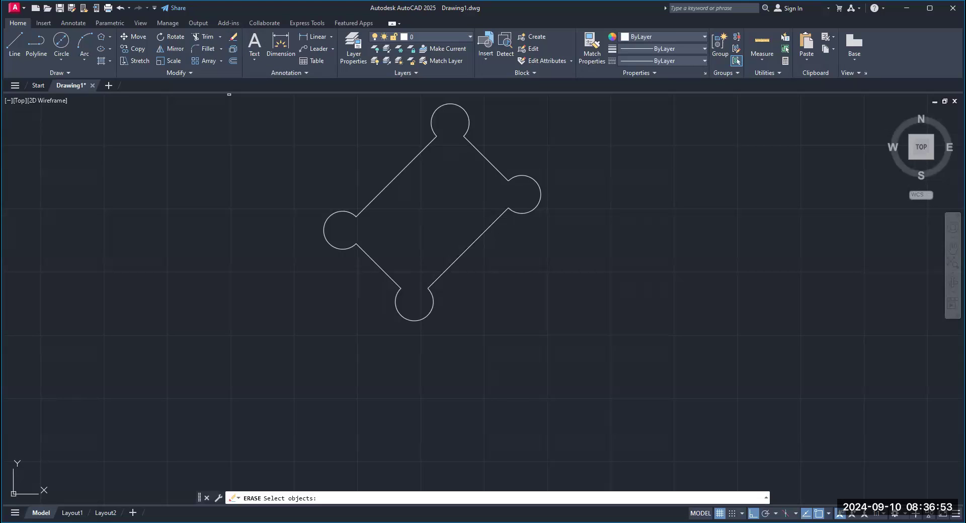
{"action": "left_click", "coordinate": [392, 182]}
{"action": "key", "text": "Return"}
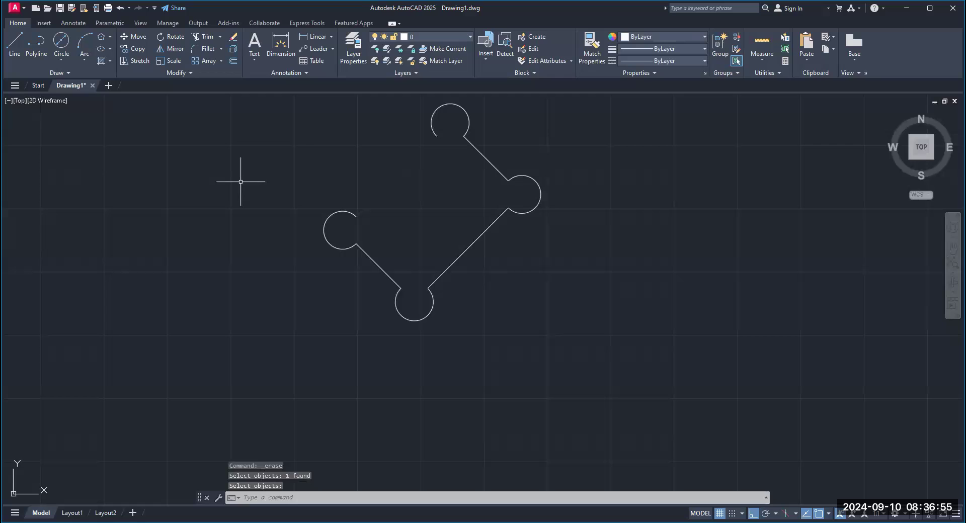
{"action": "left_click", "coordinate": [121, 8]}
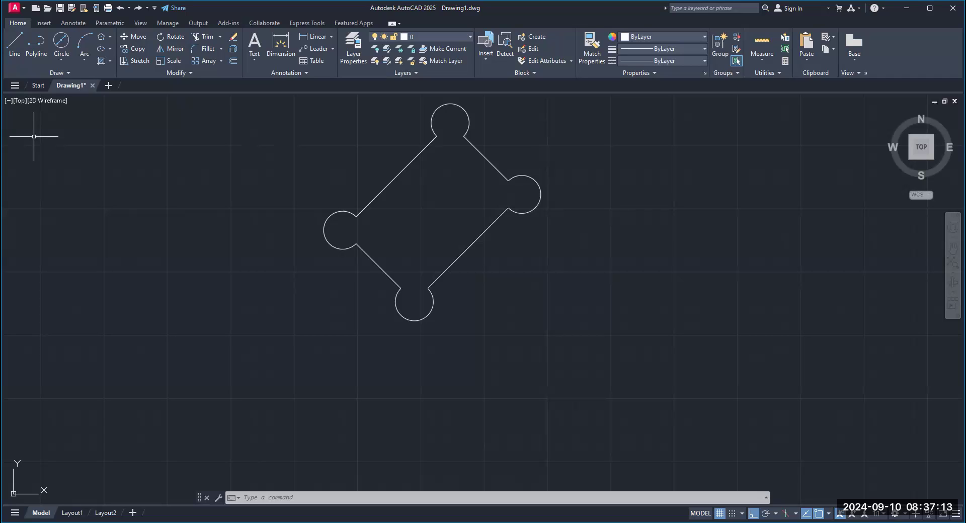
Copy the rotated outline three times in a horizontal row to its right, with the second and third copies offset about 17.6 and 26.3 units
{"action": "mouse_move", "coordinate": [694, 244]}
{"action": "middle_mouse_down"}
{"action": "mouse_move", "coordinate": [645, 276]}
{"action": "mouse_move", "coordinate": [436, 325]}
{"action": "mouse_move", "coordinate": [409, 306]}
{"action": "middle_mouse_up"}
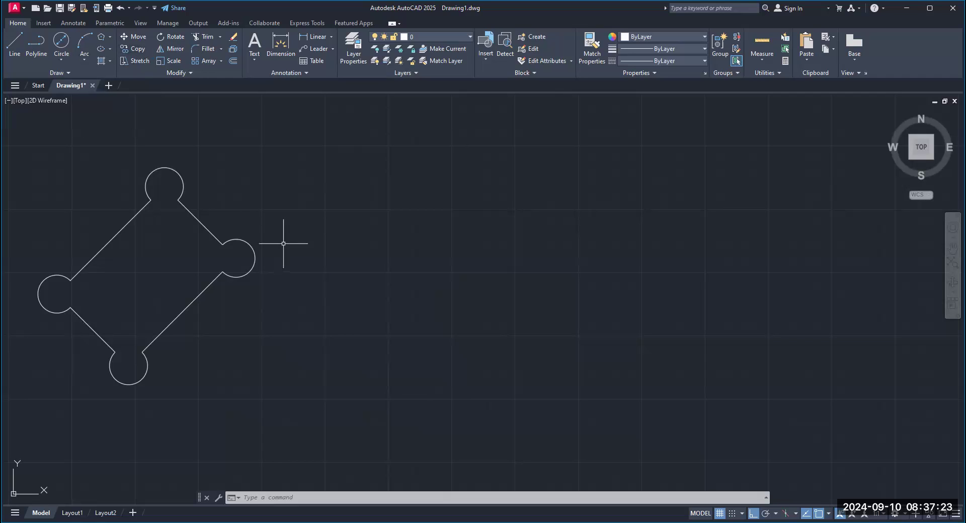
{"action": "left_click", "coordinate": [141, 53]}
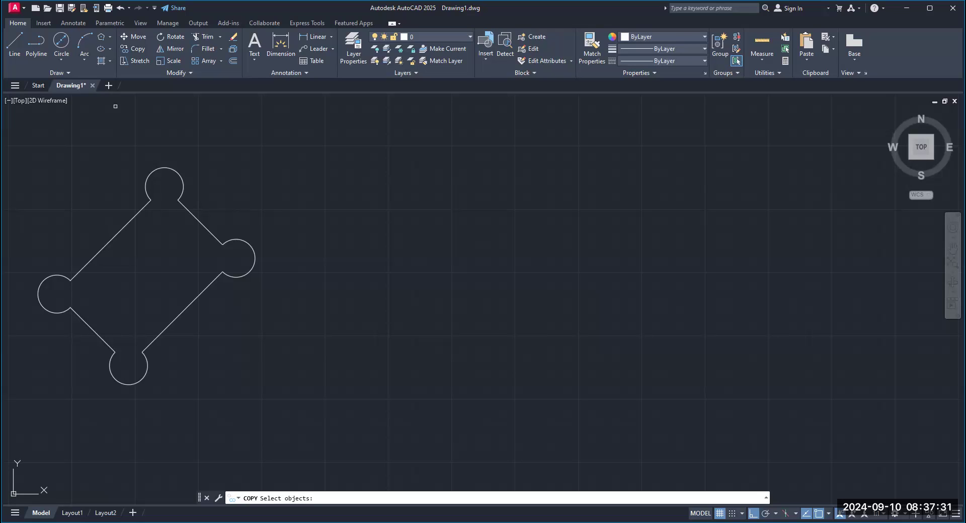
{"action": "left_click", "coordinate": [116, 107]}
{"action": "left_click", "coordinate": [290, 398]}
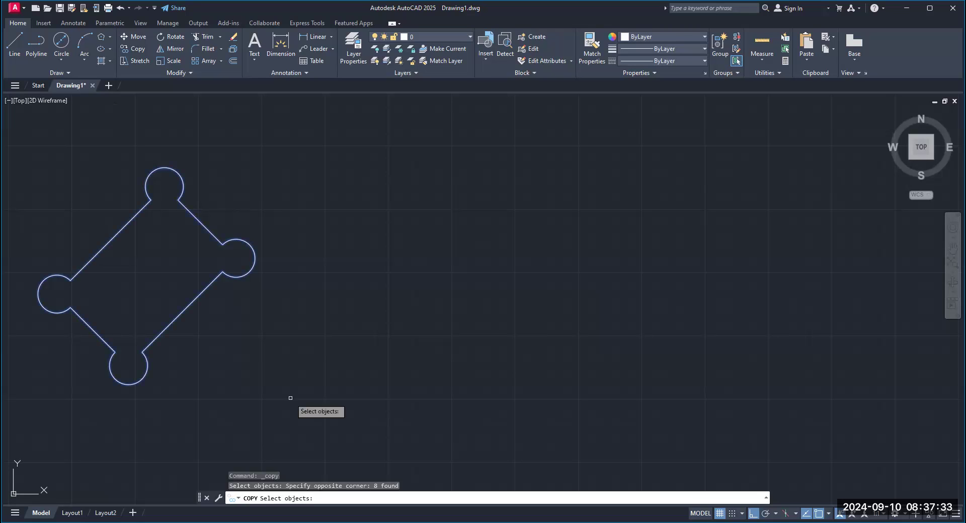
{"action": "key", "text": "Return"}
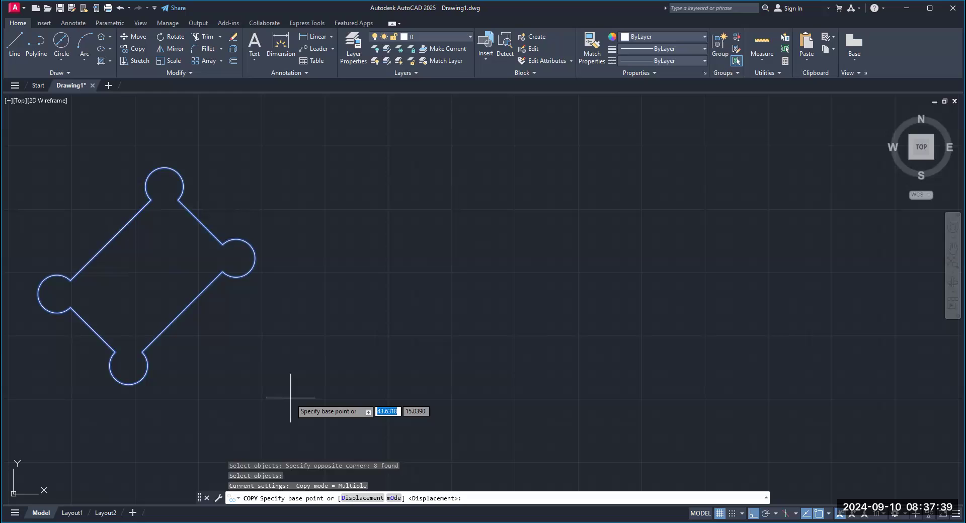
{"action": "left_click", "coordinate": [128, 366]}
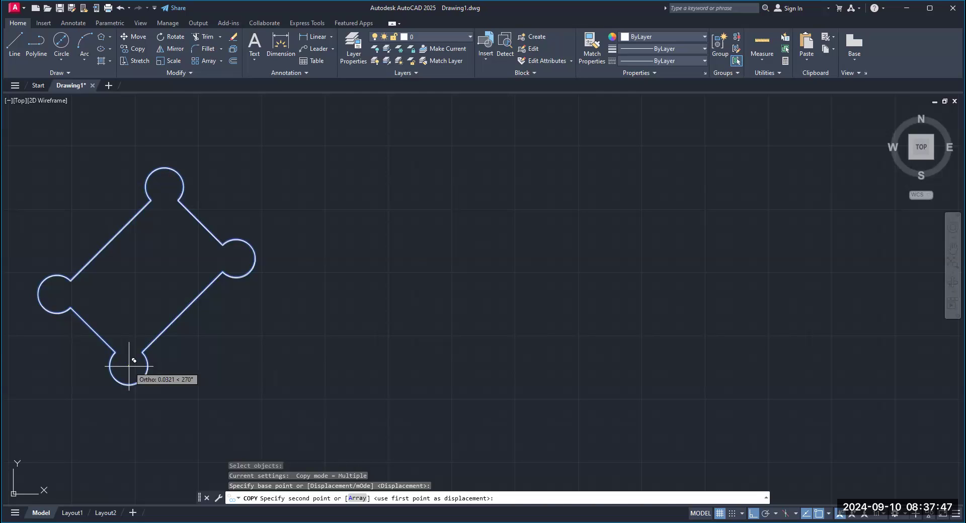
{"action": "left_click", "coordinate": [353, 372]}
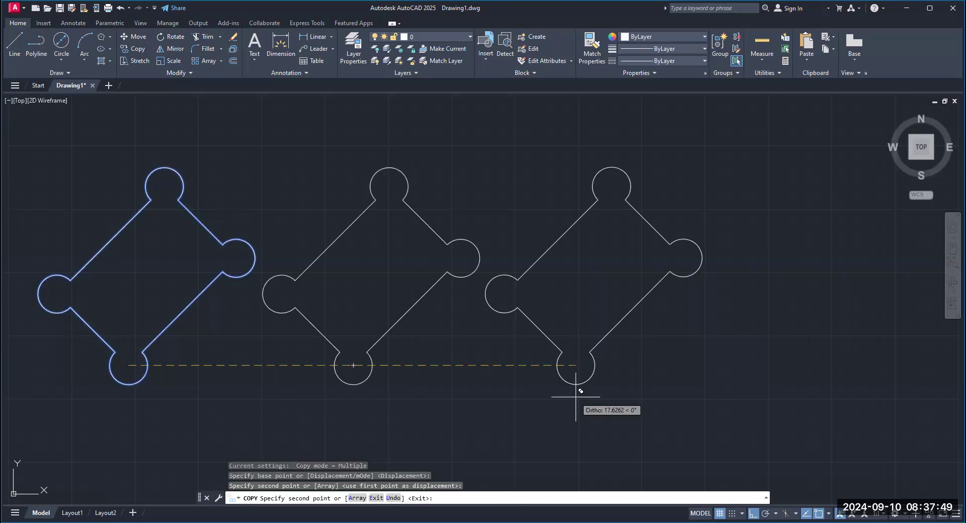
{"action": "left_click", "coordinate": [576, 396]}
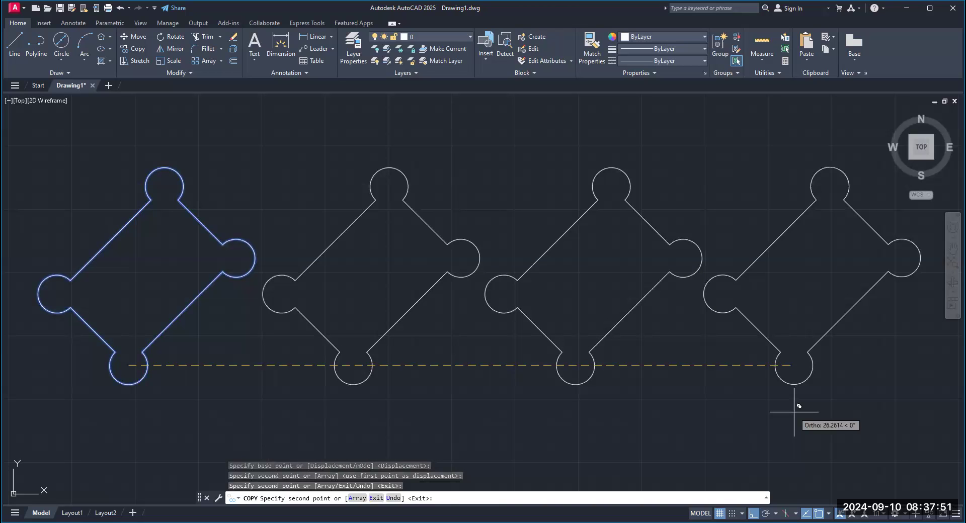
{"action": "left_click", "coordinate": [795, 428]}
{"action": "key", "text": "Return"}
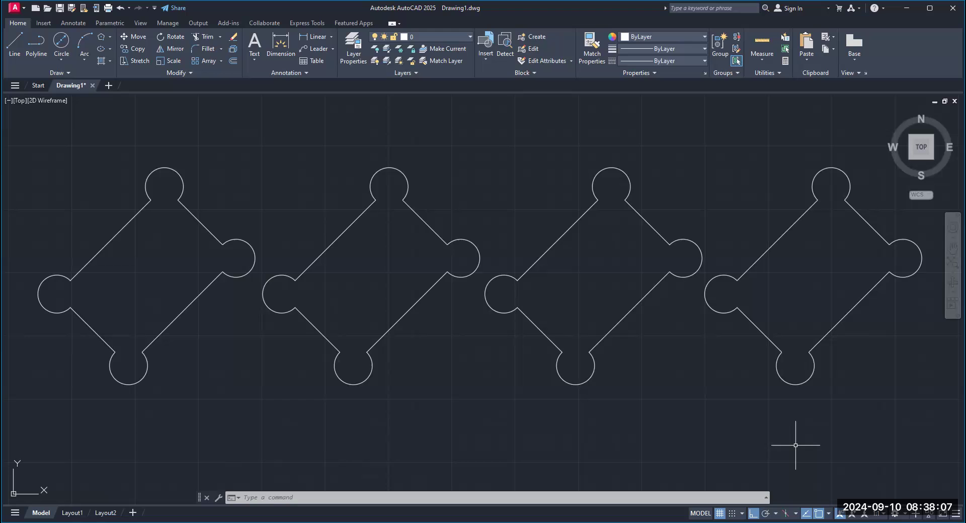
Examine the row of four outlines up close and as a whole
{"action": "scroll", "coordinate": [679, 392], "scroll_direction": "down", "scroll_amount": 4}
{"action": "scroll", "coordinate": [638, 355], "scroll_direction": "up", "scroll_amount": 4}
{"action": "scroll", "coordinate": [635, 352], "scroll_direction": "down", "scroll_amount": 4}
{"action": "scroll", "coordinate": [637, 363], "scroll_direction": "up", "scroll_amount": 2}
{"action": "scroll", "coordinate": [638, 370], "scroll_direction": "down", "scroll_amount": 3}
{"action": "scroll", "coordinate": [635, 380], "scroll_direction": "up", "scroll_amount": 5}
{"action": "scroll", "coordinate": [637, 376], "scroll_direction": "down", "scroll_amount": 4}
{"action": "scroll", "coordinate": [638, 374], "scroll_direction": "up", "scroll_amount": 2}
{"action": "mouse_move", "coordinate": [636, 378]}
{"action": "middle_mouse_down"}
{"action": "mouse_move", "coordinate": [576, 332]}
{"action": "mouse_move", "coordinate": [487, 294]}
{"action": "middle_mouse_up"}
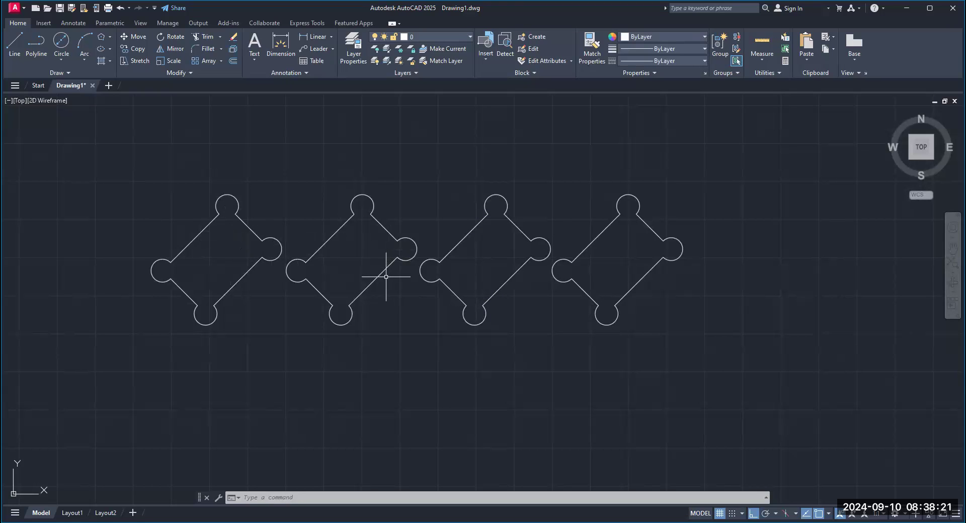
Erase the third outline in the row, including its leftover left and right corner arcs
{"action": "type", "text": "E"}
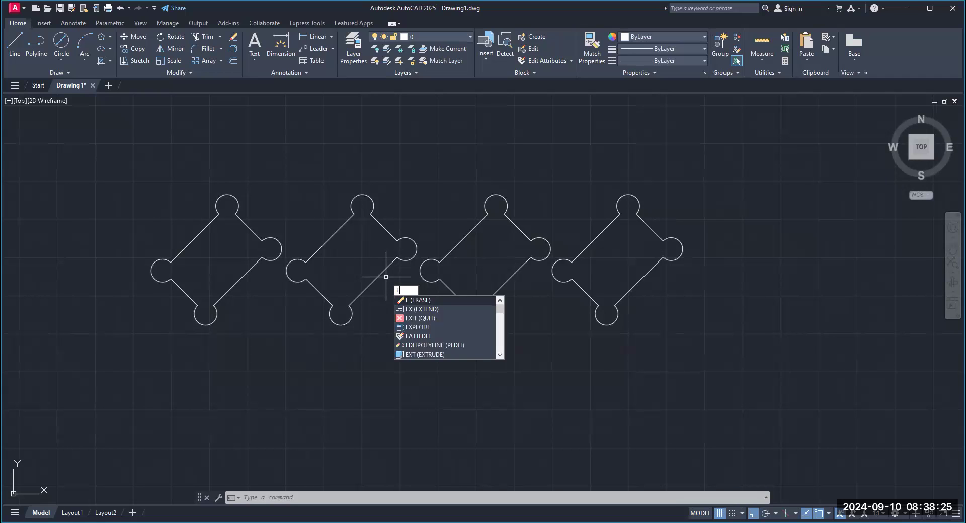
{"action": "key", "text": "Return"}
{"action": "left_click", "coordinate": [431, 181]}
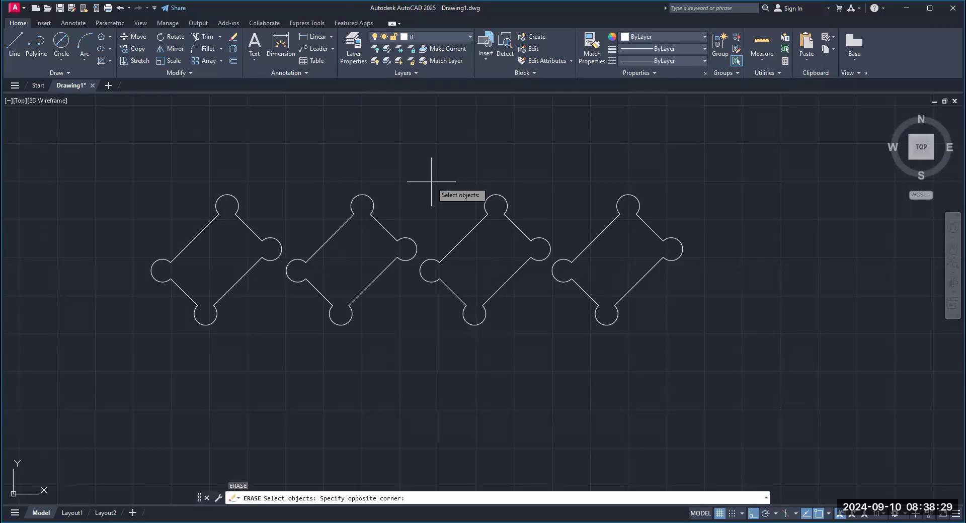
{"action": "left_click", "coordinate": [541, 339]}
{"action": "key", "text": "Return"}
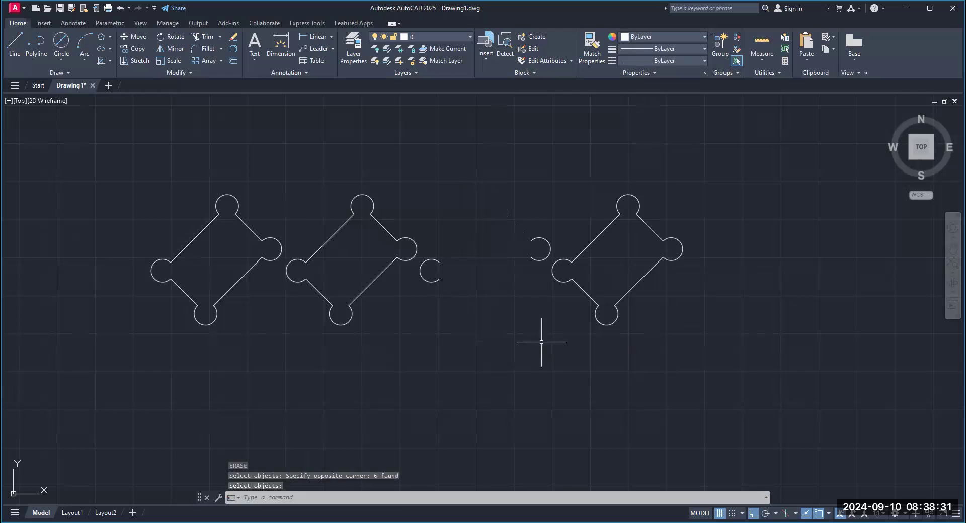
{"action": "left_click", "coordinate": [531, 257]}
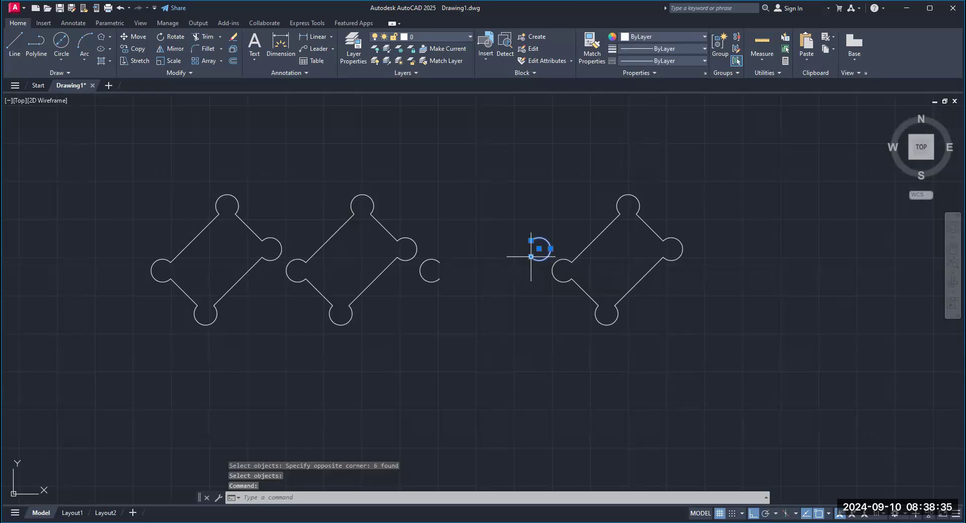
{"action": "left_click", "coordinate": [425, 271]}
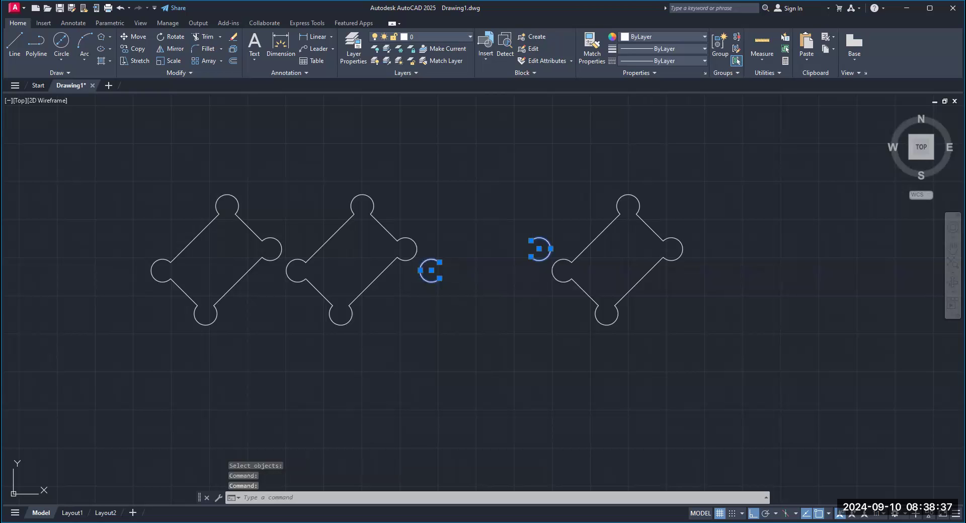
{"action": "key", "text": "Delete"}
{"action": "key", "text": "Escape"}
Erase the rightmost outline of the row with the Erase command, using a selection window around it
{"action": "scroll", "coordinate": [422, 347], "scroll_direction": "down", "scroll_amount": 3}
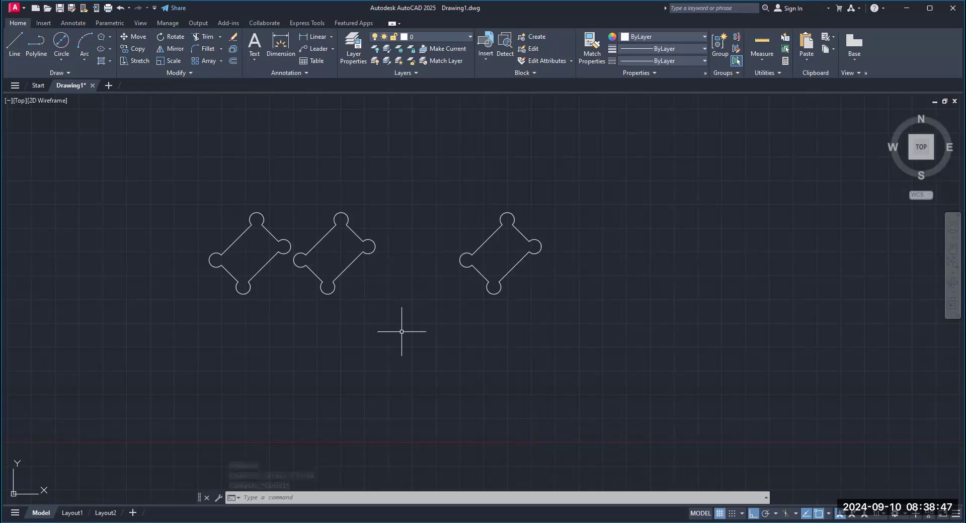
{"action": "type", "text": "e"}
{"action": "key", "text": "Return"}
{"action": "left_click", "coordinate": [421, 189]}
{"action": "left_click", "coordinate": [591, 331]}
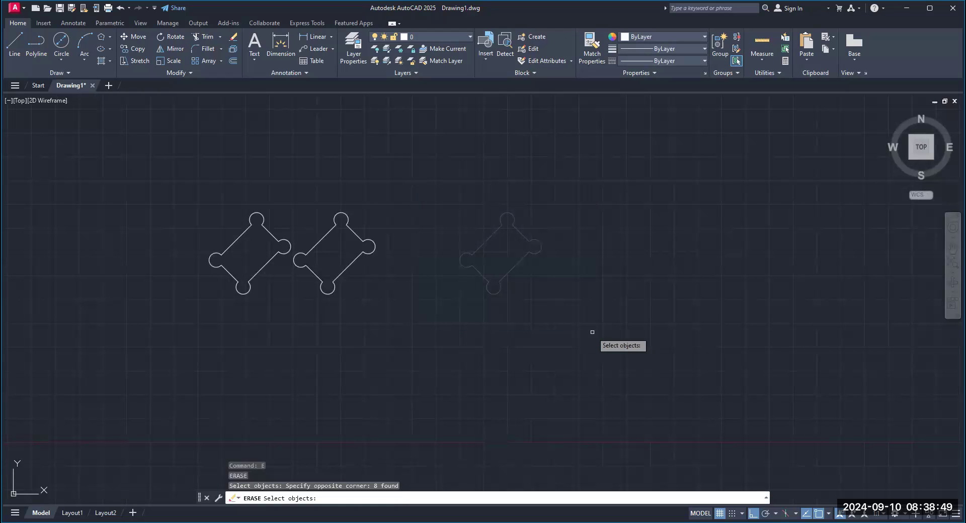
{"action": "key", "text": "Return"}
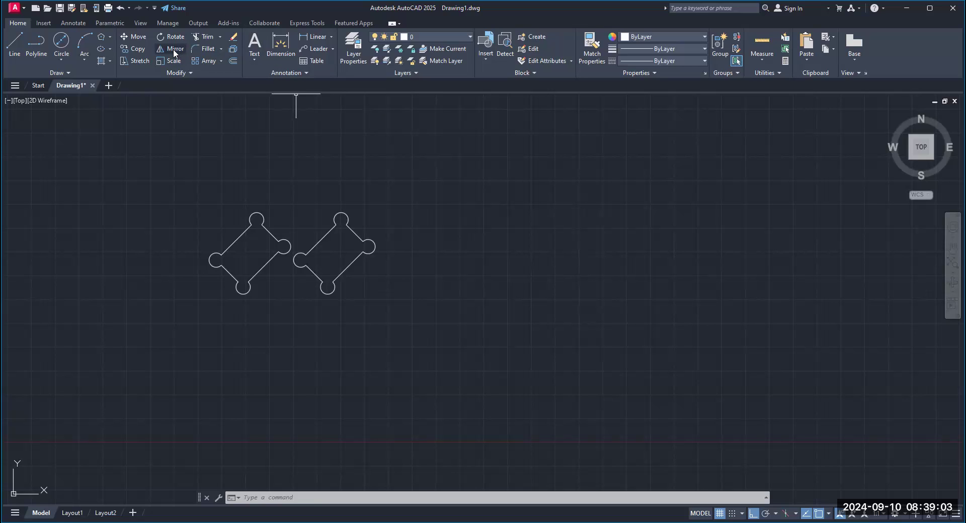
{"action": "key", "text": "Escape"}
Mirror the two outlines downward across the horizontal line through the centres of their lowest arcs, keeping the source objects
{"action": "left_click", "coordinate": [168, 47]}
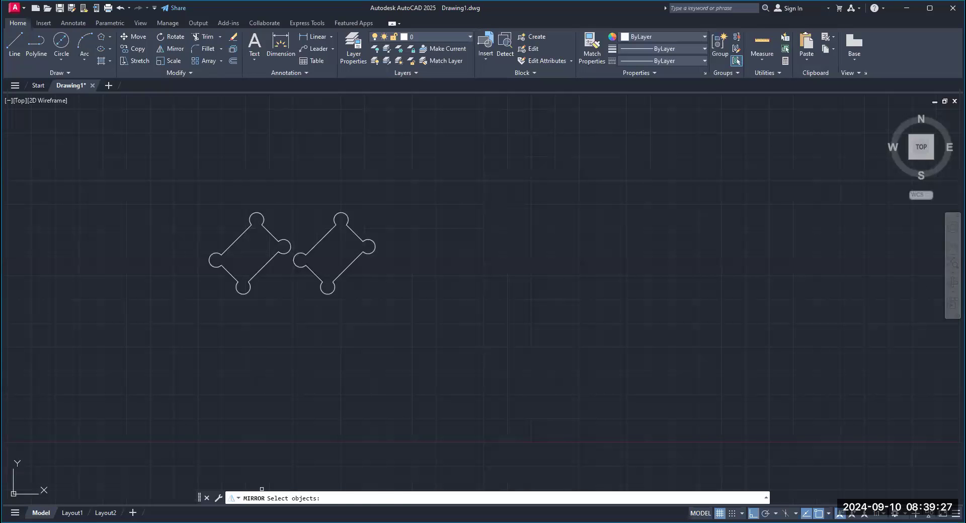
{"action": "left_click", "coordinate": [180, 178]}
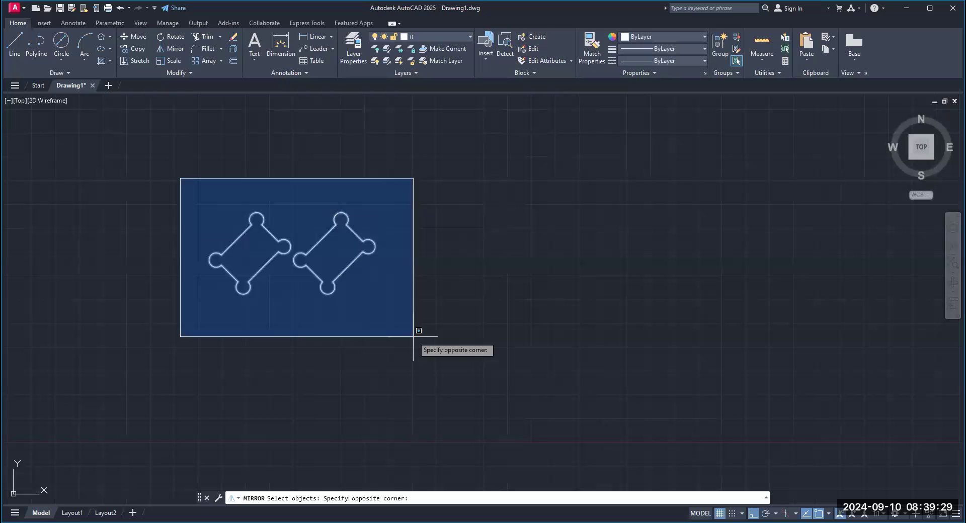
{"action": "left_click", "coordinate": [414, 336]}
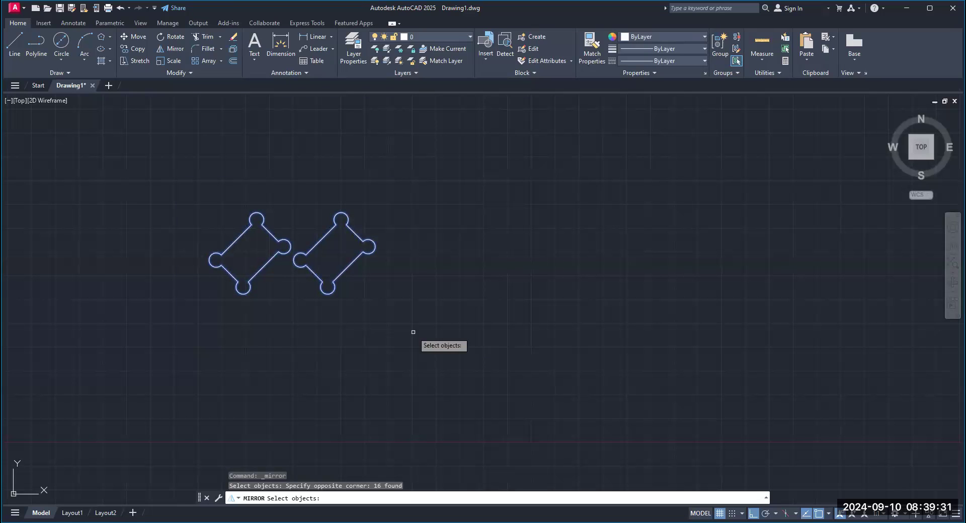
{"action": "key", "text": "Return"}
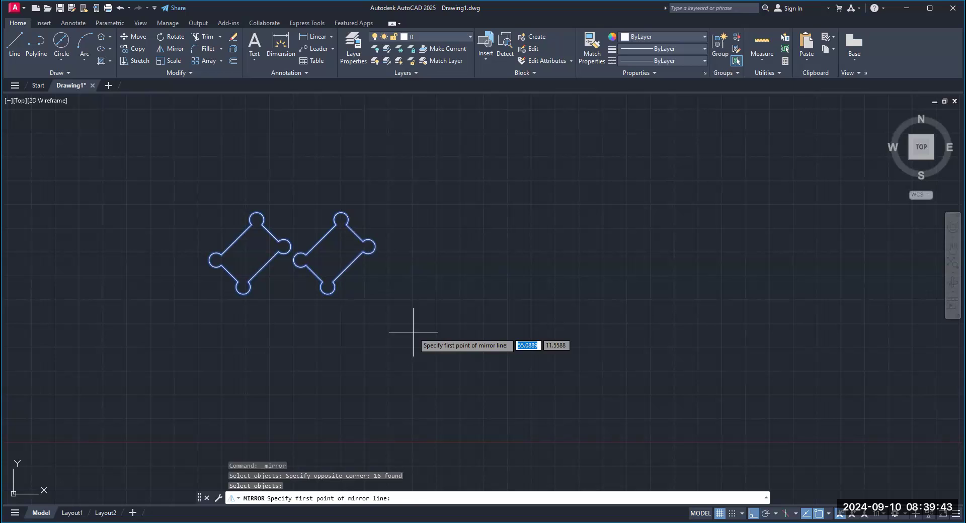
{"action": "left_click", "coordinate": [243, 286]}
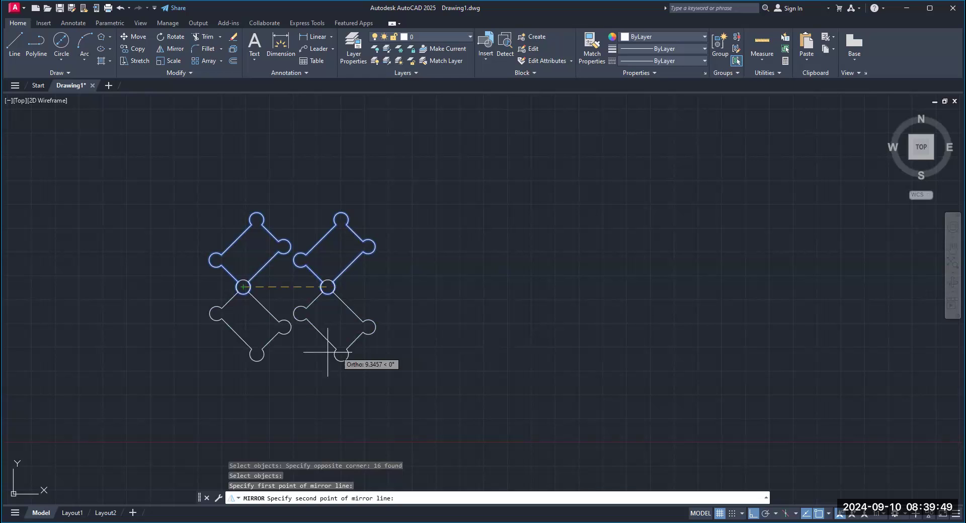
{"action": "left_click", "coordinate": [327, 287]}
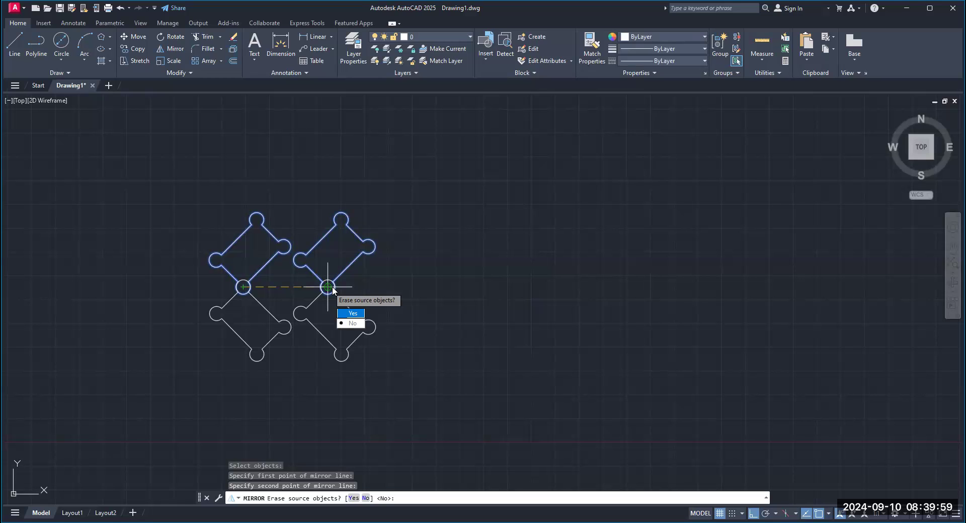
{"action": "key", "text": "Return"}
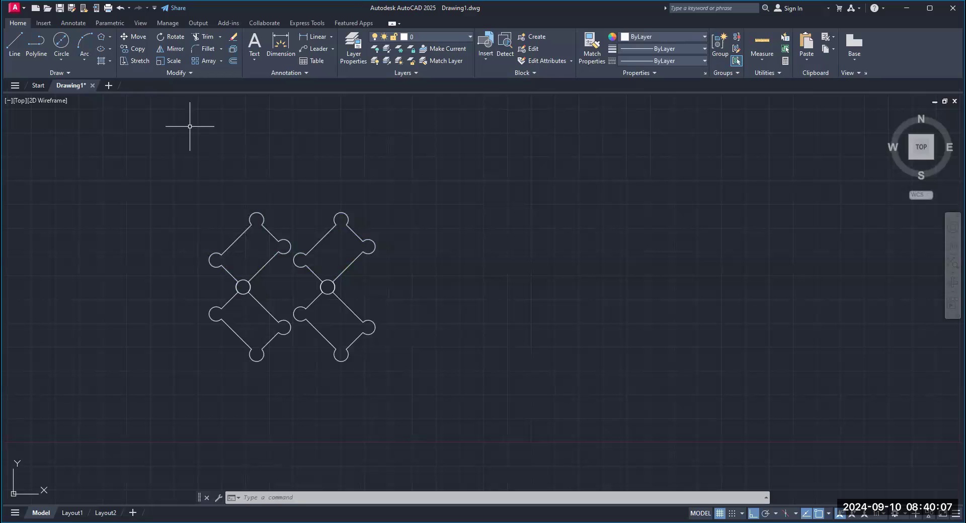
Mirror all four outlines to the right across the vertical line through their two rightmost arc centres, keeping the source objects
{"action": "left_click", "coordinate": [171, 49]}
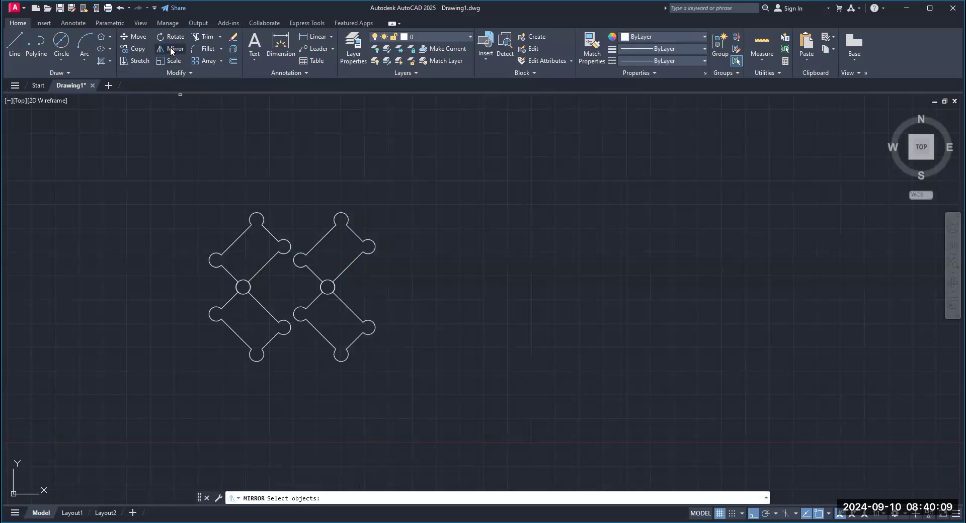
{"action": "left_click", "coordinate": [181, 195]}
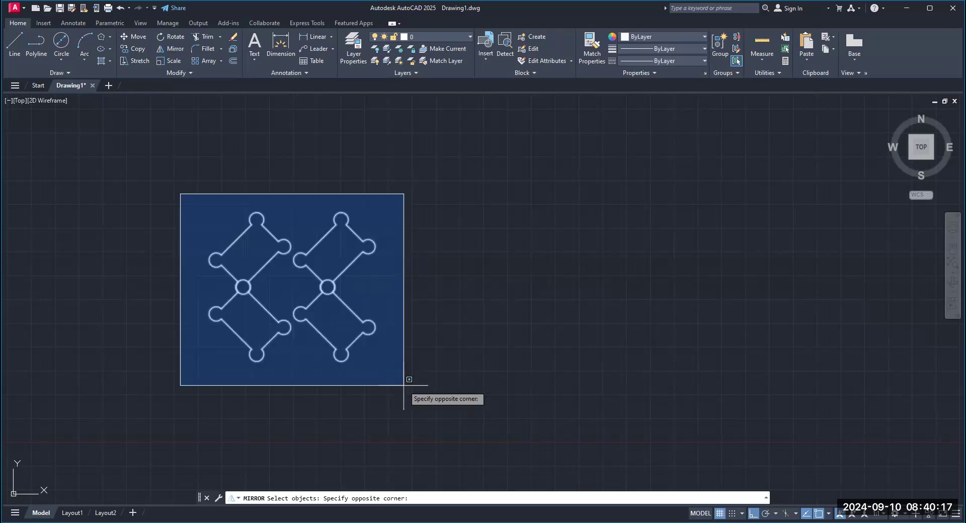
{"action": "left_click", "coordinate": [404, 386]}
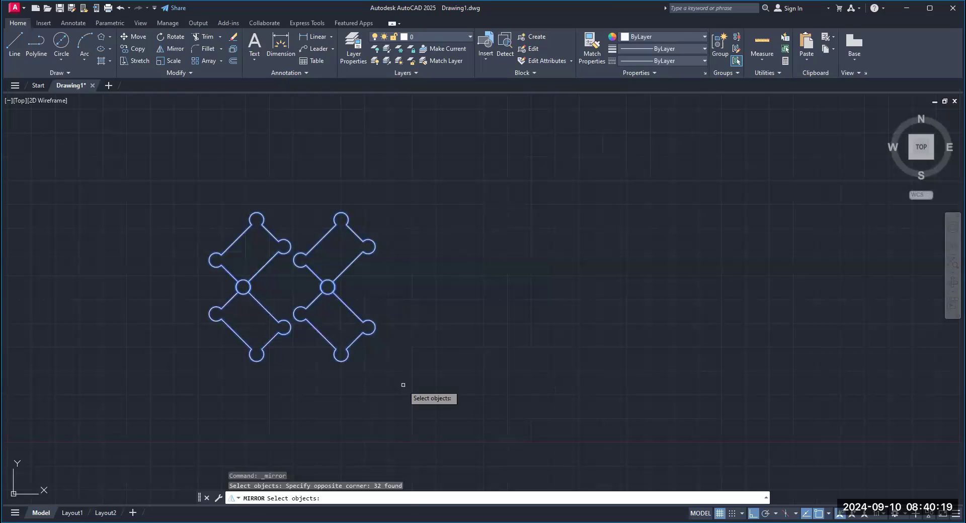
{"action": "key", "text": "Return"}
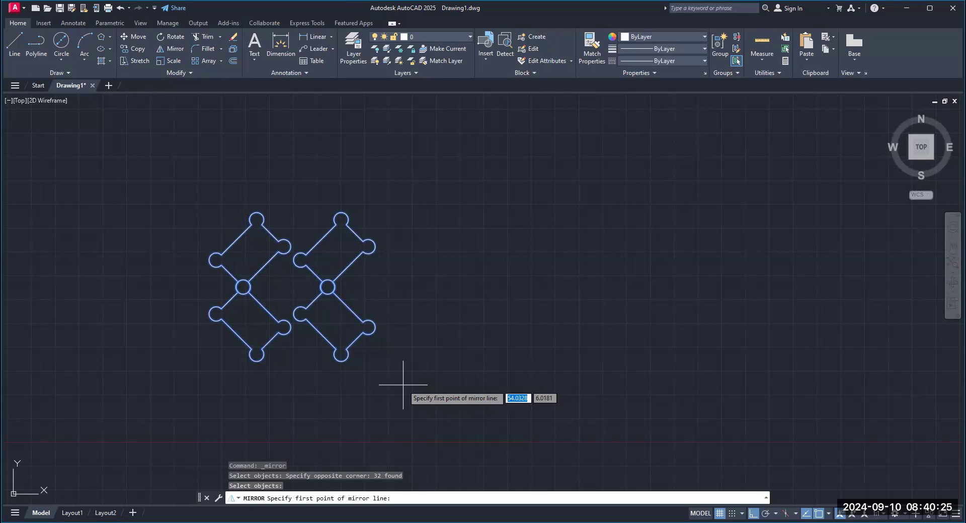
{"action": "left_click", "coordinate": [367, 246]}
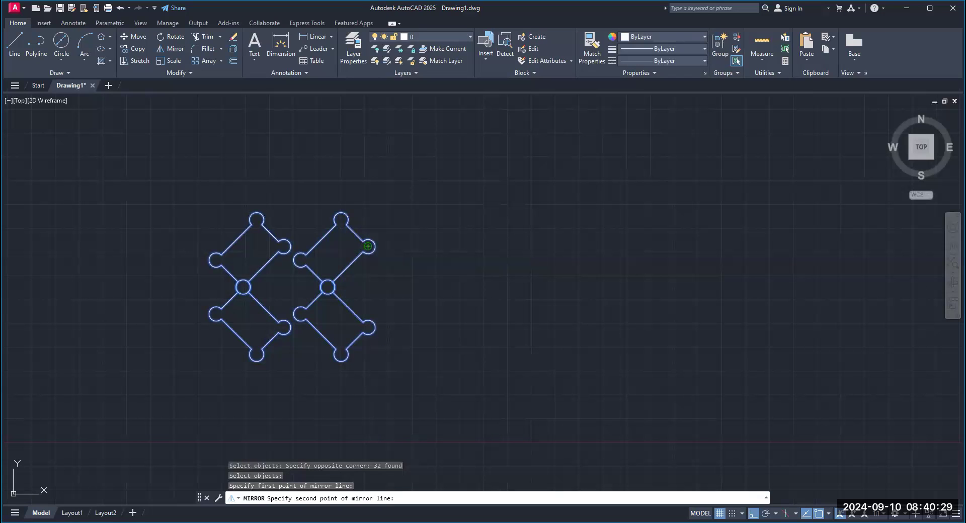
{"action": "left_click", "coordinate": [368, 327]}
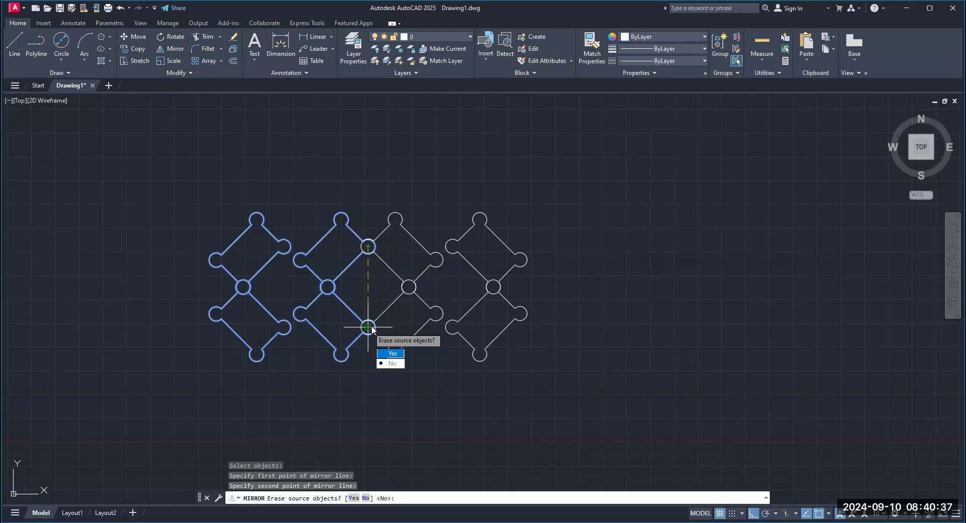
{"action": "key", "text": "Return"}
Mirror the whole eight-outline pattern downward across the horizontal line through its lowest arc centres, keeping the source objects
{"action": "middle_click_drag", "start_coordinate": [368, 328], "coordinate": [462, 185]}
{"action": "scroll", "coordinate": [462, 185], "scroll_direction": "down", "scroll_amount": 2}
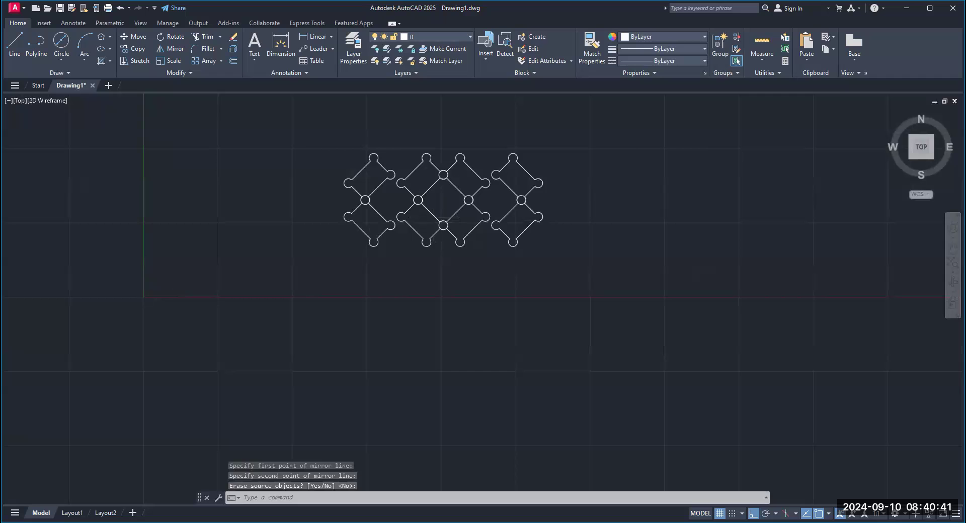
{"action": "scroll", "coordinate": [423, 221], "scroll_direction": "up", "scroll_amount": 2}
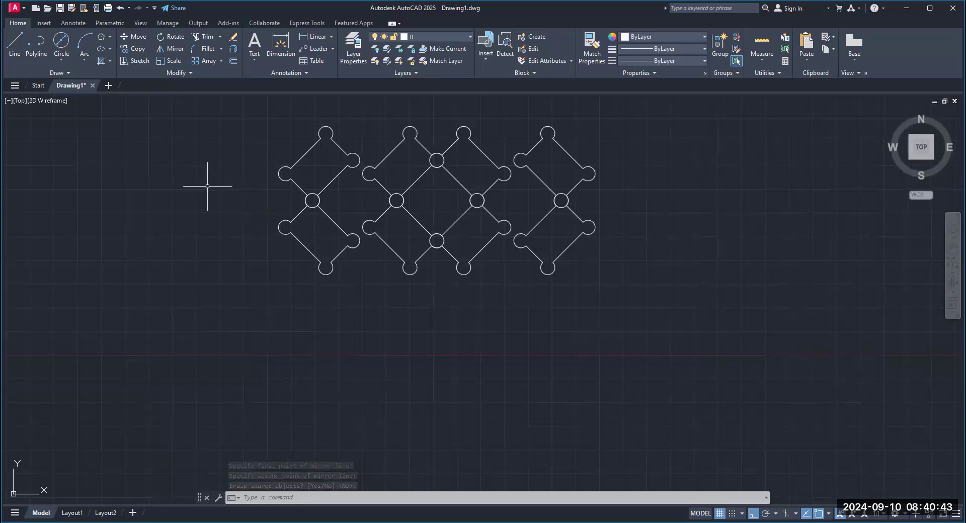
{"action": "left_click", "coordinate": [171, 51]}
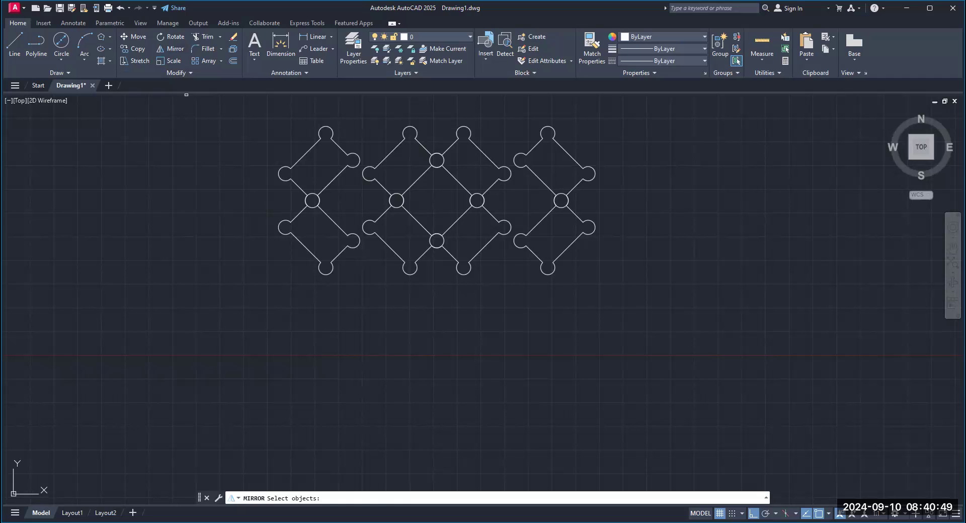
{"action": "left_click", "coordinate": [244, 109]}
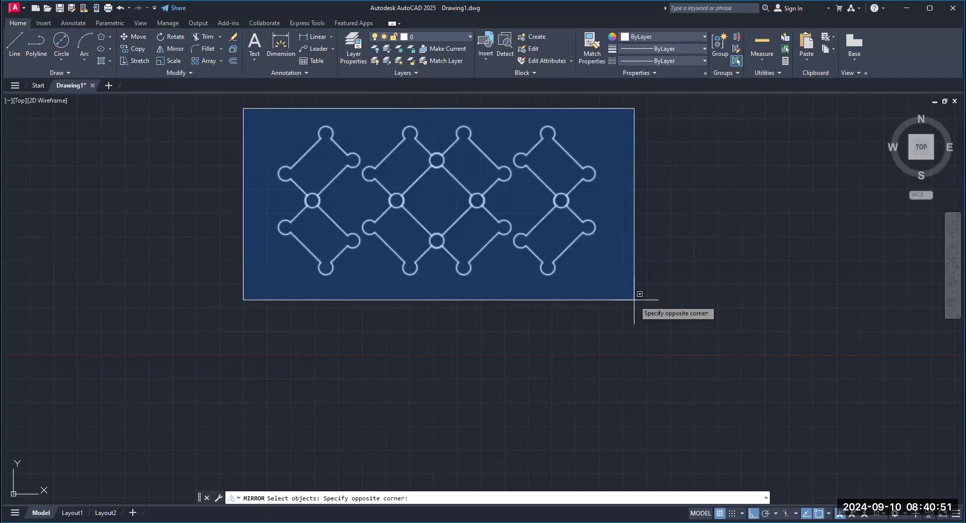
{"action": "left_click", "coordinate": [634, 300]}
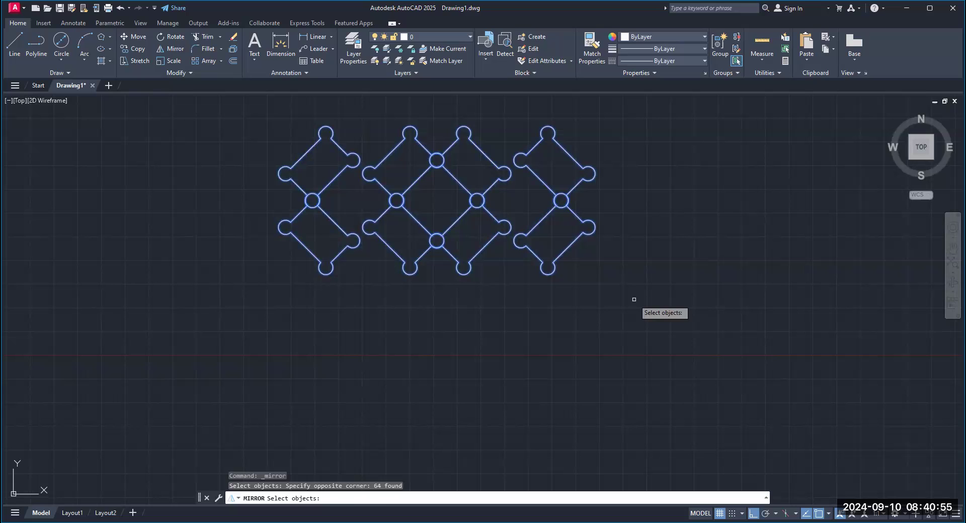
{"action": "key", "text": "Return"}
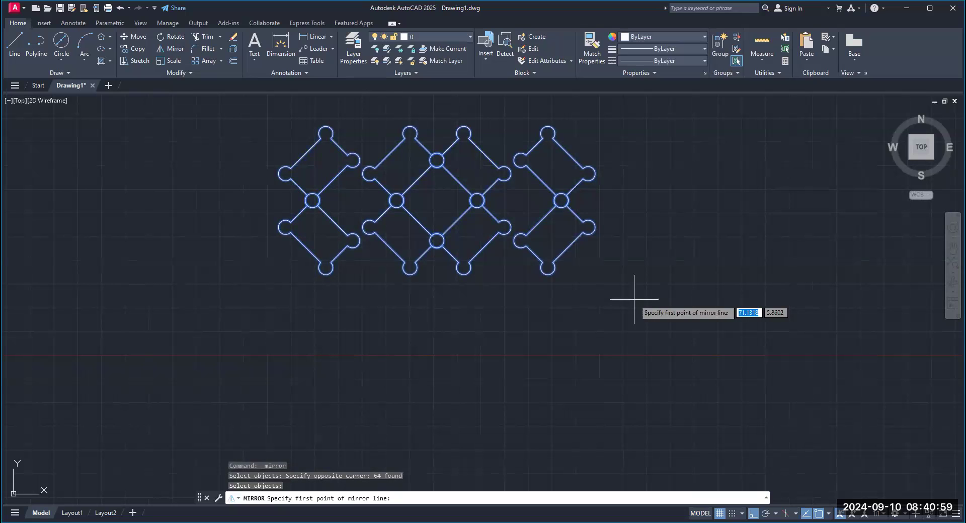
{"action": "left_click", "coordinate": [326, 267]}
{"action": "left_click", "coordinate": [548, 267]}
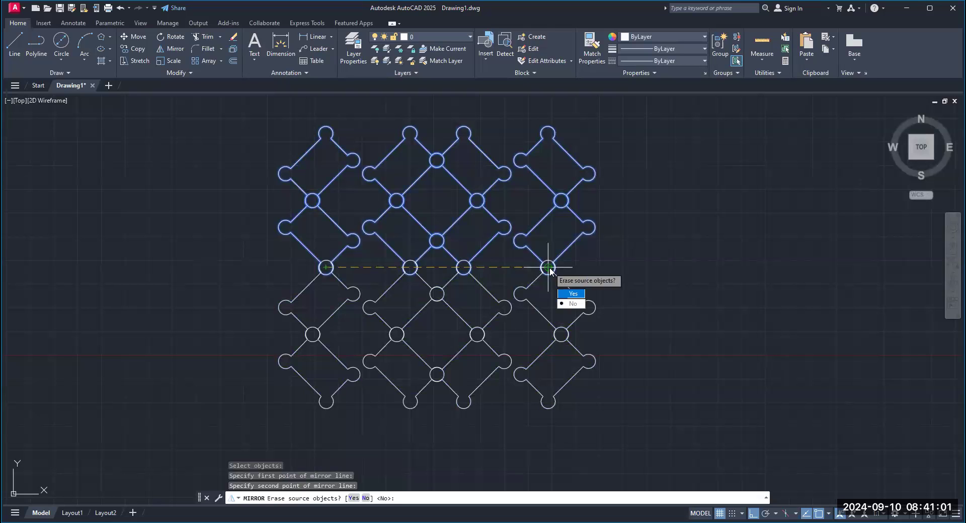
{"action": "key", "text": "Return"}
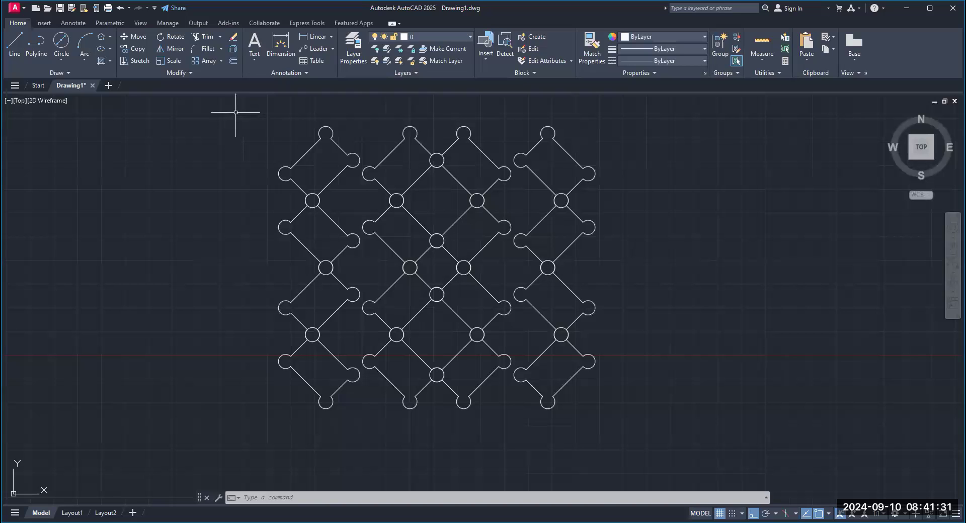
Erase the entire mirrored pattern from the drawing
{"action": "type", "text": "E"}
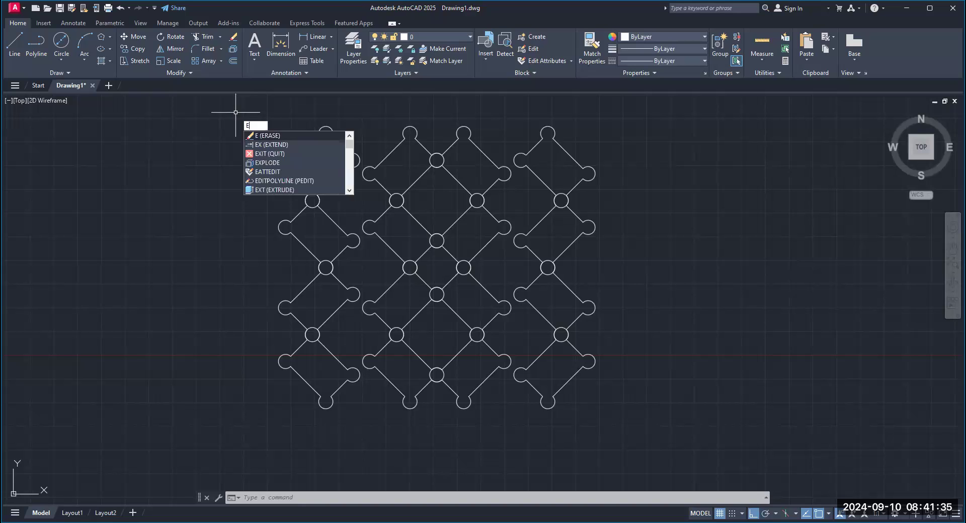
{"action": "key", "text": "Return"}
{"action": "left_click", "coordinate": [230, 101]}
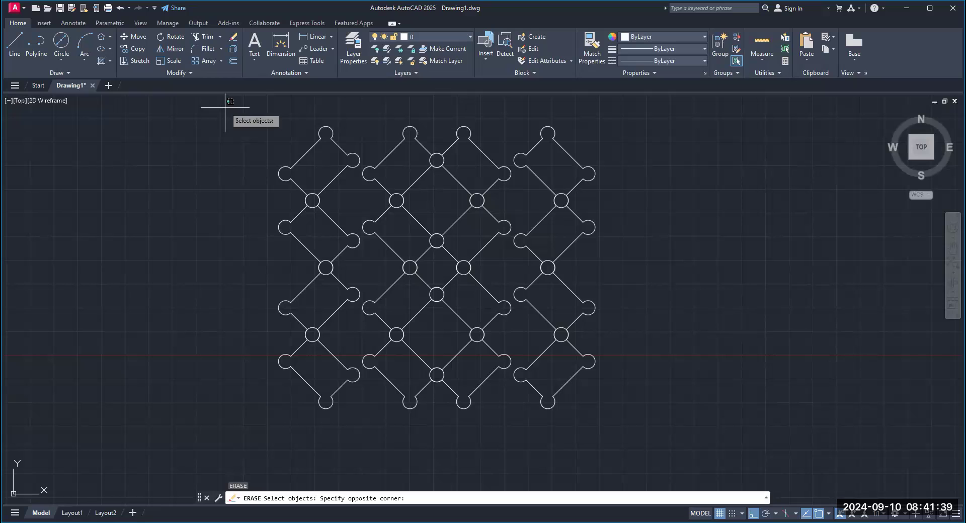
{"action": "left_click", "coordinate": [654, 431]}
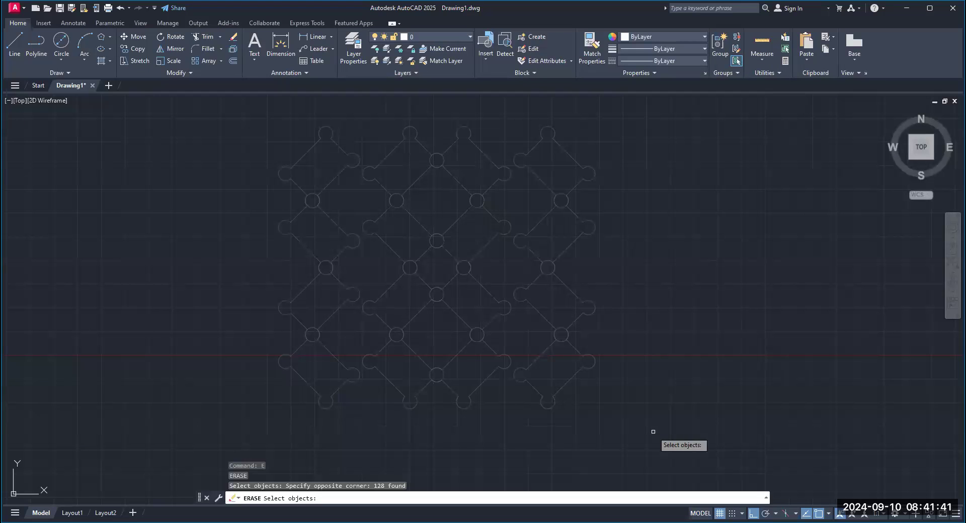
{"action": "key", "text": "Return"}
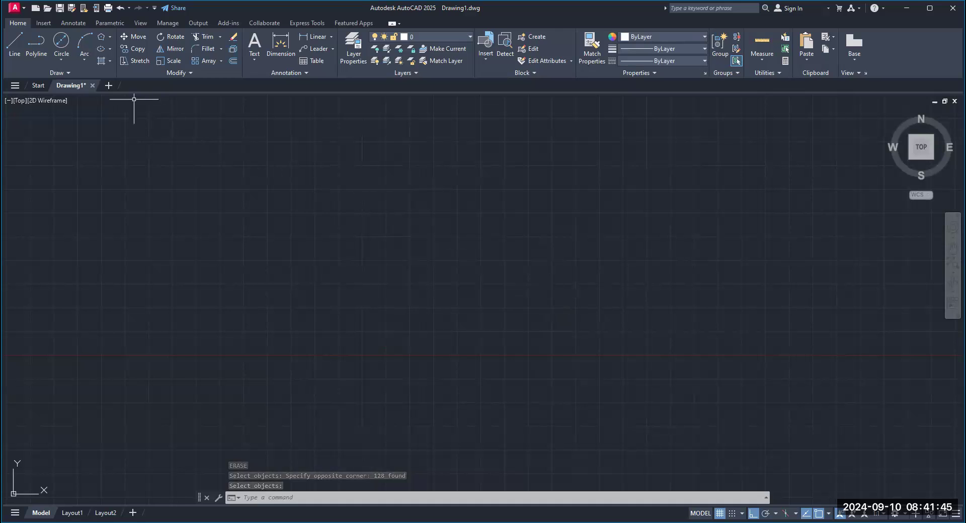
Draw a rectangle 10 units wide and 5 units high in the empty drawing area
{"action": "left_click", "coordinate": [110, 37]}
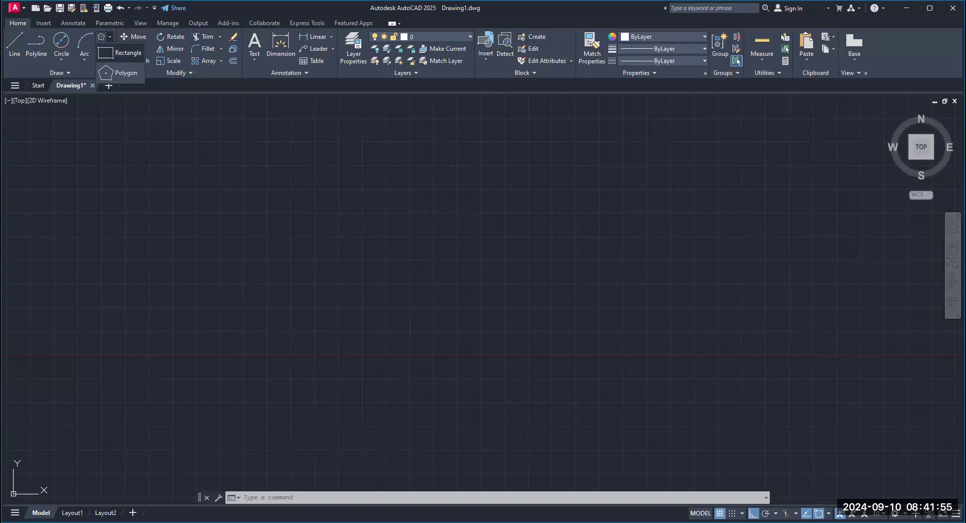
{"action": "left_click", "coordinate": [126, 52]}
{"action": "left_click", "coordinate": [257, 204]}
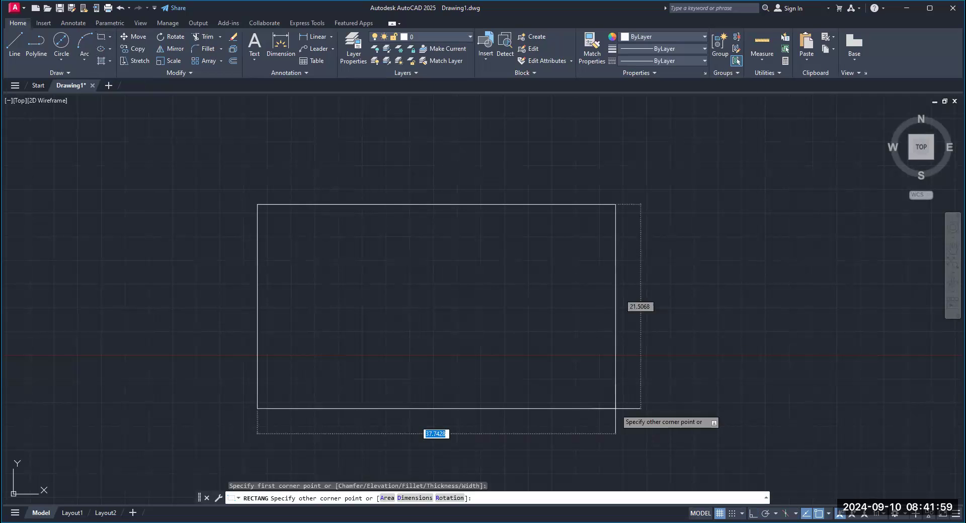
{"action": "type", "text": "10"}
{"action": "key", "text": "Tab"}
{"action": "type", "text": "5"}
{"action": "key", "text": "Return"}
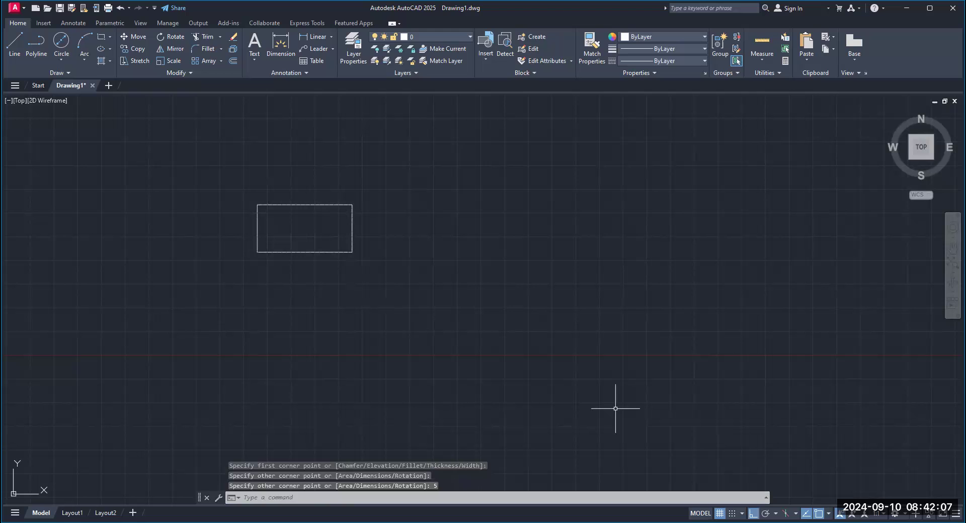
Fillet the rectangle's two upper corners with a radius of 1
{"action": "scroll", "coordinate": [285, 211], "scroll_direction": "up", "scroll_amount": 6}
{"action": "scroll", "coordinate": [287, 214], "scroll_direction": "down", "scroll_amount": 4}
{"action": "scroll", "coordinate": [300, 222], "scroll_direction": "up", "scroll_amount": 4}
{"action": "middle_click_drag", "start_coordinate": [318, 228], "coordinate": [477, 229]}
{"action": "scroll", "coordinate": [471, 233], "scroll_direction": "up", "scroll_amount": 2}
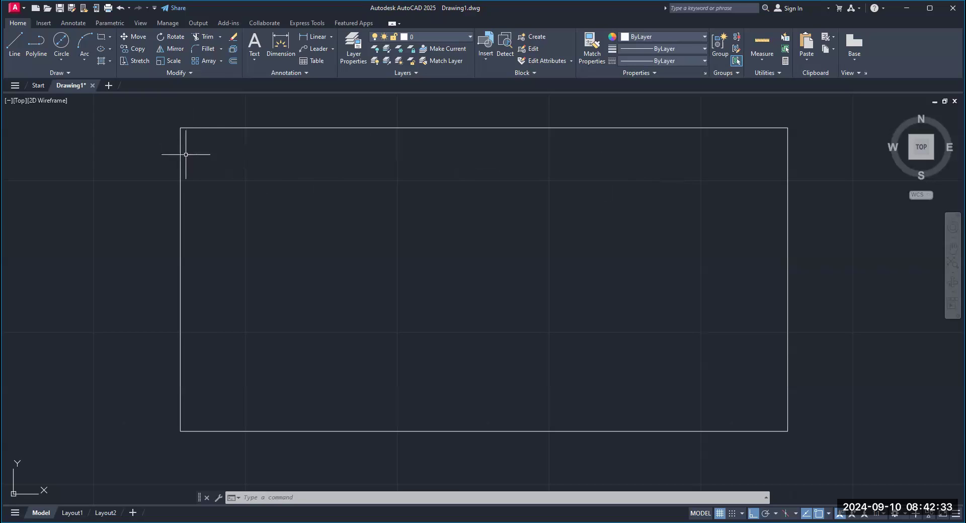
{"action": "mouse_move", "coordinate": [181, 170]}
{"action": "left_click", "coordinate": [208, 53]}
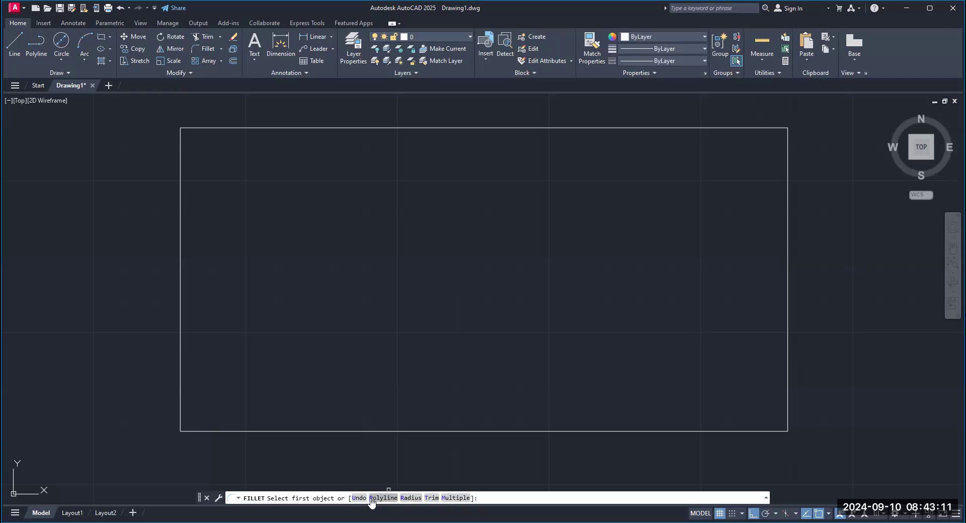
{"action": "left_click", "coordinate": [409, 498]}
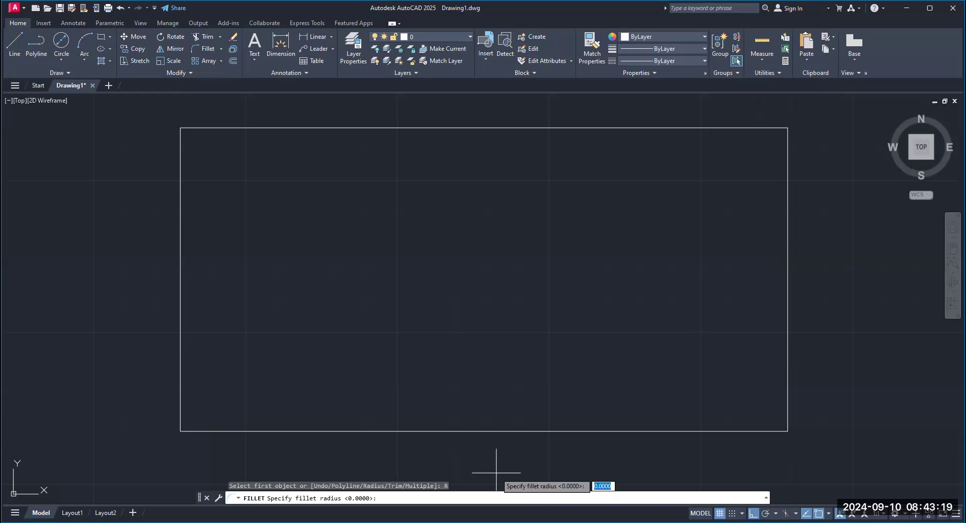
{"action": "type", "text": "1"}
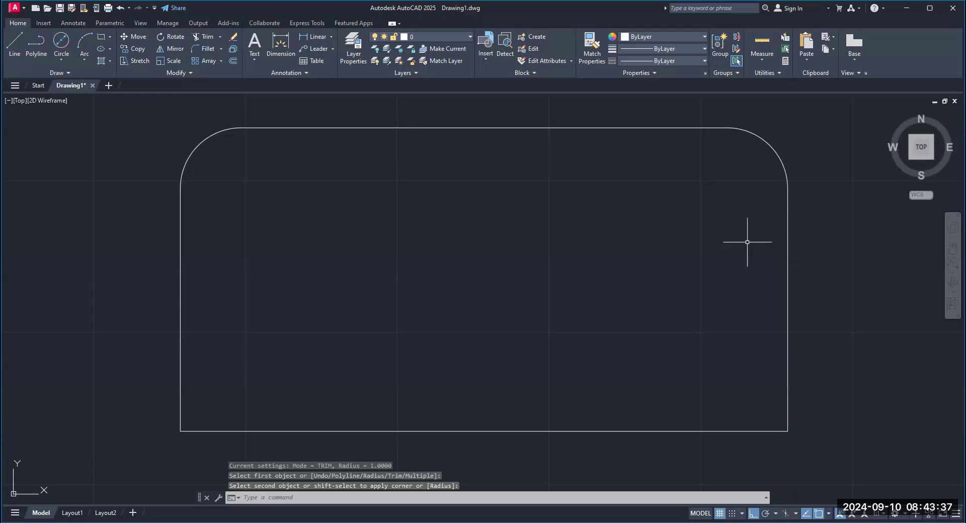
Fillet the rectangle's lower-right corner between its right and bottom edges with the same radius
{"action": "key", "text": "Return"}
{"action": "left_click", "coordinate": [787, 323]}
{"action": "left_click", "coordinate": [672, 431]}
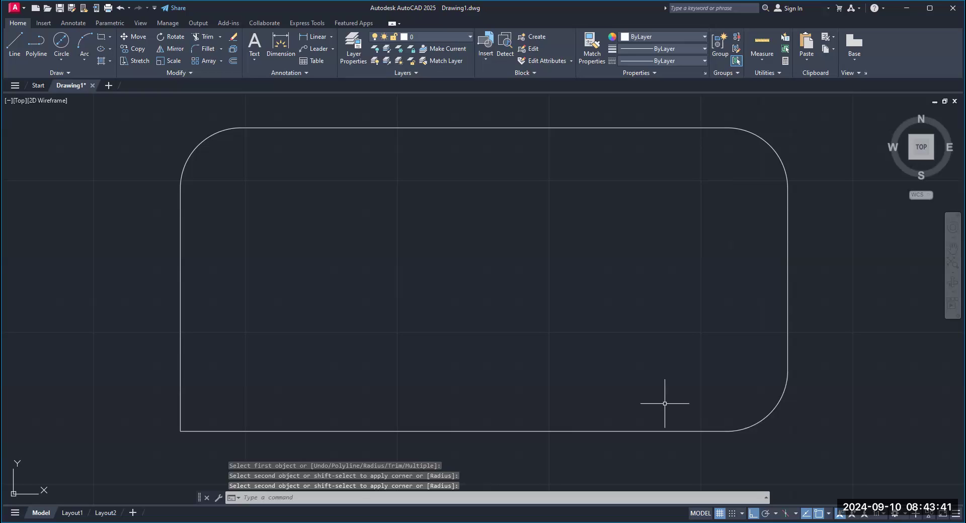
Fillet the rectangle's remaining lower-left corner, and undo the corner fillets back to the sharp-cornered rectangle
{"action": "key", "text": "Return"}
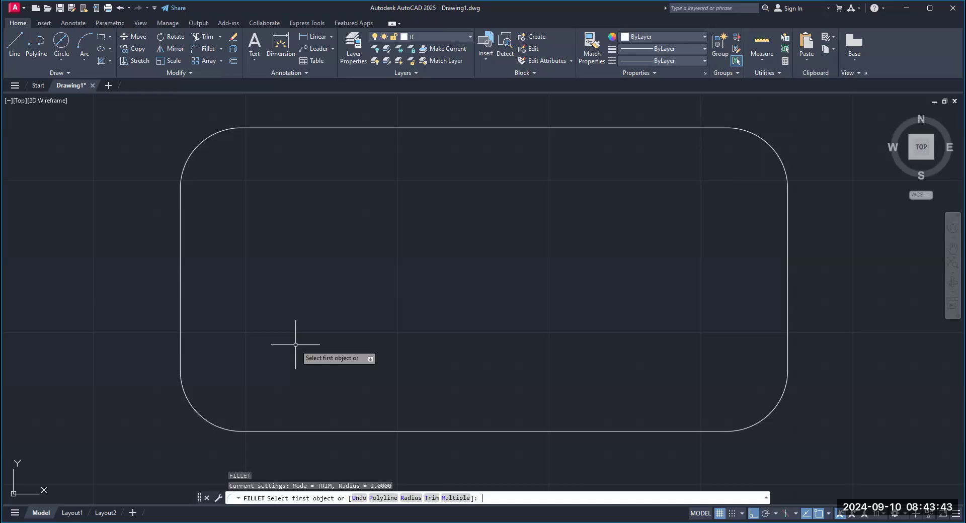
{"action": "key", "text": "Return"}
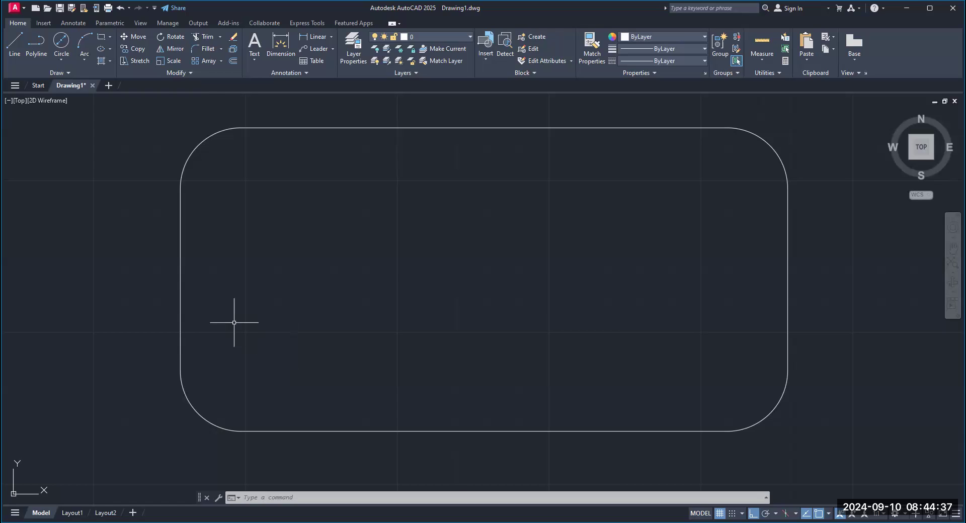
{"action": "left_click", "coordinate": [120, 9]}
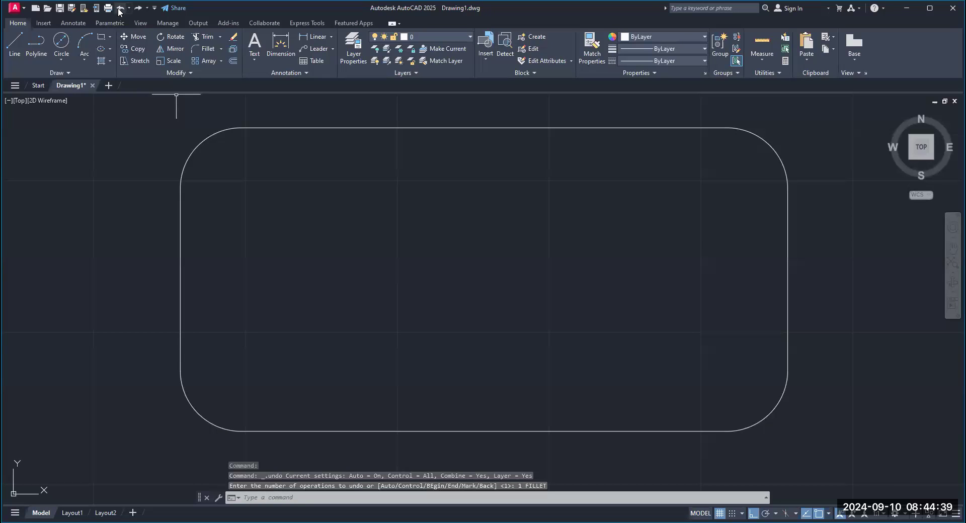
{"action": "left_click", "coordinate": [120, 9]}
{"action": "left_click", "coordinate": [120, 8]}
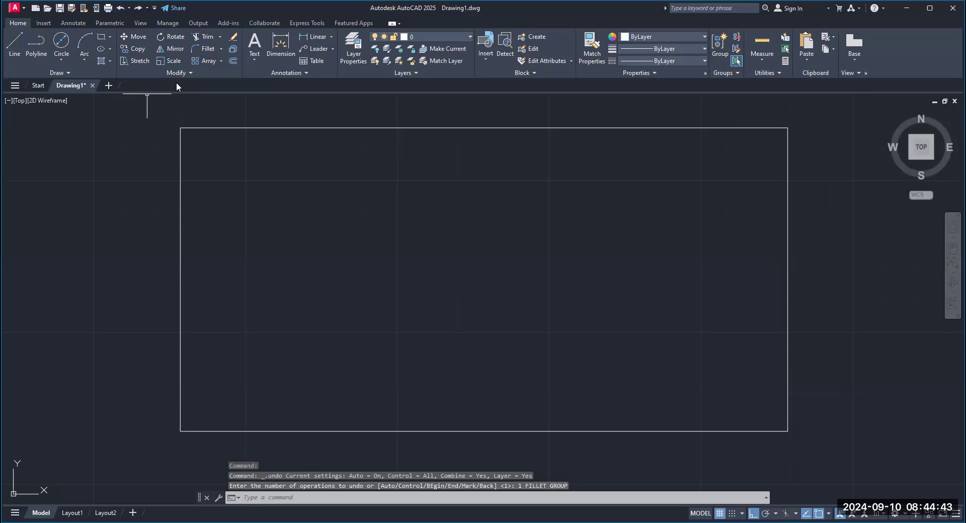
Fillet all four corners of the rectangle with a radius of 1
{"action": "left_click", "coordinate": [206, 50]}
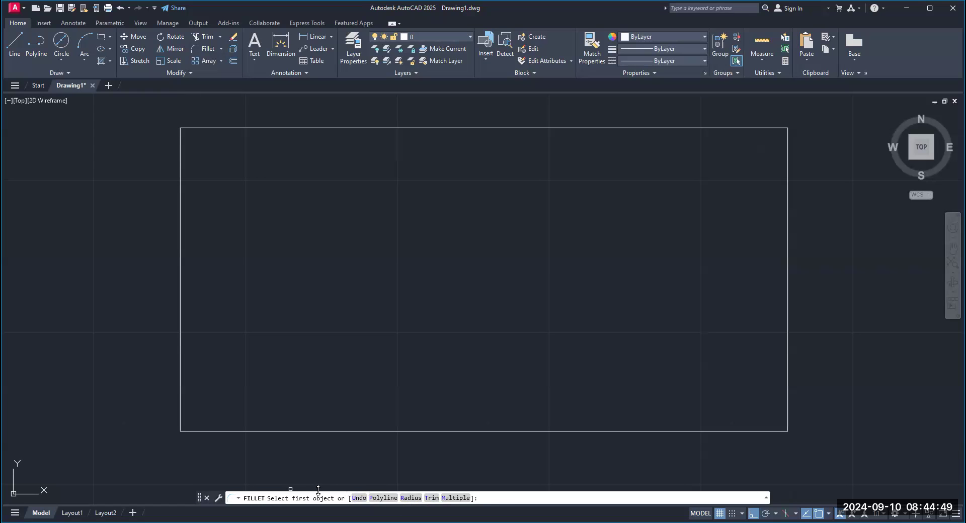
{"action": "left_click", "coordinate": [409, 498]}
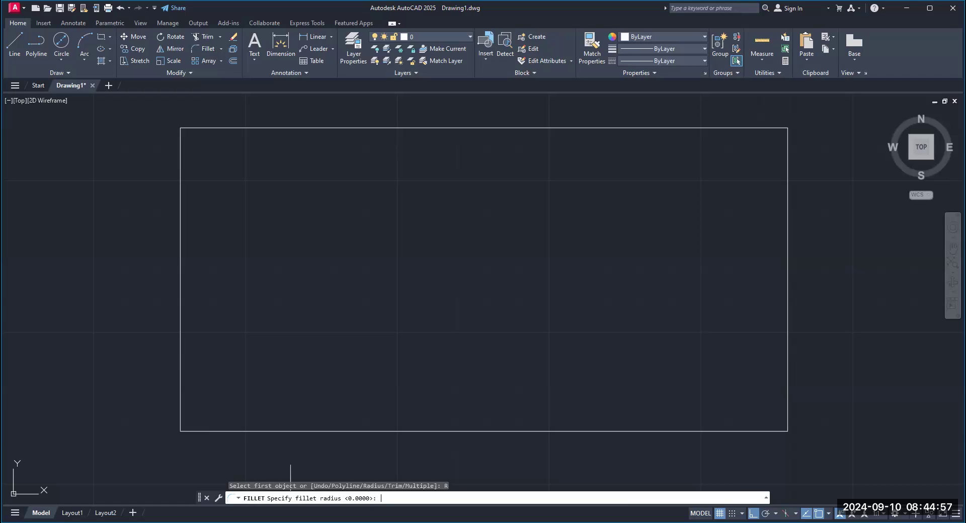
{"action": "type", "text": "1"}
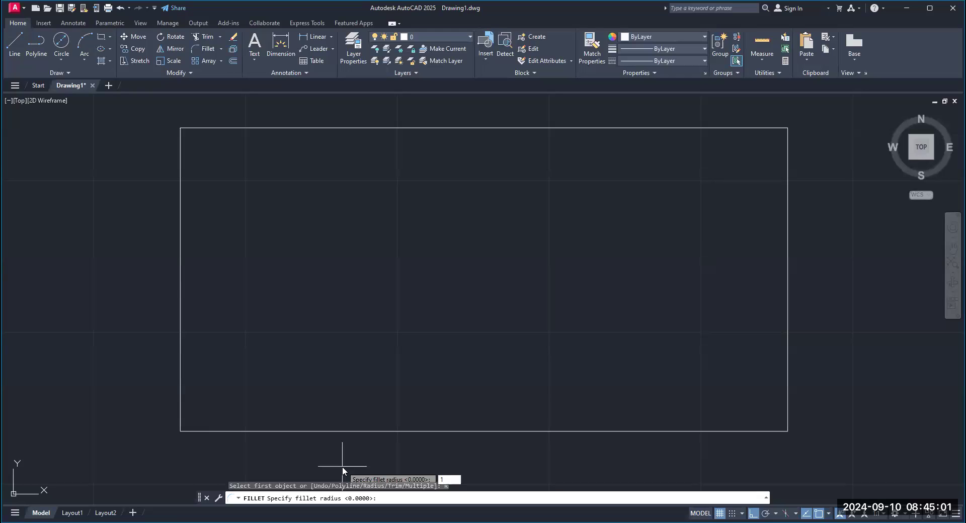
{"action": "key", "text": "Return"}
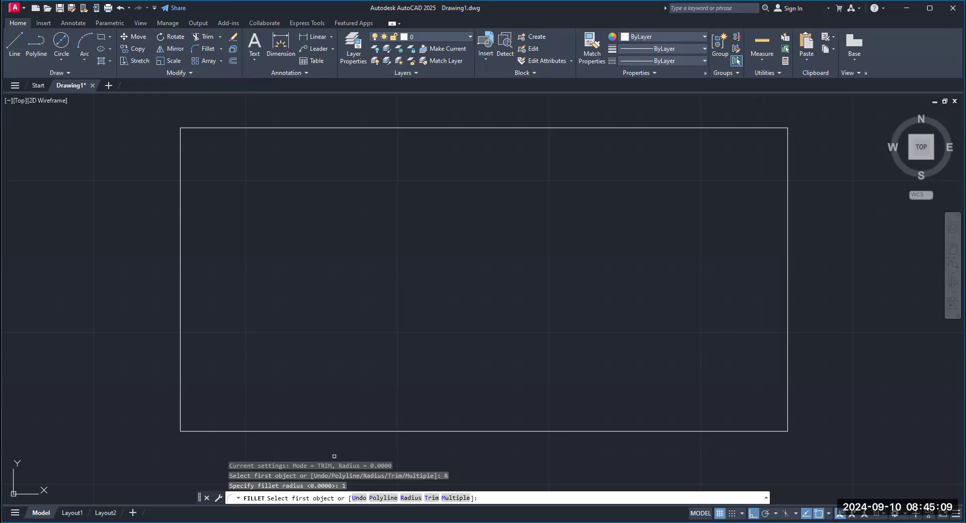
{"action": "left_click", "coordinate": [180, 201]}
{"action": "left_click", "coordinate": [252, 128]}
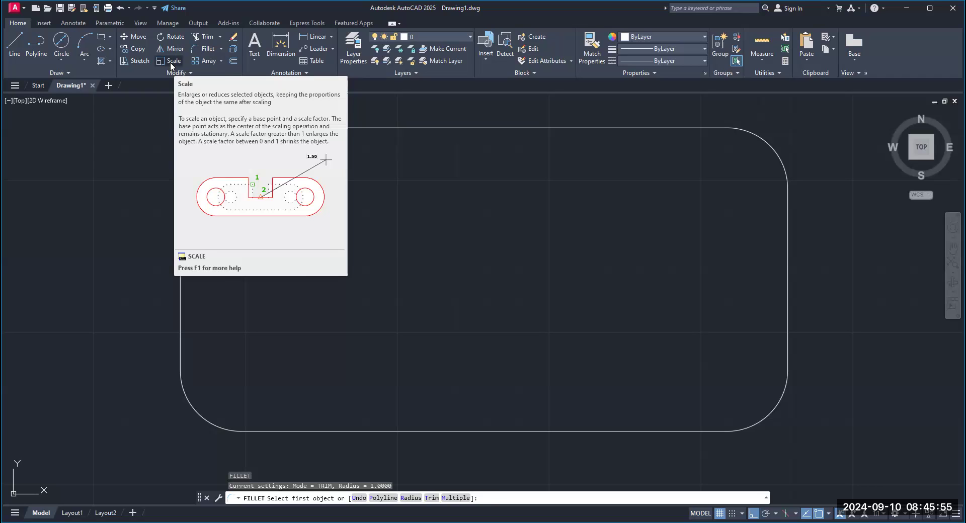
Offset the rounded rectangle inward by 0.5
{"action": "left_click", "coordinate": [233, 61]}
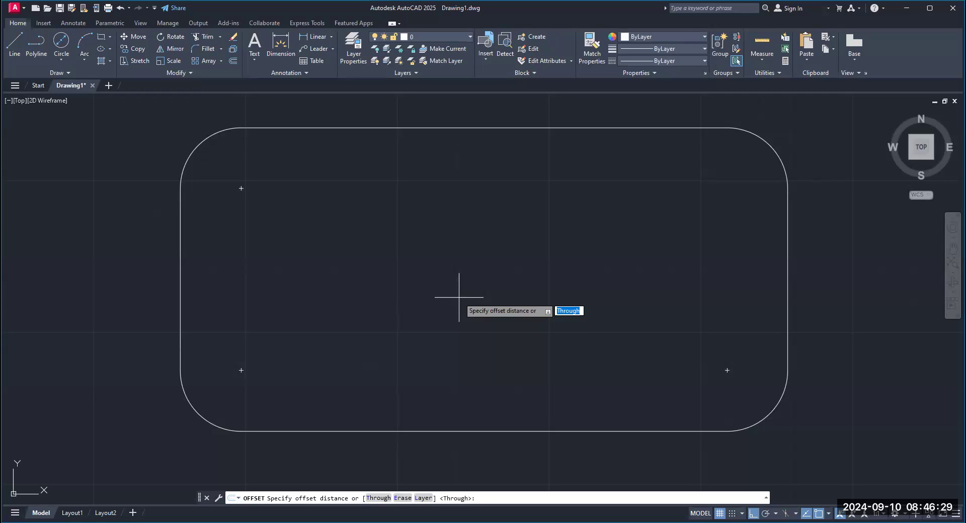
{"action": "type", "text": ".5"}
{"action": "key", "text": "Return"}
{"action": "left_click", "coordinate": [283, 128]}
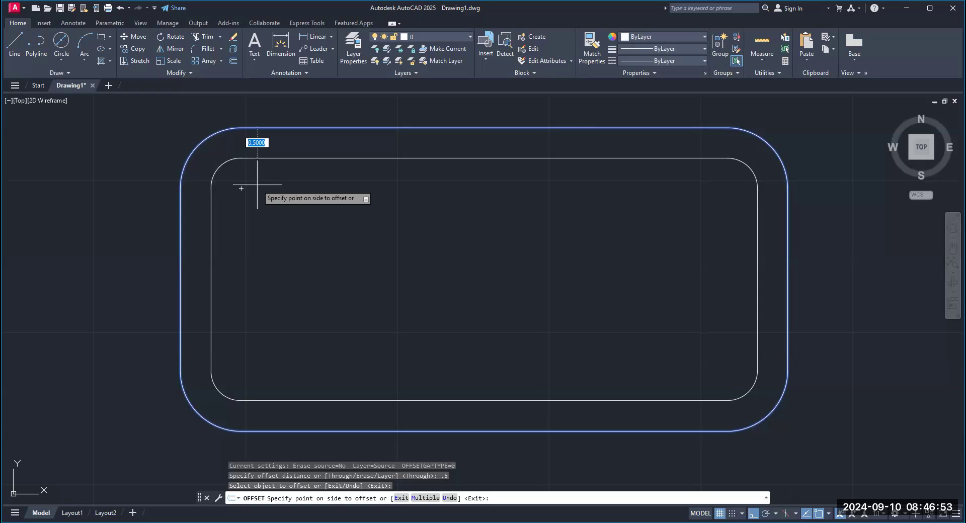
{"action": "left_click", "coordinate": [242, 181]}
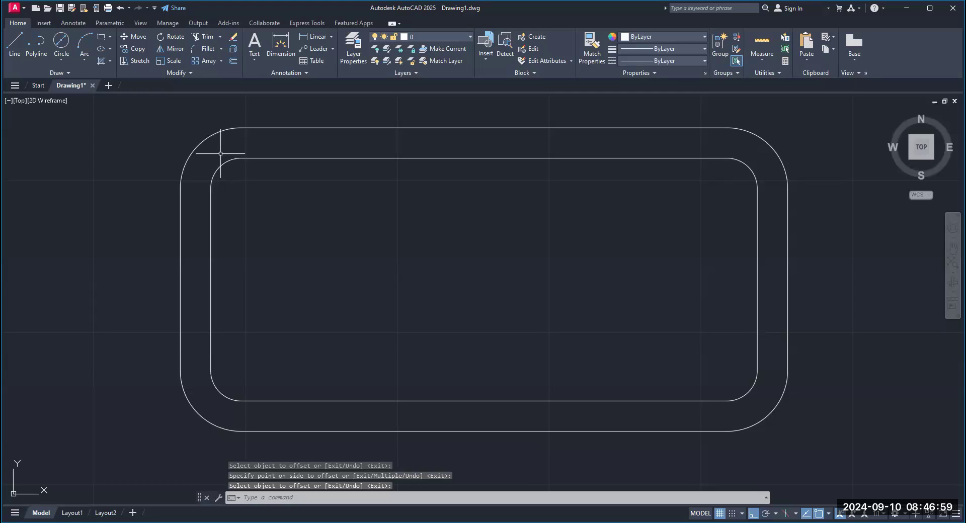
{"action": "key", "text": "Escape"}
Undo the inward offset of the rounded rectangle
{"action": "left_click", "coordinate": [121, 9]}
{"action": "key", "text": "Escape"}
{"action": "key", "text": "Escape"}
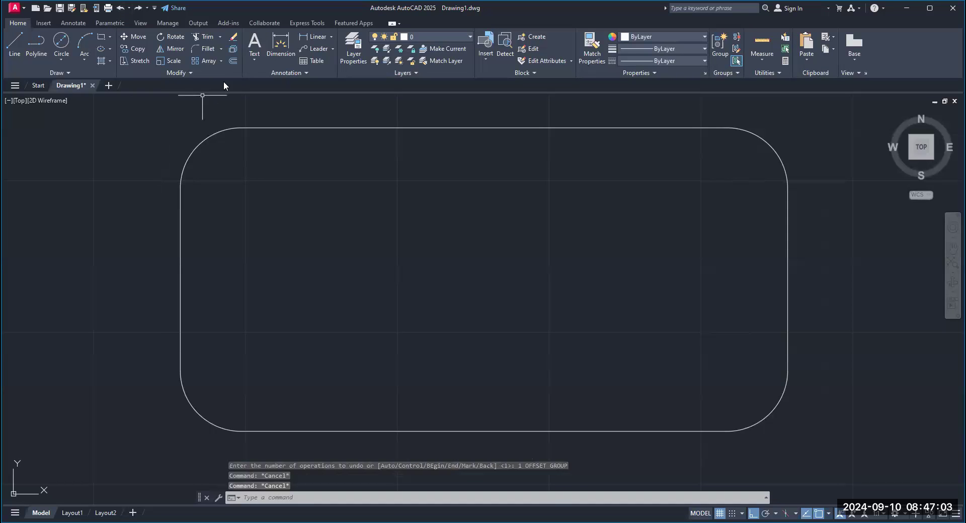
Offset the rounded rectangle by 0.75, once to the inside and once to the outside
{"action": "left_click", "coordinate": [237, 62]}
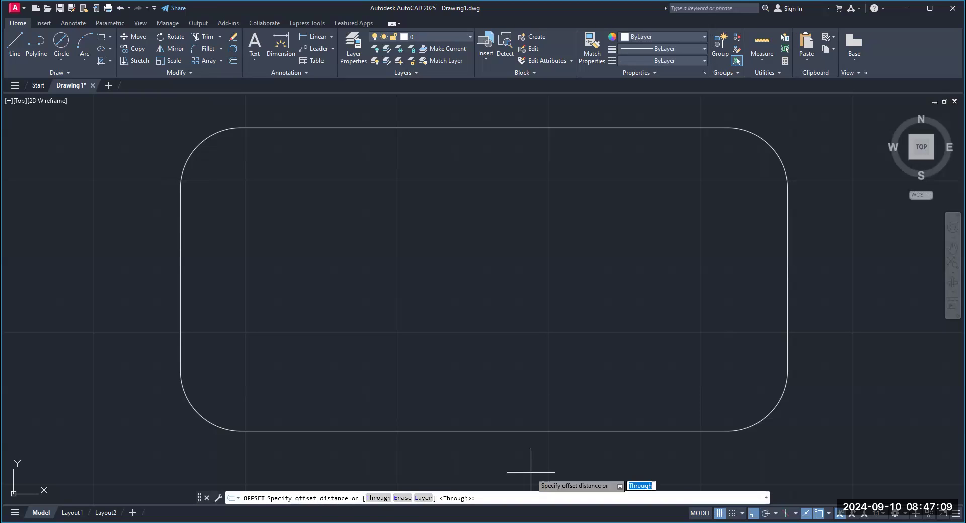
{"action": "type", "text": ".75"}
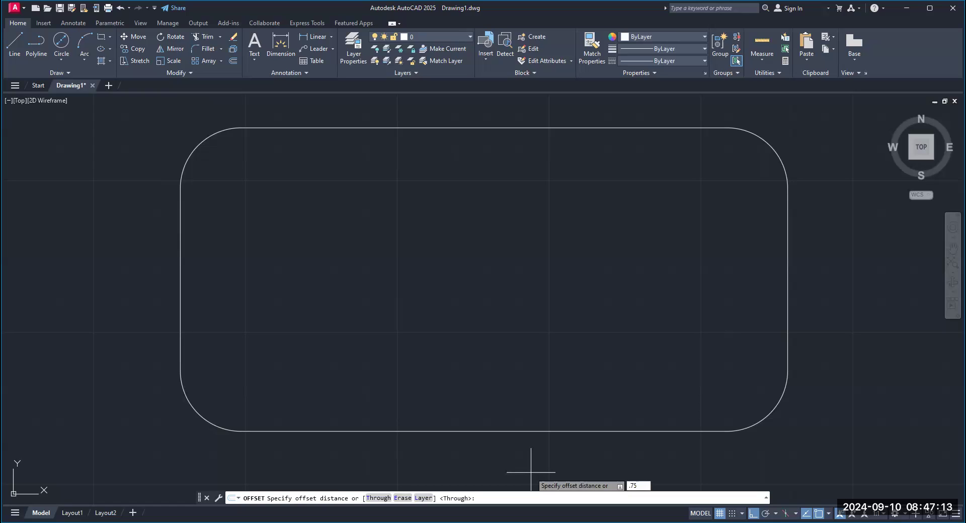
{"action": "key", "text": "Return"}
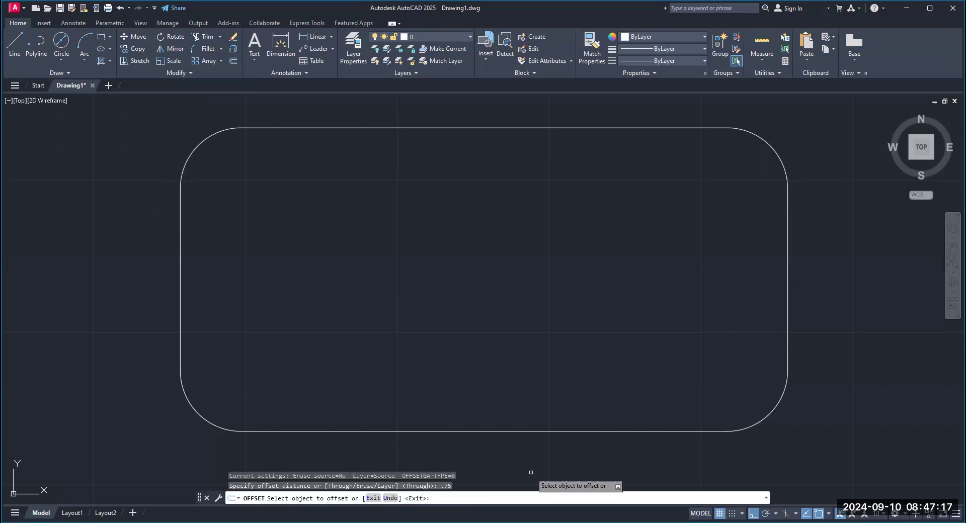
{"action": "left_click", "coordinate": [204, 139]}
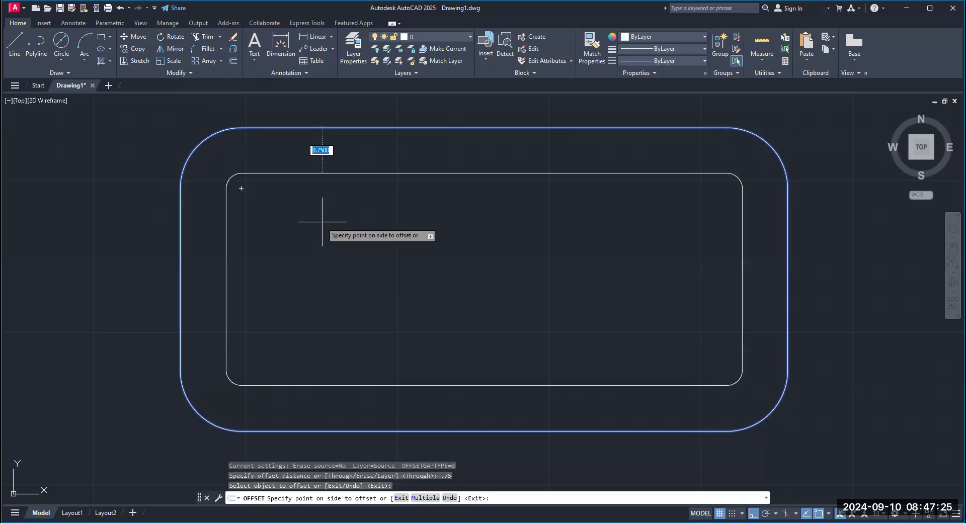
{"action": "left_click", "coordinate": [322, 222]}
{"action": "left_click", "coordinate": [196, 143]}
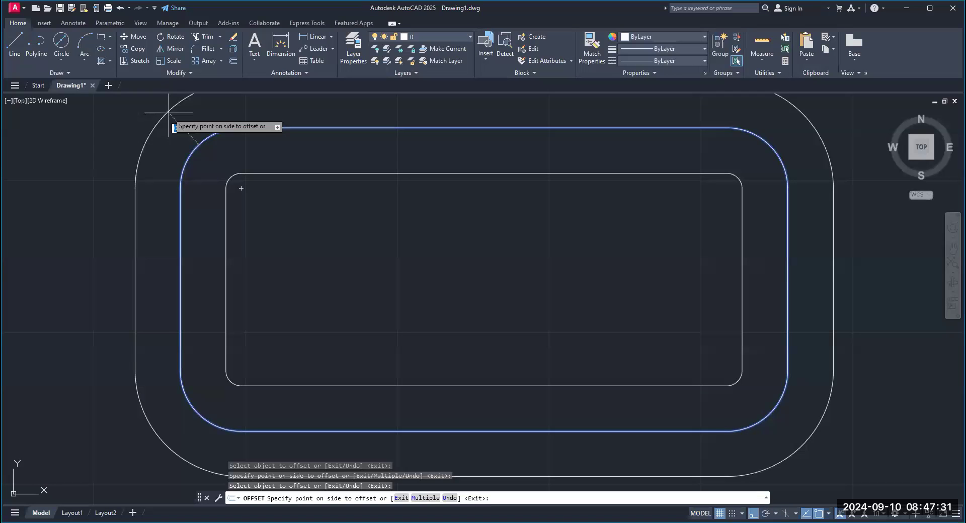
{"action": "key", "text": "Escape"}
Draw a horizontal line 5 units long in the empty area to the right of the nested rectangles
{"action": "scroll", "coordinate": [216, 281], "scroll_direction": "down", "scroll_amount": 2}
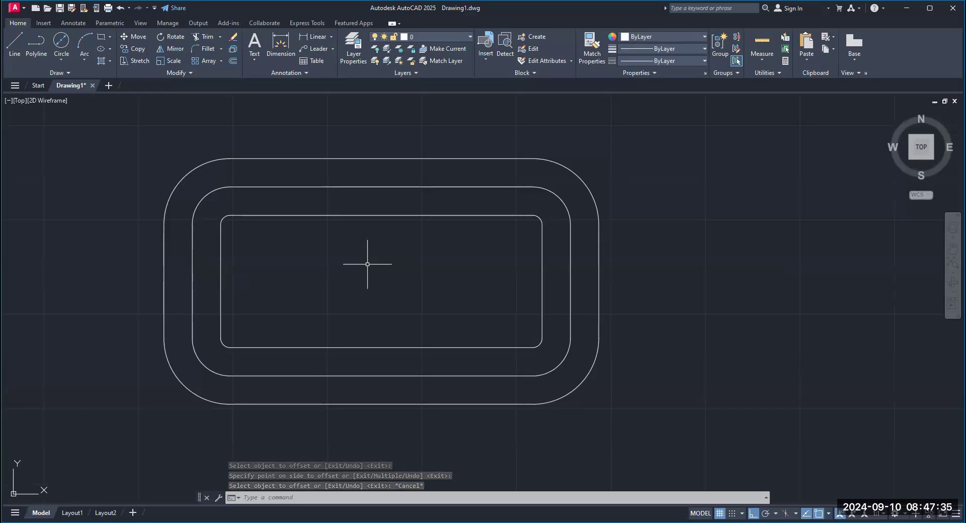
{"action": "scroll", "coordinate": [560, 196], "scroll_direction": "down", "scroll_amount": 2}
{"action": "middle_click_drag", "start_coordinate": [559, 203], "coordinate": [323, 204]}
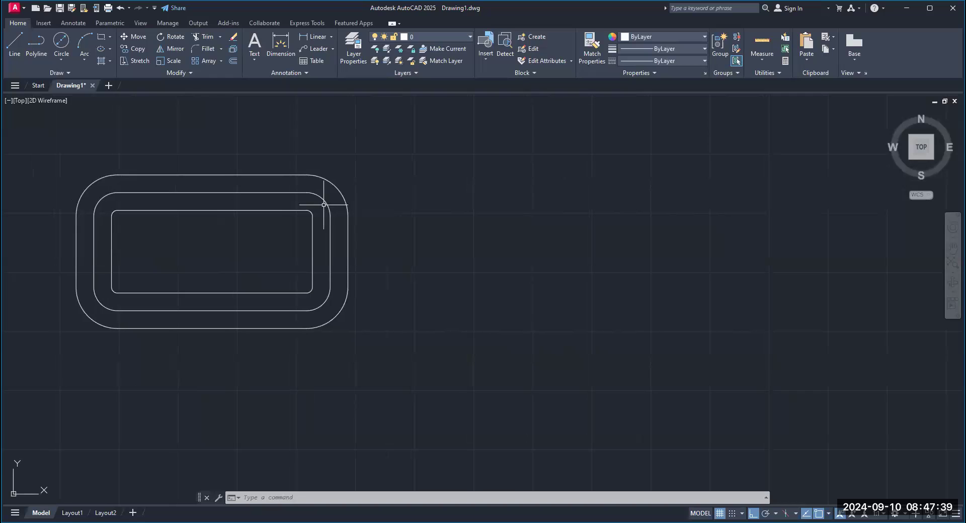
{"action": "left_click", "coordinate": [15, 60]}
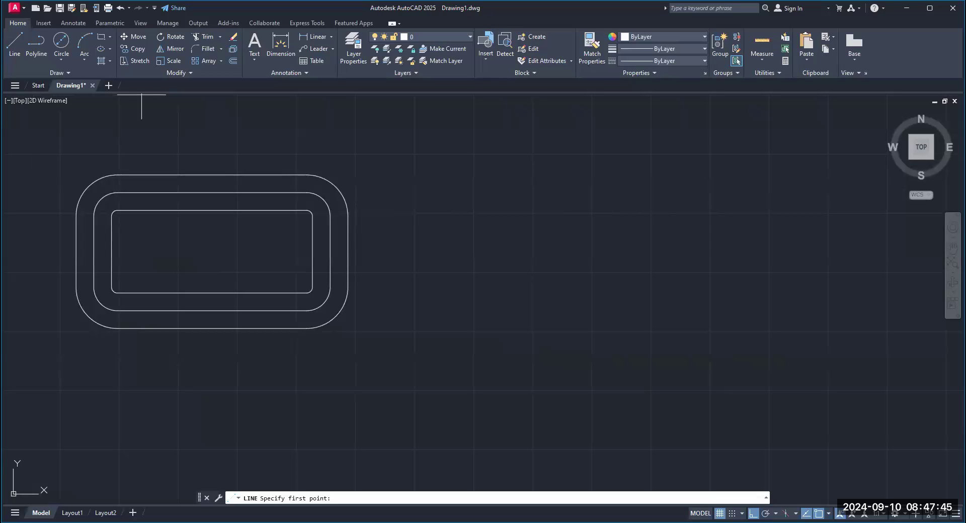
{"action": "left_click", "coordinate": [474, 152]}
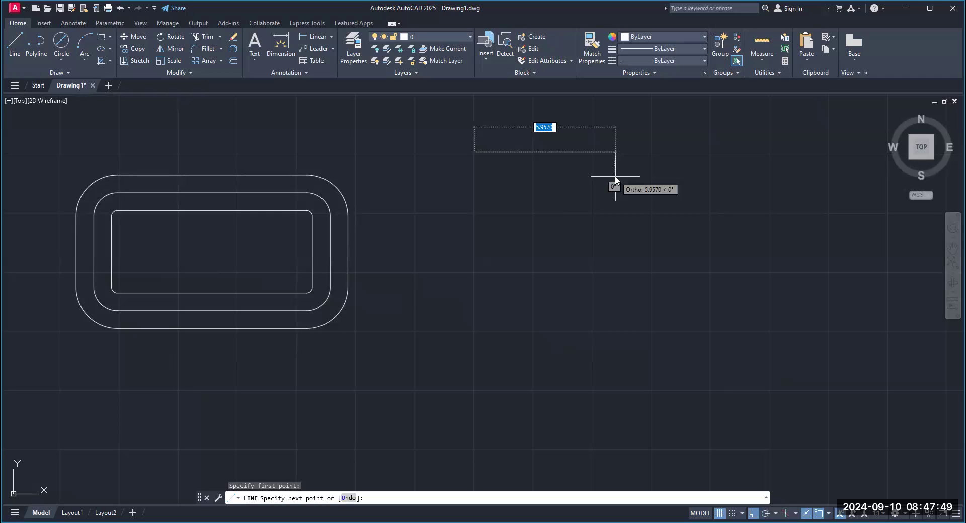
{"action": "type", "text": "5"}
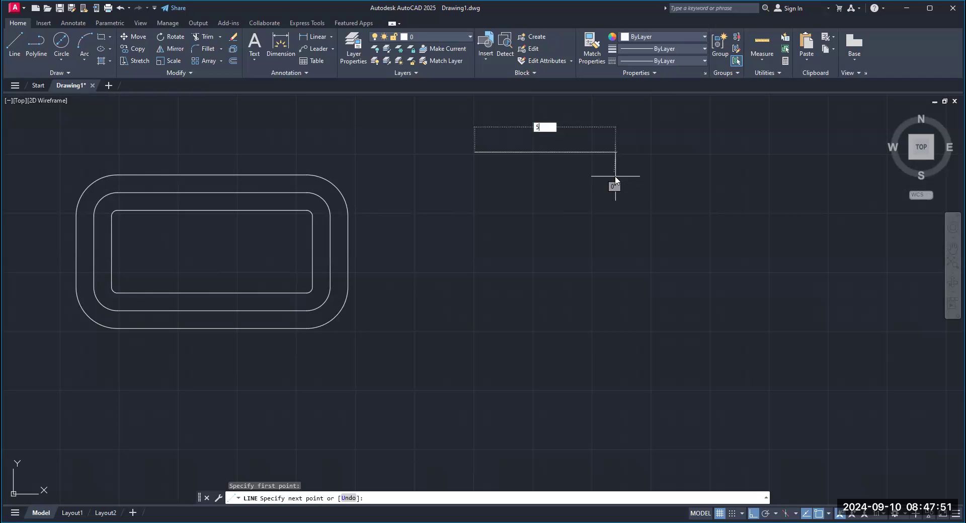
{"action": "key", "text": "Tab"}
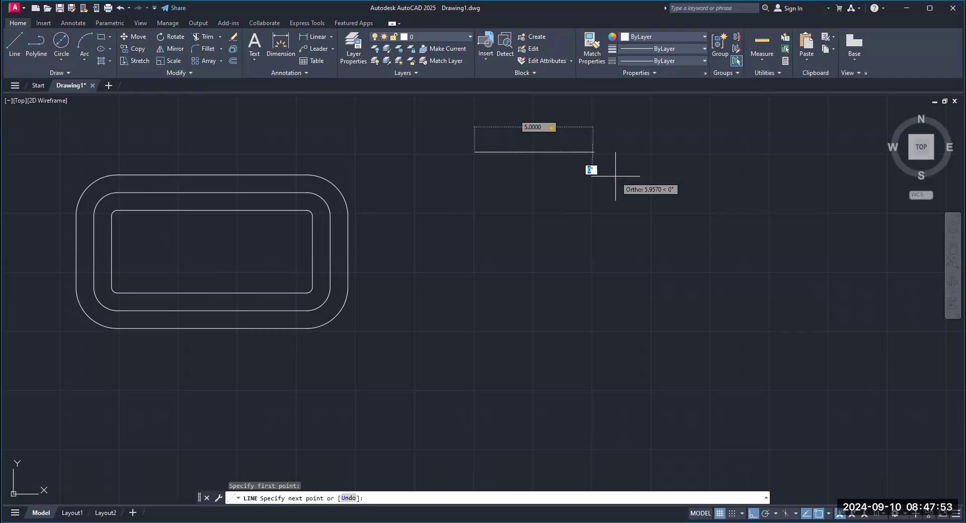
{"action": "key", "text": "Return"}
{"action": "key", "text": "Return"}
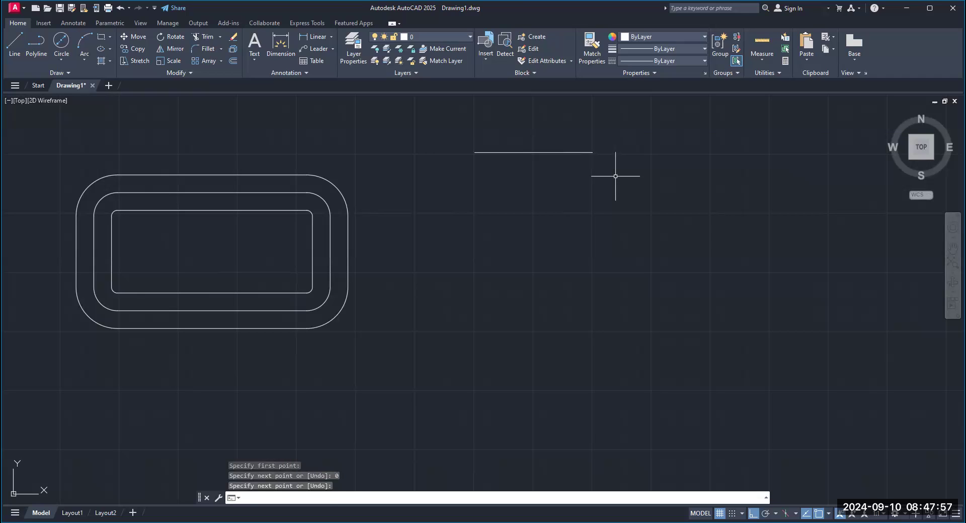
{"action": "key", "text": "Return"}
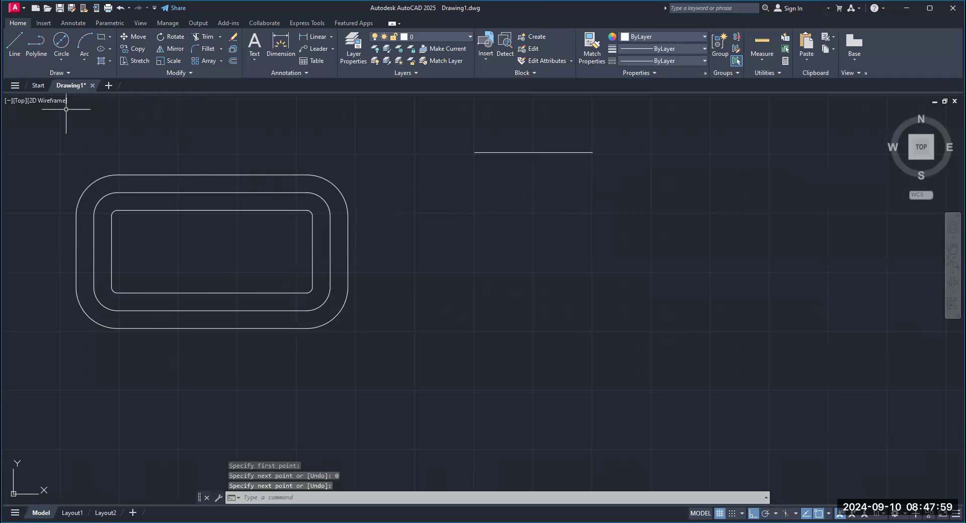
Offset the horizontal line downward repeatedly by 0.5 to build a stack of 15 evenly spaced parallel lines
{"action": "left_click", "coordinate": [232, 61]}
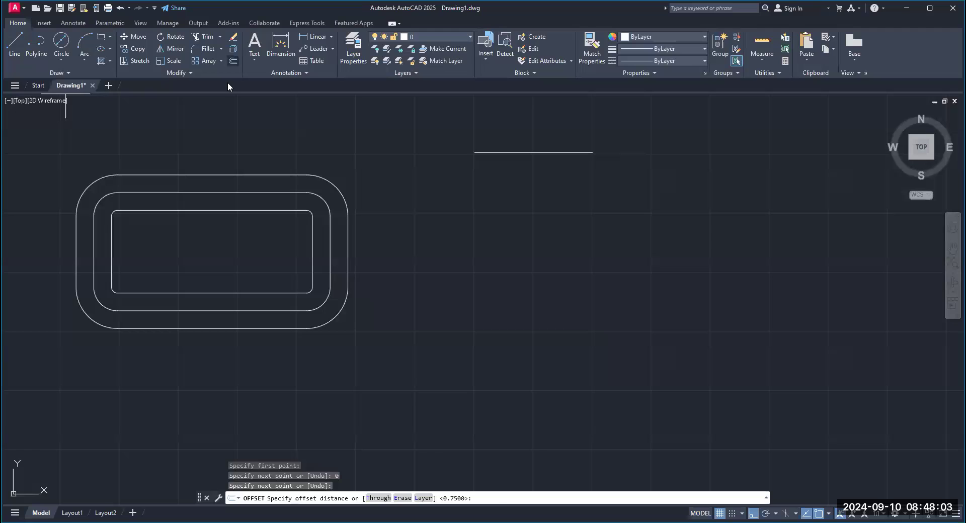
{"action": "key", "text": "Escape"}
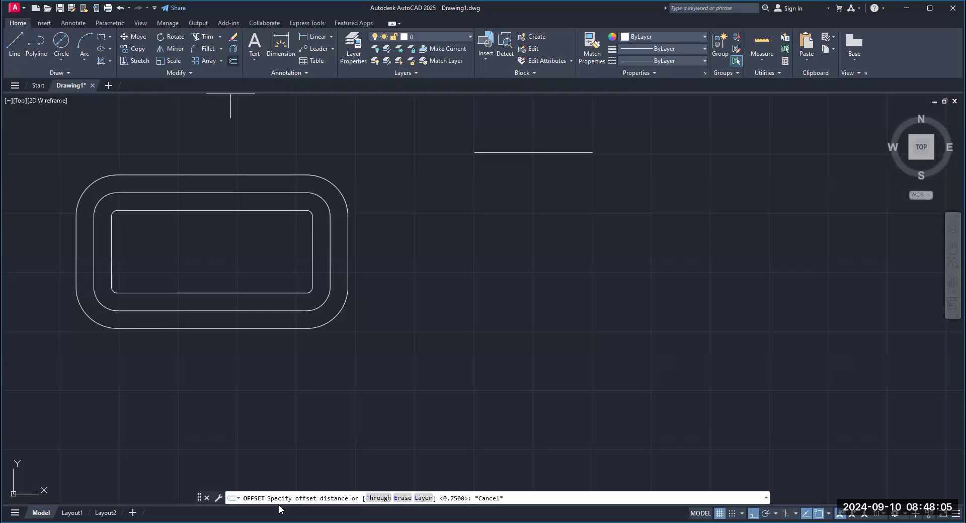
{"action": "key", "text": "Return"}
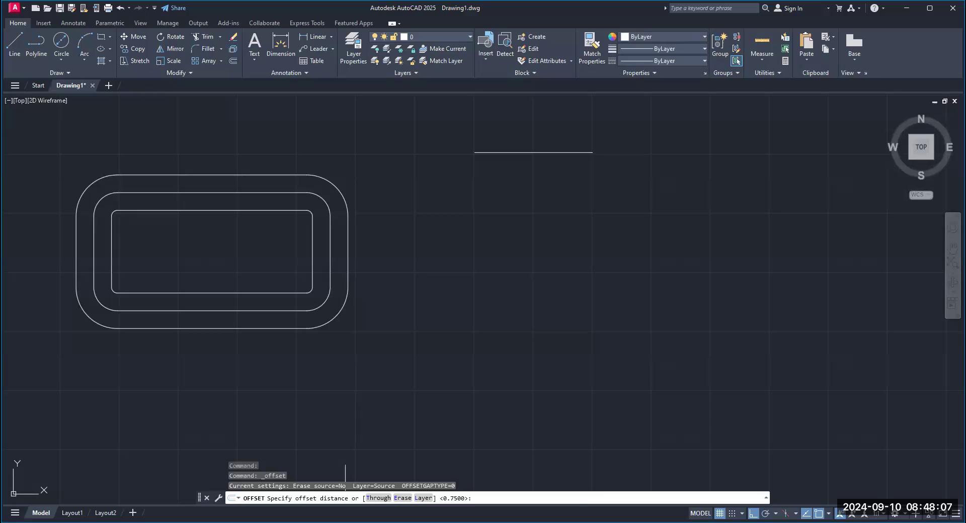
{"action": "type", "text": ".5"}
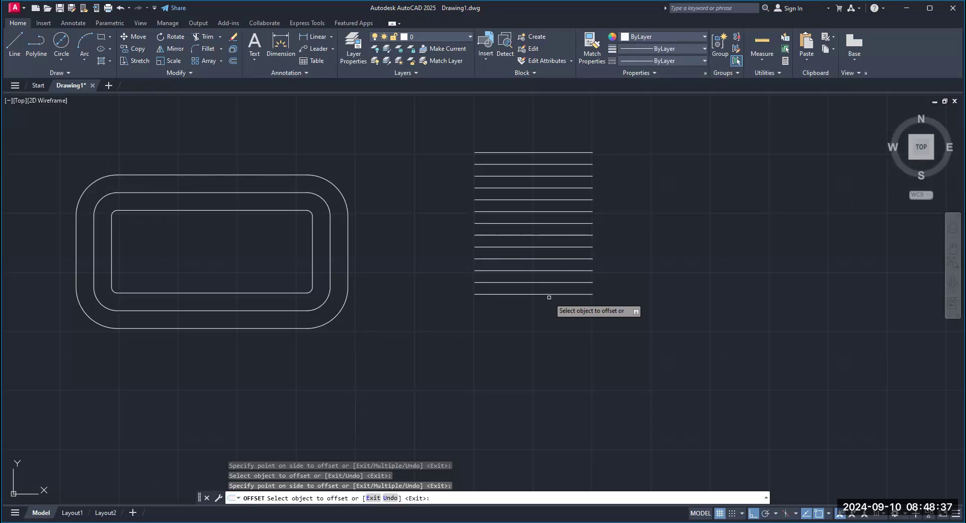
{"action": "left_click", "coordinate": [549, 295]}
{"action": "left_click", "coordinate": [551, 306]}
{"action": "left_click", "coordinate": [553, 306]}
{"action": "left_click", "coordinate": [558, 322]}
{"action": "key", "text": "Escape"}
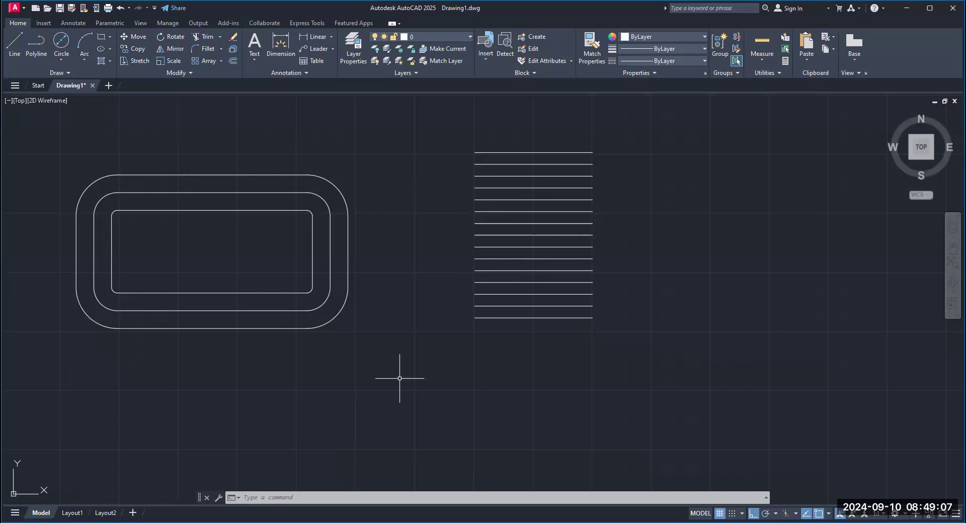
Try scaling the three nested rounded rectangles by 0.5 about the centre of the upper-left corner arcs, and undo the scaling
{"action": "left_click", "coordinate": [169, 65]}
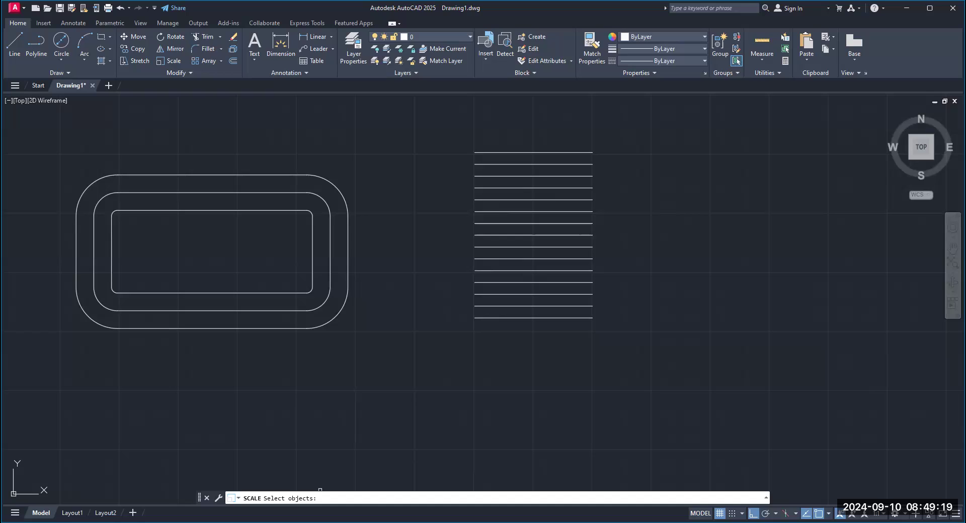
{"action": "left_click", "coordinate": [52, 147]}
{"action": "left_click", "coordinate": [372, 357]}
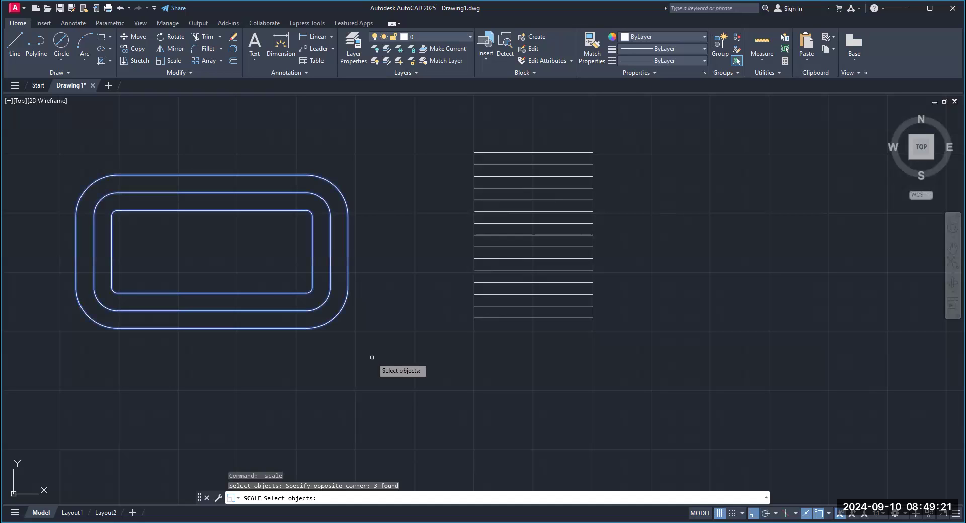
{"action": "key", "text": "Return"}
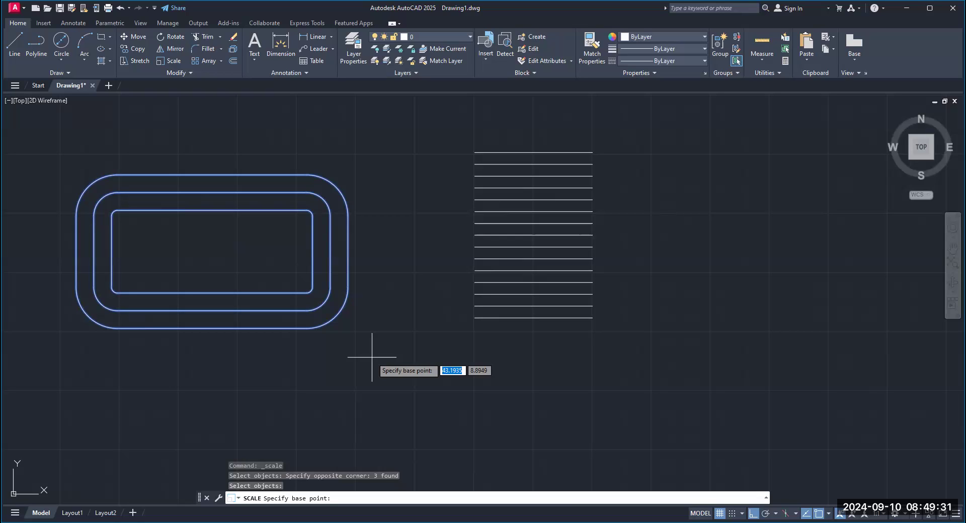
{"action": "left_click", "coordinate": [118, 216]}
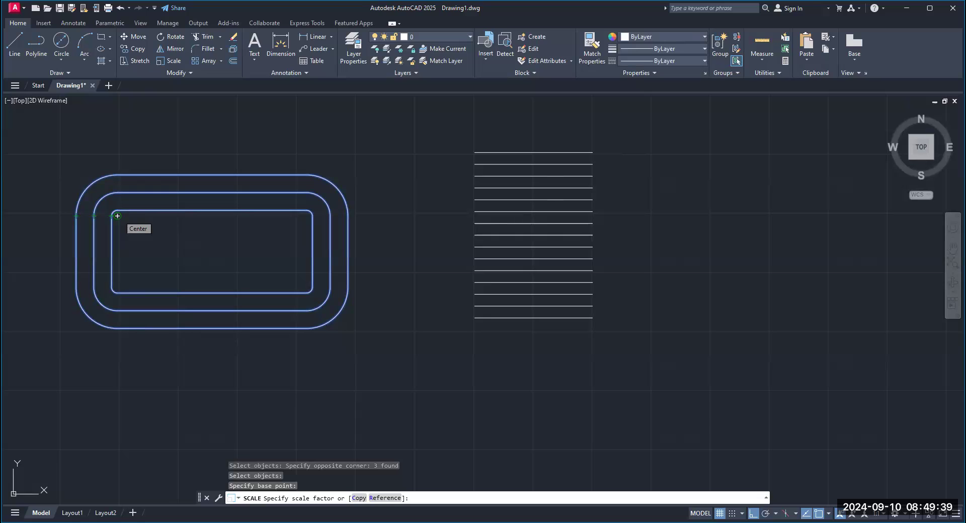
{"action": "type", "text": ".5"}
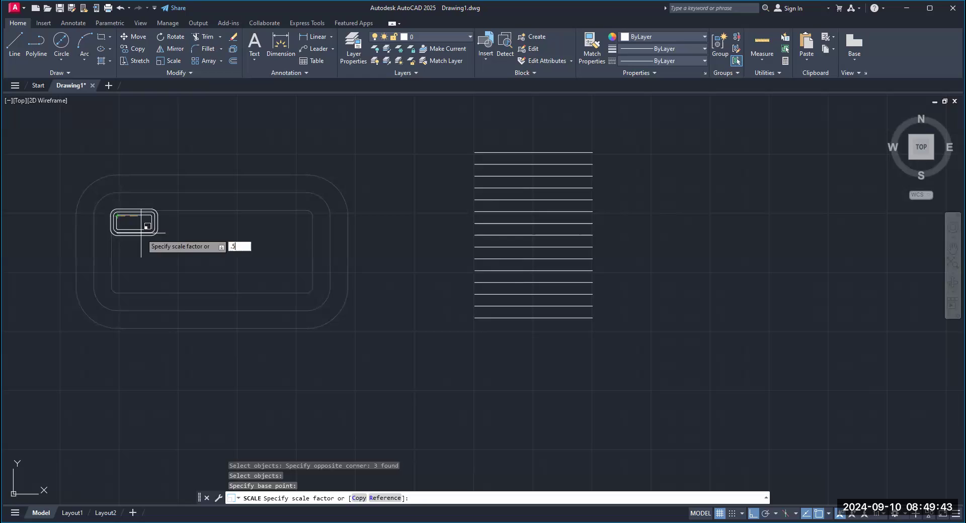
{"action": "key", "text": "Return"}
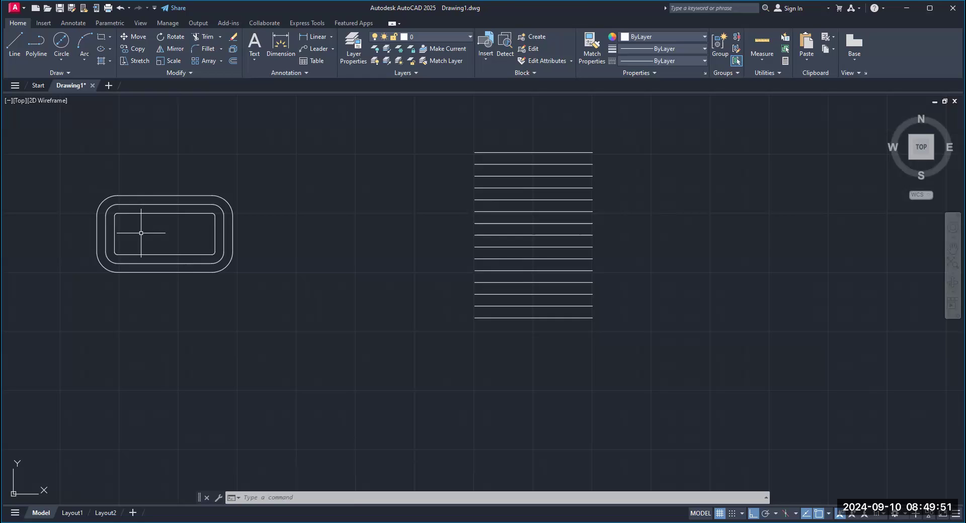
{"action": "left_click", "coordinate": [121, 9]}
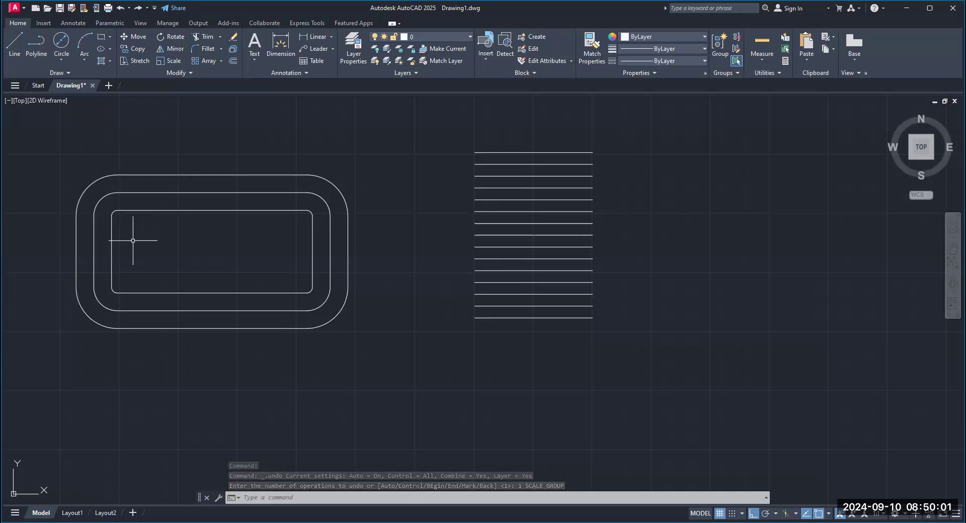
Scale the three nested rounded rectangles by a factor of 0.75 about the centre of the upper-left corner arcs
{"action": "type", "text": "sca"}
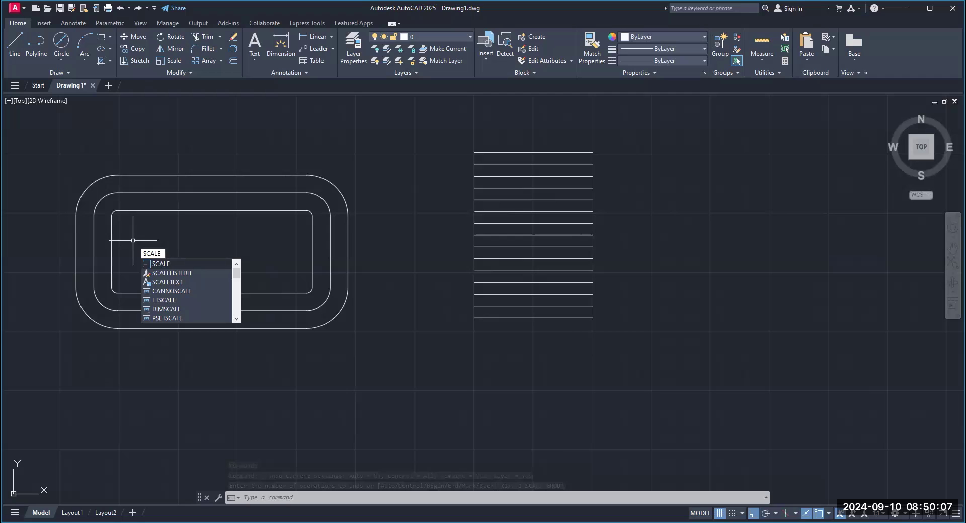
{"action": "key", "text": "Return"}
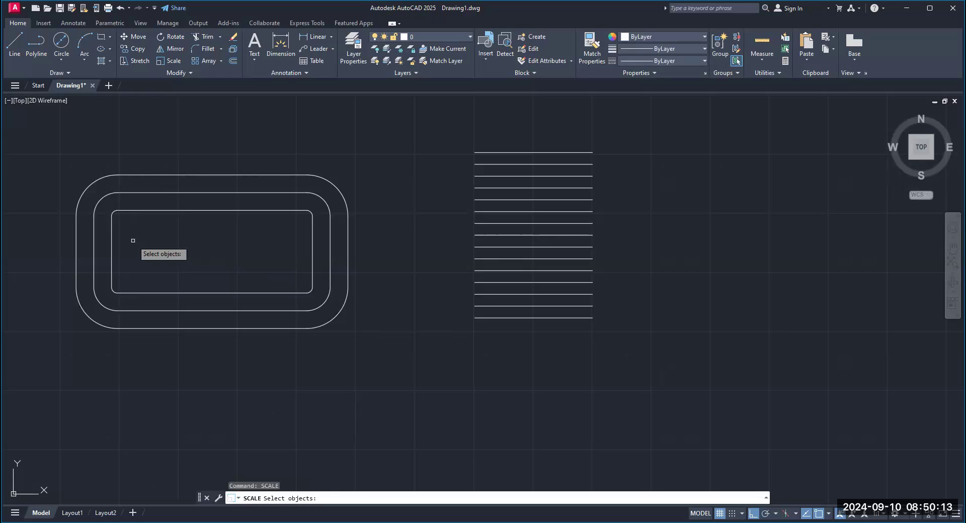
{"action": "left_click", "coordinate": [53, 152]}
{"action": "left_click", "coordinate": [372, 339]}
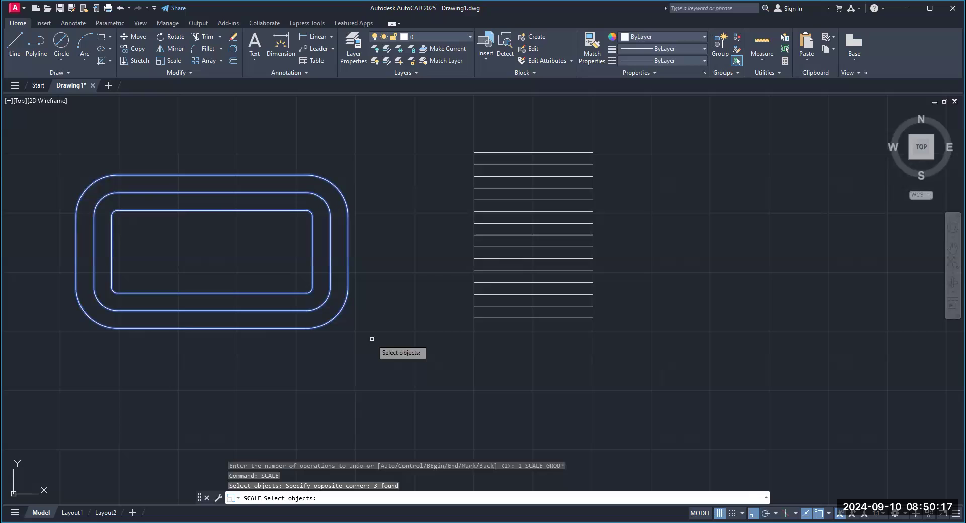
{"action": "key", "text": "Return"}
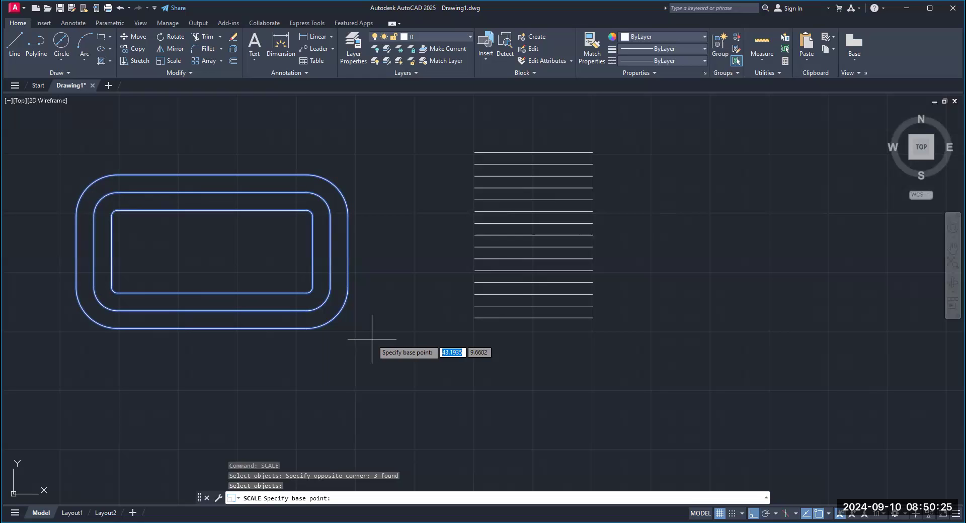
{"action": "left_click", "coordinate": [118, 216]}
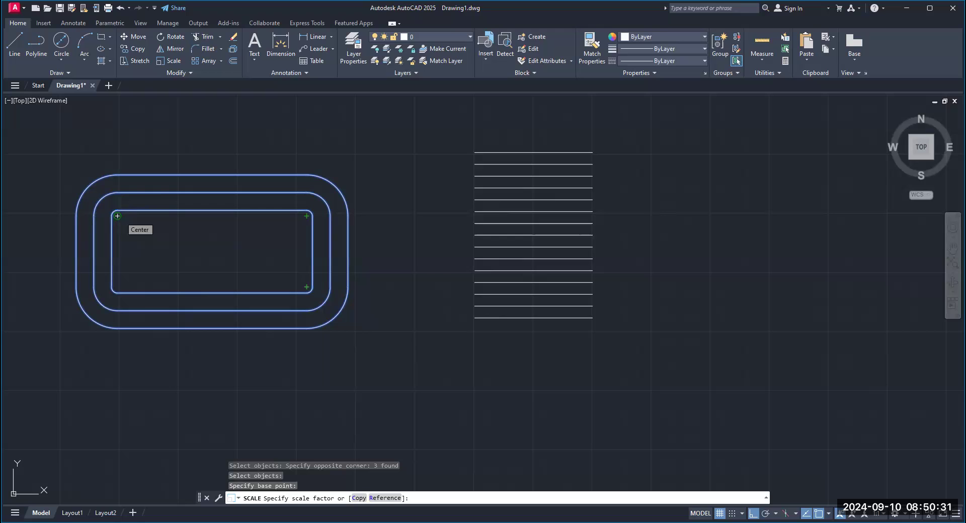
{"action": "type", "text": ".75"}
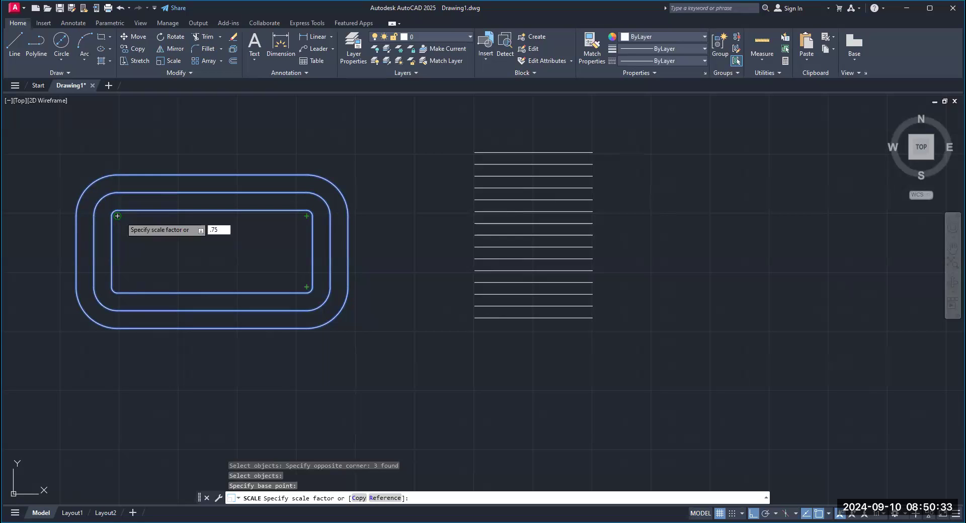
{"action": "key", "text": "Return"}
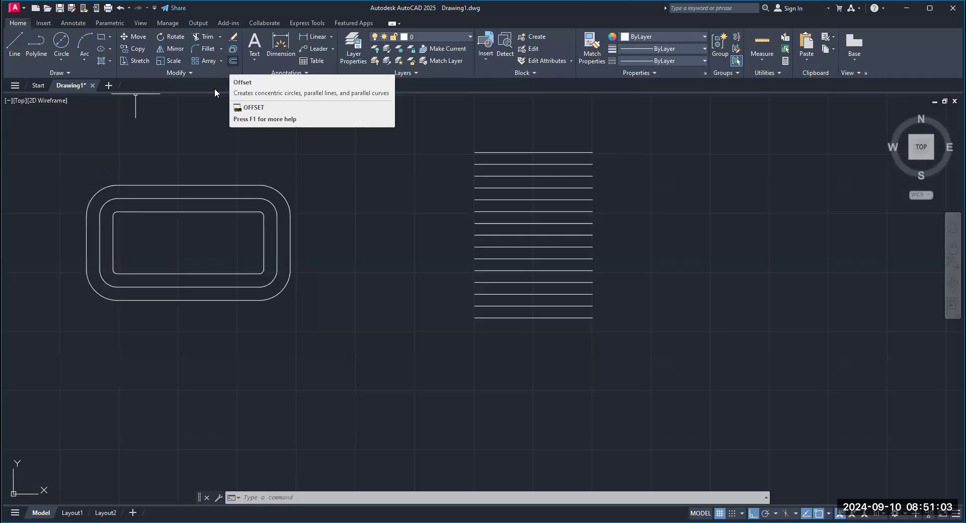
Erase the whole stack of parallel horizontal lines beside the nested rectangles
{"action": "type", "text": "e"}
{"action": "key", "text": "Return"}
{"action": "left_click", "coordinate": [430, 130]}
{"action": "left_click", "coordinate": [674, 359]}
{"action": "key", "text": "Return"}
Use Quick measure to get the area and perimeter of the band between the outer and middle rounded rectangles
{"action": "scroll", "coordinate": [478, 286], "scroll_direction": "down", "scroll_amount": 6}
{"action": "mouse_move", "coordinate": [410, 317]}
{"action": "middle_mouse_down"}
{"action": "mouse_move", "coordinate": [376, 243]}
{"action": "mouse_move", "coordinate": [320, 219]}
{"action": "mouse_move", "coordinate": [324, 227]}
{"action": "middle_mouse_up"}
{"action": "scroll", "coordinate": [321, 219], "scroll_direction": "up", "scroll_amount": 2}
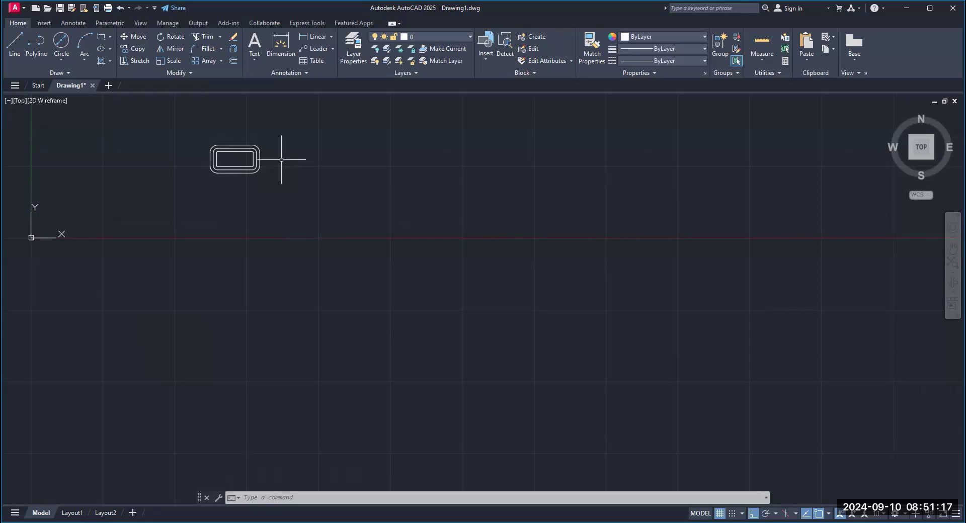
{"action": "scroll", "coordinate": [281, 160], "scroll_direction": "up", "scroll_amount": 2}
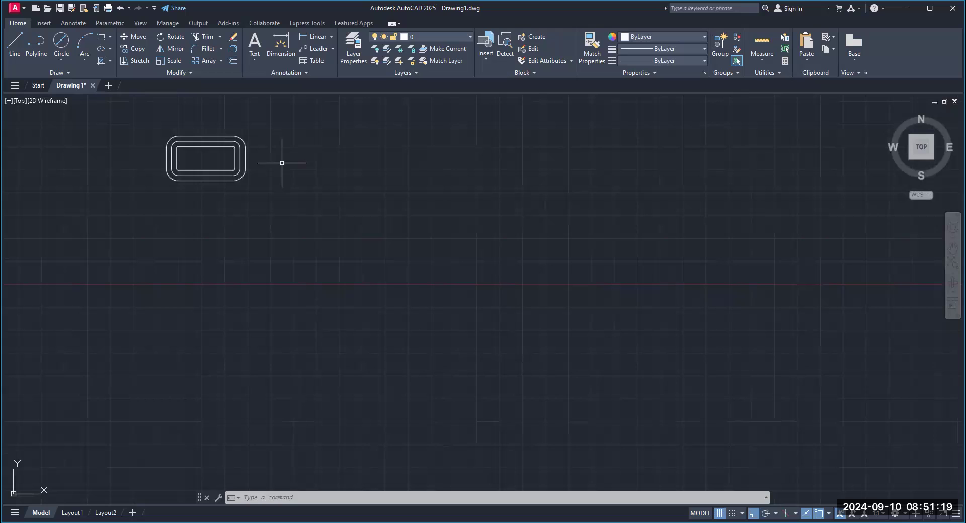
{"action": "left_click", "coordinate": [764, 59]}
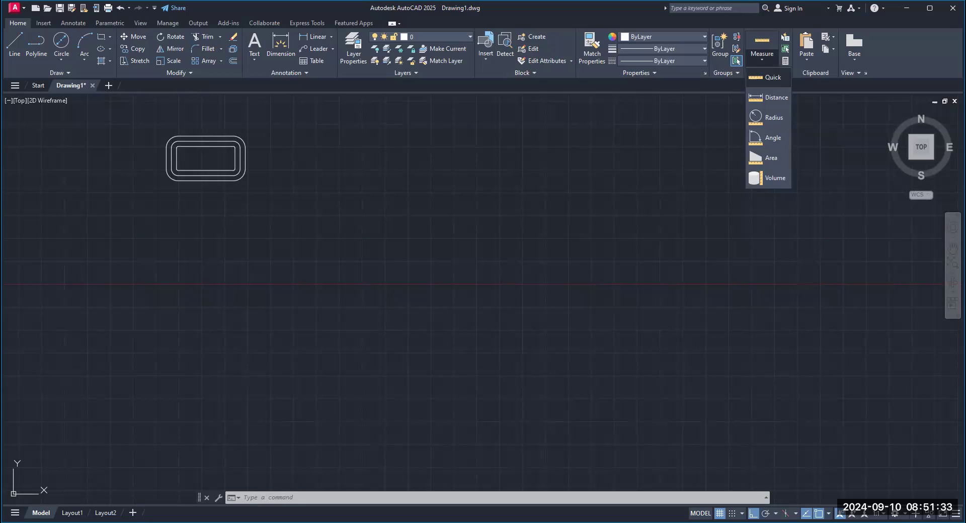
{"action": "left_click", "coordinate": [769, 77]}
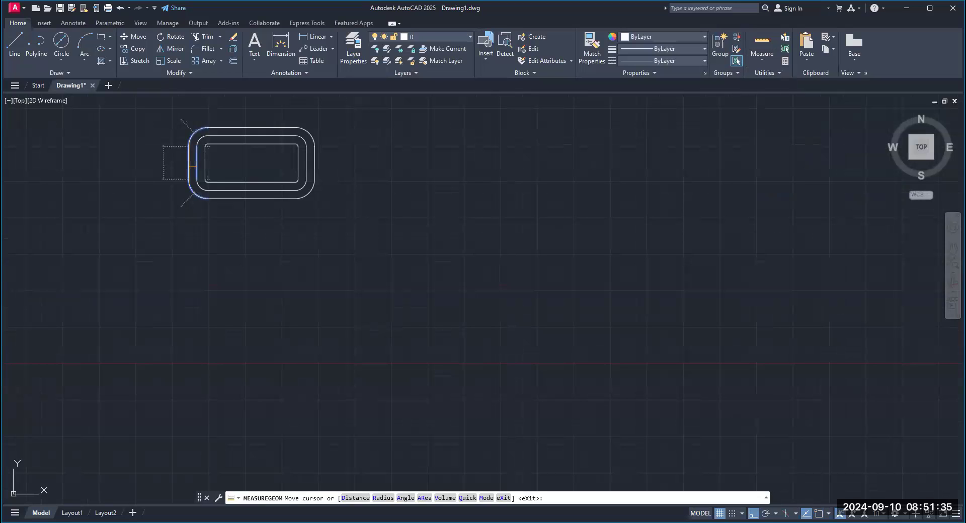
{"action": "left_click", "coordinate": [310, 166]}
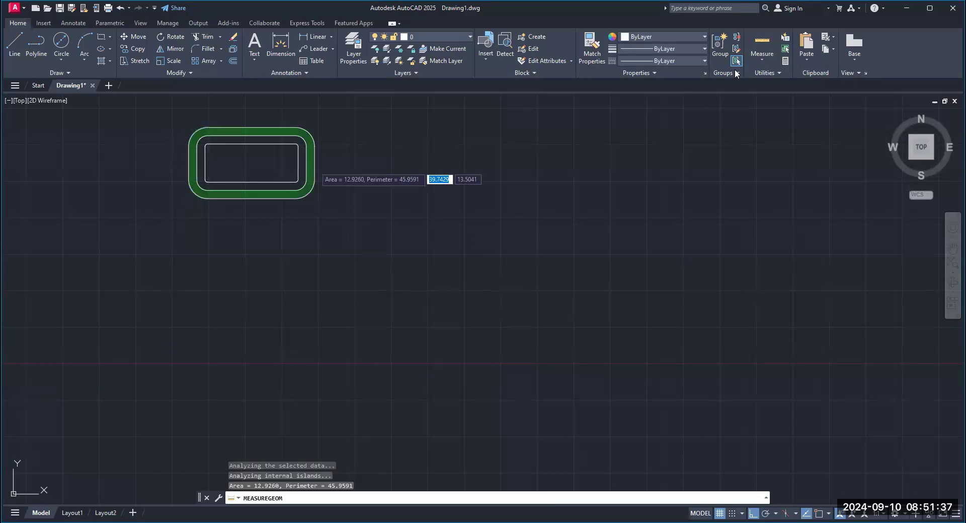
Measure the overall horizontal width of the outermost rounded rectangle with the Distance tool
{"action": "left_click", "coordinate": [760, 57]}
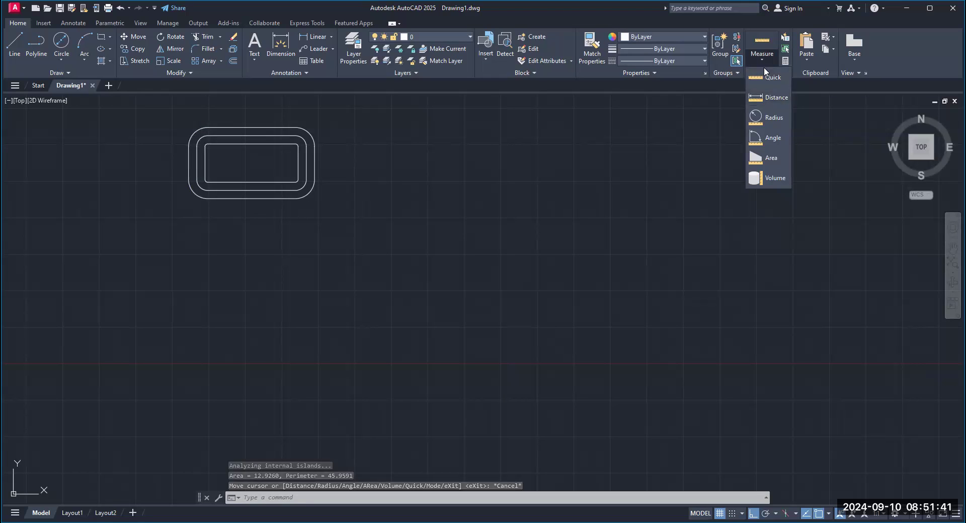
{"action": "left_click", "coordinate": [767, 98]}
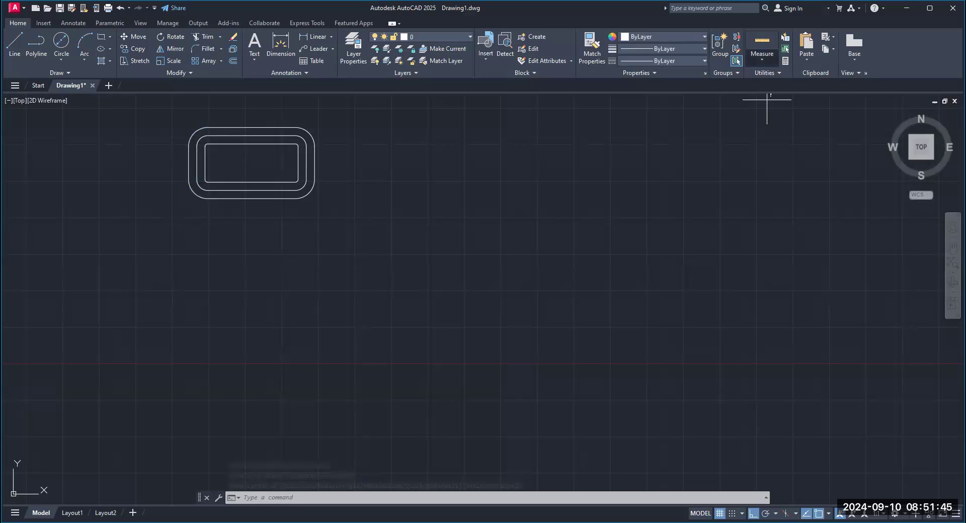
{"action": "left_click", "coordinate": [314, 184]}
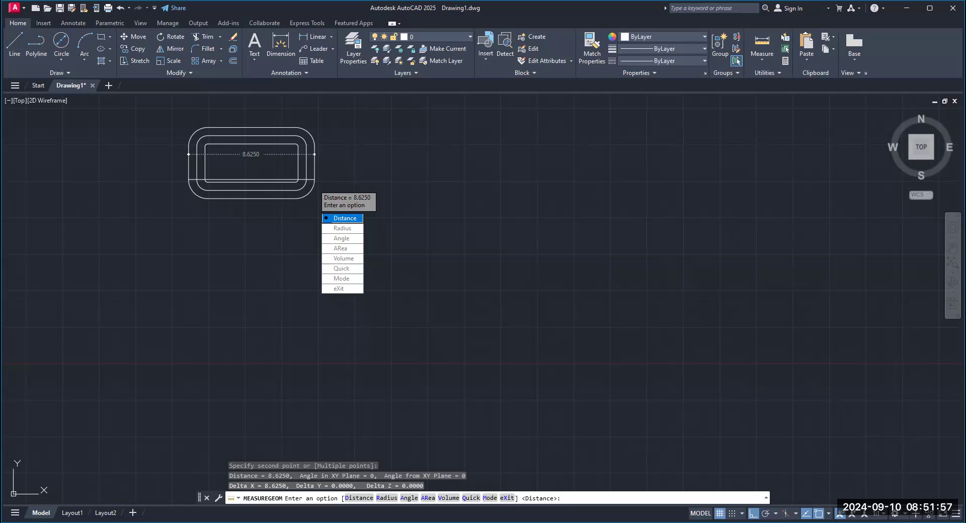
{"action": "key", "text": "Escape"}
Create a rectangular array from the three nested rounded rectangles
{"action": "mouse_move", "coordinate": [270, 226]}
{"action": "middle_mouse_down"}
{"action": "mouse_move", "coordinate": [239, 264]}
{"action": "mouse_move", "coordinate": [221, 236]}
{"action": "middle_mouse_up"}
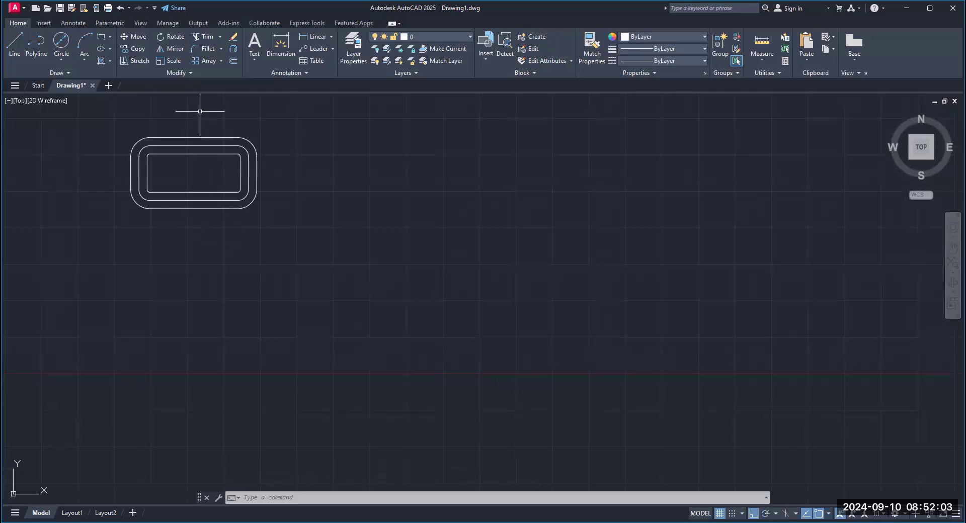
{"action": "left_click", "coordinate": [220, 60]}
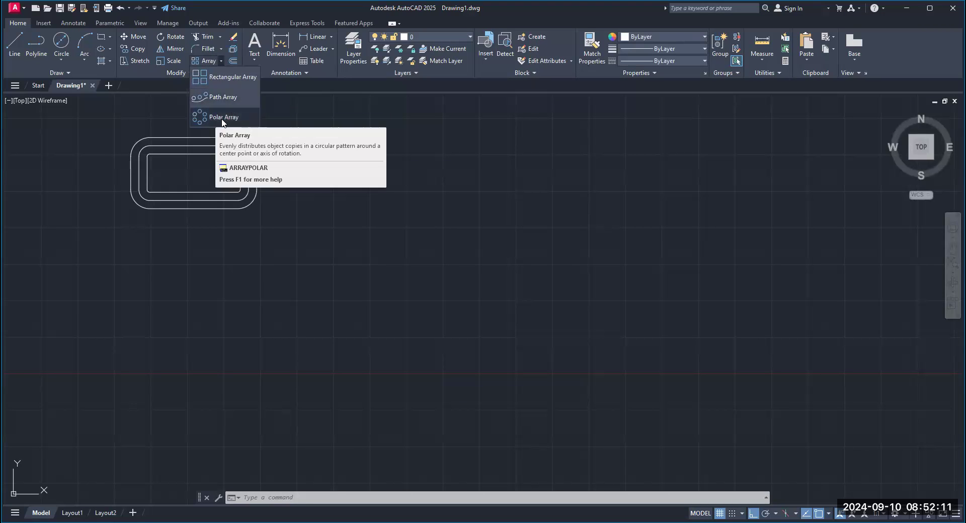
{"action": "left_click", "coordinate": [227, 78]}
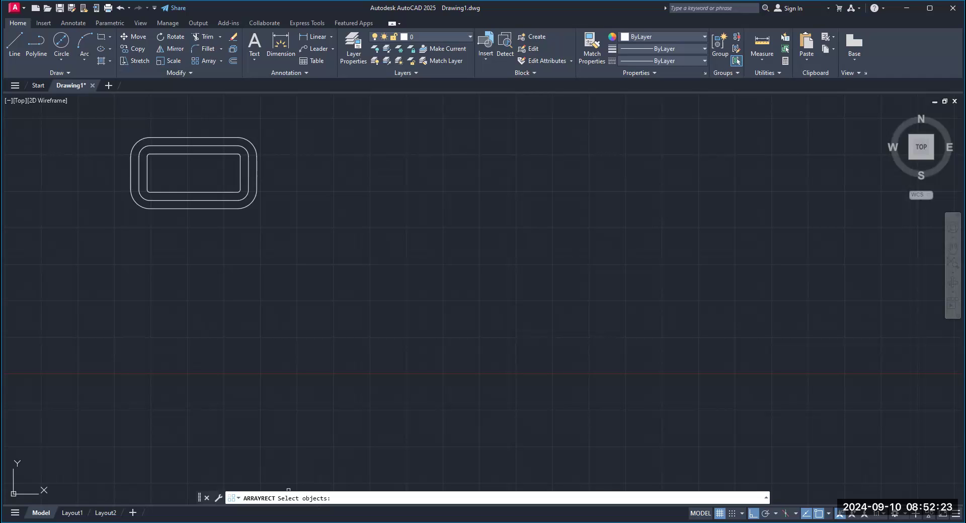
{"action": "left_click", "coordinate": [116, 119]}
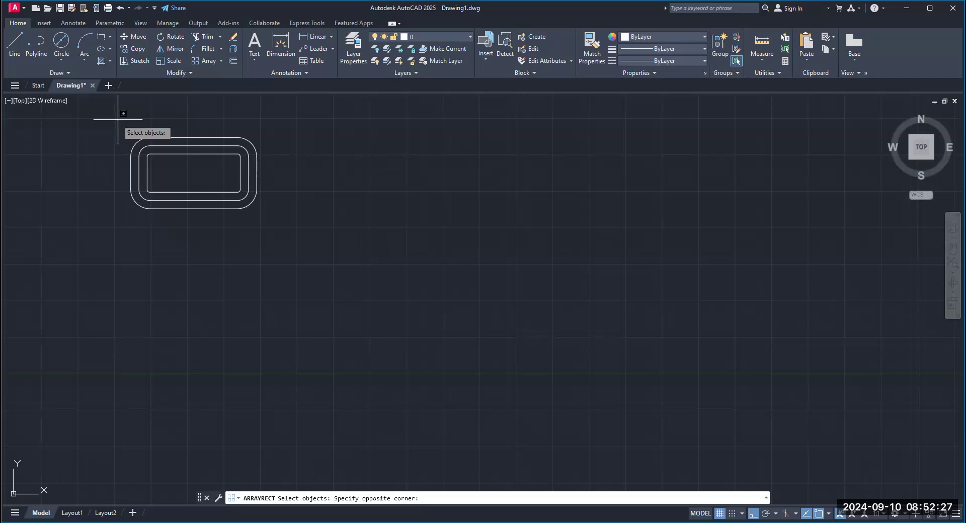
{"action": "left_click", "coordinate": [270, 236]}
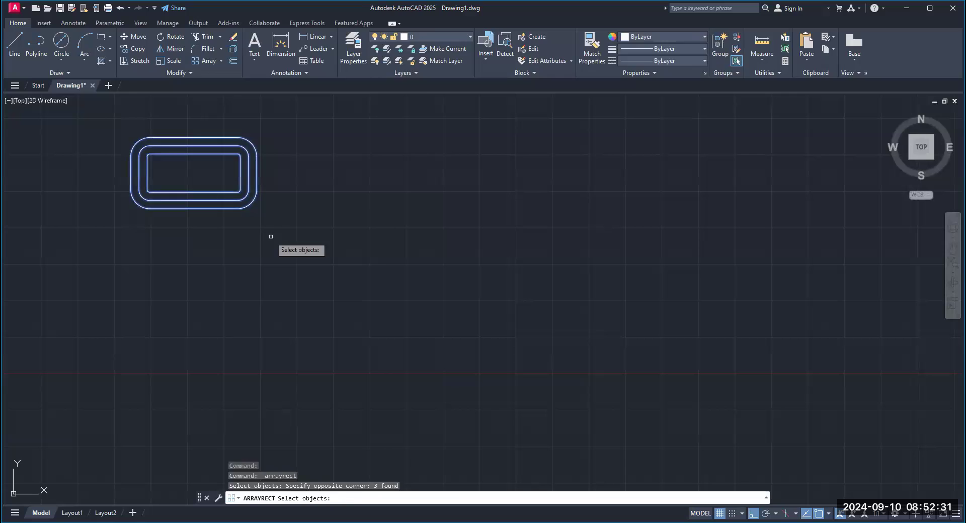
{"action": "key", "text": "Return"}
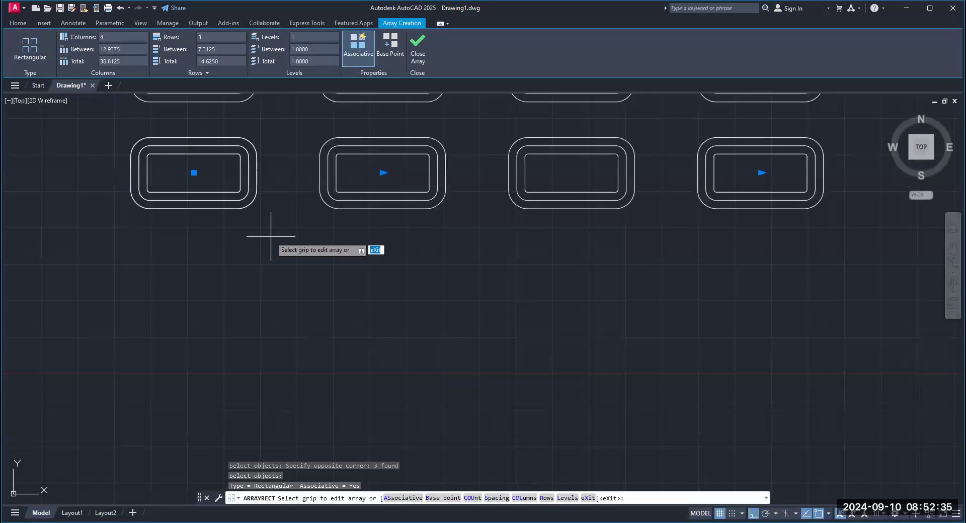
Set the array to 10 columns with a spacing of 14 between them
{"action": "scroll", "coordinate": [271, 237], "scroll_direction": "down", "scroll_amount": 3}
{"action": "middle_click_drag", "start_coordinate": [286, 163], "coordinate": [316, 260]}
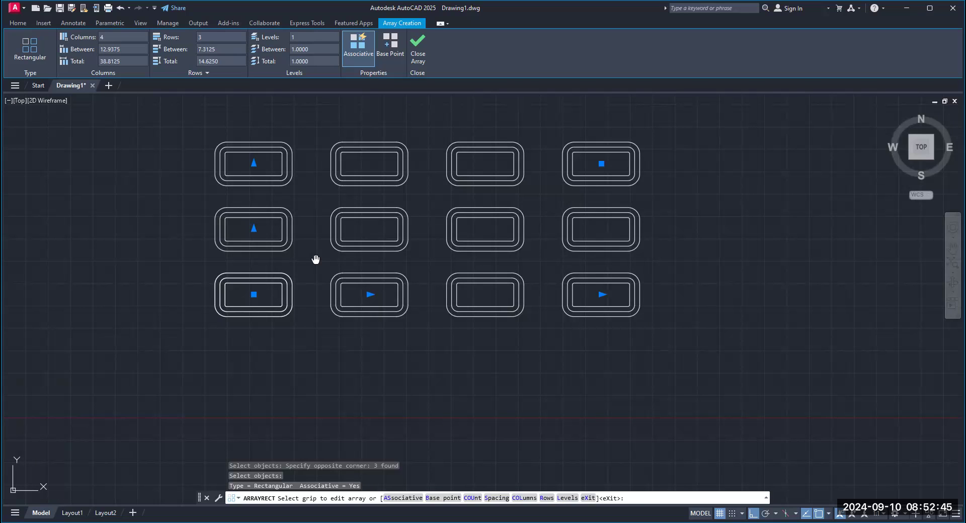
{"action": "middle_click_drag", "start_coordinate": [316, 259], "coordinate": [311, 267]}
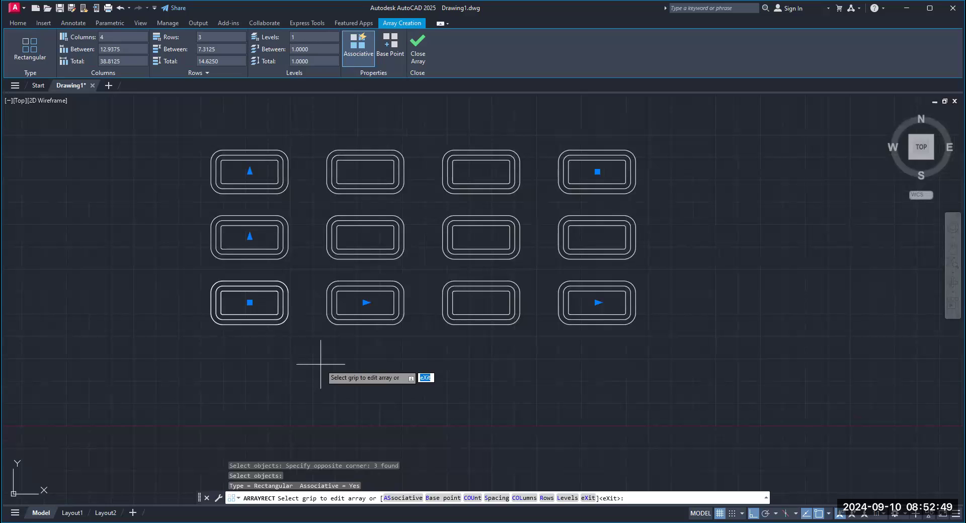
{"action": "left_click", "coordinate": [119, 37]}
{"action": "key", "text": "BackSpace"}
{"action": "type", "text": "10"}
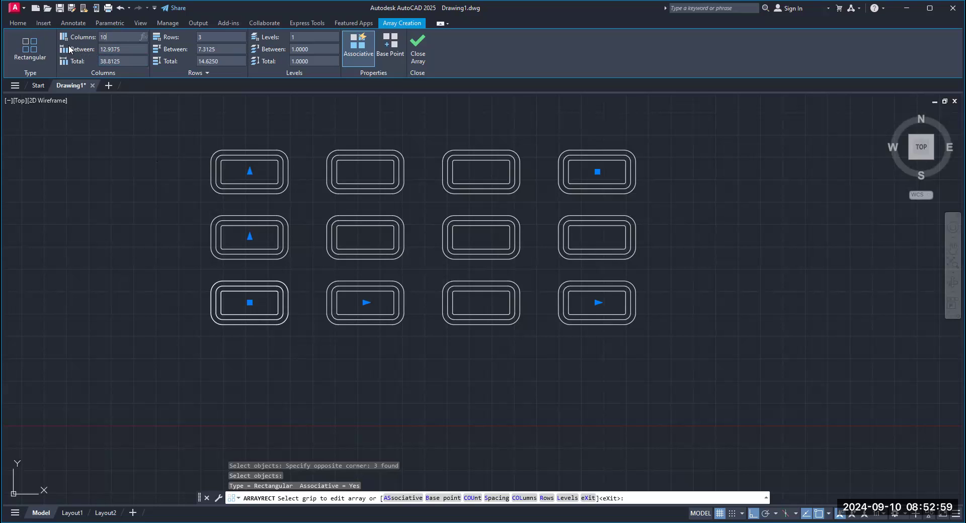
{"action": "left_click", "coordinate": [129, 50]}
{"action": "key", "text": "BackSpace"}
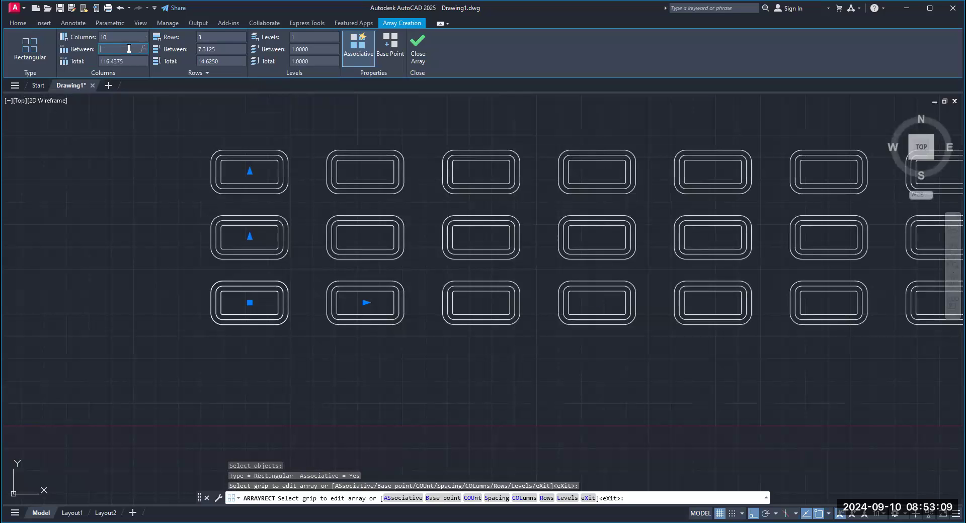
{"action": "type", "text": "14"}
Set the array to 10 rows with a spacing of 10 between them
{"action": "left_click", "coordinate": [217, 36]}
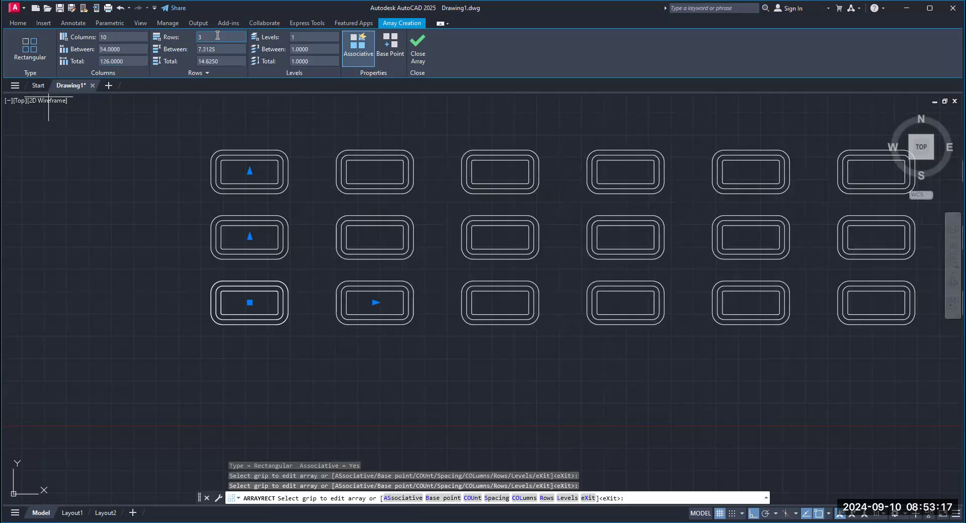
{"action": "left_click", "coordinate": [217, 35]}
{"action": "key", "text": "BackSpace"}
{"action": "left_click", "coordinate": [223, 49]}
{"action": "key", "text": "BackSpace"}
{"action": "type", "text": "10"}
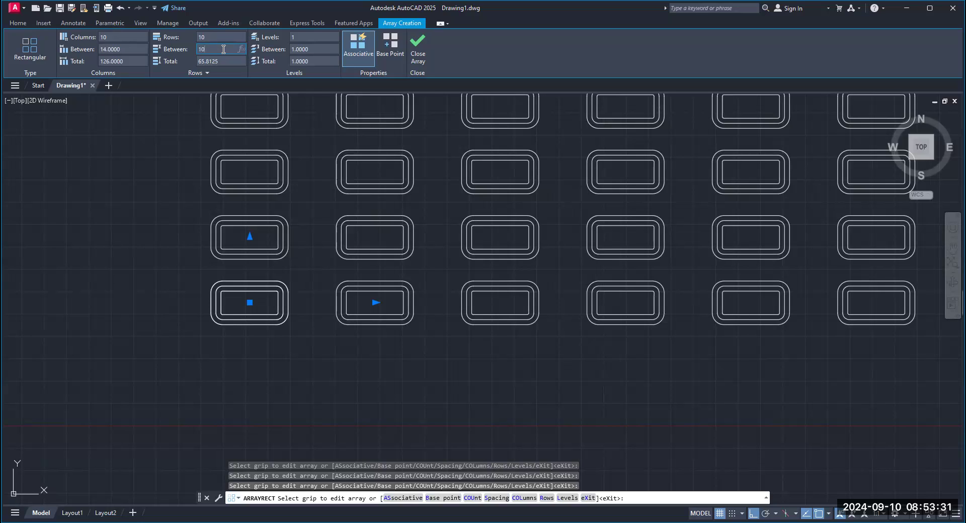
{"action": "key", "text": "Return"}
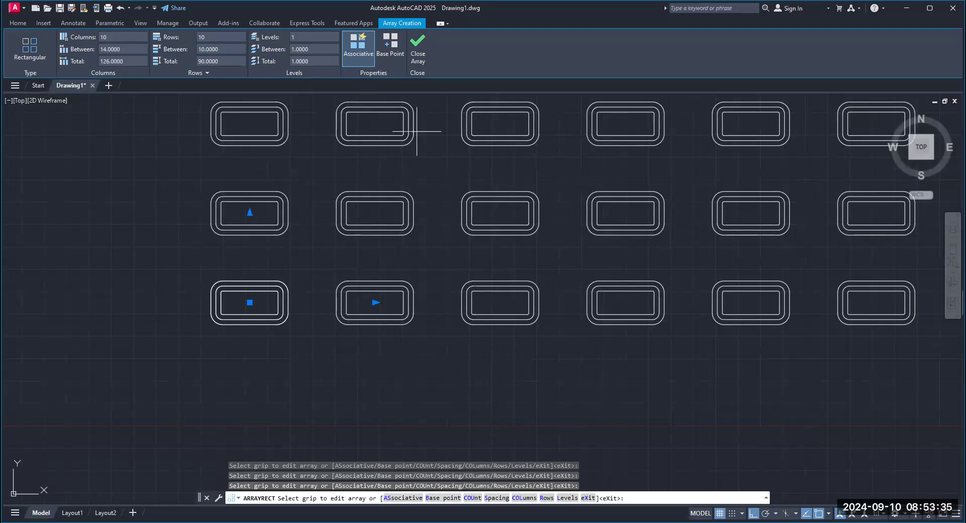
Check the full grid of nested rounded rectangles and finish creating the rectangular array
{"action": "scroll", "coordinate": [439, 207], "scroll_direction": "down", "scroll_amount": 1}
{"action": "scroll", "coordinate": [441, 206], "scroll_direction": "down", "scroll_amount": 1}
{"action": "middle_click_drag", "start_coordinate": [440, 207], "coordinate": [298, 394]}
{"action": "scroll", "coordinate": [356, 305], "scroll_direction": "down", "scroll_amount": 1}
{"action": "mouse_move", "coordinate": [356, 305]}
{"action": "middle_mouse_down"}
{"action": "mouse_move", "coordinate": [317, 286]}
{"action": "mouse_move", "coordinate": [265, 280]}
{"action": "middle_mouse_up"}
{"action": "scroll", "coordinate": [261, 286], "scroll_direction": "up", "scroll_amount": 2}
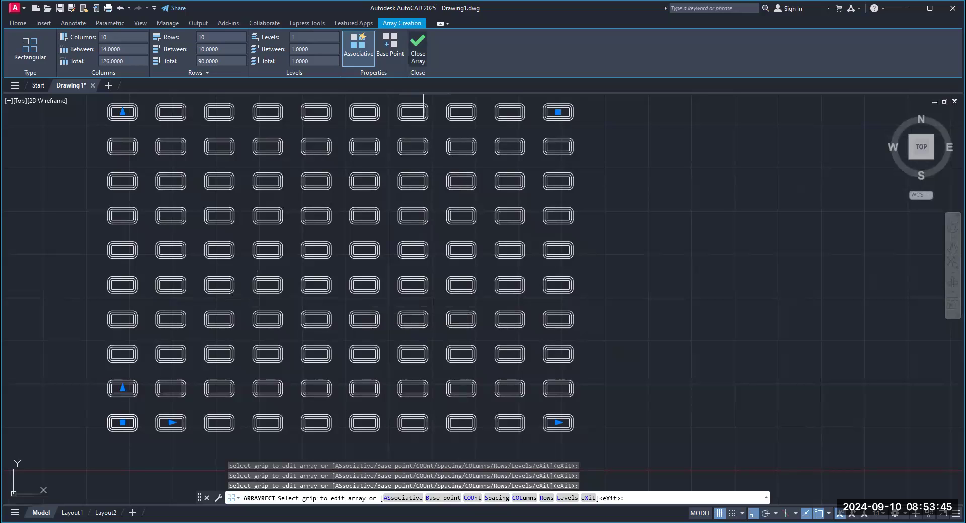
{"action": "left_click", "coordinate": [417, 56]}
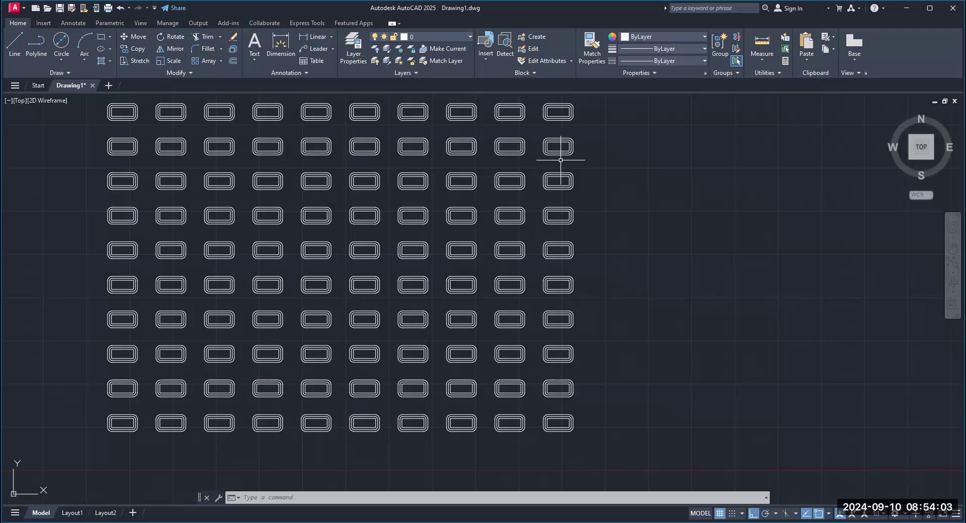
Erase the entire array of nested rounded rectangles from the drawing
{"action": "mouse_move", "coordinate": [289, 241]}
{"action": "middle_mouse_down"}
{"action": "mouse_move", "coordinate": [302, 248]}
{"action": "mouse_move", "coordinate": [267, 250]}
{"action": "middle_mouse_up"}
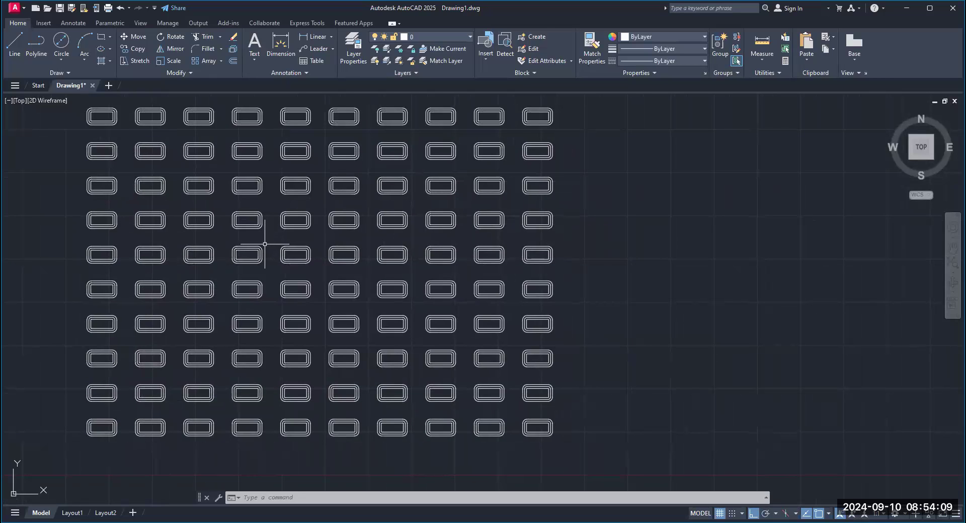
{"action": "scroll", "coordinate": [347, 229], "scroll_direction": "down", "scroll_amount": 2}
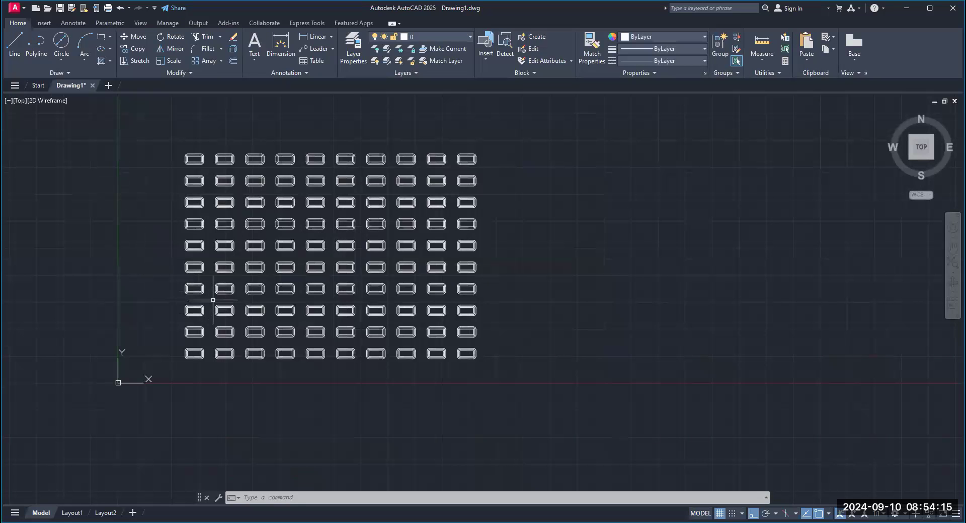
{"action": "scroll", "coordinate": [279, 291], "scroll_direction": "up", "scroll_amount": 2}
{"action": "scroll", "coordinate": [251, 309], "scroll_direction": "down", "scroll_amount": 3}
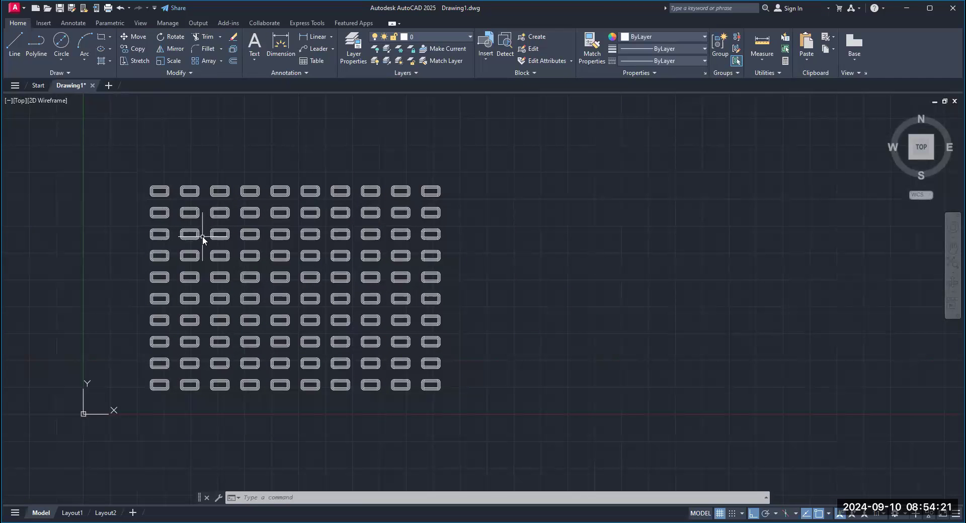
{"action": "type", "text": "E"}
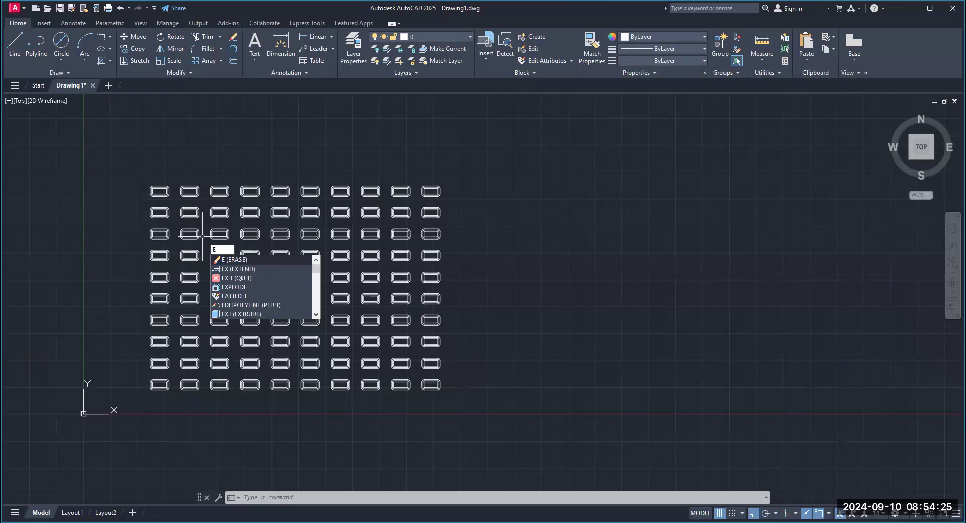
{"action": "key", "text": "Return"}
{"action": "left_click", "coordinate": [120, 156]}
{"action": "left_click", "coordinate": [531, 421]}
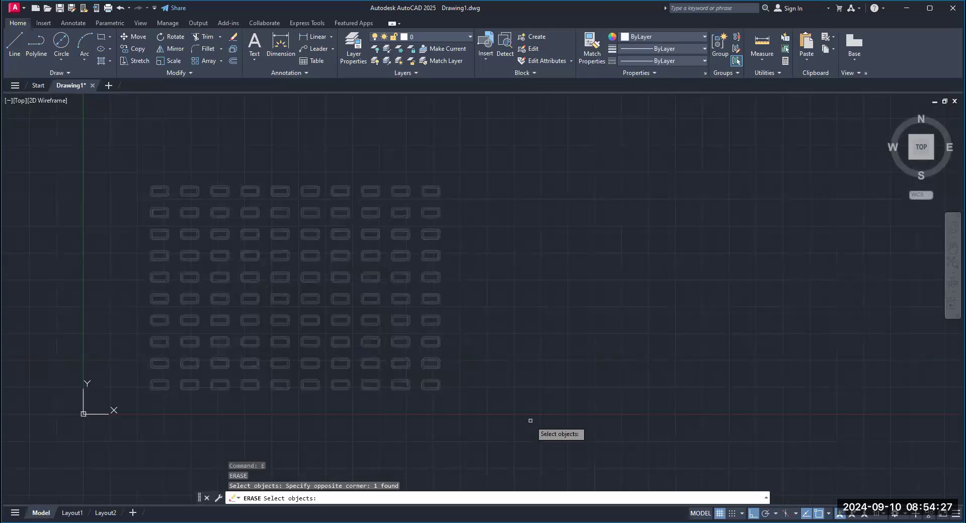
{"action": "key", "text": "Return"}
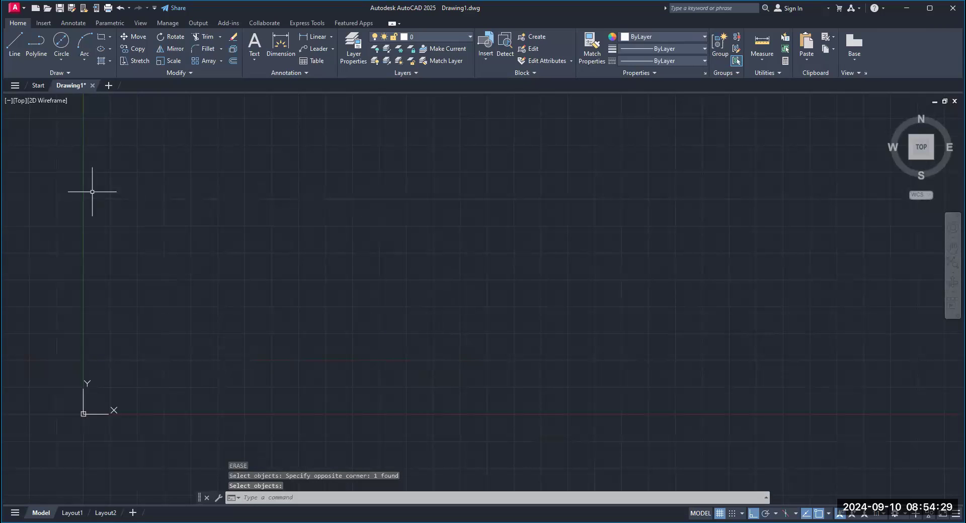
Draw a circle by centre and radius in the empty drawing area, with a radius of 3
{"action": "left_click", "coordinate": [63, 61]}
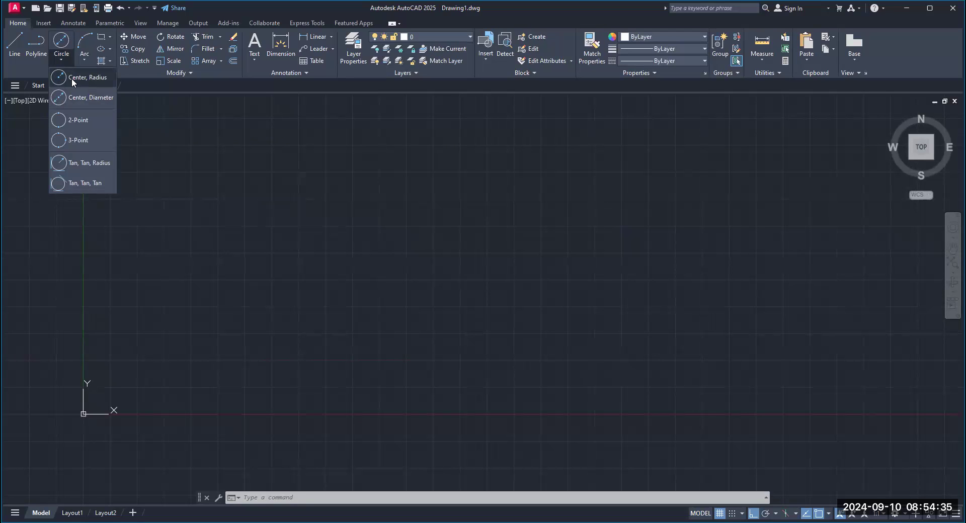
{"action": "left_click", "coordinate": [71, 77]}
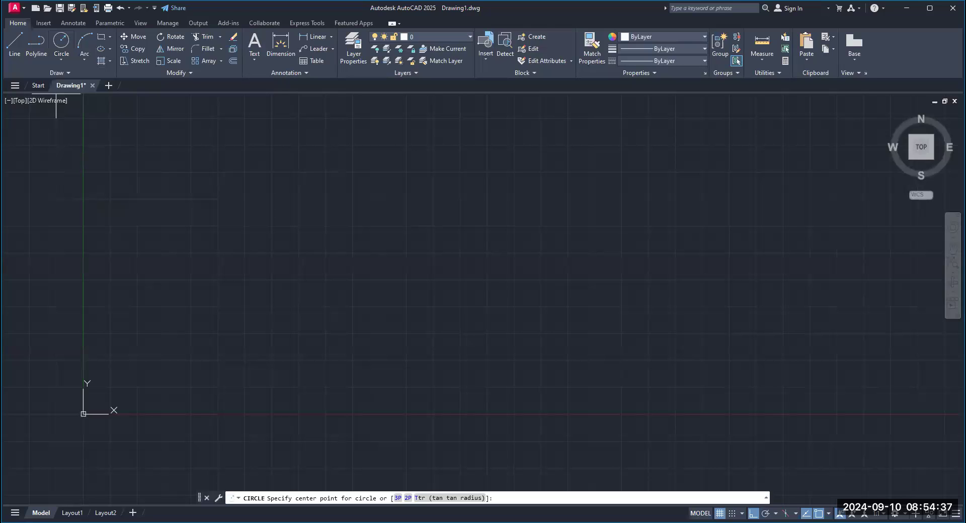
{"action": "left_click", "coordinate": [515, 228]}
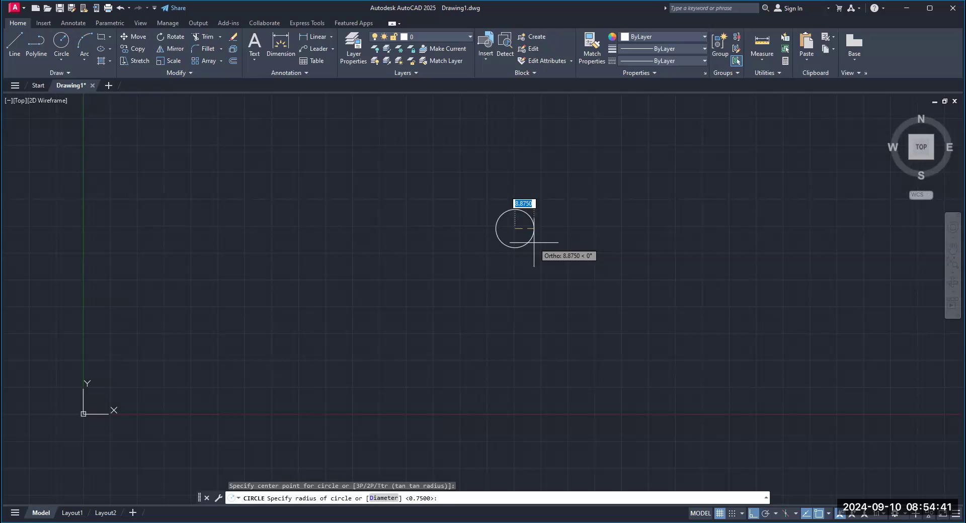
{"action": "type", "text": "3"}
{"action": "key", "text": "Return"}
{"action": "scroll", "coordinate": [579, 267], "scroll_direction": "up", "scroll_amount": 3}
{"action": "scroll", "coordinate": [504, 228], "scroll_direction": "up", "scroll_amount": 3}
{"action": "middle_click_drag", "start_coordinate": [504, 229], "coordinate": [470, 211]}
{"action": "scroll", "coordinate": [464, 212], "scroll_direction": "down", "scroll_amount": 2}
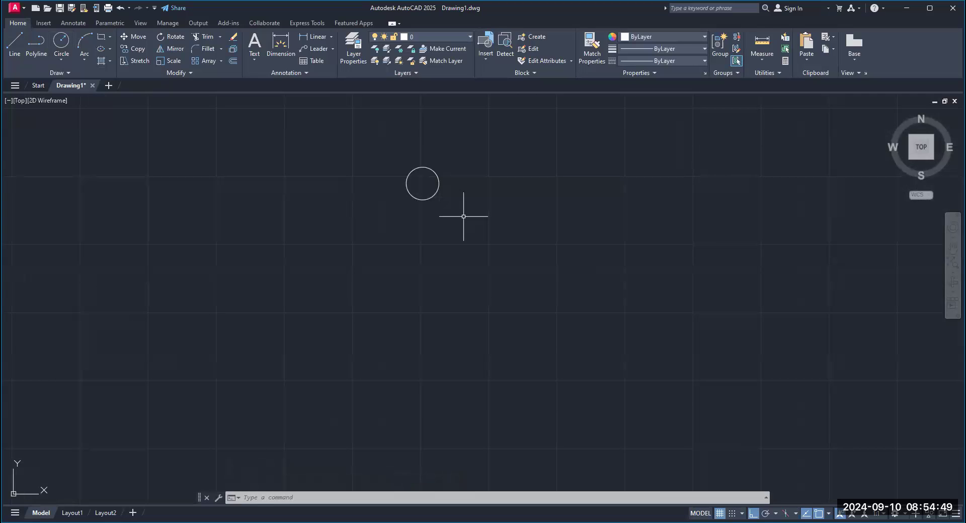
Draw a line straight down from the circle's centre in two consecutive segments of 10 each
{"action": "left_click", "coordinate": [15, 56]}
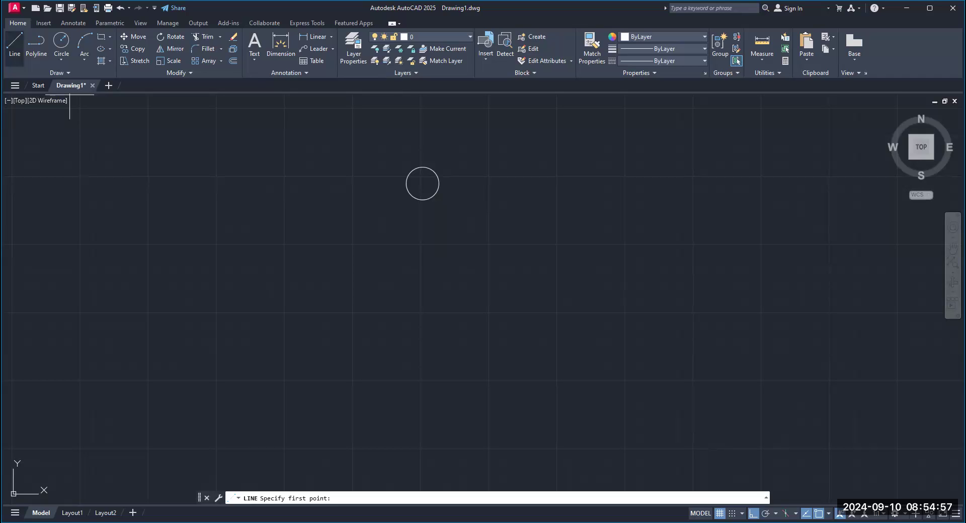
{"action": "left_click", "coordinate": [423, 184]}
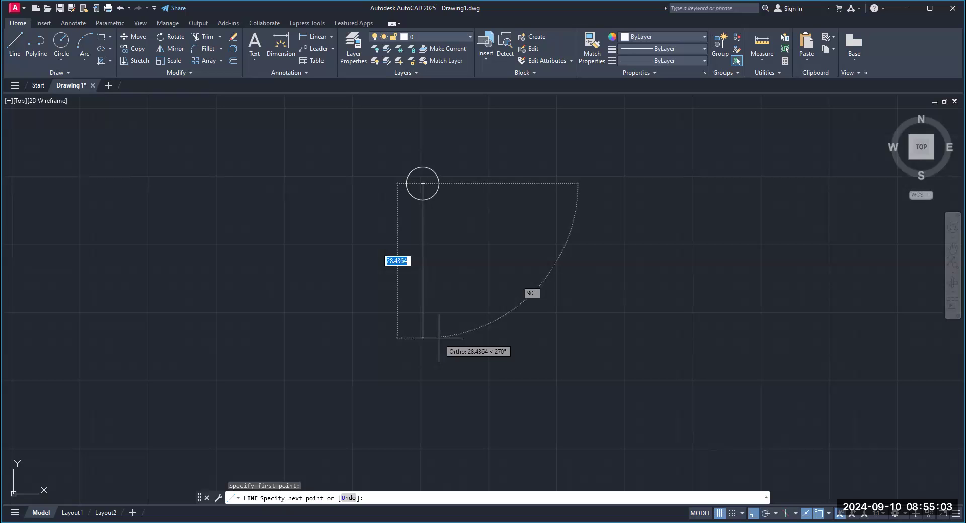
{"action": "type", "text": "10"}
{"action": "key", "text": "Return"}
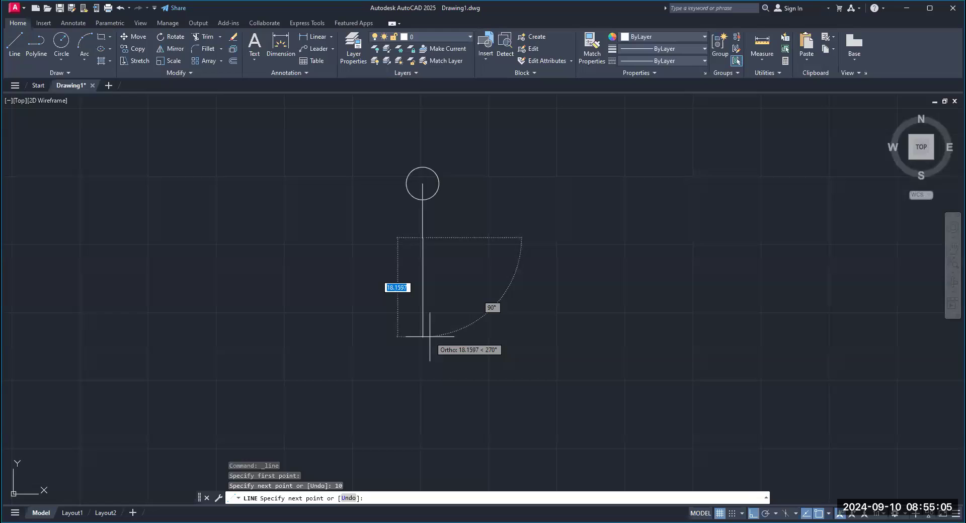
{"action": "type", "text": "10"}
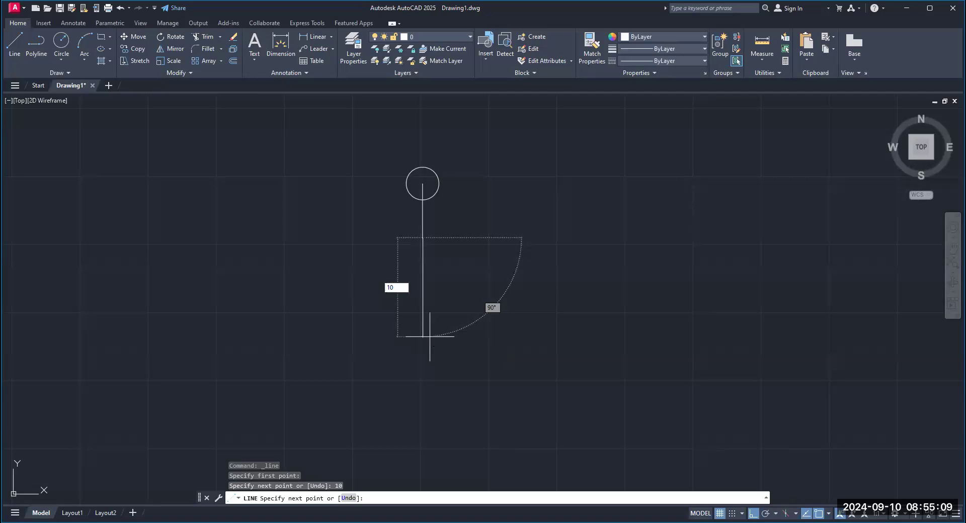
{"action": "key", "text": "Return"}
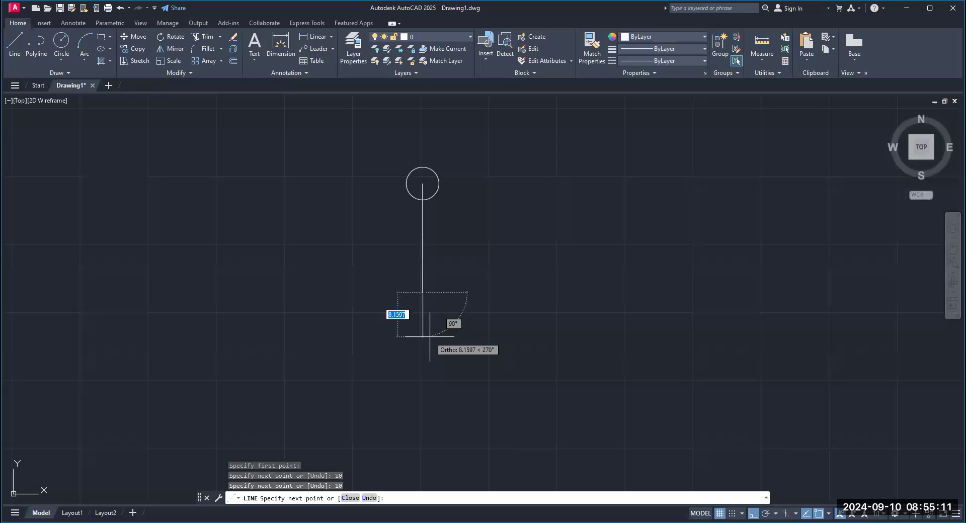
{"action": "key", "text": "Return"}
{"action": "scroll", "coordinate": [395, 255], "scroll_direction": "up", "scroll_amount": 2}
{"action": "middle_click_drag", "start_coordinate": [395, 255], "coordinate": [380, 272]}
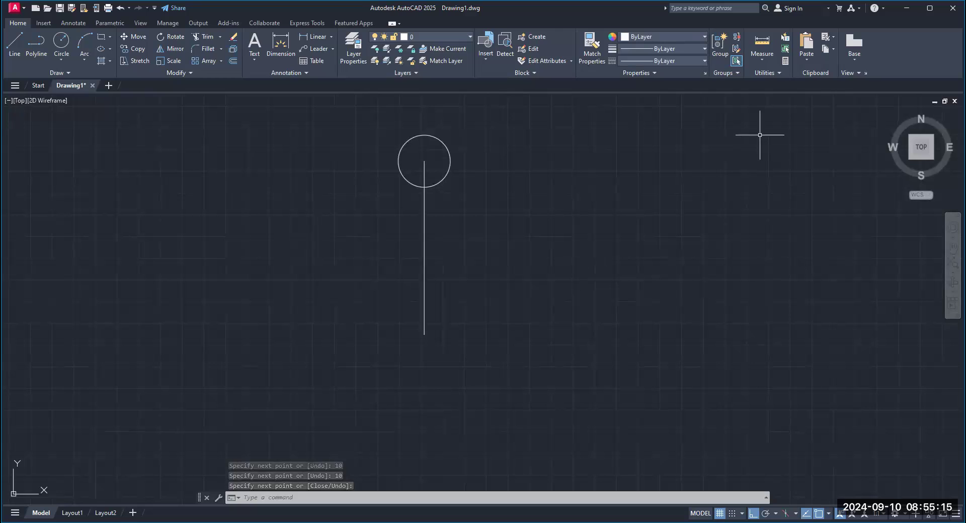
Measure the distance from the circle's centre to the lower end of the two-segment line
{"action": "left_click", "coordinate": [762, 59]}
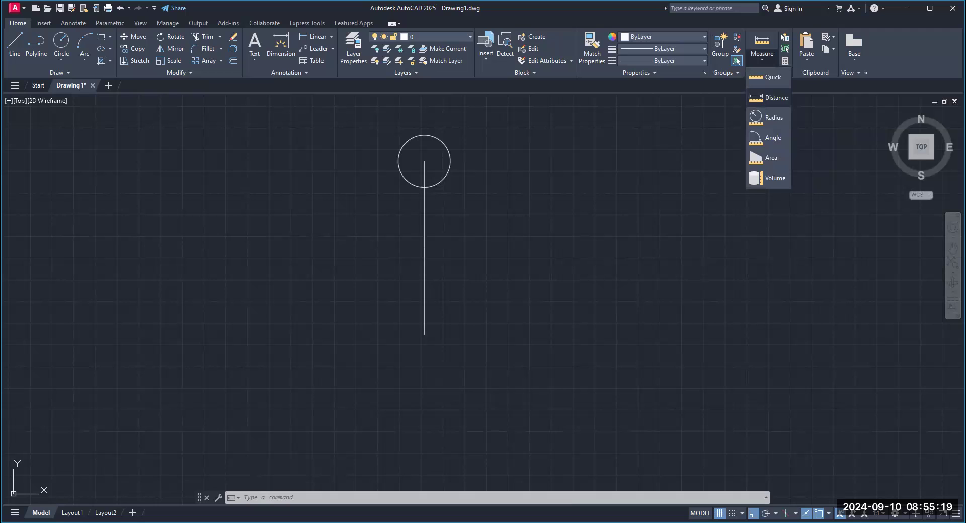
{"action": "left_click", "coordinate": [769, 98]}
{"action": "left_click", "coordinate": [424, 162]}
{"action": "left_click", "coordinate": [424, 335]}
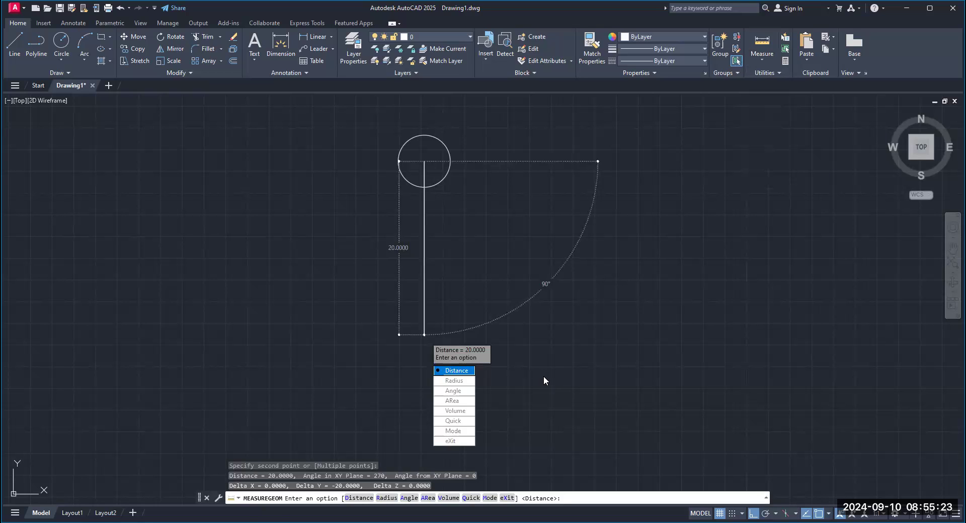
{"action": "key", "text": "Escape"}
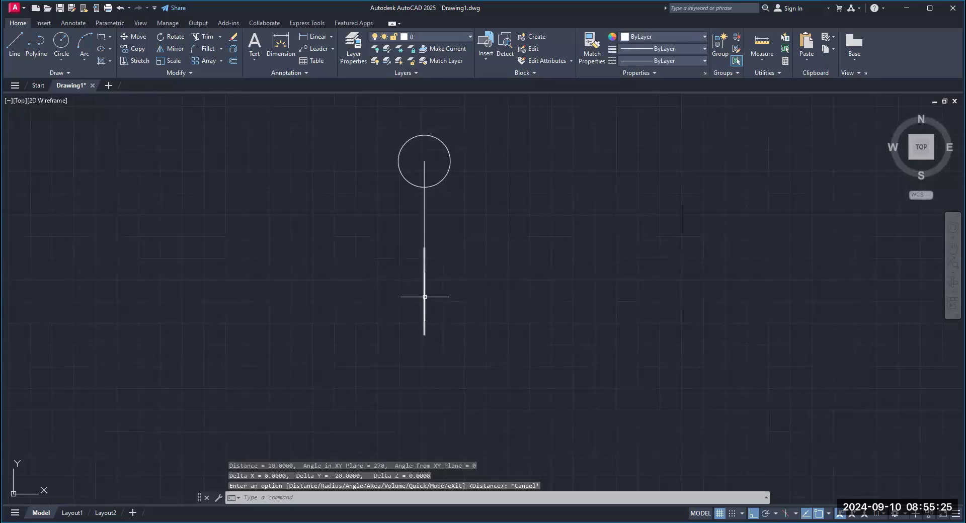
Delete the lower line segment, and undo both that deletion and the drawing of the two-segment line
{"action": "left_click", "coordinate": [425, 297]}
{"action": "key", "text": "Delete"}
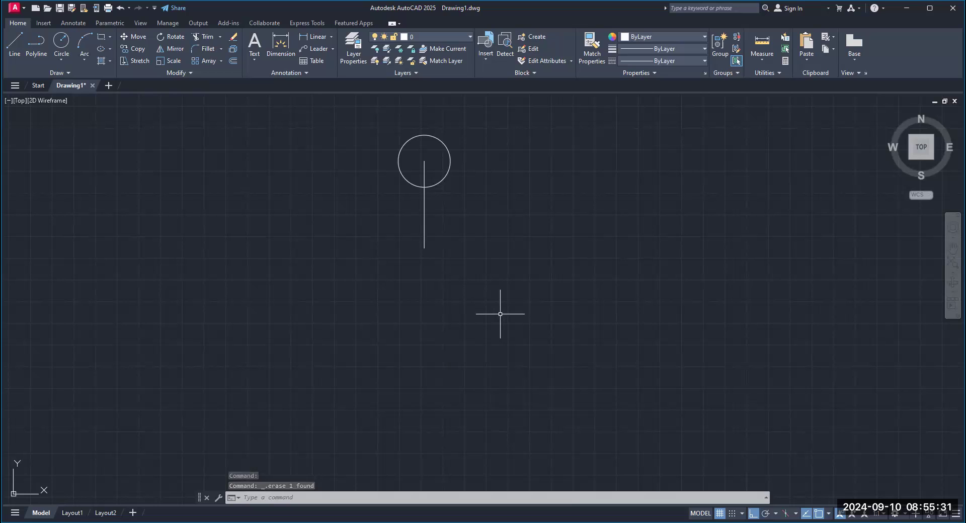
{"action": "left_click", "coordinate": [119, 8]}
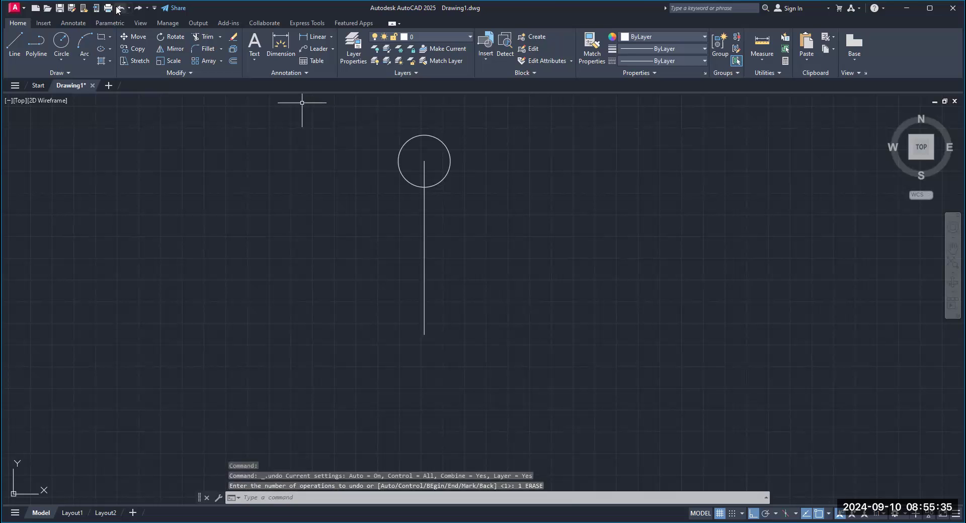
{"action": "left_click", "coordinate": [120, 8]}
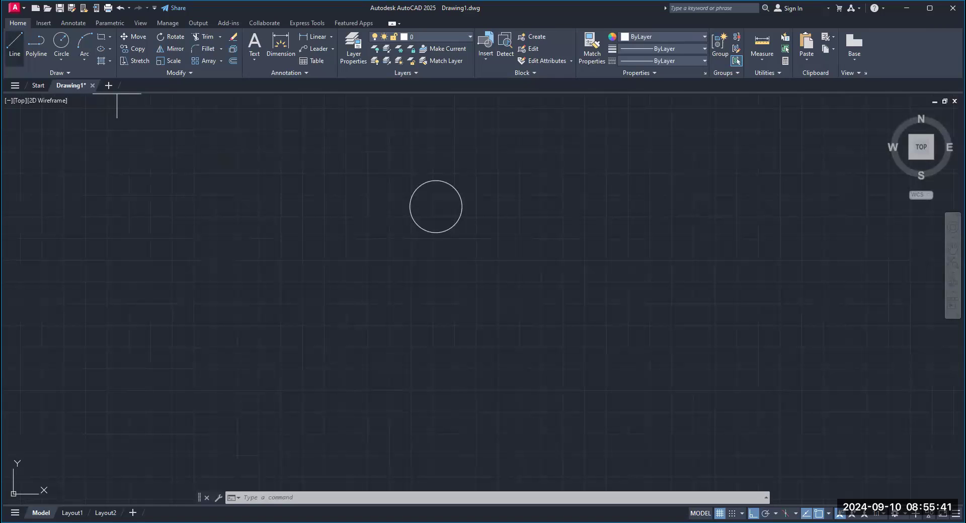
Draw a single vertical line of length 10 straight down from the circle's centre
{"action": "left_click", "coordinate": [15, 45]}
{"action": "left_click", "coordinate": [436, 206]}
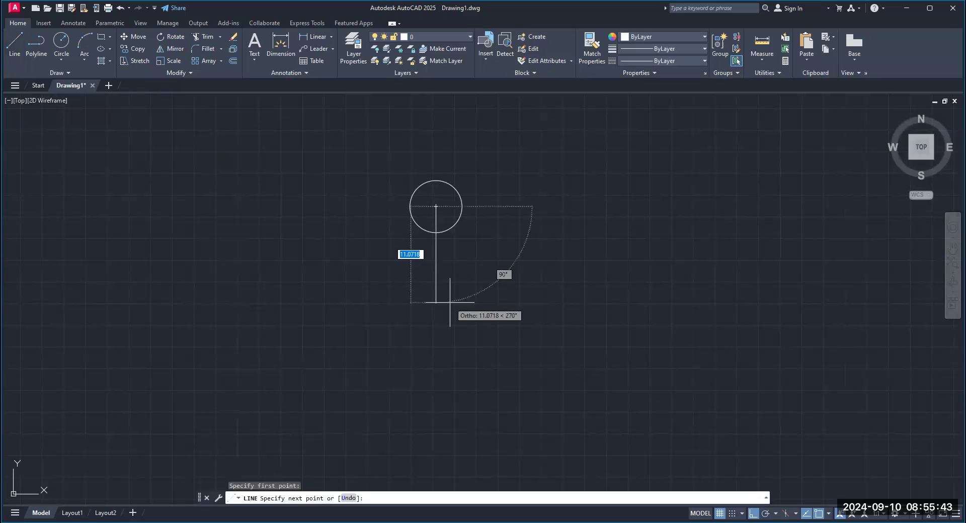
{"action": "type", "text": "10"}
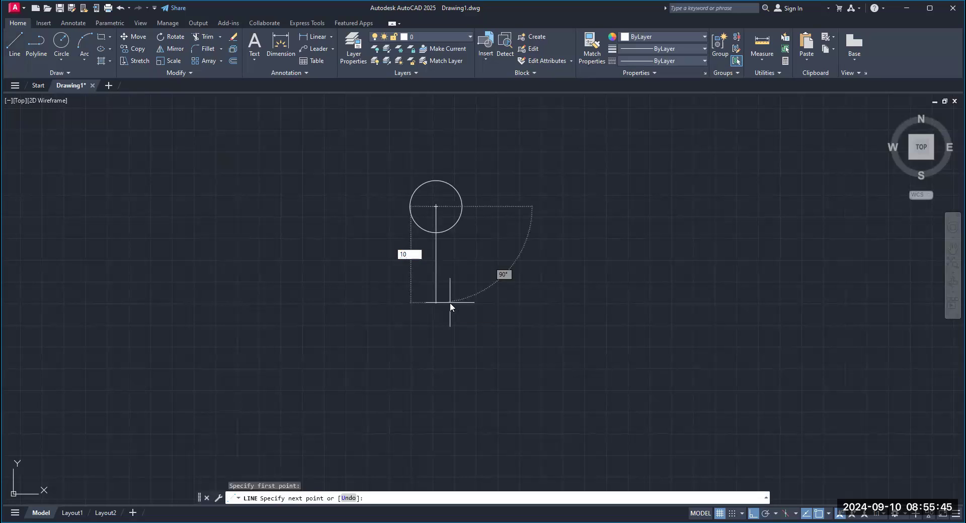
{"action": "key", "text": "Return"}
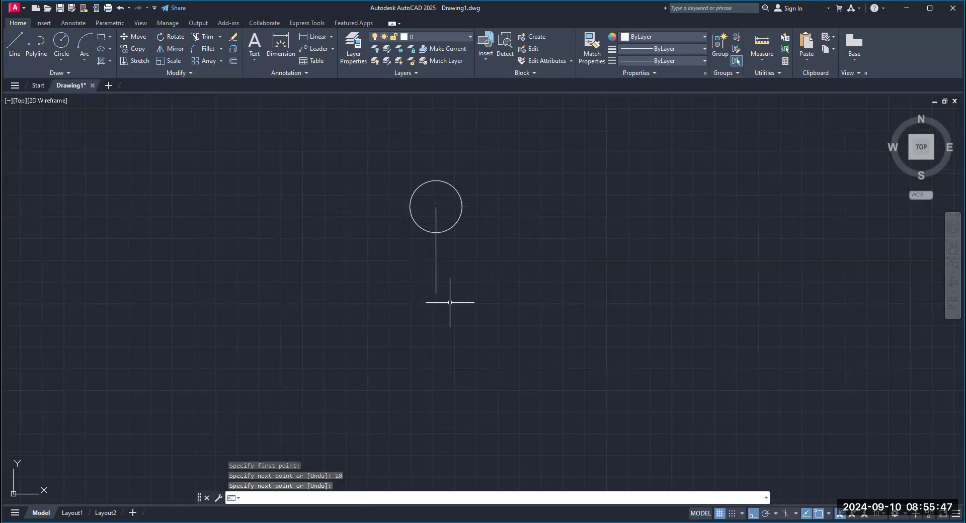
{"action": "key", "text": "Return"}
Measure the length of the vertical line from the circle's centre to its lower end
{"action": "scroll", "coordinate": [512, 253], "scroll_direction": "up", "scroll_amount": 2}
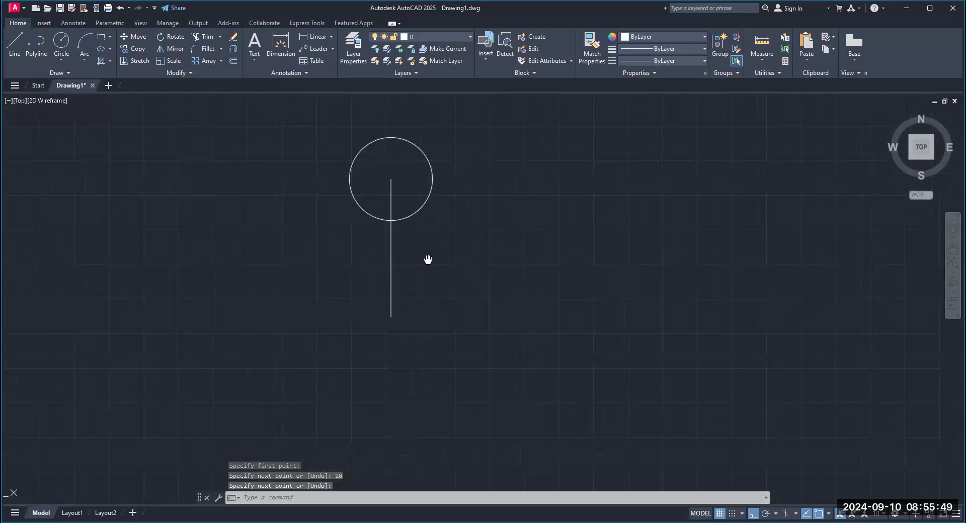
{"action": "left_click", "coordinate": [768, 56]}
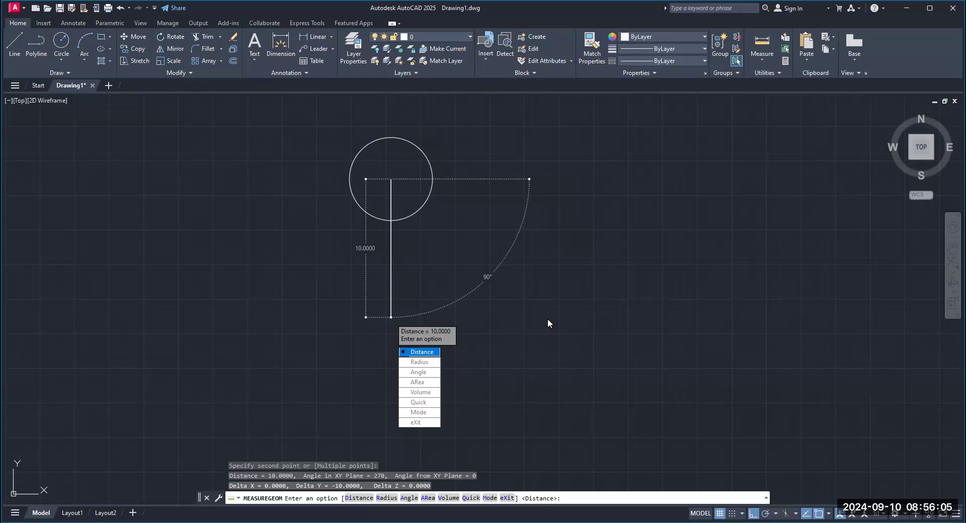
{"action": "key", "text": "Return"}
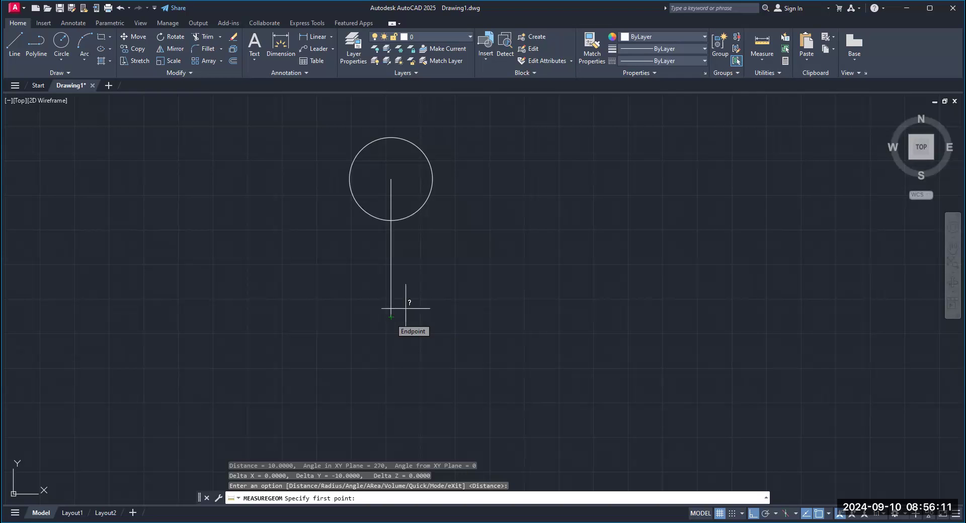
Create a polar array of the circle and vertical line, centred on the line's lower end
{"action": "scroll", "coordinate": [470, 260], "scroll_direction": "down", "scroll_amount": 2}
{"action": "middle_click_drag", "start_coordinate": [470, 260], "coordinate": [465, 212]}
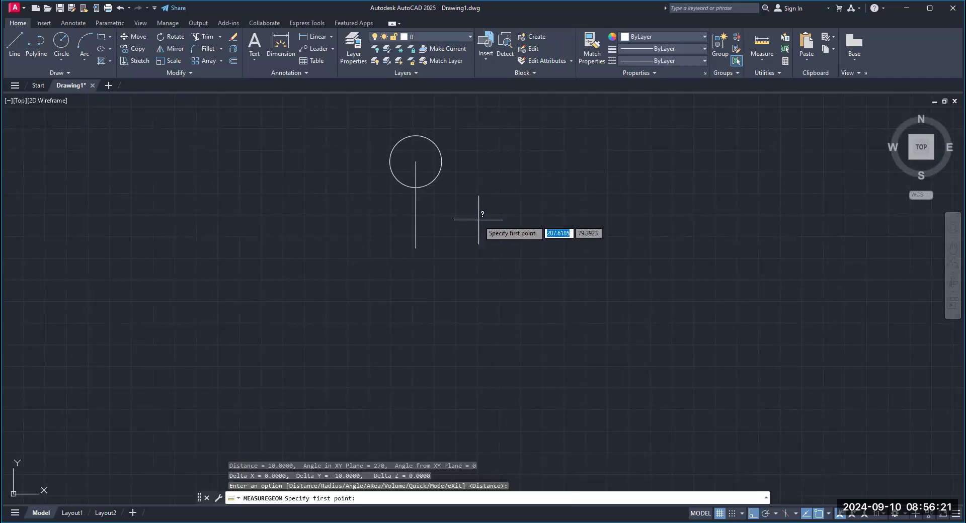
{"action": "left_click", "coordinate": [221, 61]}
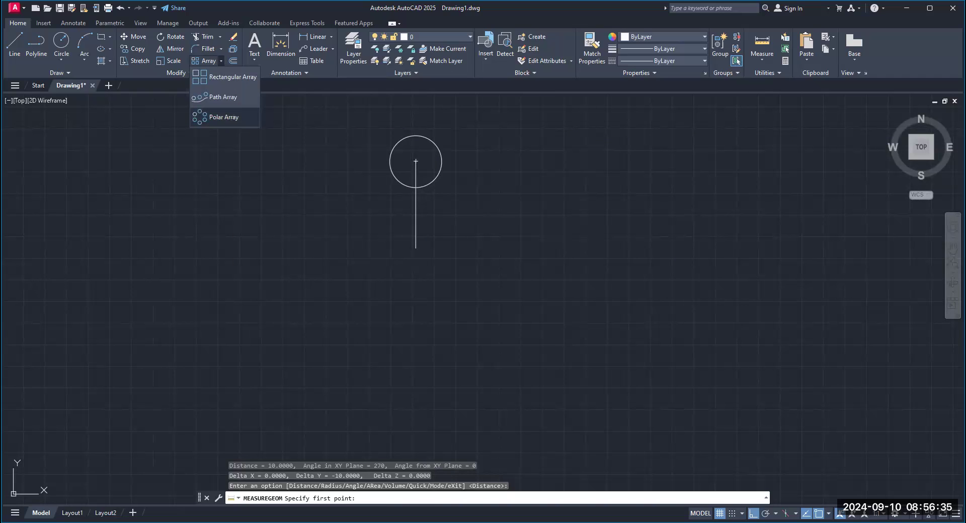
{"action": "left_click", "coordinate": [224, 116]}
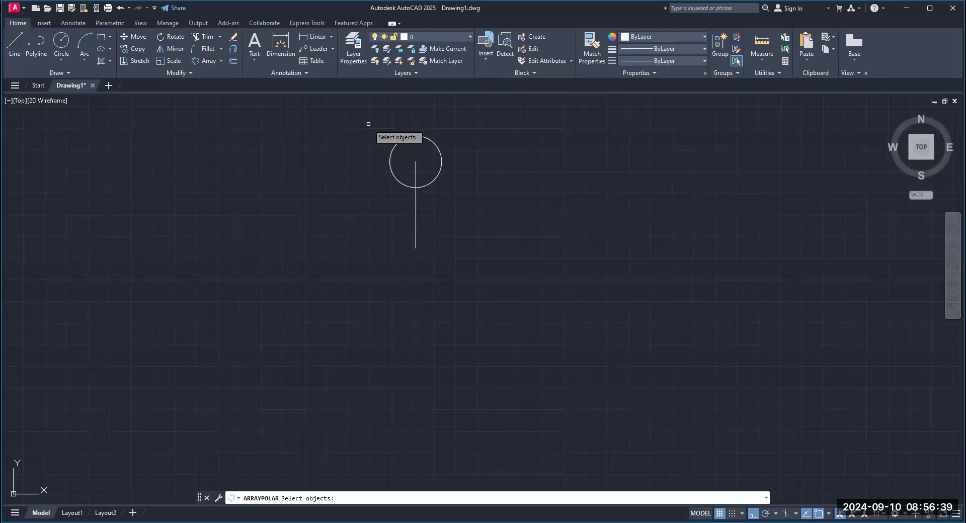
{"action": "left_click", "coordinate": [371, 118]}
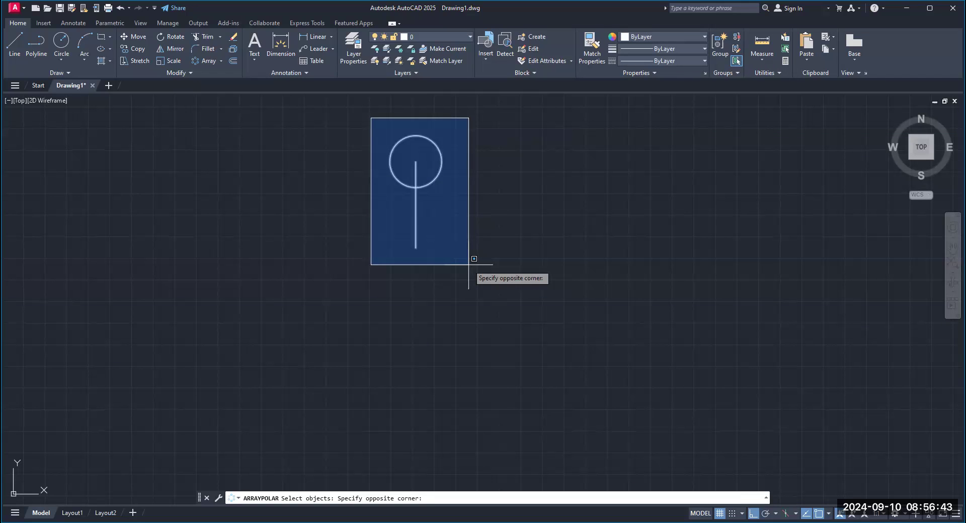
{"action": "left_click", "coordinate": [468, 265]}
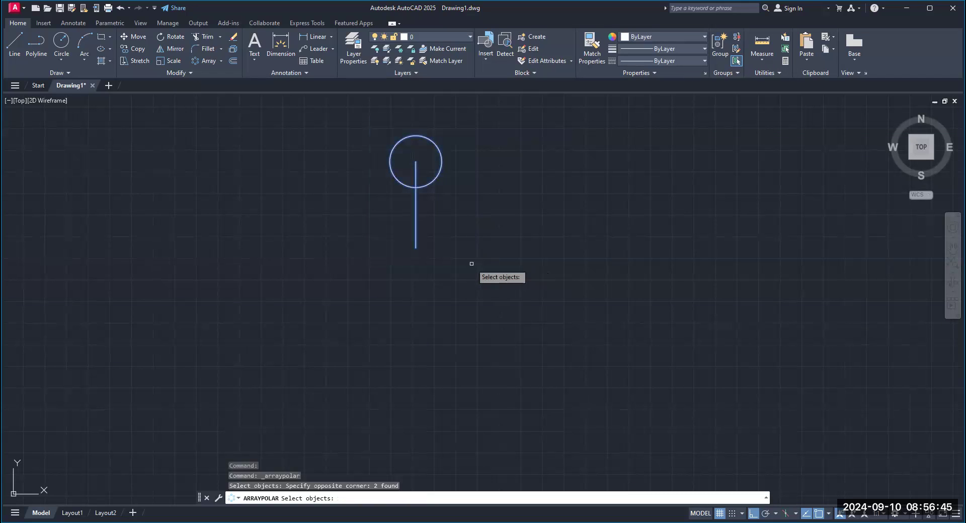
{"action": "key", "text": "Return"}
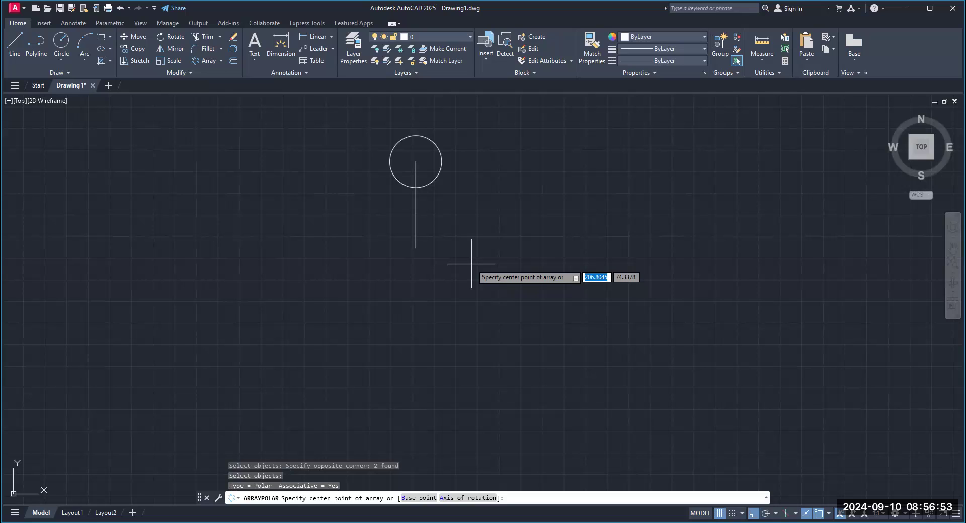
{"action": "left_click", "coordinate": [416, 248]}
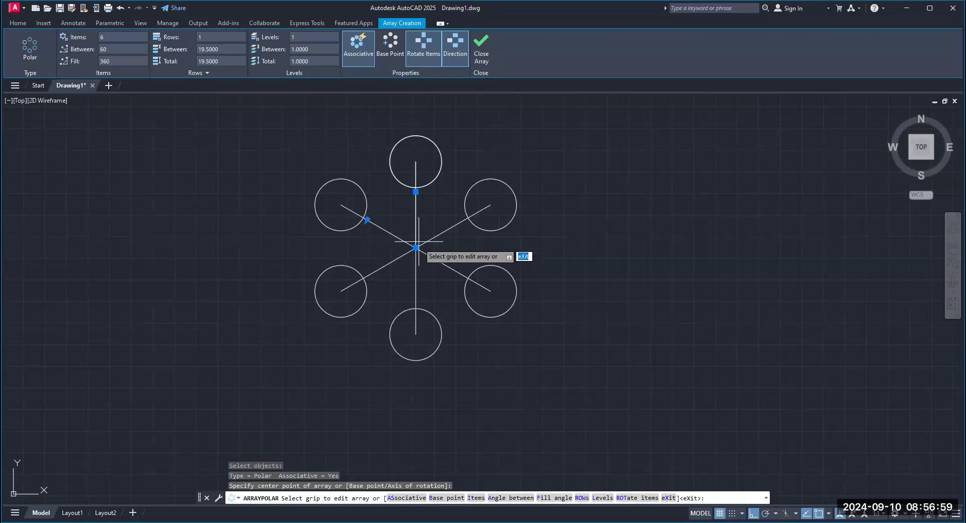
Try item counts of 8 and then 9 for the polar array
{"action": "left_click", "coordinate": [112, 37]}
{"action": "key", "text": "BackSpace"}
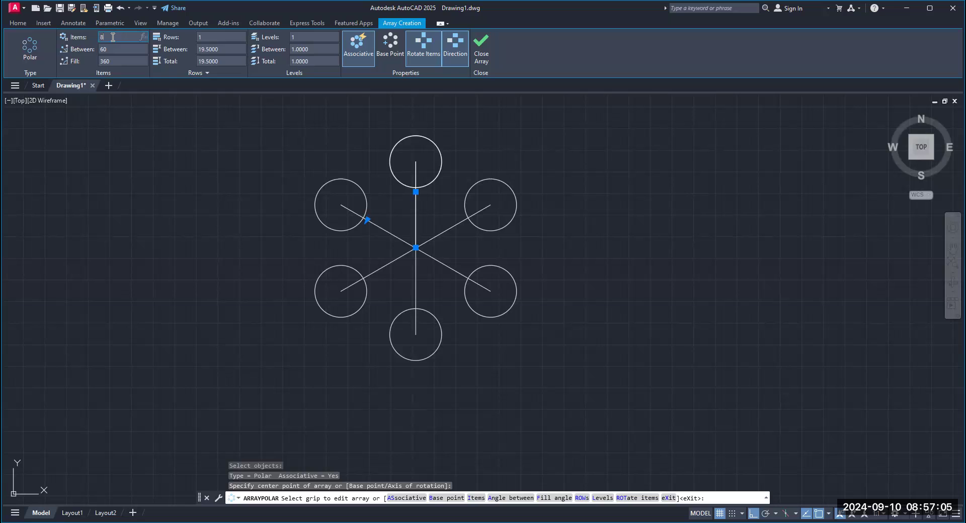
{"action": "key", "text": "Return"}
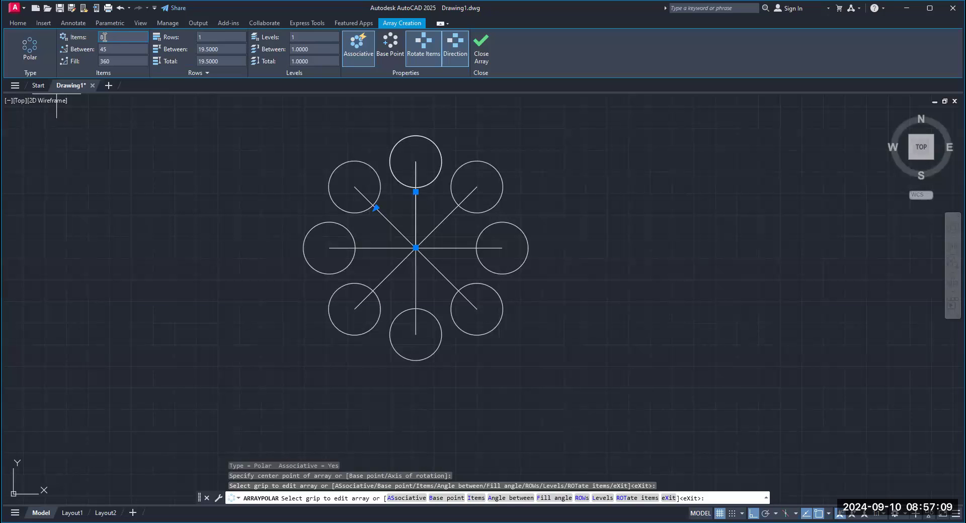
{"action": "left_click", "coordinate": [110, 38]}
{"action": "type", "text": "9"}
{"action": "key", "text": "Return"}
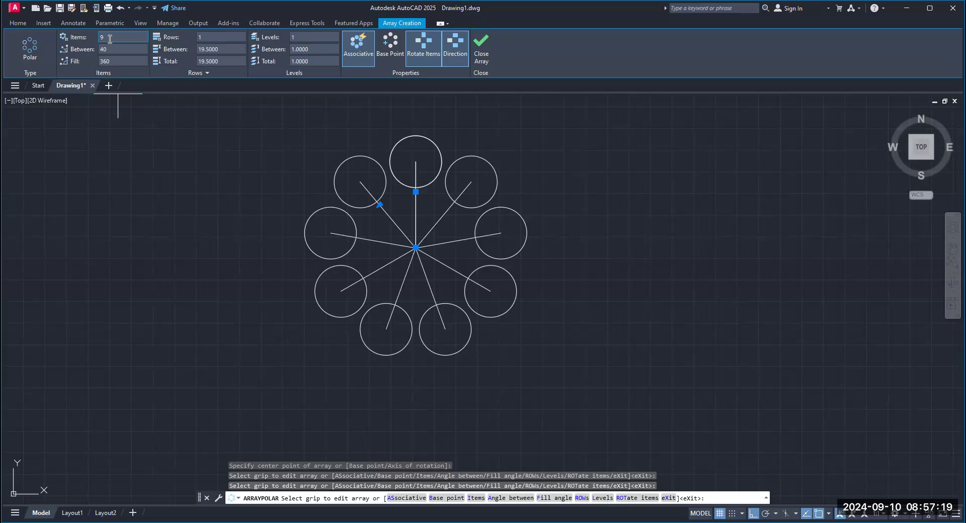
Set the polar array's item count to 10 and finish the array
{"action": "left_click", "coordinate": [113, 41]}
{"action": "type", "text": "10"}
{"action": "key", "text": "Return"}
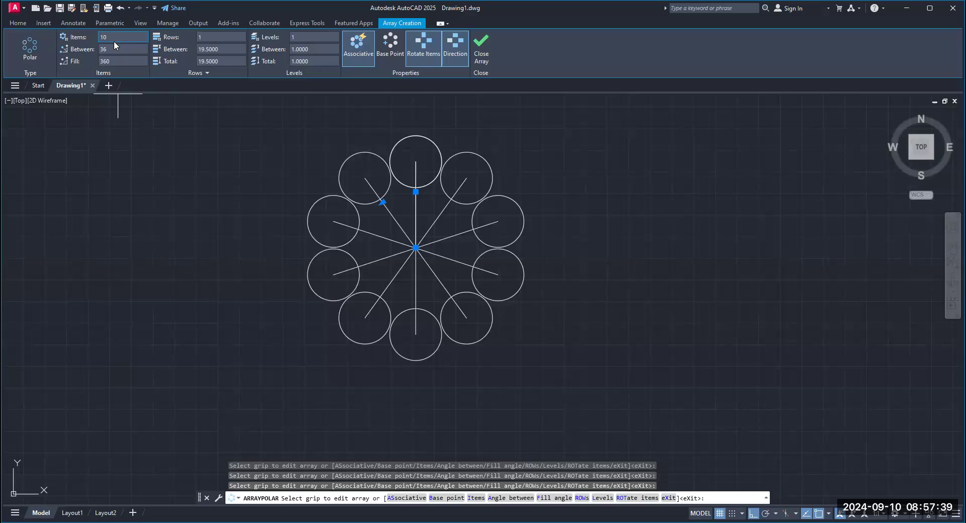
{"action": "left_click", "coordinate": [484, 53]}
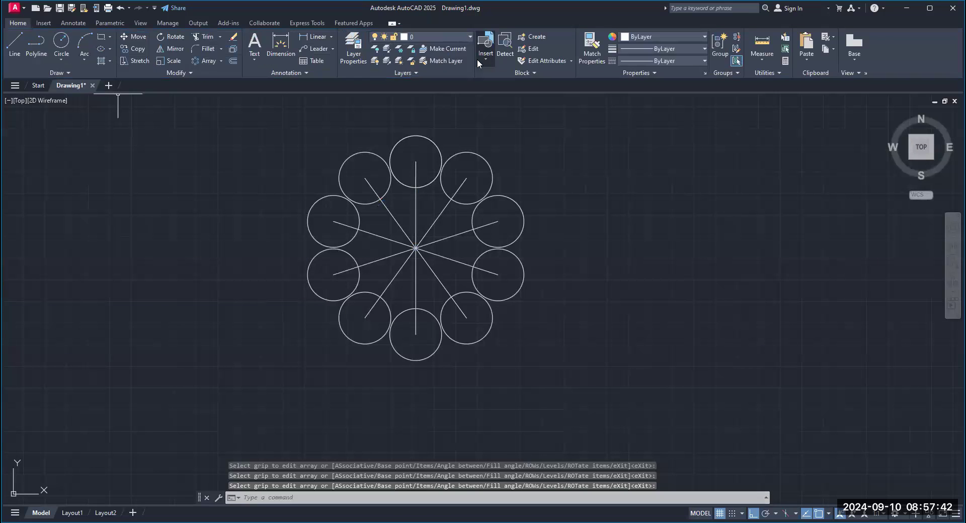
Select the whole polar array to inspect it as an object, and clear the selection
{"action": "left_click", "coordinate": [245, 120]}
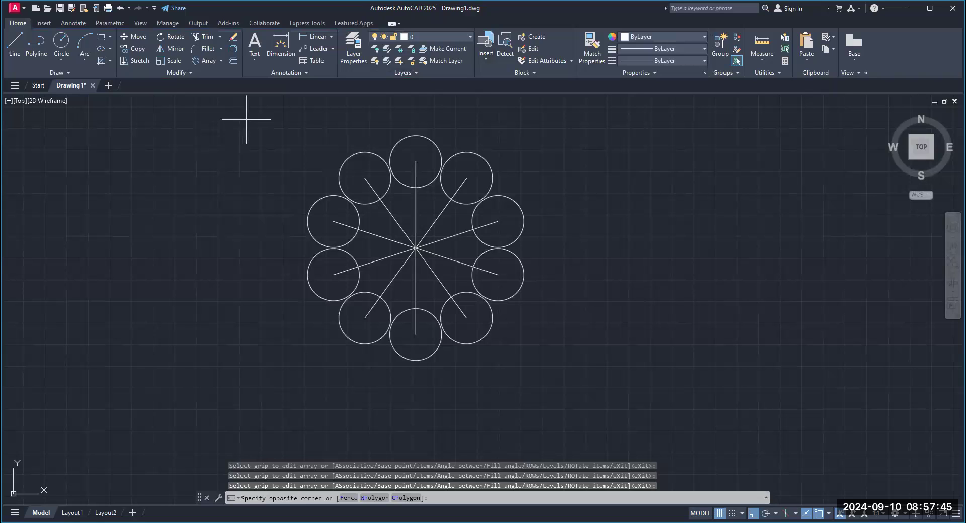
{"action": "left_click", "coordinate": [557, 390]}
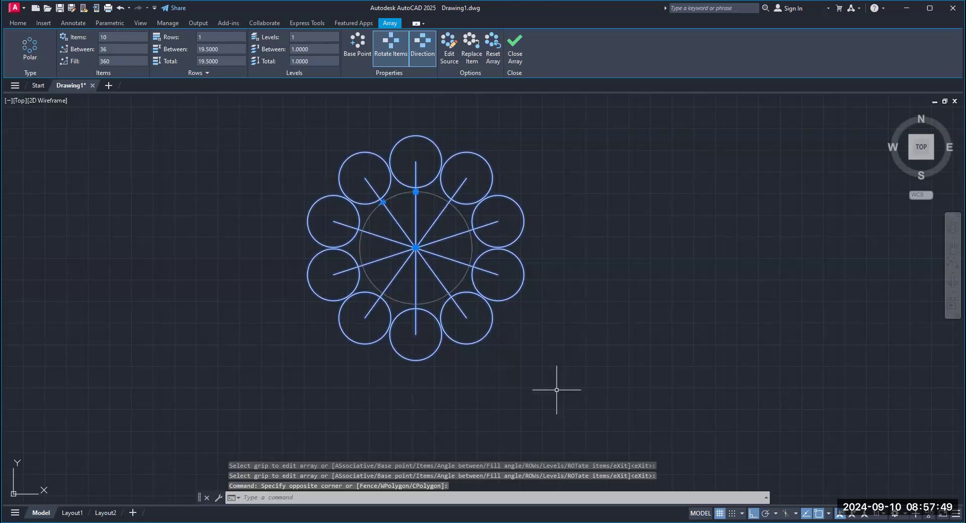
{"action": "key", "text": "Escape"}
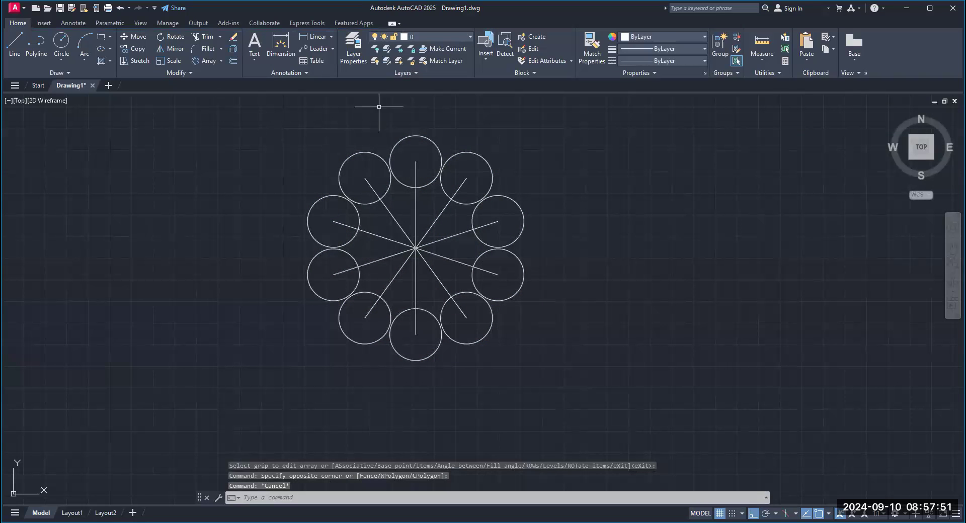
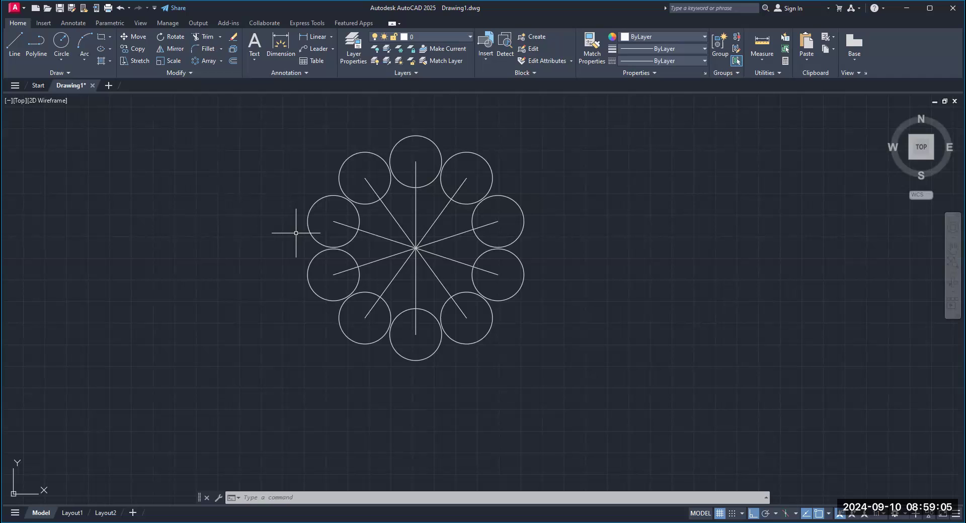
Erase all objects in the drawing
{"action": "type", "text": "E"}
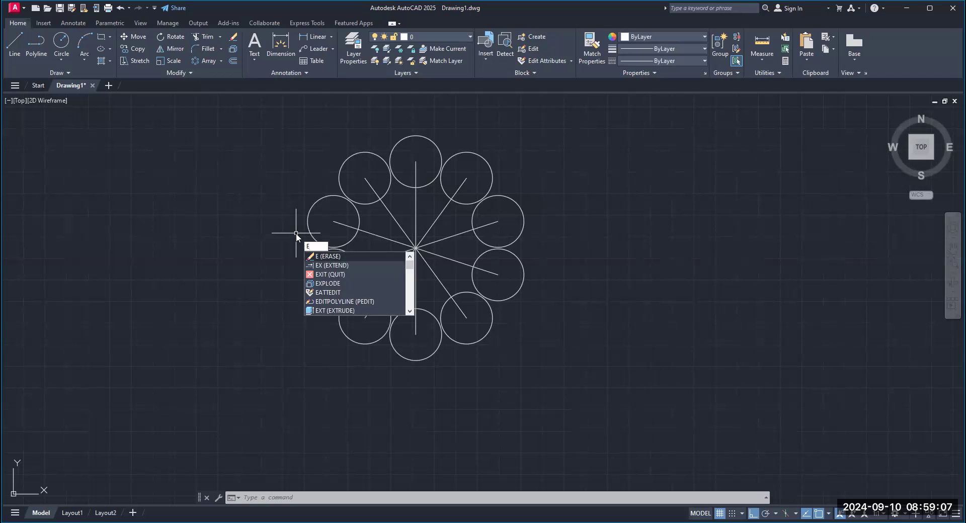
{"action": "key", "text": "Return"}
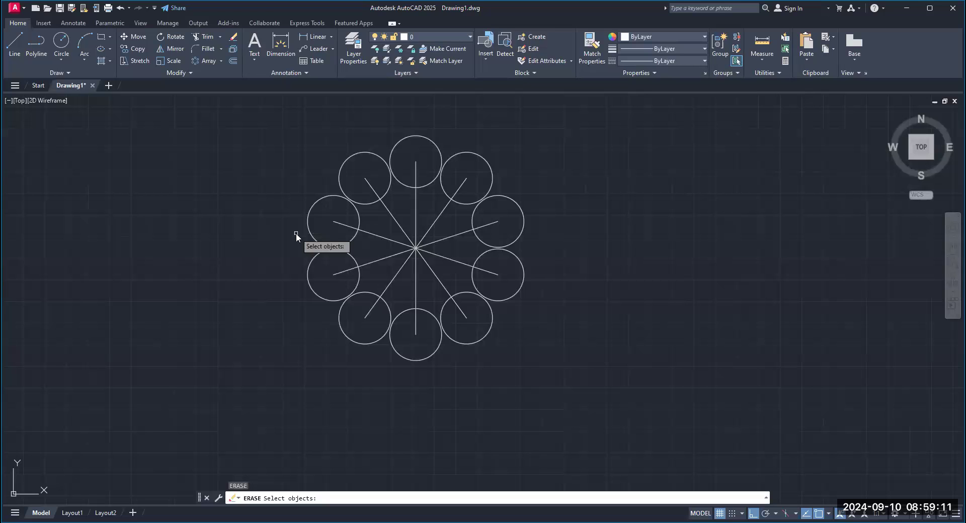
{"action": "type", "text": "all"}
{"action": "key", "text": "Return"}
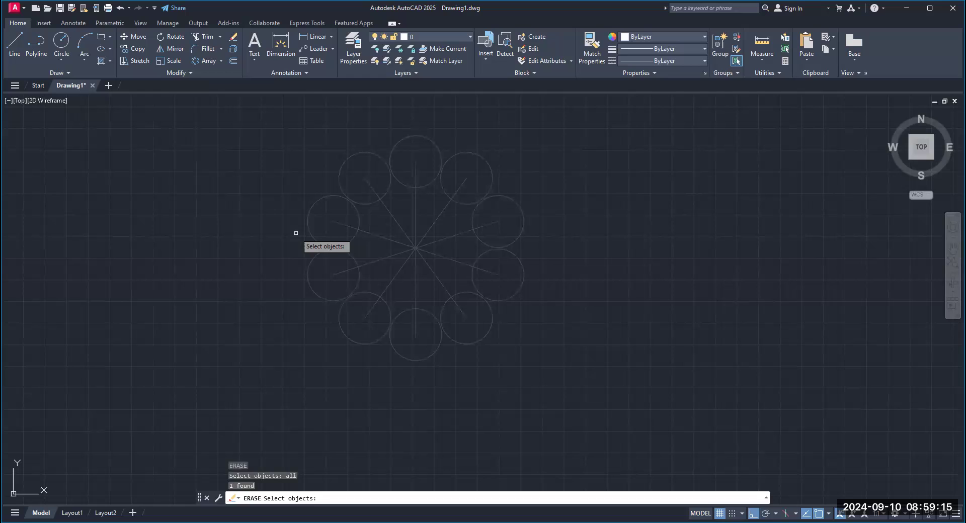
{"action": "key", "text": "Return"}
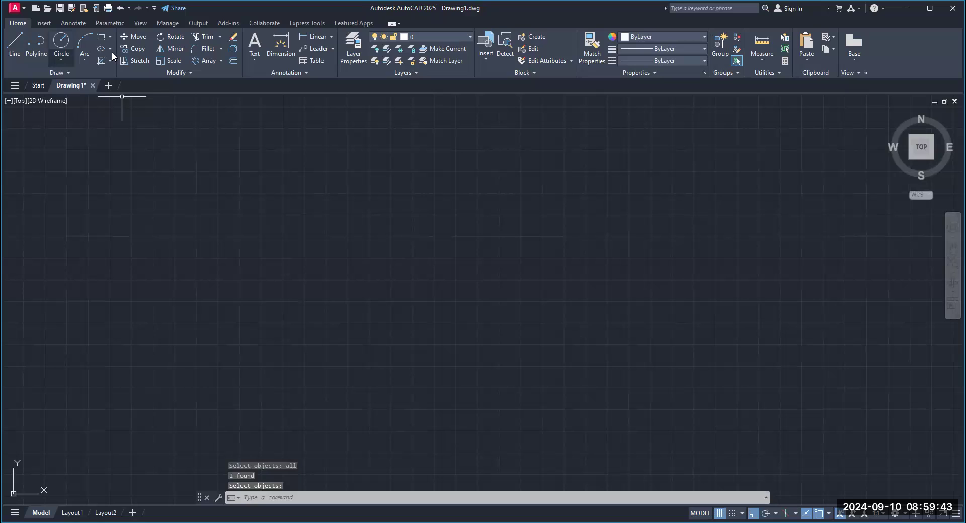
Draw a horizontal rectangle about 31 by 15 units in the middle of the empty drawing
{"action": "left_click", "coordinate": [110, 36]}
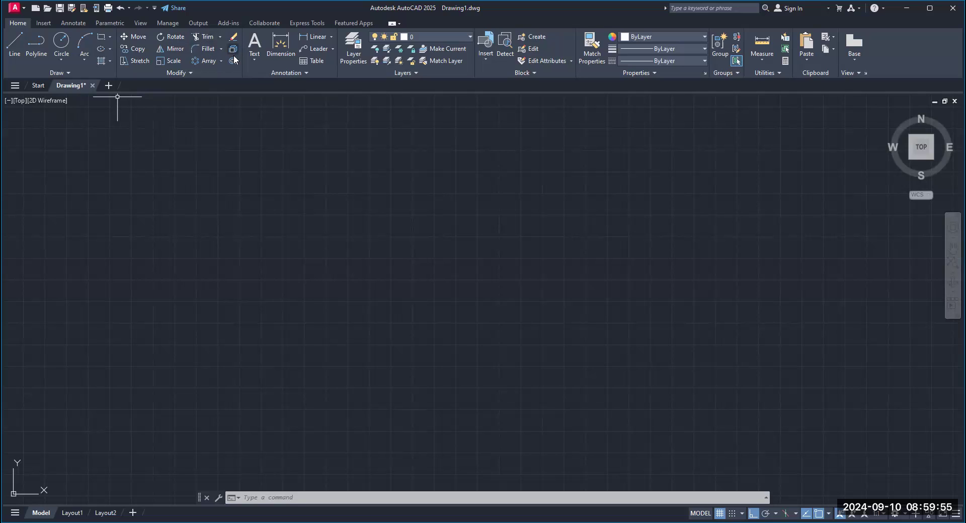
{"action": "left_click", "coordinate": [110, 36]}
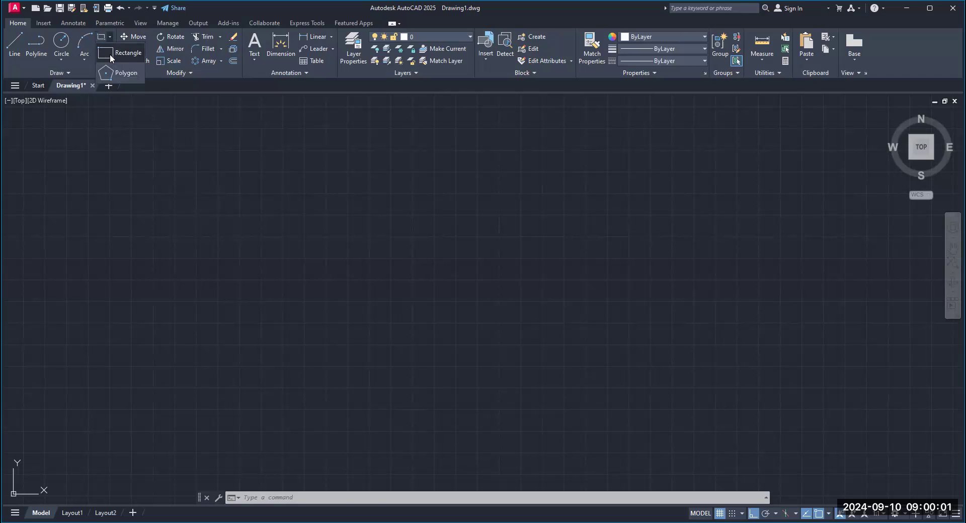
{"action": "left_click", "coordinate": [110, 53]}
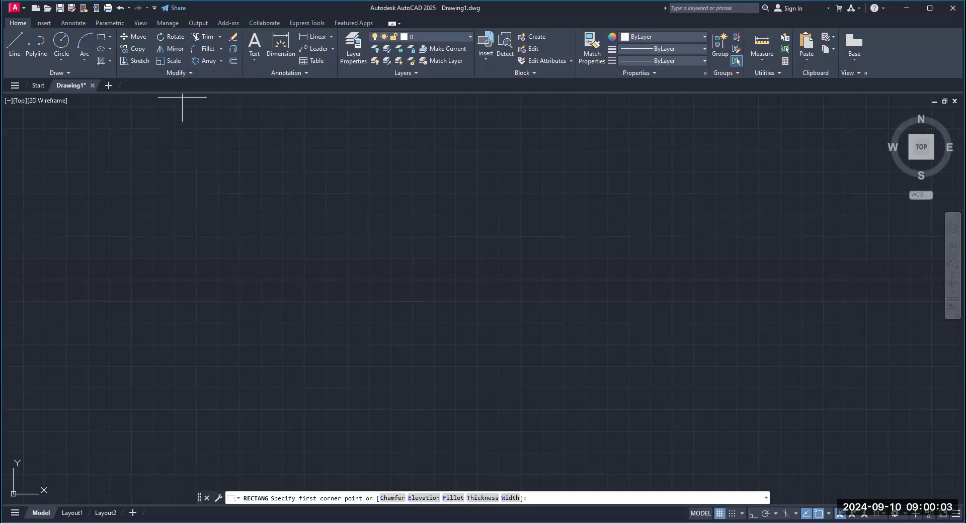
{"action": "left_click", "coordinate": [287, 190]}
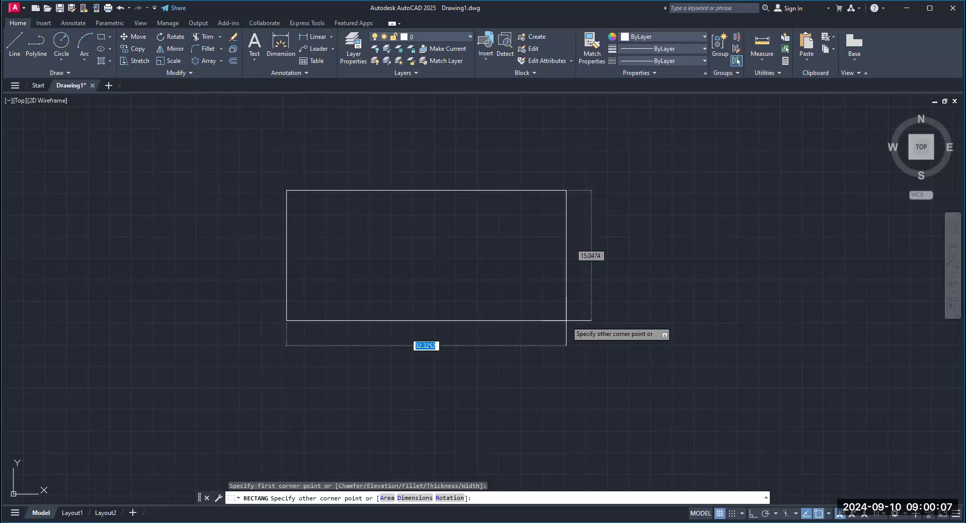
{"action": "left_click", "coordinate": [557, 321]}
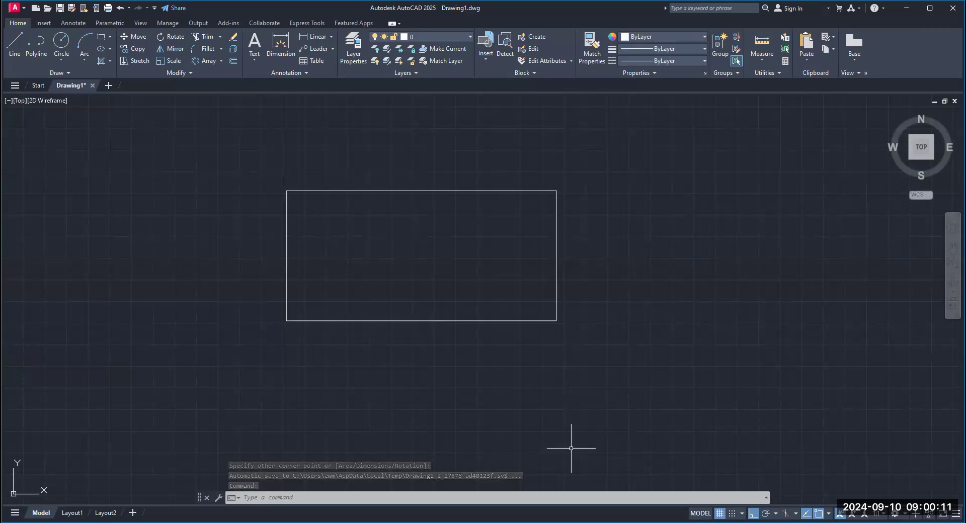
Erase the rectangle by picking its left edge and undo the erasure, doing this twice
{"action": "type", "text": "E"}
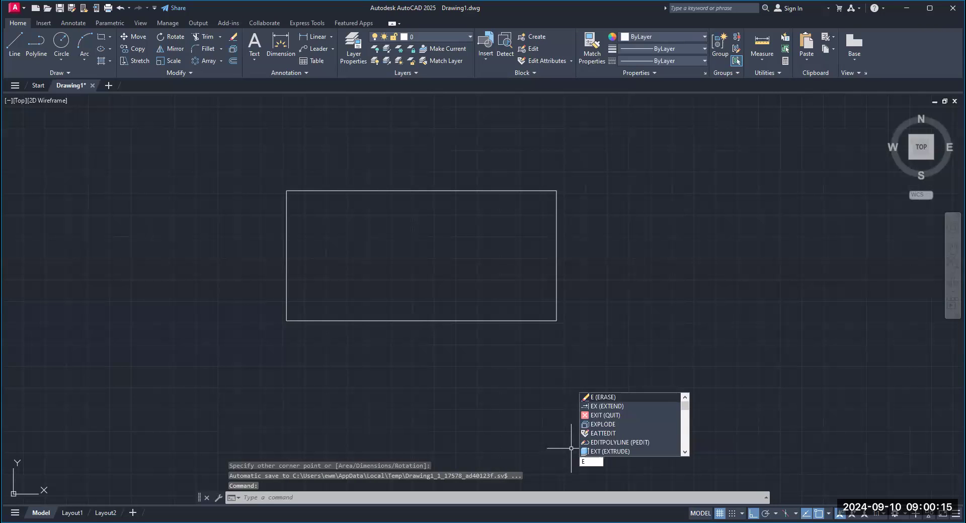
{"action": "key", "text": "Return"}
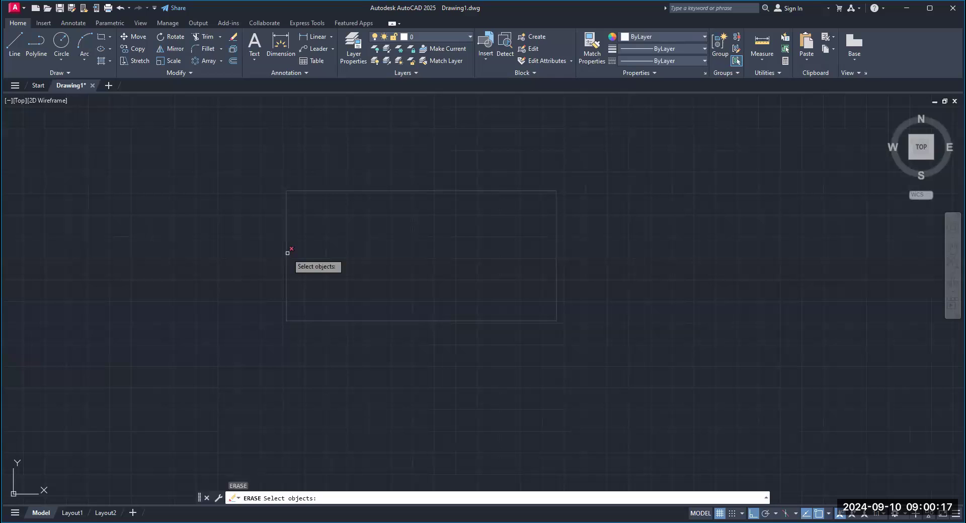
{"action": "left_click", "coordinate": [287, 253]}
{"action": "key", "text": "Return"}
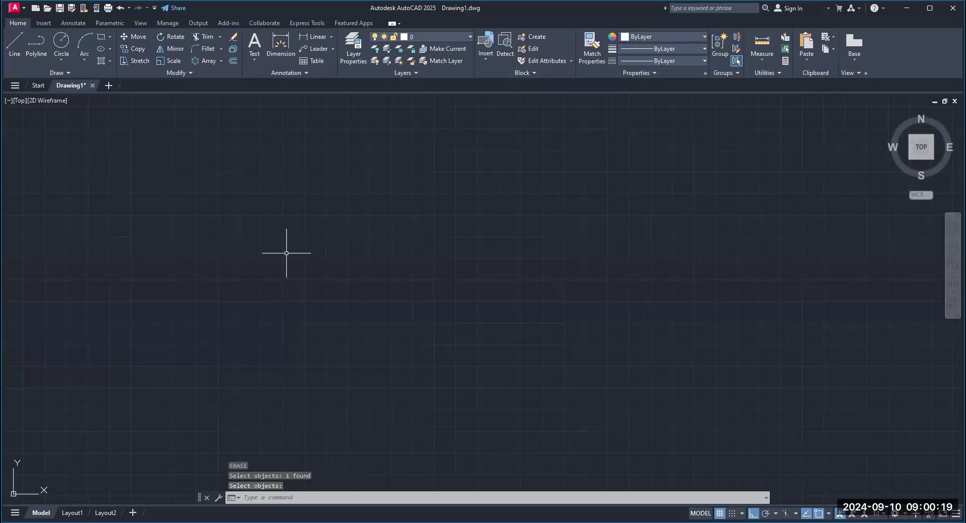
{"action": "left_click", "coordinate": [120, 7]}
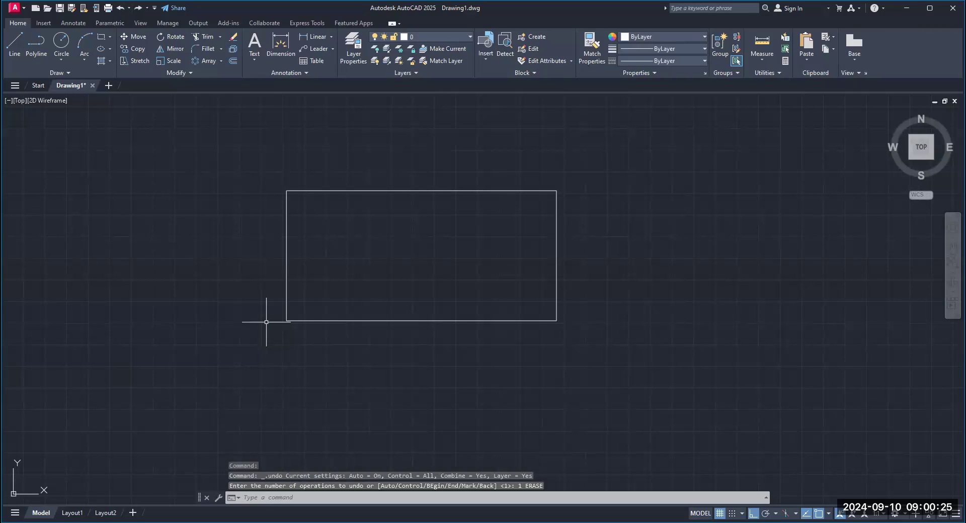
{"action": "type", "text": "E"}
{"action": "key", "text": "Return"}
{"action": "left_click", "coordinate": [286, 251]}
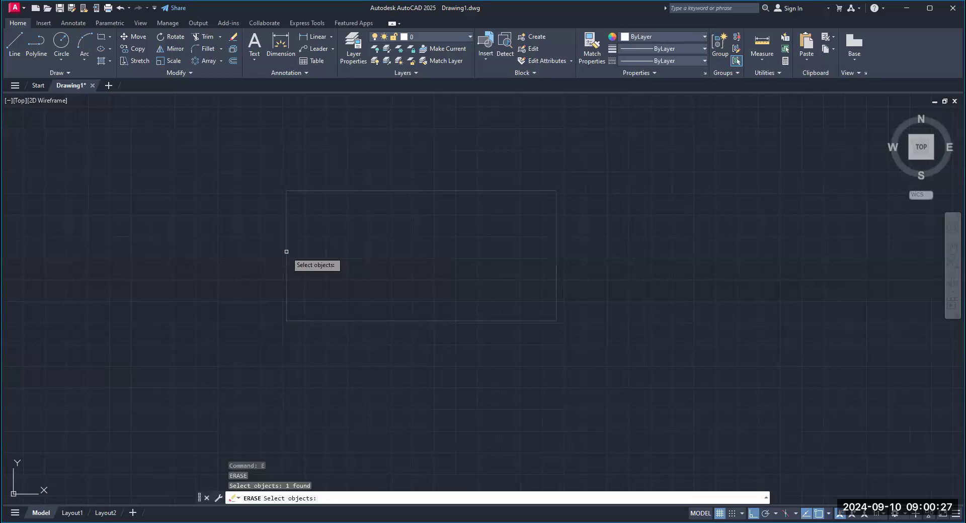
{"action": "key", "text": "Return"}
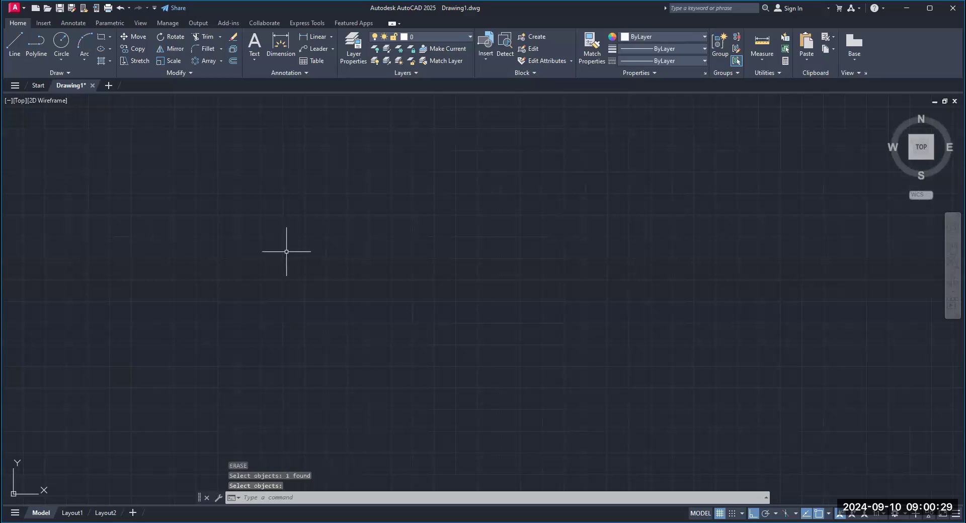
{"action": "left_click", "coordinate": [121, 9]}
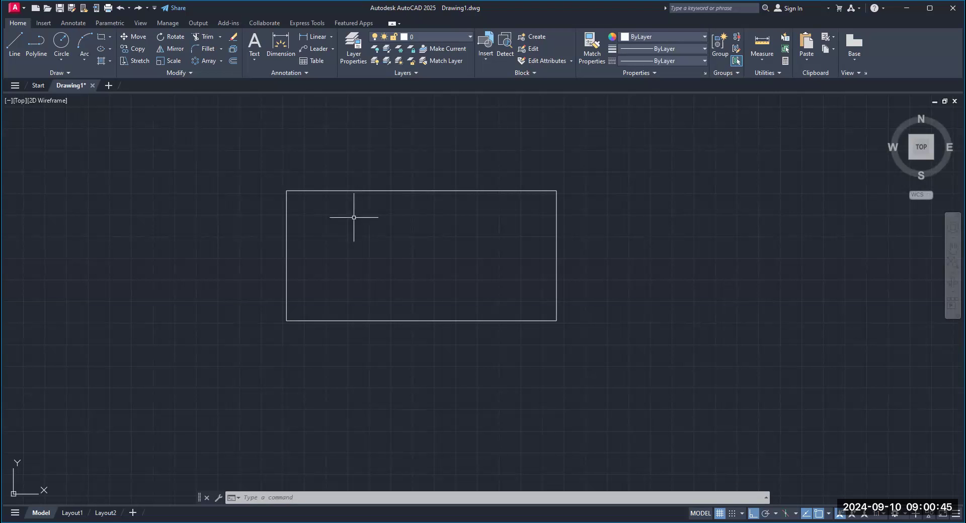
Explode the rectangle into separate line segments
{"action": "left_click", "coordinate": [234, 50]}
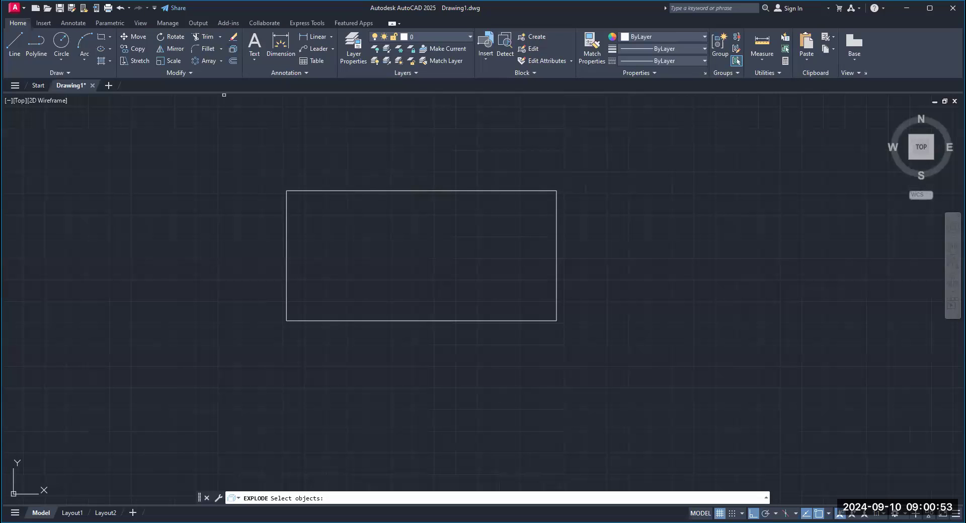
{"action": "left_click", "coordinate": [286, 216]}
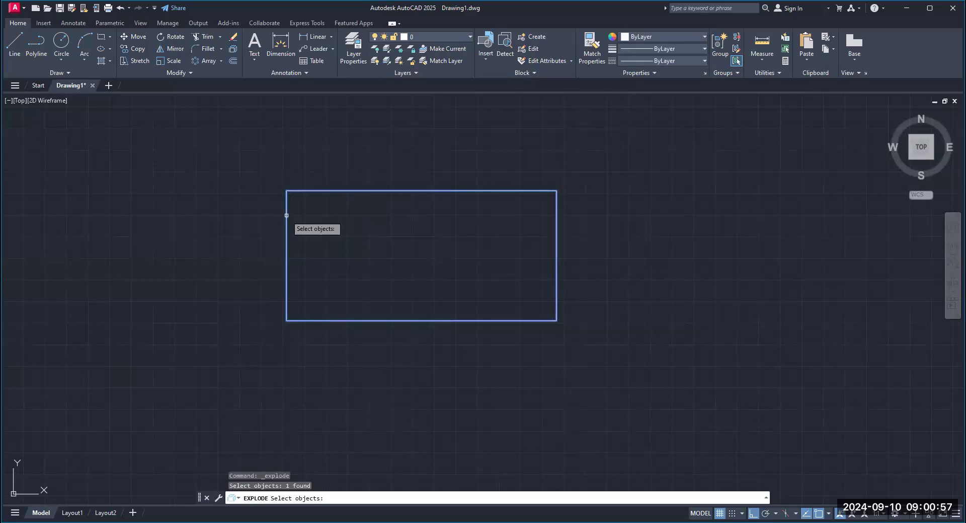
{"action": "key", "text": "Return"}
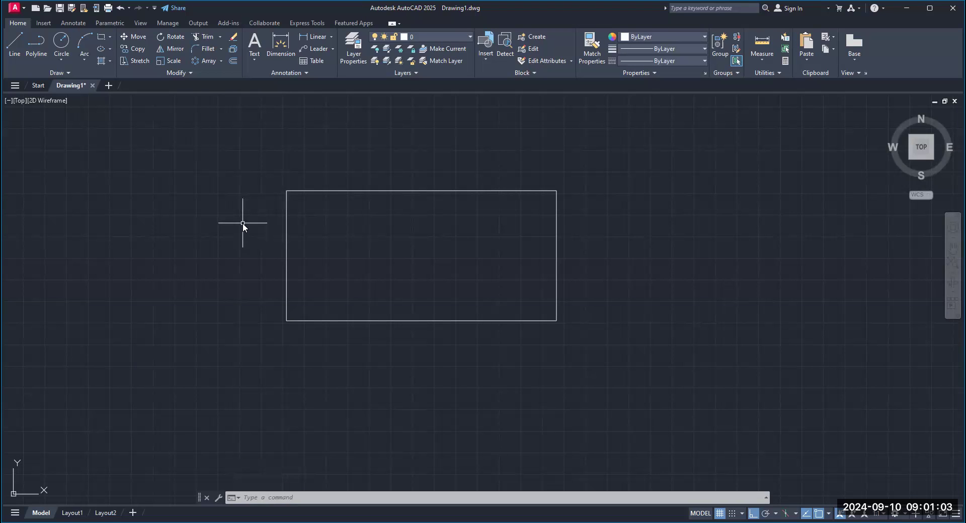
Erase the top edge of the exploded rectangle and undo the erasure
{"action": "type", "text": "E"}
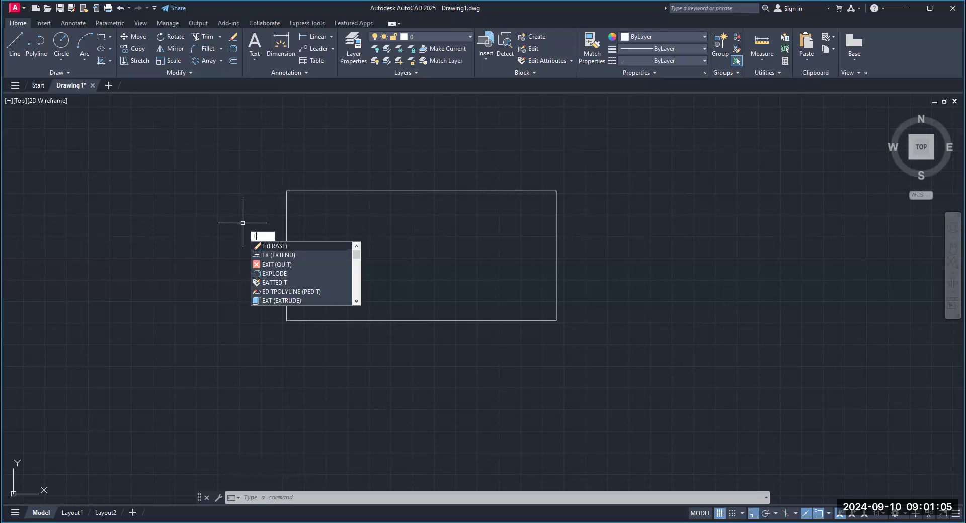
{"action": "key", "text": "Return"}
{"action": "left_click", "coordinate": [388, 190]}
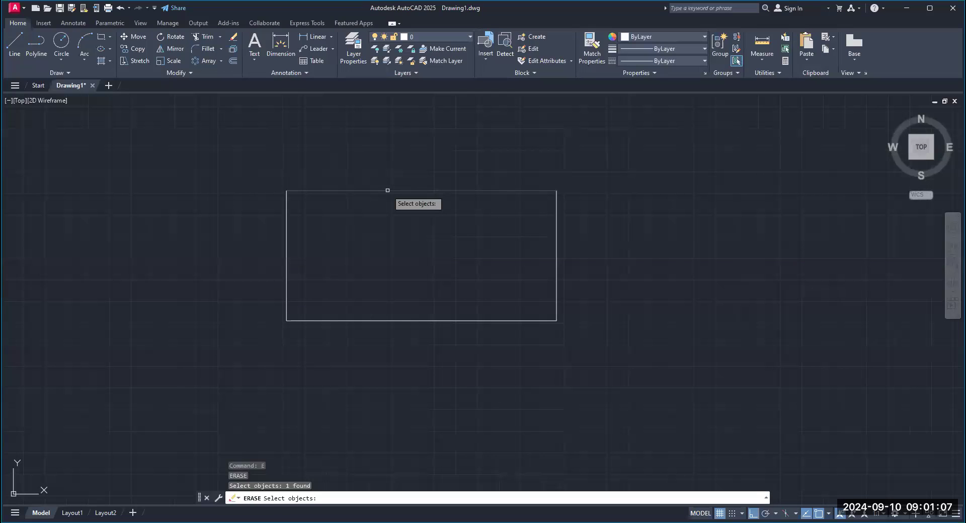
{"action": "key", "text": "Return"}
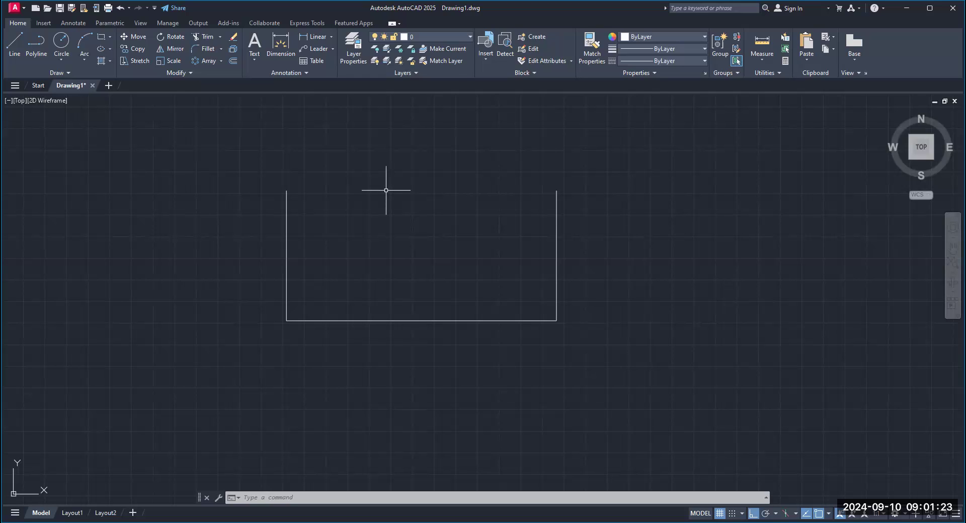
{"action": "middle_click_drag", "start_coordinate": [414, 181], "coordinate": [375, 216]}
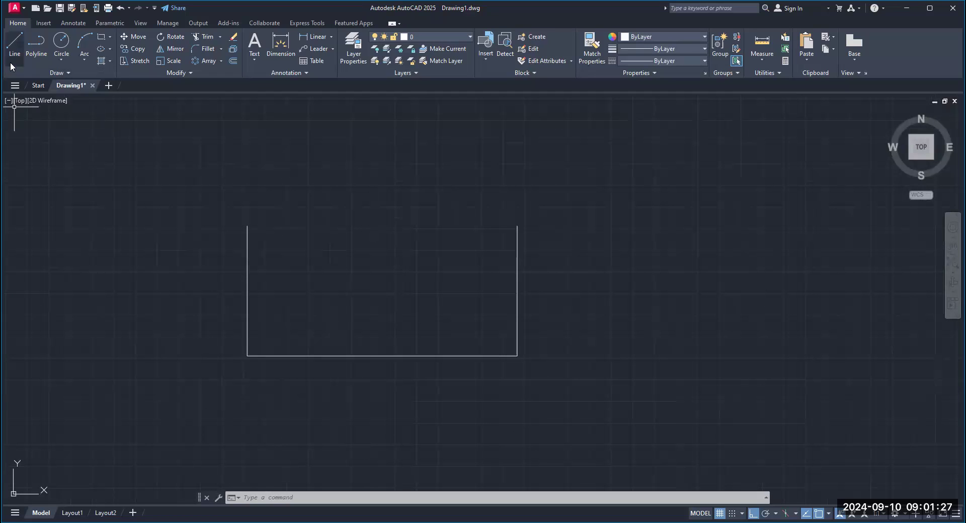
{"action": "left_click", "coordinate": [120, 8]}
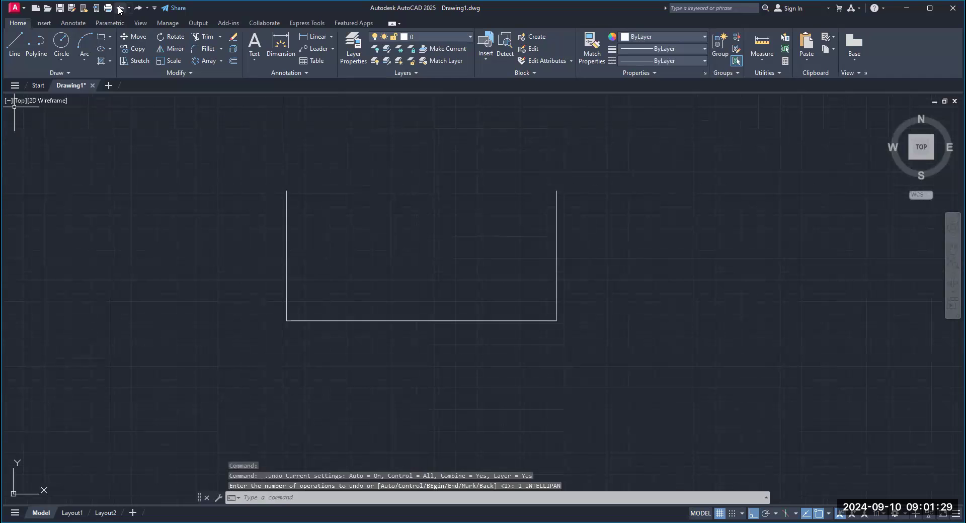
{"action": "left_click", "coordinate": [120, 8]}
Draw two diagonal lines across the rectangle, each joining a pair of opposite corners
{"action": "mouse_move", "coordinate": [234, 236]}
{"action": "middle_mouse_down"}
{"action": "mouse_move", "coordinate": [212, 223]}
{"action": "mouse_move", "coordinate": [186, 239]}
{"action": "mouse_move", "coordinate": [149, 239]}
{"action": "middle_mouse_up"}
{"action": "scroll", "coordinate": [215, 222], "scroll_direction": "up", "scroll_amount": 3}
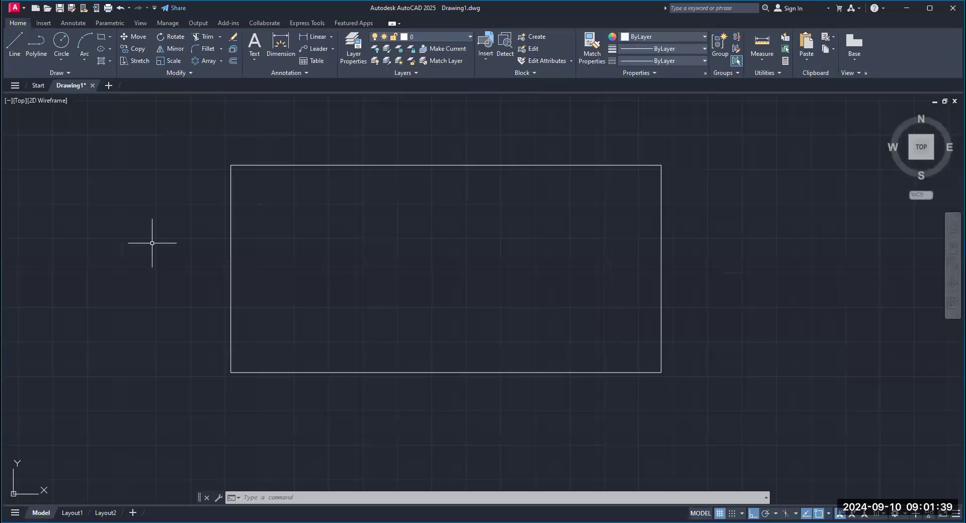
{"action": "left_click", "coordinate": [15, 44]}
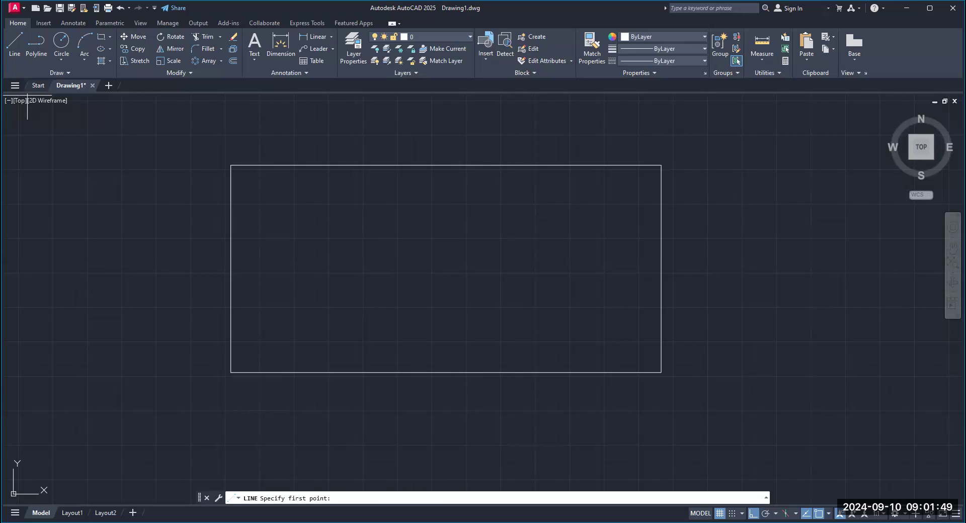
{"action": "left_click", "coordinate": [231, 166]}
{"action": "left_click", "coordinate": [661, 373]}
{"action": "key", "text": "Return"}
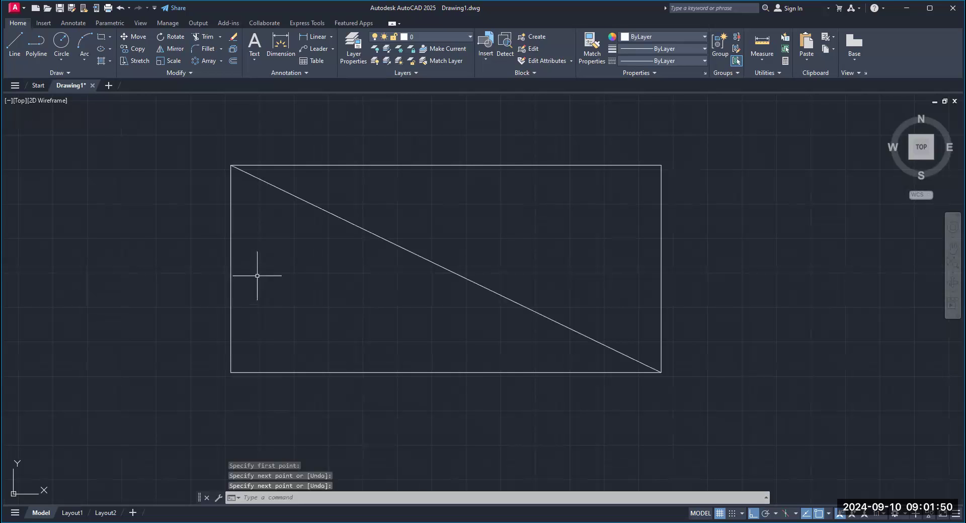
{"action": "left_click", "coordinate": [15, 58]}
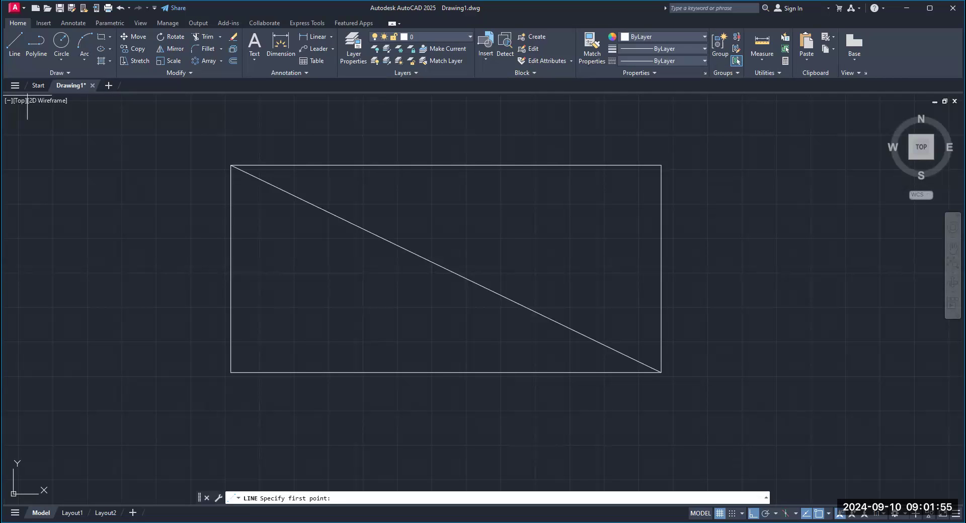
{"action": "left_click", "coordinate": [661, 165]}
{"action": "left_click", "coordinate": [231, 373]}
{"action": "key", "text": "Return"}
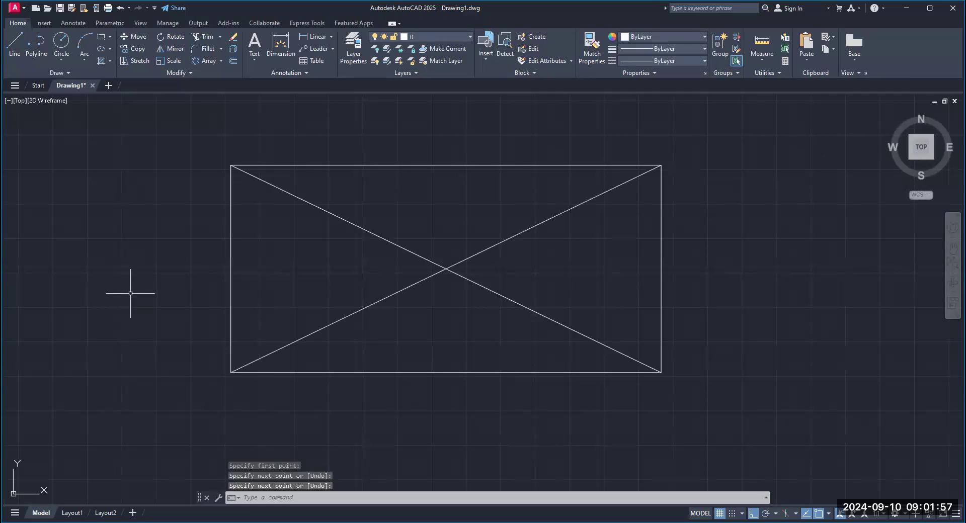
Enable the Midpoint object snap and draw a diamond of lines joining the midpoints of the rectangle's four sides
{"action": "left_click", "coordinate": [14, 59]}
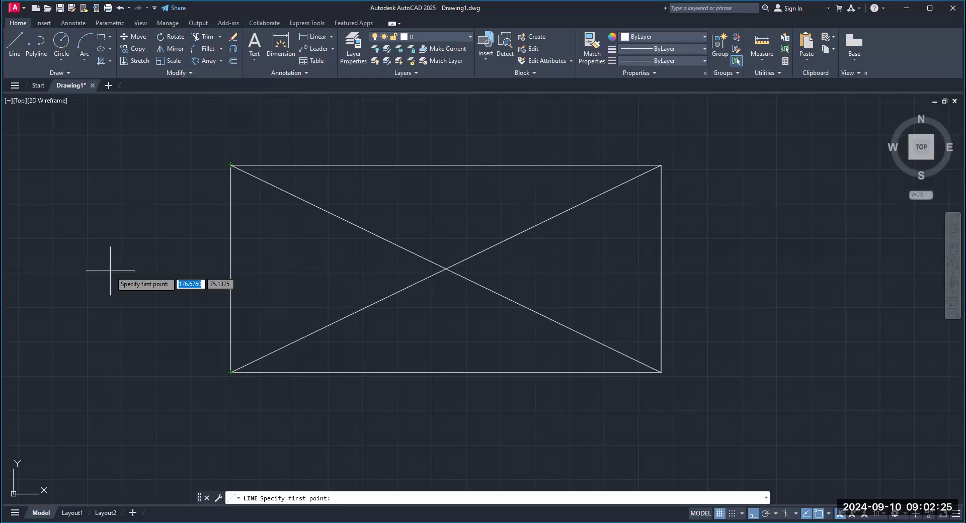
{"action": "key", "text": "Escape"}
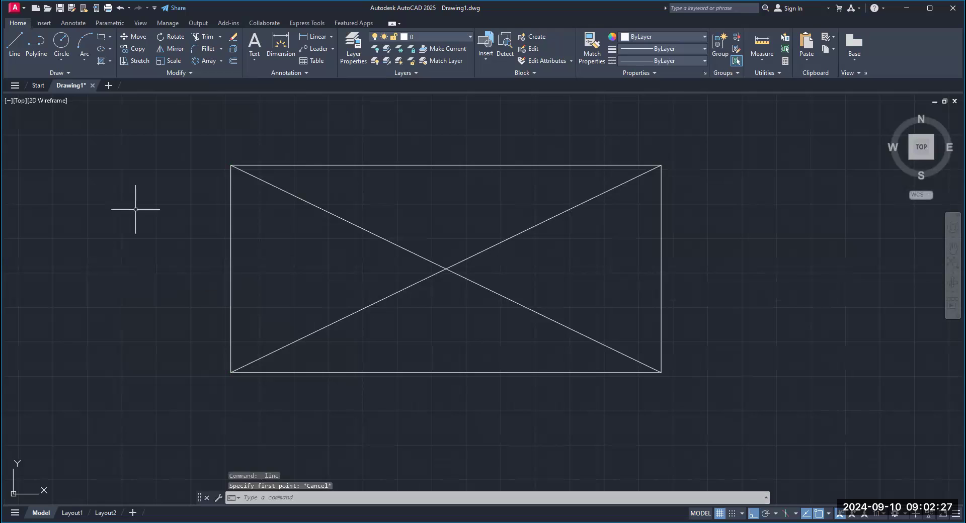
{"action": "type", "text": "osnap"}
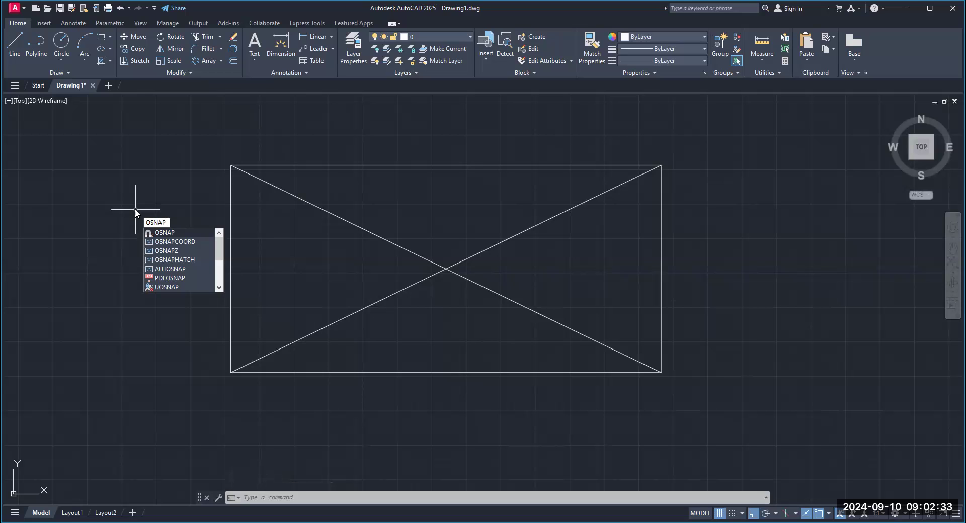
{"action": "key", "text": "Return"}
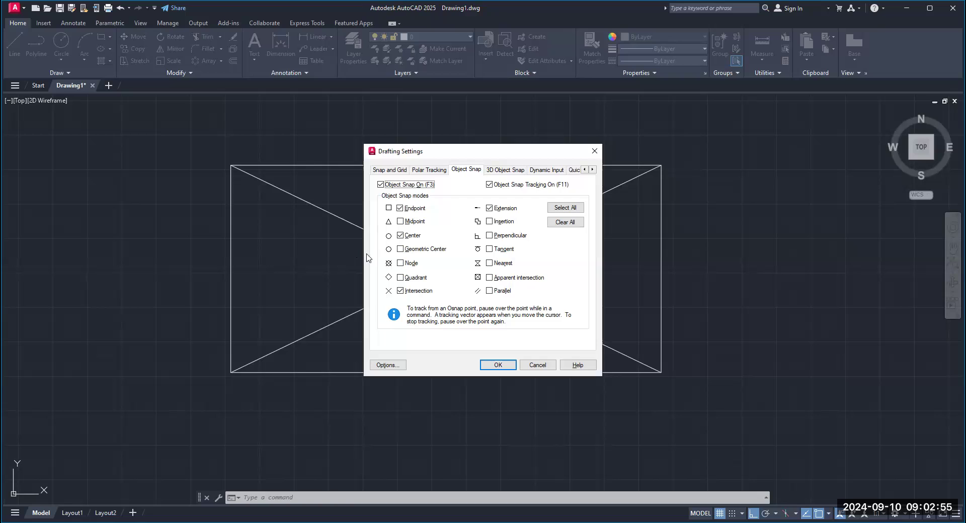
{"action": "left_click", "coordinate": [401, 222]}
{"action": "left_click", "coordinate": [505, 367]}
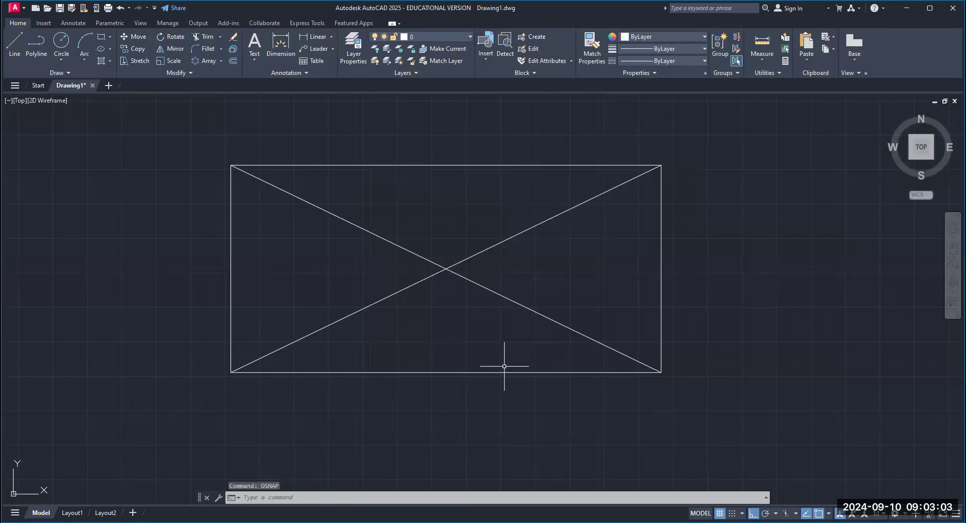
{"action": "left_click", "coordinate": [16, 59]}
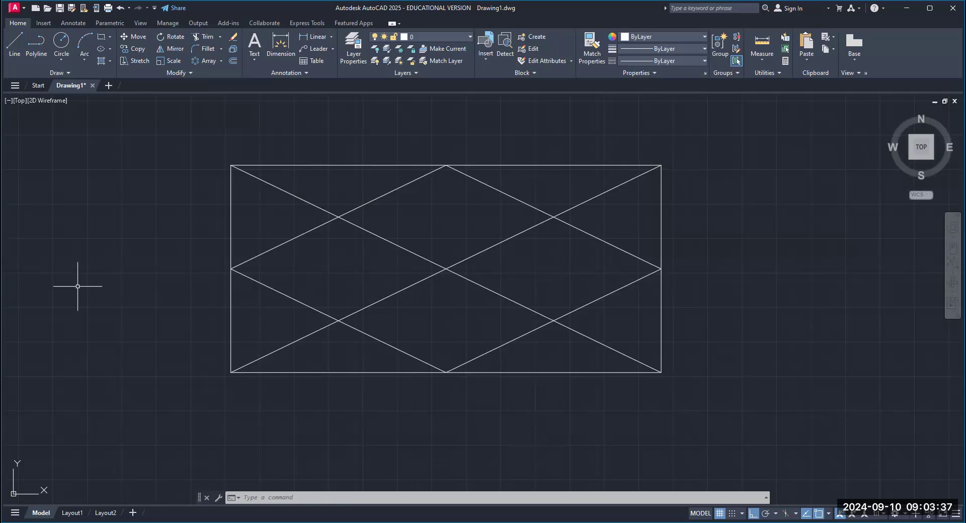
Erase the rectangle and all the lines drawn inside it
{"action": "type", "text": "e"}
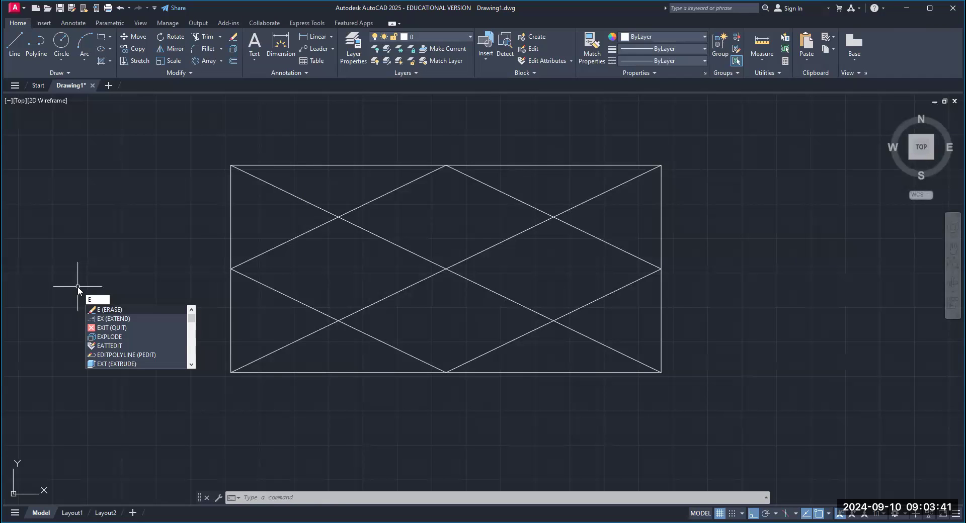
{"action": "key", "text": "Return"}
{"action": "type", "text": "all"}
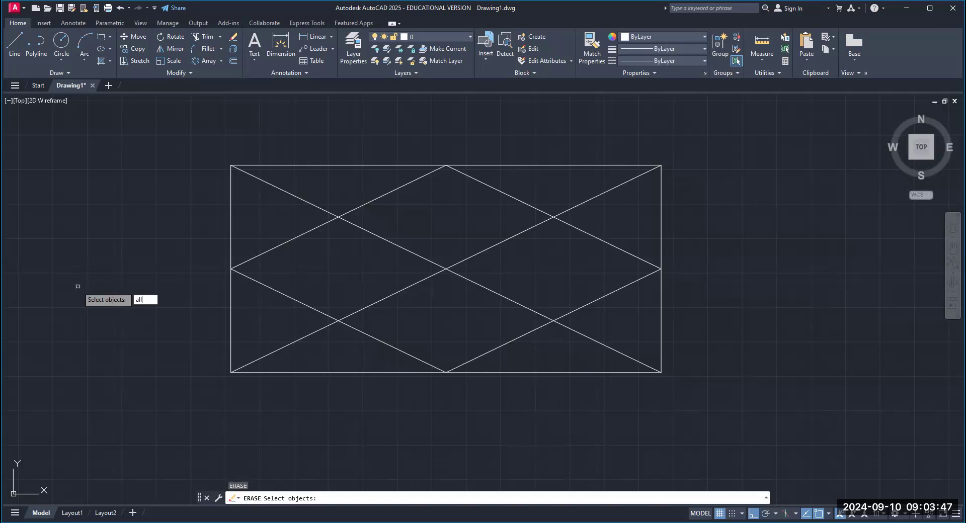
{"action": "key", "text": "Return"}
{"action": "key", "text": "Return"}
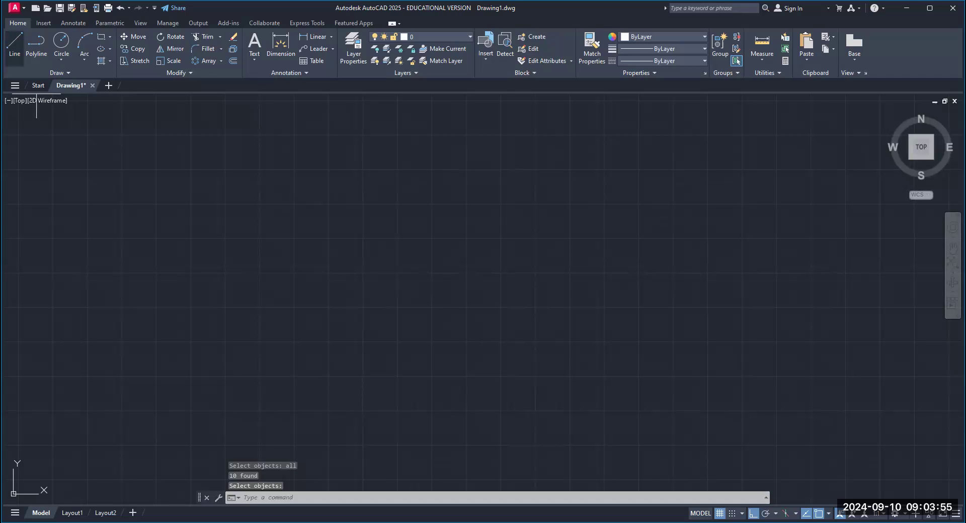
Draw a horizontal line 10 units long in the empty drawing
{"action": "left_click", "coordinate": [14, 46]}
{"action": "left_click", "coordinate": [244, 281]}
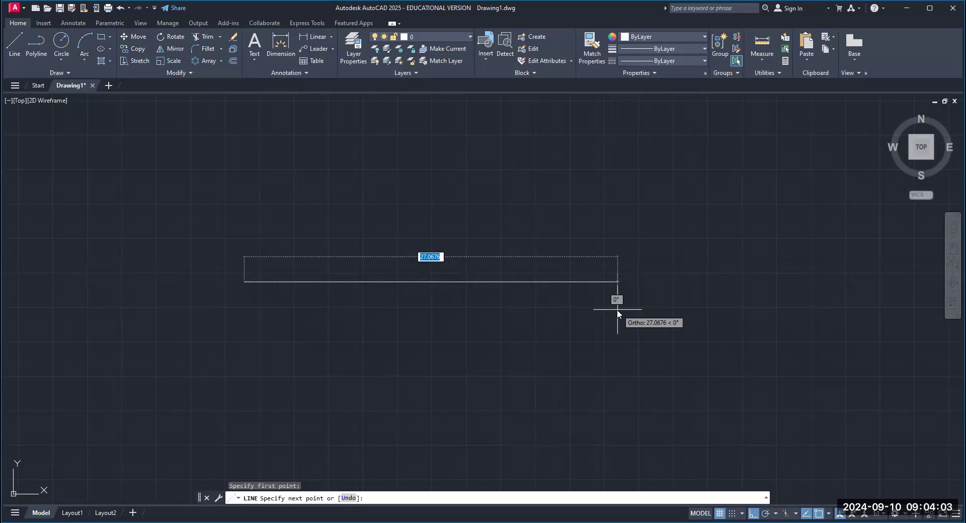
{"action": "type", "text": "10"}
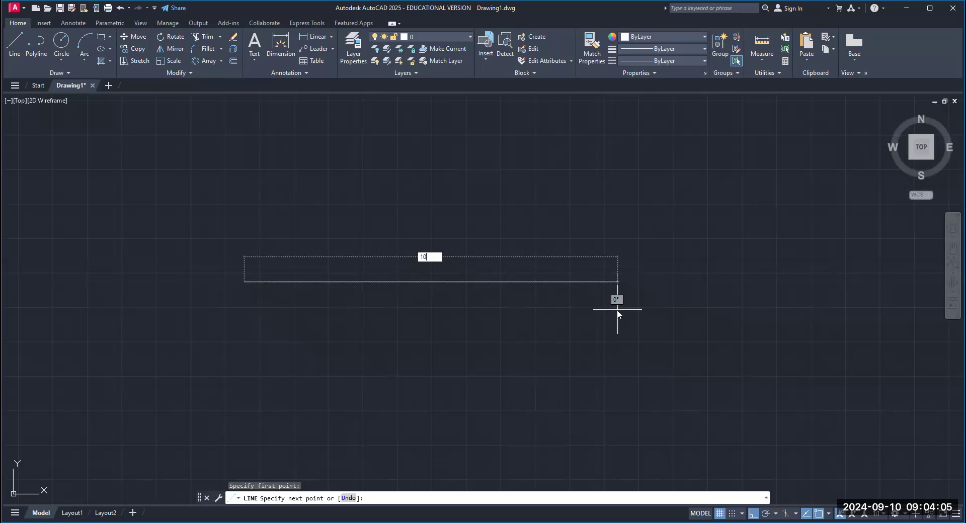
{"action": "key", "text": "Return"}
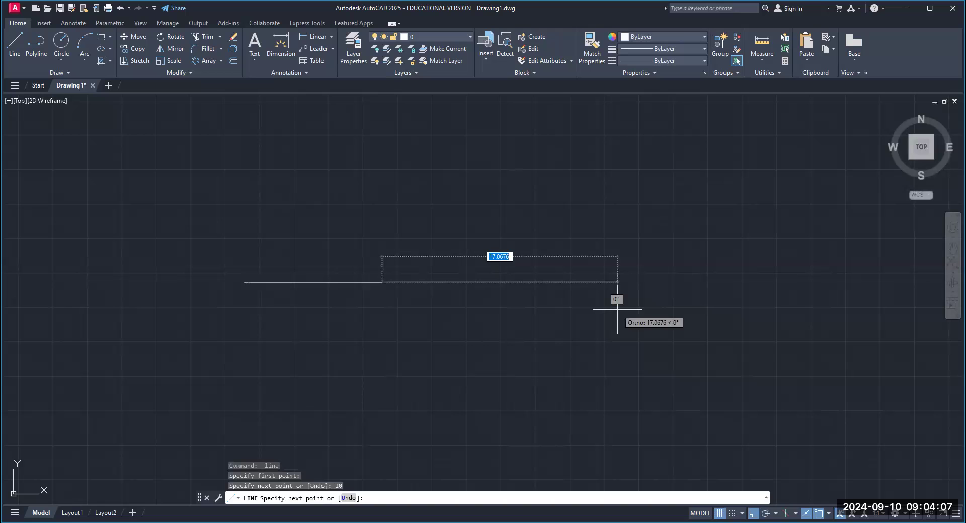
{"action": "key", "text": "Return"}
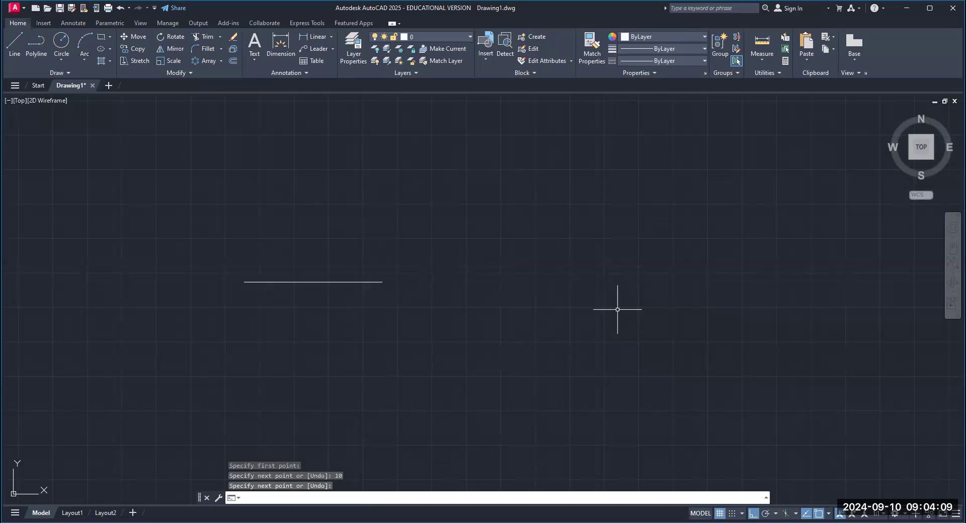
Divide the horizontal line into 5 equal segments with the Divide command
{"action": "scroll", "coordinate": [499, 273], "scroll_direction": "up", "scroll_amount": 4}
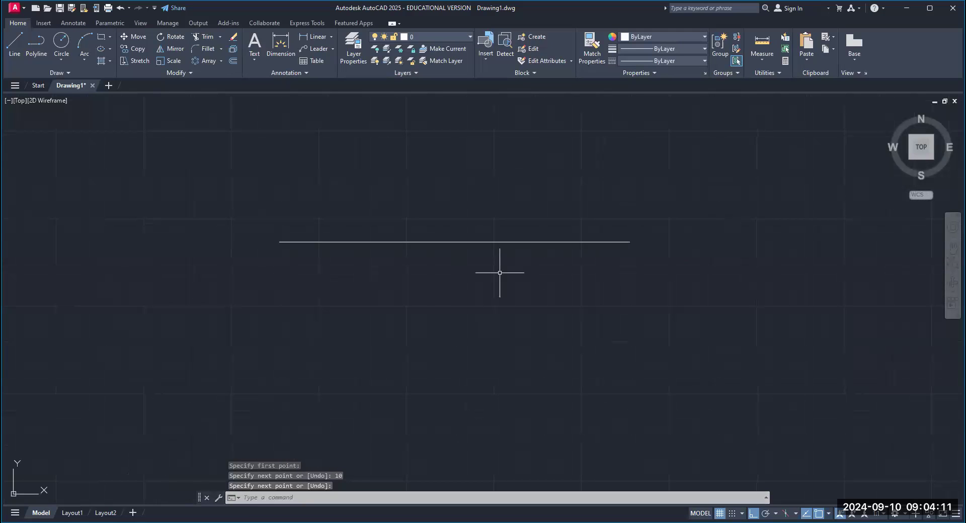
{"action": "scroll", "coordinate": [500, 273], "scroll_direction": "up", "scroll_amount": 2}
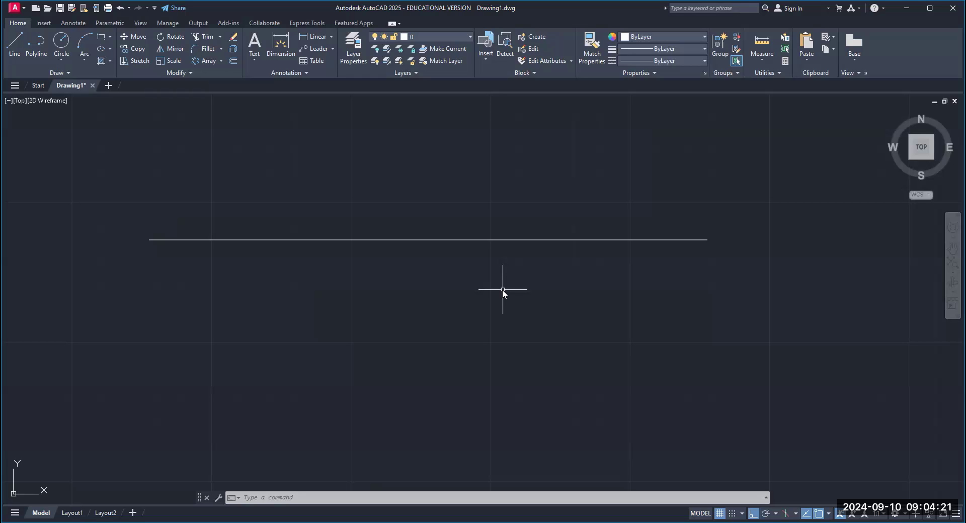
{"action": "type", "text": "DIVIDe"}
{"action": "key", "text": "Return"}
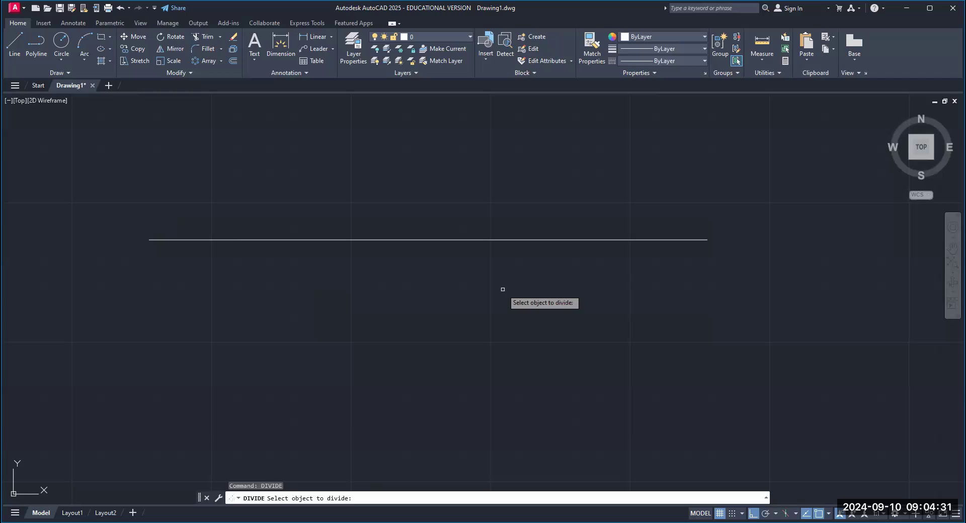
{"action": "left_click", "coordinate": [373, 240]}
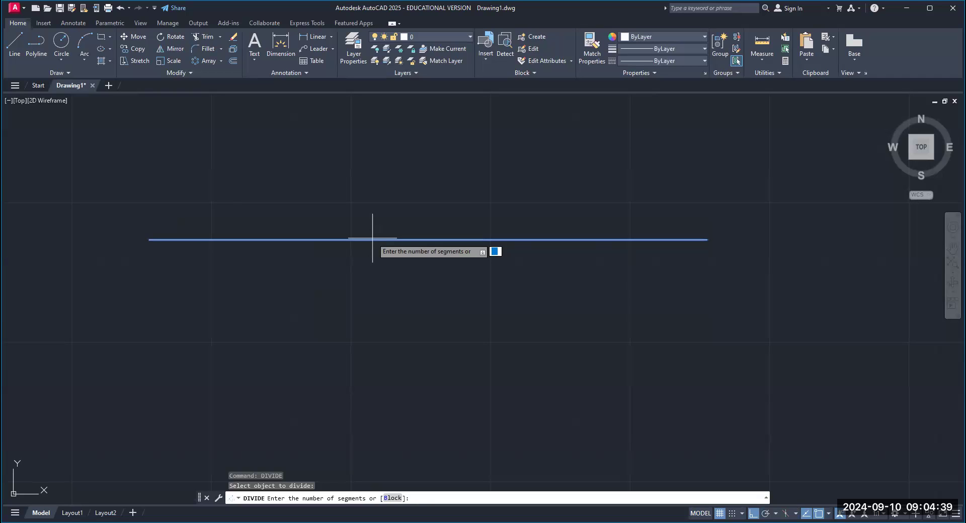
{"action": "type", "text": "5"}
{"action": "key", "text": "Return"}
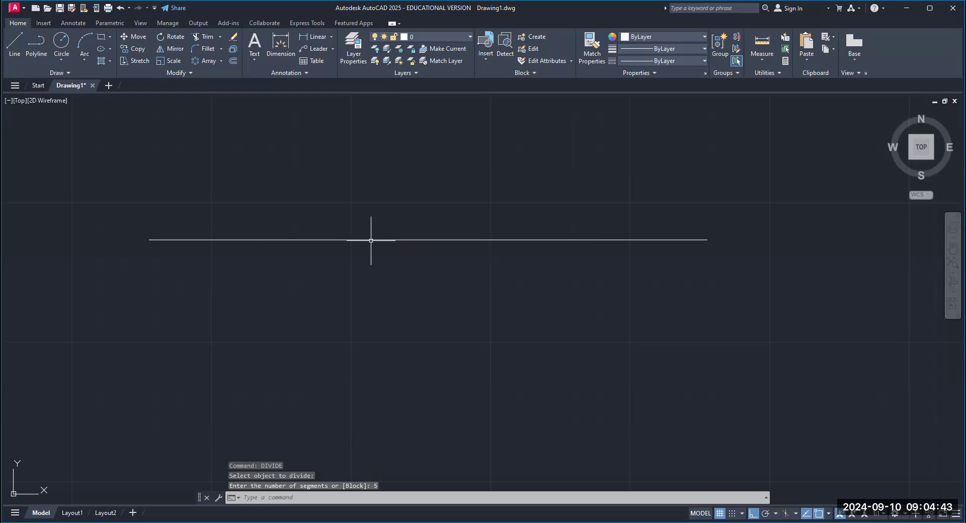
Erase the divided line without its division points, and undo the erasure
{"action": "scroll", "coordinate": [482, 249], "scroll_direction": "up", "scroll_amount": 3}
{"action": "scroll", "coordinate": [478, 249], "scroll_direction": "down", "scroll_amount": 3}
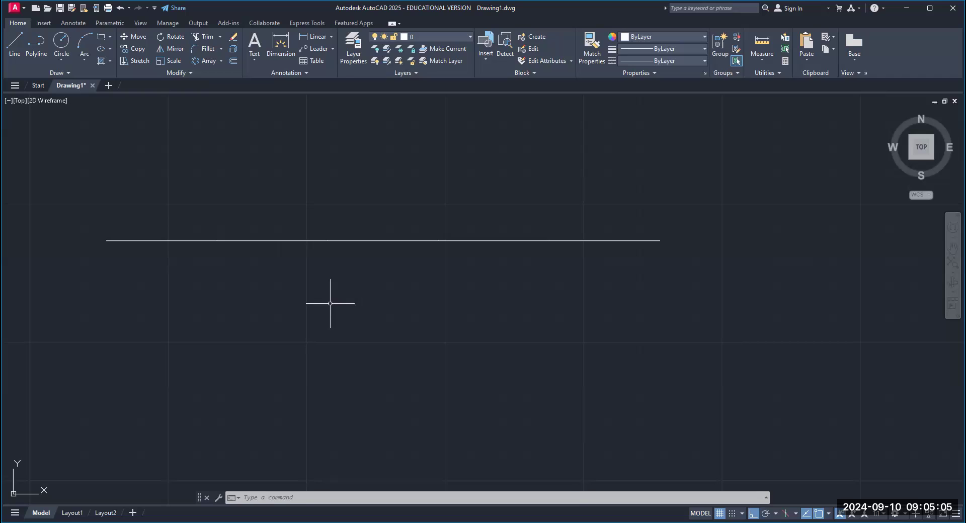
{"action": "type", "text": "e"}
{"action": "key", "text": "Return"}
{"action": "left_click", "coordinate": [282, 240]}
{"action": "key", "text": "Return"}
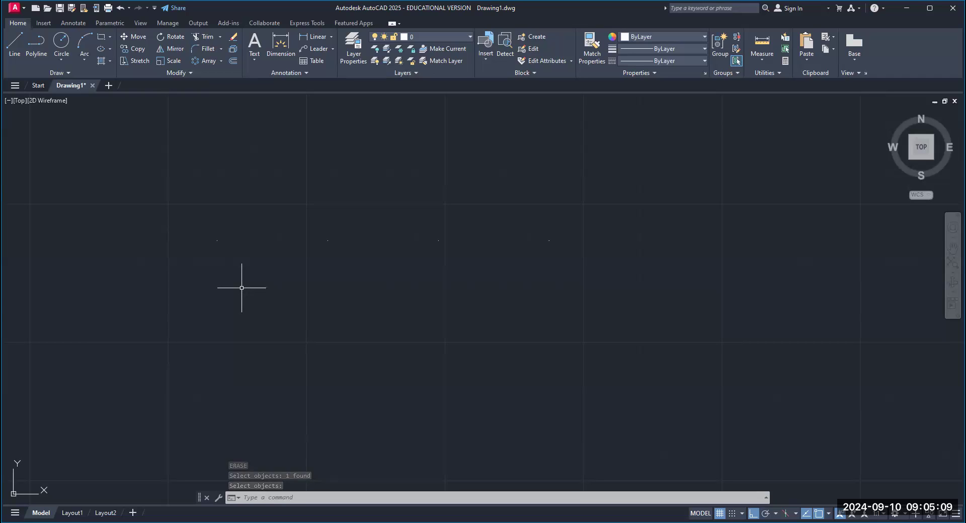
{"action": "left_click", "coordinate": [120, 9]}
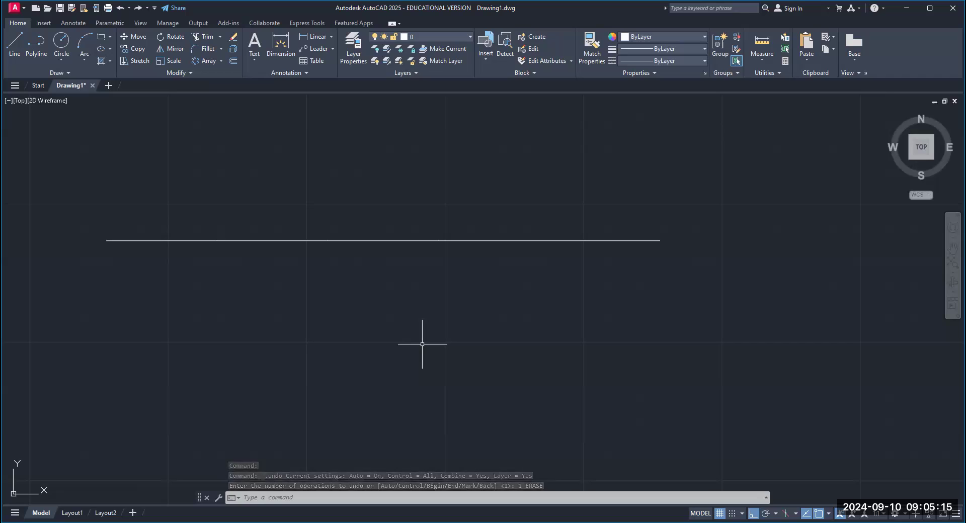
Enable the Node object snap mode in the drafting settings
{"action": "type", "text": "OSNAP"}
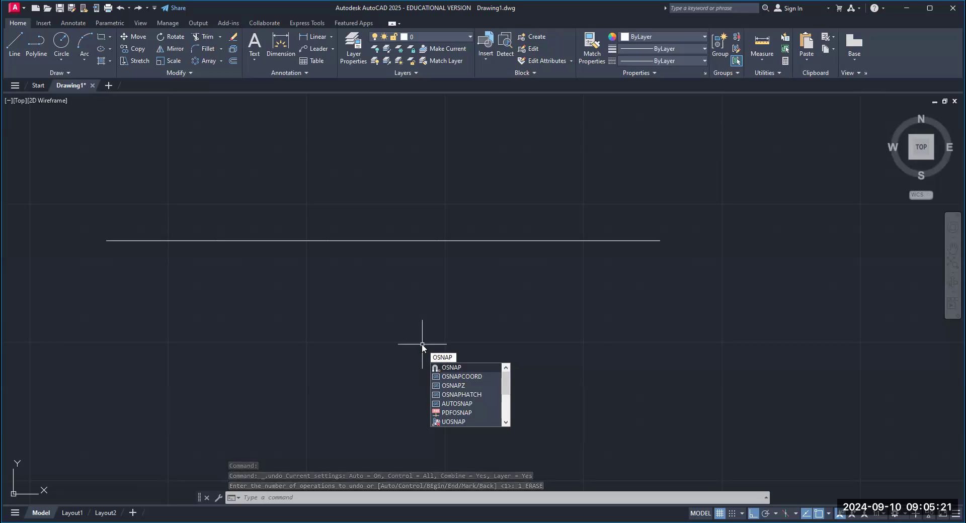
{"action": "key", "text": "Return"}
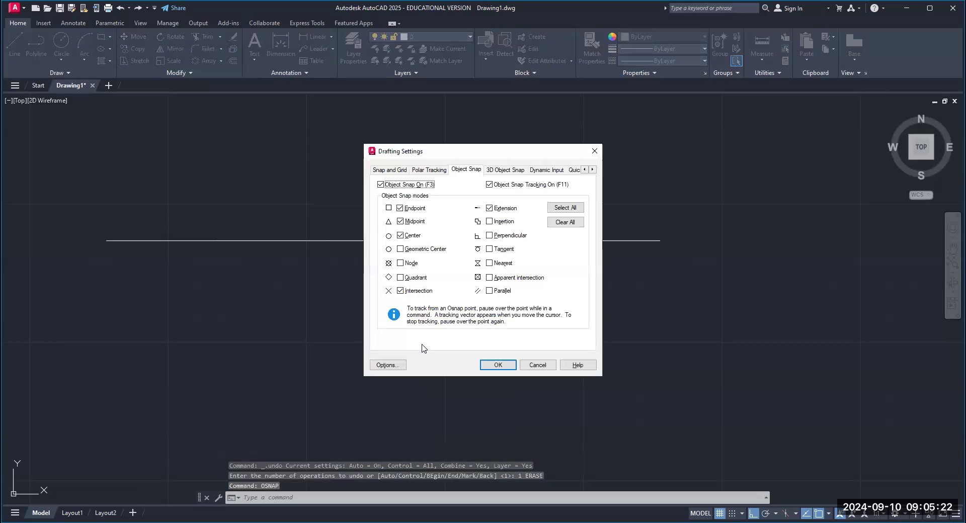
{"action": "left_click", "coordinate": [401, 265]}
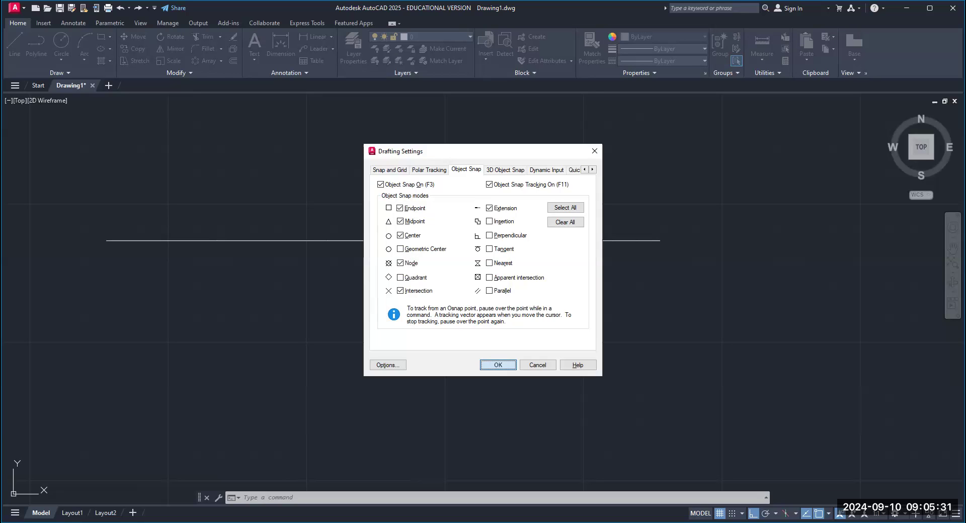
{"action": "left_click", "coordinate": [496, 365]}
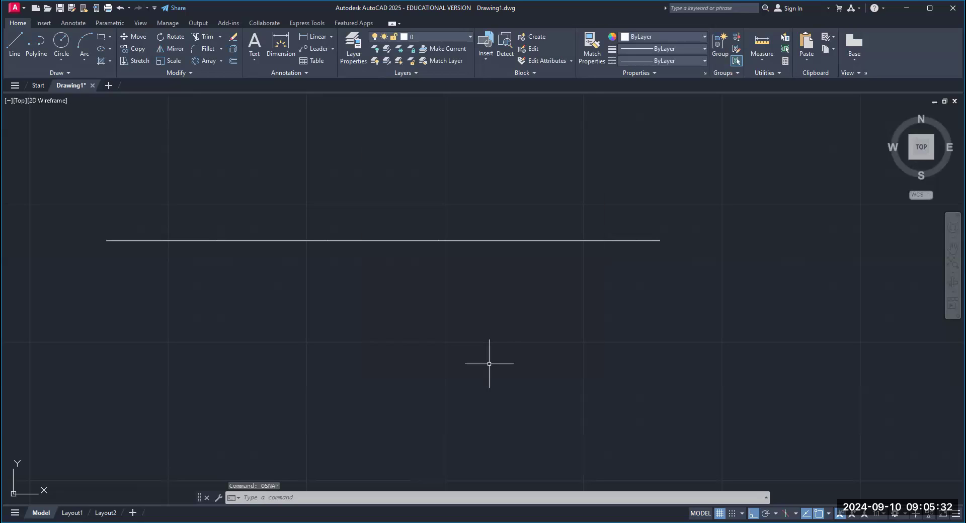
Draw 1-unit vertical lines downward from the first and second division points of the horizontal line
{"action": "left_click", "coordinate": [15, 45]}
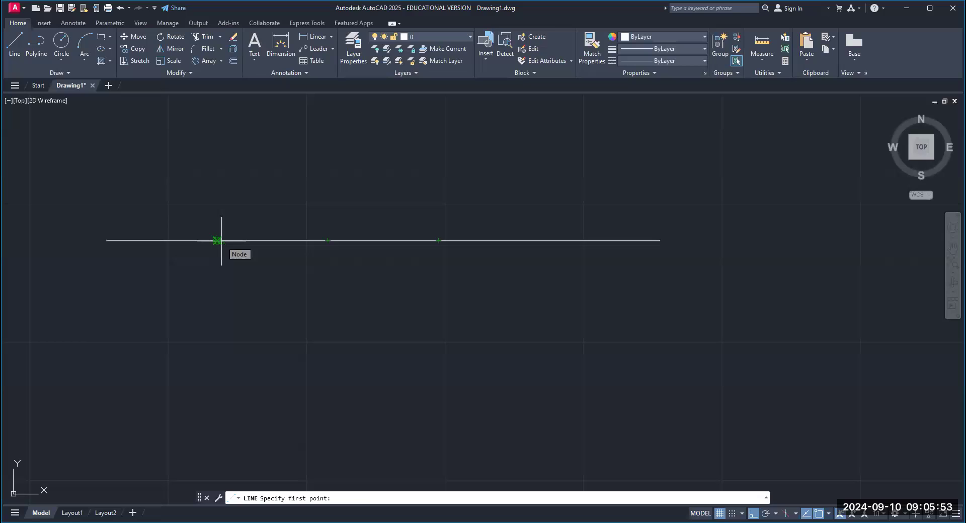
{"action": "left_click", "coordinate": [218, 240]}
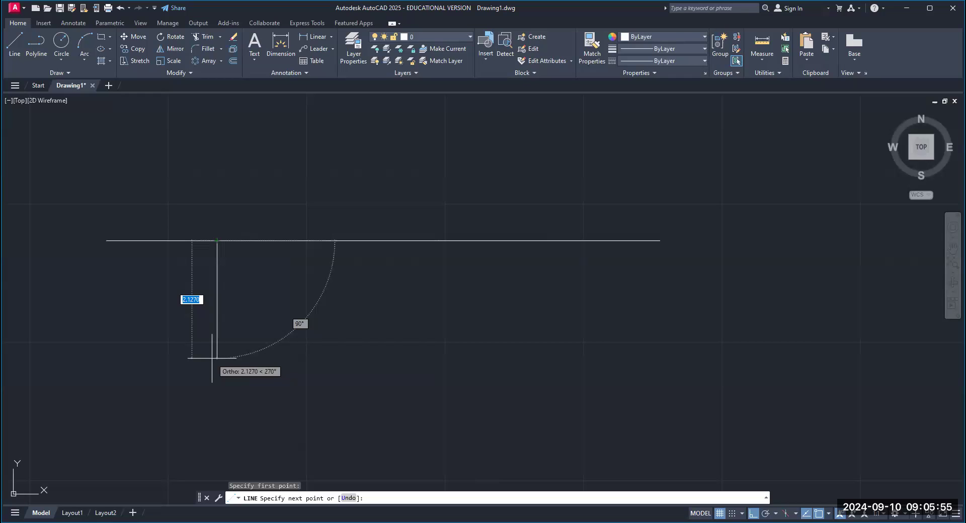
{"action": "type", "text": "1"}
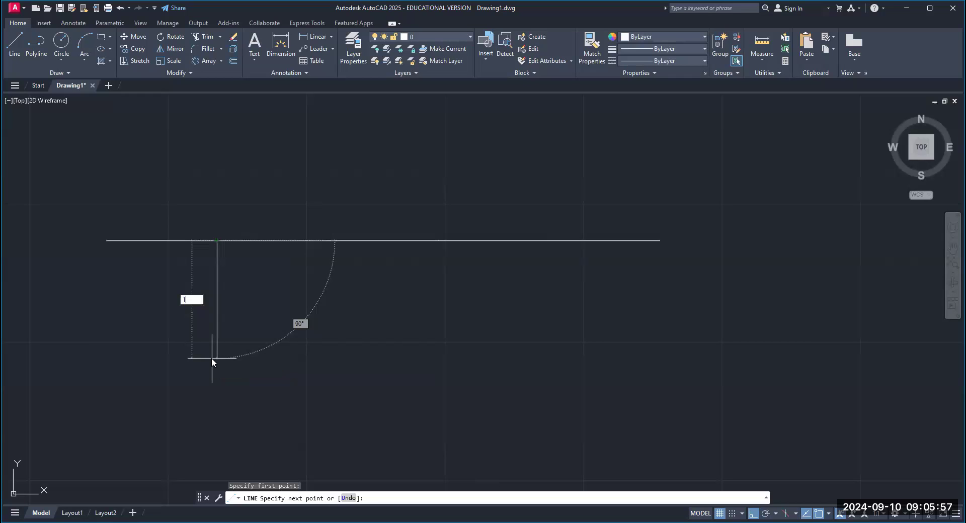
{"action": "key", "text": "Return"}
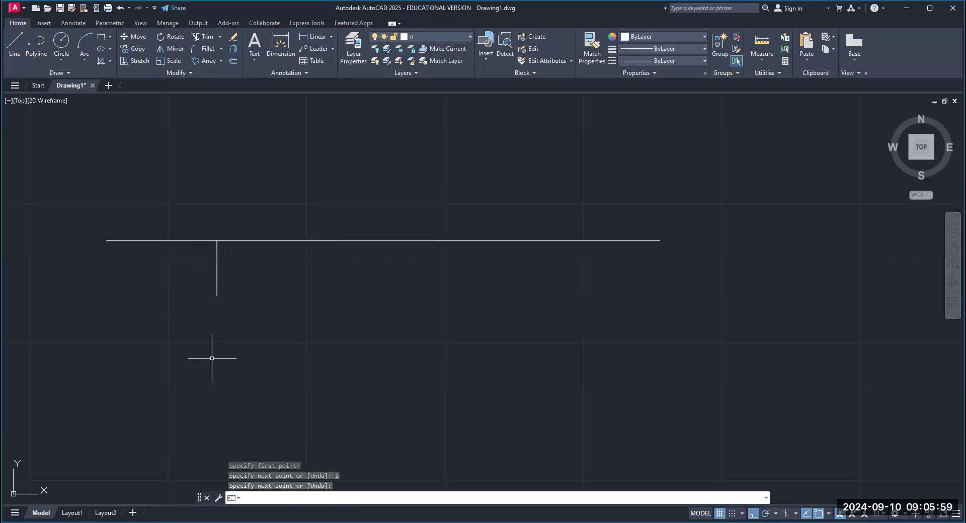
{"action": "key", "text": "Return"}
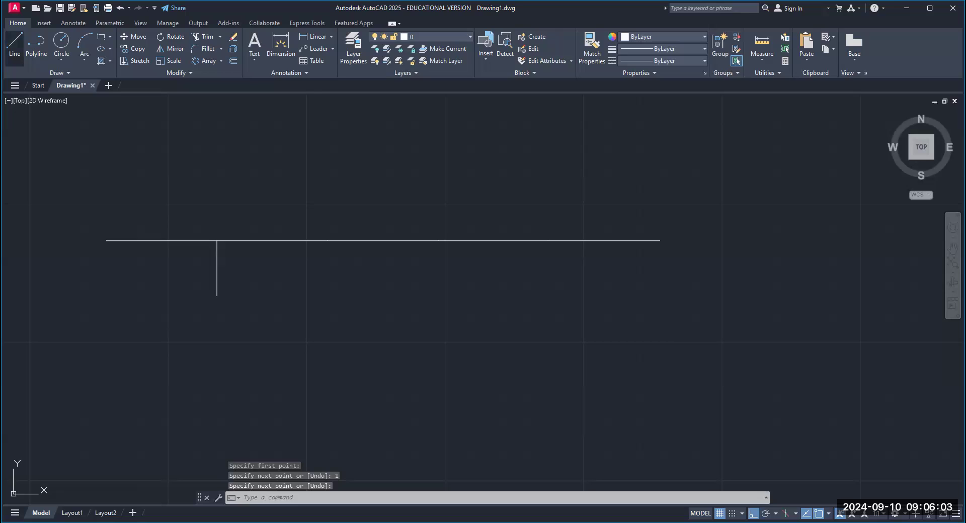
{"action": "key", "text": "Return"}
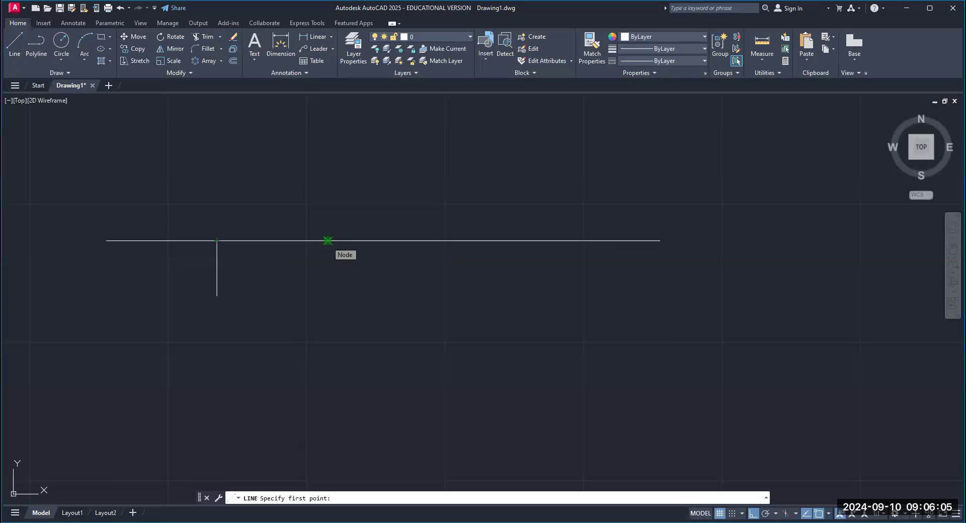
{"action": "left_click", "coordinate": [335, 300]}
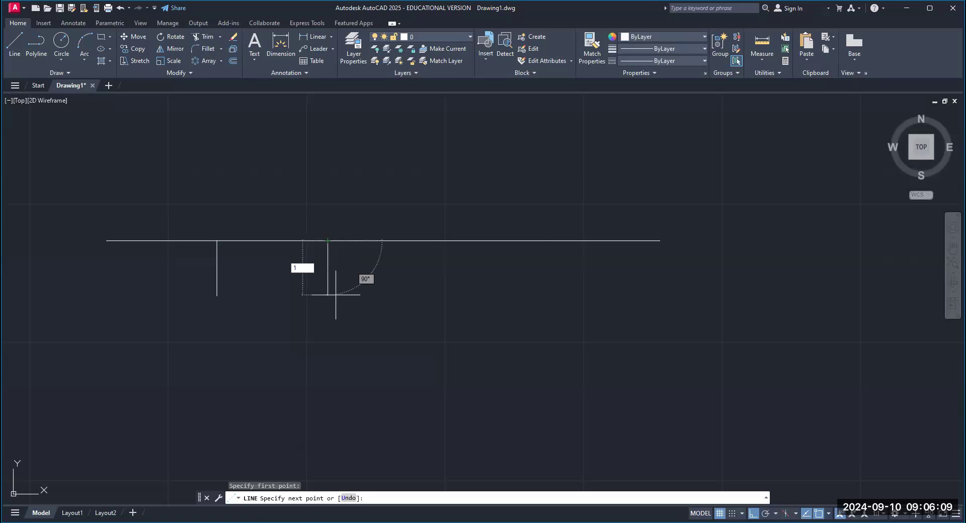
{"action": "key", "text": "Return"}
{"action": "key", "text": "Return"}
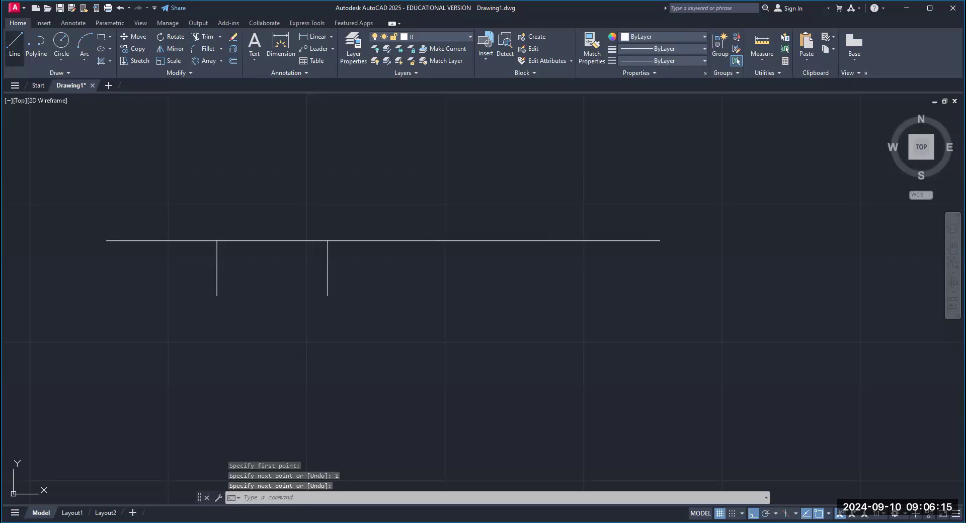
Draw 1-unit vertical lines downward from the third and fourth division points of the horizontal line
{"action": "left_click", "coordinate": [14, 46]}
{"action": "left_click", "coordinate": [438, 241]}
{"action": "type", "text": "1"}
{"action": "key", "text": "Return"}
{"action": "key", "text": "Return"}
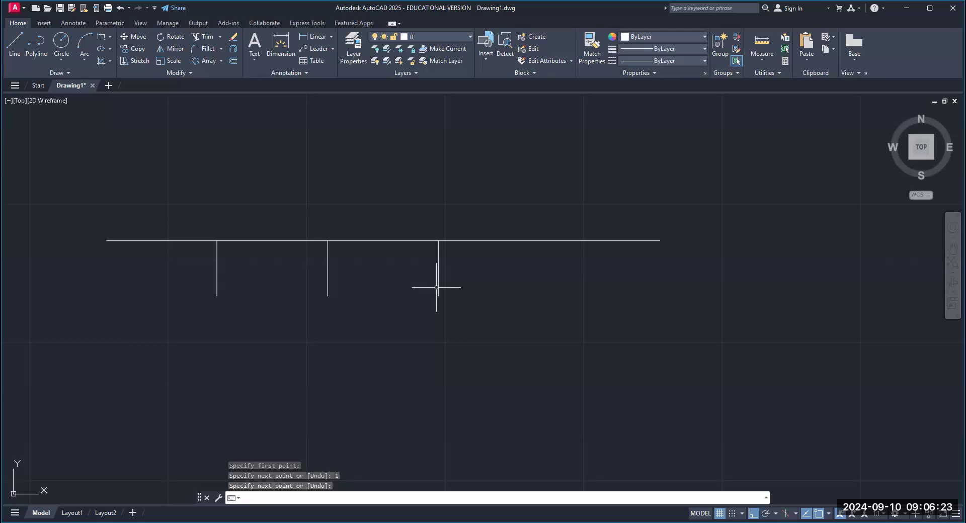
{"action": "key", "text": "Return"}
{"action": "left_click", "coordinate": [549, 240]}
{"action": "type", "text": "1"}
{"action": "key", "text": "Return"}
{"action": "key", "text": "Return"}
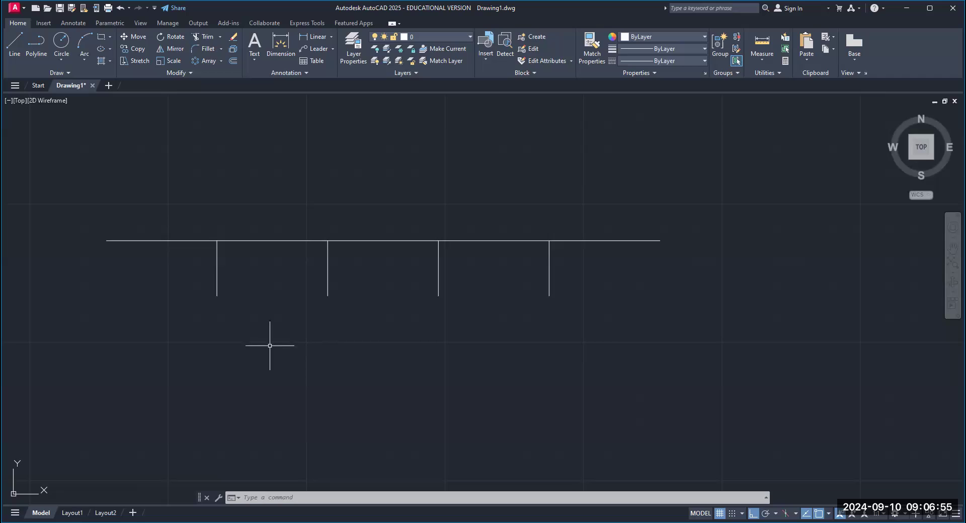
Erase the four short vertical lines with a fence selection crossing them, and undo the erasure
{"action": "type", "text": "E"}
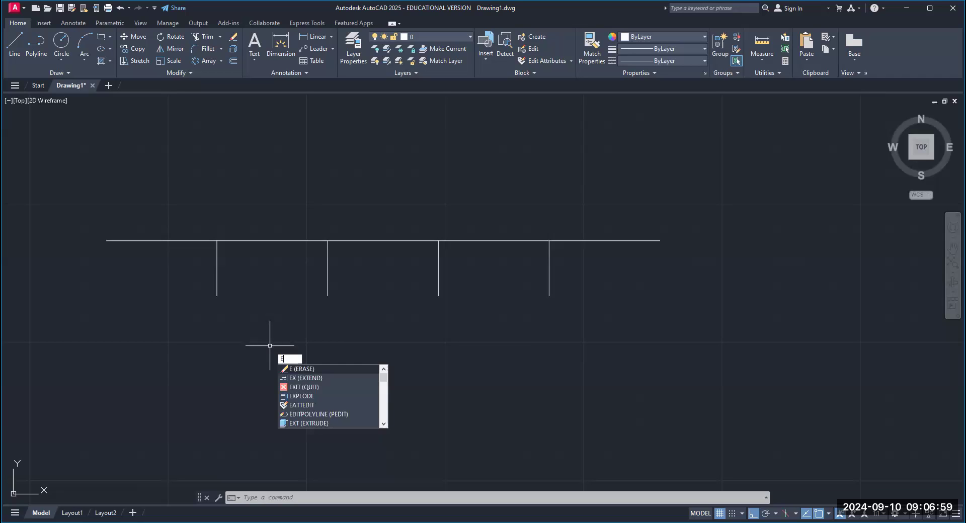
{"action": "key", "text": "Return"}
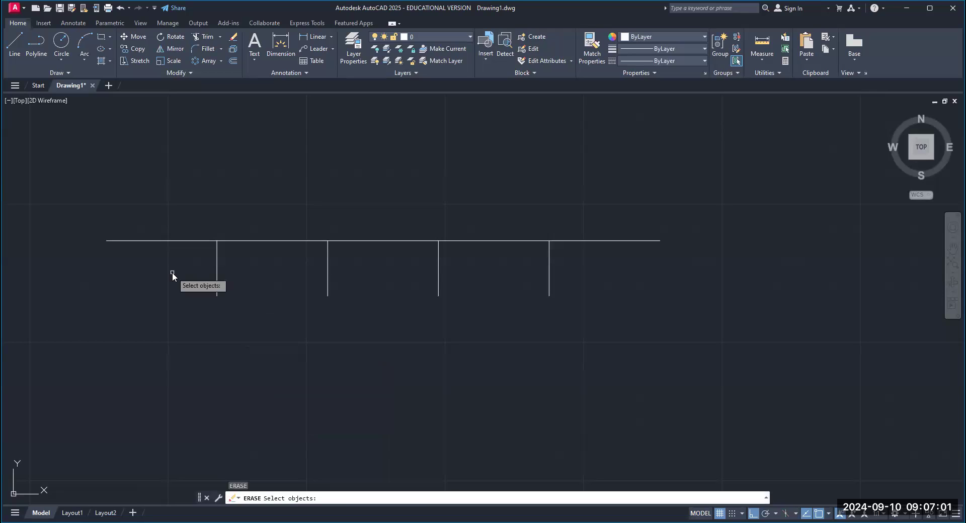
{"action": "type", "text": "f"}
{"action": "key", "text": "Return"}
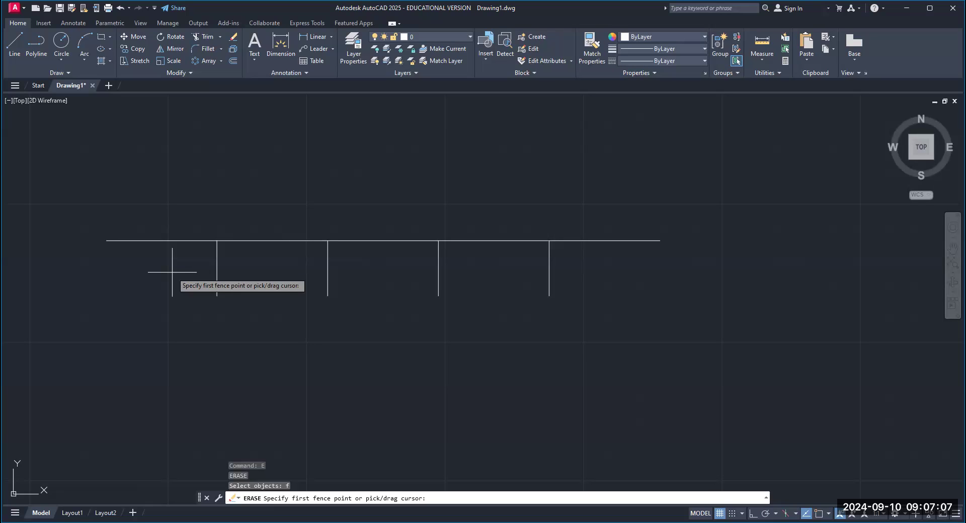
{"action": "left_click", "coordinate": [172, 273]}
{"action": "left_click", "coordinate": [562, 272]}
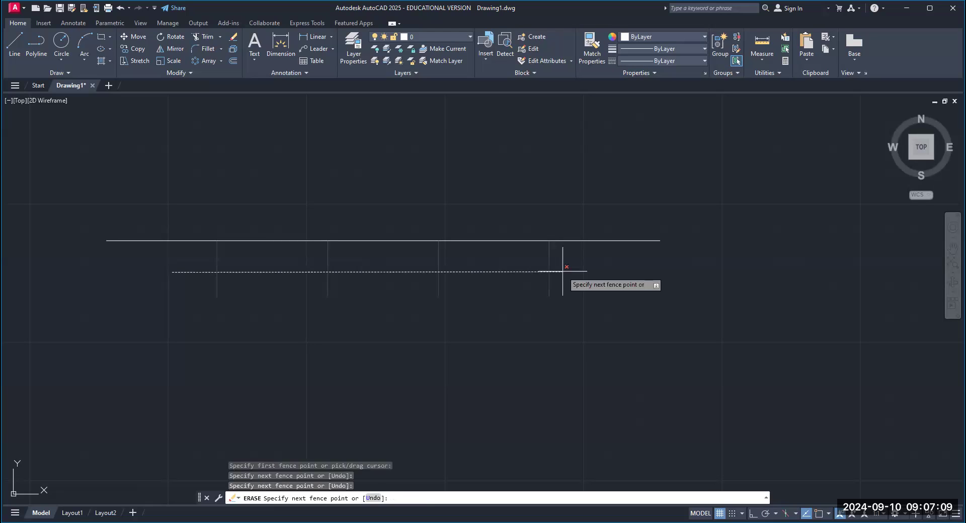
{"action": "key", "text": "Return"}
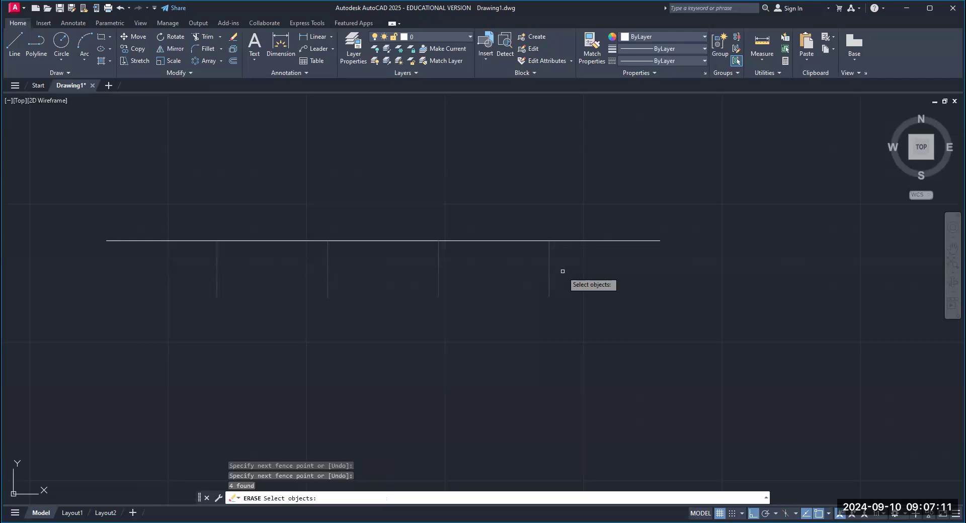
{"action": "key", "text": "Return"}
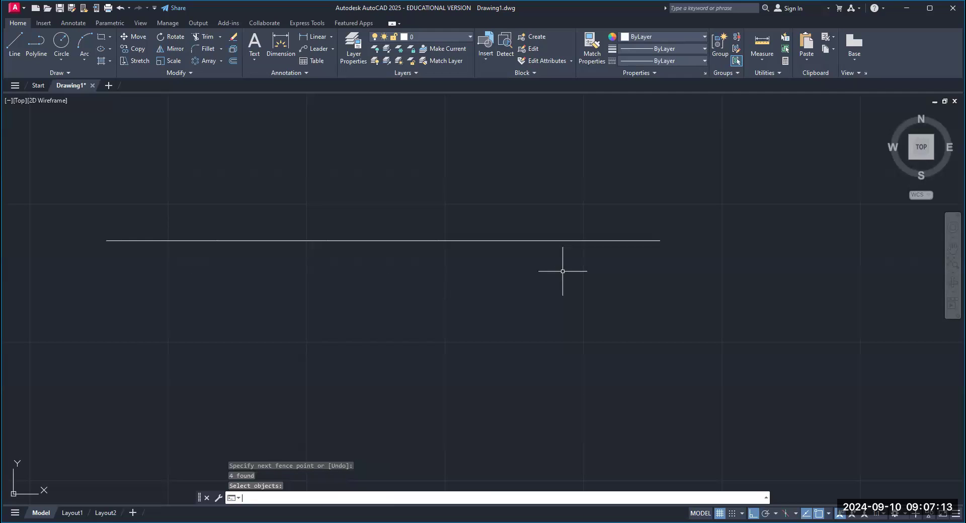
{"action": "left_click", "coordinate": [120, 8]}
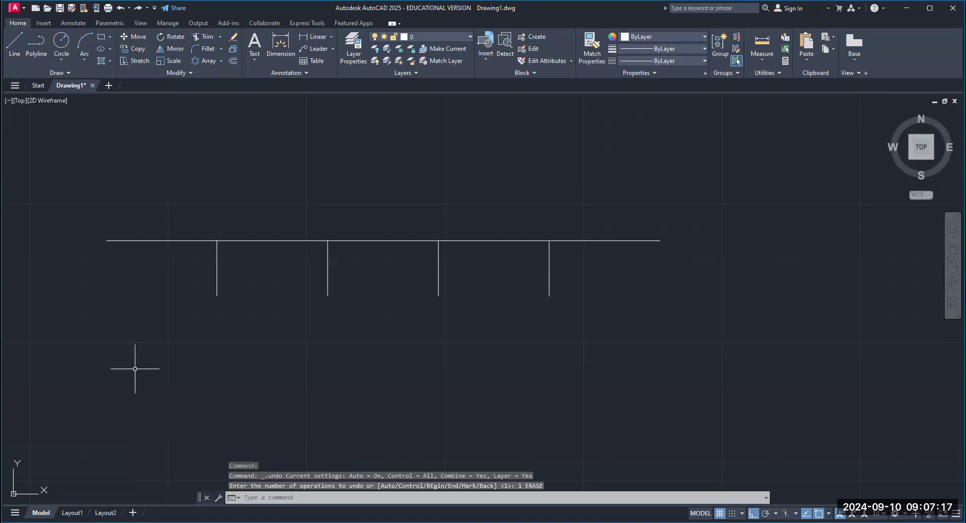
Erase the four vertical lines below the horizontal line using a fence selection across all of them
{"action": "type", "text": "E"}
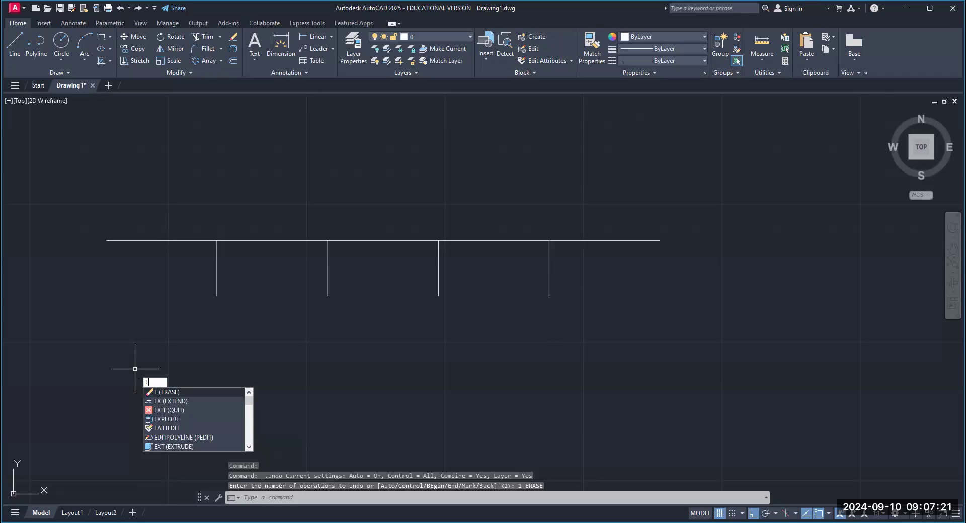
{"action": "key", "text": "Return"}
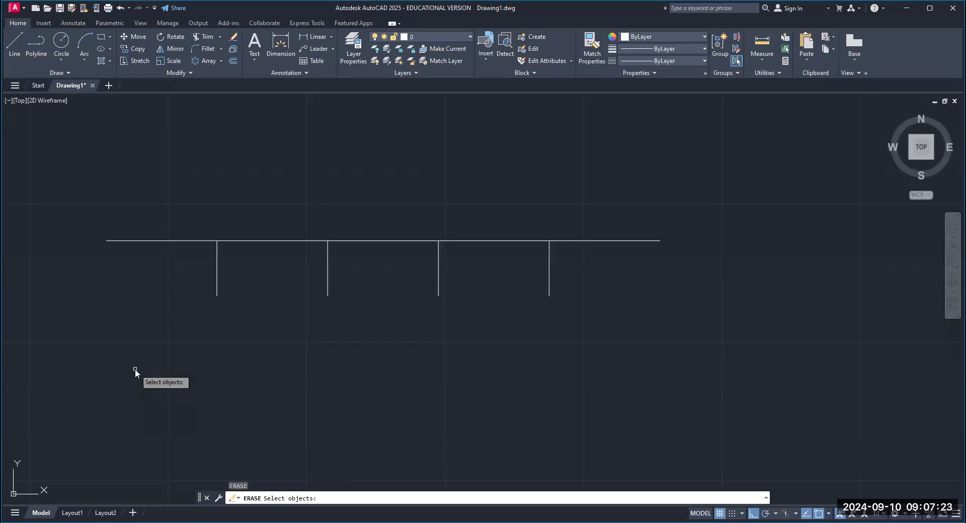
{"action": "type", "text": "f"}
{"action": "key", "text": "Return"}
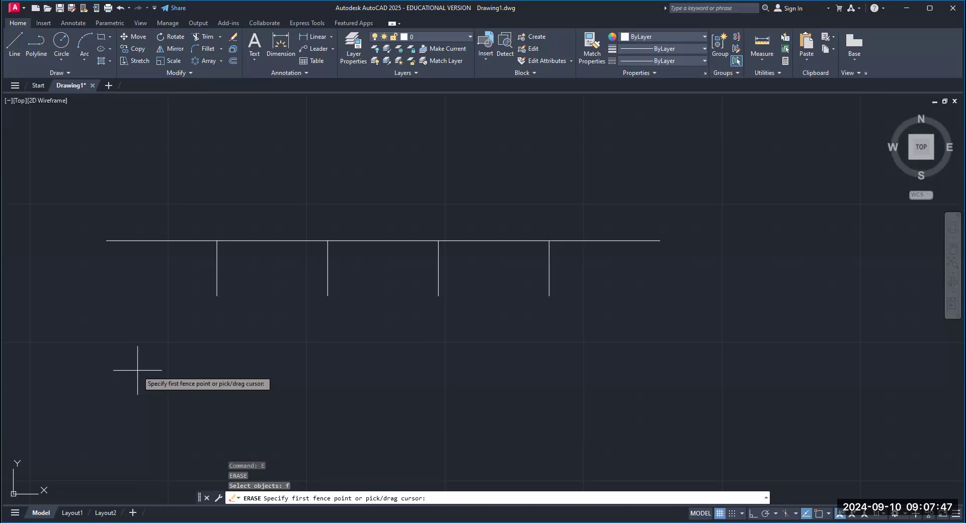
{"action": "left_click", "coordinate": [178, 271]}
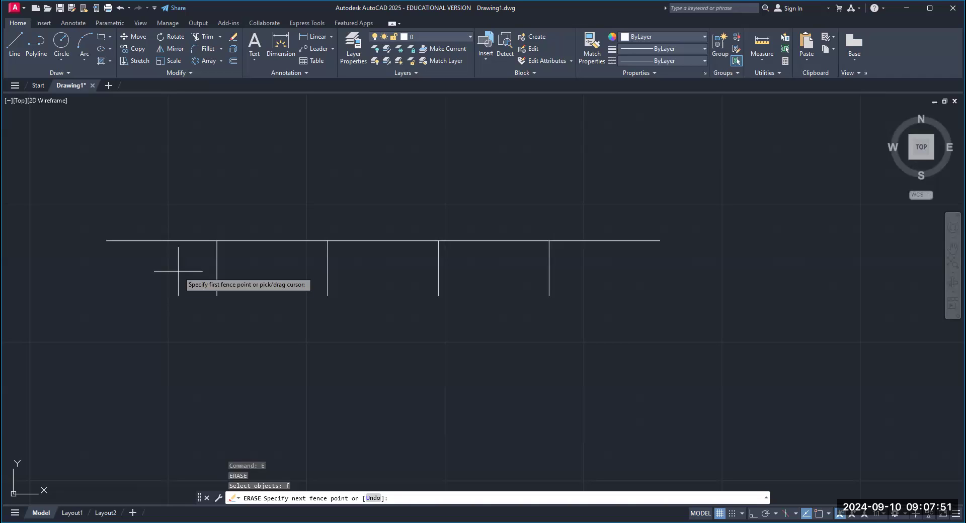
{"action": "left_click", "coordinate": [587, 272]}
{"action": "left_click", "coordinate": [587, 271]}
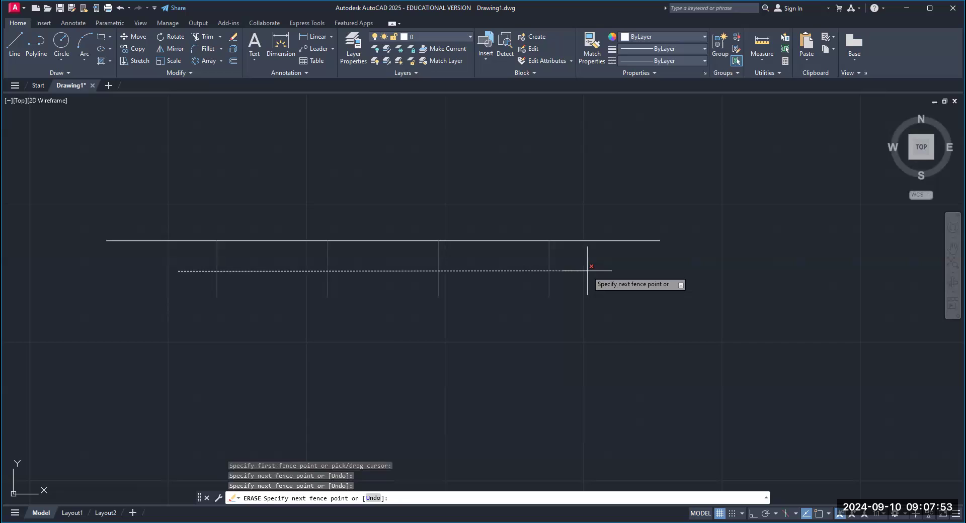
{"action": "key", "text": "Return"}
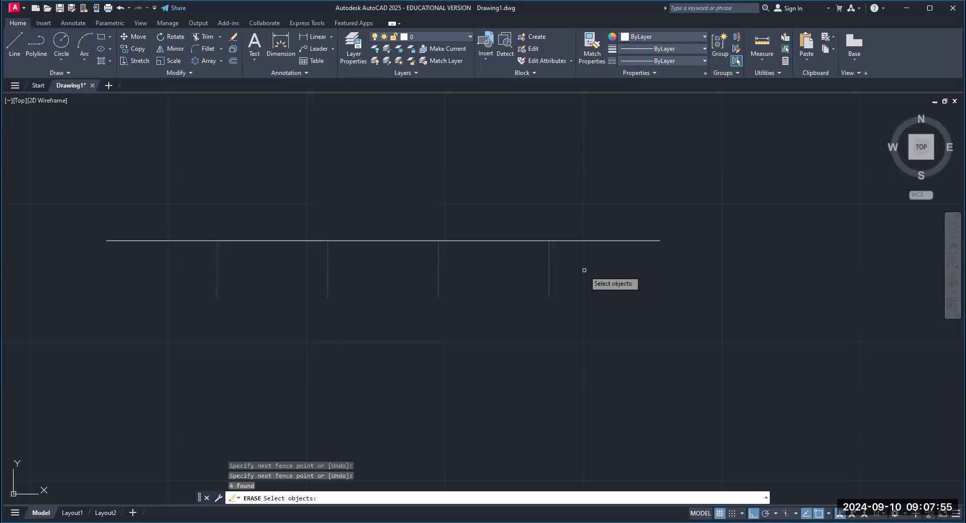
{"action": "key", "text": "Return"}
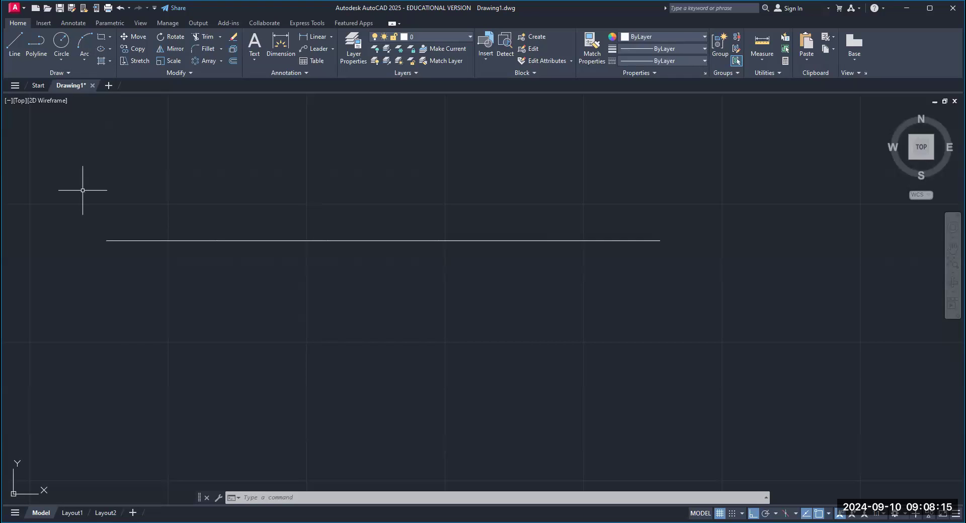
Erase the horizontal line together with its division points using a window selection
{"action": "type", "text": "E"}
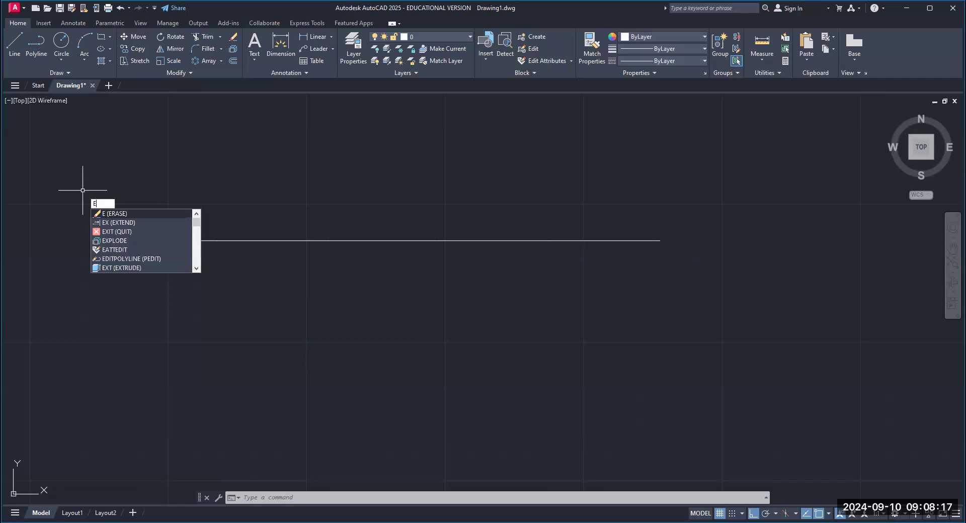
{"action": "key", "text": "Return"}
{"action": "type", "text": "w"}
{"action": "key", "text": "Return"}
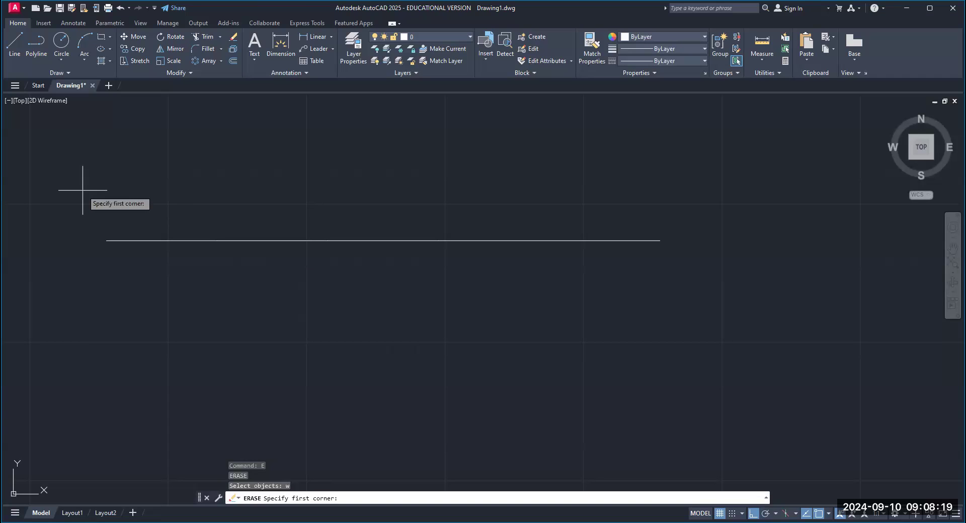
{"action": "left_click", "coordinate": [83, 190]}
{"action": "left_click", "coordinate": [694, 265]}
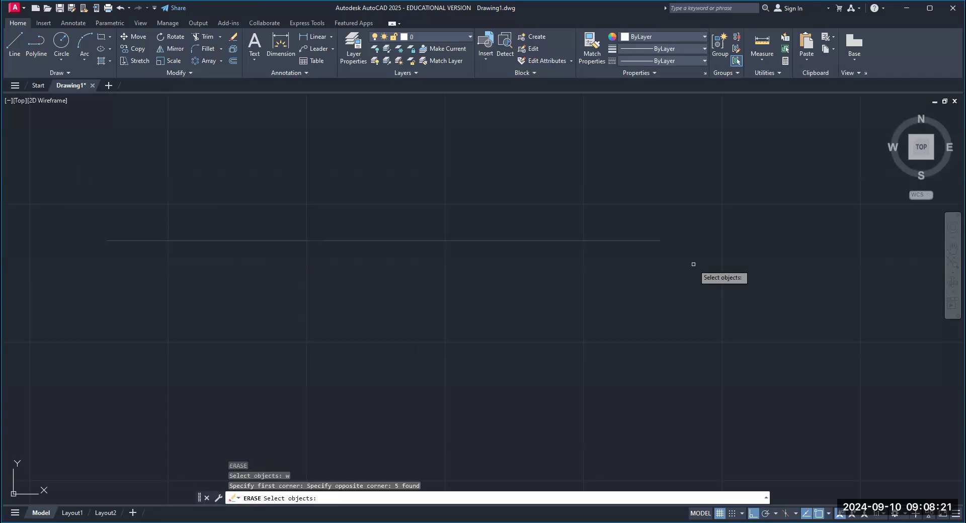
{"action": "key", "text": "Return"}
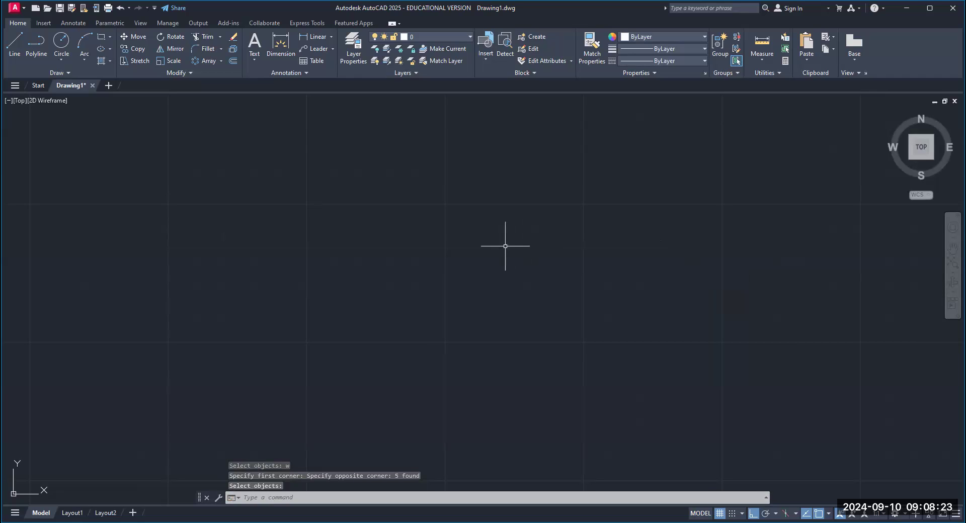
Draw a 5 by 5 square with the Rectangle command in the middle of the empty drawing
{"action": "left_click", "coordinate": [110, 35]}
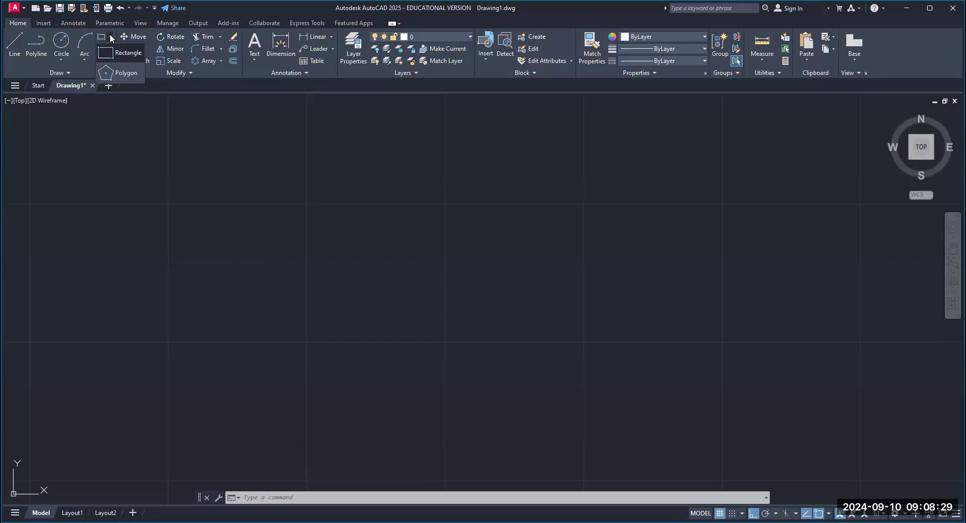
{"action": "left_click", "coordinate": [115, 57]}
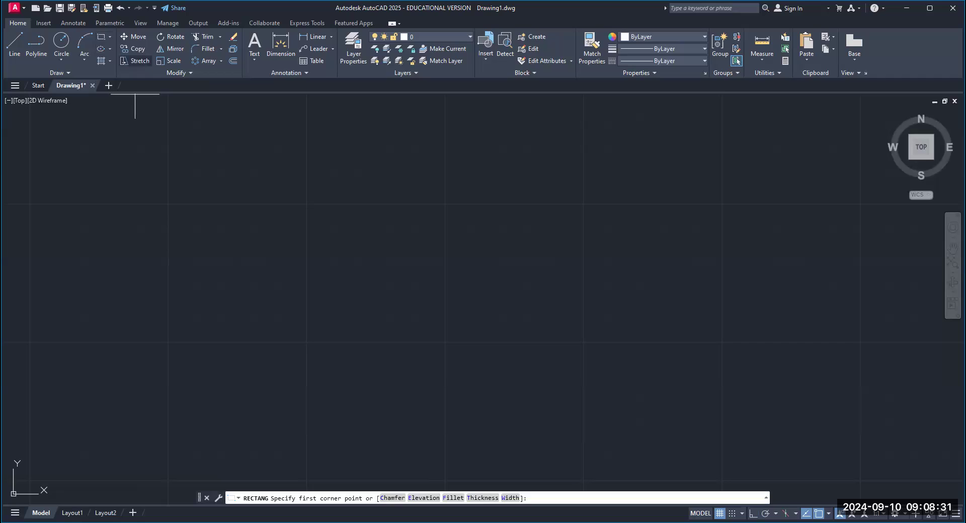
{"action": "left_click", "coordinate": [327, 196]}
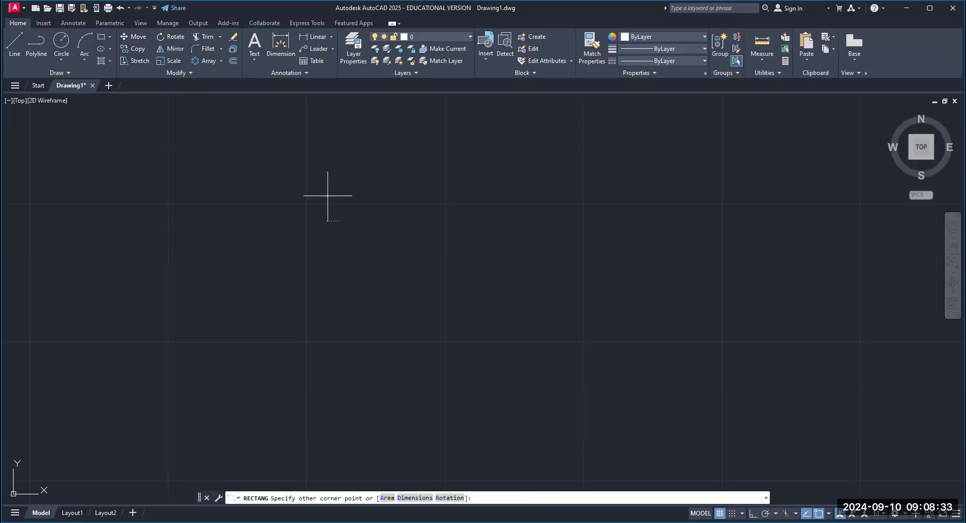
{"action": "type", "text": "5"}
{"action": "key", "text": "Tab"}
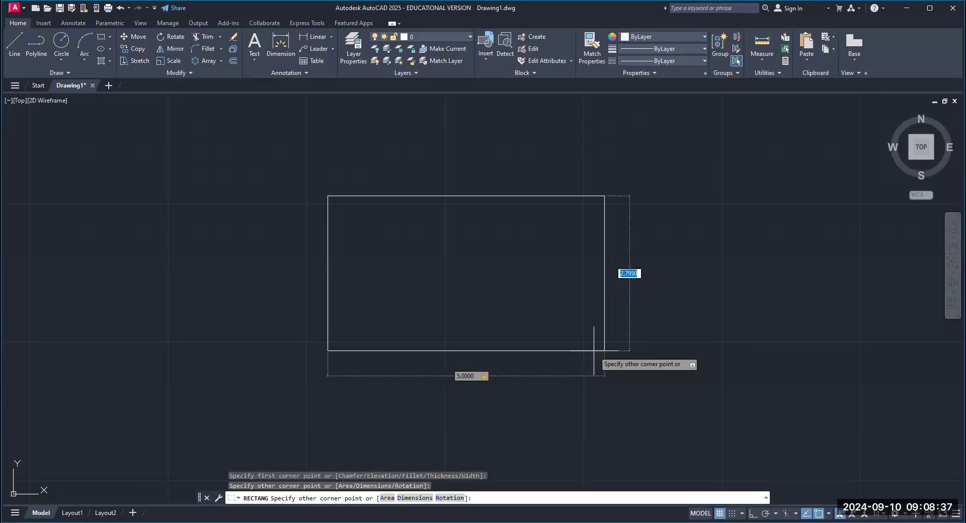
{"action": "type", "text": "5"}
{"action": "key", "text": "Return"}
{"action": "key", "text": "Return"}
{"action": "middle_click_drag", "start_coordinate": [526, 355], "coordinate": [526, 295]}
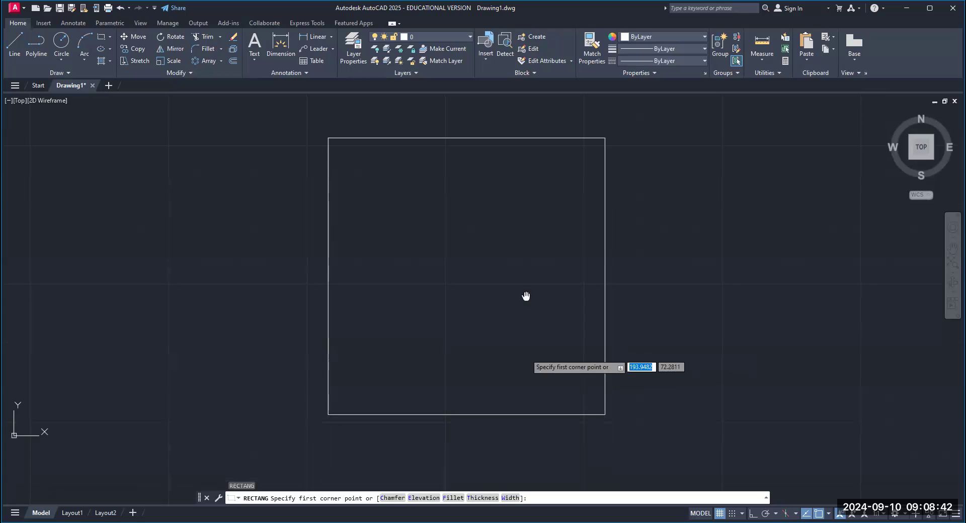
{"action": "right_click", "coordinate": [116, 160]}
{"action": "left_click", "coordinate": [134, 165]}
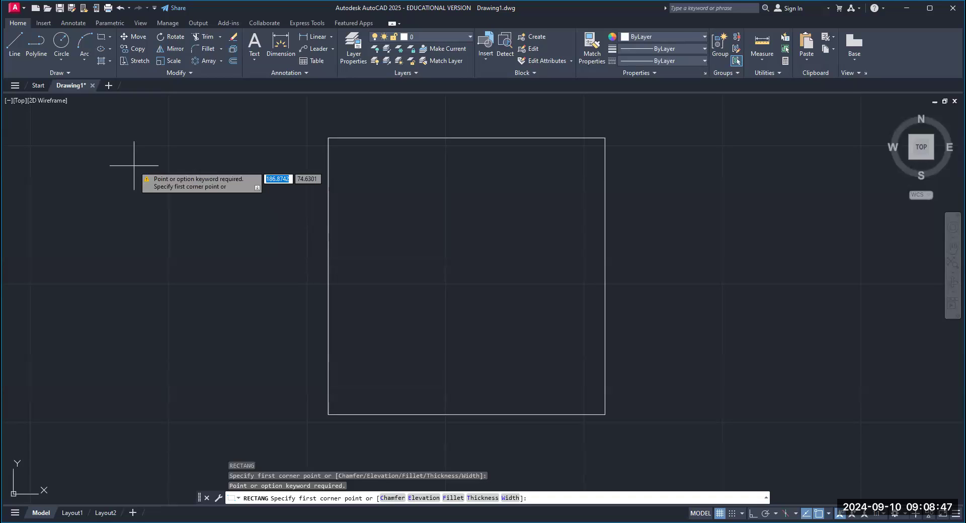
{"action": "key", "text": "Escape"}
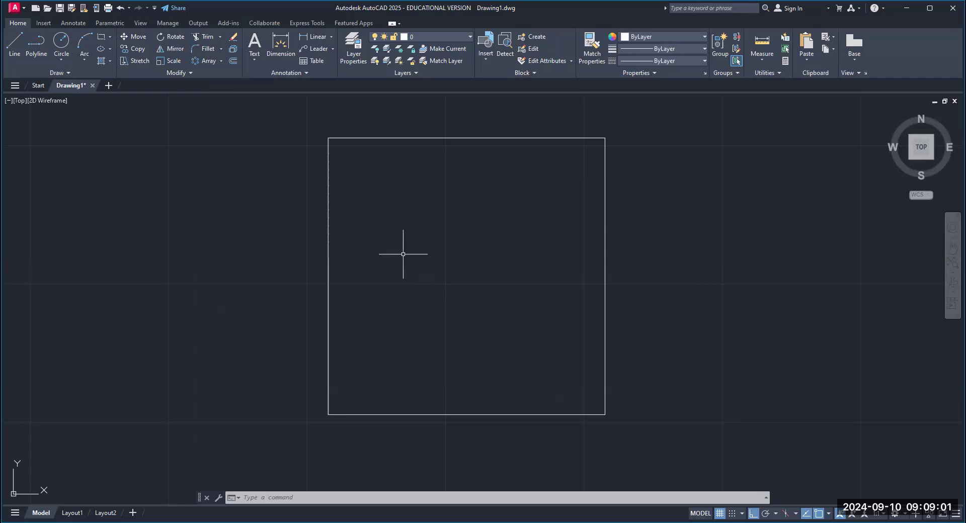
Fill the square with a SOLID hatch by picking a point inside it, and undo the hatch
{"action": "left_click", "coordinate": [110, 61]}
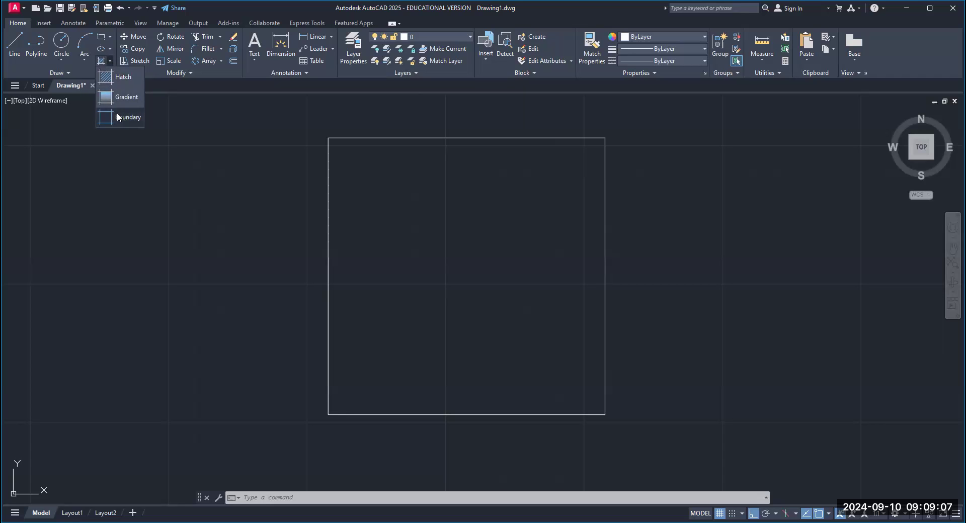
{"action": "left_click", "coordinate": [113, 76]}
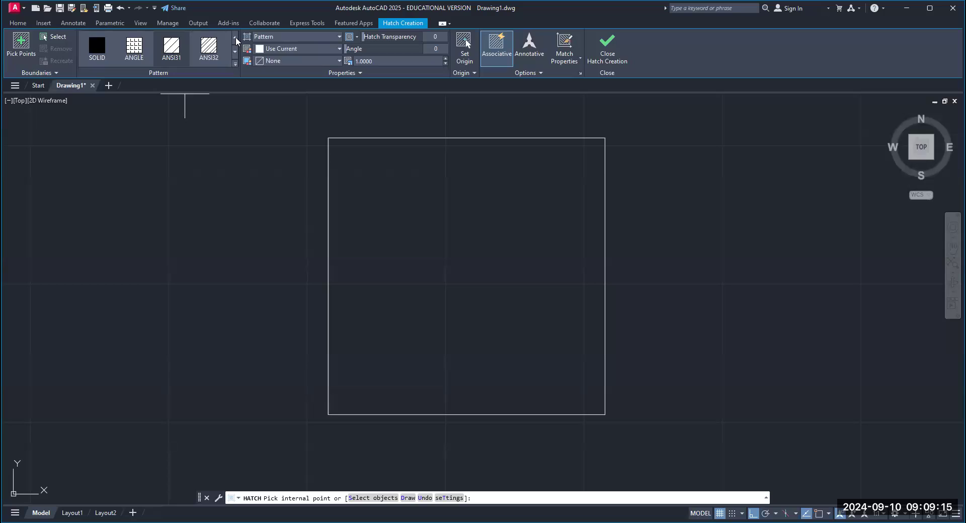
{"action": "left_click", "coordinate": [99, 48]}
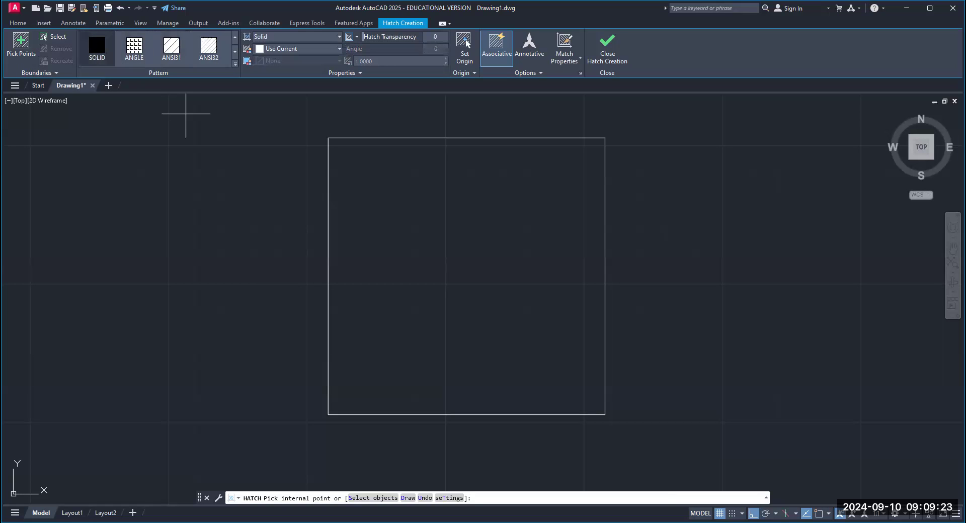
{"action": "left_click", "coordinate": [397, 257]}
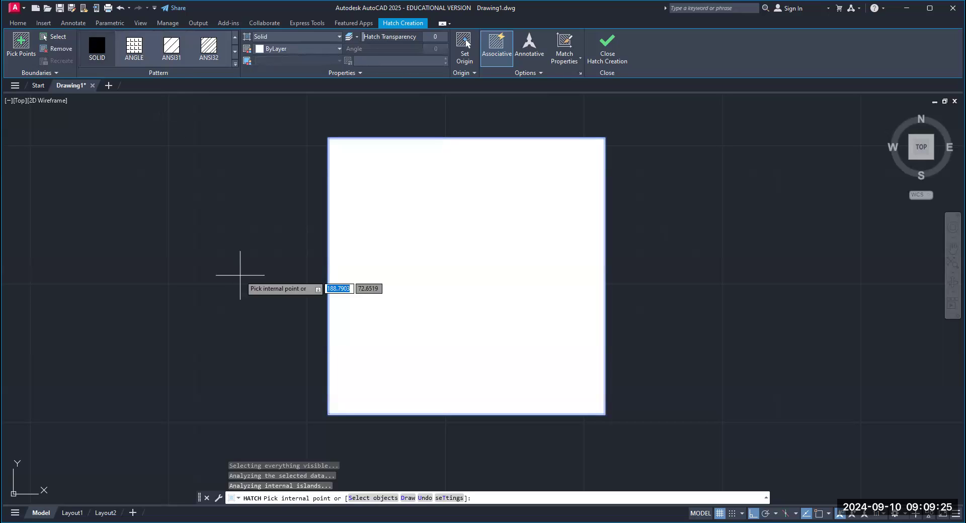
{"action": "key", "text": "Return"}
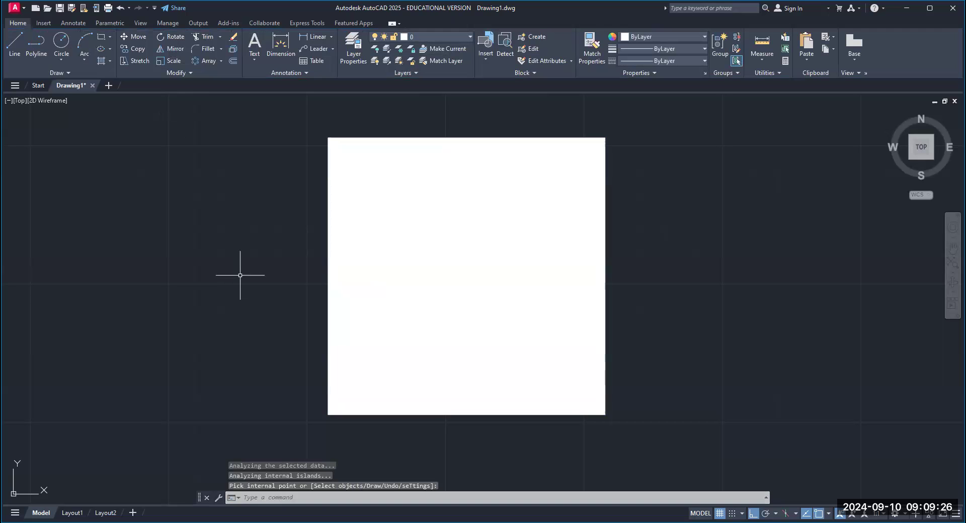
{"action": "left_click", "coordinate": [120, 8]}
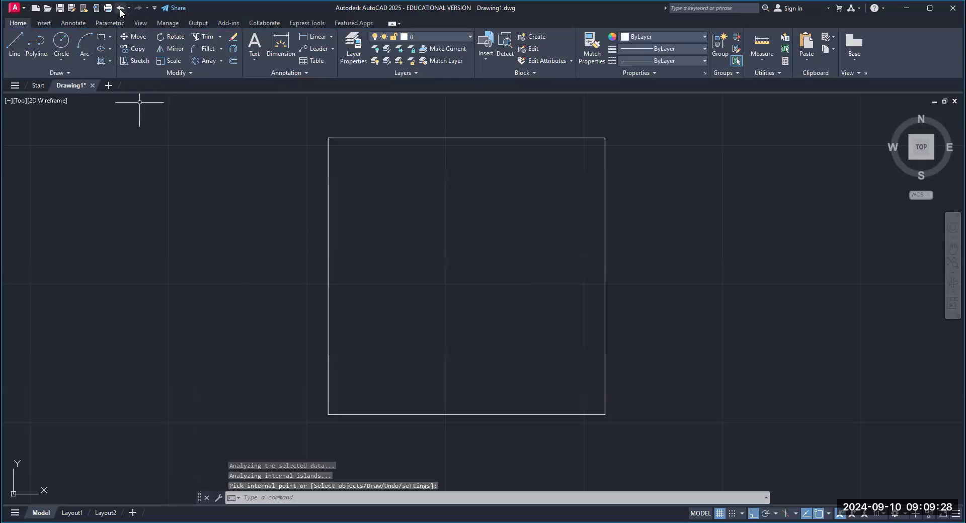
Repeat the SOLID hatch inside the square and undo it again
{"action": "left_click", "coordinate": [110, 61]}
{"action": "left_click", "coordinate": [111, 76]}
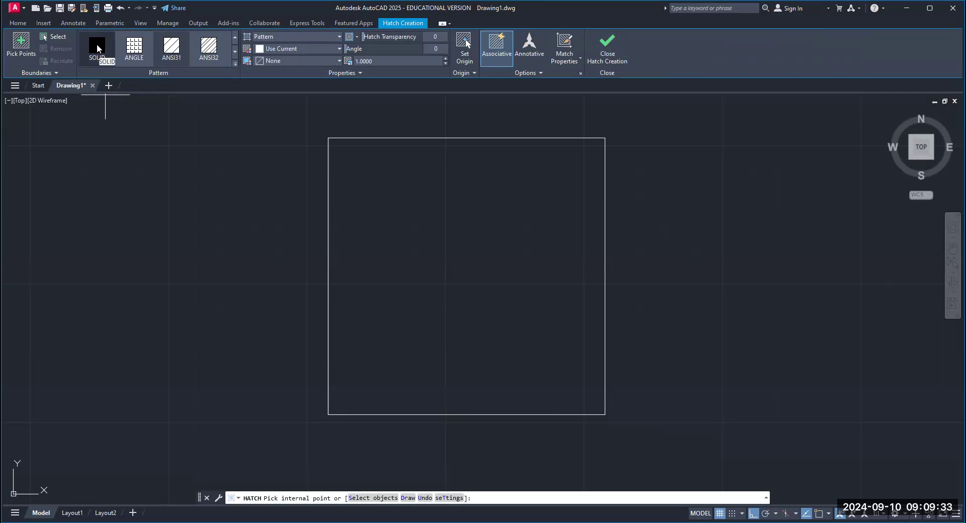
{"action": "left_click", "coordinate": [97, 46]}
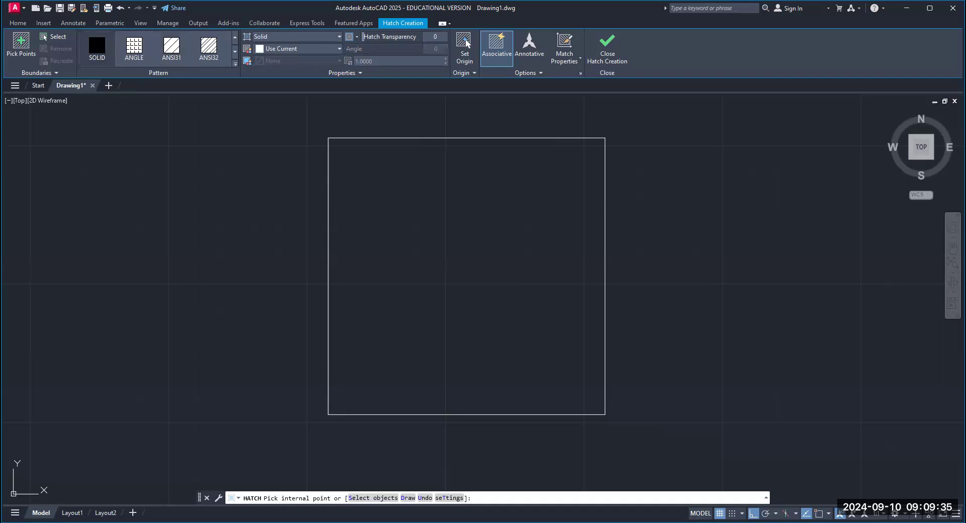
{"action": "left_click", "coordinate": [397, 241]}
{"action": "key", "text": "Return"}
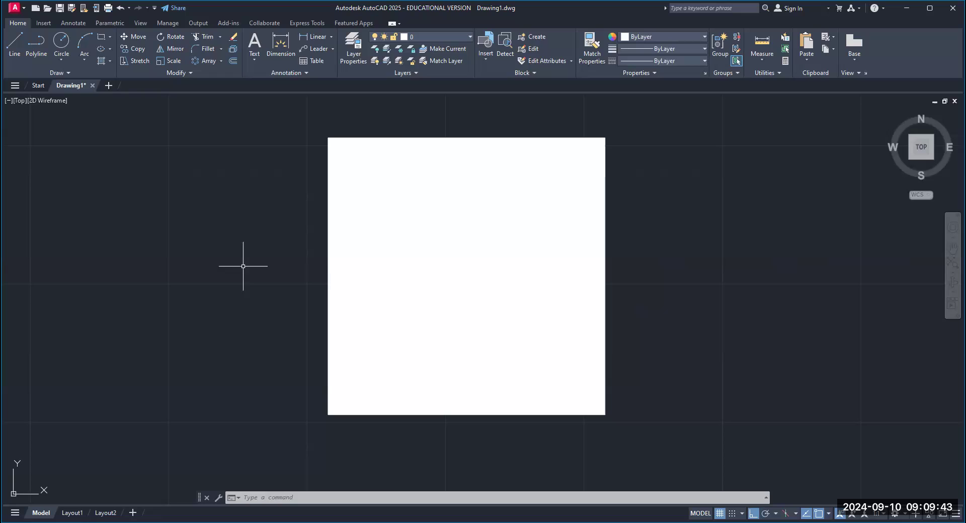
{"action": "left_click", "coordinate": [121, 7]}
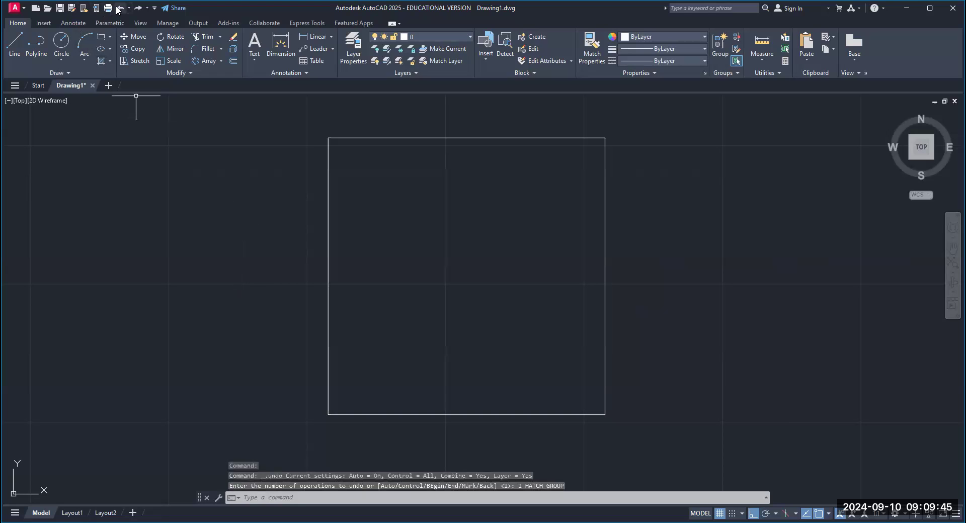
Hatch the square with the BRICK pattern at scale 1, finish the hatch, and undo it
{"action": "left_click", "coordinate": [109, 61]}
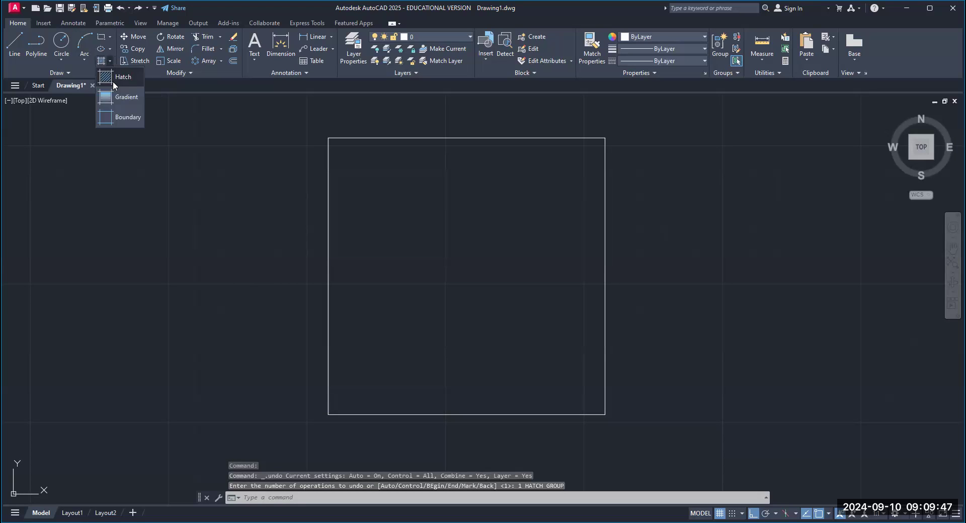
{"action": "left_click", "coordinate": [113, 77]}
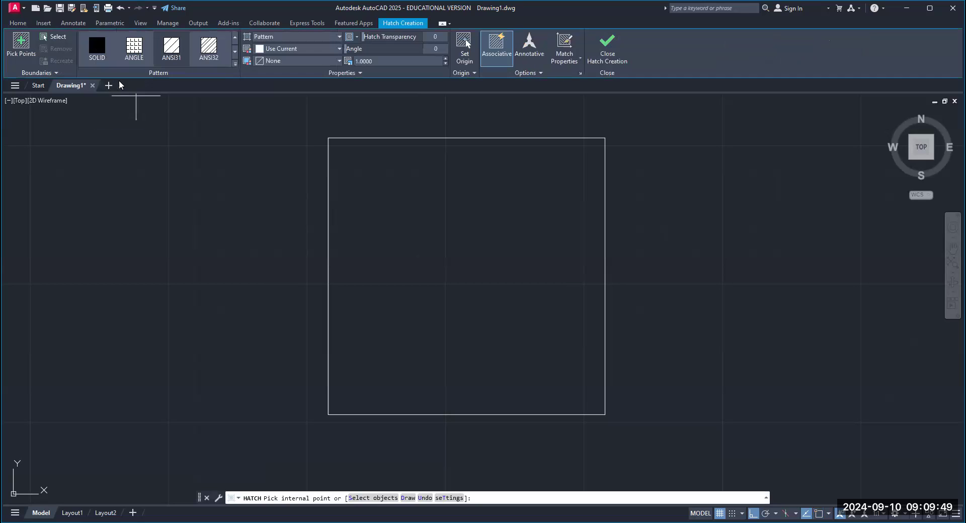
{"action": "scroll", "coordinate": [235, 57], "scroll_direction": "down", "scroll_amount": 4}
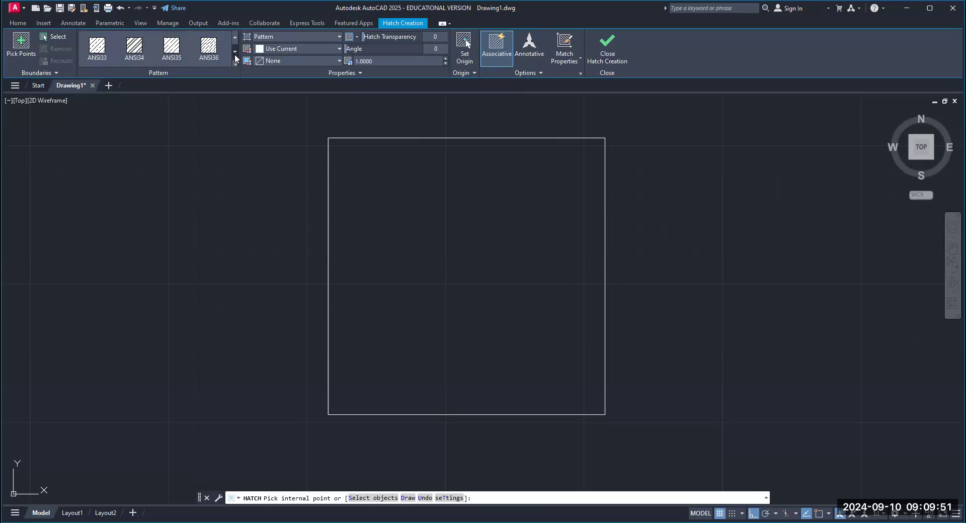
{"action": "scroll", "coordinate": [235, 56], "scroll_direction": "down", "scroll_amount": 1}
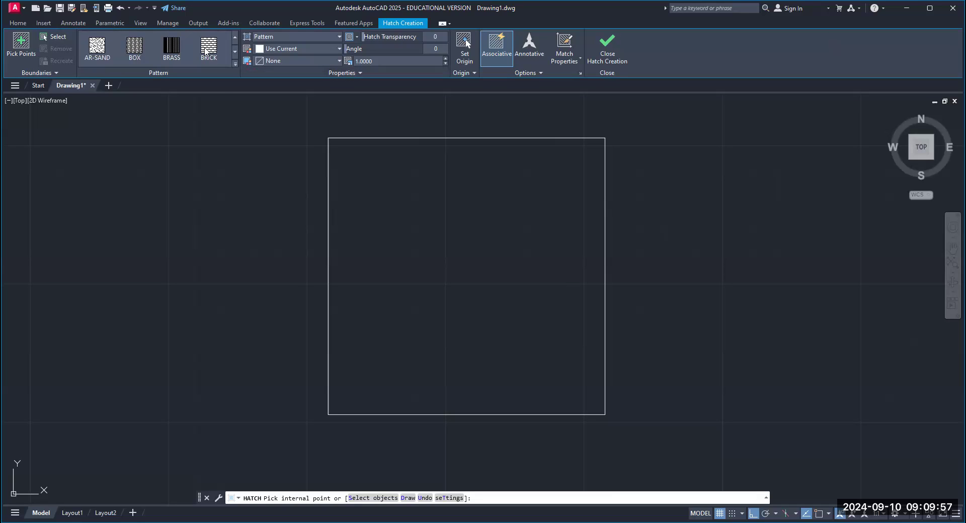
{"action": "left_click", "coordinate": [432, 278]}
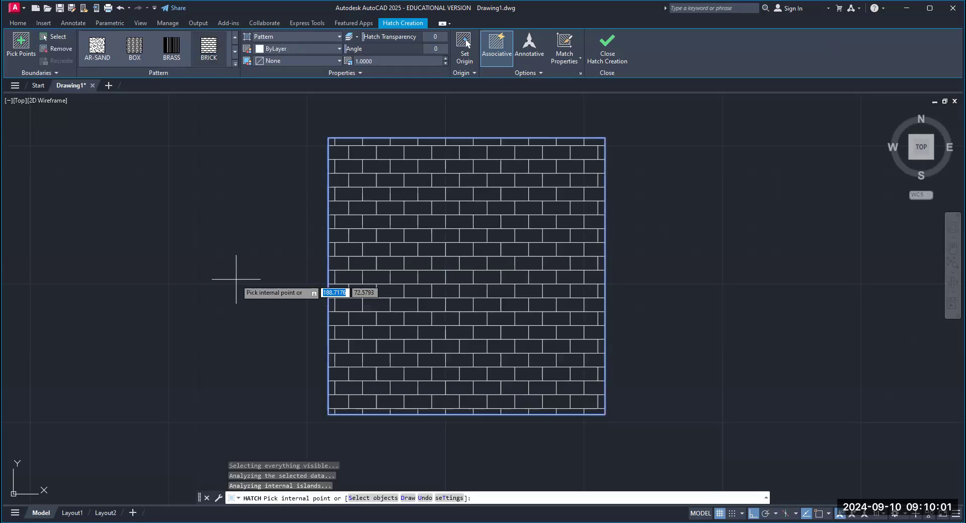
{"action": "right_click", "coordinate": [133, 169]}
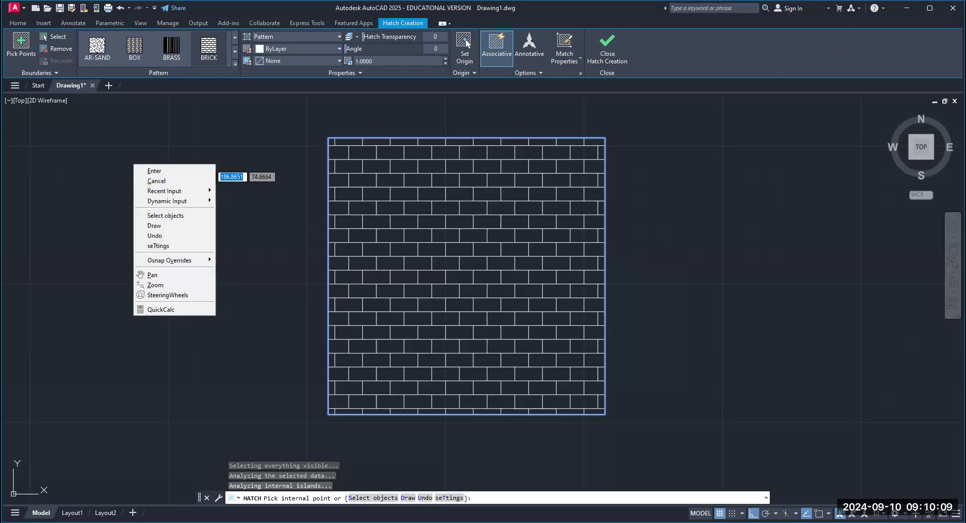
{"action": "left_click", "coordinate": [171, 172]}
{"action": "type", "text": "U"}
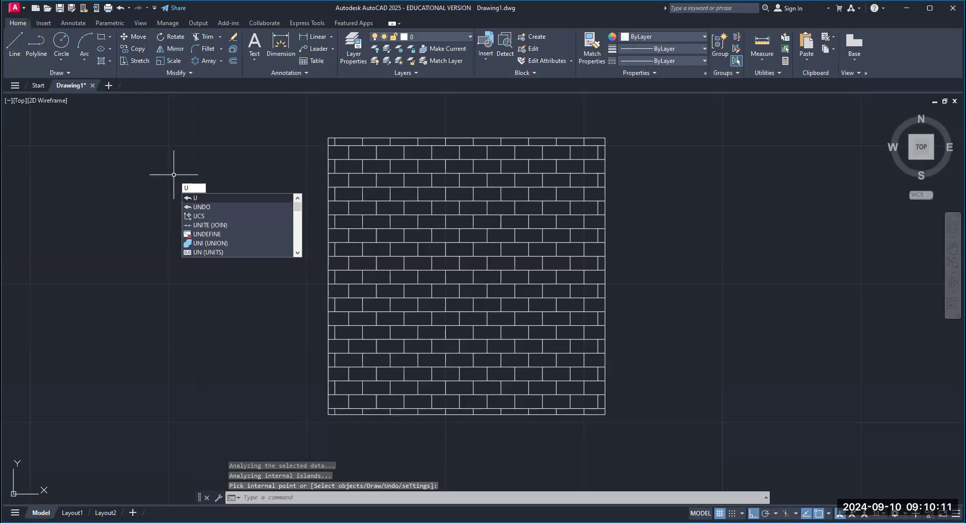
{"action": "key", "text": "Return"}
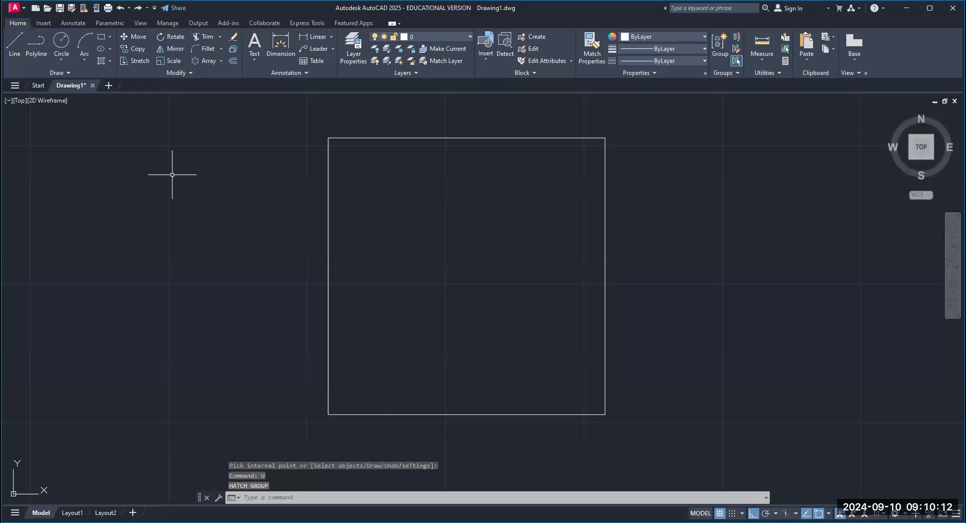
Apply a hatch with the AR-CONC concrete pattern at scale 1 to the inside of the square
{"action": "left_click", "coordinate": [109, 61]}
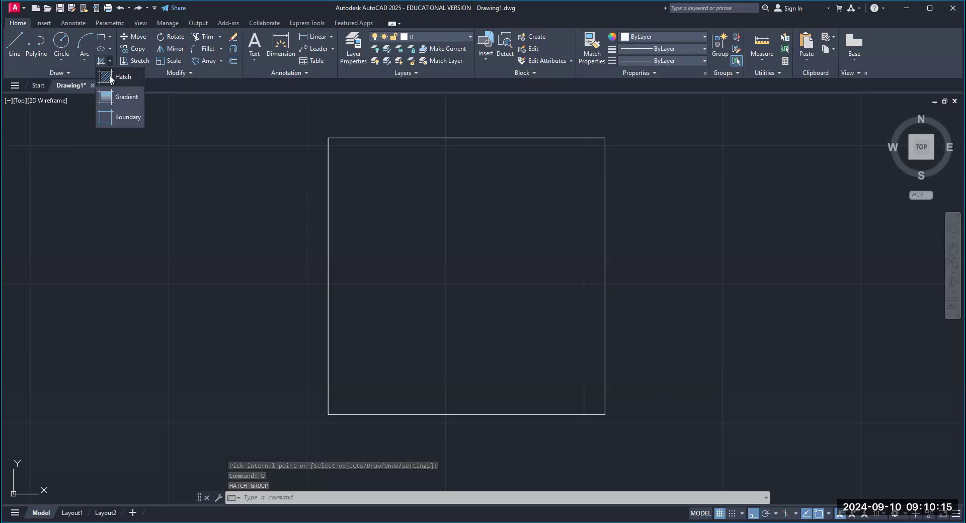
{"action": "left_click", "coordinate": [109, 75]}
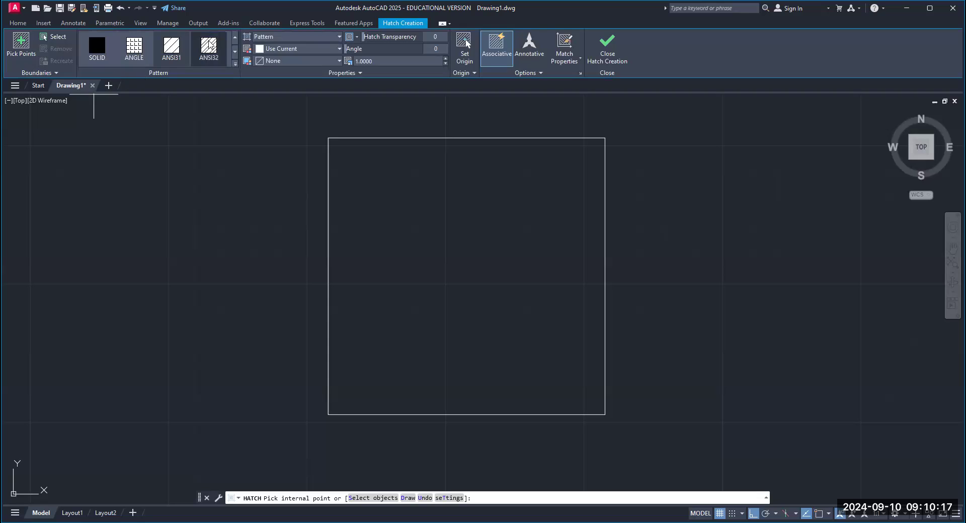
{"action": "left_click", "coordinate": [234, 51]}
{"action": "left_click", "coordinate": [235, 51]}
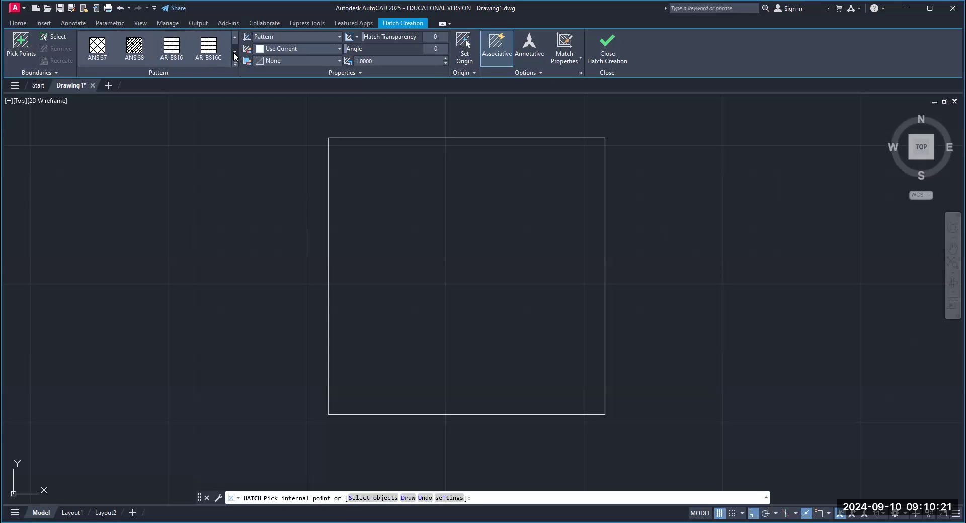
{"action": "left_click", "coordinate": [234, 52]}
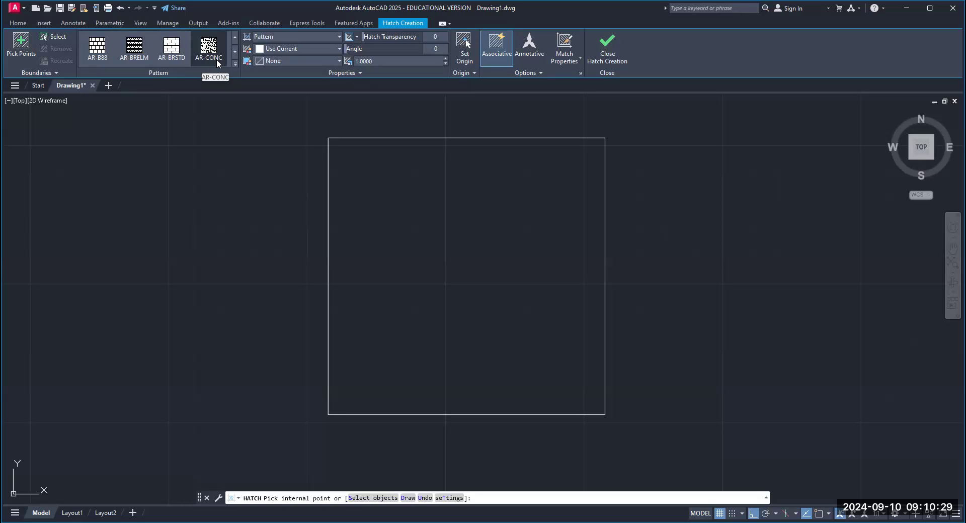
{"action": "left_click", "coordinate": [207, 41]}
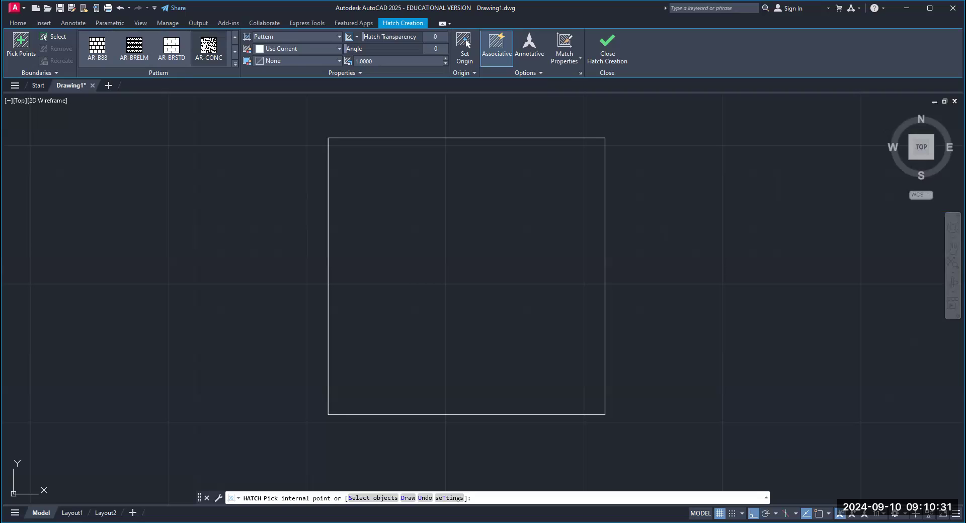
{"action": "left_click", "coordinate": [378, 173]}
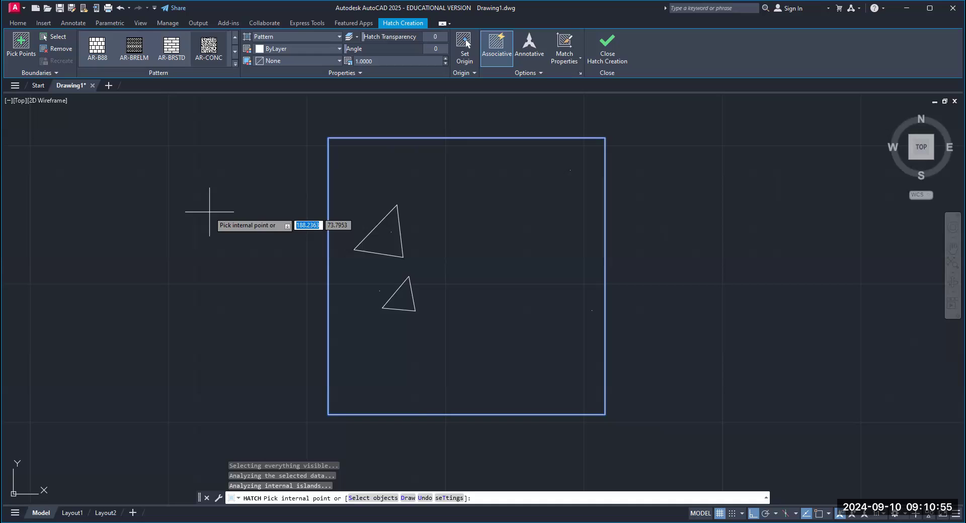
Try small increments of the concrete hatch scale, down to 0.95 and back up to 1.1
{"action": "left_click", "coordinate": [444, 62]}
{"action": "left_click", "coordinate": [445, 59]}
{"action": "left_click", "coordinate": [445, 59]}
{"action": "left_click", "coordinate": [445, 59]}
{"action": "left_click", "coordinate": [445, 59]}
{"action": "left_click", "coordinate": [445, 59]}
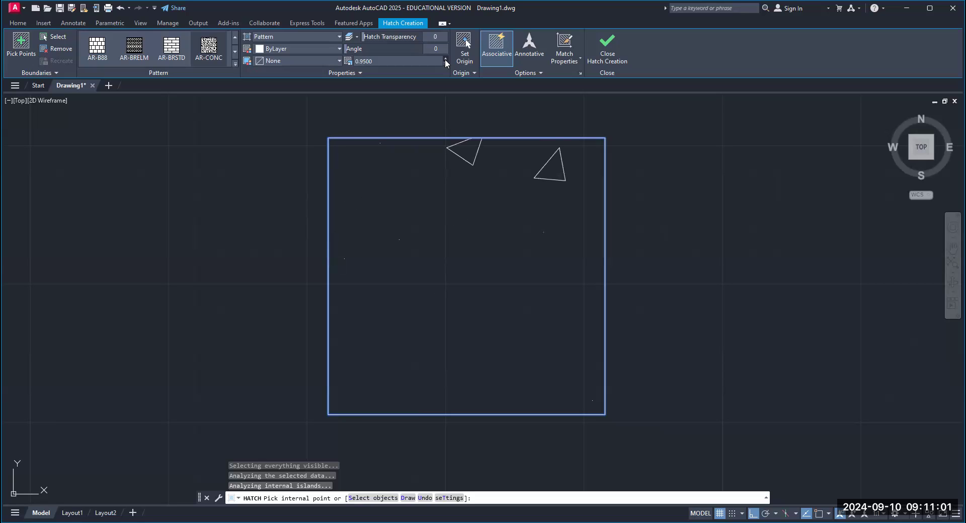
{"action": "left_click", "coordinate": [445, 59]}
{"action": "left_click", "coordinate": [445, 58]}
{"action": "left_click", "coordinate": [444, 59]}
{"action": "left_click", "coordinate": [445, 59]}
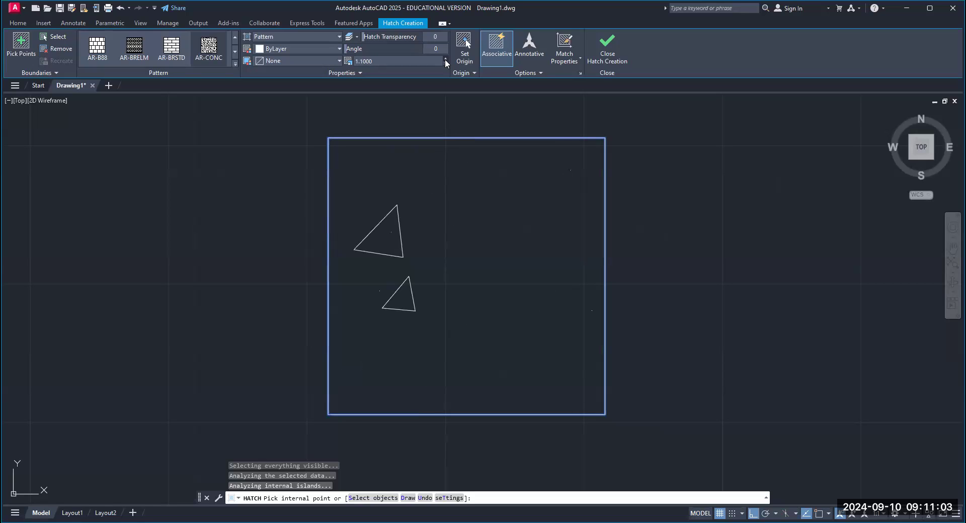
Set the concrete hatch scale to 0.25
{"action": "left_click_drag", "start_coordinate": [375, 62], "coordinate": [336, 60]}
{"action": "key", "text": "BackSpace"}
{"action": "type", "text": ".25"}
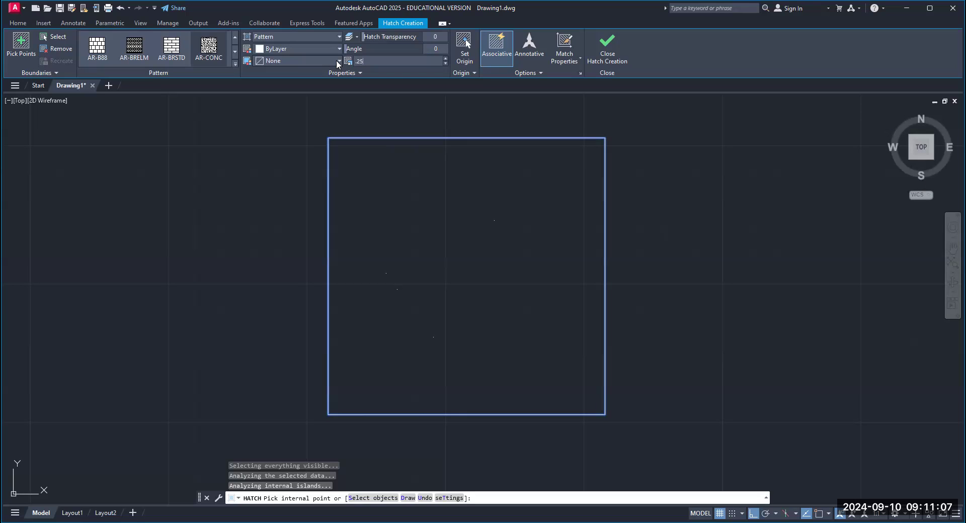
{"action": "key", "text": "Return"}
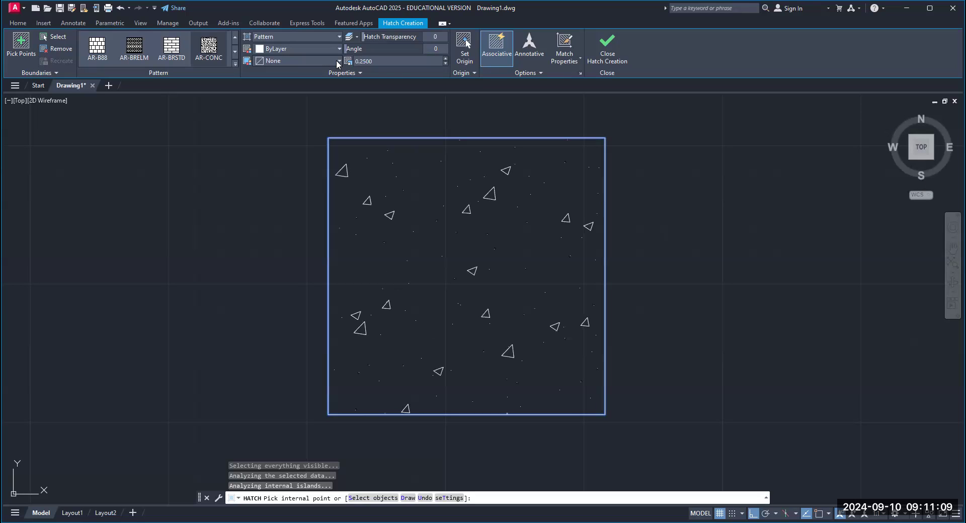
Set the concrete hatch scale to 0.0625, leave the Hatch command, and undo the hatch
{"action": "left_click", "coordinate": [378, 62]}
{"action": "key", "text": "BackSpace"}
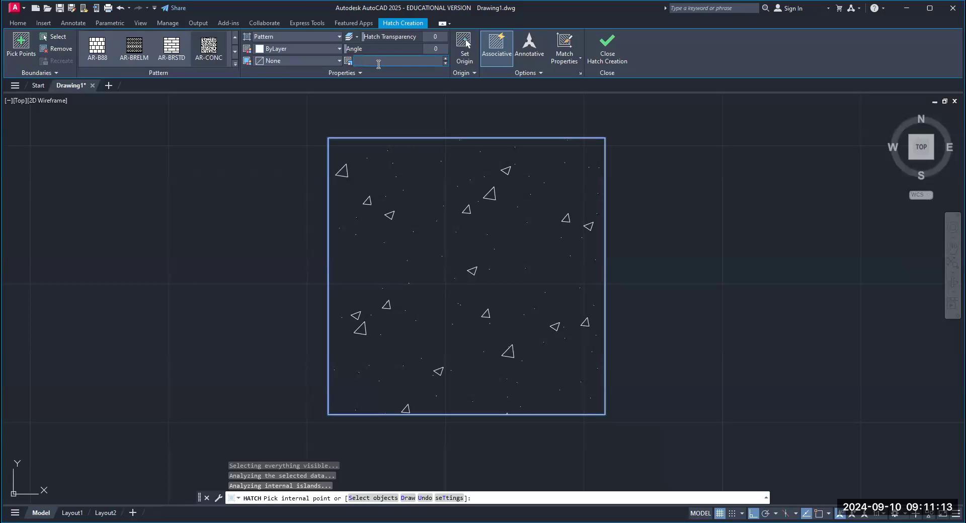
{"action": "type", "text": ".0625"}
{"action": "key", "text": "Return"}
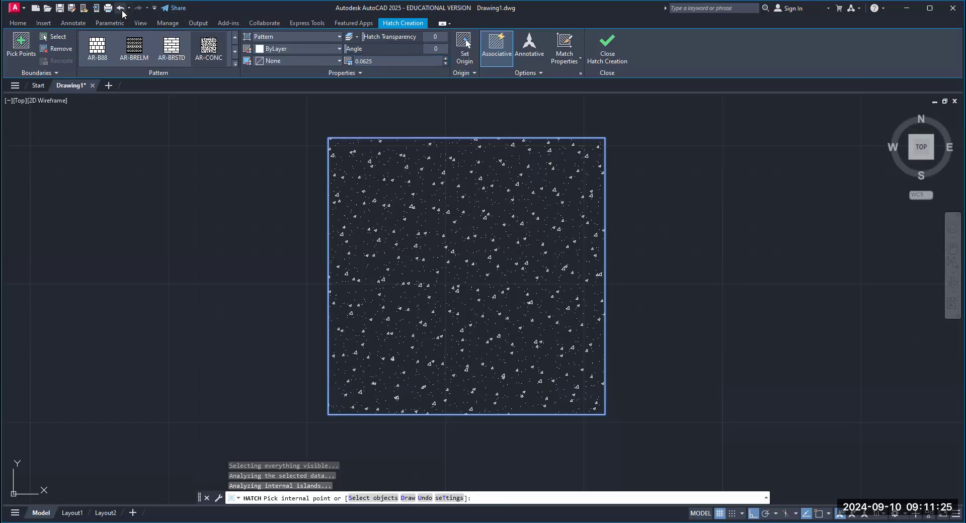
{"action": "key", "text": "Escape"}
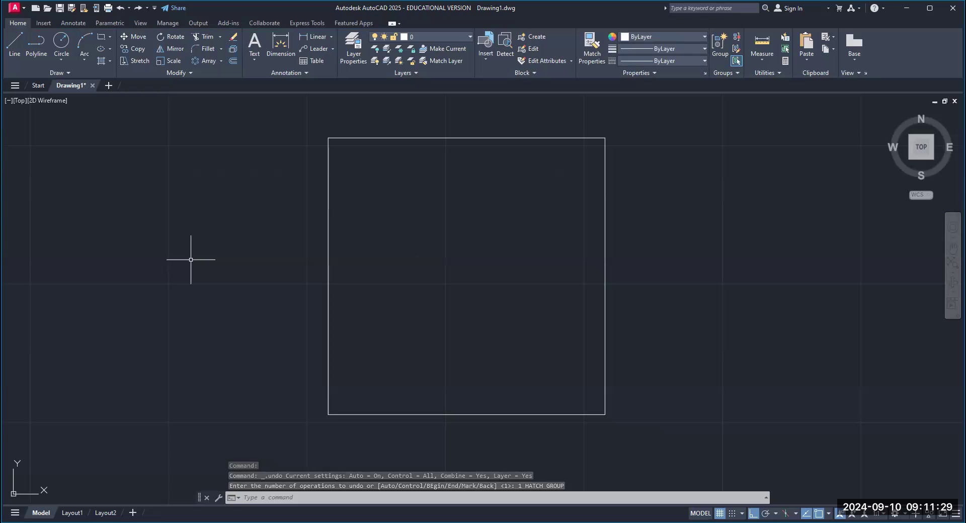
Hatch the inside of the square with the AR-PARQ1 parquet pattern at scale 1
{"action": "left_click", "coordinate": [109, 62]}
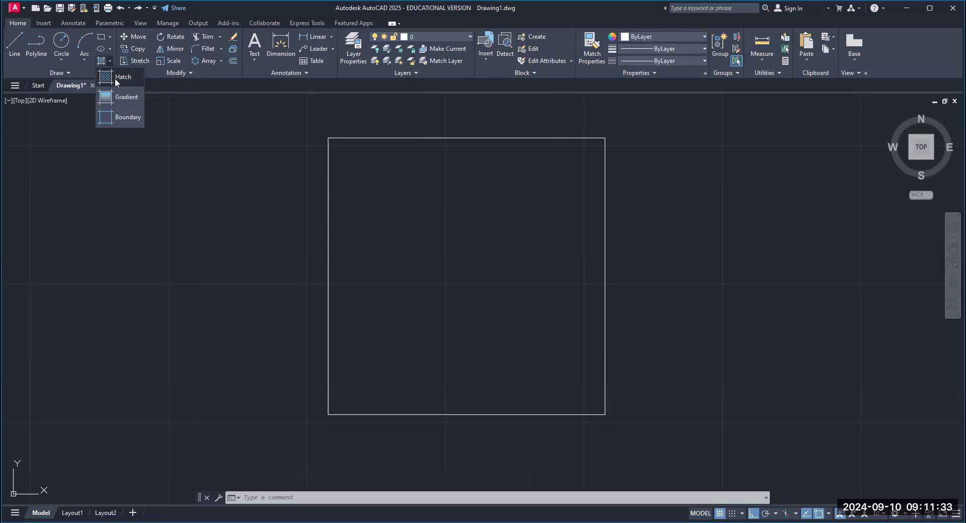
{"action": "left_click", "coordinate": [116, 79]}
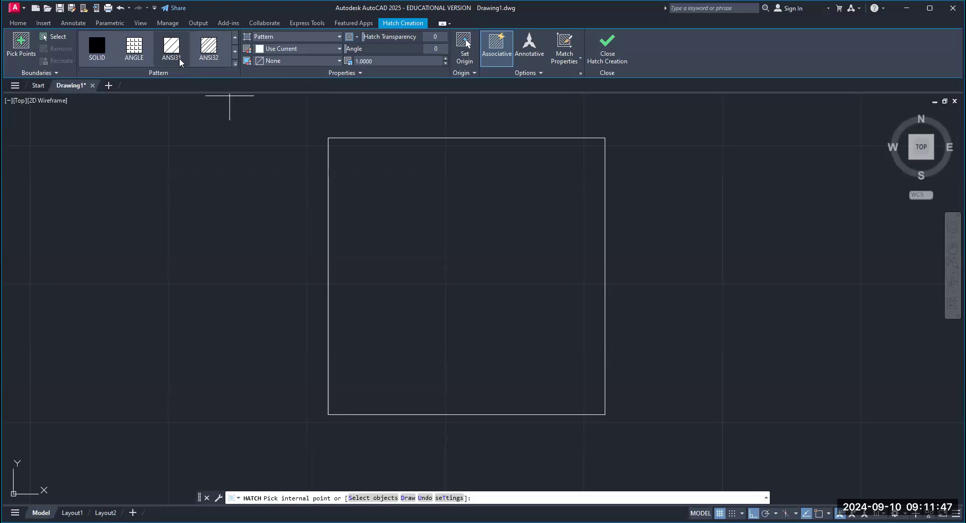
{"action": "left_click", "coordinate": [235, 51]}
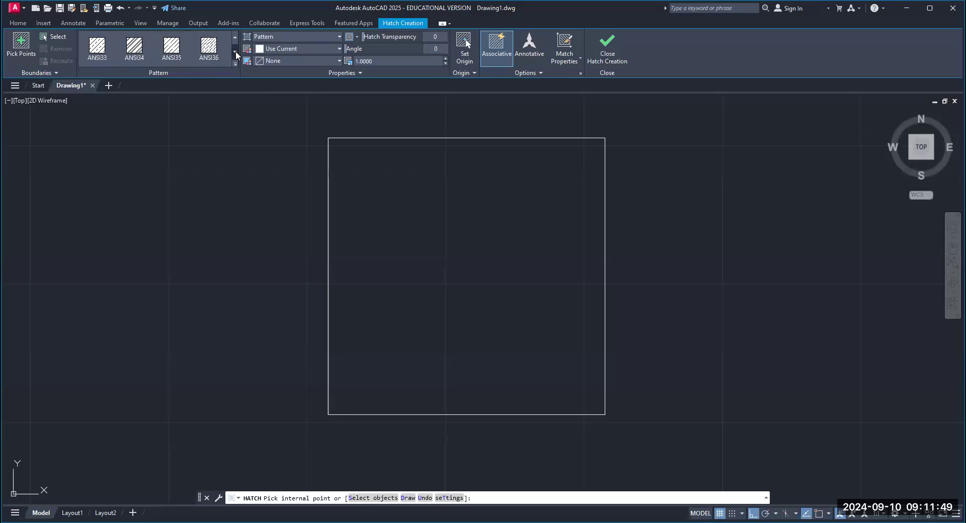
{"action": "left_click", "coordinate": [236, 52]}
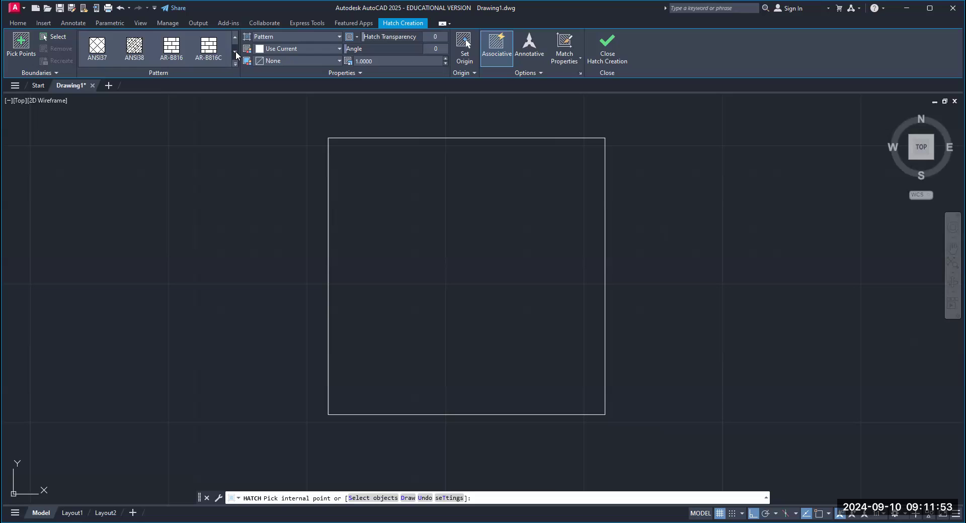
{"action": "left_click", "coordinate": [235, 51]}
{"action": "left_click", "coordinate": [235, 52]}
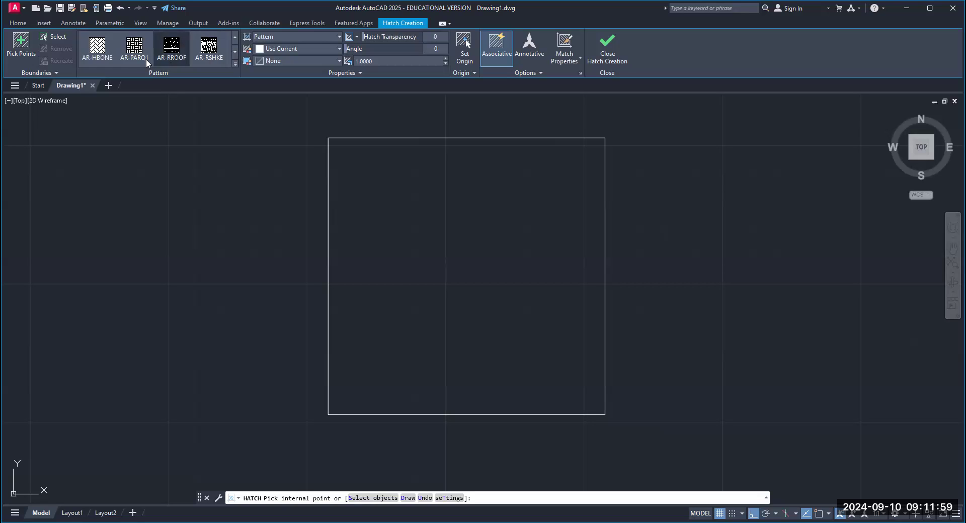
{"action": "left_click", "coordinate": [398, 208]}
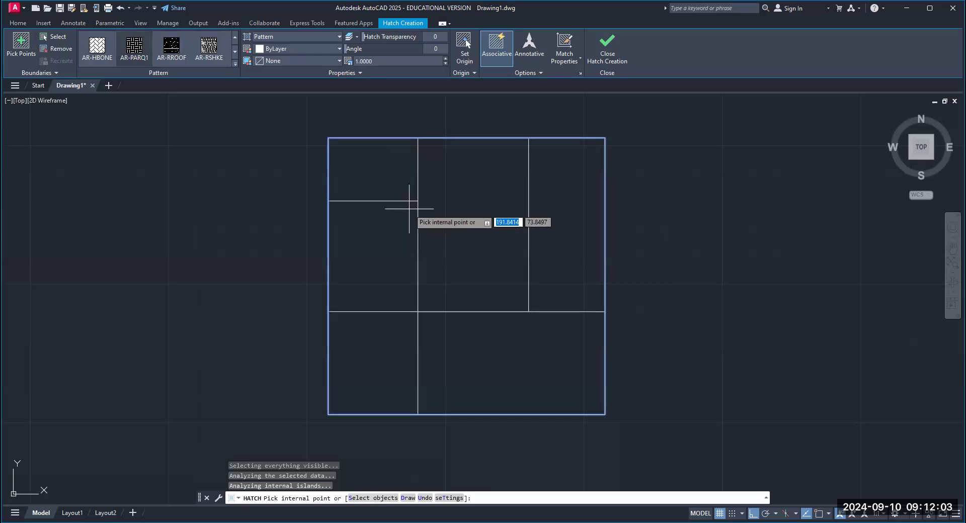
Set the parquet hatch scale to 0.25
{"action": "left_click_drag", "start_coordinate": [376, 64], "coordinate": [328, 60]}
{"action": "key", "text": "BackSpace"}
{"action": "type", "text": ".2"}
{"action": "key", "text": "Return"}
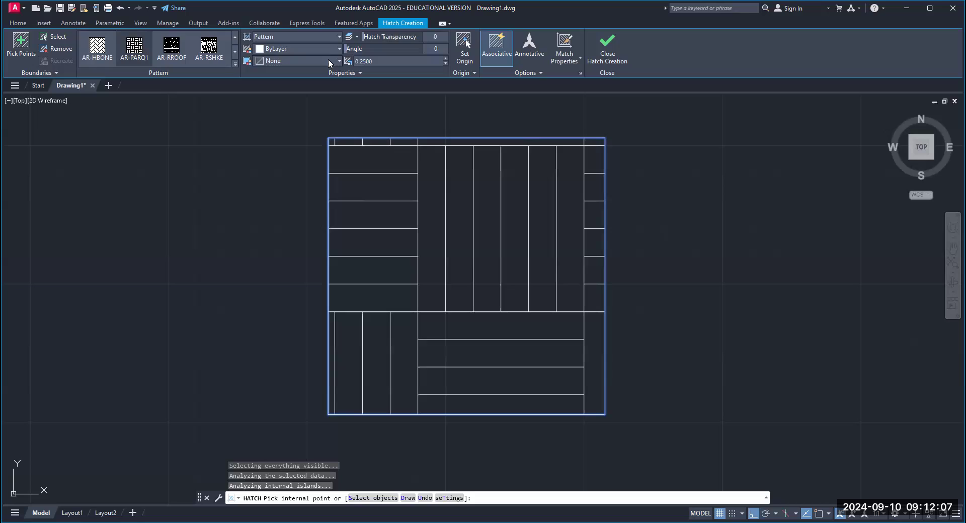
Set the parquet hatch scale to 0.0625, leave the Hatch command, and undo the hatch
{"action": "left_click_drag", "start_coordinate": [380, 61], "coordinate": [319, 64]}
{"action": "type", "text": ".0625"}
{"action": "key", "text": "Return"}
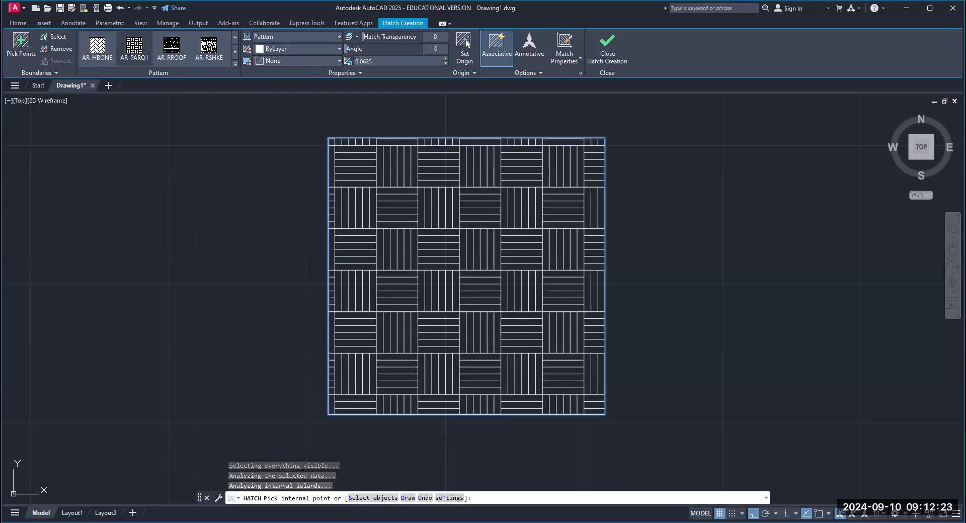
{"action": "left_click", "coordinate": [117, 9]}
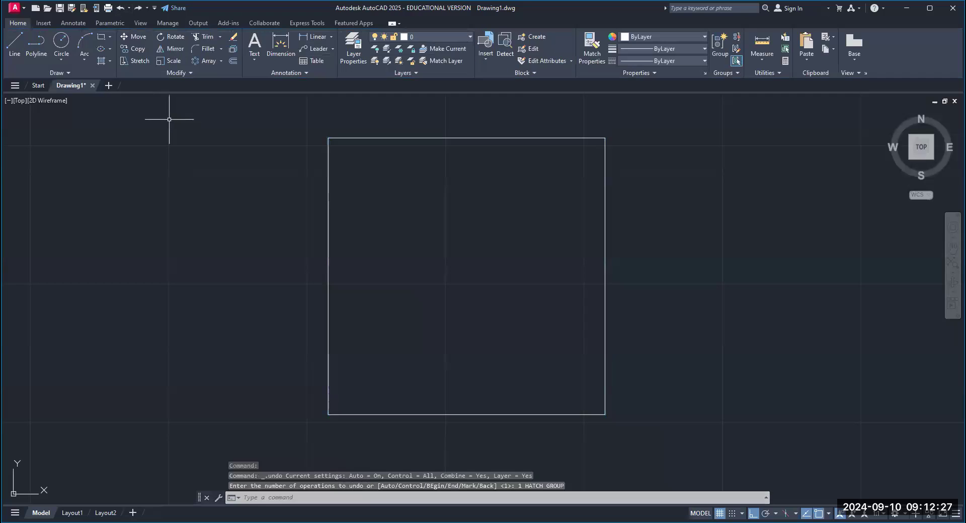
Fill the inside of the square with a SOLID hatch and change its hatch type to Gradient
{"action": "left_click", "coordinate": [109, 61]}
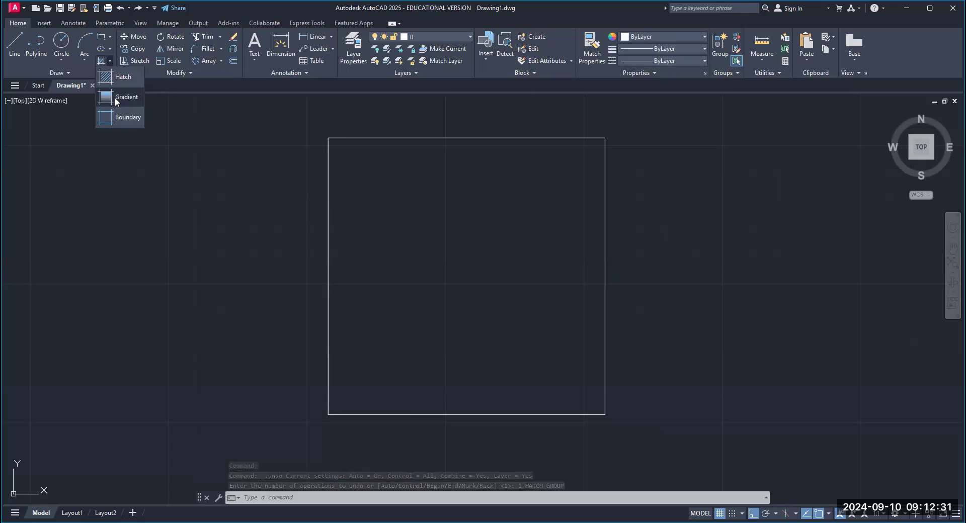
{"action": "left_click", "coordinate": [112, 78]}
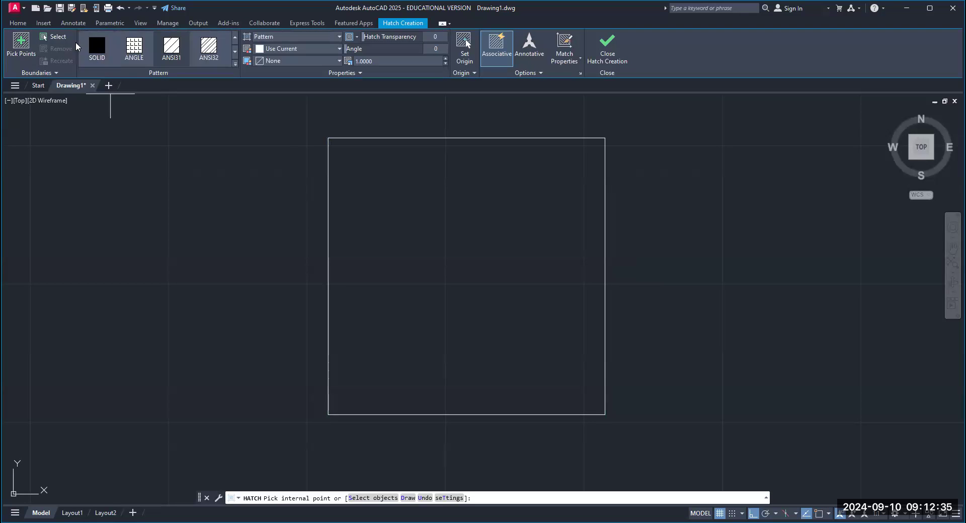
{"action": "left_click", "coordinate": [106, 47]}
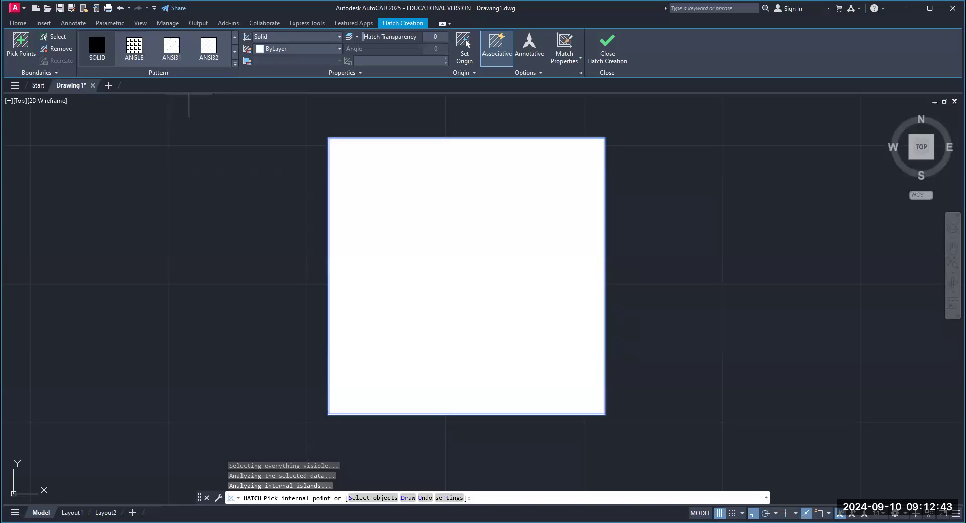
{"action": "left_click", "coordinate": [340, 36]}
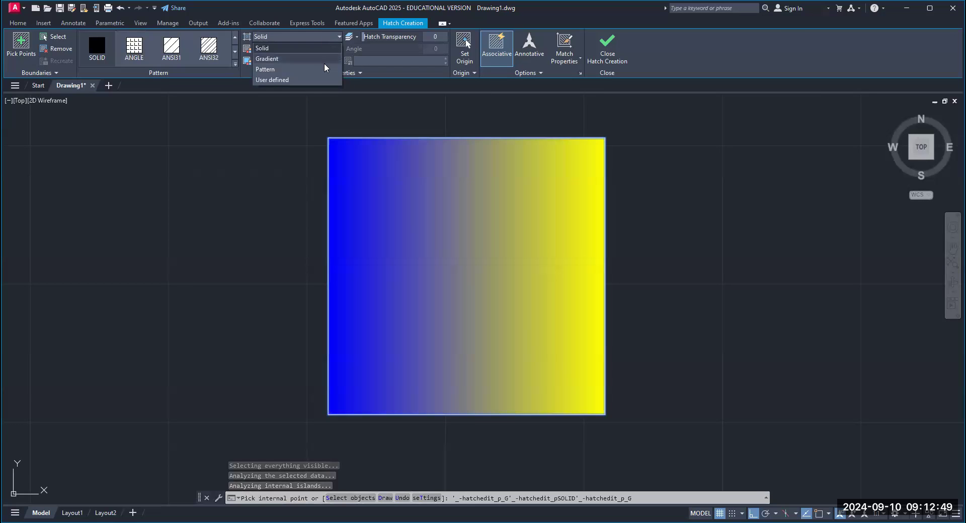
{"action": "left_click", "coordinate": [324, 62]}
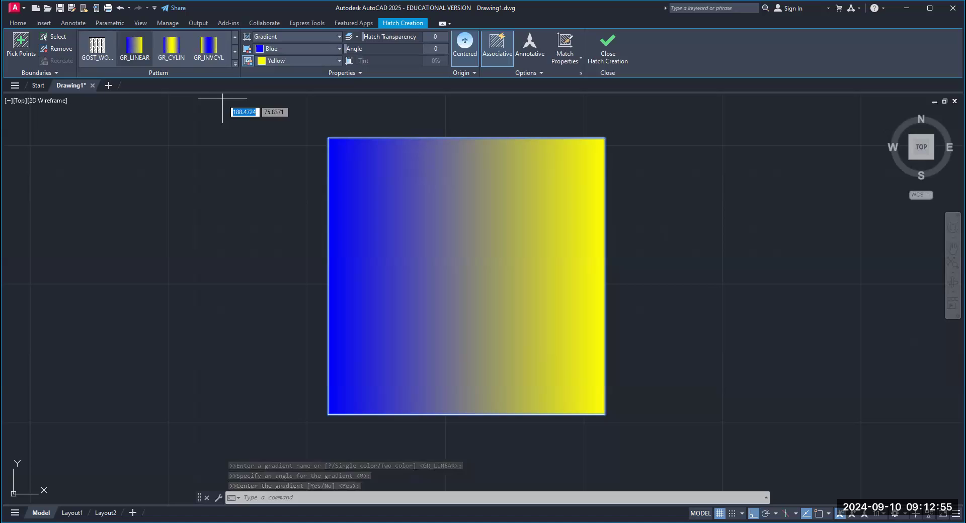
Try orange 205,105,40 and black 0,0,0 as the gradient's first colour, and leave the Hatch command
{"action": "left_click", "coordinate": [341, 48]}
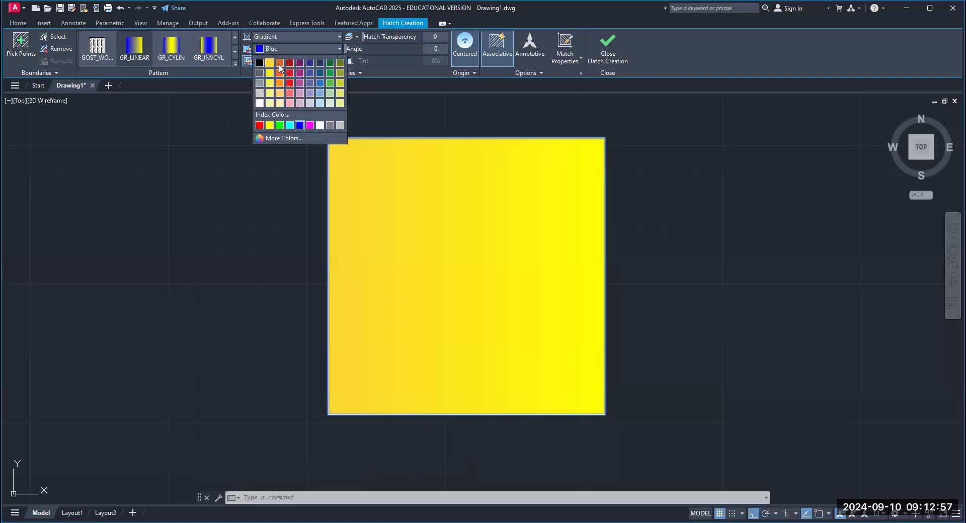
{"action": "left_click", "coordinate": [280, 67]}
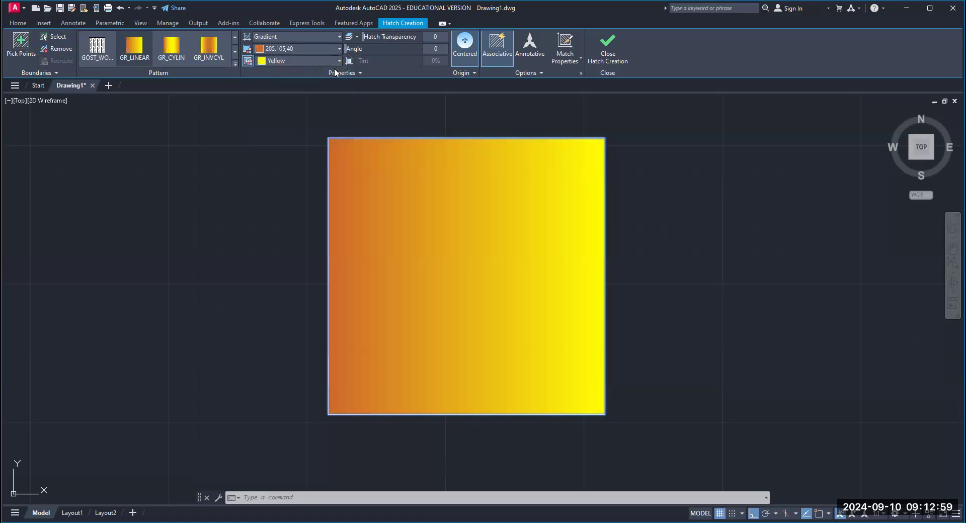
{"action": "left_click", "coordinate": [340, 49]}
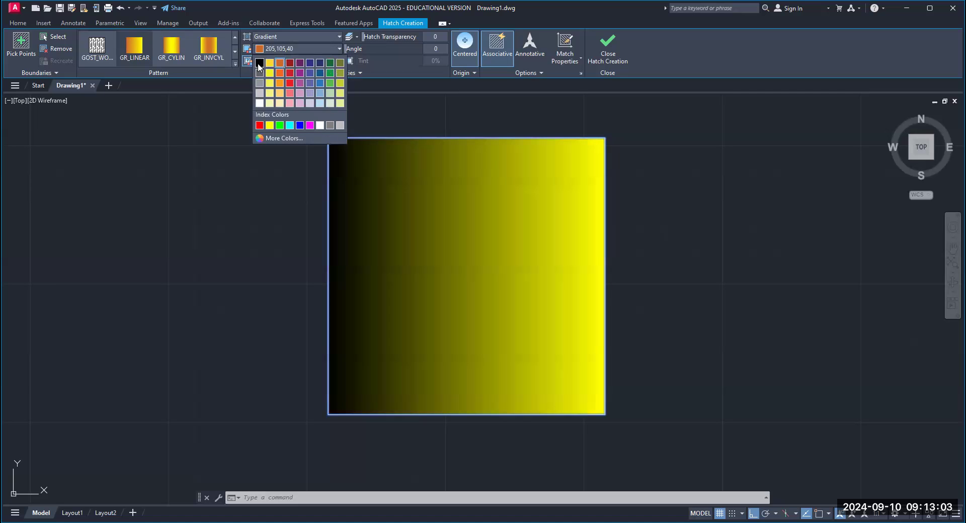
{"action": "left_click", "coordinate": [259, 64]}
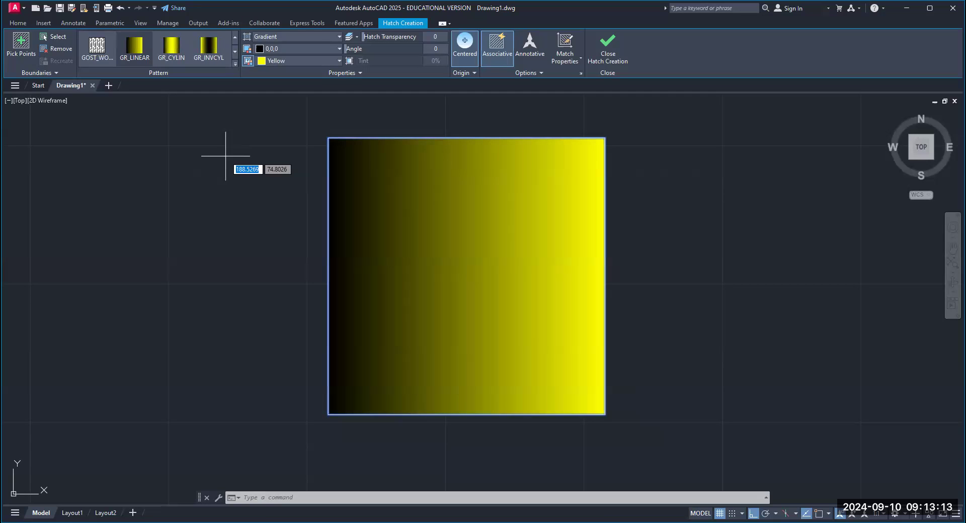
{"action": "key", "text": "Escape"}
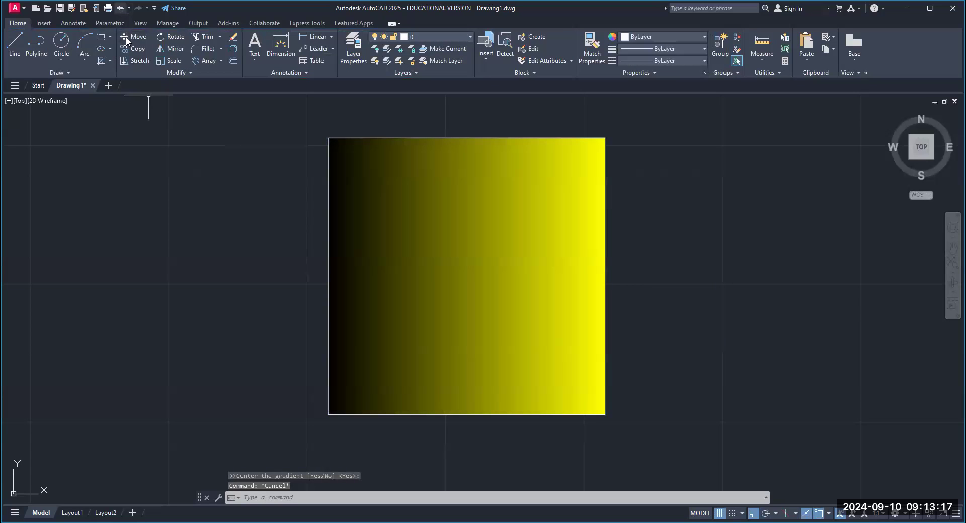
Undo the gradient hatch and the square to get an empty drawing area
{"action": "left_click", "coordinate": [108, 61]}
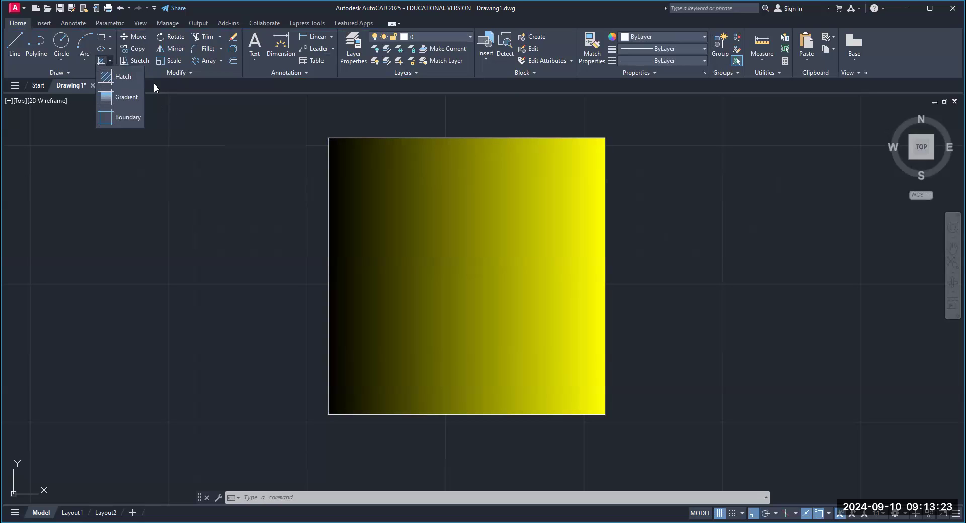
{"action": "left_click", "coordinate": [120, 8]}
{"action": "left_click", "coordinate": [121, 8]}
{"action": "middle_click_drag", "start_coordinate": [205, 209], "coordinate": [247, 179]}
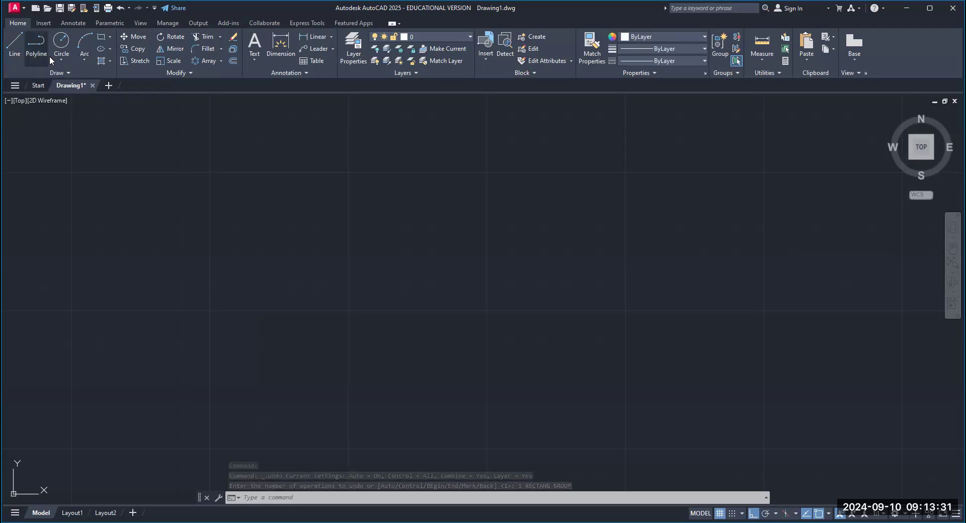
{"action": "left_click", "coordinate": [85, 60]}
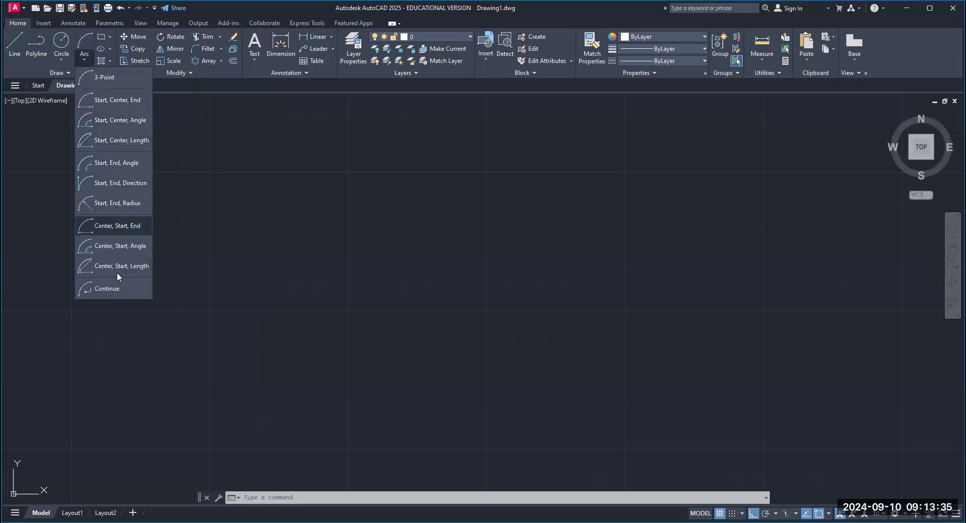
{"action": "left_click", "coordinate": [87, 56]}
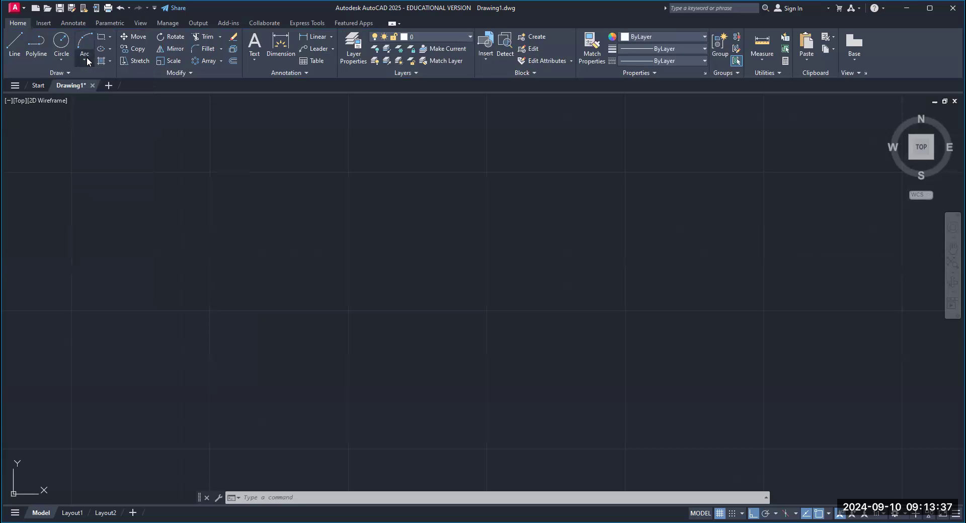
{"action": "left_click", "coordinate": [110, 36]}
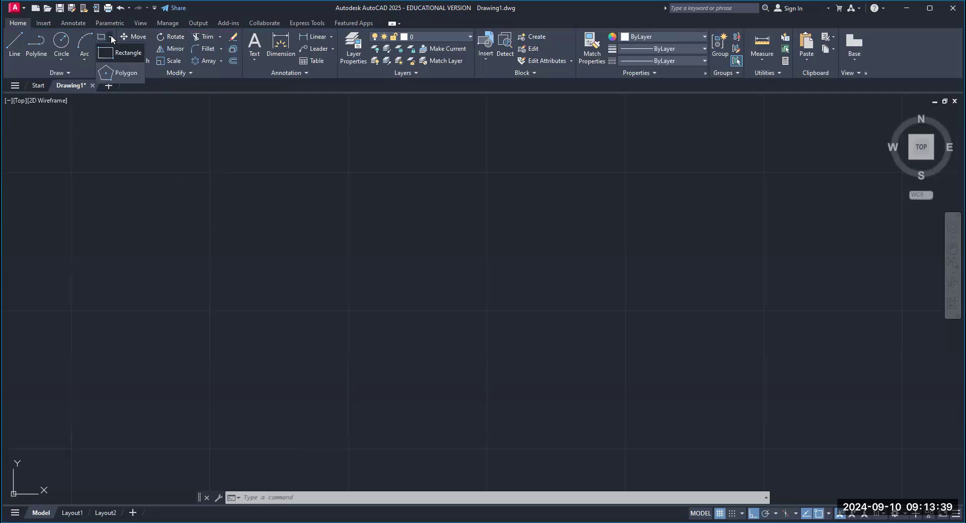
{"action": "left_click", "coordinate": [110, 35]}
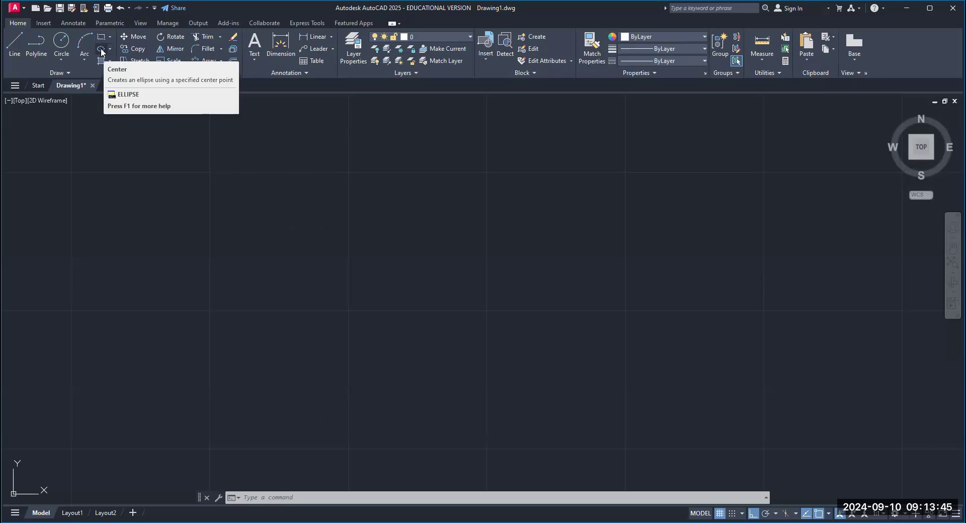
Draw an ellipse by its center with a horizontal half-axis of 4, half as tall as it is wide
{"action": "left_click", "coordinate": [103, 51]}
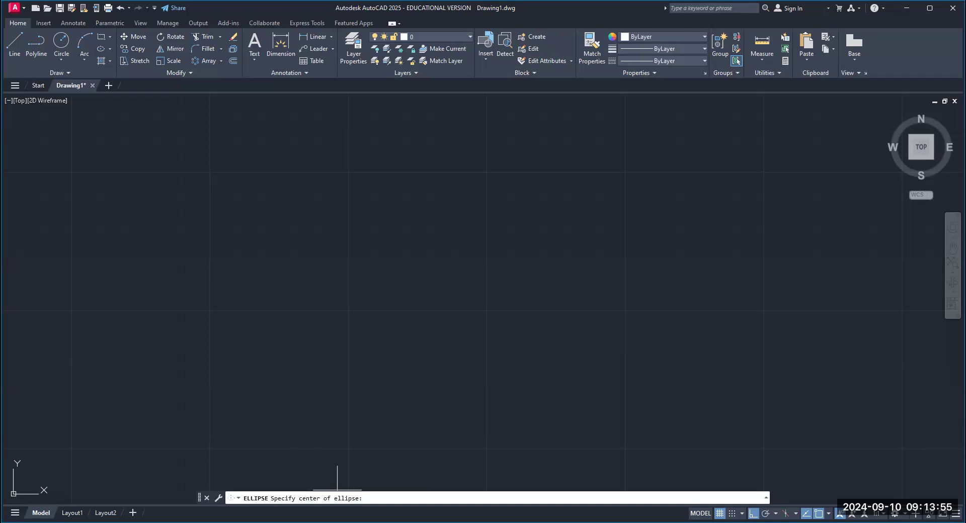
{"action": "left_click", "coordinate": [480, 278]}
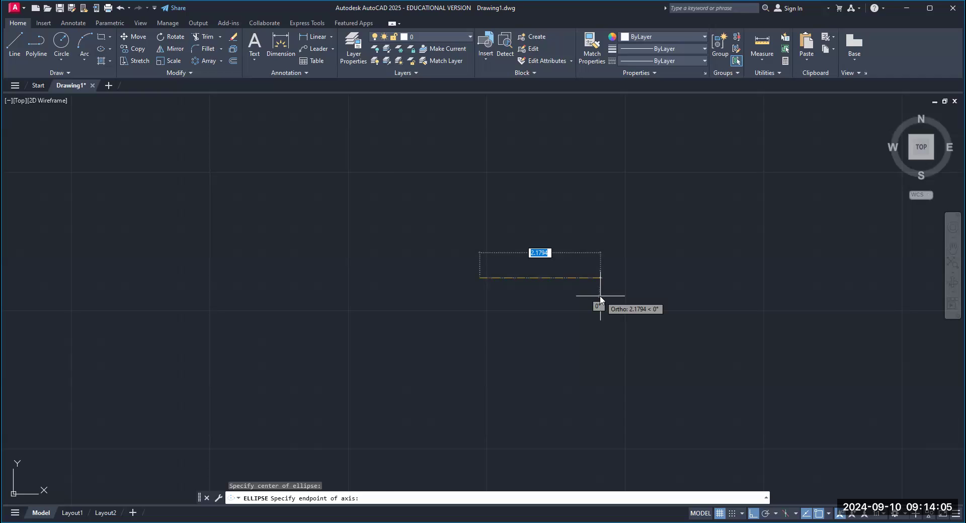
{"action": "type", "text": "4"}
{"action": "key", "text": "Return"}
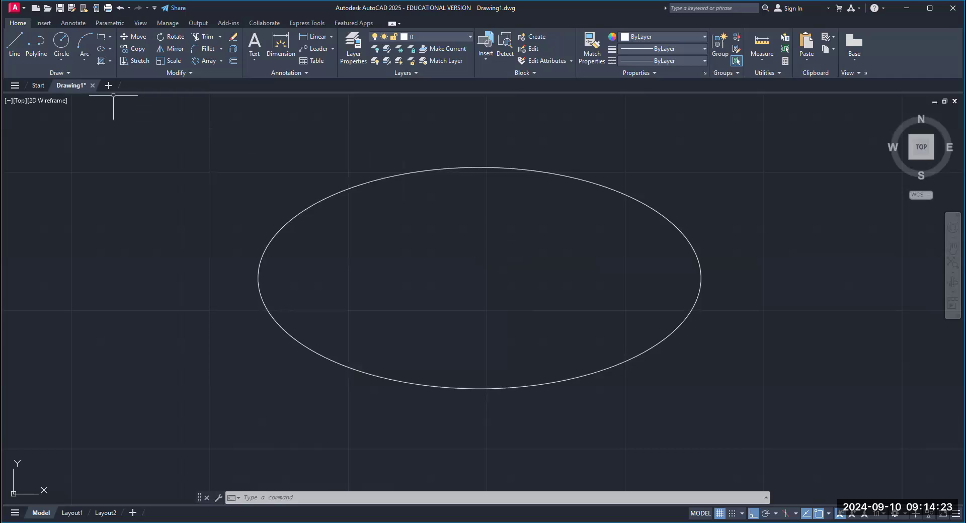
Draw a vertical line from the ellipse's center down past its lower edge
{"action": "left_click", "coordinate": [20, 58]}
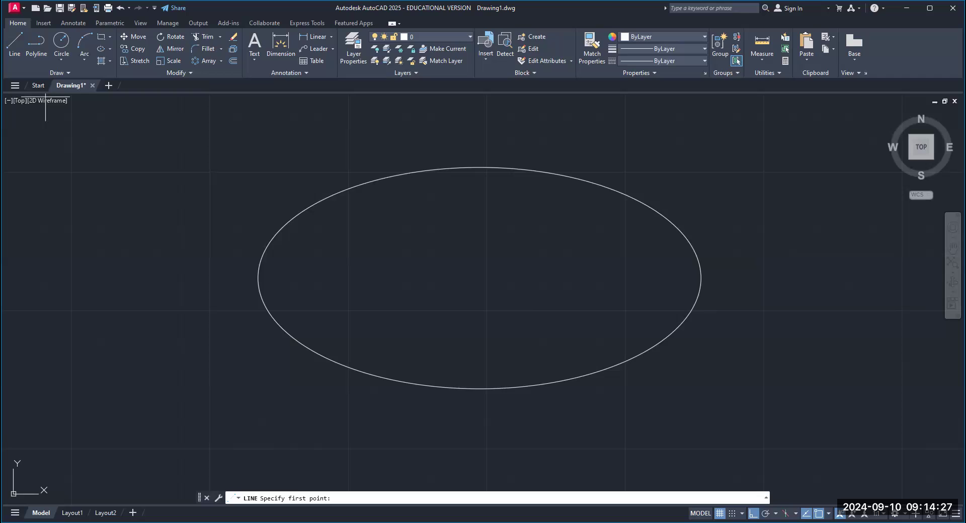
{"action": "left_click", "coordinate": [480, 278]}
{"action": "left_click", "coordinate": [480, 429]}
{"action": "key", "text": "Escape"}
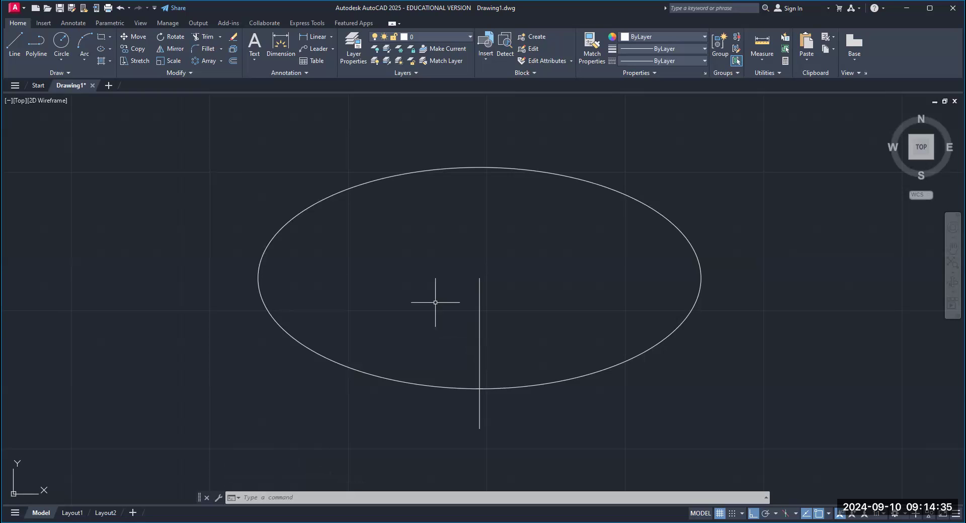
Try to place a Center, Diameter circle at the ellipse's center, cancel it, and undo the vertical line
{"action": "left_click", "coordinate": [62, 58]}
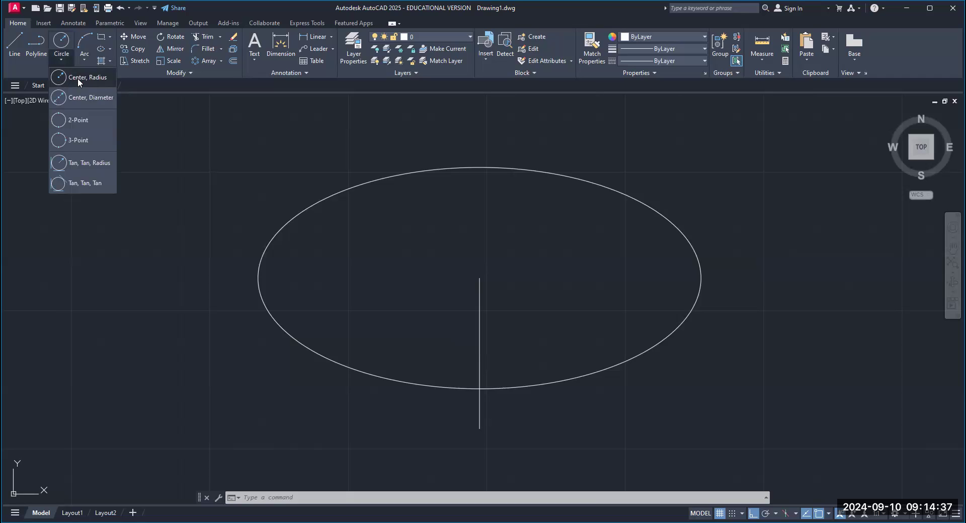
{"action": "left_click", "coordinate": [86, 99]}
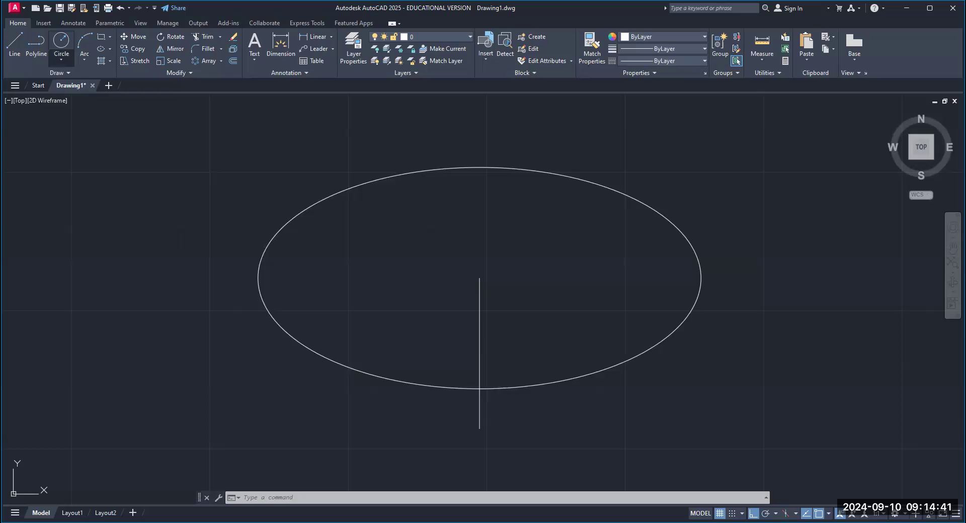
{"action": "left_click", "coordinate": [480, 277]}
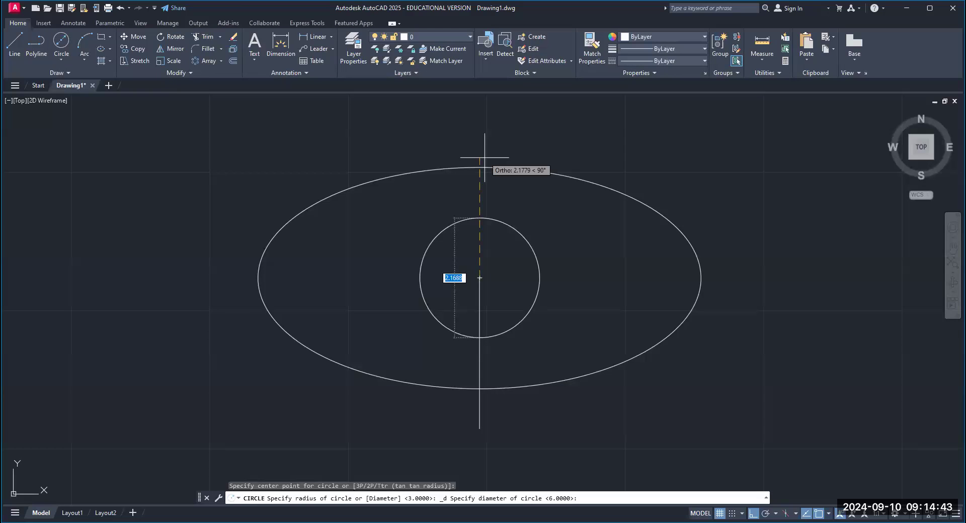
{"action": "key", "text": "Escape"}
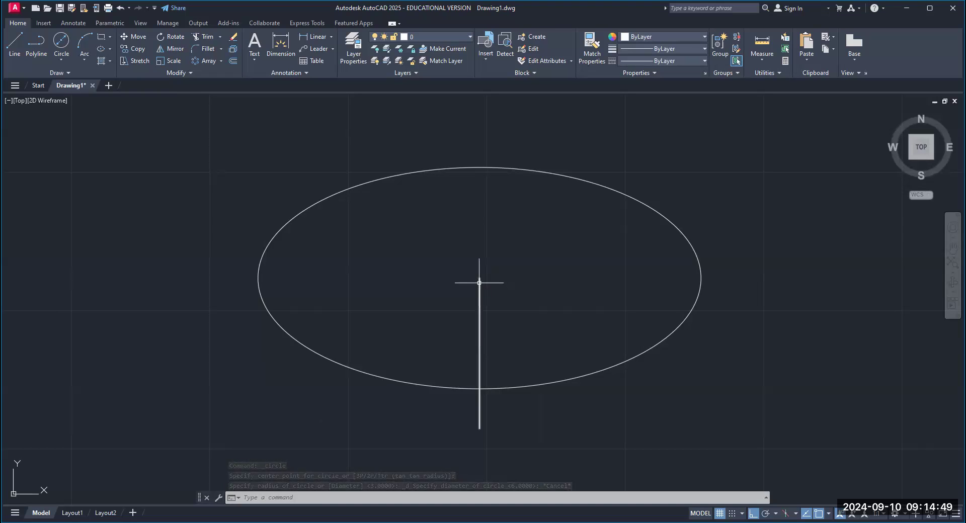
{"action": "key", "text": "Escape"}
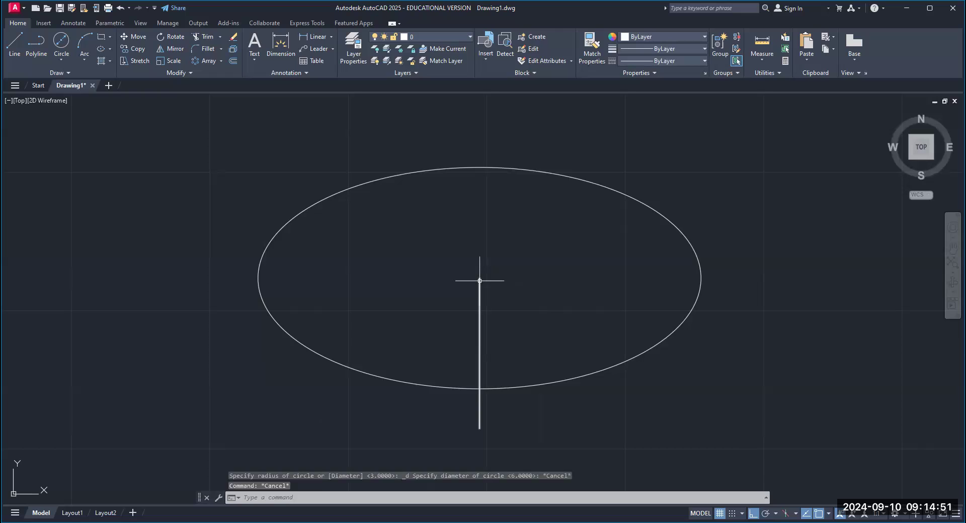
{"action": "key", "text": "Escape"}
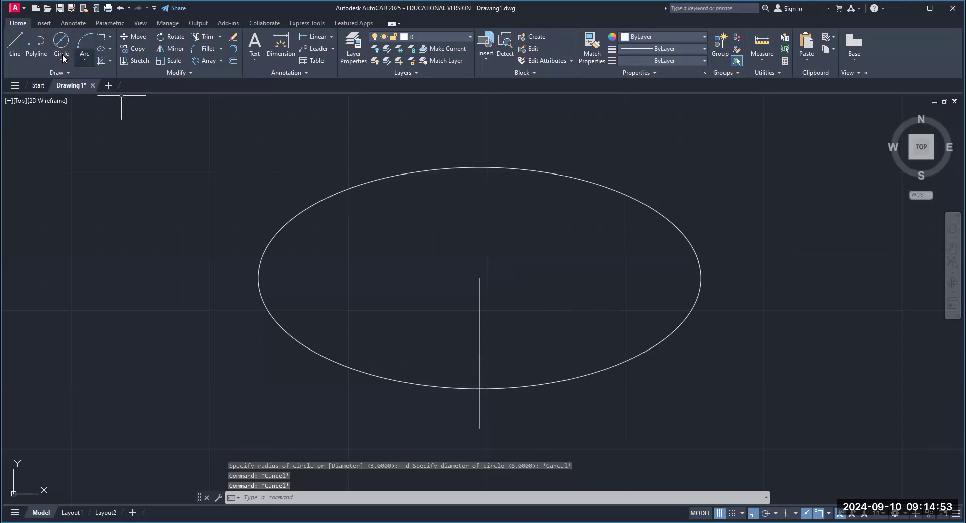
{"action": "left_click", "coordinate": [121, 9]}
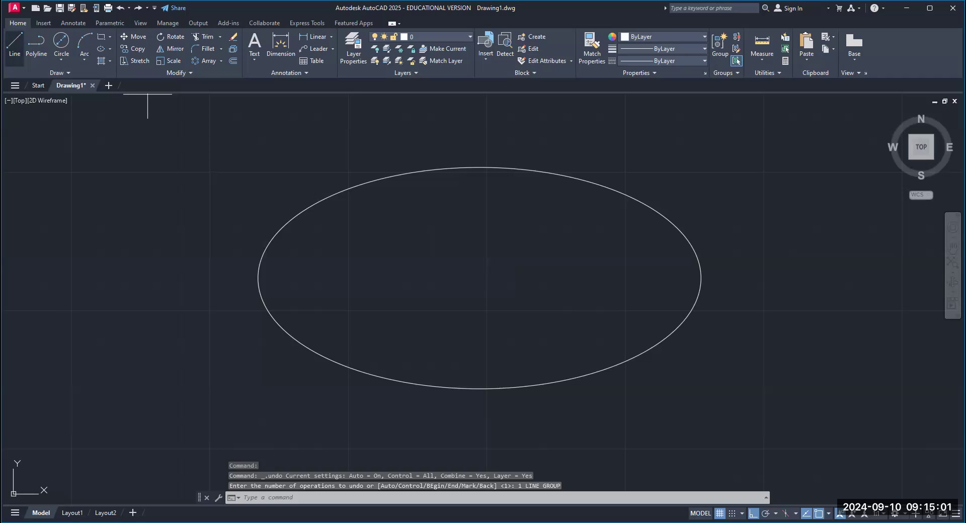
Draw a vertical line from the ellipse's centre straight down past its lower edge
{"action": "left_click", "coordinate": [15, 45]}
{"action": "left_click", "coordinate": [479, 278]}
{"action": "left_click", "coordinate": [487, 417]}
{"action": "key", "text": "Escape"}
{"action": "key", "text": "Escape"}
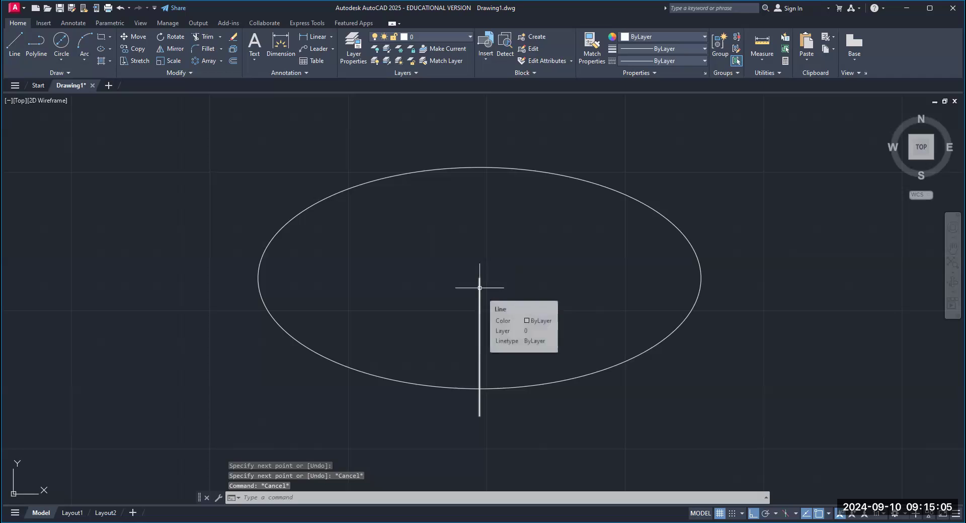
Stretch the upper end of the vertical line straight up beyond the top of the ellipse
{"action": "left_click", "coordinate": [480, 287]}
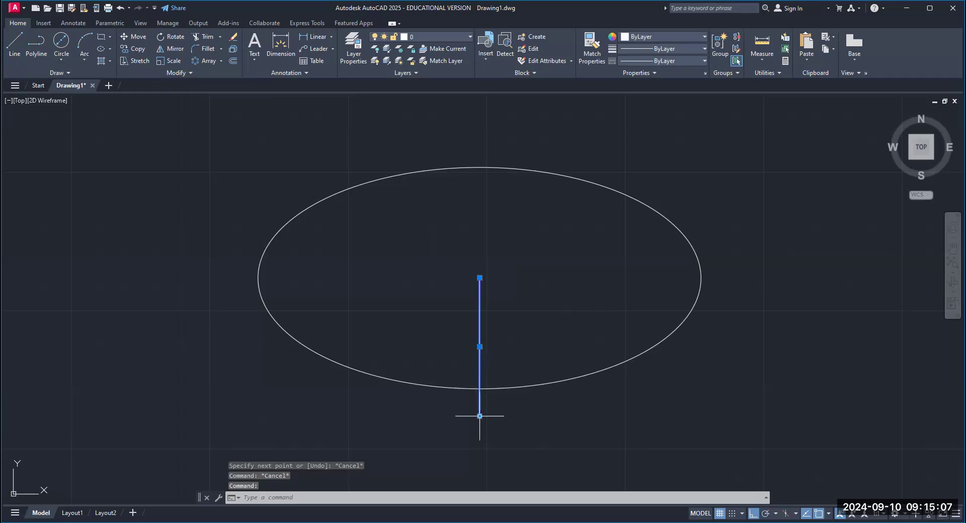
{"action": "left_click", "coordinate": [479, 277]}
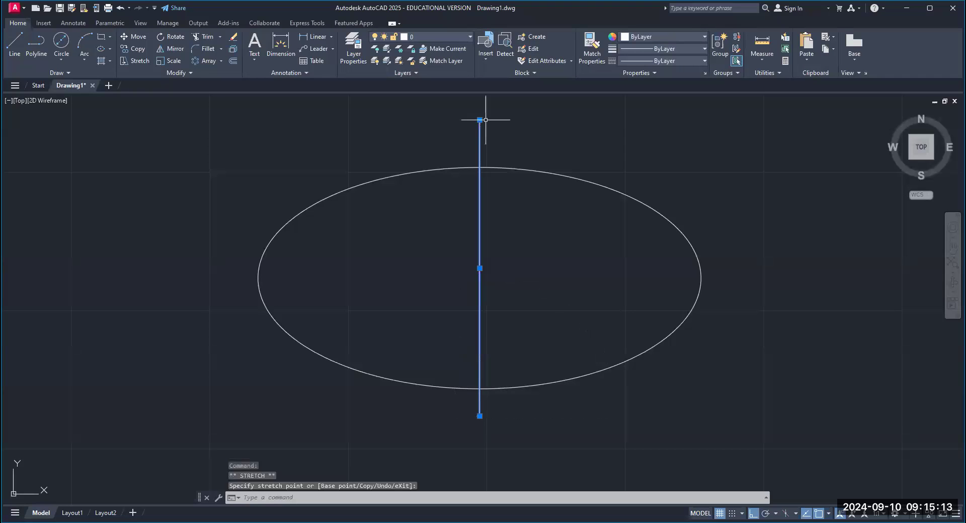
{"action": "left_click", "coordinate": [481, 120]}
{"action": "key", "text": "Escape"}
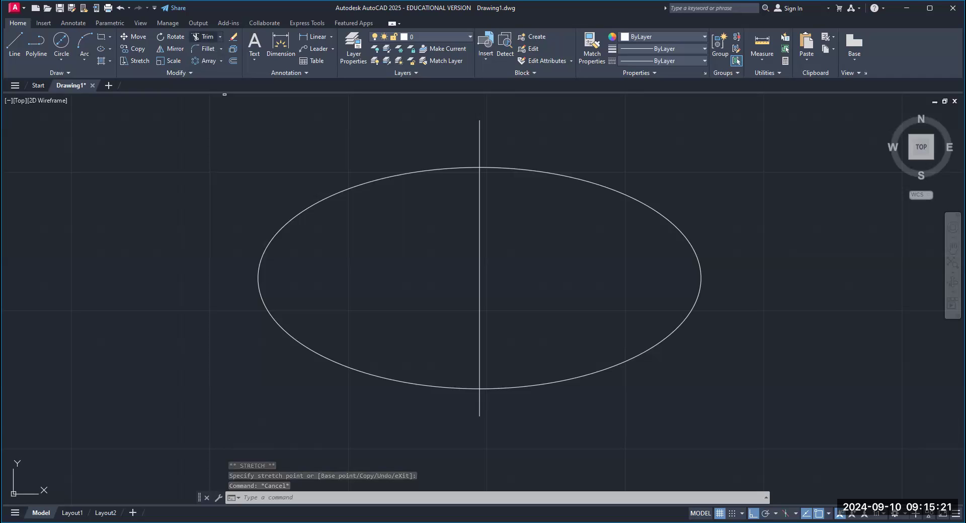
Trim both ends of the vertical line that stick out above and below the ellipse
{"action": "left_click", "coordinate": [205, 37]}
{"action": "left_click", "coordinate": [480, 144]}
{"action": "left_click", "coordinate": [480, 404]}
{"action": "key", "text": "Return"}
{"action": "key", "text": "Escape"}
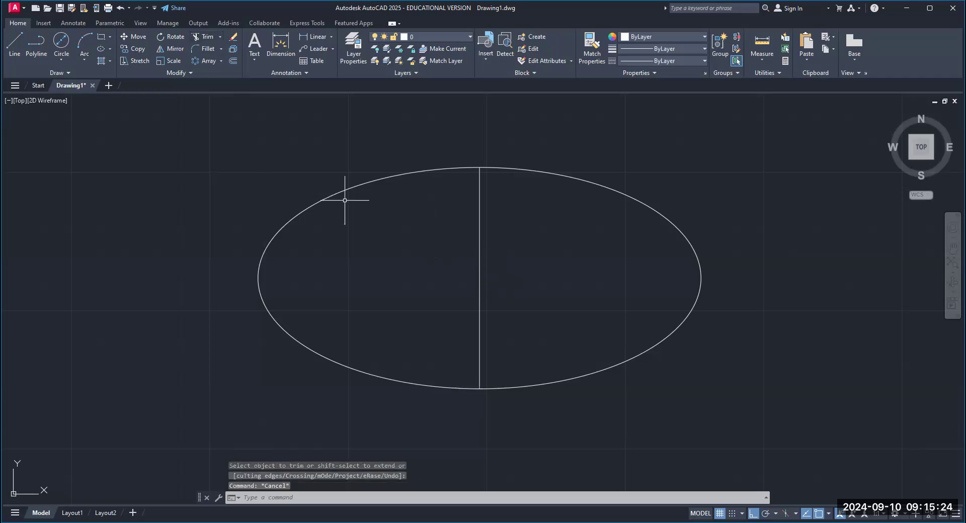
Try a 2-Point circle spanning the vertical line inside the ellipse, and undo it
{"action": "left_click", "coordinate": [61, 63]}
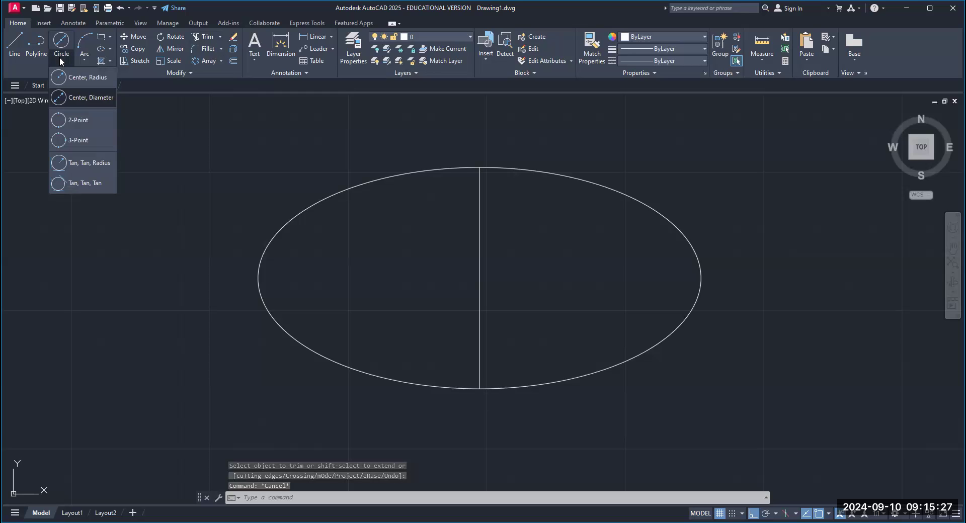
{"action": "left_click", "coordinate": [75, 123]}
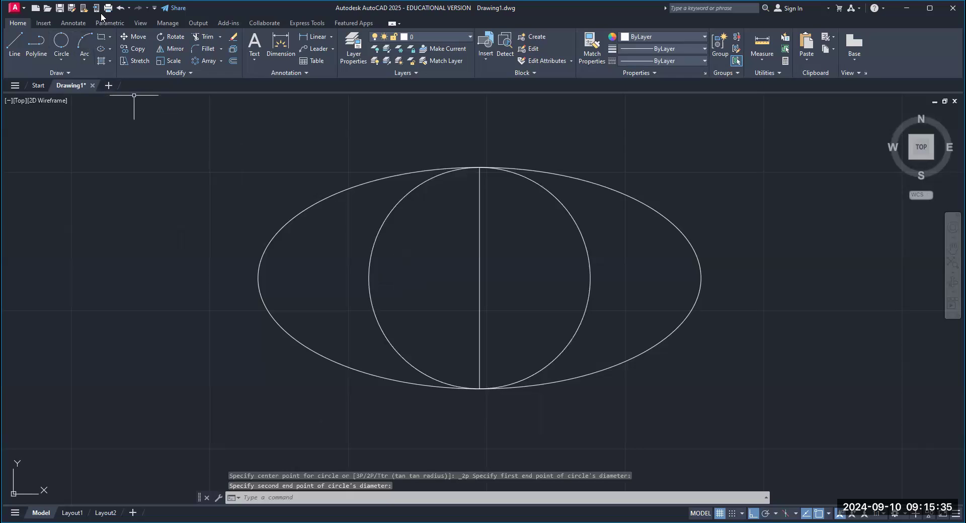
{"action": "left_click", "coordinate": [119, 7]}
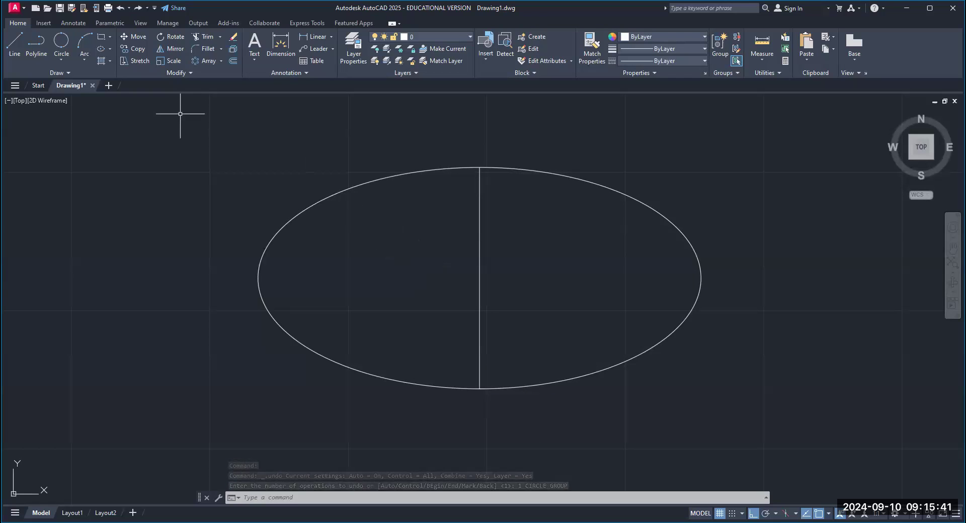
Draw a 2-Point circle using the vertical line's endpoints as its diameter, and delete the line
{"action": "left_click", "coordinate": [61, 58]}
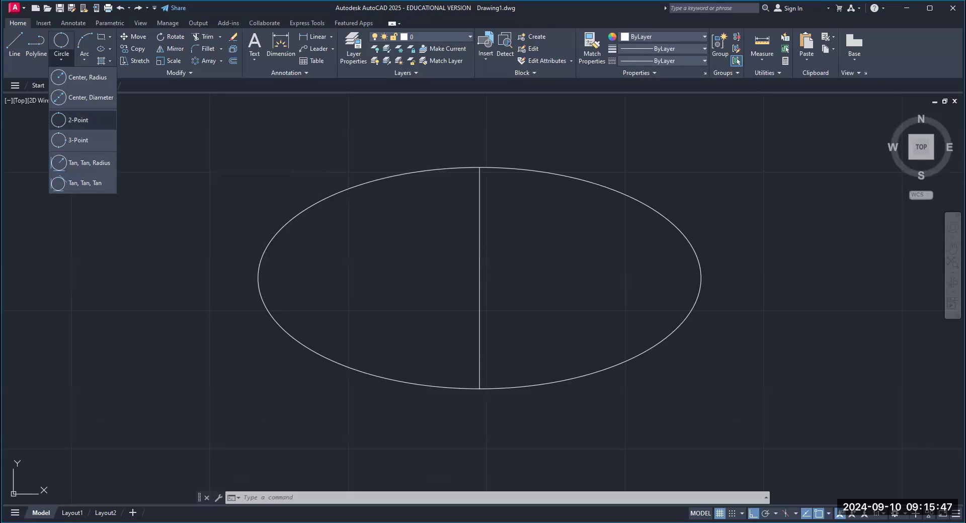
{"action": "left_click", "coordinate": [79, 121]}
{"action": "left_click", "coordinate": [479, 167]}
{"action": "left_click", "coordinate": [480, 389]}
{"action": "key", "text": "Escape"}
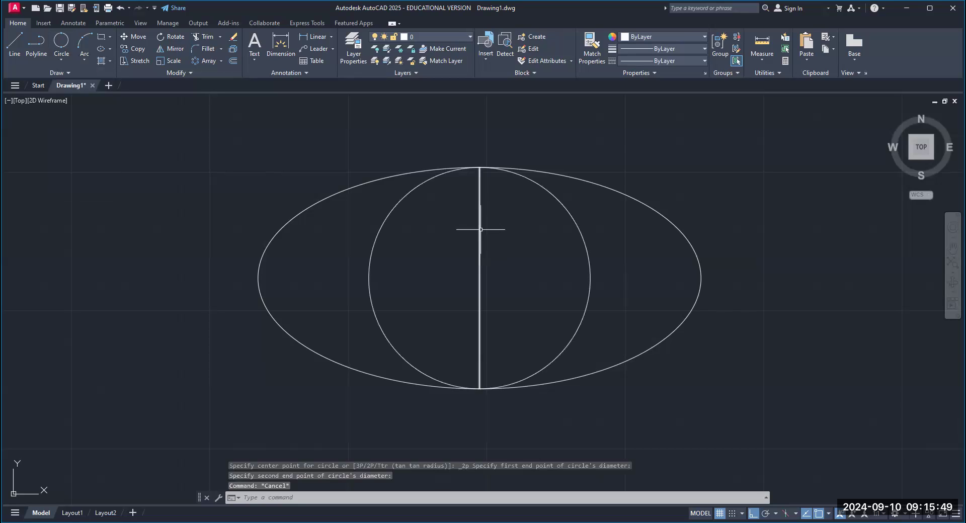
{"action": "left_click", "coordinate": [479, 228]}
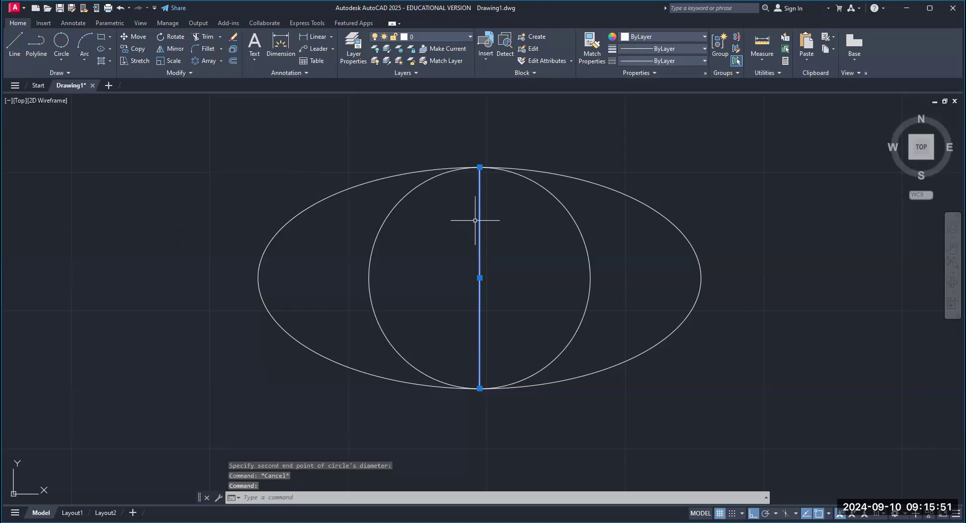
{"action": "key", "text": "Delete"}
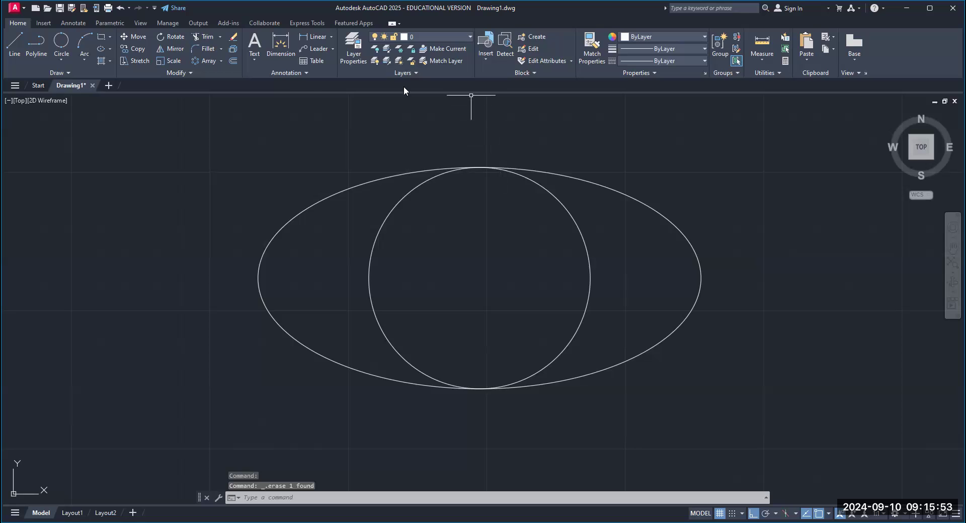
Try a SOLID hatch in the area between the circle and the ellipse, and undo it
{"action": "left_click", "coordinate": [109, 60]}
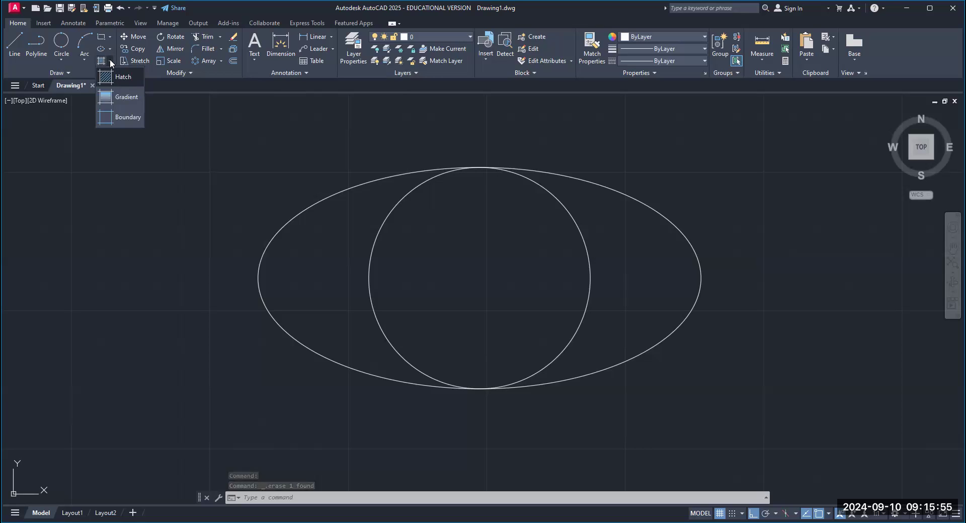
{"action": "left_click", "coordinate": [112, 82]}
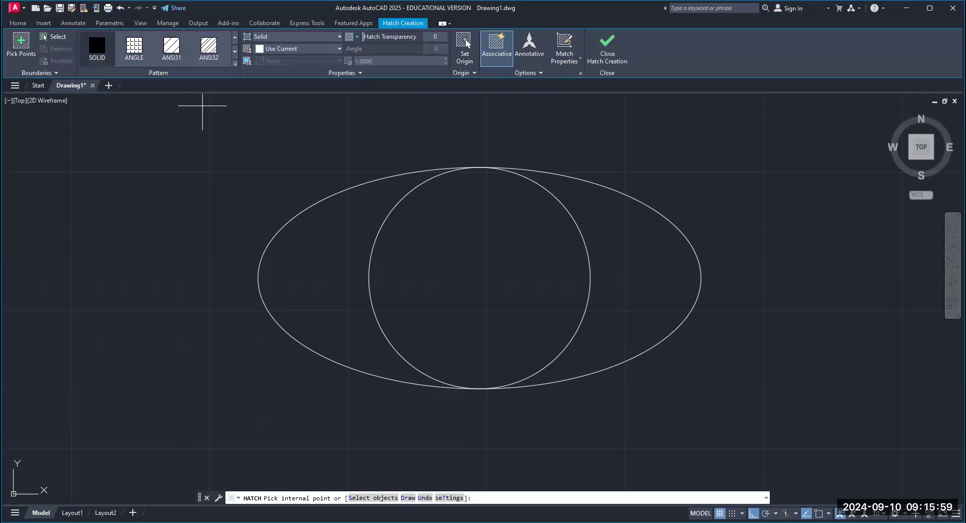
{"action": "left_click", "coordinate": [649, 264]}
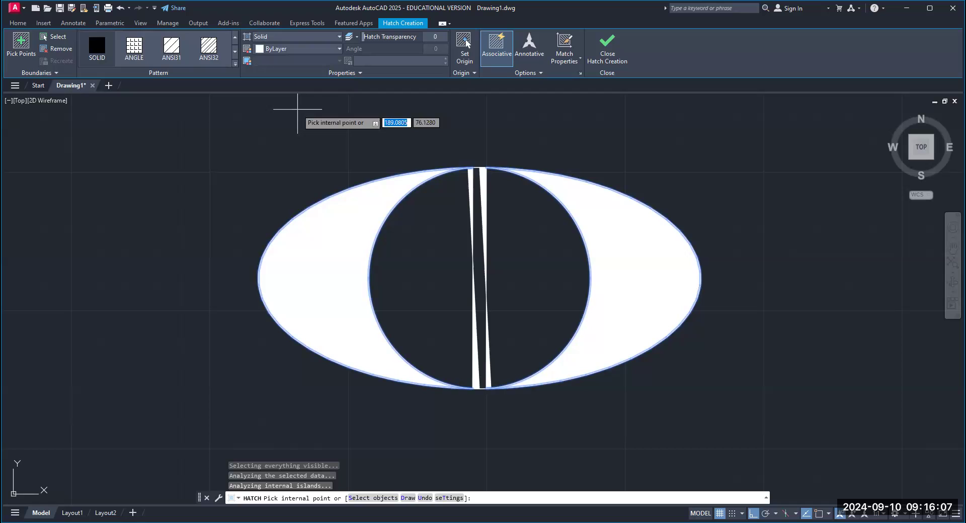
{"action": "left_click", "coordinate": [121, 8]}
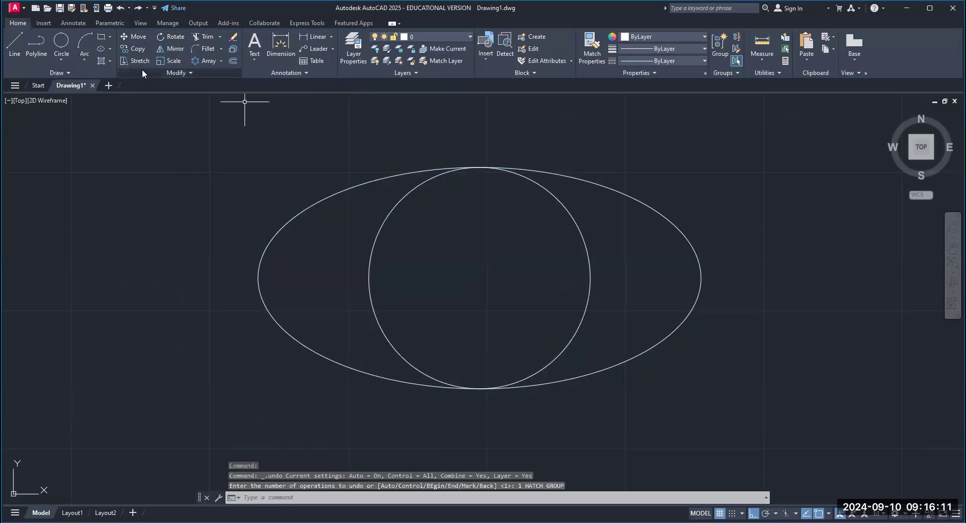
Fill the inside of the circle with a SOLID hatch
{"action": "left_click", "coordinate": [110, 61]}
{"action": "left_click", "coordinate": [116, 77]}
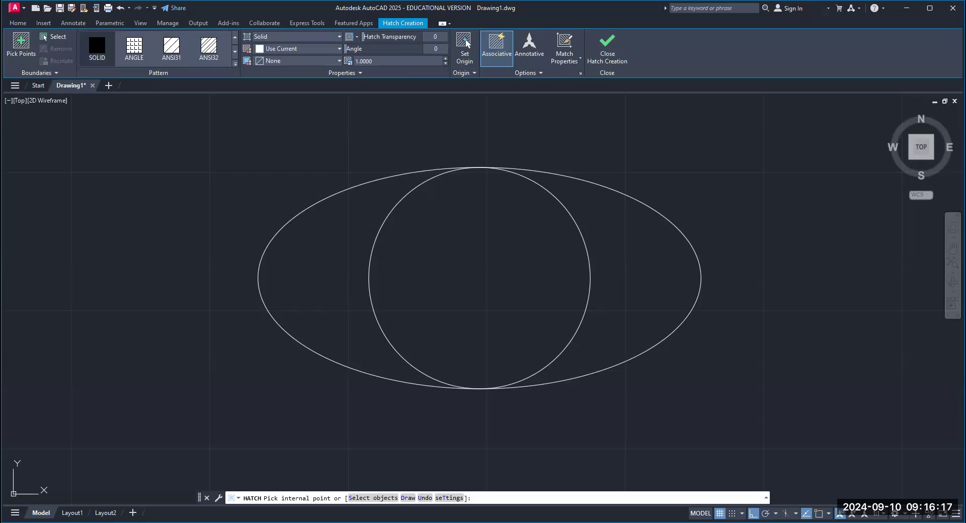
{"action": "left_click", "coordinate": [402, 206]}
{"action": "key", "text": "Escape"}
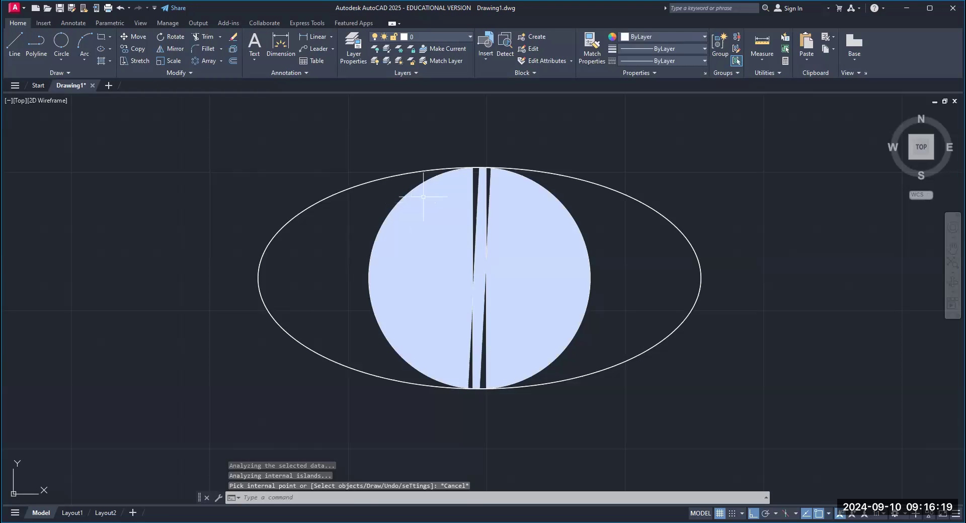
{"action": "scroll", "coordinate": [423, 197], "scroll_direction": "up", "scroll_amount": 8}
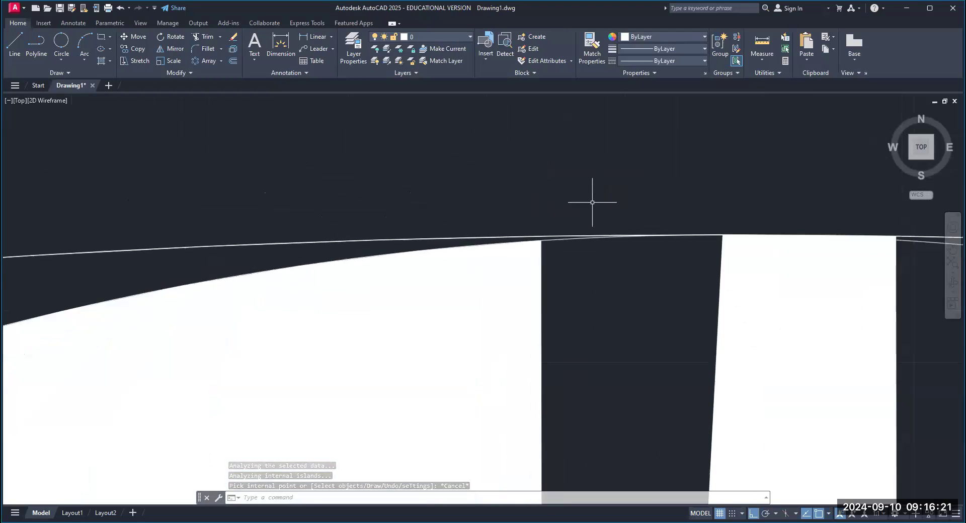
{"action": "scroll", "coordinate": [593, 203], "scroll_direction": "down", "scroll_amount": 8}
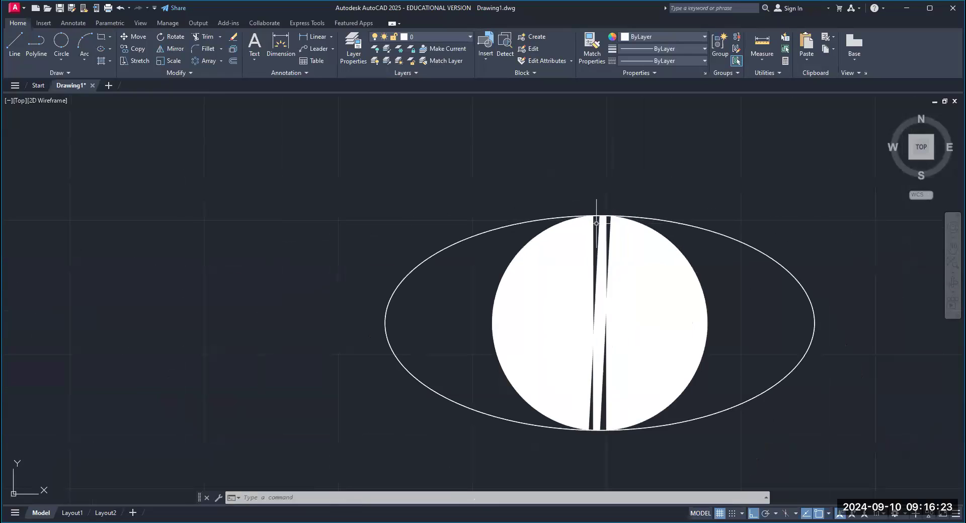
{"action": "left_click", "coordinate": [596, 223]}
{"action": "key", "text": "Escape"}
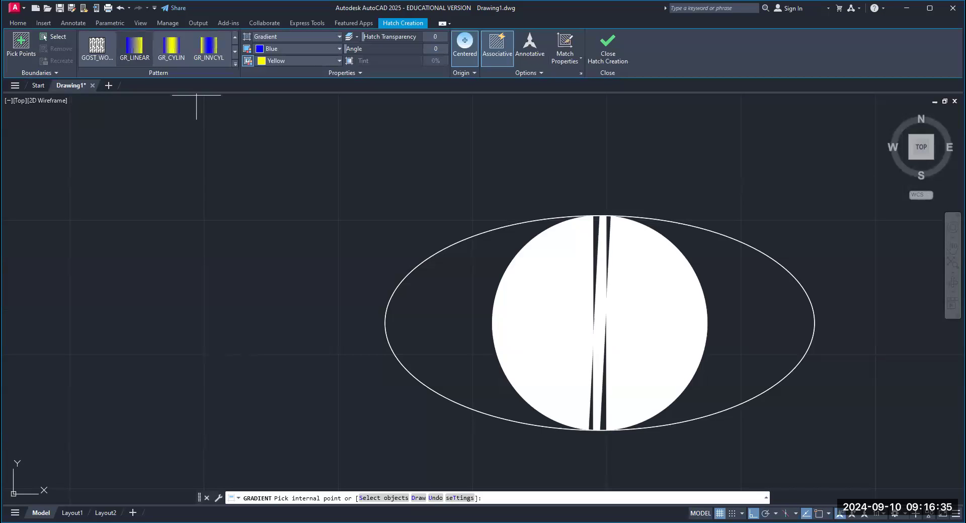
Fill the area between the circle and the ellipse with a blue and yellow GR_CYLIN gradient
{"action": "left_click", "coordinate": [773, 311]}
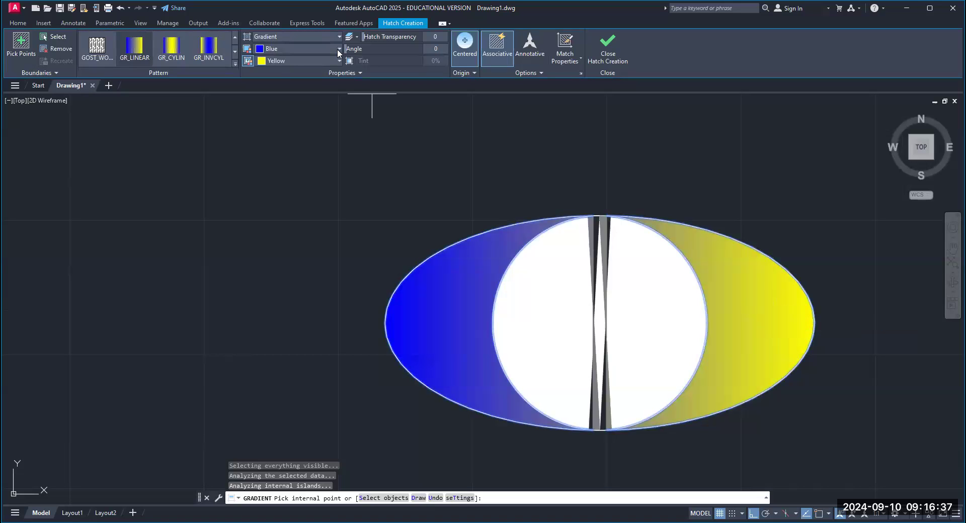
{"action": "left_click", "coordinate": [172, 48]}
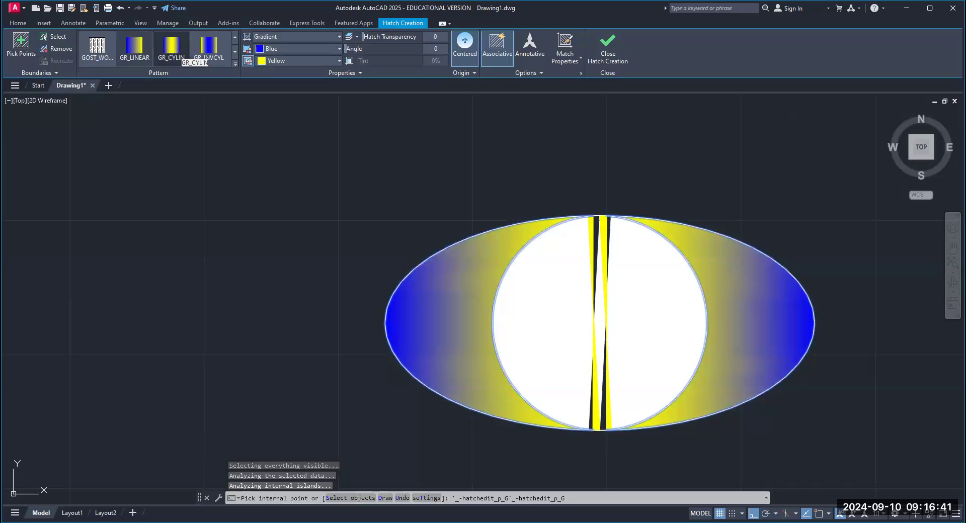
{"action": "type", "text": "``"}
{"action": "left_click", "coordinate": [251, 300]}
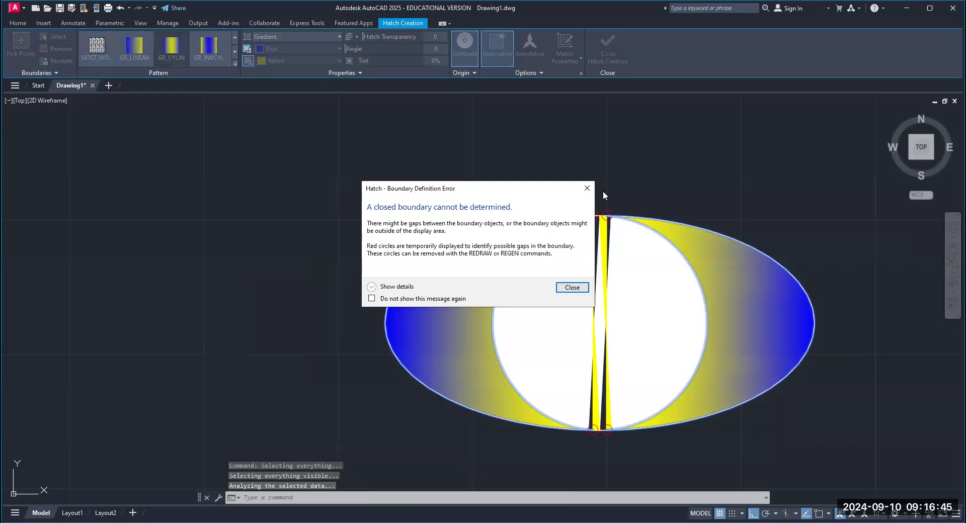
{"action": "left_click", "coordinate": [587, 189]}
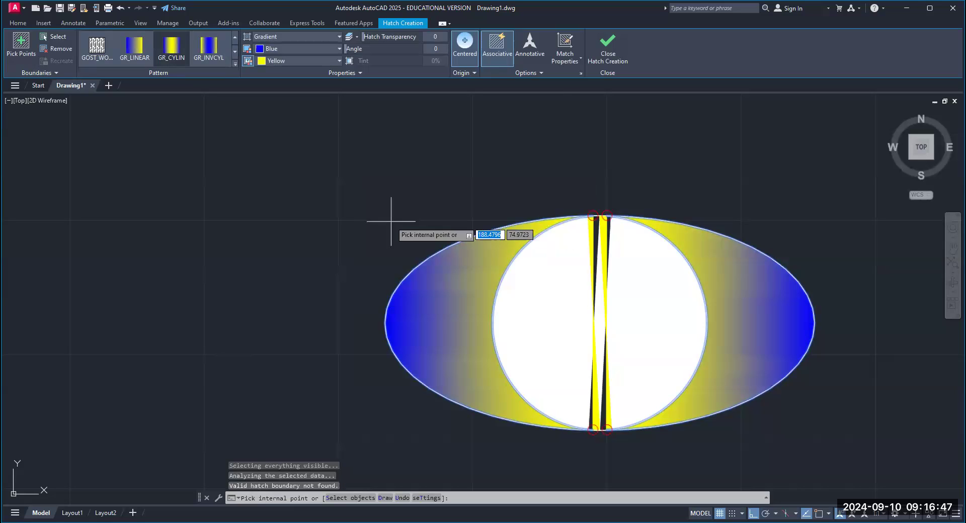
{"action": "type", "text": "`"}
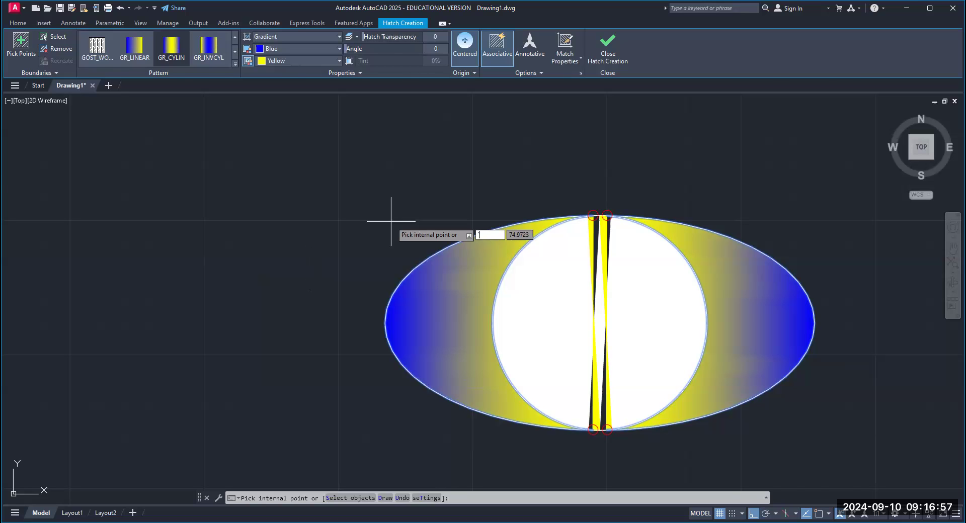
{"action": "key", "text": "Escape"}
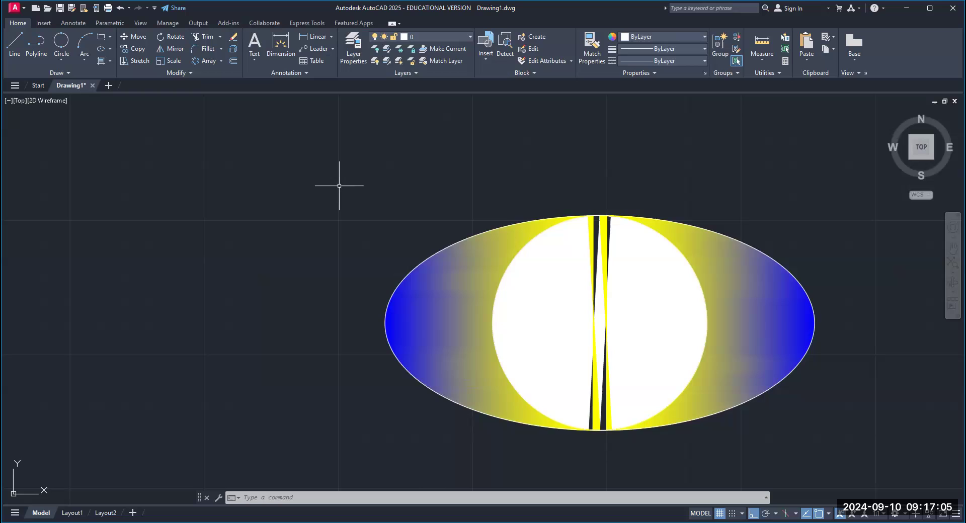
{"action": "left_click", "coordinate": [111, 60]}
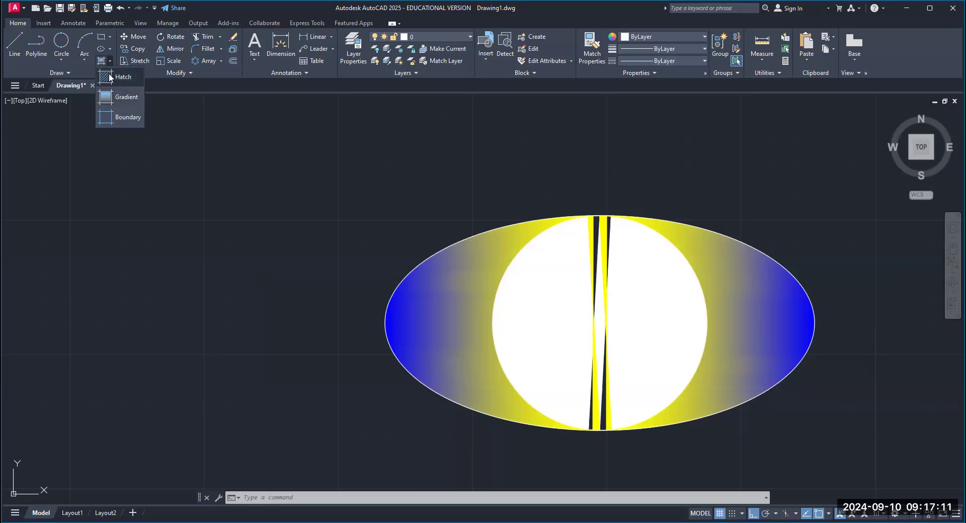
{"action": "left_click", "coordinate": [344, 189]}
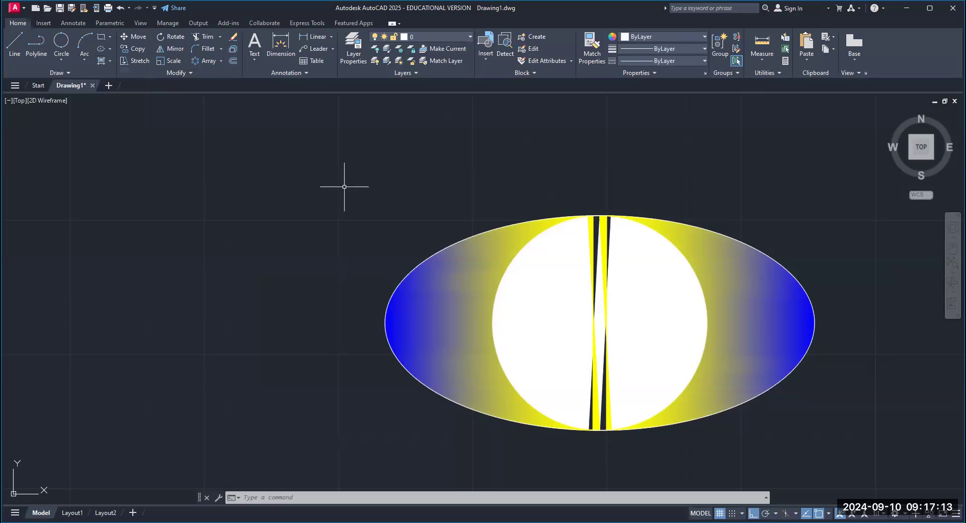
Erase all objects in the drawing, using the "all" selection
{"action": "type", "text": "e"}
{"action": "key", "text": "Return"}
{"action": "type", "text": "all"}
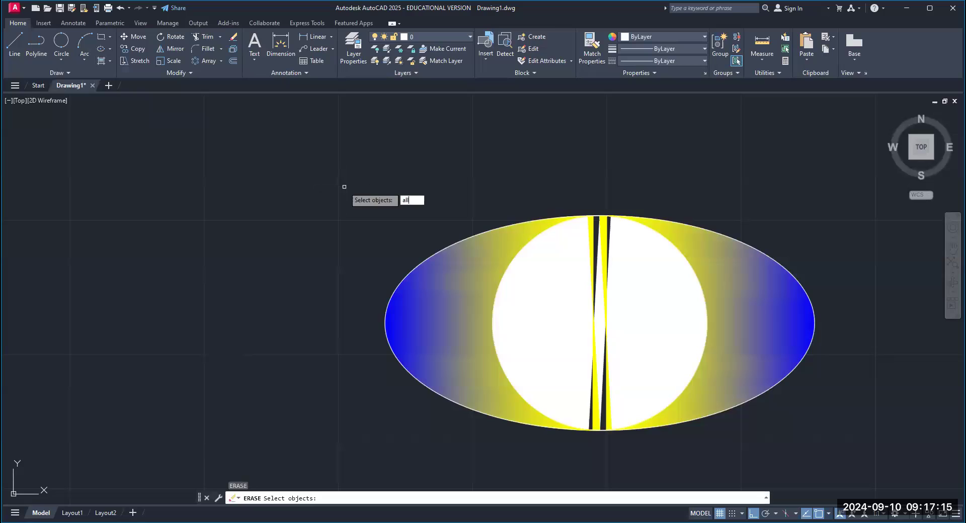
{"action": "key", "text": "Return"}
{"action": "key", "text": "Return"}
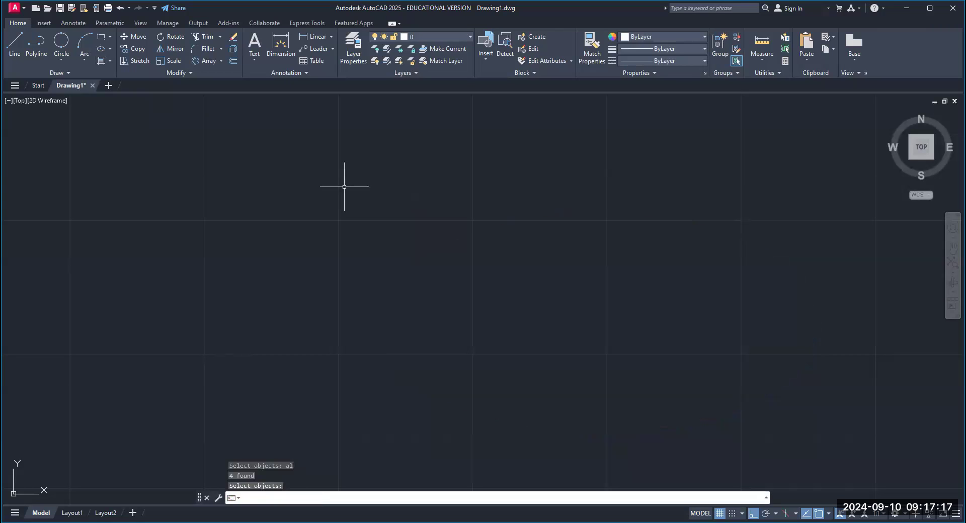
{"action": "key", "text": "Escape"}
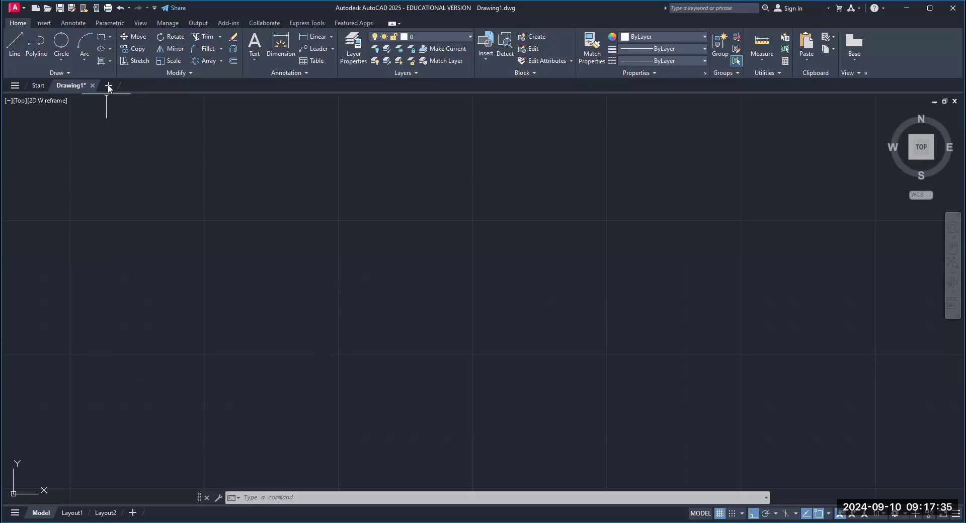
Draw a rectangle 6 units wide and 4 units high in the empty drawing area
{"action": "left_click", "coordinate": [110, 37]}
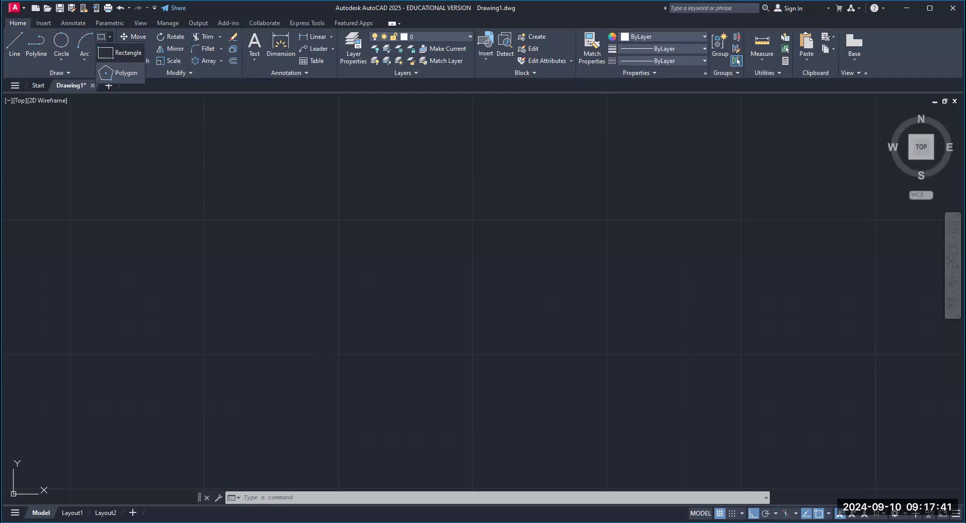
{"action": "left_click", "coordinate": [125, 53]}
{"action": "left_click", "coordinate": [326, 220]}
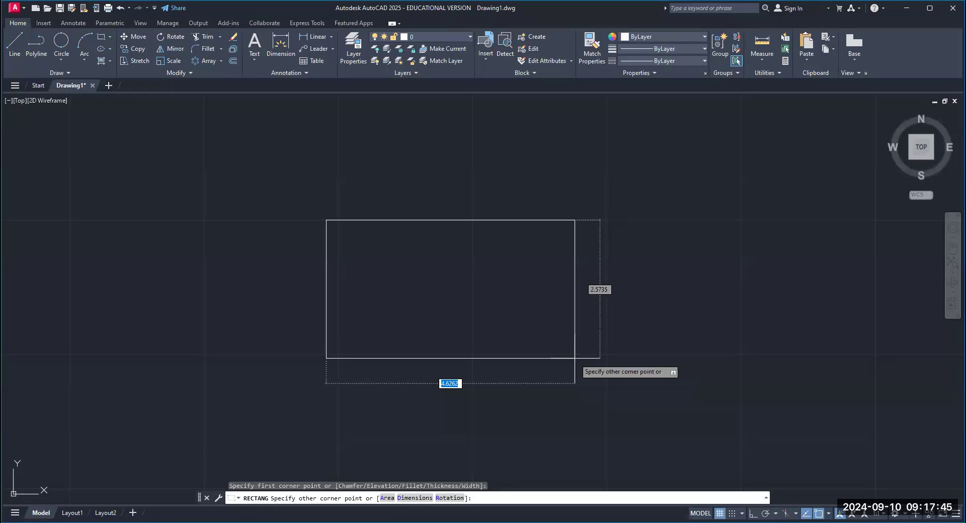
{"action": "type", "text": "6"}
{"action": "key", "text": "Tab"}
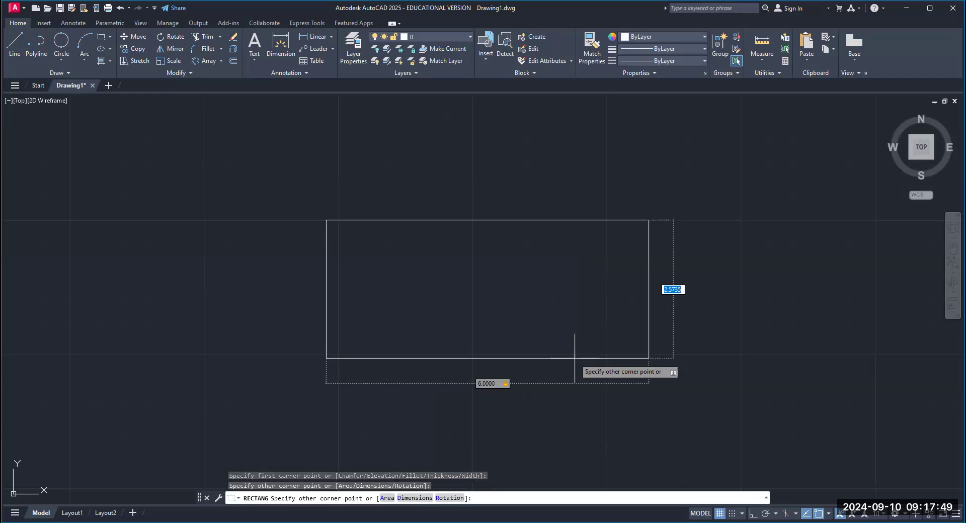
{"action": "type", "text": "4"}
{"action": "key", "text": "Return"}
{"action": "right_click", "coordinate": [660, 126]}
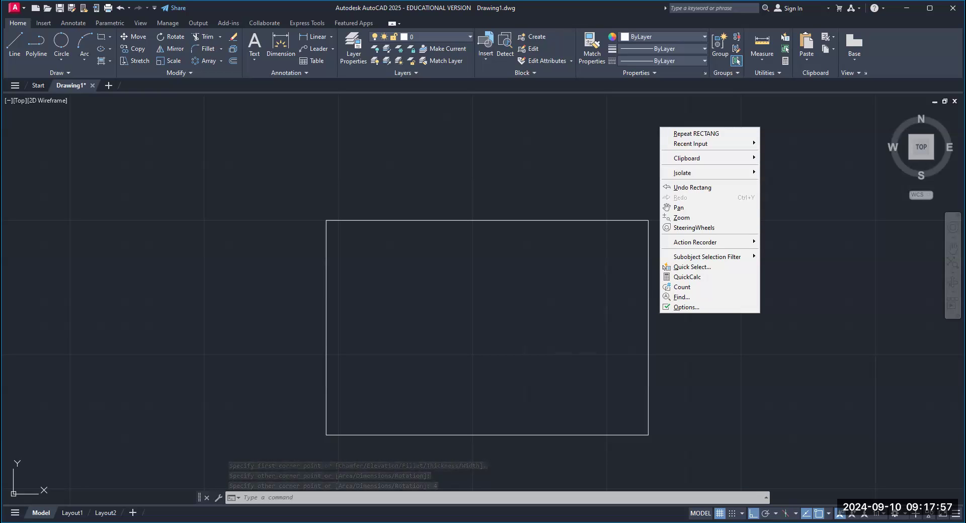
{"action": "key", "text": "Escape"}
{"action": "key", "text": "Escape"}
{"action": "key", "text": "Escape"}
Add a linear dimension for the rectangle's width below its bottom edge
{"action": "middle_click_drag", "start_coordinate": [502, 358], "coordinate": [475, 278]}
{"action": "scroll", "coordinate": [492, 313], "scroll_direction": "down", "scroll_amount": 2}
{"action": "scroll", "coordinate": [489, 298], "scroll_direction": "up", "scroll_amount": 4}
{"action": "scroll", "coordinate": [489, 298], "scroll_direction": "down", "scroll_amount": 3}
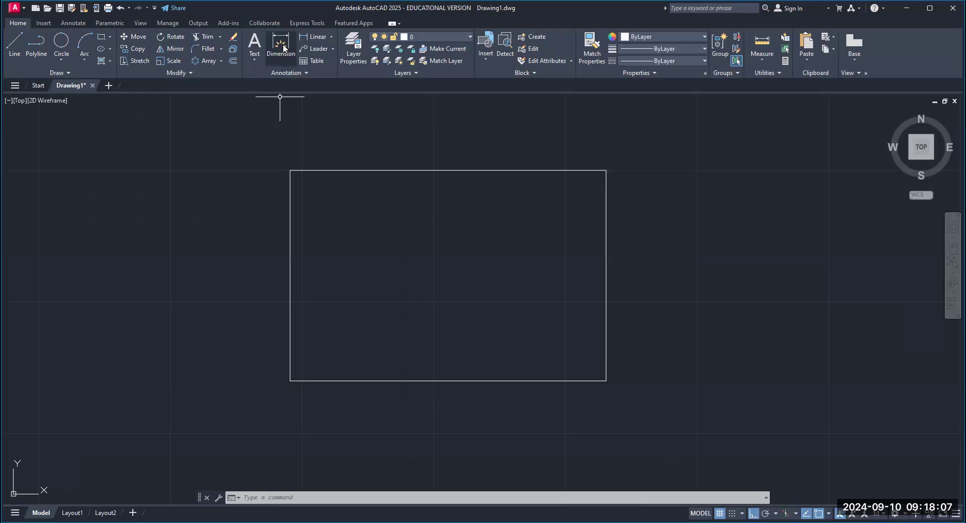
{"action": "left_click", "coordinate": [331, 37]}
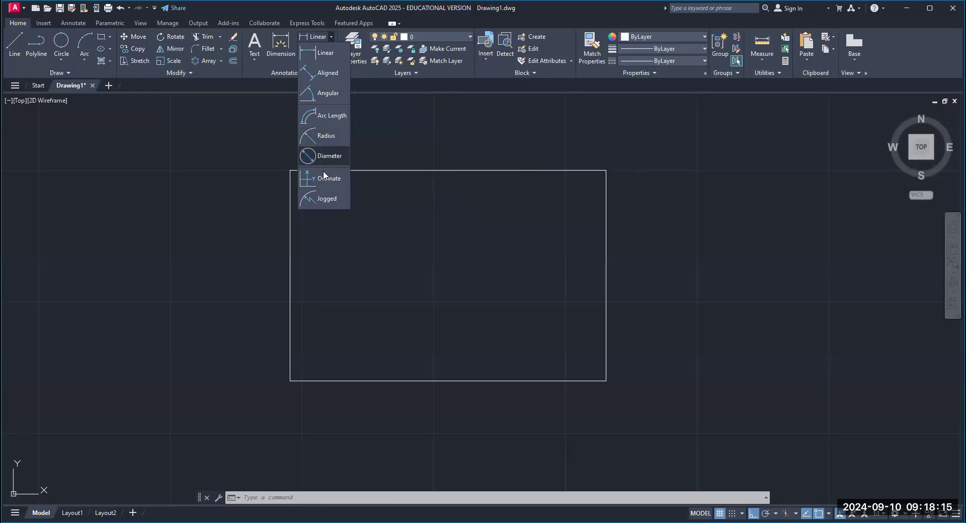
{"action": "left_click", "coordinate": [325, 53]}
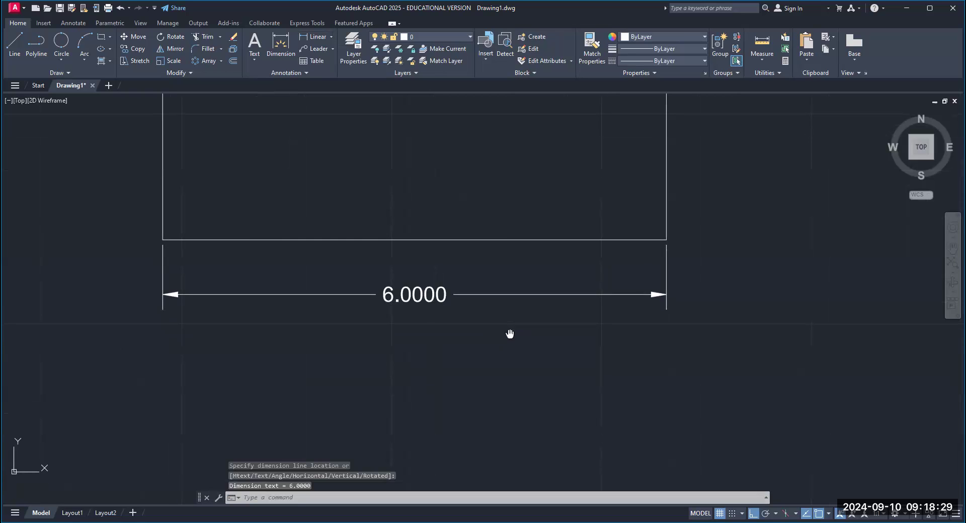
Examine the text, arrowheads and extension lines of the rectangle's width dimension up close
{"action": "scroll", "coordinate": [510, 334], "scroll_direction": "up", "scroll_amount": 2}
{"action": "scroll", "coordinate": [509, 334], "scroll_direction": "down", "scroll_amount": 2}
{"action": "middle_click_drag", "start_coordinate": [510, 334], "coordinate": [567, 356]}
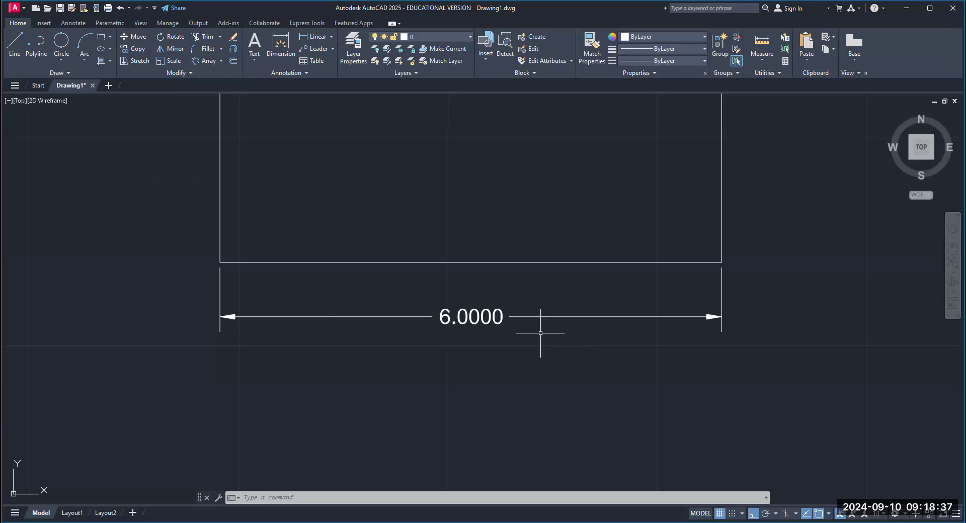
{"action": "scroll", "coordinate": [237, 231], "scroll_direction": "up", "scroll_amount": 4}
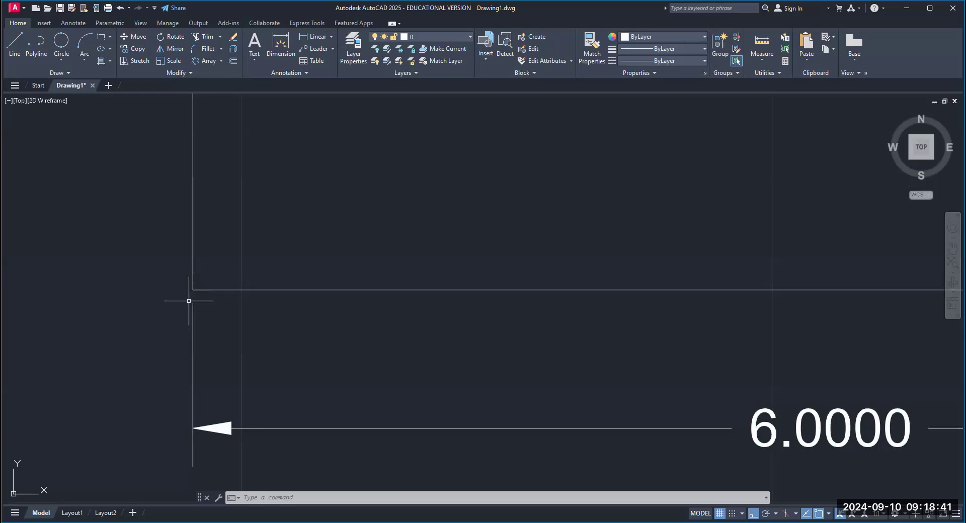
{"action": "scroll", "coordinate": [256, 358], "scroll_direction": "down", "scroll_amount": 2}
{"action": "scroll", "coordinate": [256, 358], "scroll_direction": "down", "scroll_amount": 2}
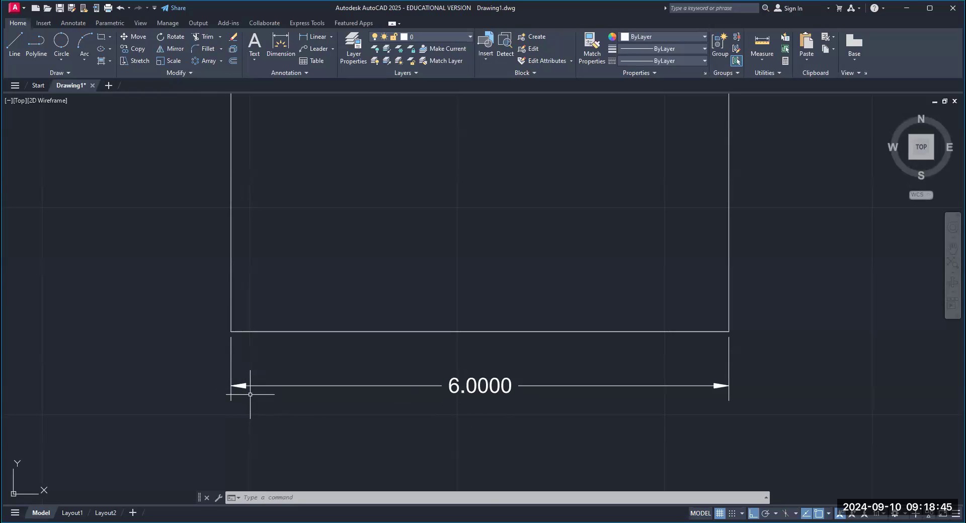
{"action": "scroll", "coordinate": [506, 404], "scroll_direction": "up", "scroll_amount": 2}
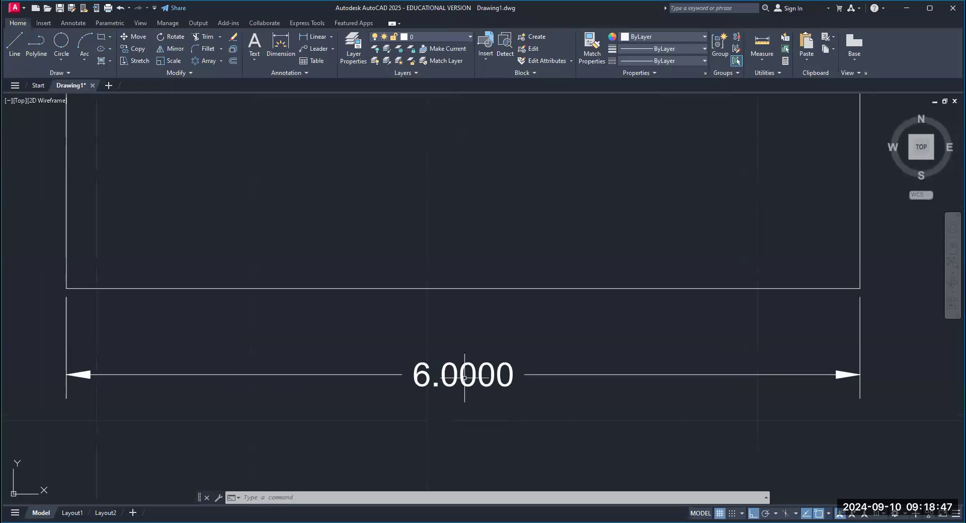
{"action": "scroll", "coordinate": [446, 433], "scroll_direction": "down", "scroll_amount": 4}
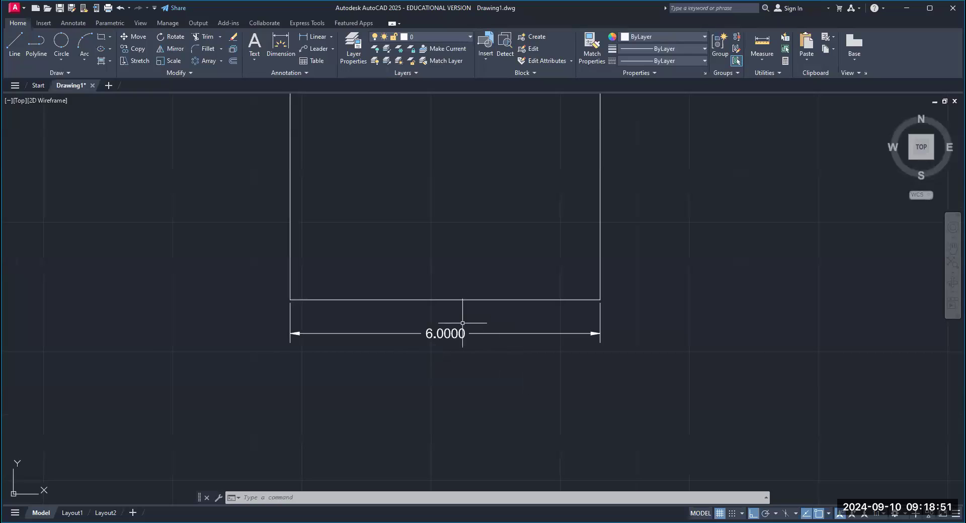
Add a linear dimension for the rectangle's height beside its right edge
{"action": "mouse_move", "coordinate": [499, 399]}
{"action": "middle_mouse_down"}
{"action": "mouse_move", "coordinate": [481, 431]}
{"action": "mouse_move", "coordinate": [446, 451]}
{"action": "middle_mouse_up"}
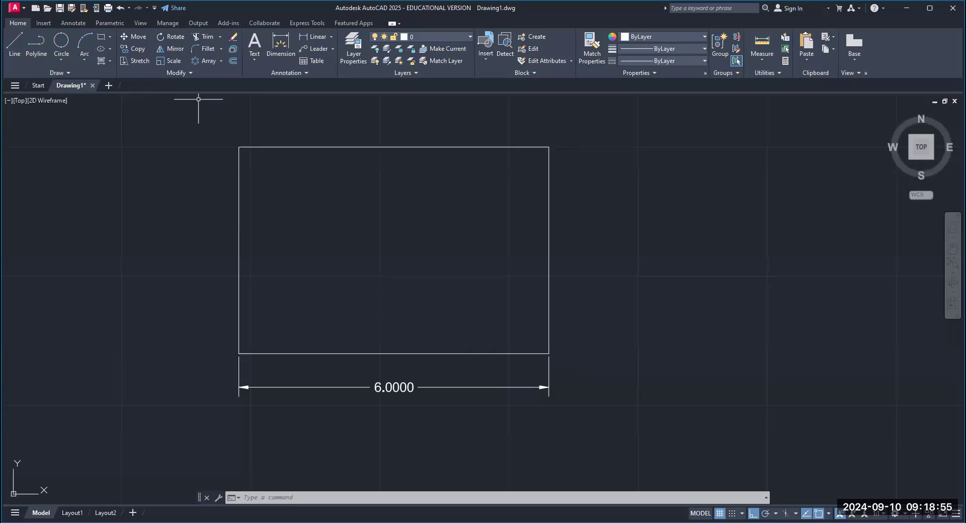
{"action": "left_click", "coordinate": [326, 37]}
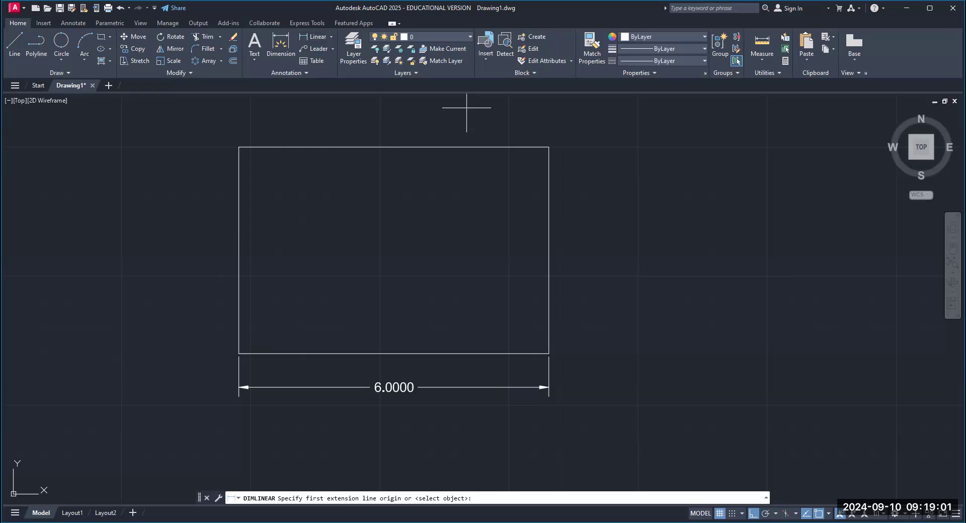
{"action": "left_click", "coordinate": [549, 148]}
{"action": "left_click", "coordinate": [549, 354]}
{"action": "left_click", "coordinate": [583, 250]}
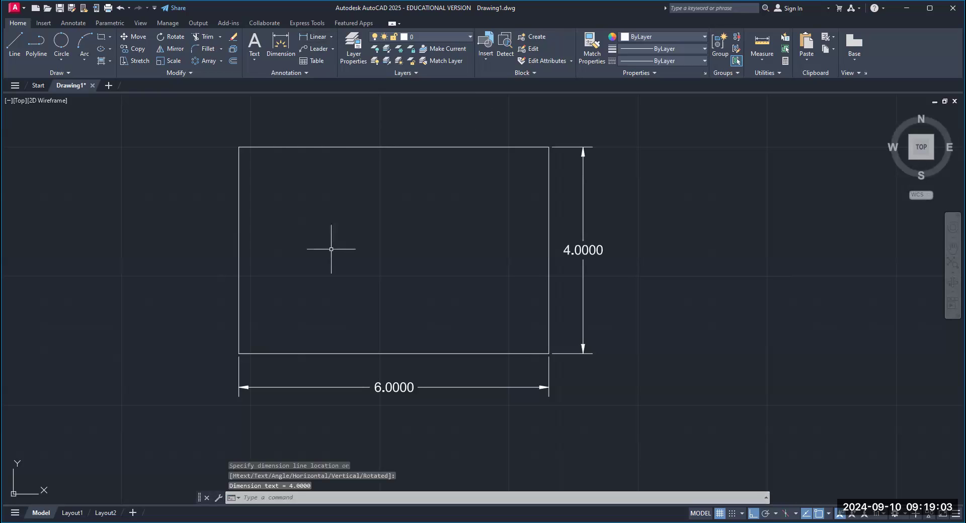
{"action": "right_click", "coordinate": [82, 201]}
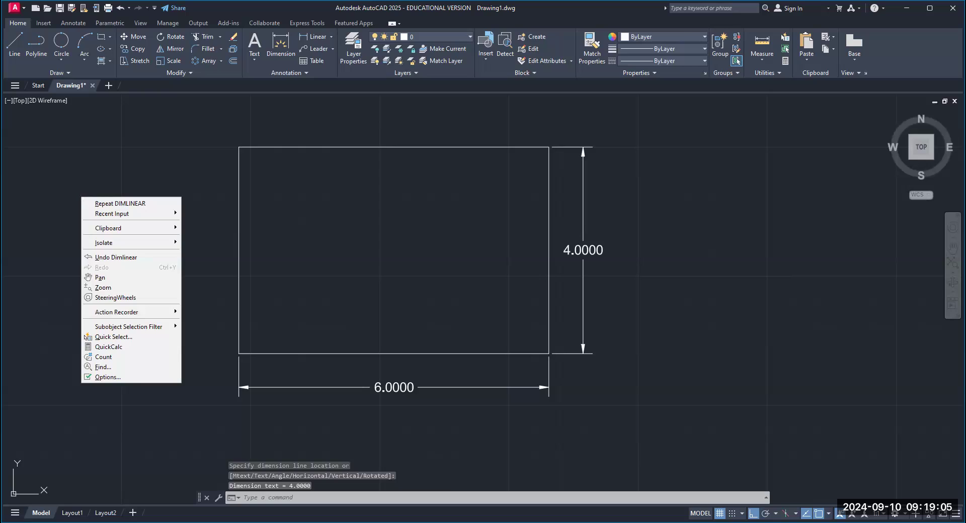
{"action": "key", "text": "Escape"}
{"action": "key", "text": "Escape"}
{"action": "key", "text": "Escape"}
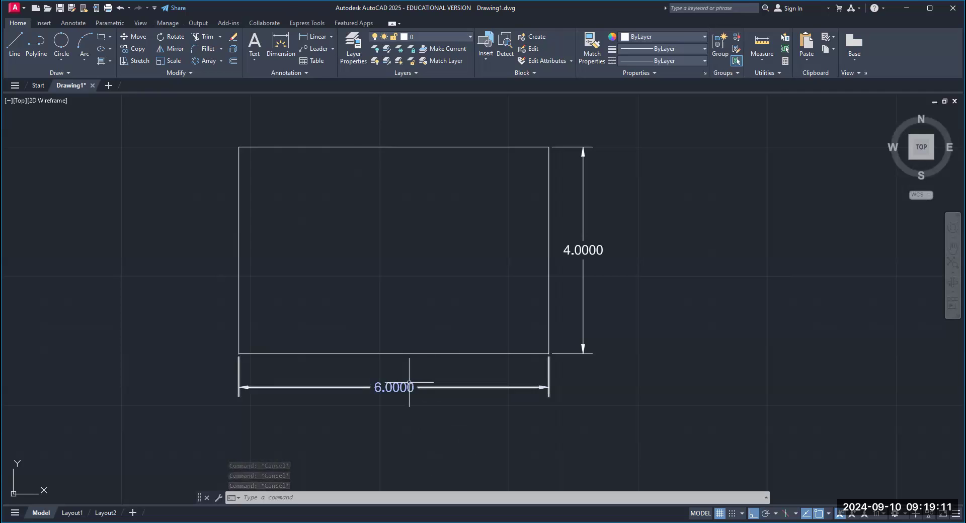
Open the Standard dimension style for modification and review the available types for the first arrowhead
{"action": "scroll", "coordinate": [397, 386], "scroll_direction": "up", "scroll_amount": 4}
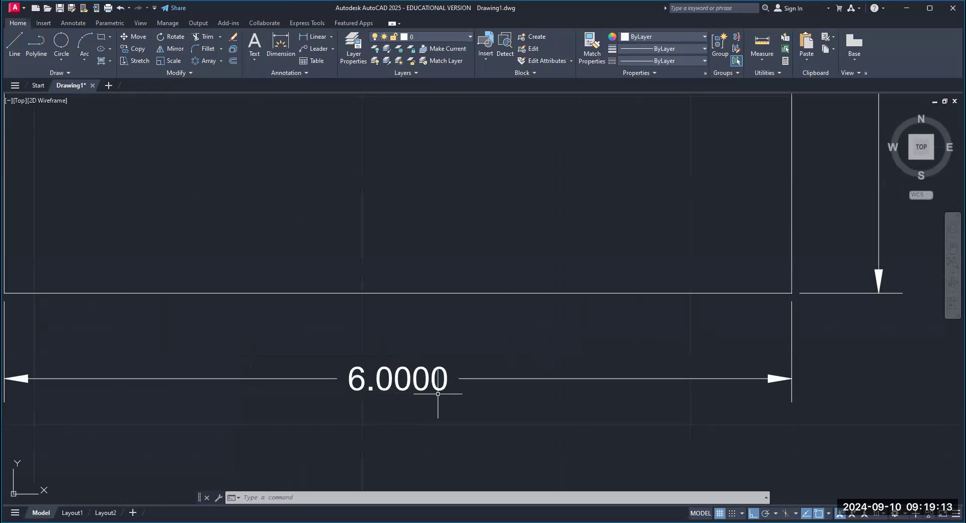
{"action": "scroll", "coordinate": [438, 394], "scroll_direction": "down", "scroll_amount": 4}
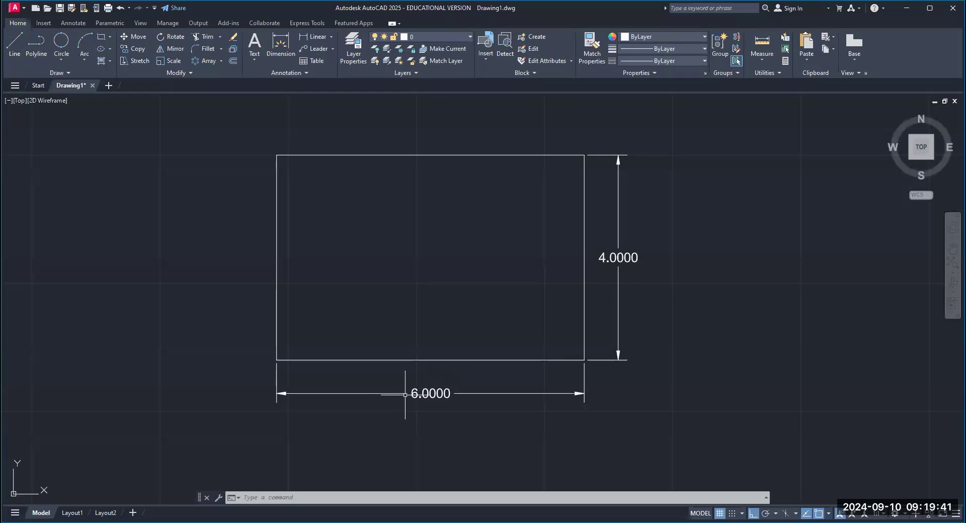
{"action": "middle_click_drag", "start_coordinate": [533, 239], "coordinate": [537, 269]}
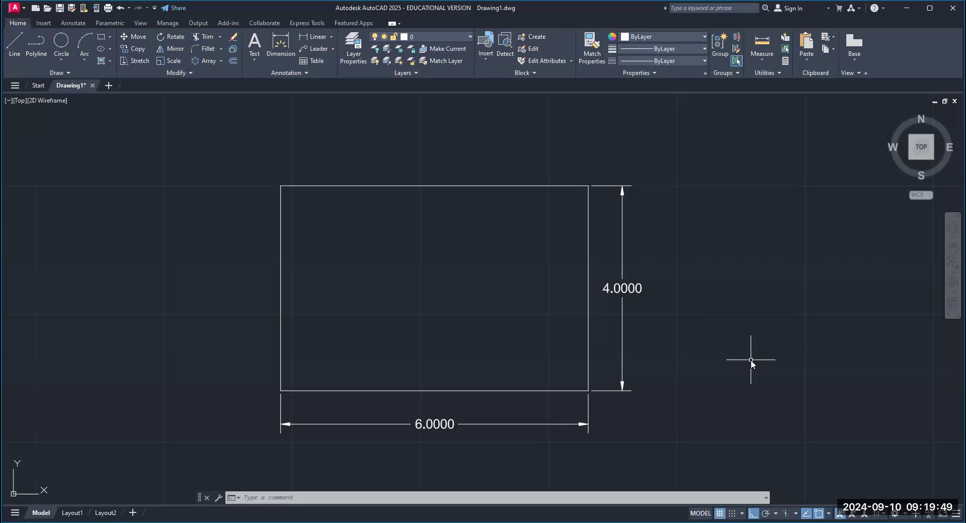
{"action": "type", "text": "DDIM"}
{"action": "key", "text": "Return"}
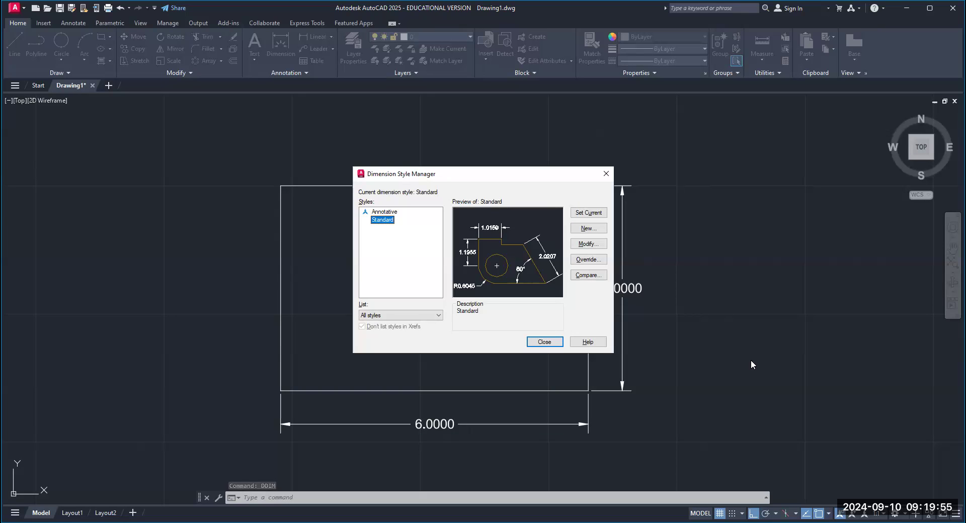
{"action": "left_click", "coordinate": [582, 246]}
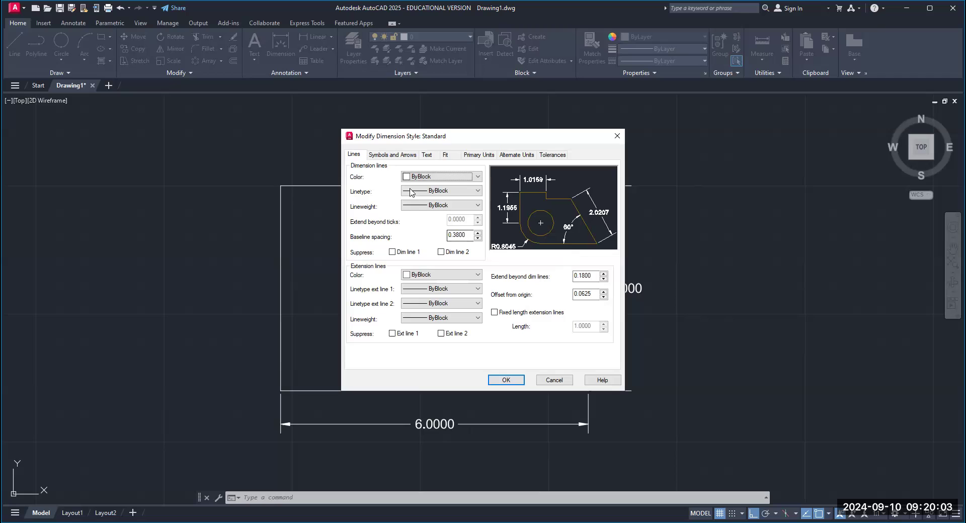
{"action": "left_click", "coordinate": [396, 155]}
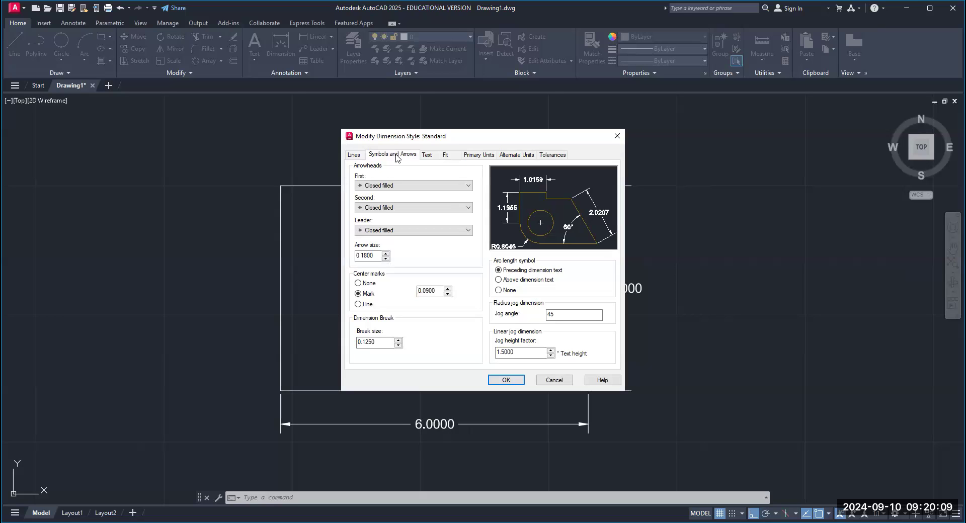
{"action": "left_click", "coordinate": [469, 187]}
{"action": "left_click", "coordinate": [468, 189]}
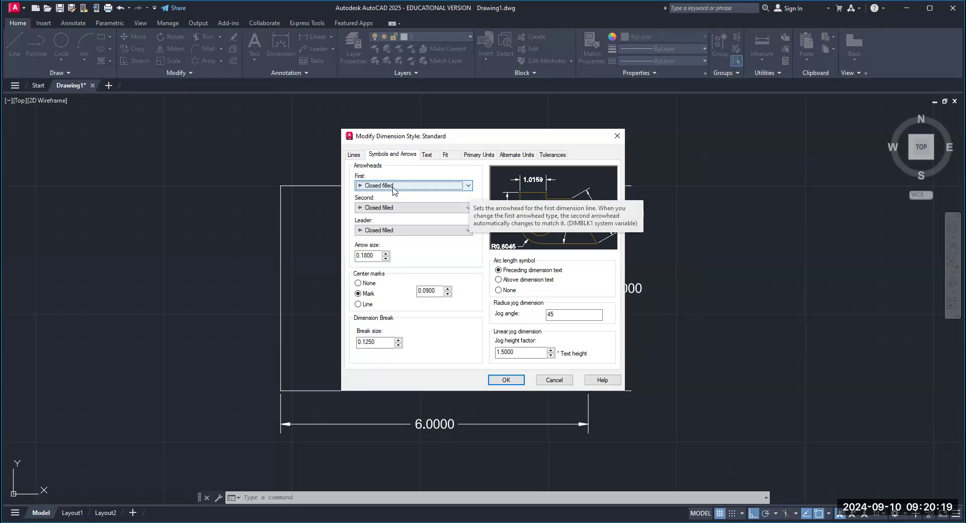
{"action": "left_click", "coordinate": [467, 186]}
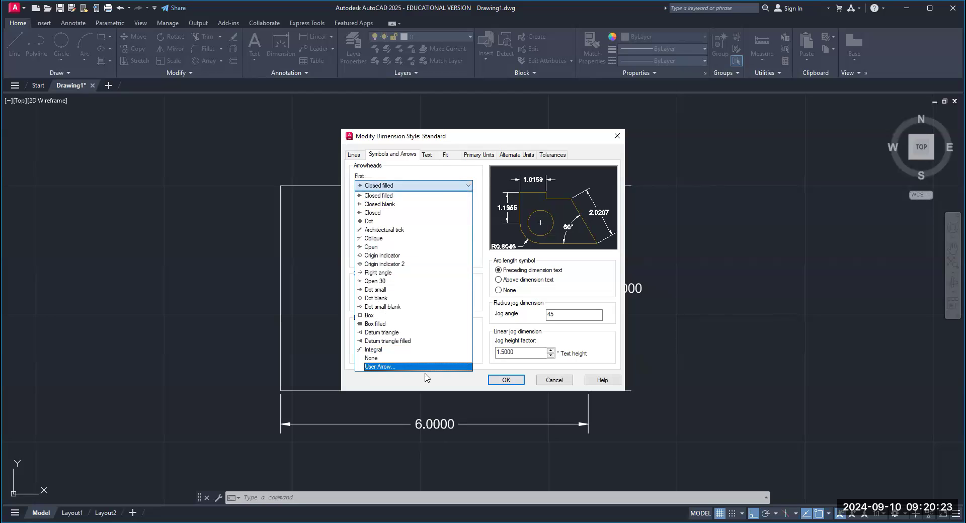
{"action": "left_click", "coordinate": [439, 173]}
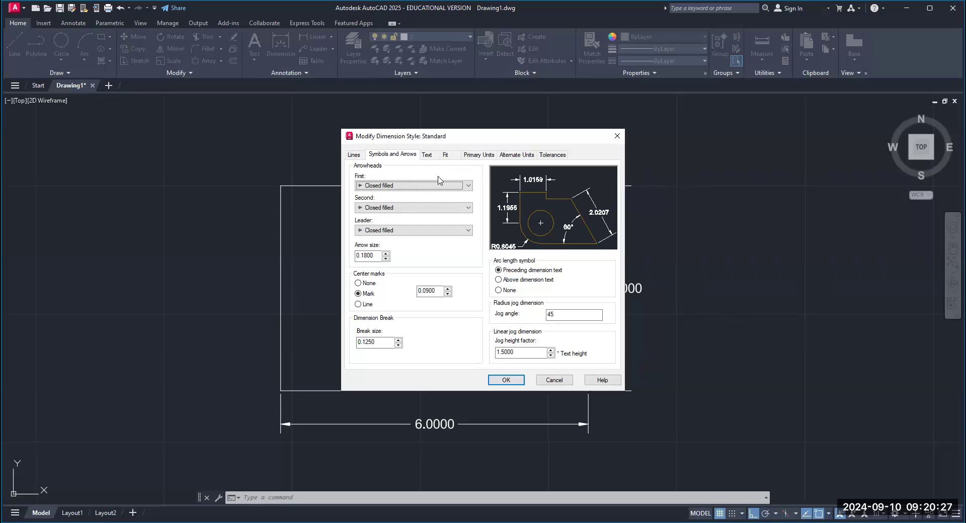
Slightly increase the arrow size of the Standard dimension style, apply the change and set the style current
{"action": "left_click", "coordinate": [377, 256]}
{"action": "key", "text": "BackSpace"}
{"action": "key", "text": "BackSpace"}
{"action": "key", "text": "BackSpace"}
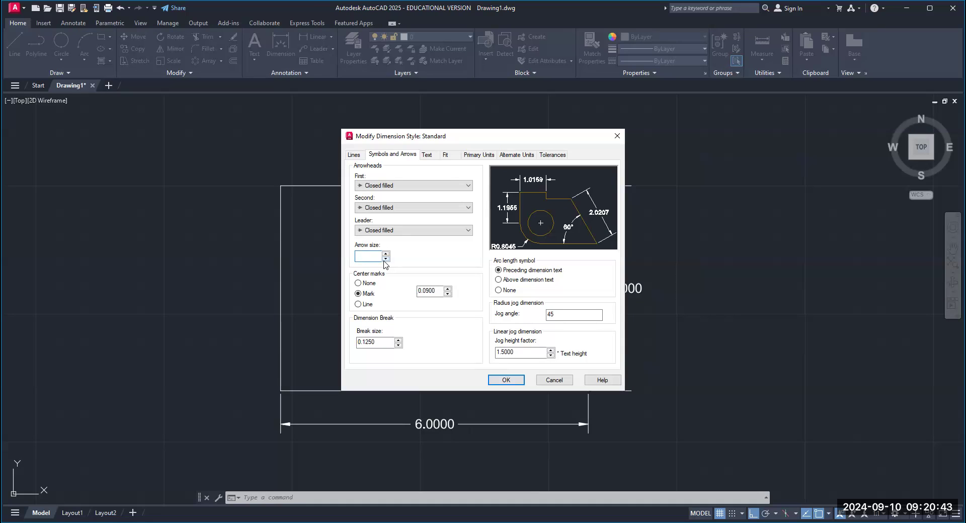
{"action": "type", "text": "5"}
{"action": "left_click", "coordinate": [507, 381]}
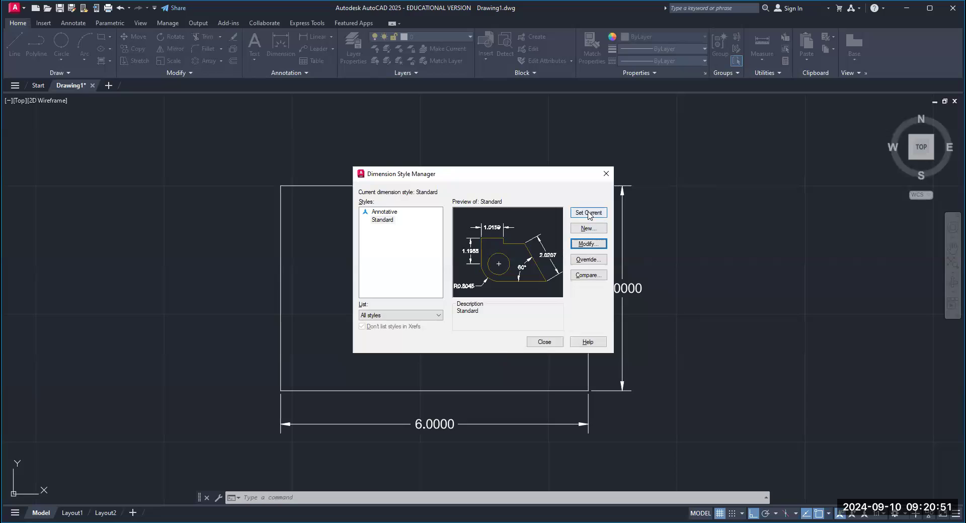
{"action": "left_click", "coordinate": [588, 215]}
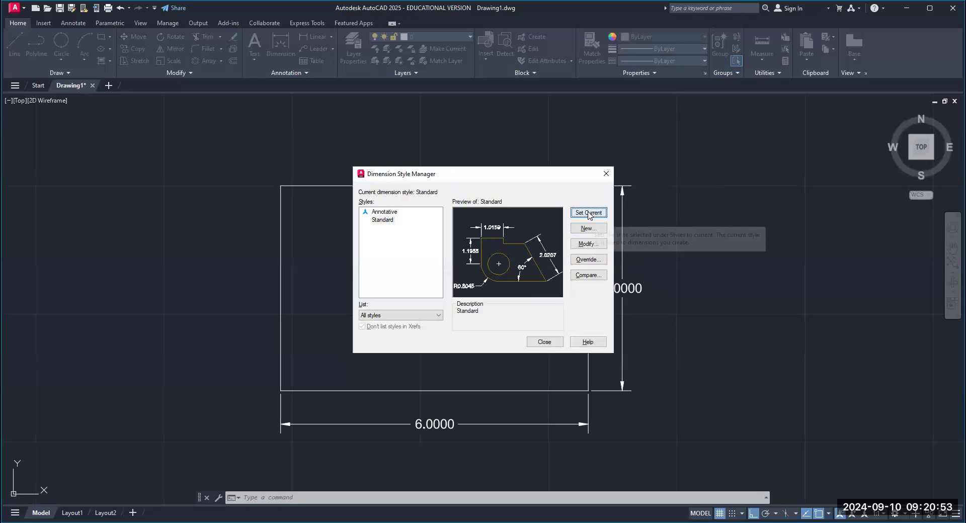
{"action": "left_click", "coordinate": [543, 343]}
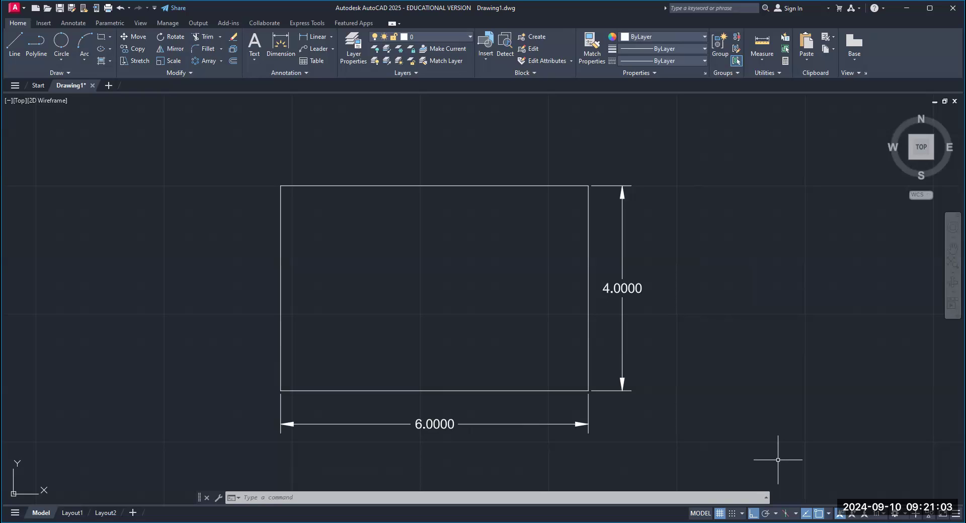
Undo and redo the dimension style change repeatedly to compare the arrowheads, ending with the change undone
{"action": "left_click", "coordinate": [121, 12]}
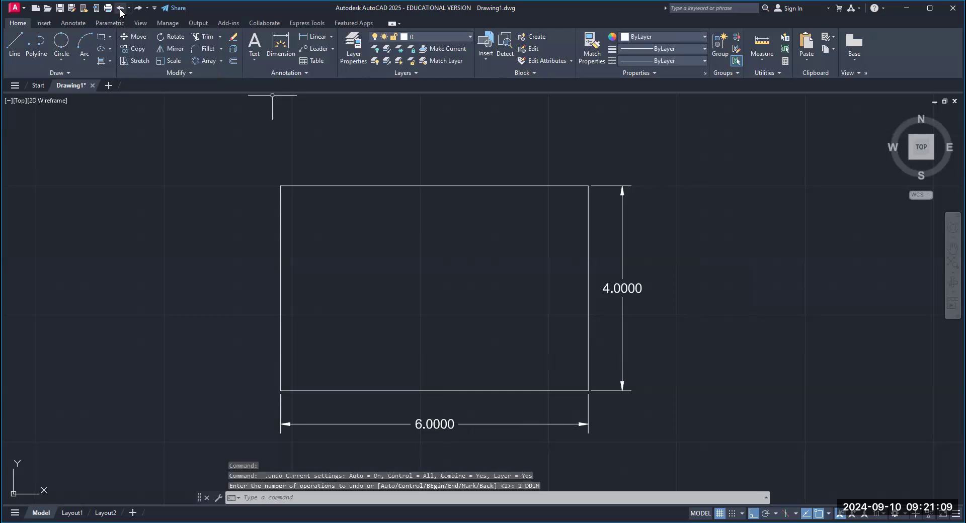
{"action": "left_click", "coordinate": [139, 10]}
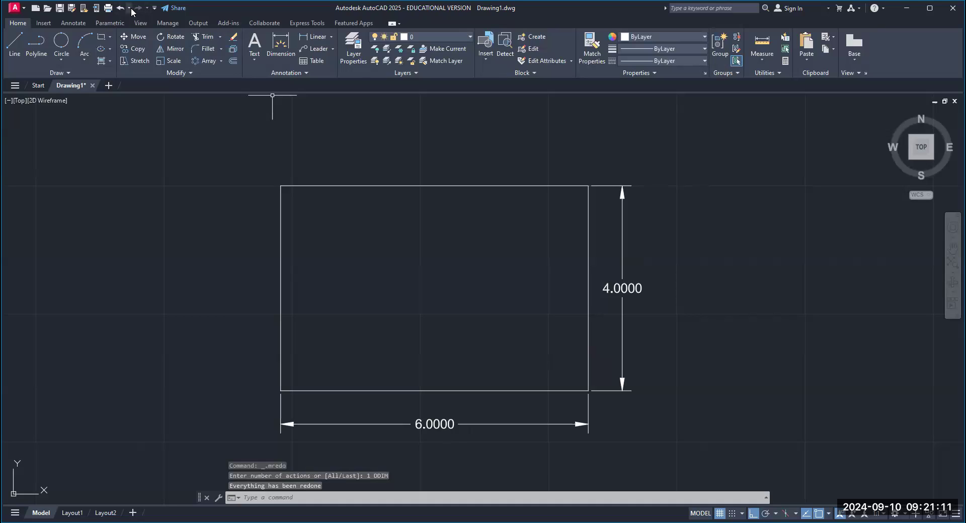
{"action": "left_click", "coordinate": [124, 9]}
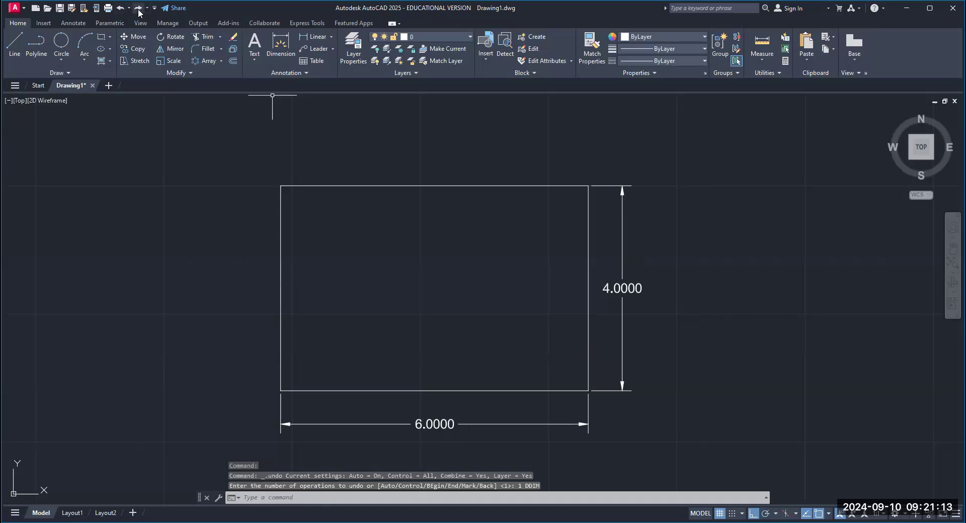
{"action": "left_click", "coordinate": [139, 11]}
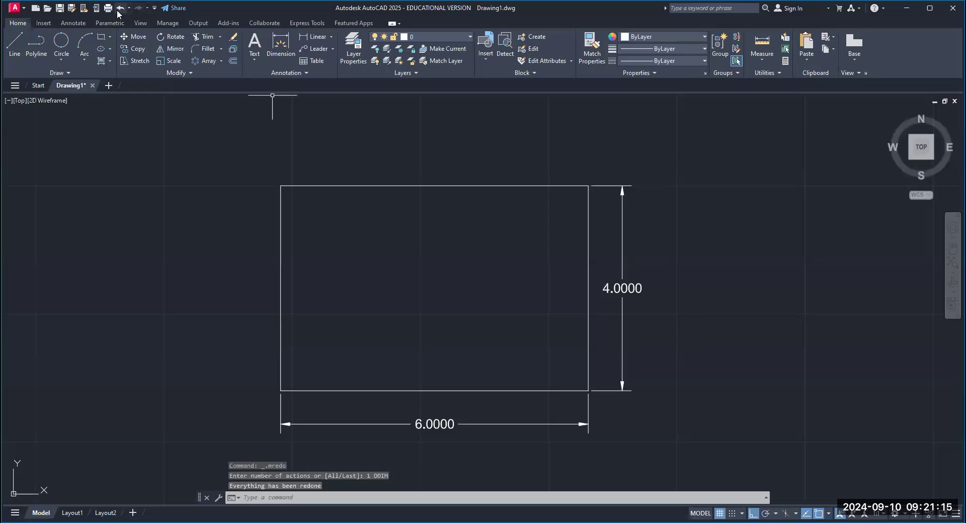
{"action": "left_click", "coordinate": [124, 10]}
{"action": "left_click", "coordinate": [138, 10]}
{"action": "left_click", "coordinate": [124, 10]}
{"action": "middle_click_drag", "start_coordinate": [675, 276], "coordinate": [531, 255]}
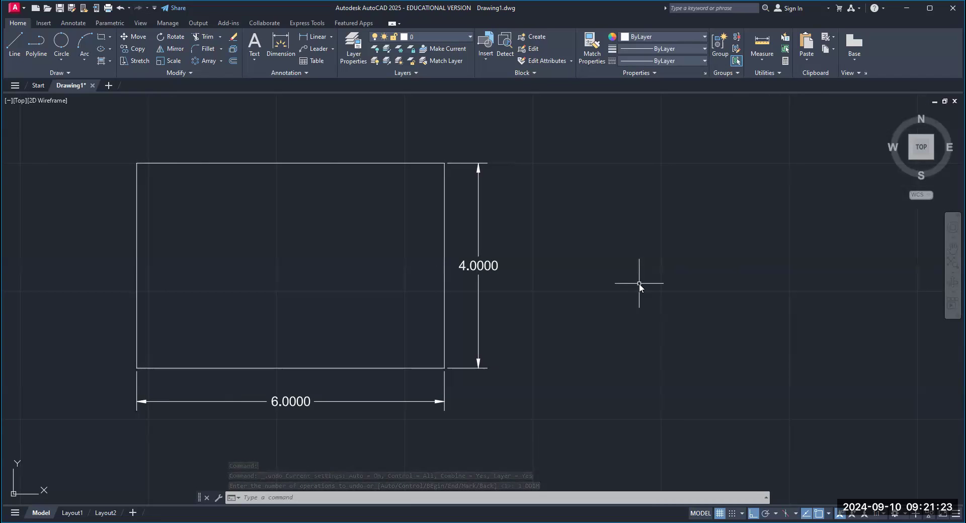
Set the dimension arrow size variable DIMASZ to .125
{"action": "type", "text": "DIMa"}
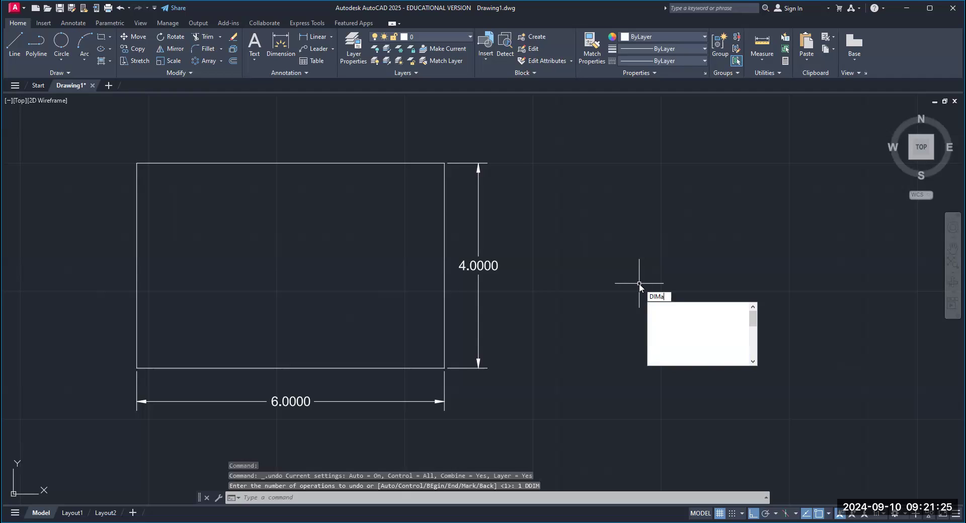
{"action": "type", "text": "sz"}
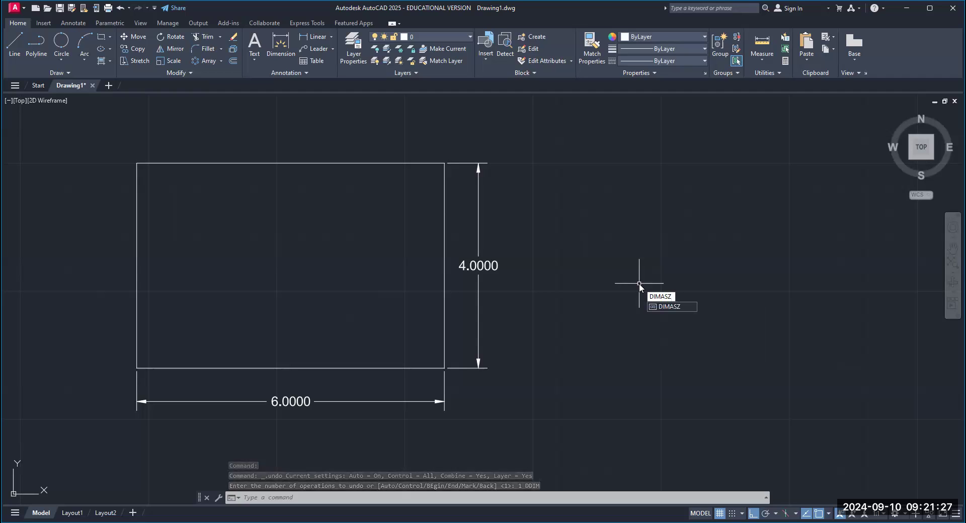
{"action": "key", "text": "Return"}
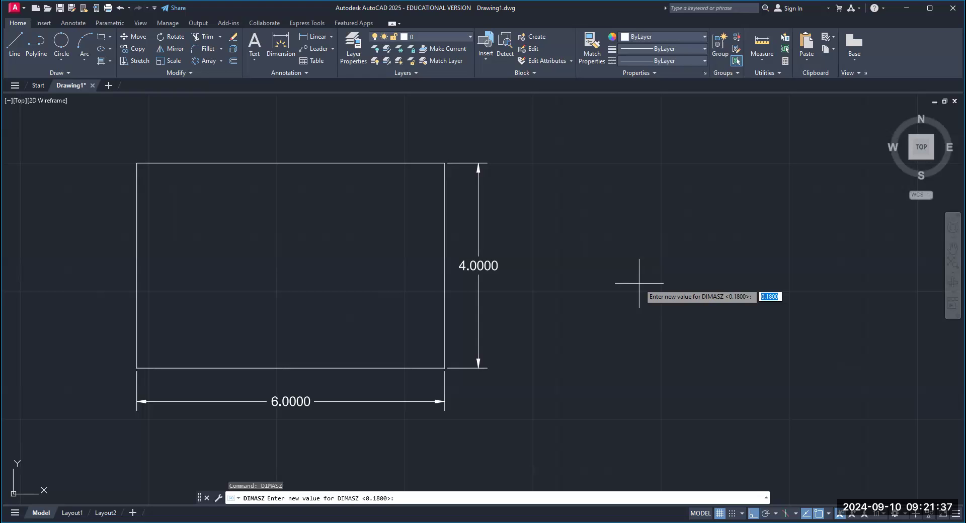
{"action": "type", "text": ".125"}
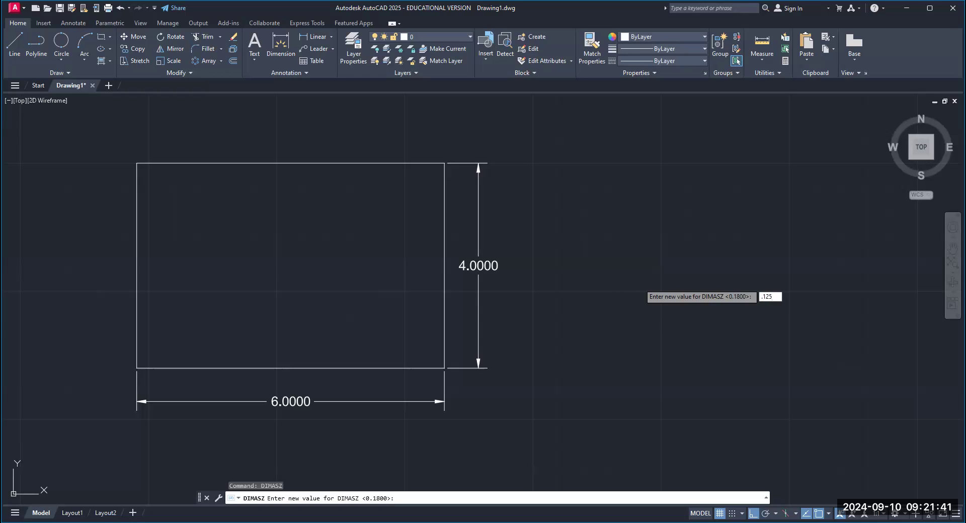
{"action": "key", "text": "Return"}
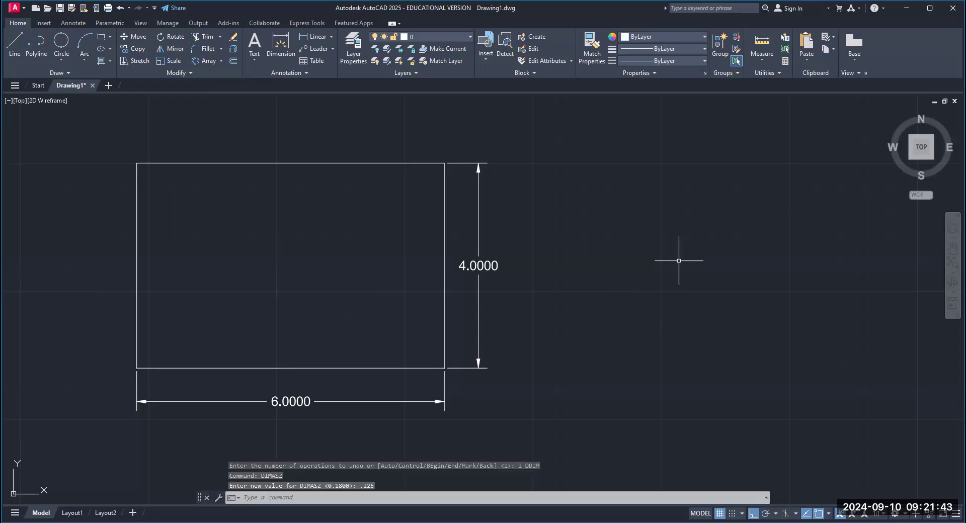
Add a linear dimension for the rectangle's width just above its top edge
{"action": "scroll", "coordinate": [442, 393], "scroll_direction": "up", "scroll_amount": 1}
{"action": "scroll", "coordinate": [491, 302], "scroll_direction": "down", "scroll_amount": 1}
{"action": "mouse_move", "coordinate": [491, 303]}
{"action": "middle_mouse_down"}
{"action": "mouse_move", "coordinate": [556, 334]}
{"action": "mouse_move", "coordinate": [632, 332]}
{"action": "middle_mouse_up"}
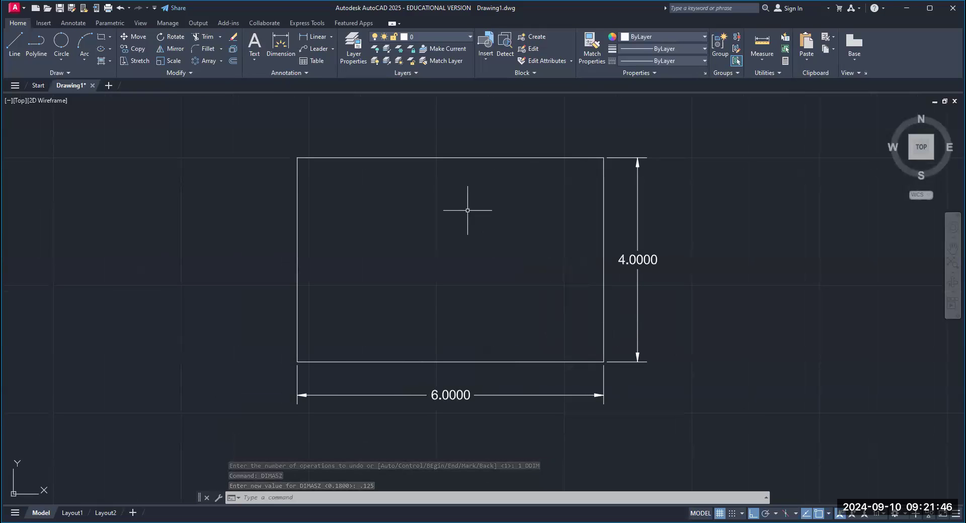
{"action": "left_click", "coordinate": [320, 38]}
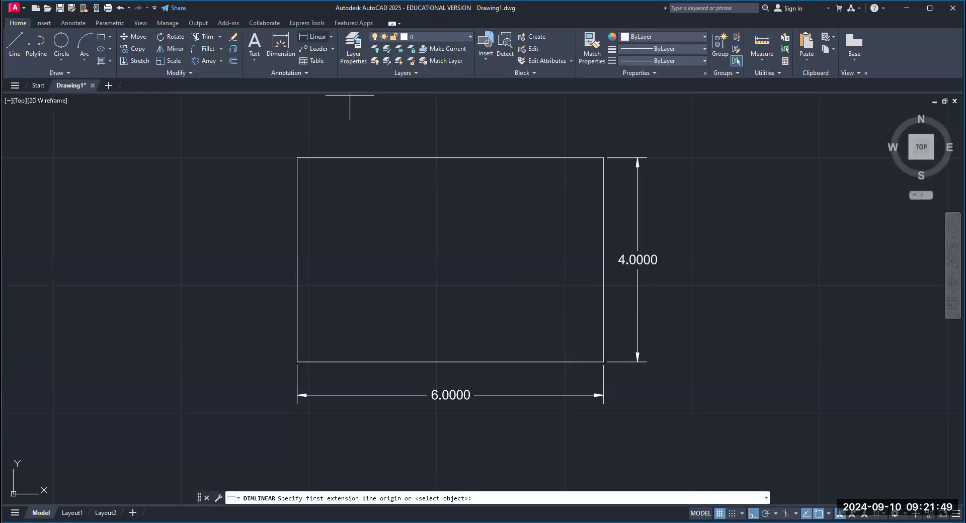
{"action": "left_click", "coordinate": [297, 158]}
{"action": "left_click", "coordinate": [604, 158]}
{"action": "left_click", "coordinate": [586, 139]}
Compare the arrowheads of the dimension above the rectangle with those of the earlier height and width dimensions
{"action": "middle_click_drag", "start_coordinate": [586, 146], "coordinate": [569, 172]}
{"action": "scroll", "coordinate": [582, 164], "scroll_direction": "up", "scroll_amount": 3}
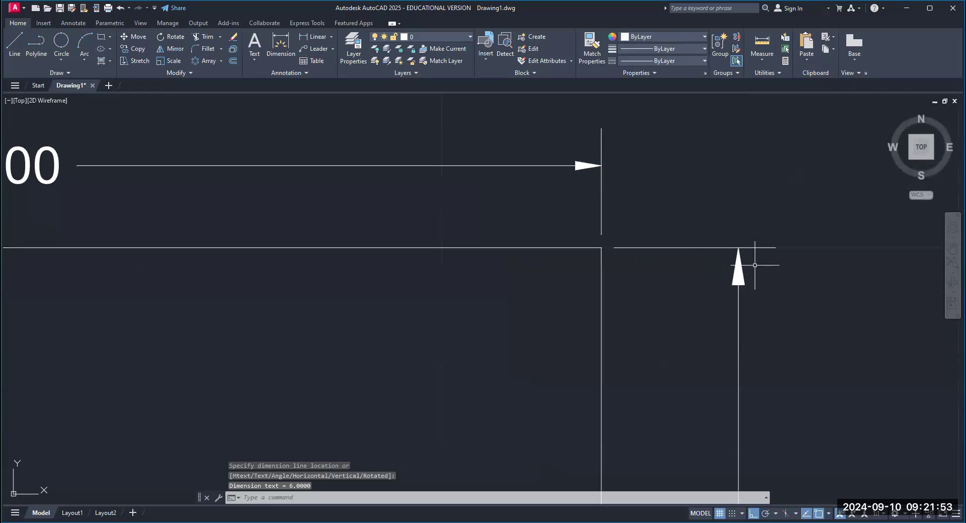
{"action": "scroll", "coordinate": [722, 302], "scroll_direction": "down", "scroll_amount": 4}
{"action": "middle_click_drag", "start_coordinate": [710, 300], "coordinate": [614, 187]}
{"action": "scroll", "coordinate": [587, 262], "scroll_direction": "down", "scroll_amount": 2}
{"action": "scroll", "coordinate": [478, 176], "scroll_direction": "up", "scroll_amount": 2}
{"action": "scroll", "coordinate": [475, 197], "scroll_direction": "down", "scroll_amount": 2}
{"action": "middle_click_drag", "start_coordinate": [503, 305], "coordinate": [372, 283]}
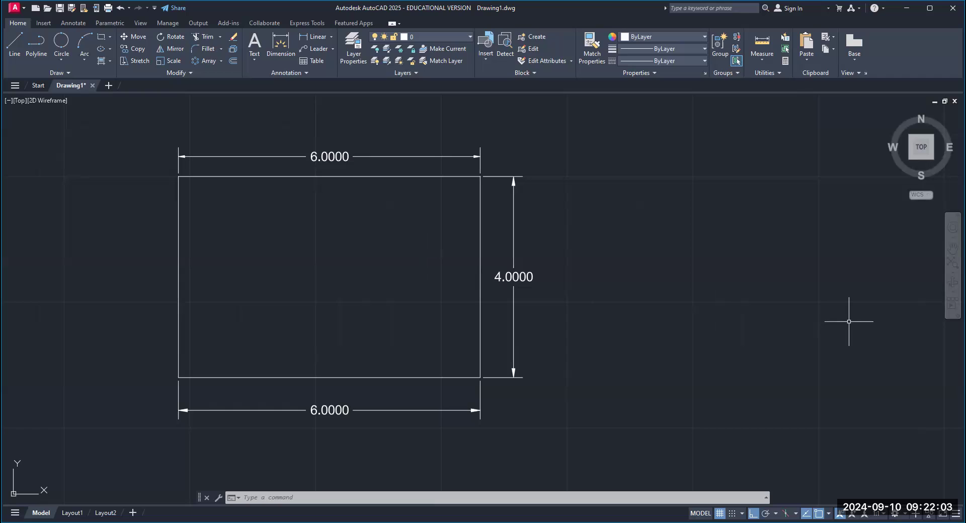
Set the dimension text size variable DIMTXT to .125 and add a linear dimension for the height beside the rectangle's left edge
{"action": "type", "text": "DIMTED"}
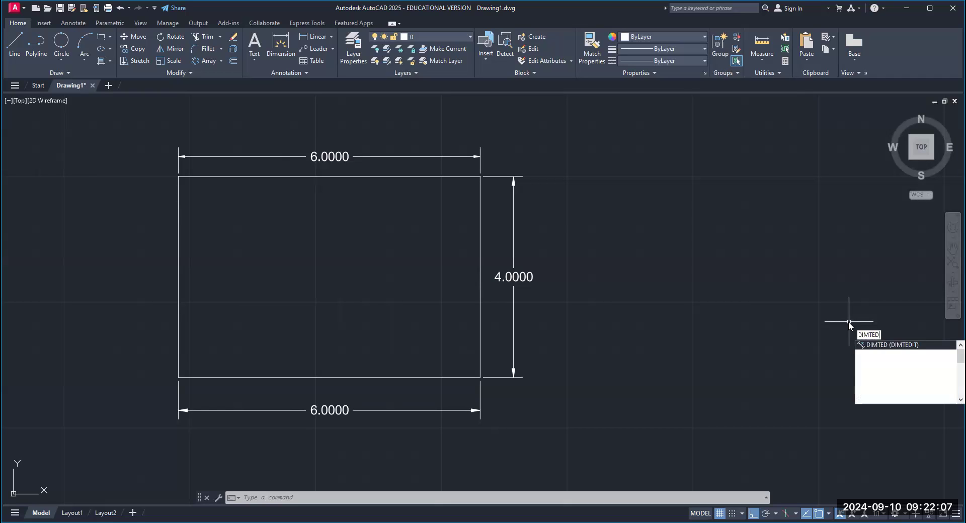
{"action": "key", "text": "BackSpace"}
{"action": "key", "text": "BackSpace"}
{"action": "type", "text": "XT"}
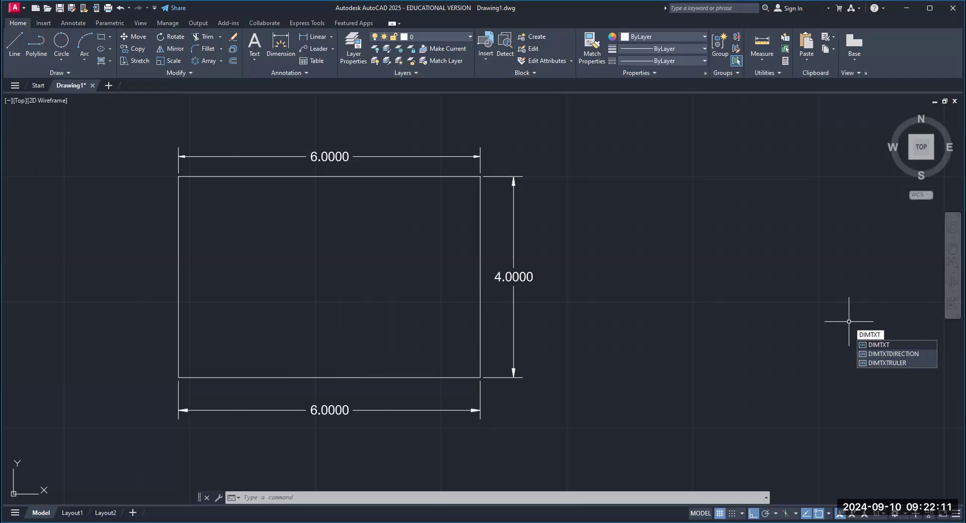
{"action": "key", "text": "Return"}
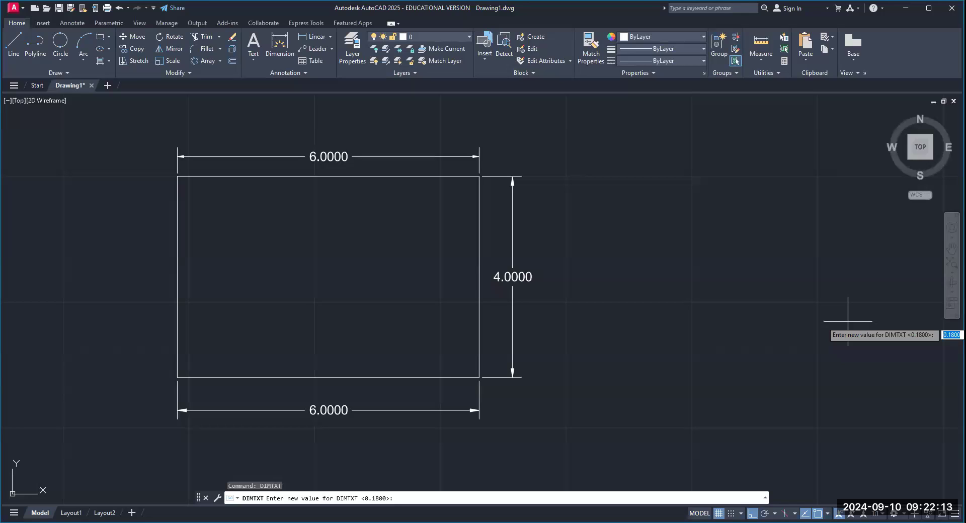
{"action": "type", "text": ".125"}
{"action": "key", "text": "Return"}
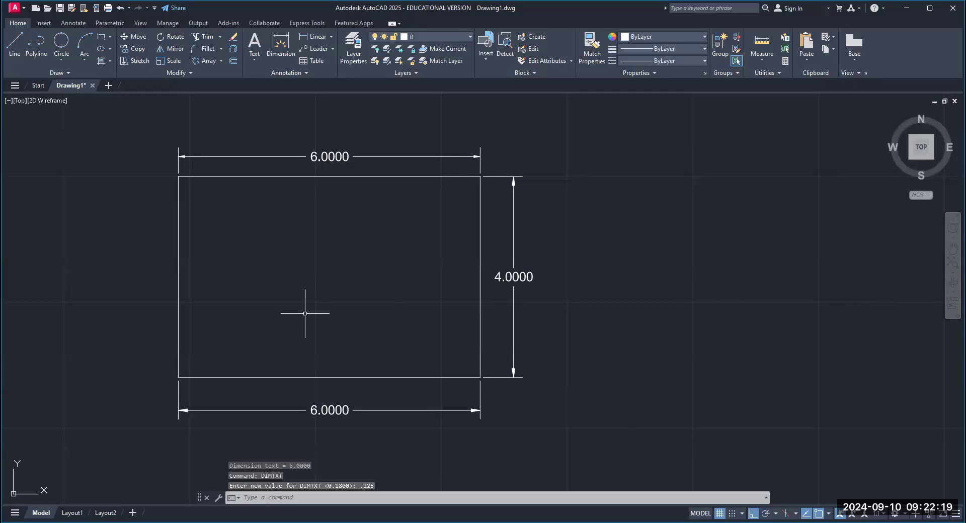
{"action": "middle_click_drag", "start_coordinate": [309, 319], "coordinate": [423, 320]}
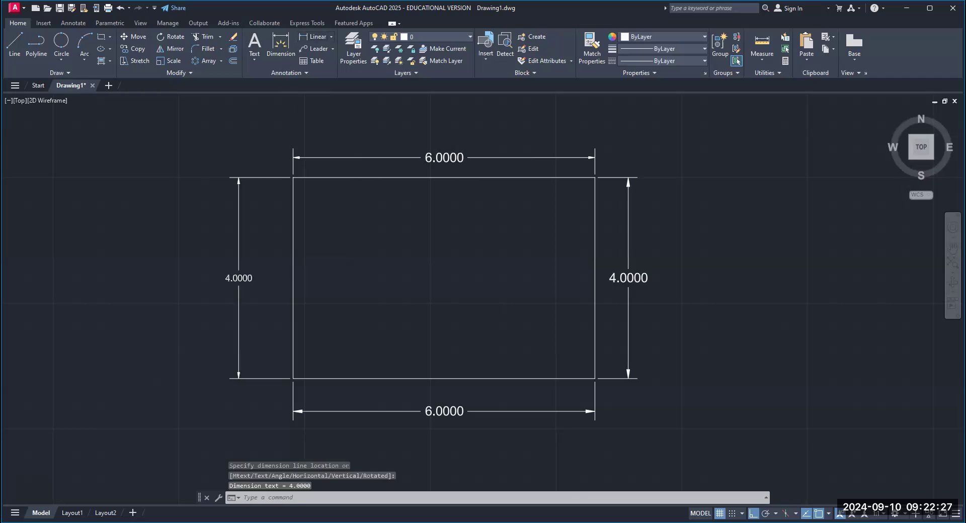
Examine the text size, arrowheads and extension lines of the left height dimension against the other dimensions around the rectangle
{"action": "scroll", "coordinate": [186, 284], "scroll_direction": "up", "scroll_amount": 2}
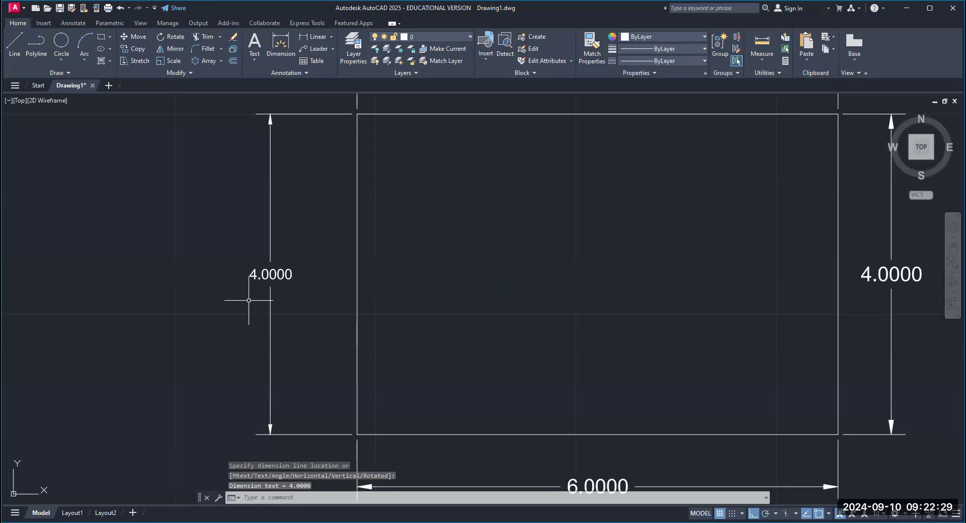
{"action": "scroll", "coordinate": [251, 300], "scroll_direction": "down", "scroll_amount": 2}
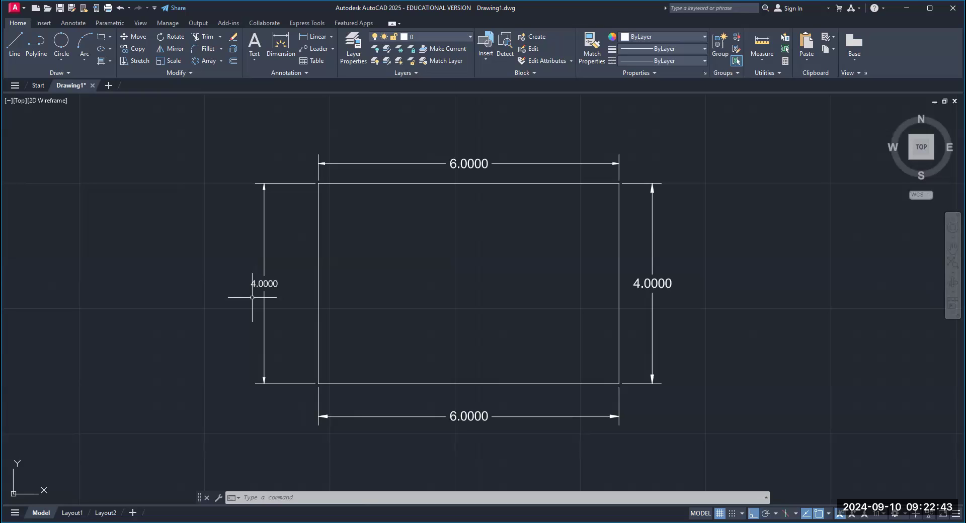
{"action": "scroll", "coordinate": [243, 280], "scroll_direction": "up", "scroll_amount": 2}
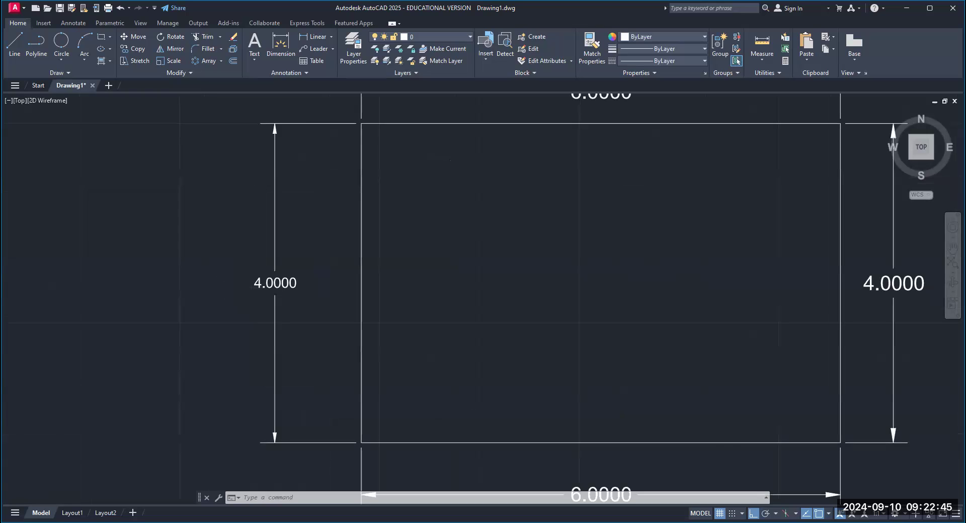
{"action": "scroll", "coordinate": [249, 282], "scroll_direction": "down", "scroll_amount": 4}
{"action": "scroll", "coordinate": [252, 285], "scroll_direction": "up", "scroll_amount": 2}
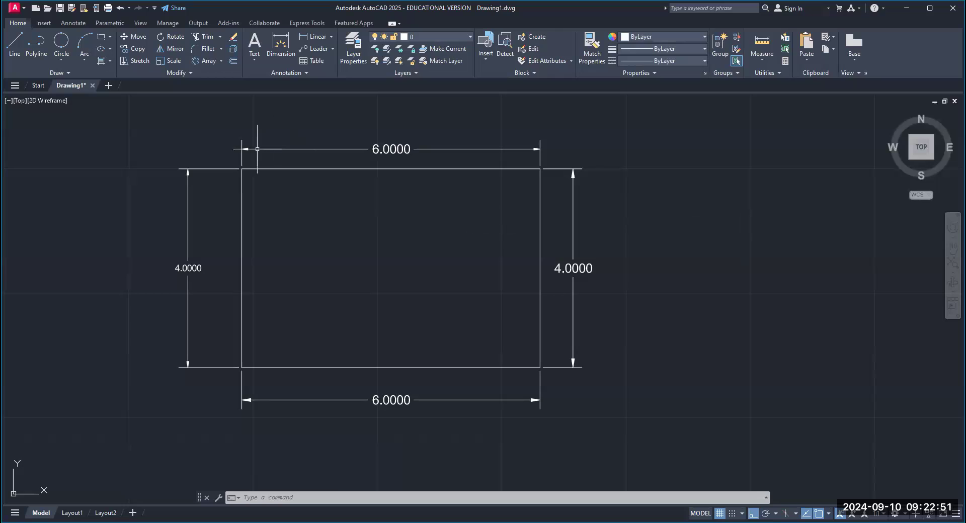
{"action": "scroll", "coordinate": [216, 173], "scroll_direction": "up", "scroll_amount": 5}
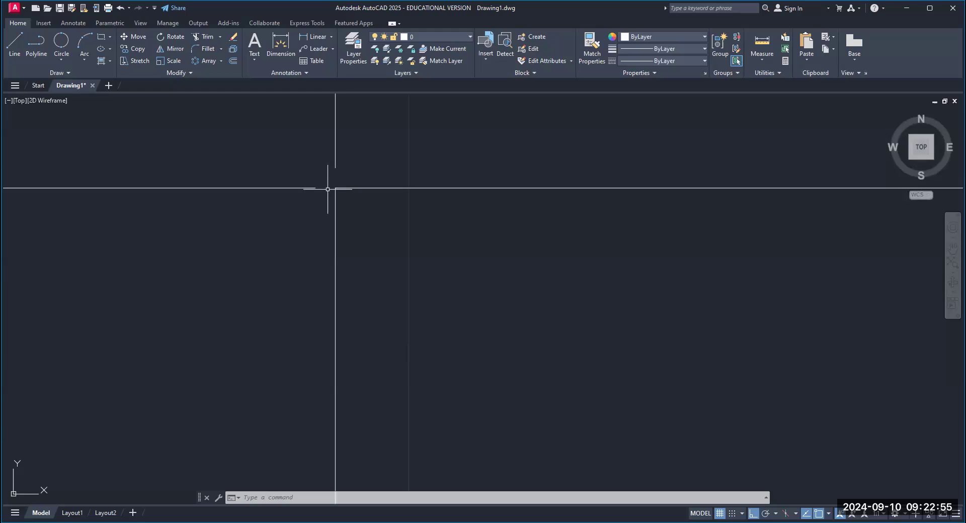
{"action": "scroll", "coordinate": [330, 212], "scroll_direction": "down", "scroll_amount": 2}
{"action": "scroll", "coordinate": [322, 222], "scroll_direction": "down", "scroll_amount": 4}
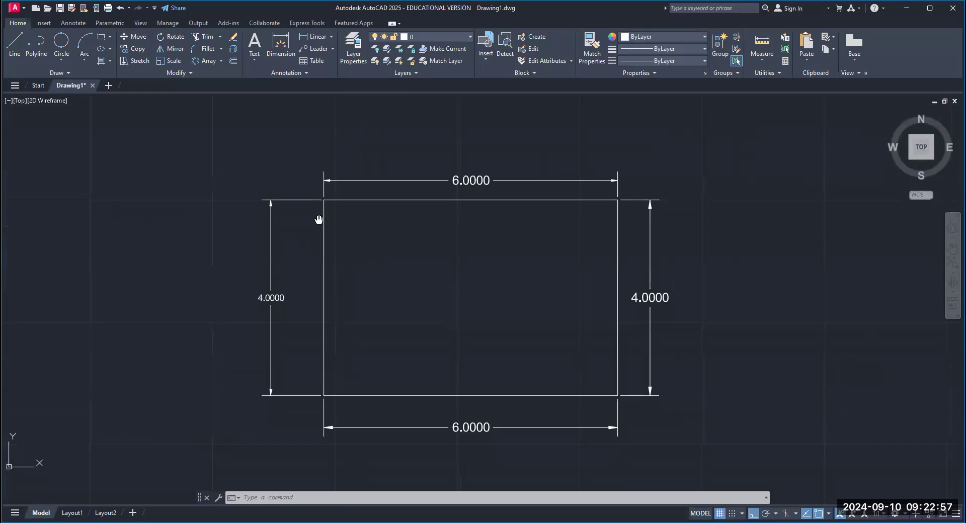
{"action": "scroll", "coordinate": [251, 355], "scroll_direction": "up", "scroll_amount": 5}
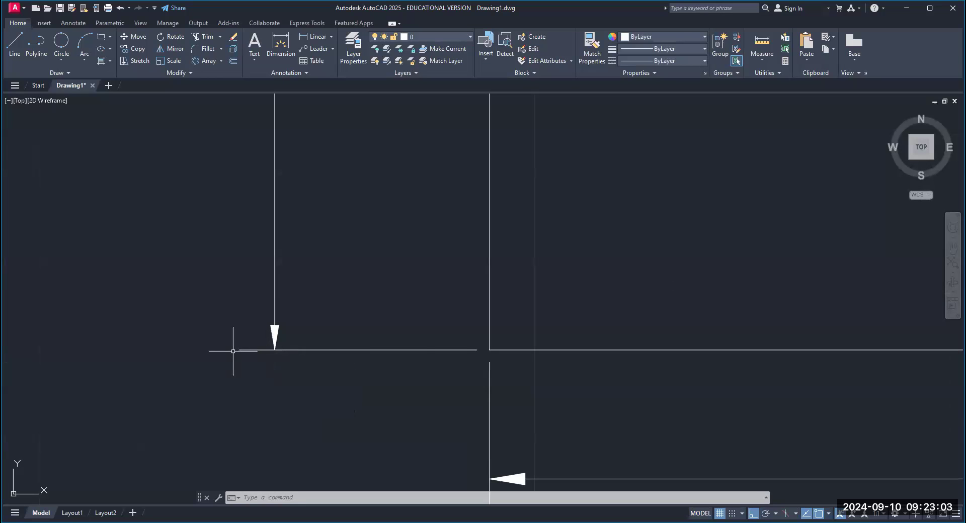
{"action": "scroll", "coordinate": [251, 350], "scroll_direction": "down", "scroll_amount": 5}
{"action": "middle_click_drag", "start_coordinate": [606, 265], "coordinate": [584, 270]}
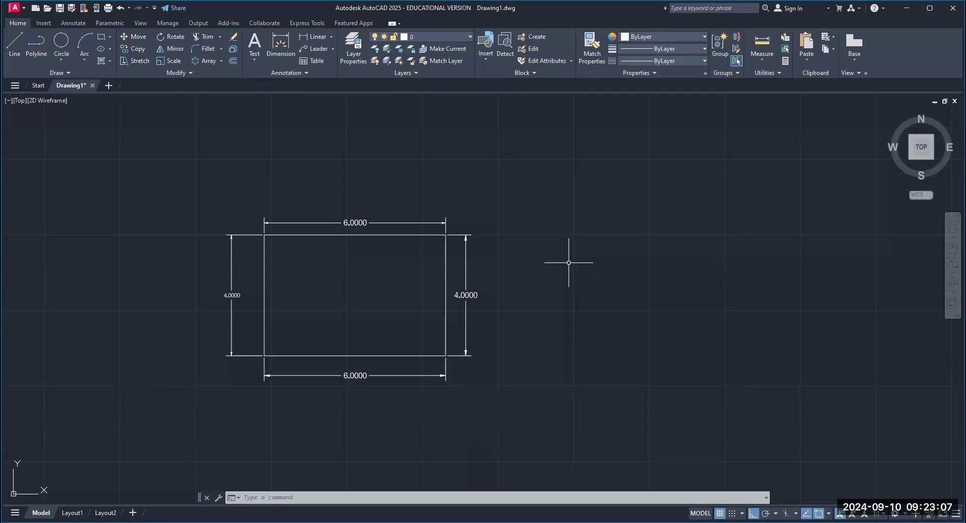
Review the text height and arrow size settings in the Standard style overrides, leaving the Dimension Style Manager without changes
{"action": "type", "text": "DDIM"}
{"action": "key", "text": "Return"}
{"action": "left_click", "coordinate": [587, 245]}
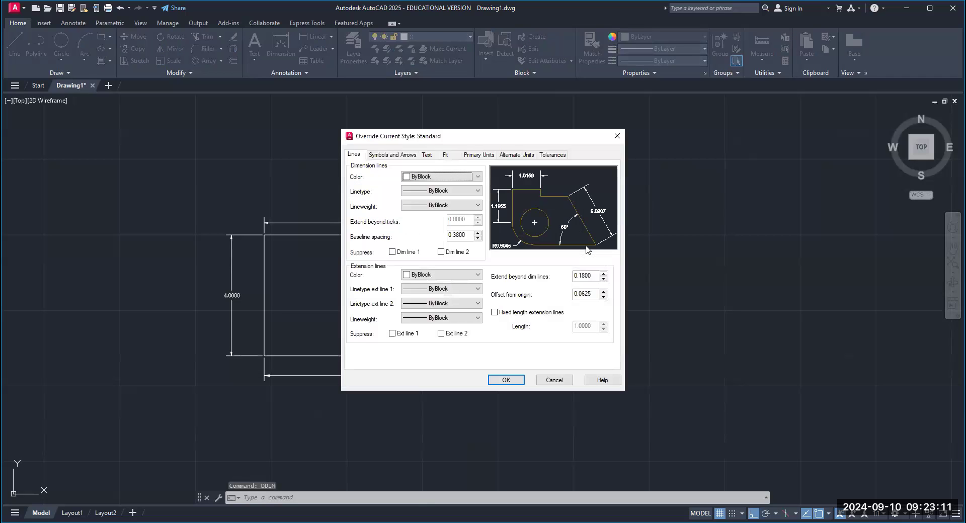
{"action": "left_click", "coordinate": [427, 155]}
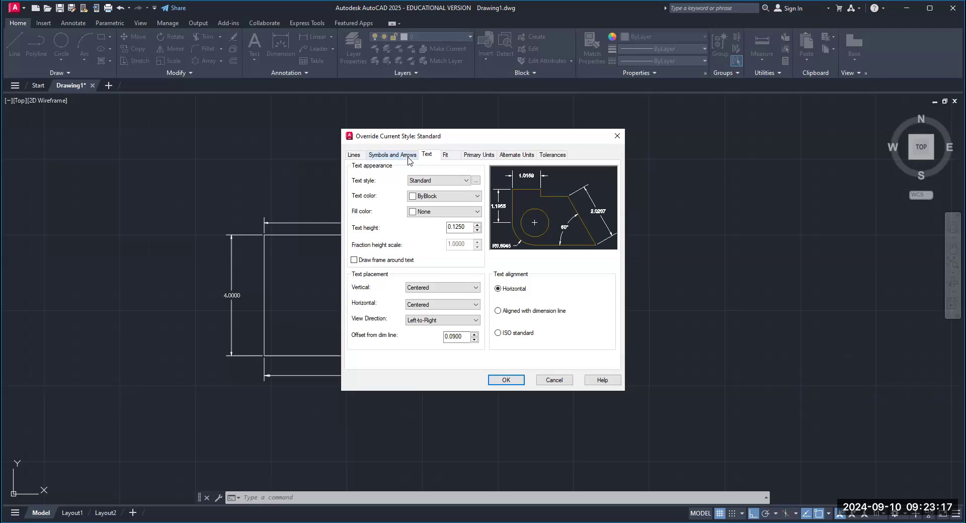
{"action": "left_click", "coordinate": [408, 156]}
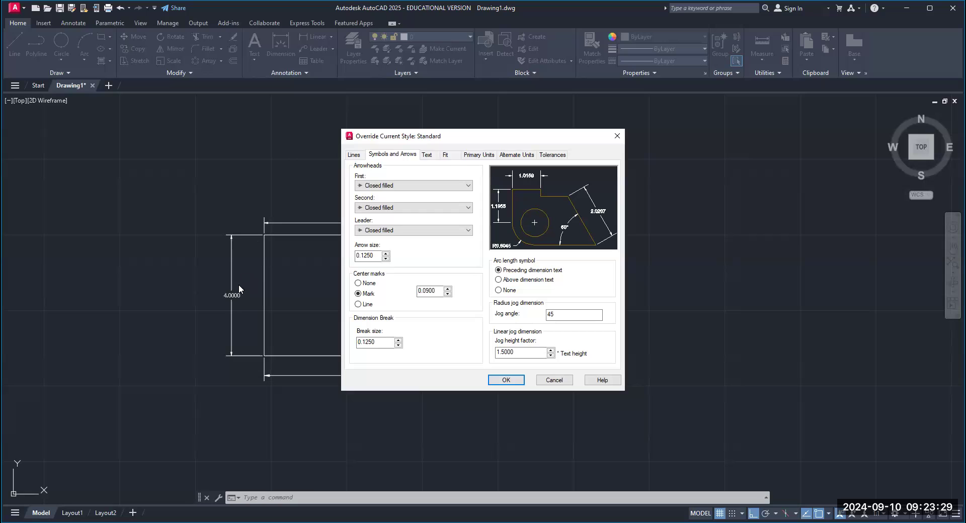
{"action": "left_click", "coordinate": [548, 385]}
{"action": "left_click", "coordinate": [548, 385]}
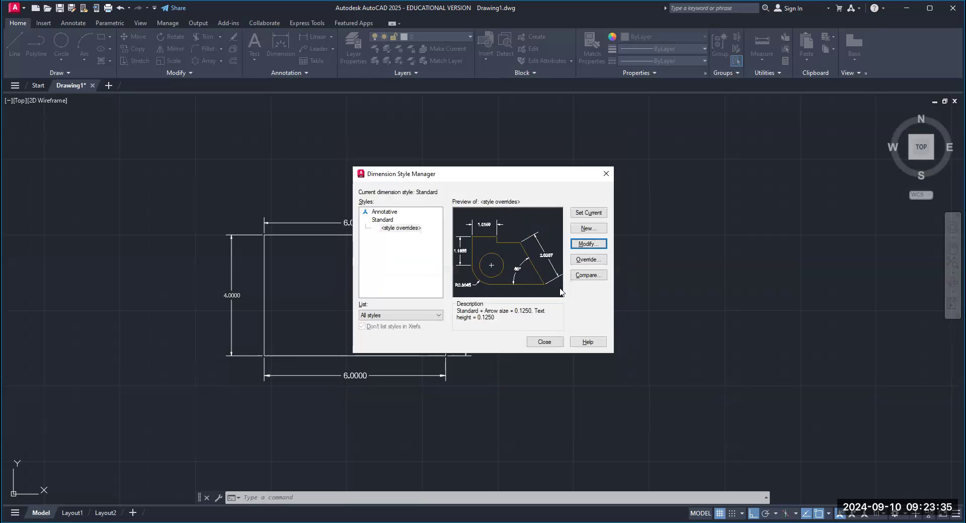
{"action": "left_click", "coordinate": [544, 342]}
Set the linear dimension precision of the Standard style overrides to 0.0, accept it and close the Dimension Style Manager
{"action": "scroll", "coordinate": [468, 377], "scroll_direction": "up", "scroll_amount": 4}
{"action": "scroll", "coordinate": [542, 313], "scroll_direction": "down", "scroll_amount": 2}
{"action": "middle_click_drag", "start_coordinate": [542, 313], "coordinate": [519, 333]}
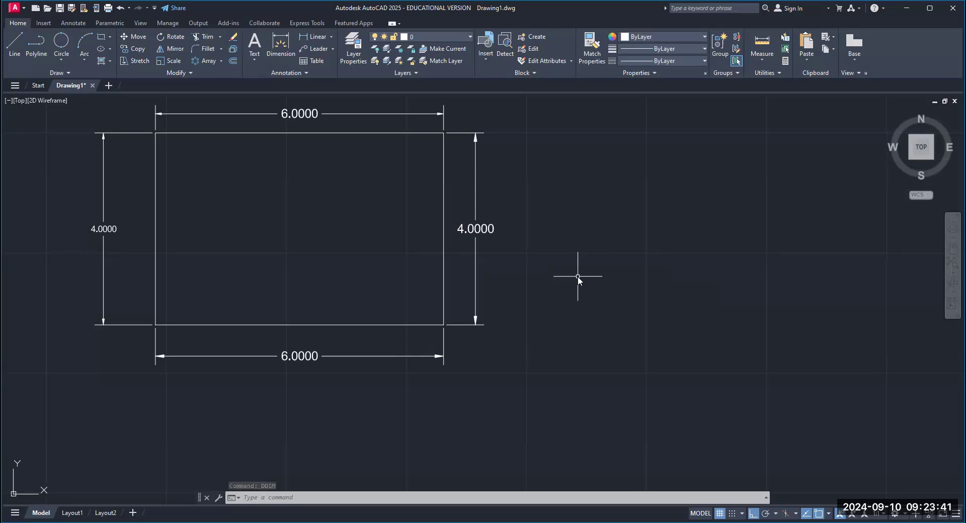
{"action": "type", "text": "DDIM"}
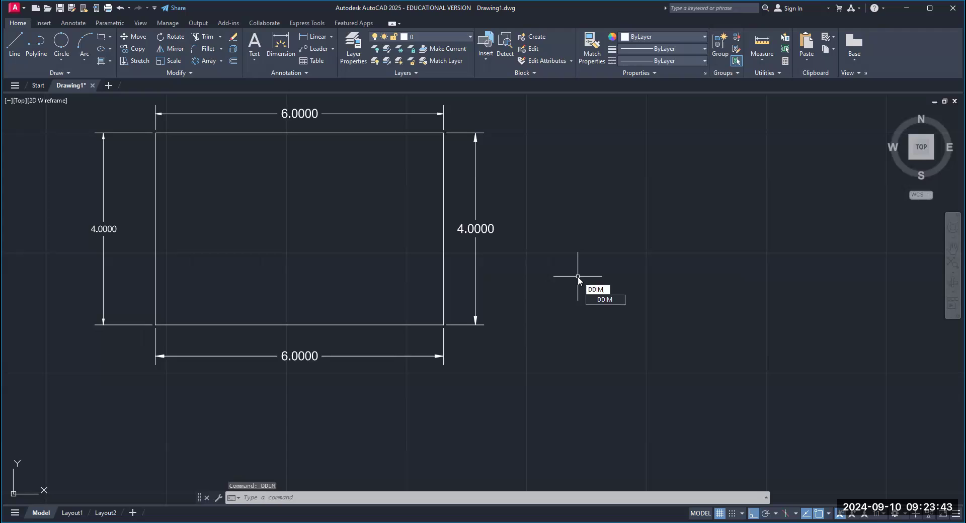
{"action": "key", "text": "Return"}
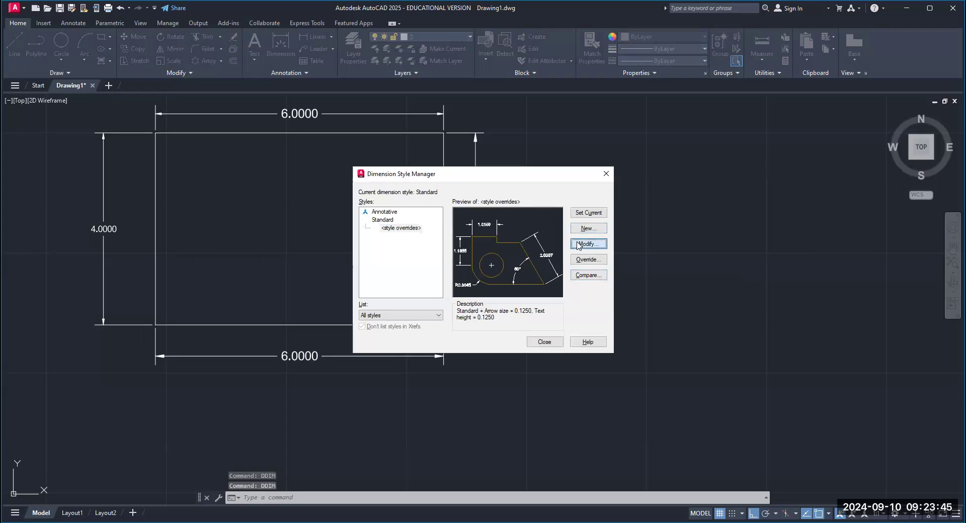
{"action": "left_click", "coordinate": [578, 244]}
{"action": "left_click", "coordinate": [431, 158]}
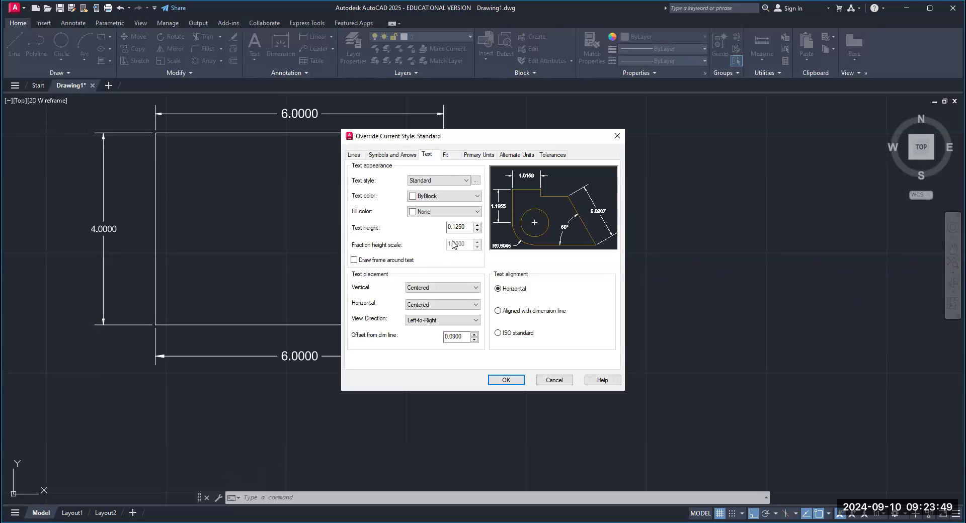
{"action": "left_click", "coordinate": [478, 155]}
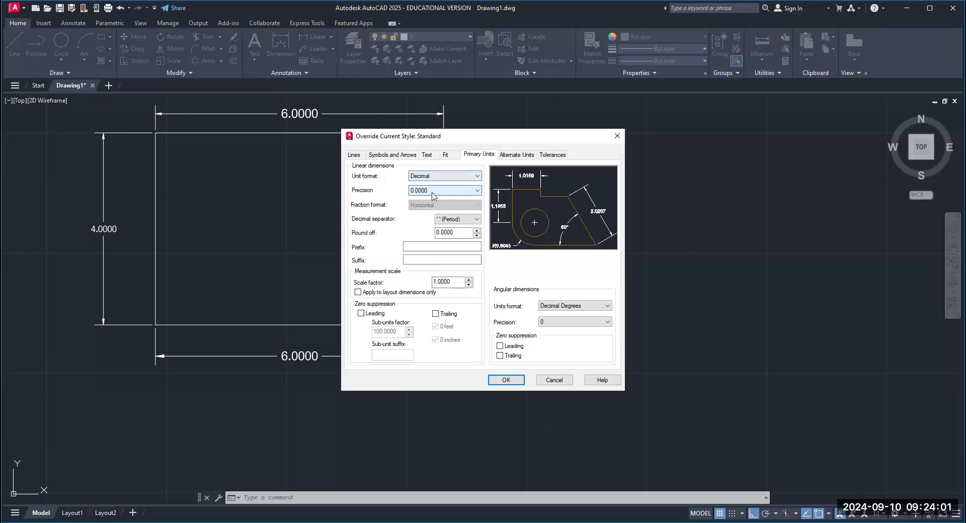
{"action": "left_click", "coordinate": [477, 191]}
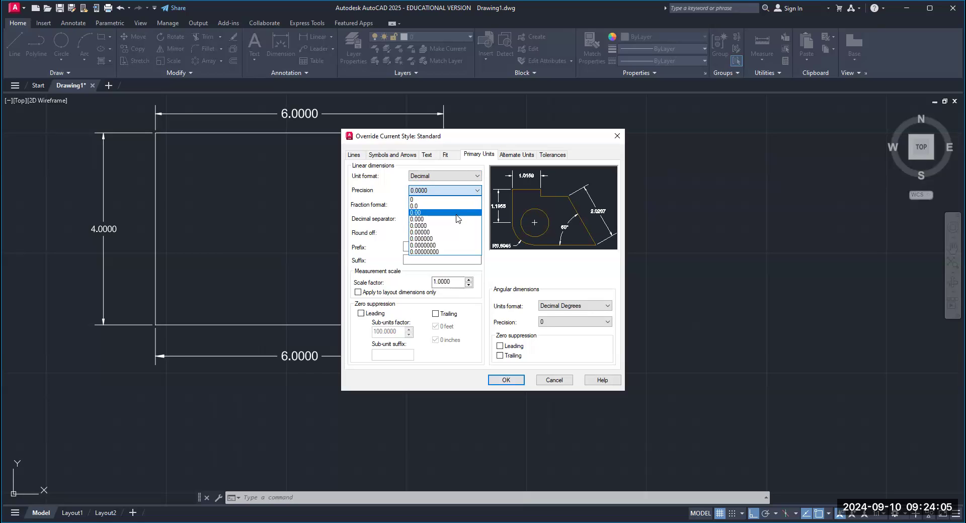
{"action": "left_click", "coordinate": [457, 206]}
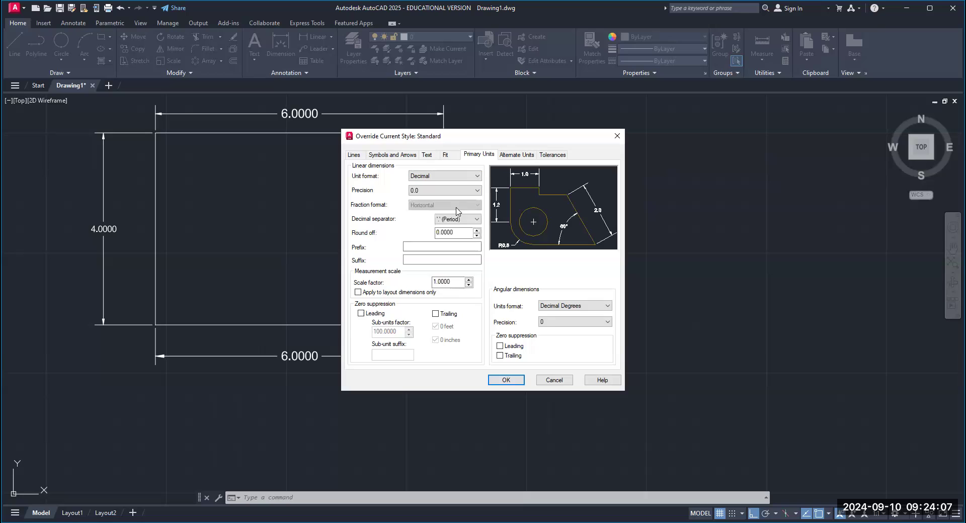
{"action": "left_click", "coordinate": [505, 381]}
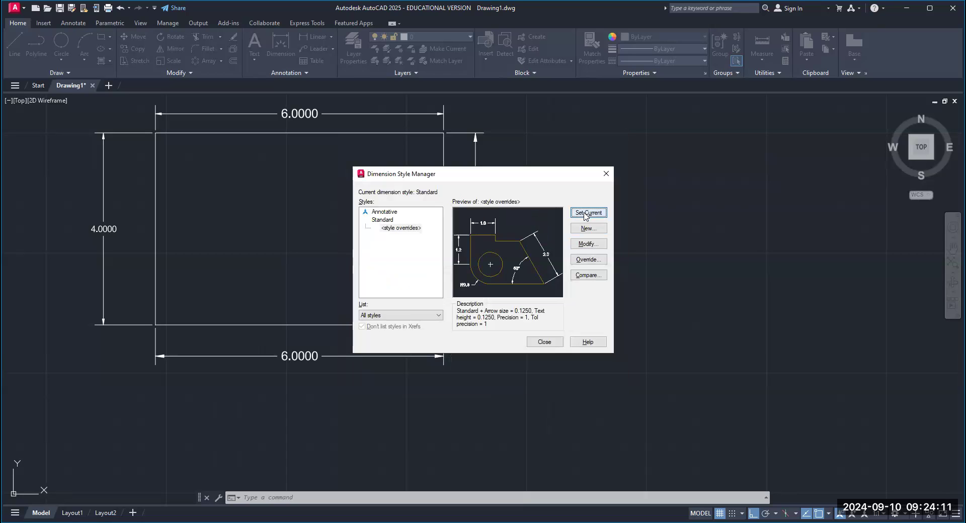
{"action": "left_click", "coordinate": [544, 344]}
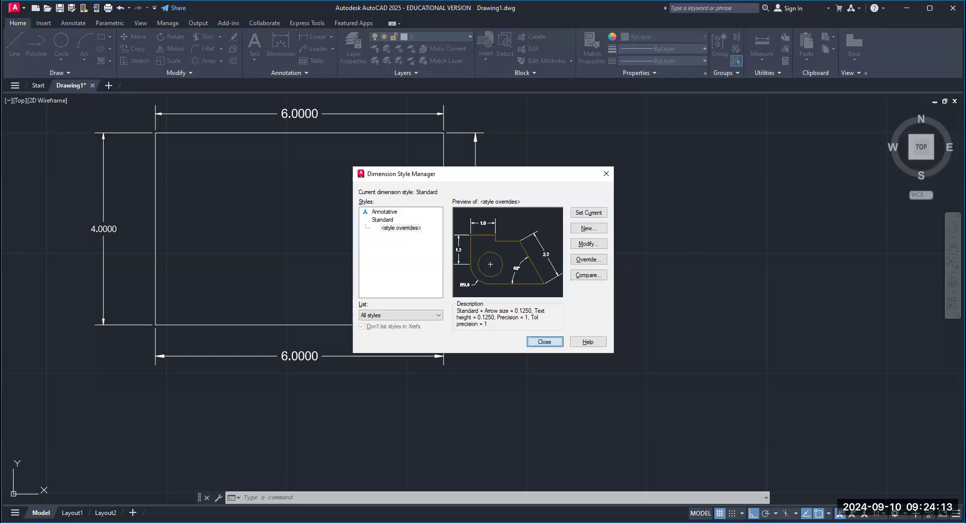
Add a linear dimension for the height outside the existing right-hand one and compare its precision and text size with the neighbouring dimension
{"action": "scroll", "coordinate": [324, 309], "scroll_direction": "down", "scroll_amount": 2}
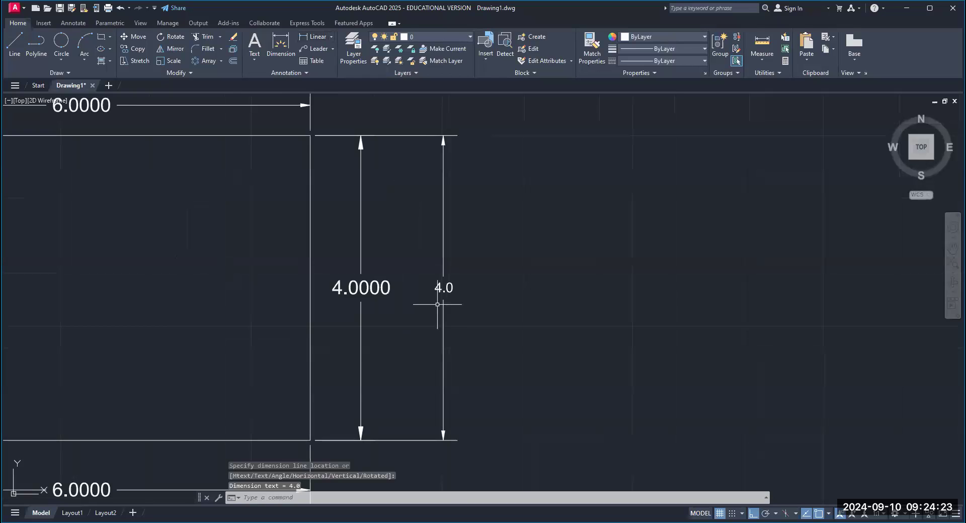
{"action": "scroll", "coordinate": [438, 304], "scroll_direction": "up", "scroll_amount": 2}
{"action": "mouse_move", "coordinate": [439, 301]}
{"action": "middle_mouse_down"}
{"action": "mouse_move", "coordinate": [468, 354]}
{"action": "mouse_move", "coordinate": [486, 309]}
{"action": "middle_mouse_up"}
{"action": "scroll", "coordinate": [467, 356], "scroll_direction": "down", "scroll_amount": 2}
{"action": "scroll", "coordinate": [471, 356], "scroll_direction": "up", "scroll_amount": 2}
{"action": "scroll", "coordinate": [486, 310], "scroll_direction": "down", "scroll_amount": 2}
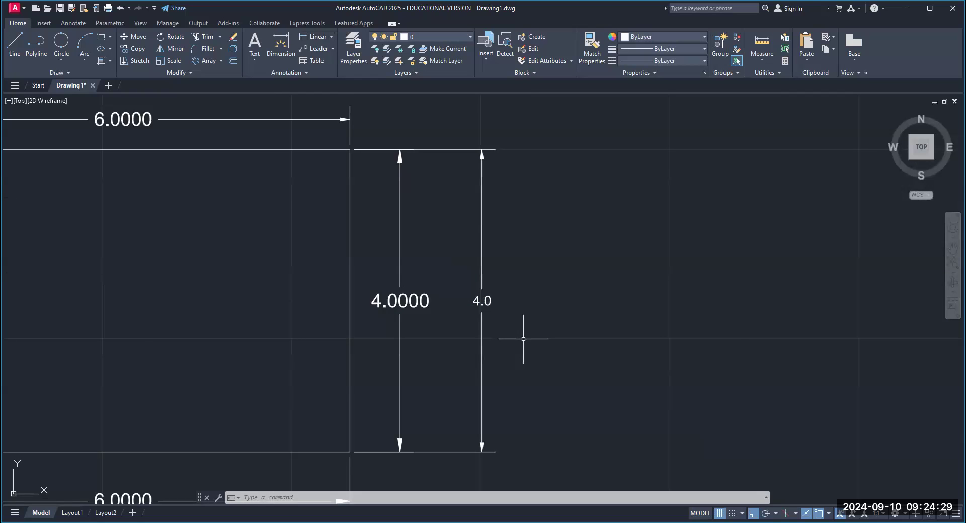
{"action": "scroll", "coordinate": [523, 339], "scroll_direction": "down", "scroll_amount": 2}
{"action": "mouse_move", "coordinate": [522, 330]}
{"action": "middle_mouse_down"}
{"action": "mouse_move", "coordinate": [473, 280]}
{"action": "mouse_move", "coordinate": [498, 269]}
{"action": "middle_mouse_up"}
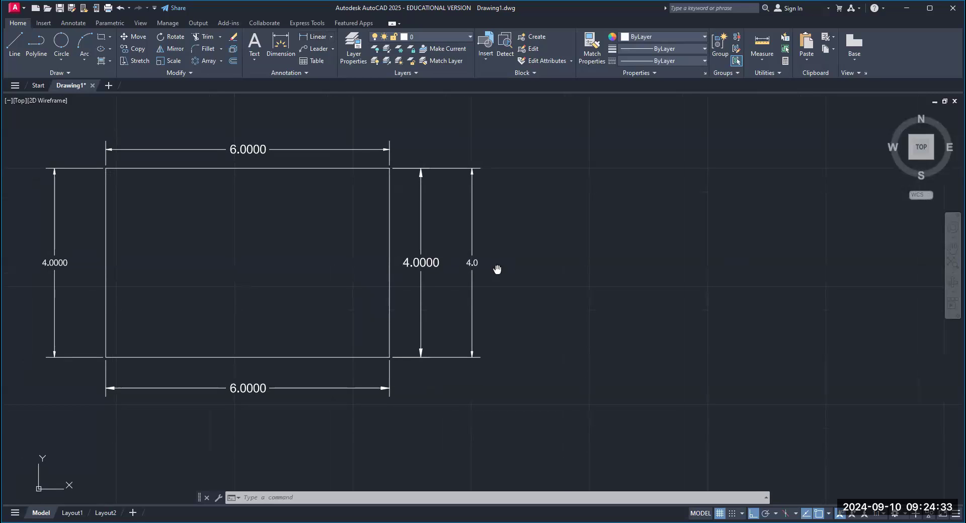
Inspect the gap at the rectangle's lower-right corner and erase the dimension below the rectangle
{"action": "scroll", "coordinate": [526, 270], "scroll_direction": "down", "scroll_amount": 2}
{"action": "scroll", "coordinate": [573, 231], "scroll_direction": "up", "scroll_amount": 3}
{"action": "scroll", "coordinate": [436, 328], "scroll_direction": "up", "scroll_amount": 3}
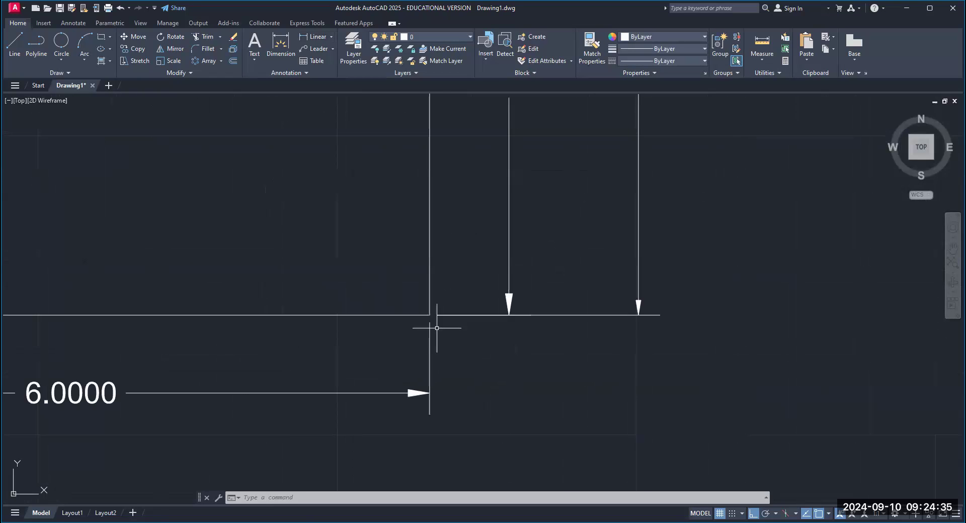
{"action": "scroll", "coordinate": [437, 328], "scroll_direction": "up", "scroll_amount": 4}
{"action": "scroll", "coordinate": [421, 319], "scroll_direction": "up", "scroll_amount": 2}
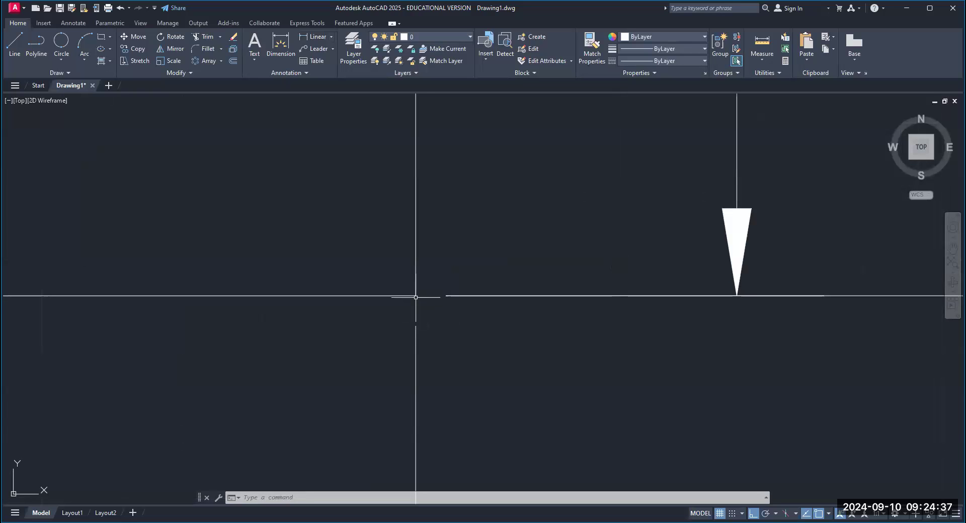
{"action": "scroll", "coordinate": [438, 297], "scroll_direction": "down", "scroll_amount": 5}
{"action": "middle_click_drag", "start_coordinate": [442, 318], "coordinate": [450, 323]}
{"action": "scroll", "coordinate": [451, 323], "scroll_direction": "up", "scroll_amount": 2}
{"action": "left_click", "coordinate": [384, 343]}
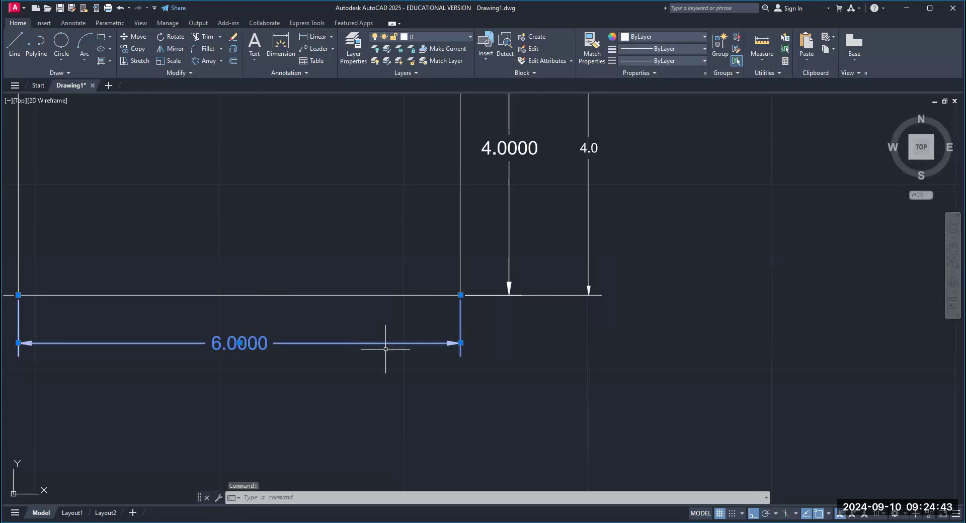
{"action": "key", "text": "Delete"}
Examine the offset between the rectangle's lower-right corner and the start of the right-hand dimensions' extension lines
{"action": "scroll", "coordinate": [475, 339], "scroll_direction": "up", "scroll_amount": 8}
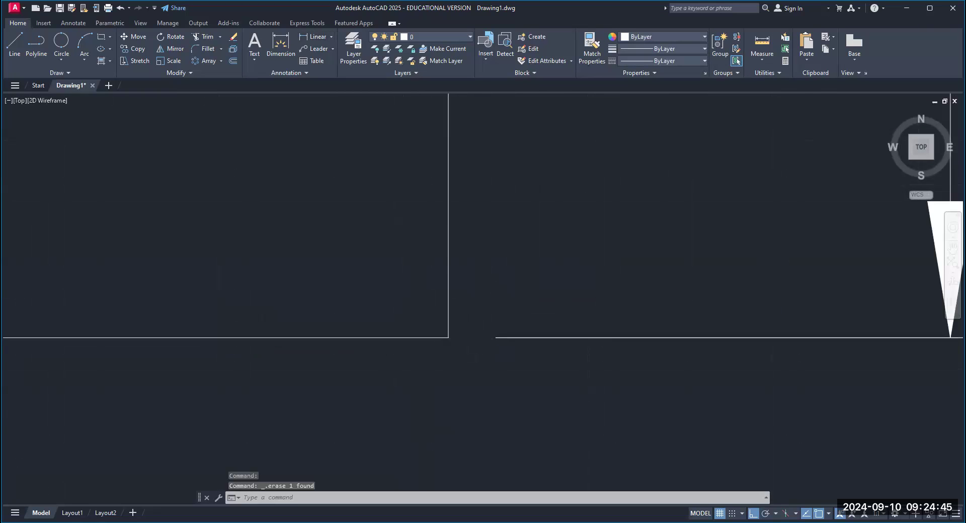
{"action": "scroll", "coordinate": [463, 372], "scroll_direction": "down", "scroll_amount": 8}
{"action": "middle_click_drag", "start_coordinate": [460, 371], "coordinate": [518, 337]}
{"action": "scroll", "coordinate": [503, 340], "scroll_direction": "up", "scroll_amount": 2}
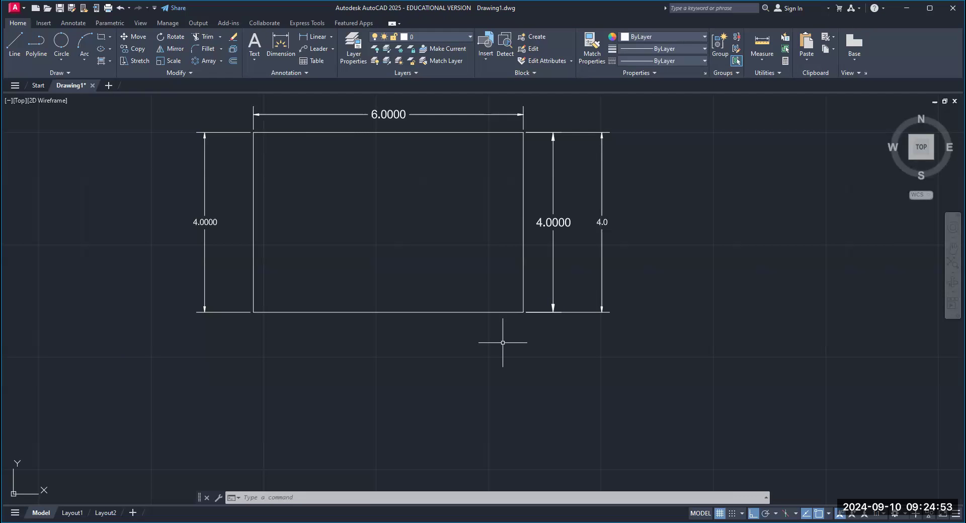
{"action": "scroll", "coordinate": [520, 286], "scroll_direction": "up", "scroll_amount": 4}
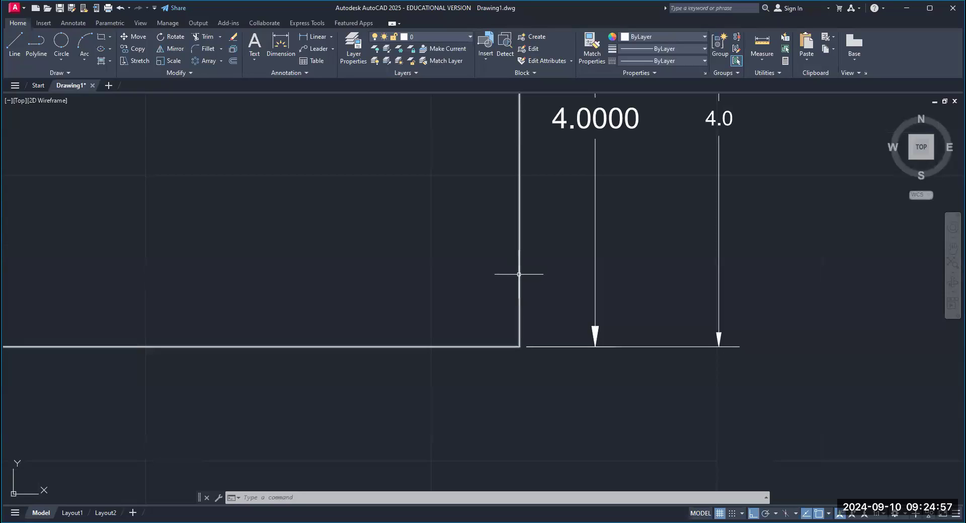
{"action": "scroll", "coordinate": [539, 333], "scroll_direction": "up", "scroll_amount": 4}
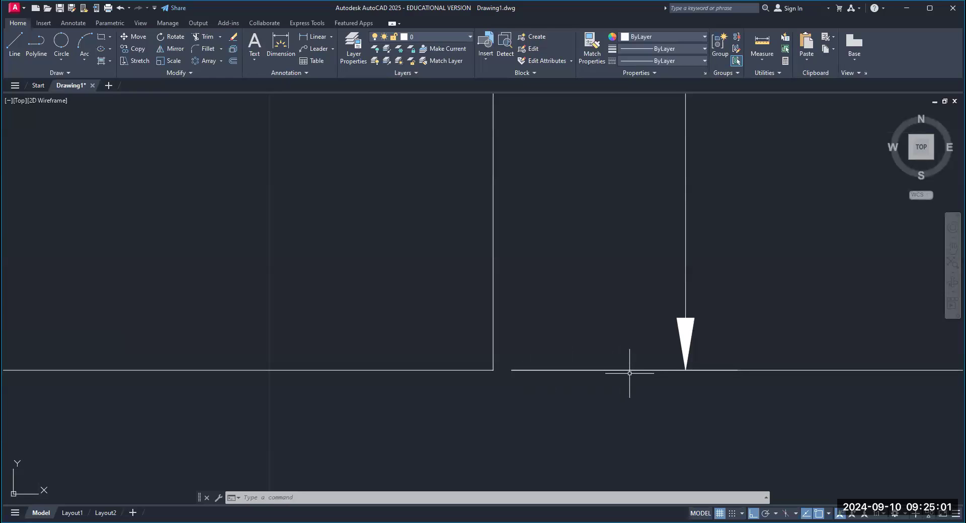
{"action": "scroll", "coordinate": [480, 360], "scroll_direction": "up", "scroll_amount": 2}
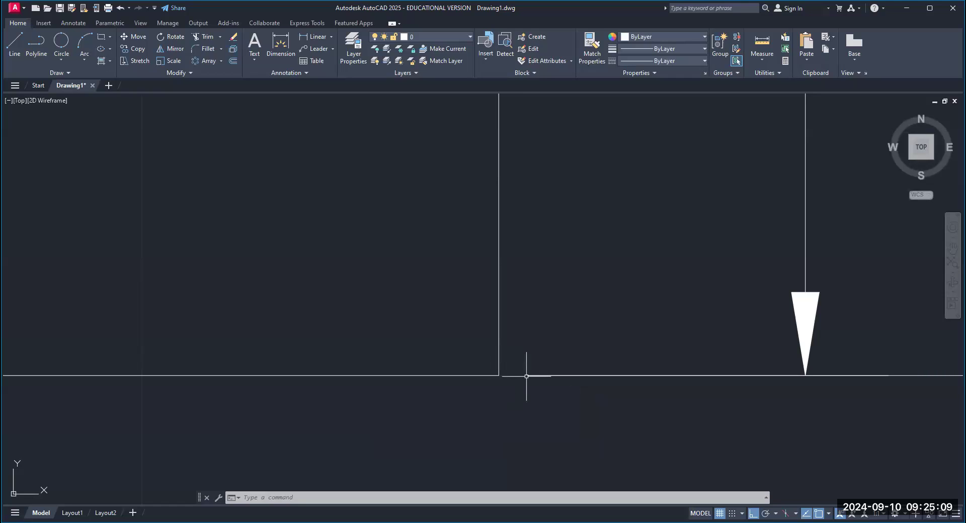
{"action": "scroll", "coordinate": [529, 377], "scroll_direction": "down", "scroll_amount": 6}
{"action": "scroll", "coordinate": [528, 395], "scroll_direction": "down", "scroll_amount": 8}
{"action": "middle_click_drag", "start_coordinate": [525, 395], "coordinate": [546, 326]}
{"action": "scroll", "coordinate": [539, 311], "scroll_direction": "up", "scroll_amount": 4}
{"action": "middle_click_drag", "start_coordinate": [487, 300], "coordinate": [498, 277]}
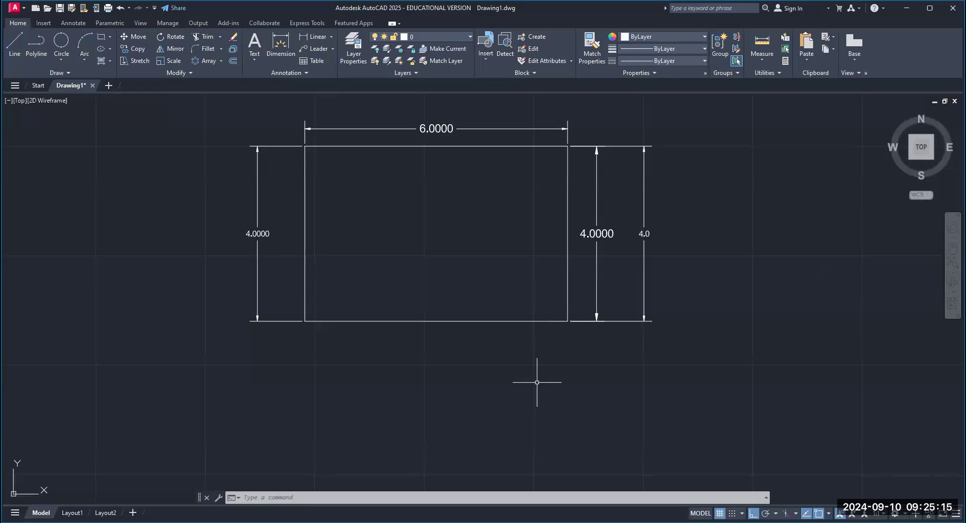
Set the extension line offset variable DIMEXO to .125
{"action": "type", "text": "DIM"}
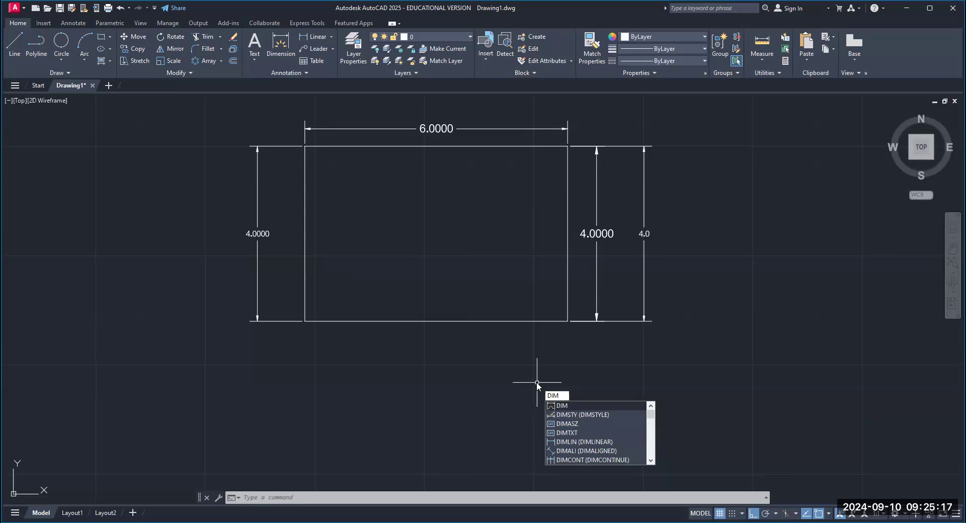
{"action": "type", "text": "ENSION"}
{"action": "key", "text": "BackSpace"}
{"action": "key", "text": "BackSpace"}
{"action": "key", "text": "BackSpace"}
{"action": "key", "text": "BackSpace"}
{"action": "key", "text": "BackSpace"}
{"action": "type", "text": "X"}
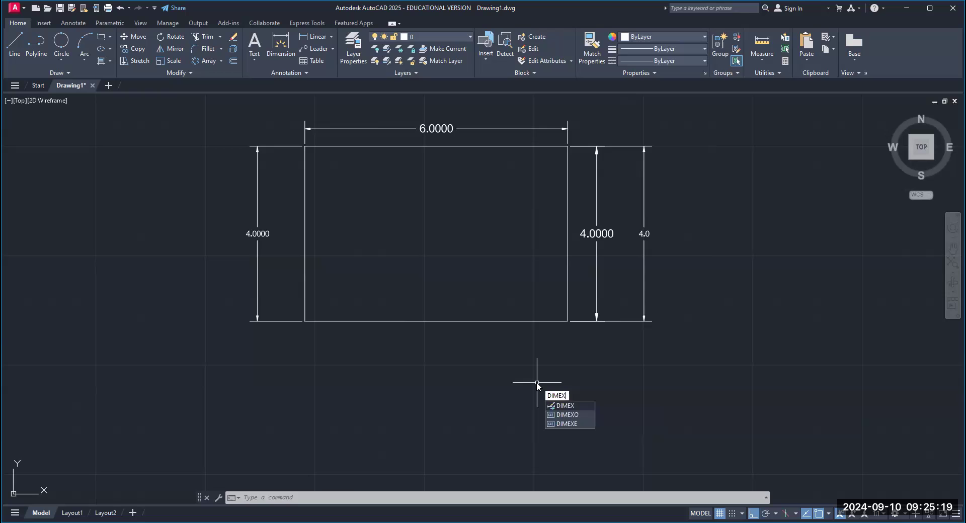
{"action": "type", "text": "O"}
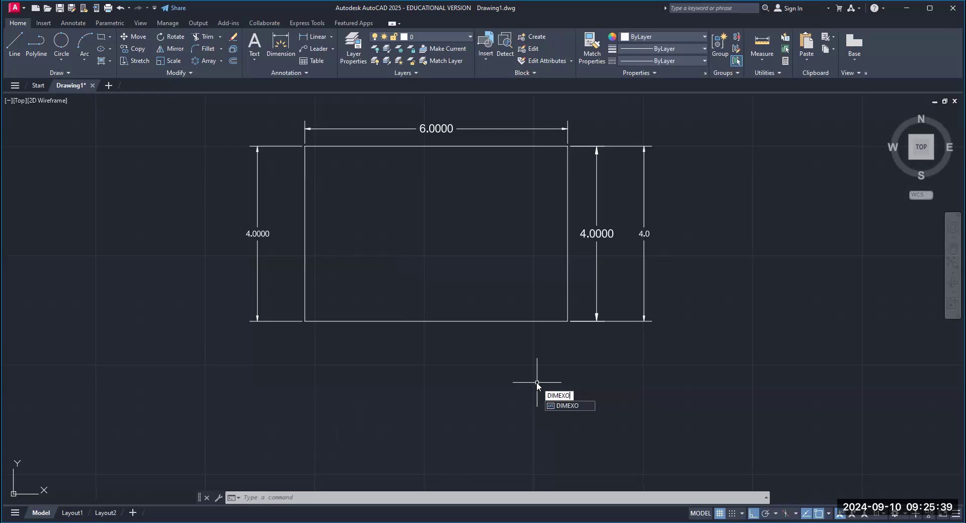
{"action": "key", "text": "Return"}
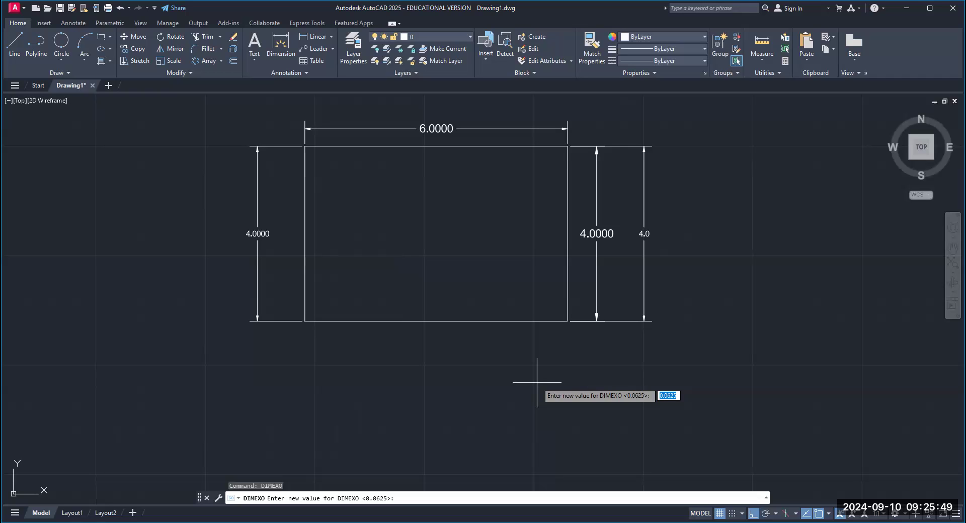
{"action": "type", "text": ".125"}
{"action": "key", "text": "Return"}
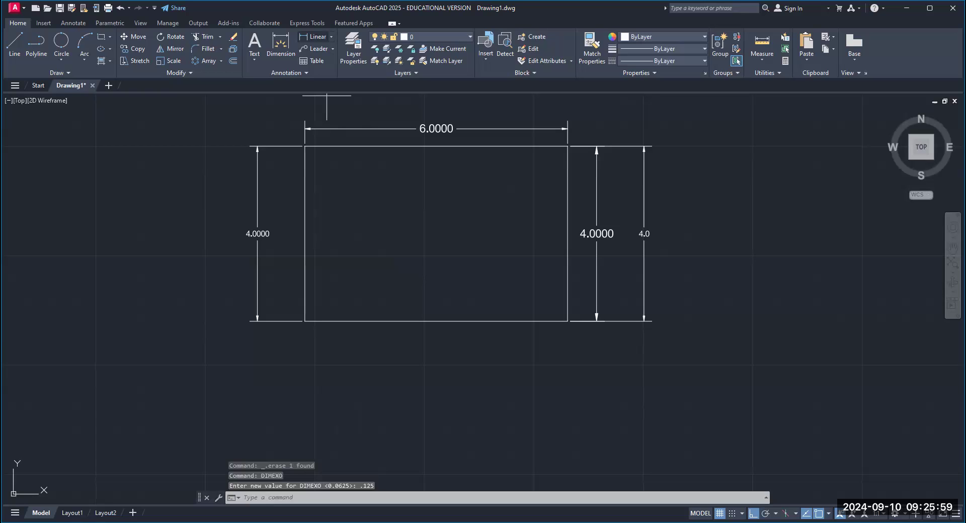
Add a linear dimension for the width below the rectangle and compare its extension line gap with the left dimension's gap
{"action": "scroll", "coordinate": [275, 318], "scroll_direction": "up", "scroll_amount": 8}
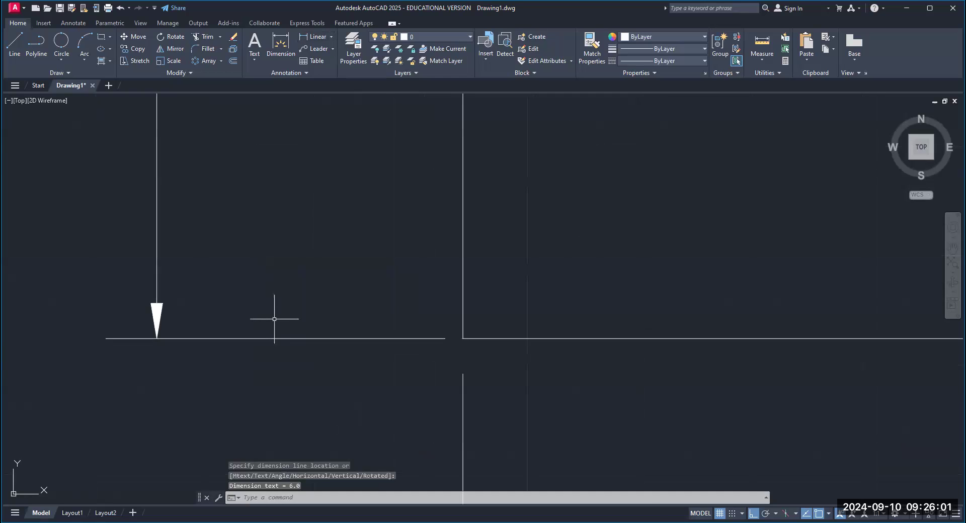
{"action": "middle_click_drag", "start_coordinate": [322, 339], "coordinate": [248, 192]}
{"action": "scroll", "coordinate": [284, 207], "scroll_direction": "up", "scroll_amount": 4}
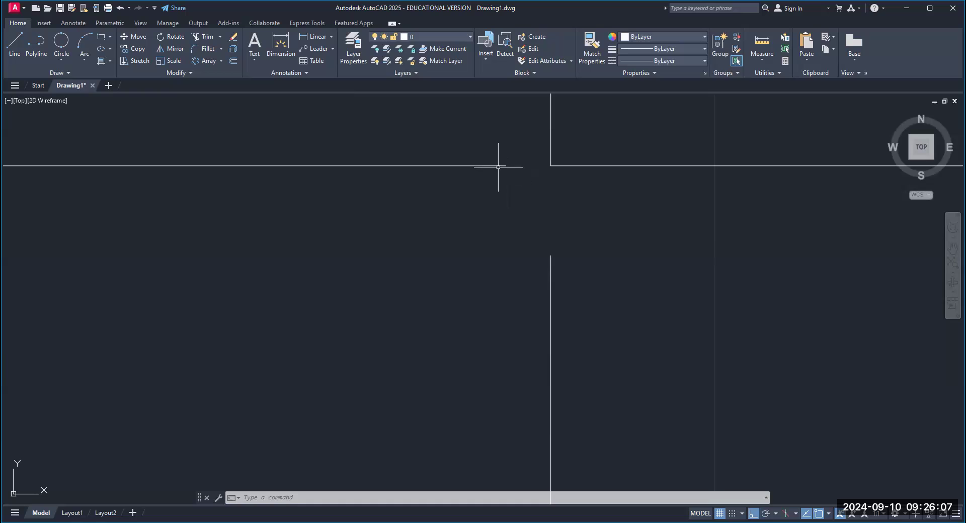
{"action": "scroll", "coordinate": [518, 206], "scroll_direction": "down", "scroll_amount": 10}
{"action": "scroll", "coordinate": [459, 308], "scroll_direction": "up", "scroll_amount": 2}
{"action": "middle_click_drag", "start_coordinate": [414, 298], "coordinate": [273, 296]}
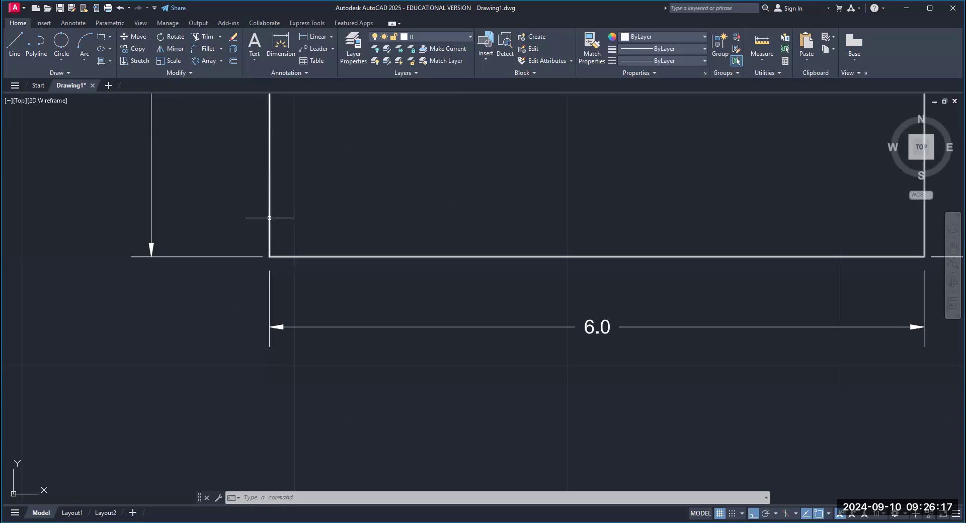
{"action": "scroll", "coordinate": [309, 299], "scroll_direction": "down", "scroll_amount": 4}
{"action": "middle_click_drag", "start_coordinate": [310, 298], "coordinate": [332, 366]}
{"action": "scroll", "coordinate": [318, 316], "scroll_direction": "up", "scroll_amount": 2}
{"action": "scroll", "coordinate": [322, 318], "scroll_direction": "down", "scroll_amount": 2}
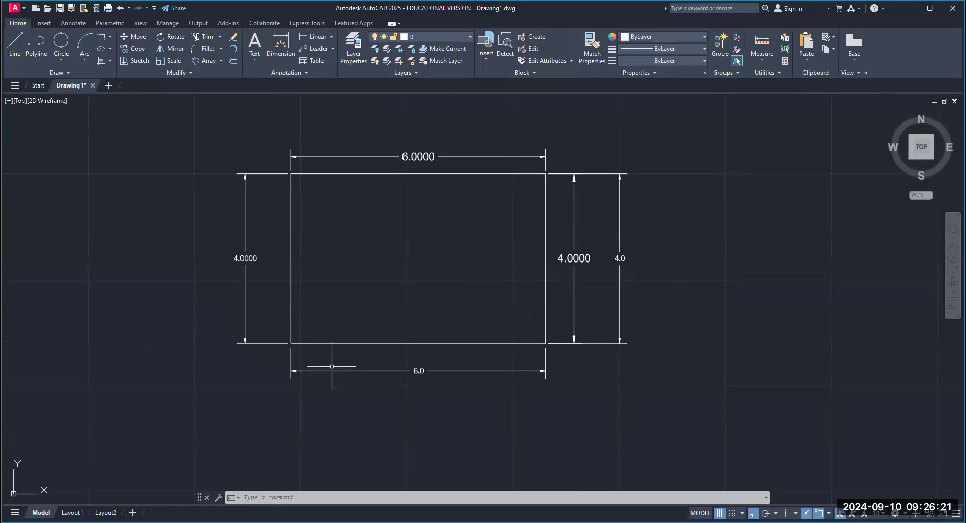
{"action": "scroll", "coordinate": [331, 366], "scroll_direction": "up", "scroll_amount": 2}
{"action": "scroll", "coordinate": [331, 366], "scroll_direction": "down", "scroll_amount": 2}
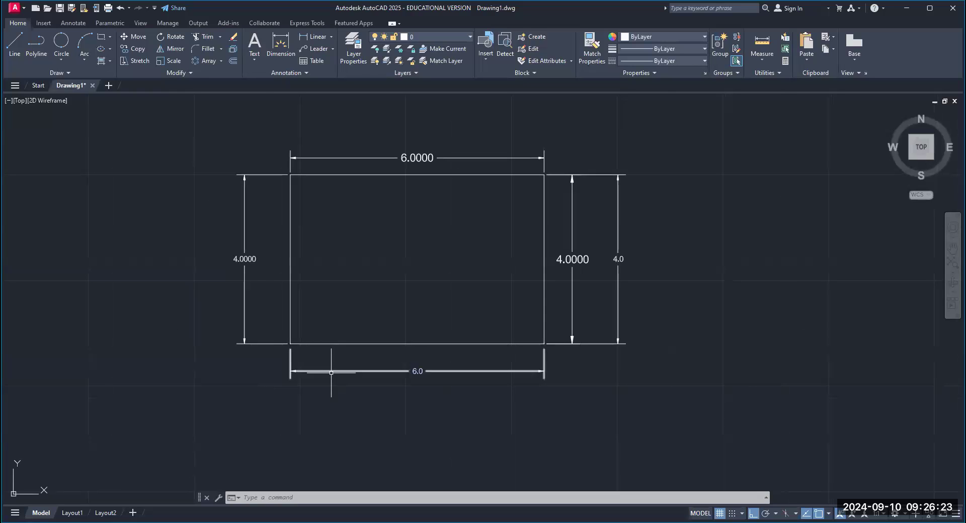
Create a multiline text box to the right of the dimensioned rectangle and write "DIMASZ - changes the arrow size"
{"action": "middle_click_drag", "start_coordinate": [580, 446], "coordinate": [399, 446]}
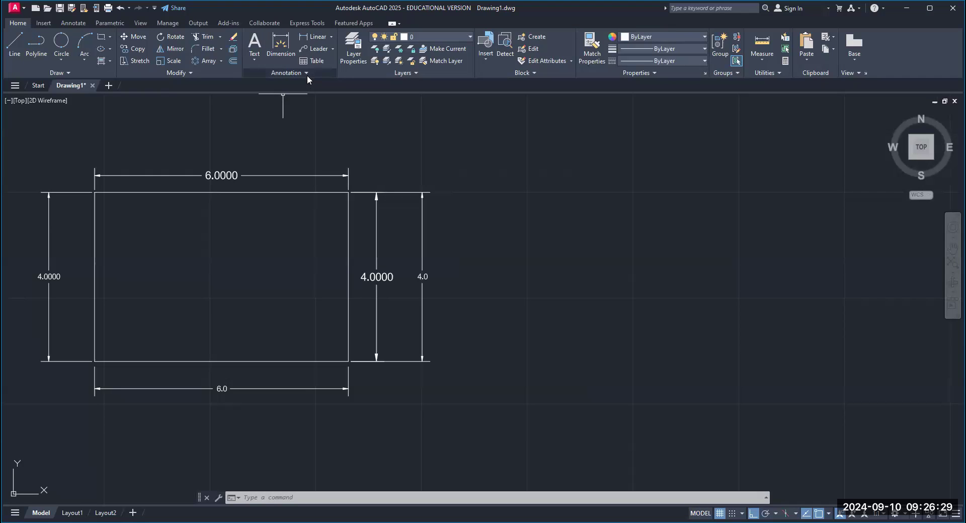
{"action": "left_click", "coordinate": [254, 61]}
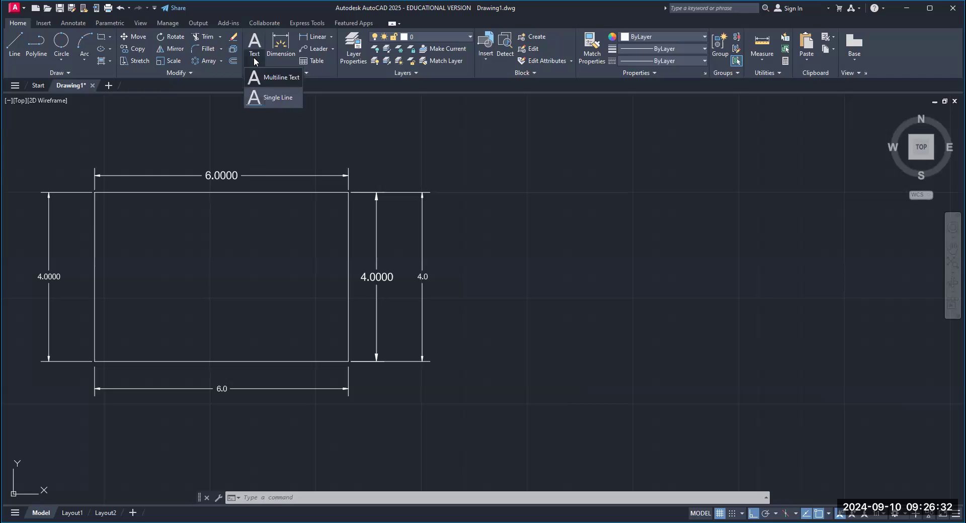
{"action": "left_click", "coordinate": [273, 80]}
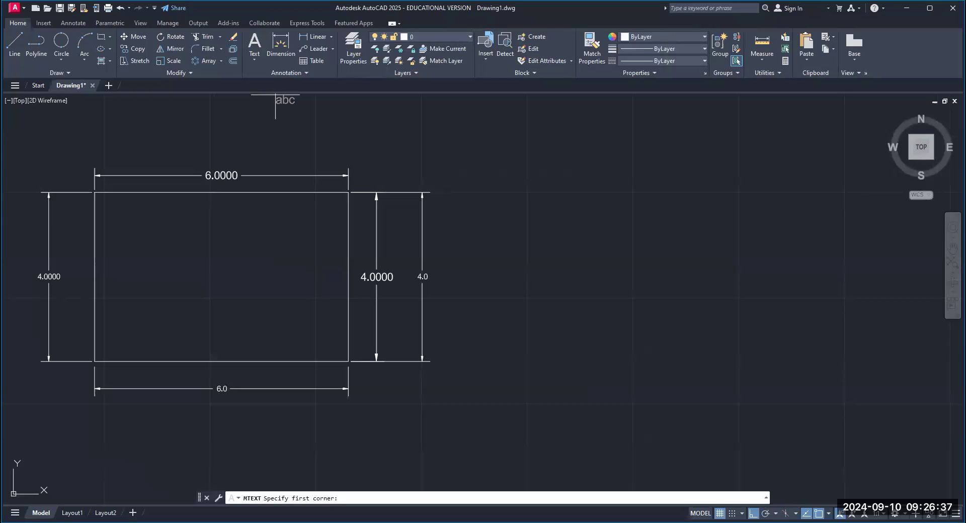
{"action": "left_click", "coordinate": [525, 178]}
{"action": "left_click", "coordinate": [705, 309]}
{"action": "type", "text": "DIMASZ"}
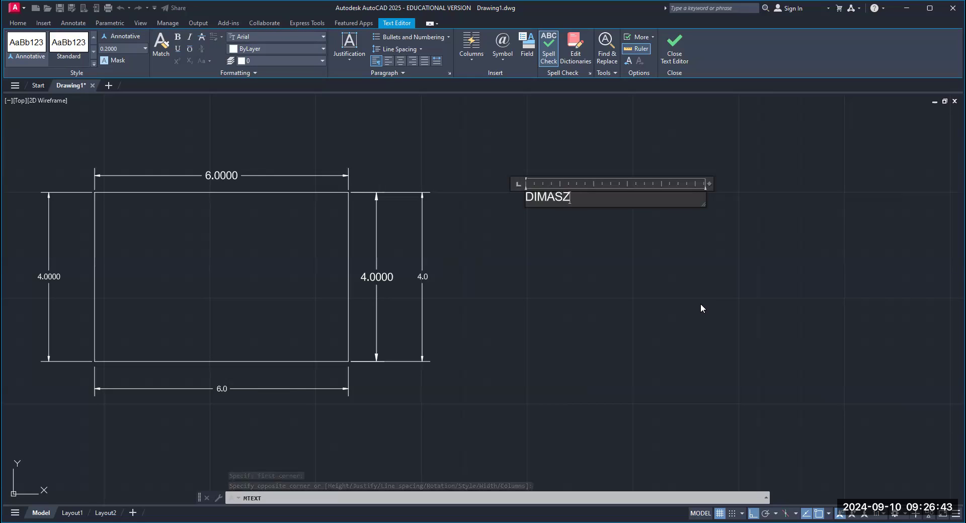
{"action": "type", "text": " - changes the arrow size"}
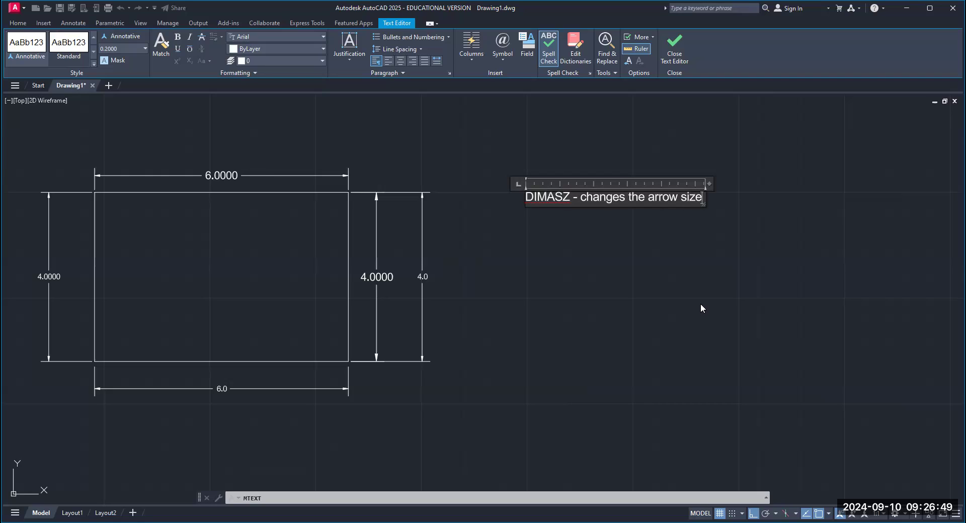
Add a second line to the note reading "DIMTXT - changes the text size"
{"action": "key", "text": "Return"}
{"action": "type", "text": "DIMT"}
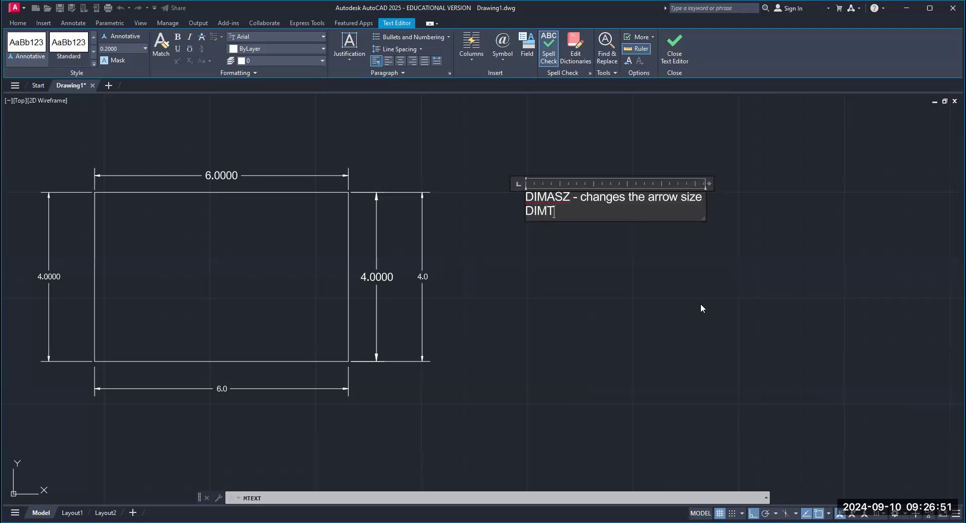
{"action": "type", "text": "XT - changes the te"}
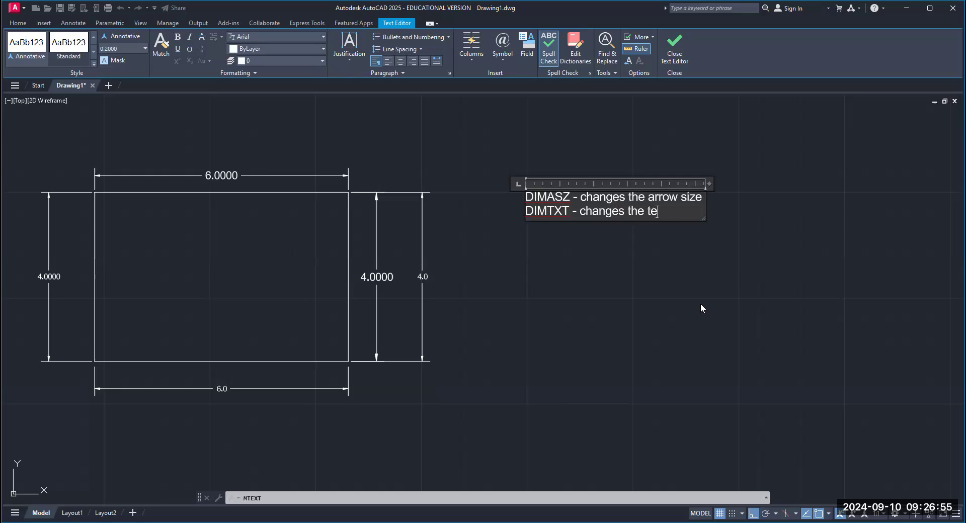
{"action": "type", "text": "xt size"}
Add a third entry to the note reading "DIMEXE - changes the extension line extension"
{"action": "key", "text": "Return"}
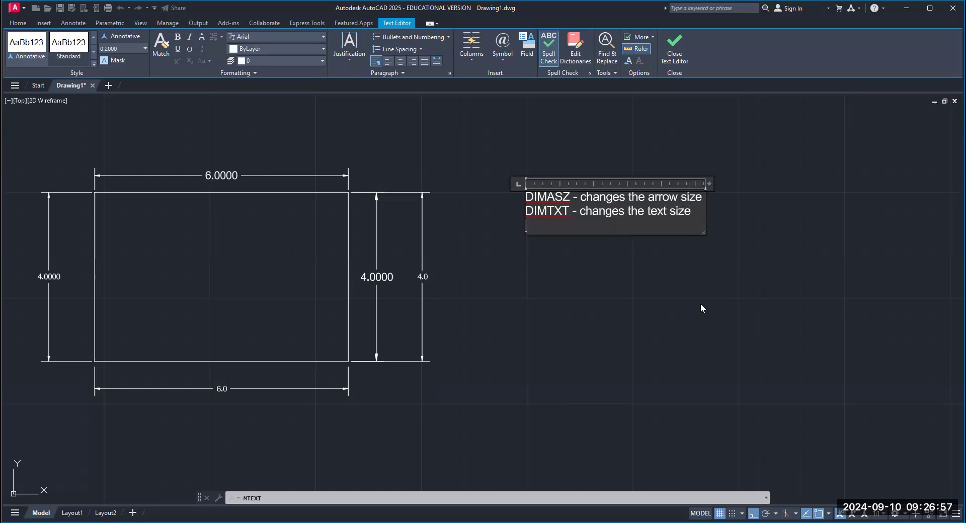
{"action": "type", "text": "DIMEXE - changes the extension "}
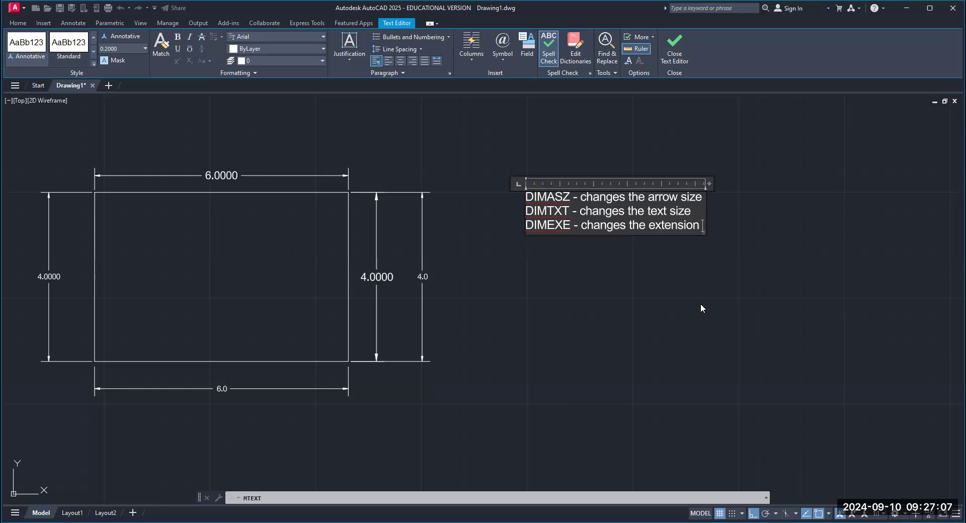
{"action": "type", "text": "line extend"}
{"action": "key", "text": "BackSpace"}
{"action": "type", "text": "sion"}
Add a fourth entry to the note reading "DIMEXO - changes the extension offset gap"
{"action": "key", "text": "Return"}
{"action": "type", "text": "DIM"}
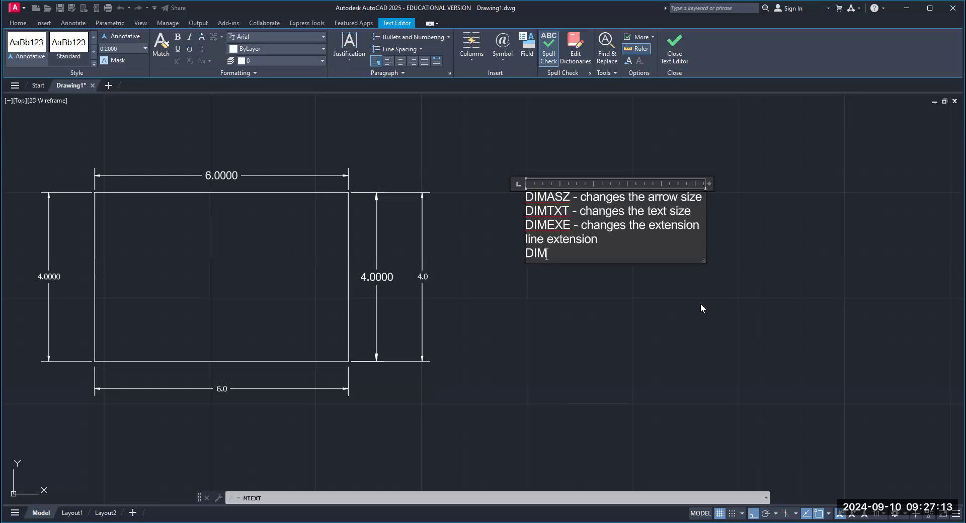
{"action": "type", "text": "EXO - changes the e"}
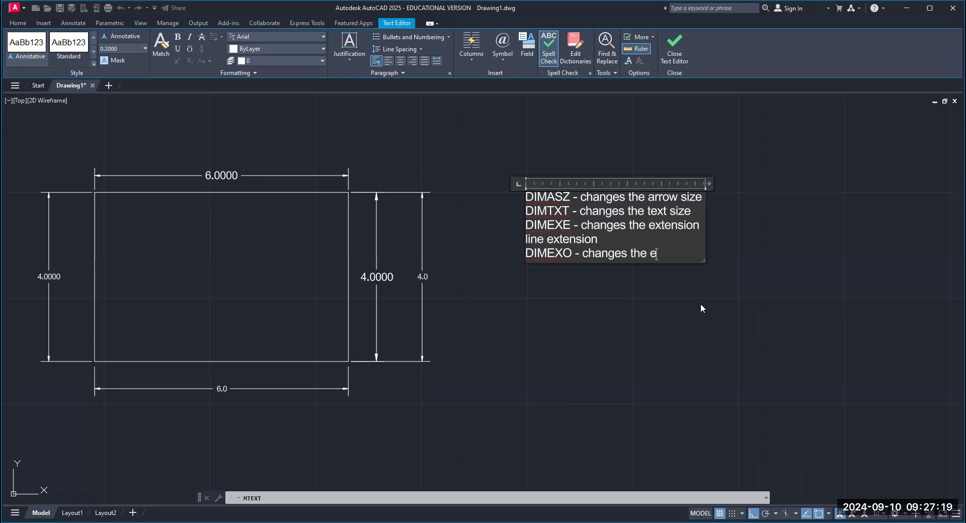
{"action": "type", "text": "xtension off"}
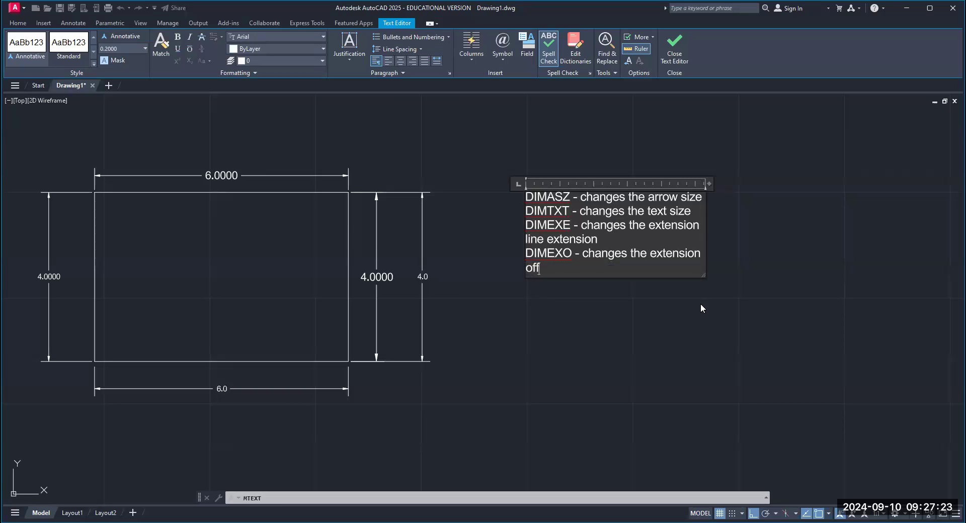
{"action": "type", "text": "set gal"}
{"action": "key", "text": "BackSpace"}
{"action": "type", "text": "p"}
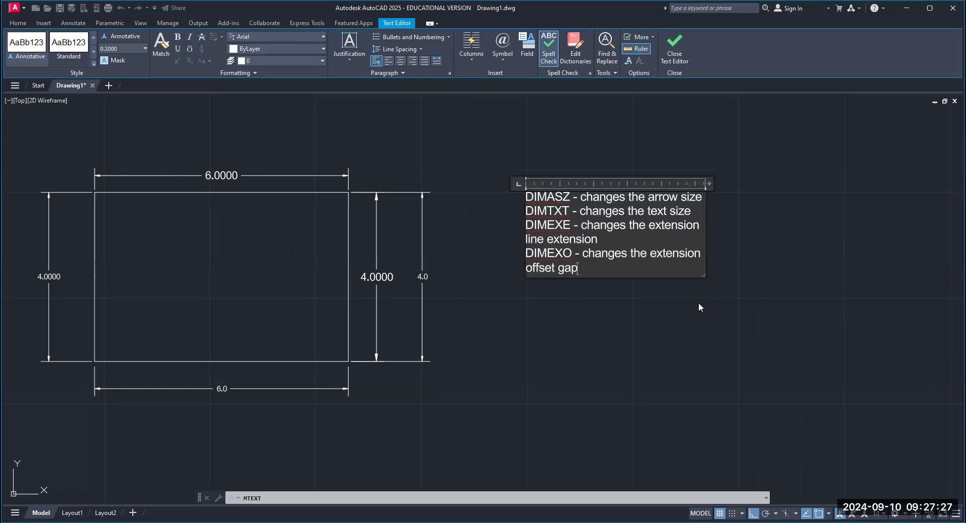
Finish the multiline dimension variable note and exit text editing
{"action": "key", "text": "Return"}
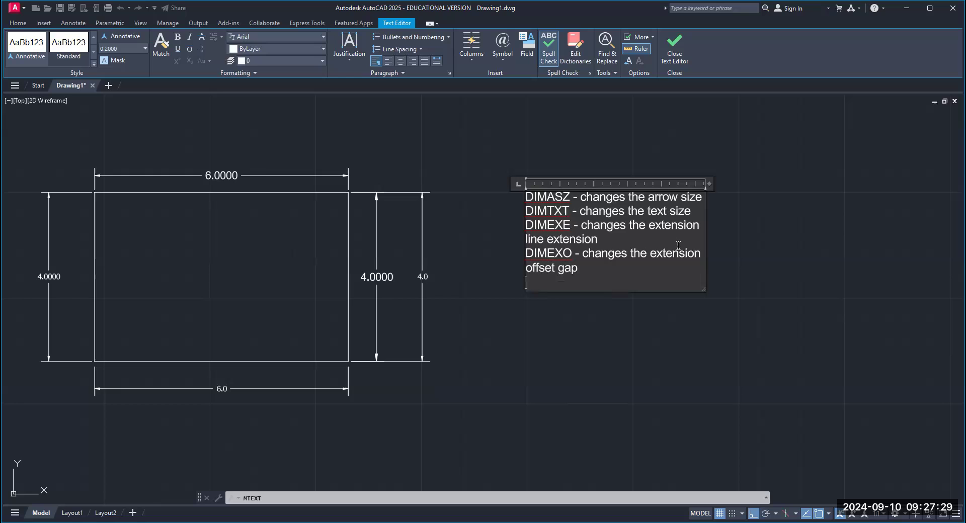
{"action": "key", "text": "Escape"}
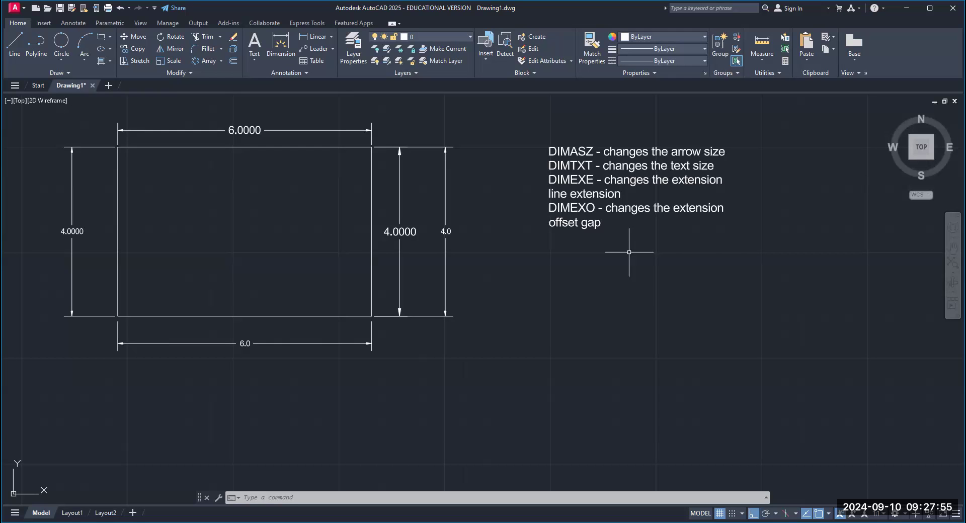
Compare the arrowheads and text of the rectangle's dimensions with the dimension variable descriptions in the note
{"action": "scroll", "coordinate": [629, 151], "scroll_direction": "up", "scroll_amount": 3}
{"action": "scroll", "coordinate": [629, 151], "scroll_direction": "down", "scroll_amount": 4}
{"action": "middle_click_drag", "start_coordinate": [595, 218], "coordinate": [596, 218]}
{"action": "middle_click_drag", "start_coordinate": [546, 283], "coordinate": [547, 282]}
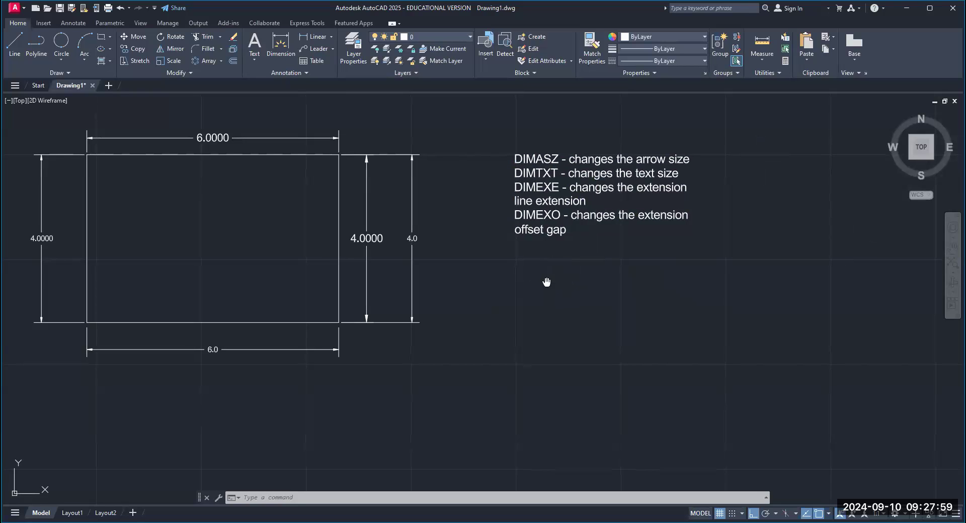
{"action": "scroll", "coordinate": [534, 148], "scroll_direction": "up", "scroll_amount": 4}
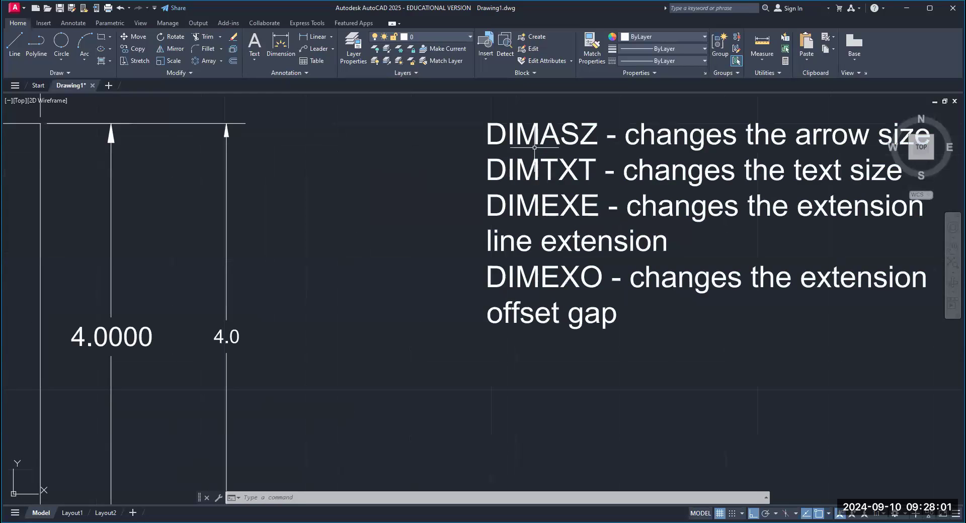
{"action": "scroll", "coordinate": [565, 232], "scroll_direction": "down", "scroll_amount": 2}
{"action": "middle_click_drag", "start_coordinate": [433, 489], "coordinate": [503, 330]}
{"action": "scroll", "coordinate": [432, 267], "scroll_direction": "up", "scroll_amount": 4}
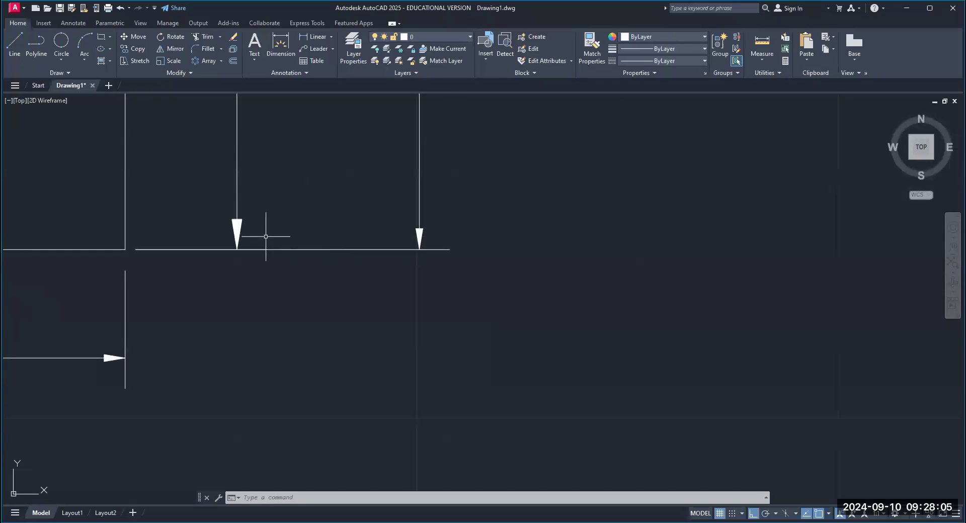
{"action": "scroll", "coordinate": [455, 257], "scroll_direction": "down", "scroll_amount": 6}
{"action": "scroll", "coordinate": [546, 201], "scroll_direction": "up", "scroll_amount": 2}
{"action": "scroll", "coordinate": [547, 201], "scroll_direction": "down", "scroll_amount": 2}
{"action": "middle_click_drag", "start_coordinate": [541, 241], "coordinate": [607, 206]}
{"action": "scroll", "coordinate": [445, 237], "scroll_direction": "up", "scroll_amount": 2}
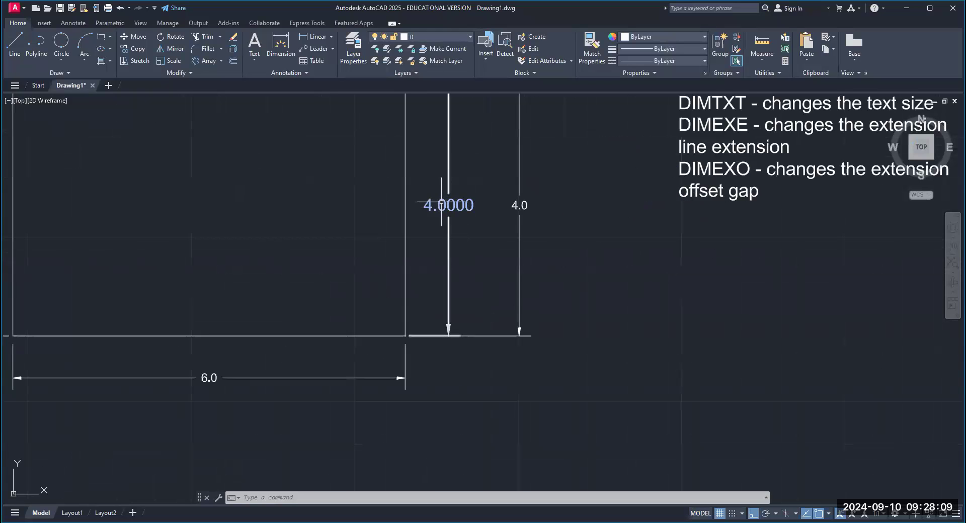
{"action": "mouse_move", "coordinate": [559, 228]}
{"action": "middle_mouse_down"}
{"action": "mouse_move", "coordinate": [469, 233]}
{"action": "mouse_move", "coordinate": [462, 270]}
{"action": "middle_mouse_up"}
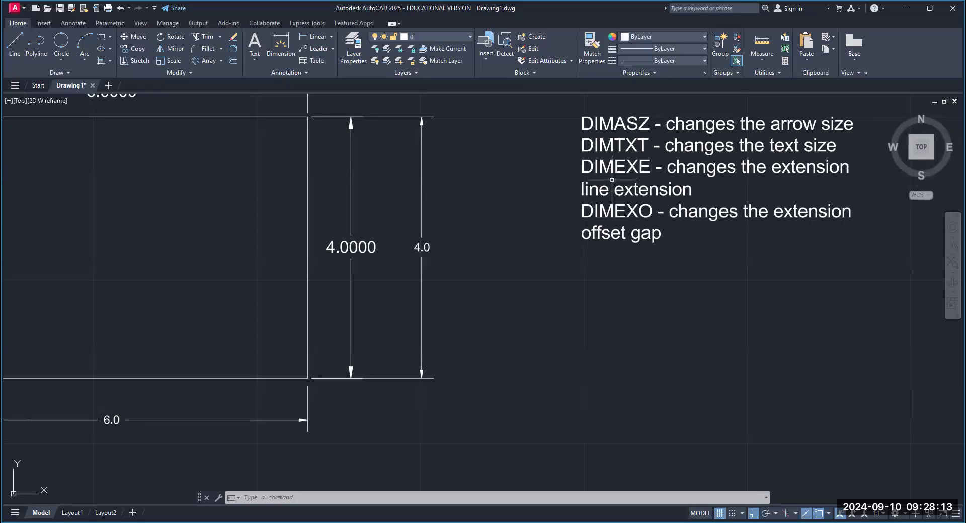
Examine how far the extension lines run past the arrows at the rectangle's lower-right corner
{"action": "scroll", "coordinate": [349, 405], "scroll_direction": "down", "scroll_amount": 2}
{"action": "middle_click_drag", "start_coordinate": [348, 406], "coordinate": [500, 274]}
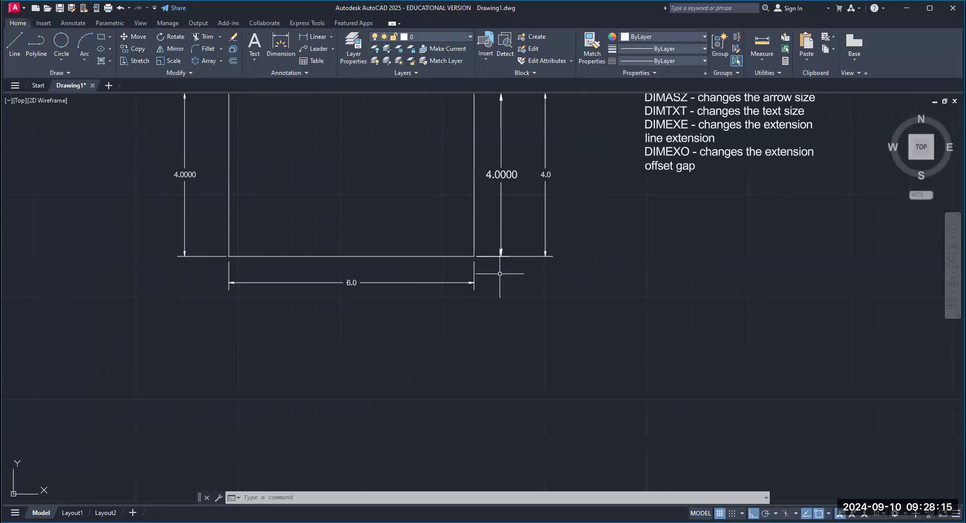
{"action": "scroll", "coordinate": [500, 274], "scroll_direction": "up", "scroll_amount": 2}
{"action": "scroll", "coordinate": [509, 276], "scroll_direction": "up", "scroll_amount": 4}
{"action": "scroll", "coordinate": [420, 295], "scroll_direction": "up", "scroll_amount": 3}
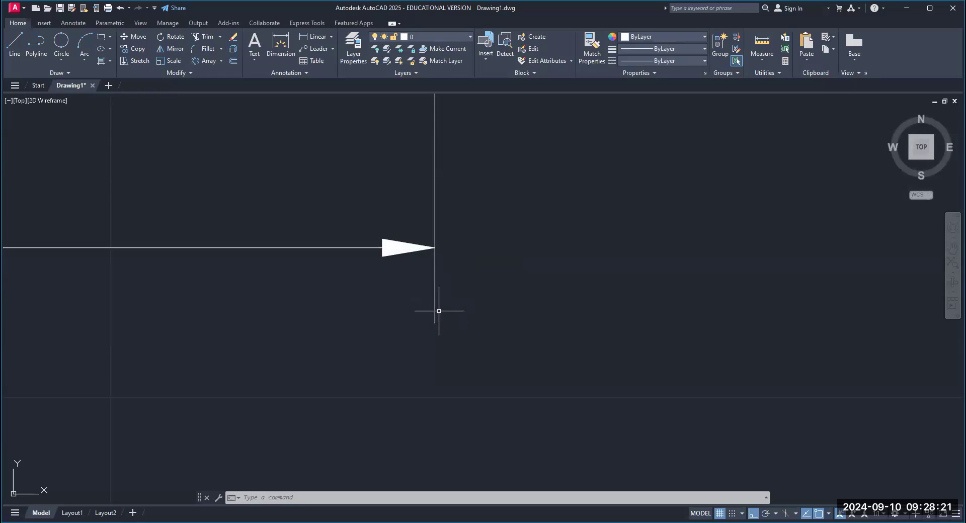
{"action": "scroll", "coordinate": [492, 279], "scroll_direction": "down", "scroll_amount": 5}
{"action": "scroll", "coordinate": [692, 209], "scroll_direction": "up", "scroll_amount": 3}
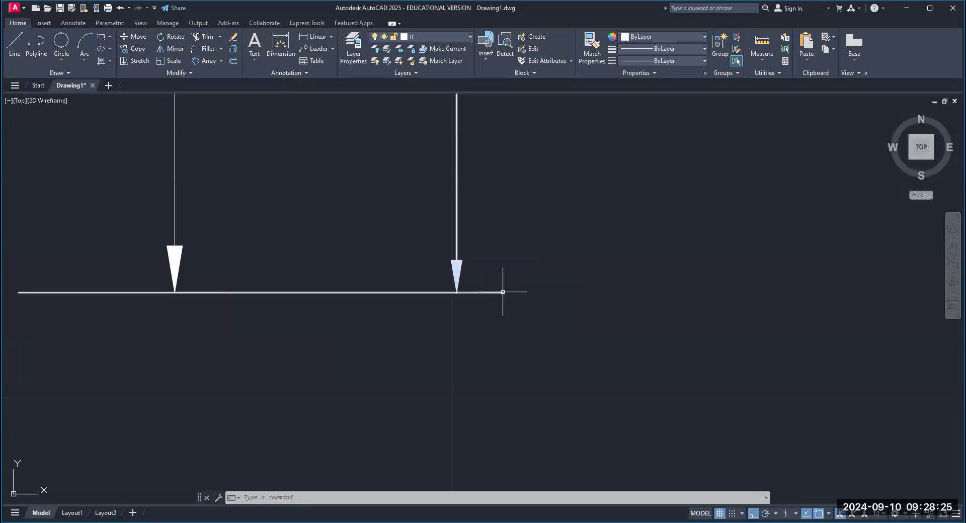
{"action": "scroll", "coordinate": [507, 319], "scroll_direction": "down", "scroll_amount": 8}
{"action": "scroll", "coordinate": [523, 282], "scroll_direction": "up", "scroll_amount": 2}
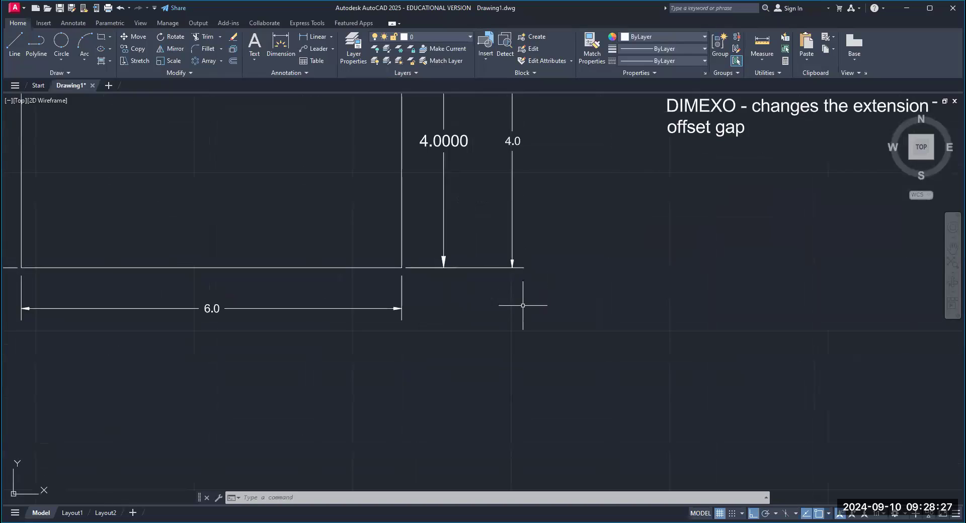
{"action": "scroll", "coordinate": [520, 302], "scroll_direction": "down", "scroll_amount": 2}
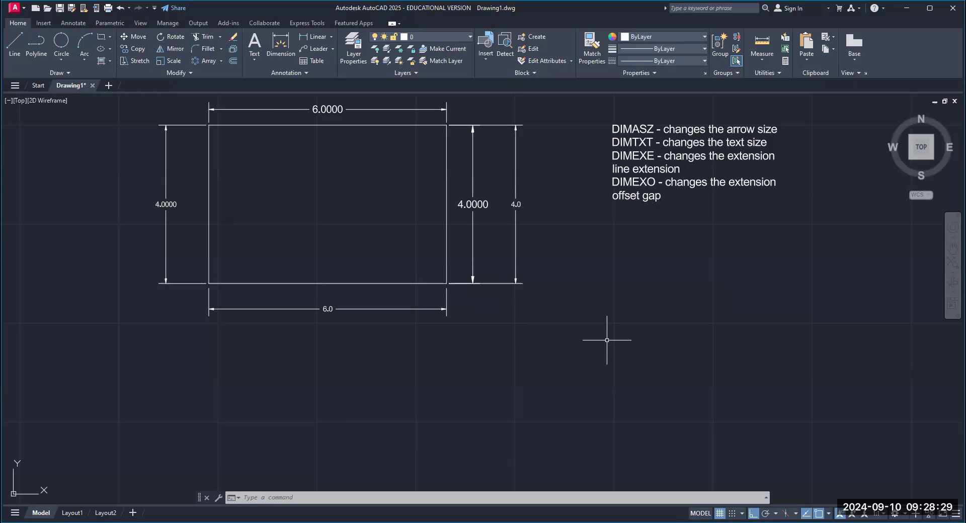
Delete the horizontal dimension below the rectangle and set DIMEXE to .125
{"action": "left_click", "coordinate": [352, 309]}
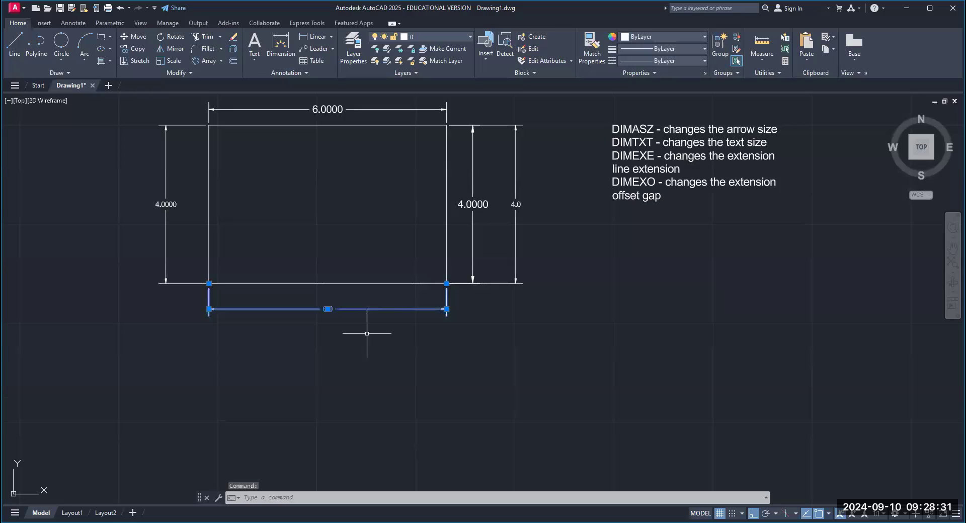
{"action": "key", "text": "Delete"}
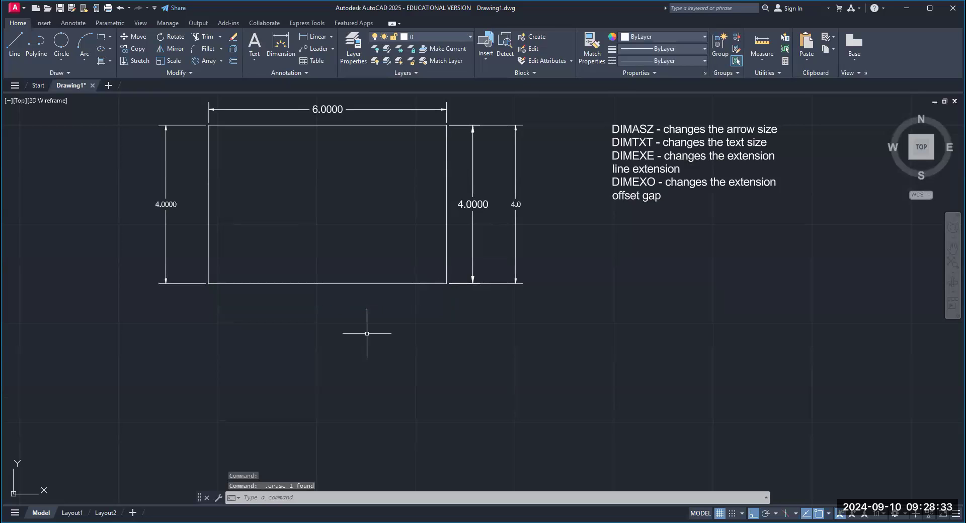
{"action": "type", "text": "DIMe"}
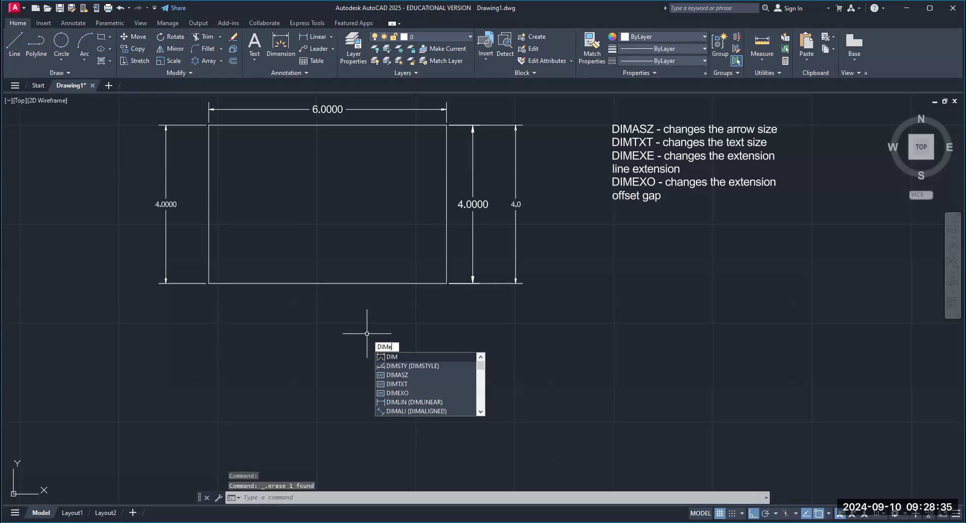
{"action": "type", "text": "xe"}
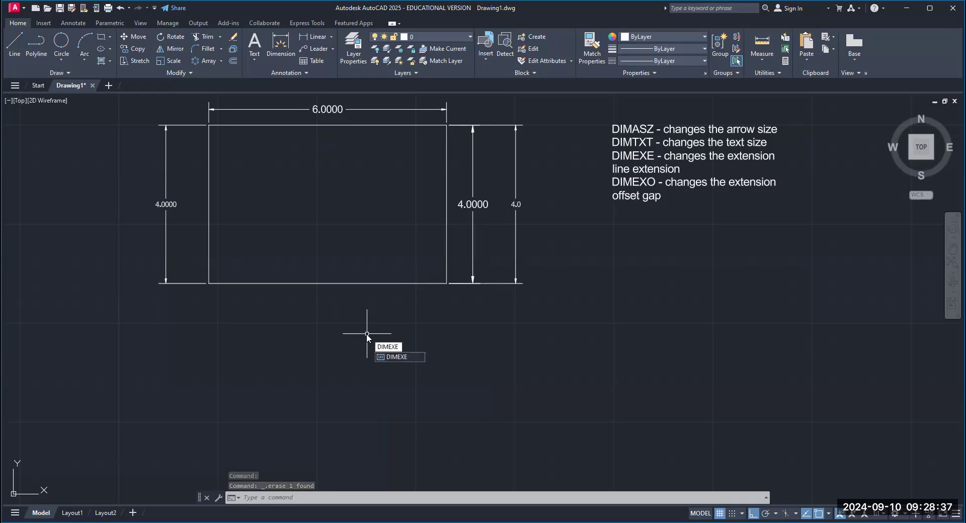
{"action": "key", "text": "Return"}
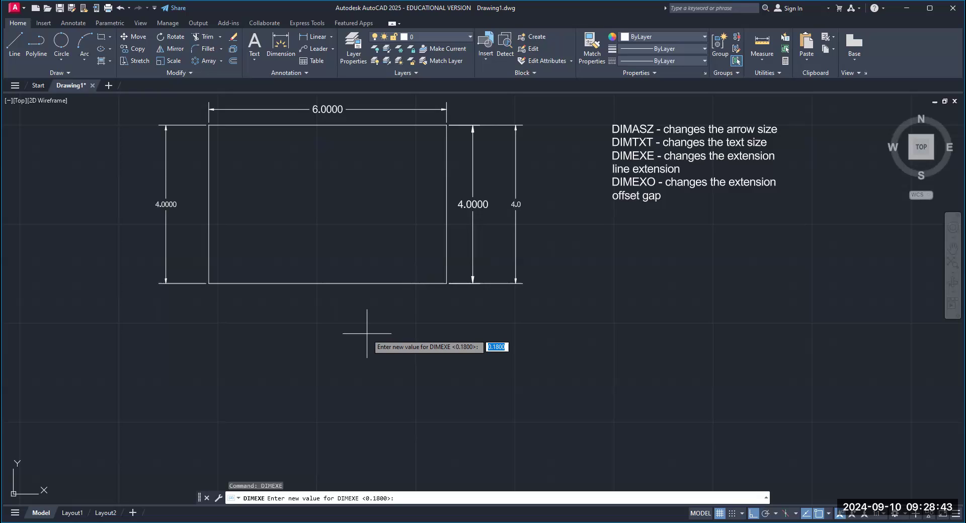
{"action": "type", "text": ".125"}
{"action": "key", "text": "Return"}
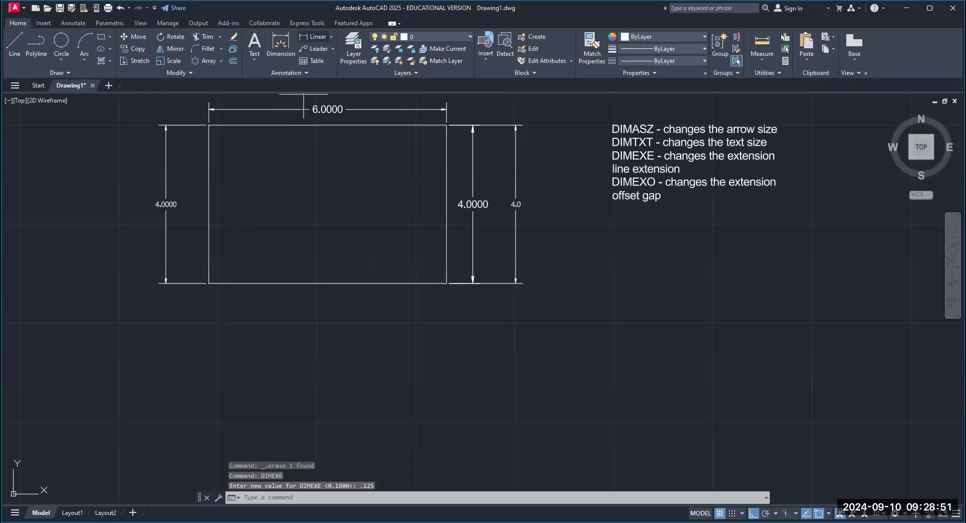
Add a linear dimension along the rectangle's bottom edge, placing it just below the edge
{"action": "left_click", "coordinate": [318, 36]}
{"action": "left_click", "coordinate": [208, 283]}
{"action": "left_click", "coordinate": [446, 283]}
{"action": "left_click", "coordinate": [443, 300]}
Compare the extension line extension of the new bottom dimension with that of the outer vertical dimension on the rectangle's right side
{"action": "scroll", "coordinate": [448, 302], "scroll_direction": "up", "scroll_amount": 8}
{"action": "middle_click_drag", "start_coordinate": [440, 296], "coordinate": [370, 290]}
{"action": "mouse_move", "coordinate": [807, 193]}
{"action": "middle_mouse_down"}
{"action": "mouse_move", "coordinate": [735, 232]}
{"action": "mouse_move", "coordinate": [580, 279]}
{"action": "middle_mouse_up"}
{"action": "scroll", "coordinate": [725, 234], "scroll_direction": "up", "scroll_amount": 2}
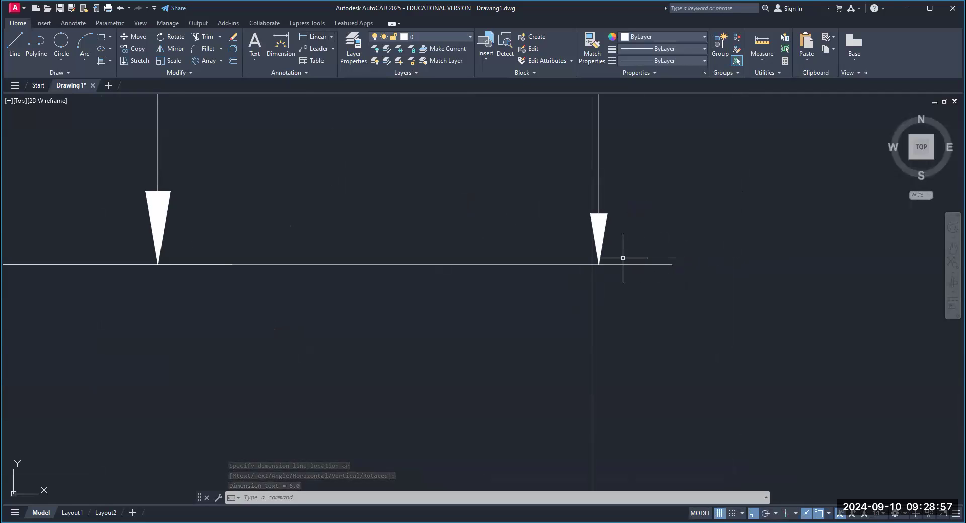
{"action": "scroll", "coordinate": [599, 273], "scroll_direction": "up", "scroll_amount": 2}
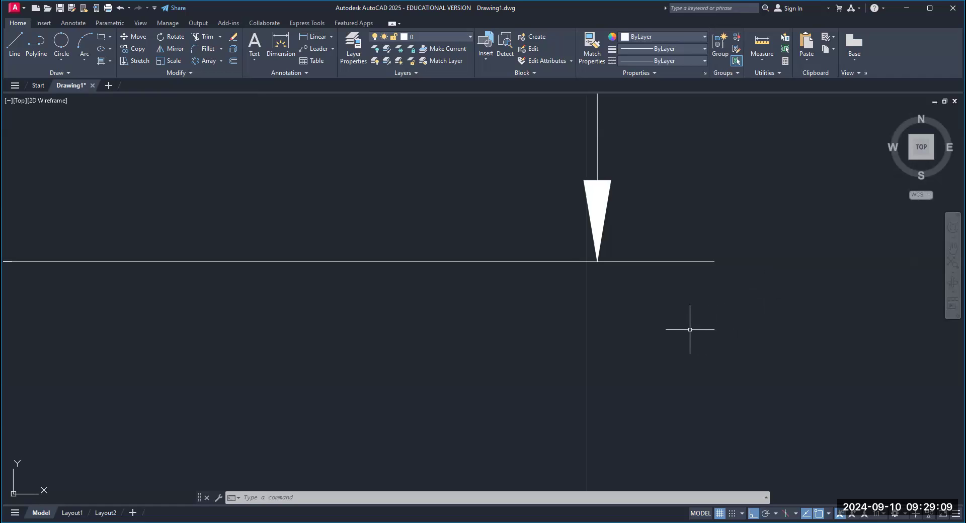
{"action": "scroll", "coordinate": [680, 326], "scroll_direction": "down", "scroll_amount": 2}
{"action": "scroll", "coordinate": [681, 327], "scroll_direction": "down", "scroll_amount": 4}
{"action": "scroll", "coordinate": [460, 323], "scroll_direction": "up", "scroll_amount": 6}
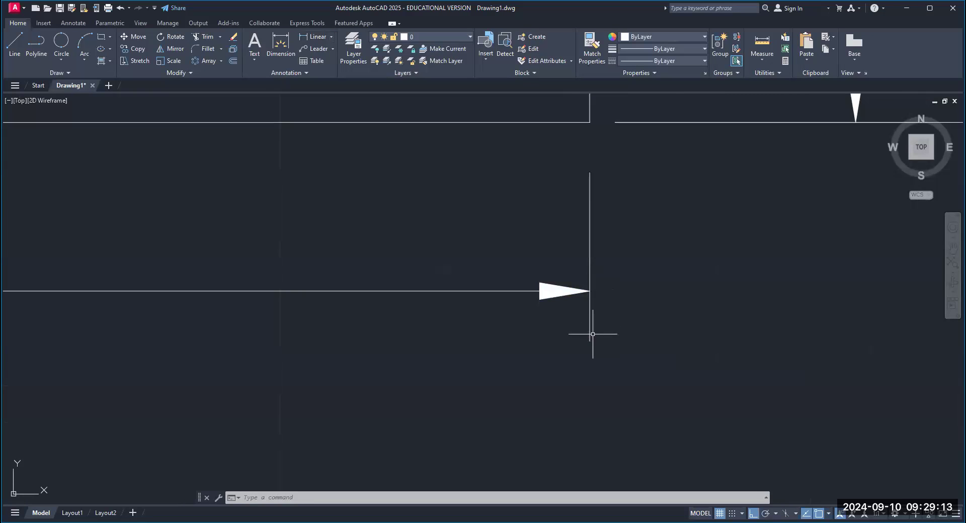
{"action": "scroll", "coordinate": [592, 339], "scroll_direction": "down", "scroll_amount": 5}
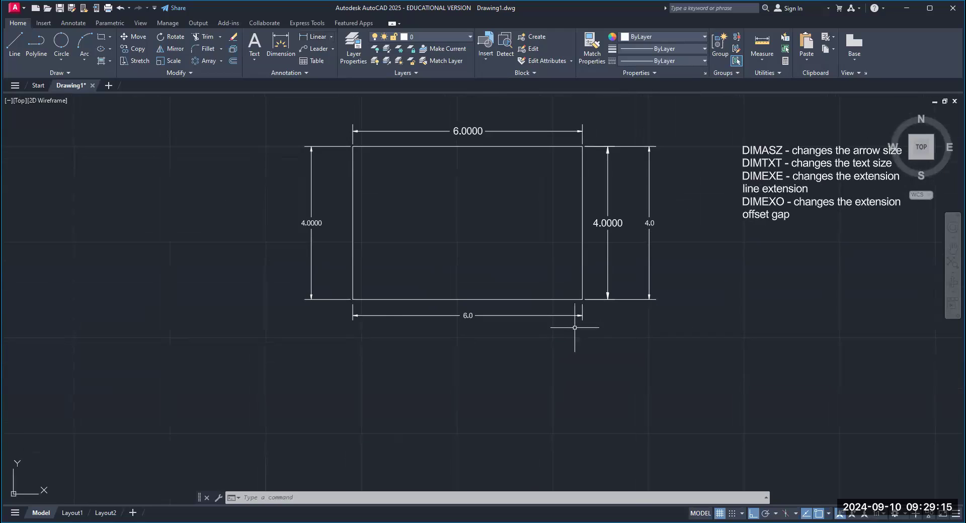
Inspect the bottom dimension's arrowheads, offset gap and extension past the dimension line against the vertical dimensions beside it
{"action": "scroll", "coordinate": [573, 353], "scroll_direction": "up", "scroll_amount": 2}
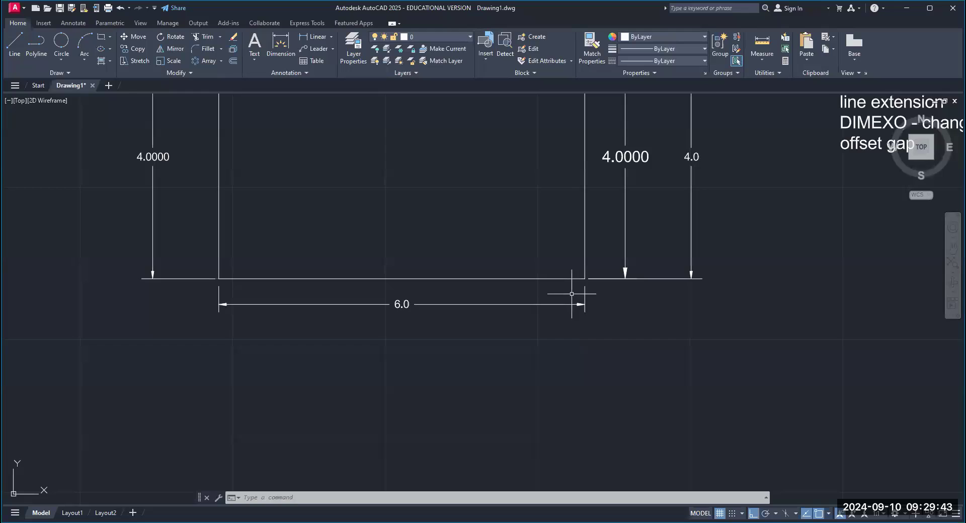
{"action": "scroll", "coordinate": [571, 292], "scroll_direction": "down", "scroll_amount": 3}
{"action": "mouse_move", "coordinate": [533, 281]}
{"action": "middle_mouse_down"}
{"action": "mouse_move", "coordinate": [518, 315]}
{"action": "mouse_move", "coordinate": [449, 306]}
{"action": "middle_mouse_up"}
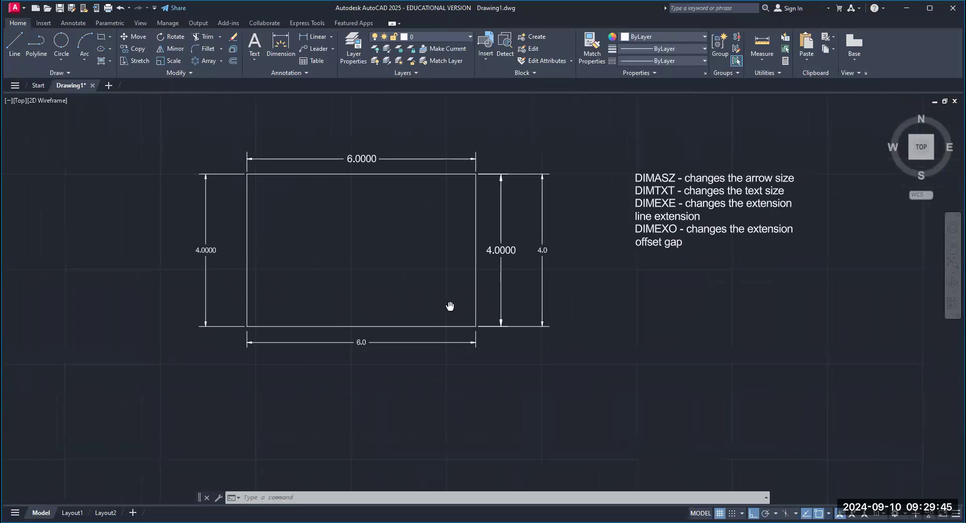
{"action": "scroll", "coordinate": [332, 351], "scroll_direction": "up", "scroll_amount": 2}
{"action": "scroll", "coordinate": [332, 351], "scroll_direction": "up", "scroll_amount": 2}
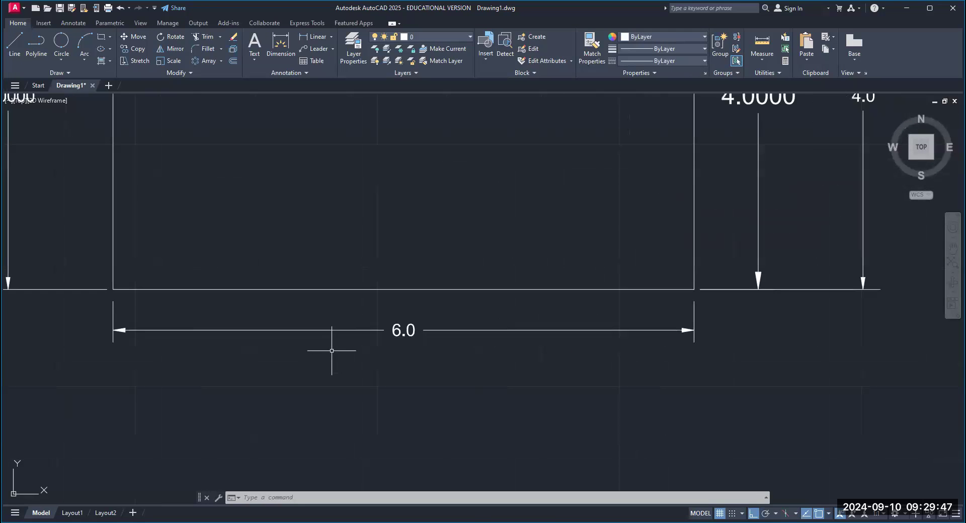
{"action": "scroll", "coordinate": [703, 357], "scroll_direction": "up", "scroll_amount": 2}
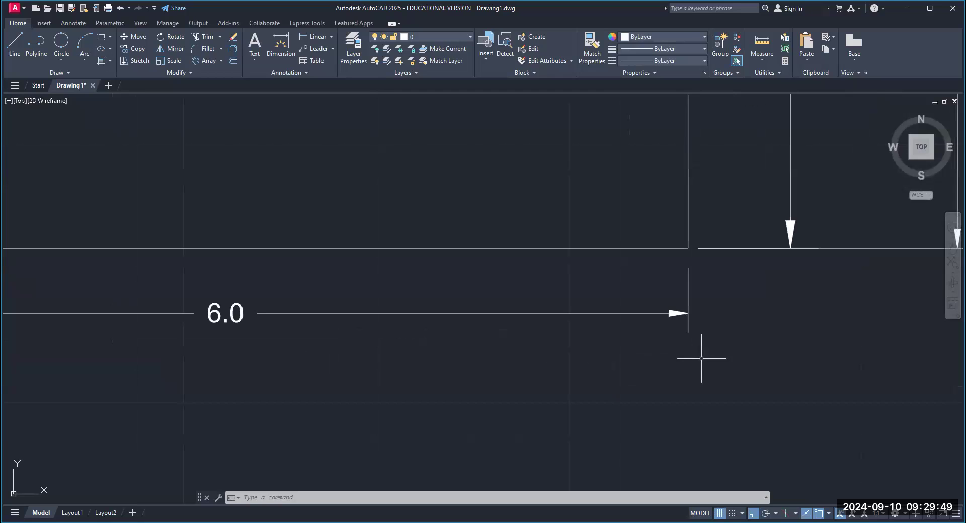
{"action": "scroll", "coordinate": [692, 322], "scroll_direction": "up", "scroll_amount": 2}
{"action": "scroll", "coordinate": [692, 322], "scroll_direction": "up", "scroll_amount": 4}
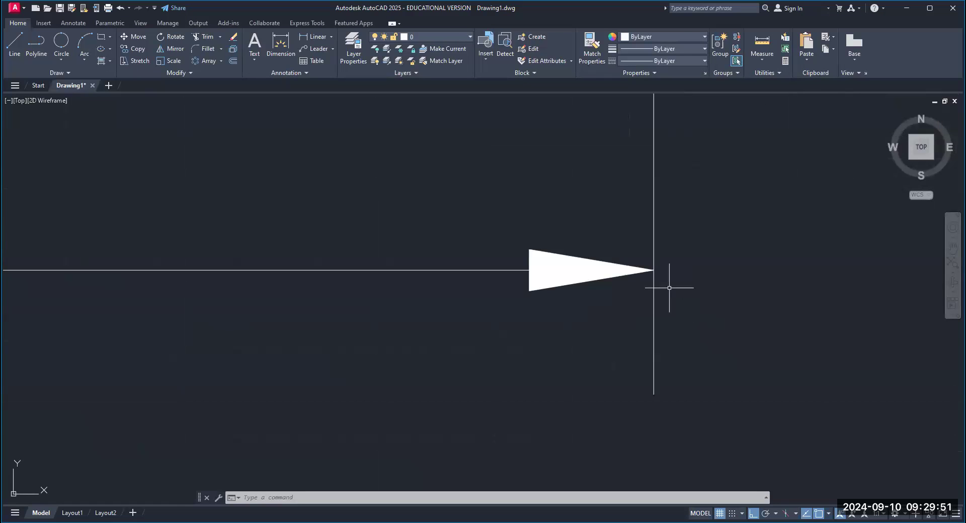
{"action": "scroll", "coordinate": [653, 397], "scroll_direction": "down", "scroll_amount": 10}
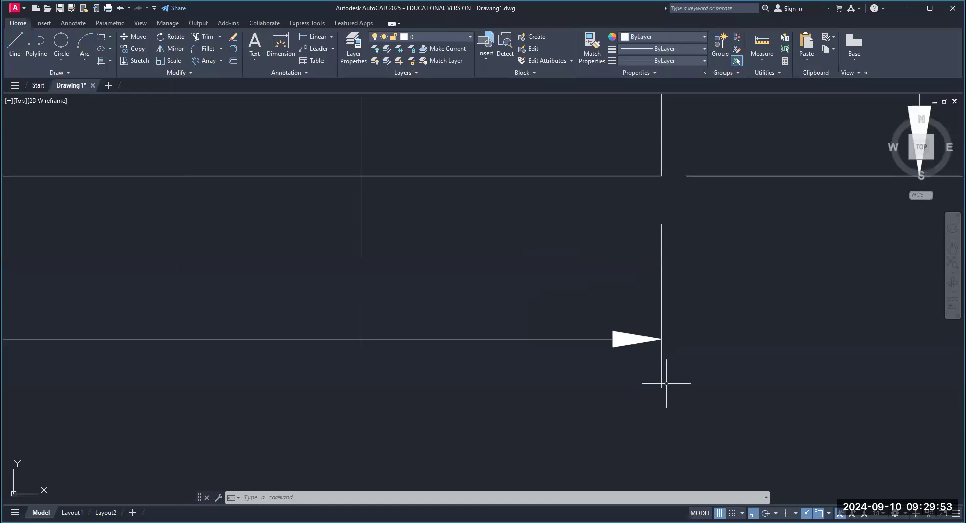
{"action": "middle_click_drag", "start_coordinate": [812, 341], "coordinate": [719, 327]}
{"action": "scroll", "coordinate": [719, 326], "scroll_direction": "up", "scroll_amount": 4}
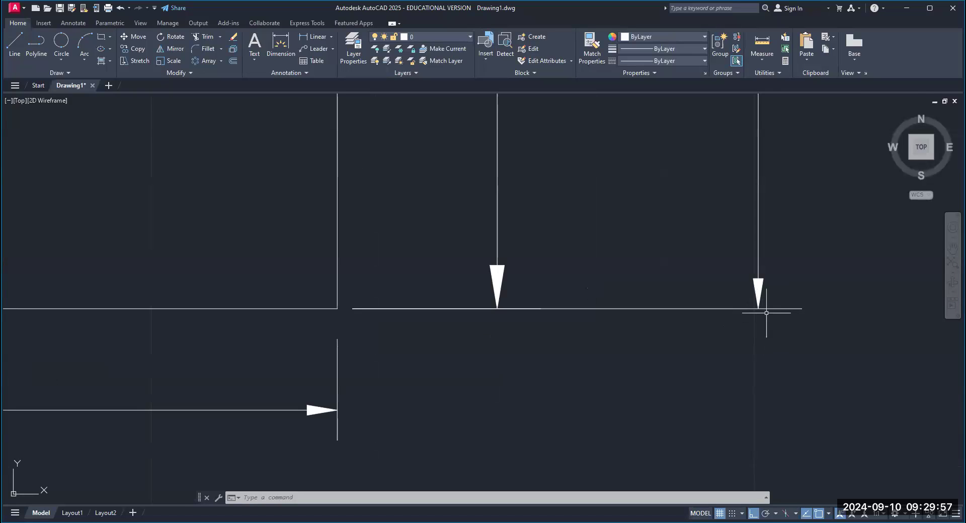
{"action": "scroll", "coordinate": [372, 416], "scroll_direction": "down", "scroll_amount": 6}
{"action": "middle_click_drag", "start_coordinate": [386, 415], "coordinate": [533, 364]}
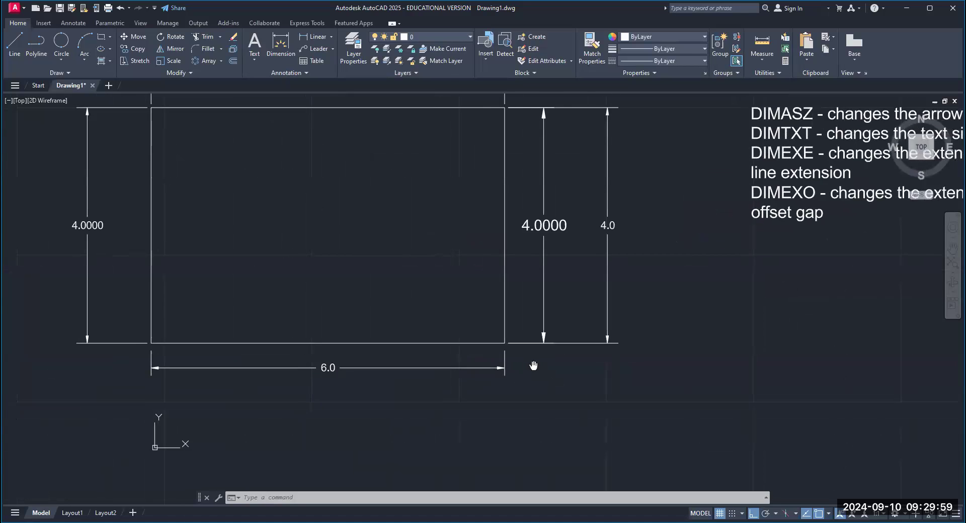
{"action": "scroll", "coordinate": [533, 364], "scroll_direction": "down", "scroll_amount": 2}
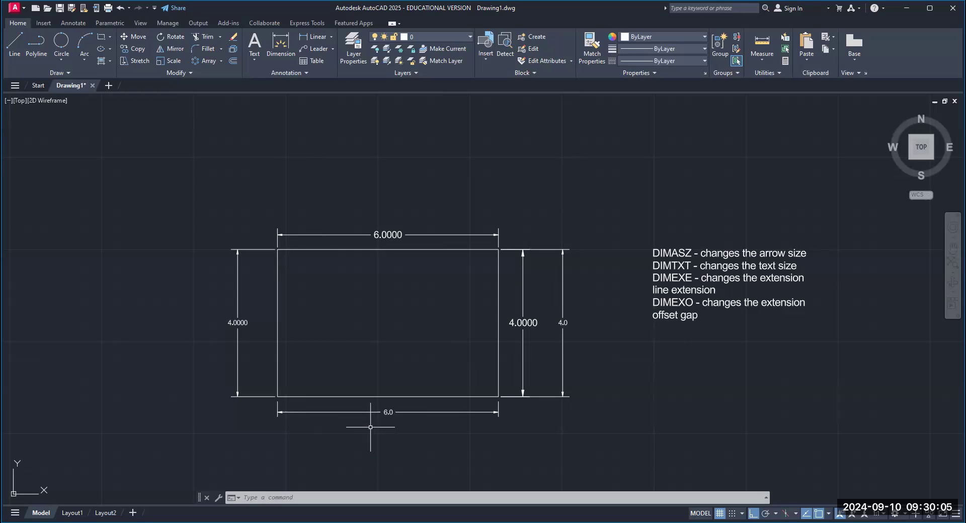
{"action": "mouse_move", "coordinate": [597, 356]}
{"action": "middle_mouse_down"}
{"action": "mouse_move", "coordinate": [513, 317]}
{"action": "mouse_move", "coordinate": [517, 309]}
{"action": "middle_mouse_up"}
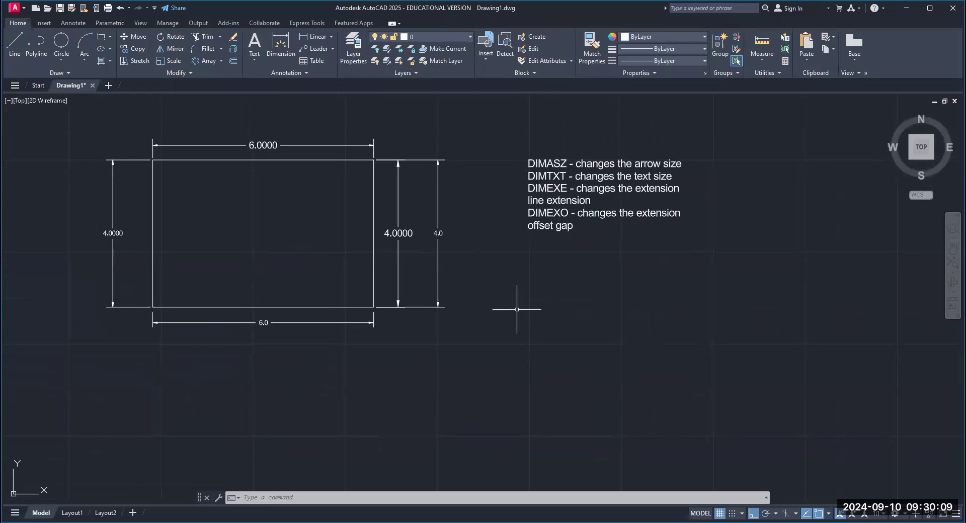
Review the line, arrow, text, fit, primary unit, alternate unit and tolerance settings of the current dimension style override, leaving without changes
{"action": "type", "text": "DDIM"}
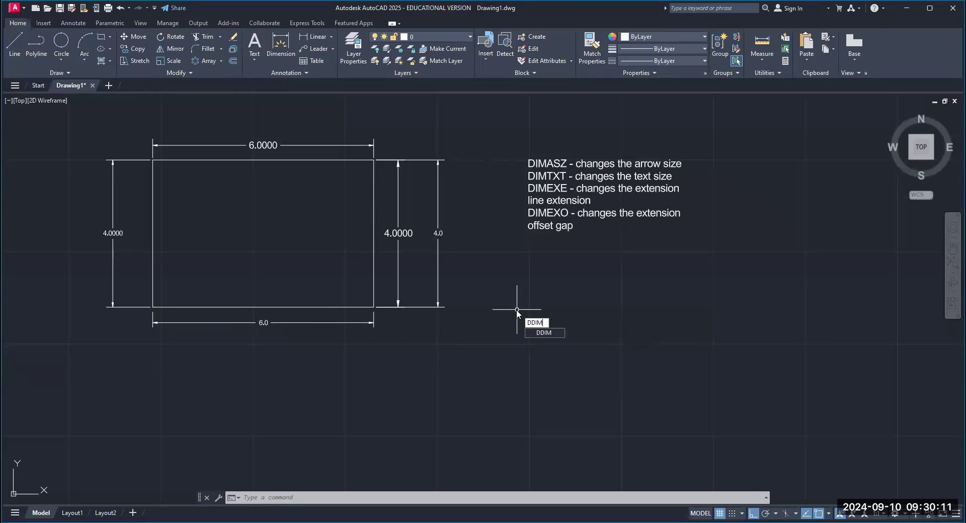
{"action": "key", "text": "Return"}
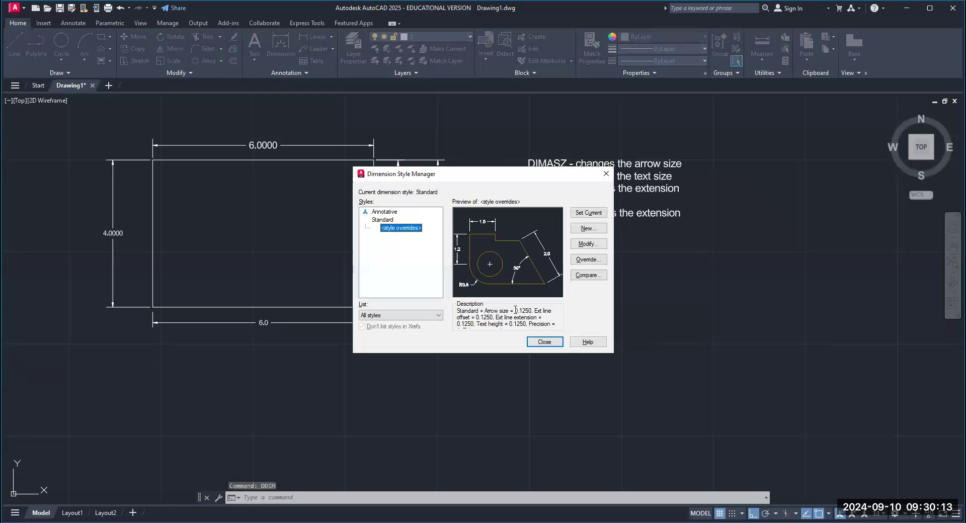
{"action": "left_click", "coordinate": [581, 247]}
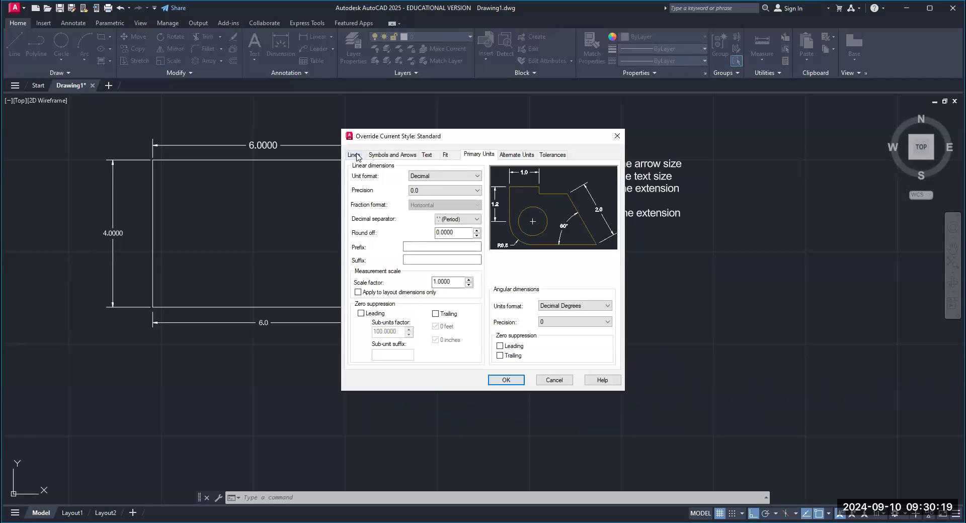
{"action": "left_click", "coordinate": [354, 155]}
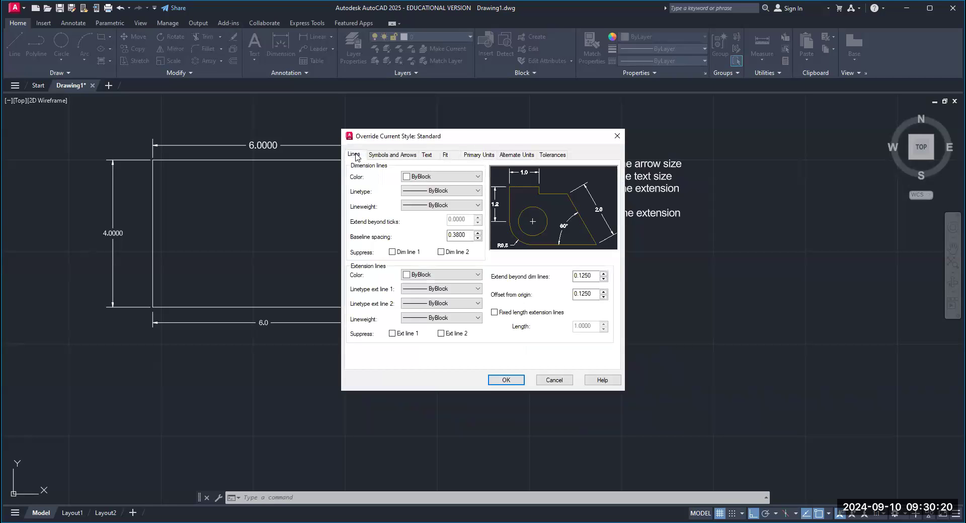
{"action": "left_click", "coordinate": [394, 156]}
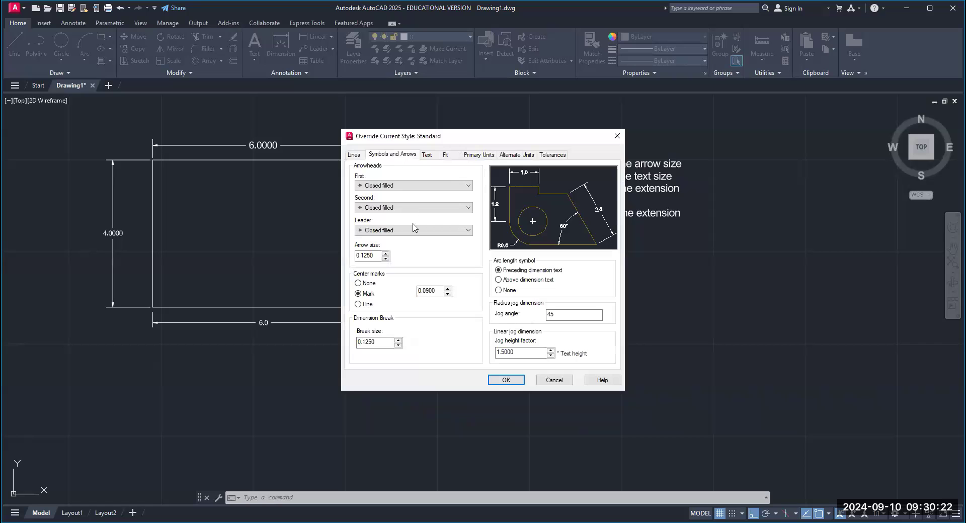
{"action": "left_click", "coordinate": [432, 156]}
{"action": "left_click", "coordinate": [447, 156]}
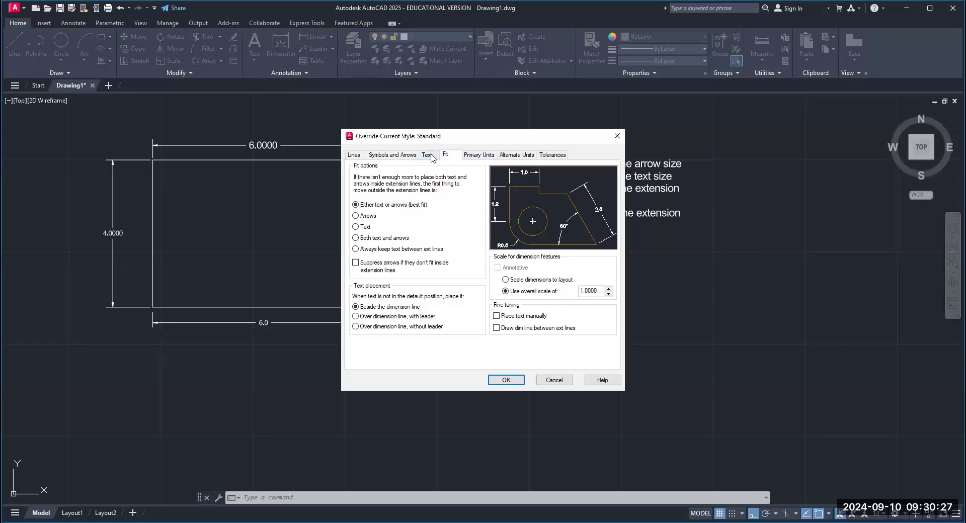
{"action": "left_click", "coordinate": [484, 157]}
{"action": "left_click", "coordinate": [506, 157]}
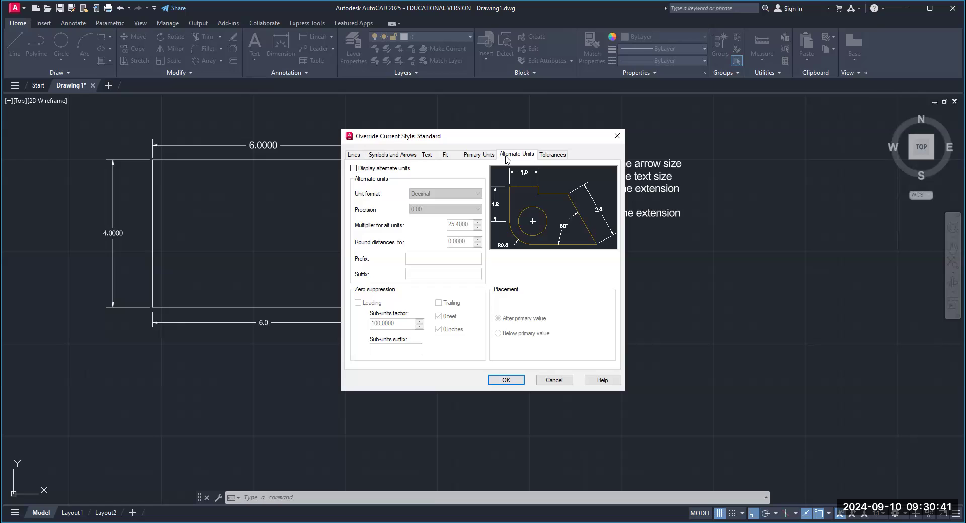
{"action": "left_click", "coordinate": [552, 157]}
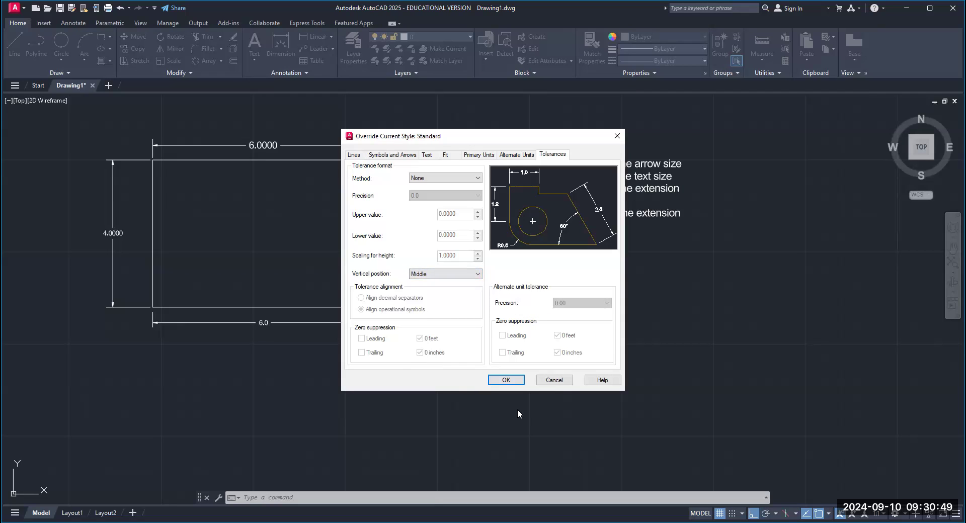
{"action": "left_click", "coordinate": [554, 381]}
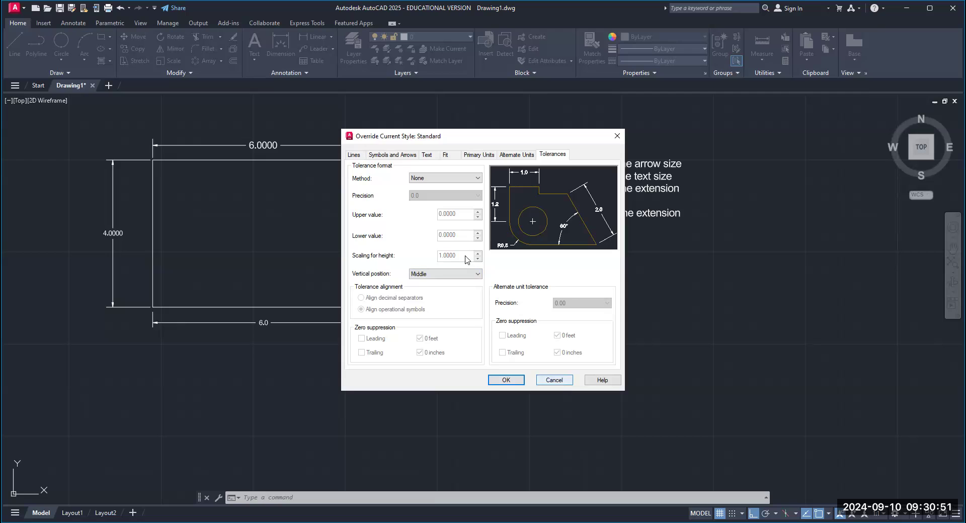
{"action": "left_click", "coordinate": [607, 174]}
Add an angular dimension between the rectangle's top and left edges, placing its arc inside the upper-left corner
{"action": "scroll", "coordinate": [611, 191], "scroll_direction": "down", "scroll_amount": 2}
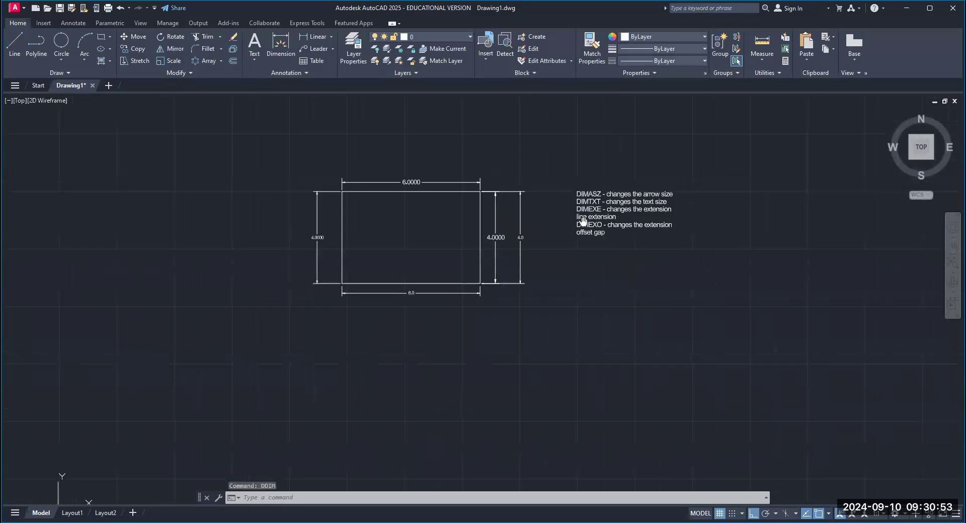
{"action": "scroll", "coordinate": [525, 219], "scroll_direction": "up", "scroll_amount": 2}
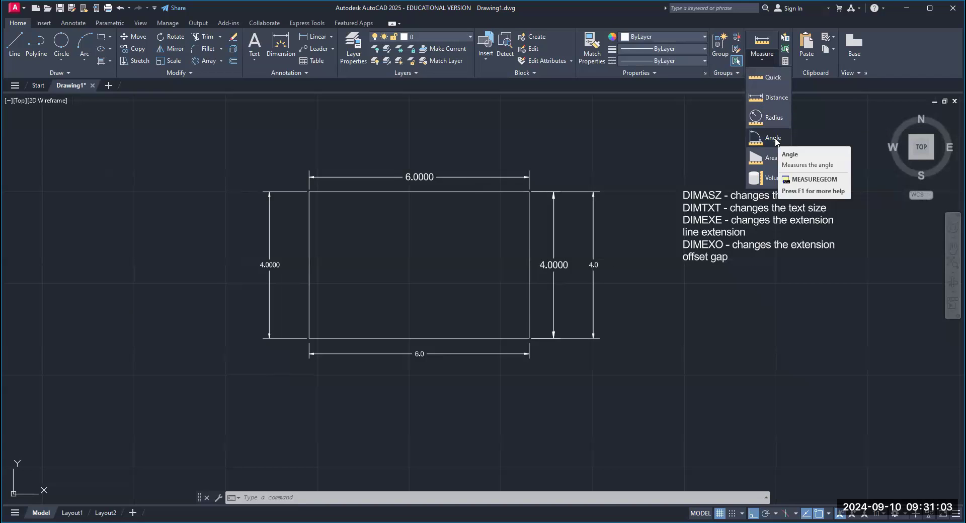
{"action": "middle_click_drag", "start_coordinate": [704, 302], "coordinate": [624, 320]}
{"action": "middle_click_drag", "start_coordinate": [338, 248], "coordinate": [276, 244]}
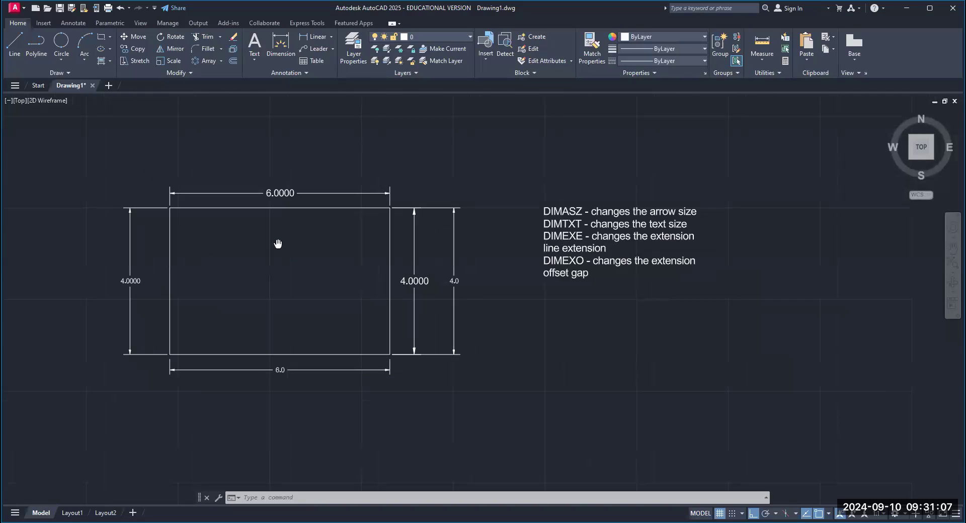
{"action": "left_click", "coordinate": [331, 36]}
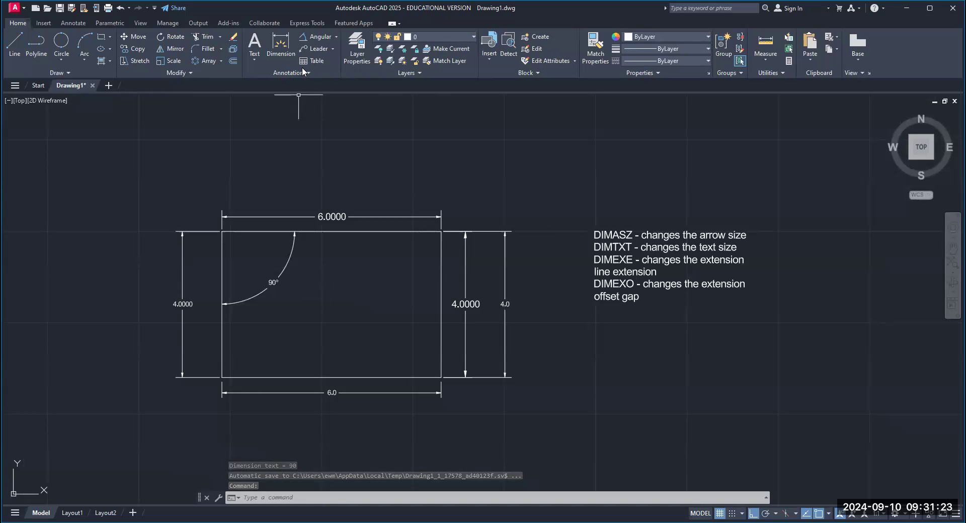
Draw a two-point circle about 1.4 in diameter inside the right half of the rectangle
{"action": "left_click", "coordinate": [336, 37]}
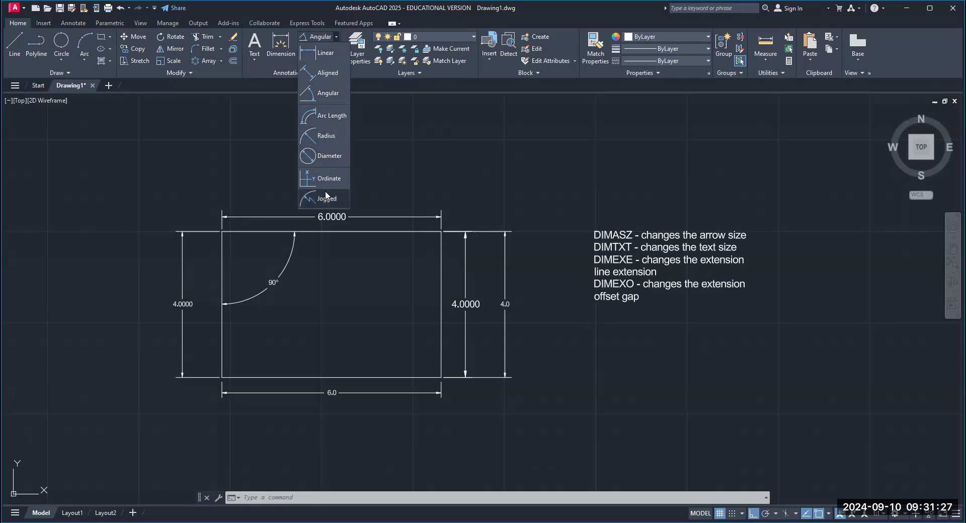
{"action": "scroll", "coordinate": [317, 251], "scroll_direction": "down", "scroll_amount": 2}
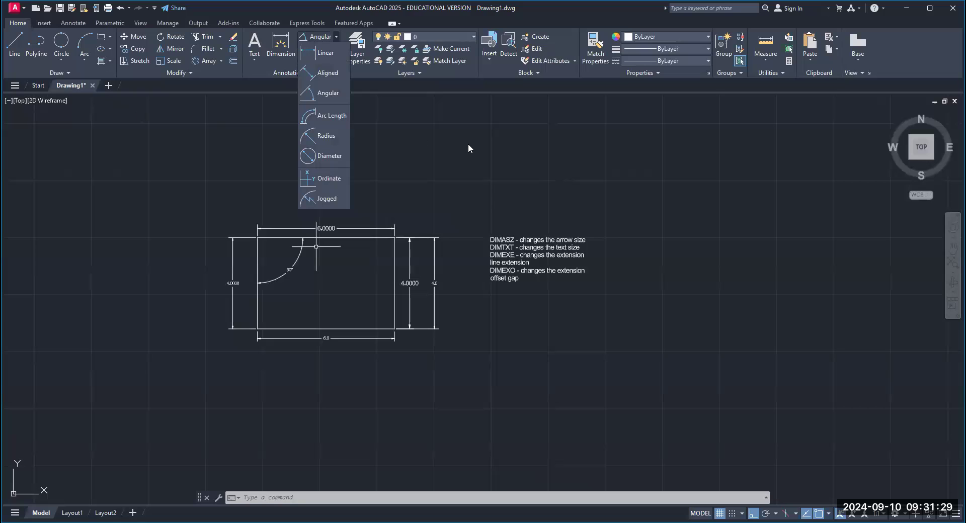
{"action": "left_click", "coordinate": [65, 45]}
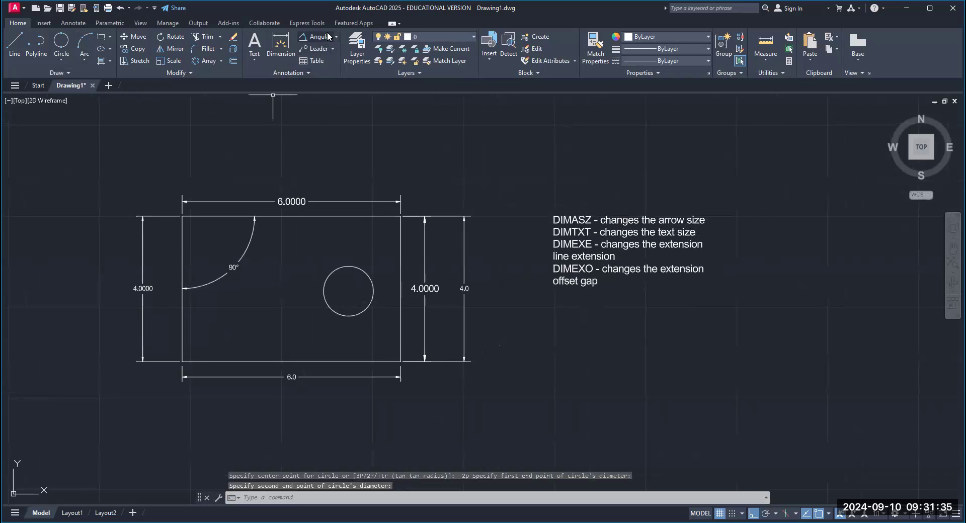
Add a diameter dimension to the circle, placing its text above and to the right of it inside the rectangle
{"action": "left_click", "coordinate": [336, 37]}
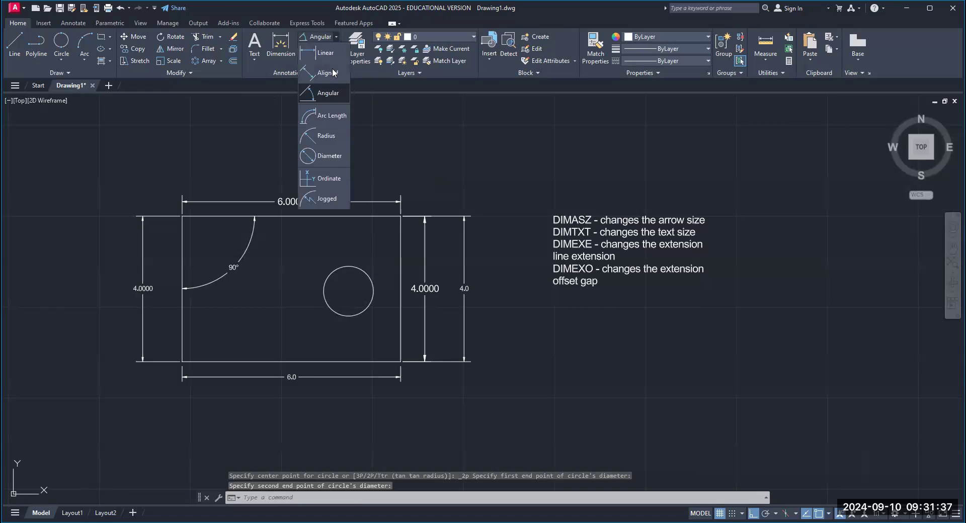
{"action": "left_click", "coordinate": [326, 159]}
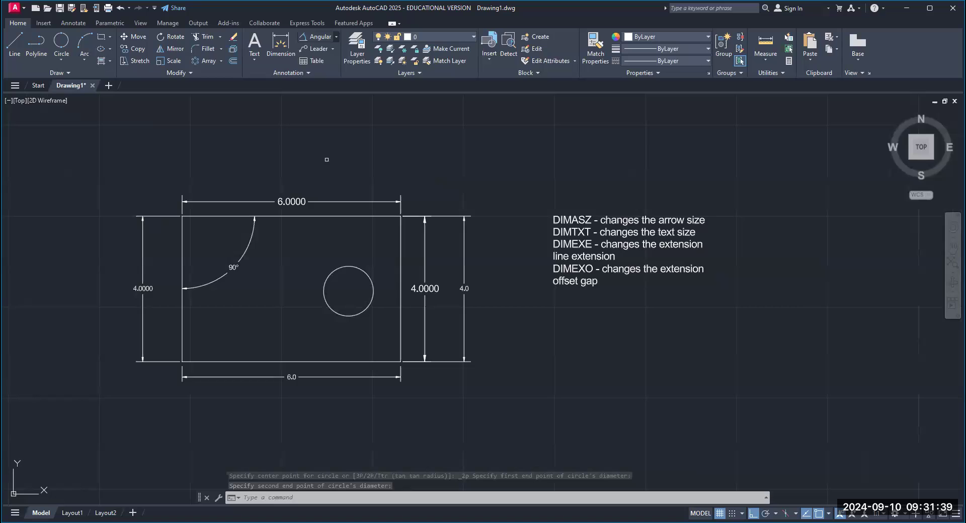
{"action": "left_click", "coordinate": [365, 273]}
{"action": "scroll", "coordinate": [374, 249], "scroll_direction": "up", "scroll_amount": 4}
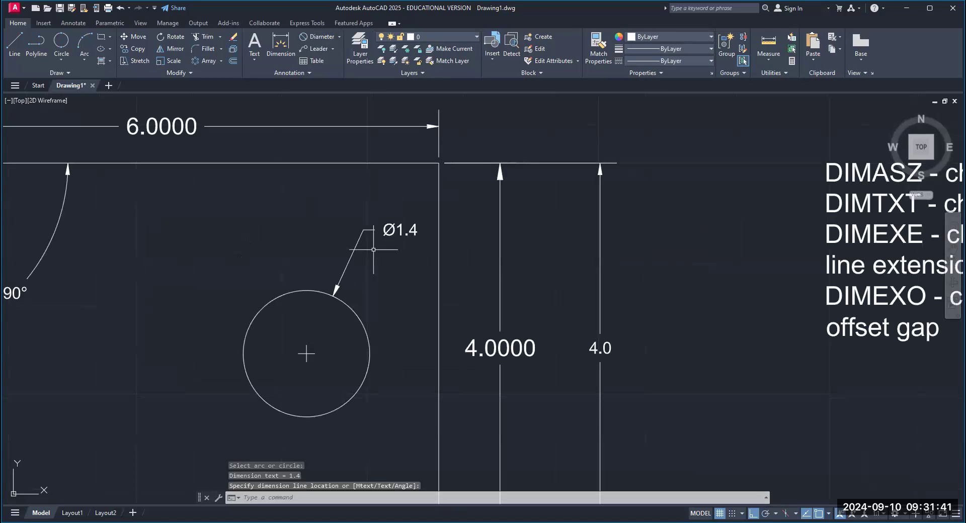
{"action": "scroll", "coordinate": [378, 254], "scroll_direction": "down", "scroll_amount": 4}
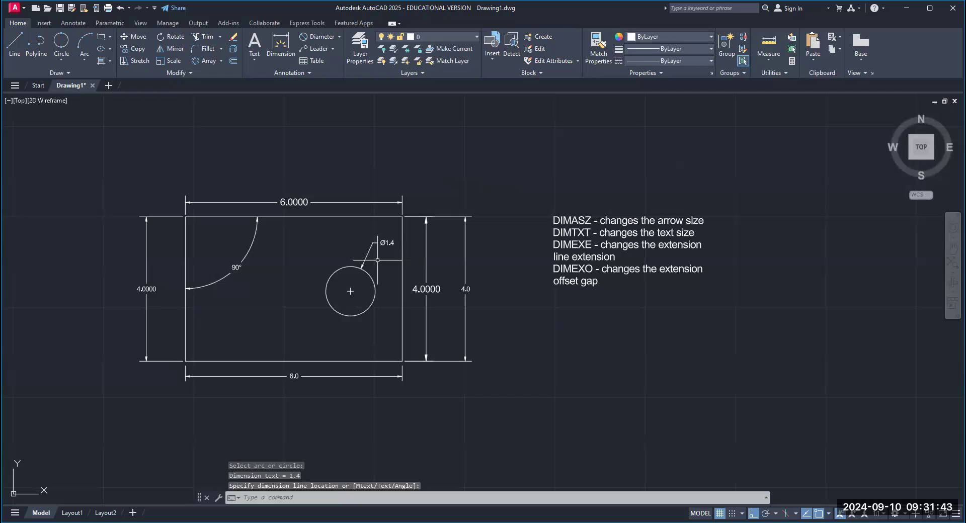
{"action": "scroll", "coordinate": [365, 265], "scroll_direction": "up", "scroll_amount": 2}
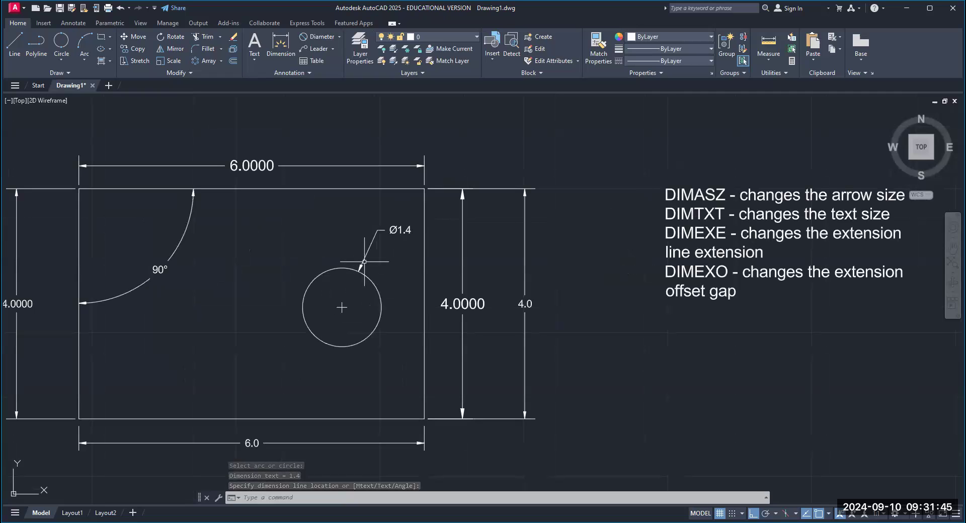
{"action": "left_click", "coordinate": [376, 232]}
{"action": "left_click", "coordinate": [400, 230]}
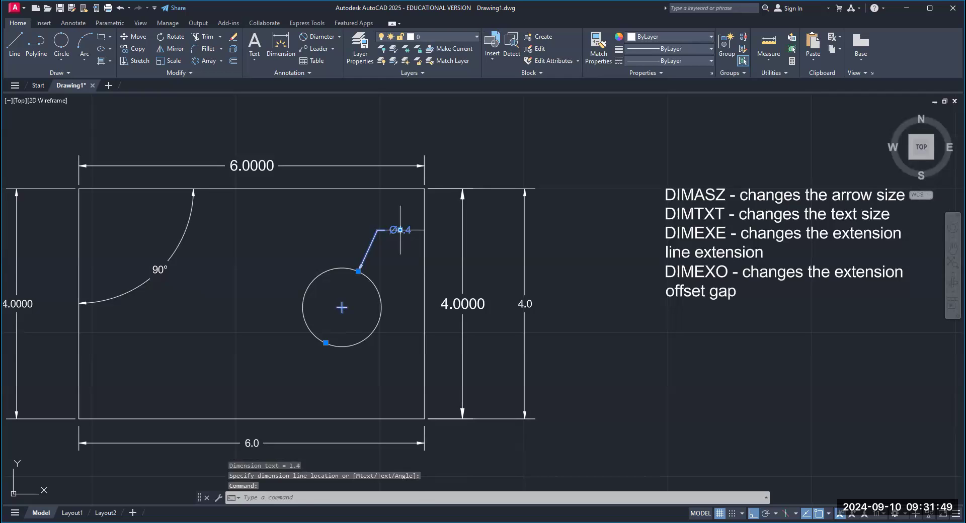
{"action": "left_click", "coordinate": [400, 230]}
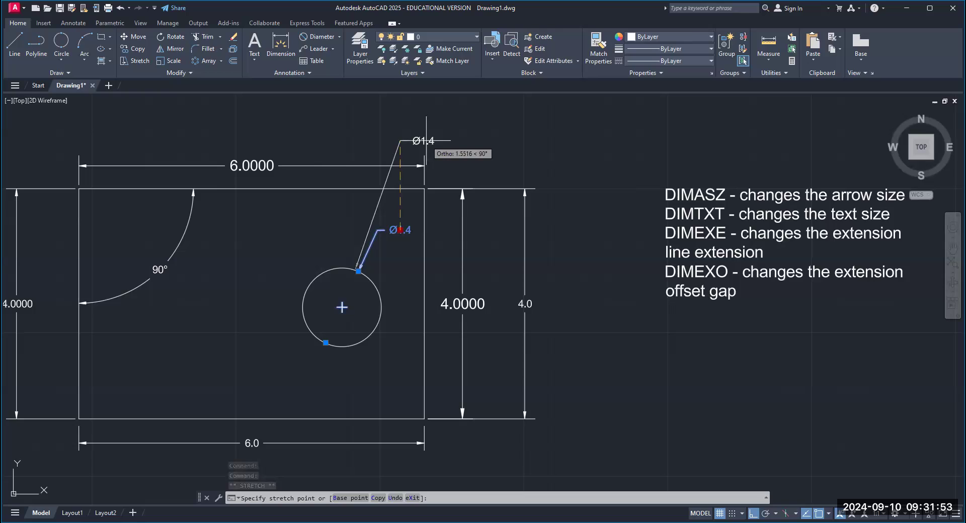
{"action": "key", "text": "Escape"}
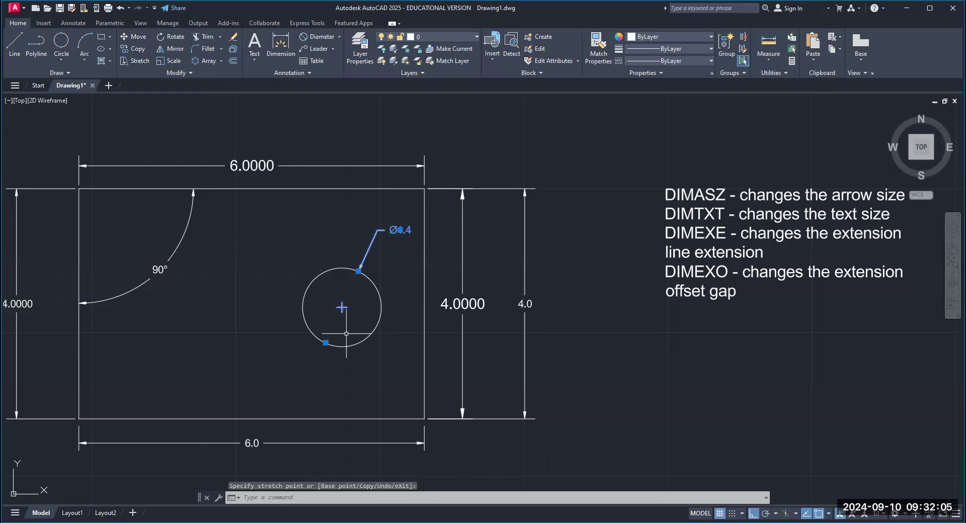
Add a radius dimension to the circle, placing its text below and to the left of it inside the rectangle
{"action": "left_click", "coordinate": [340, 37]}
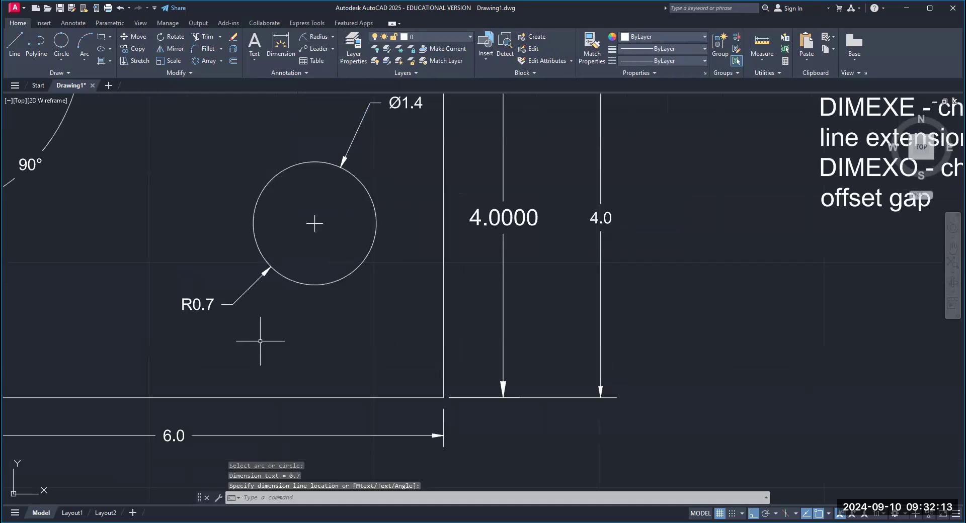
{"action": "scroll", "coordinate": [263, 340], "scroll_direction": "down", "scroll_amount": 2}
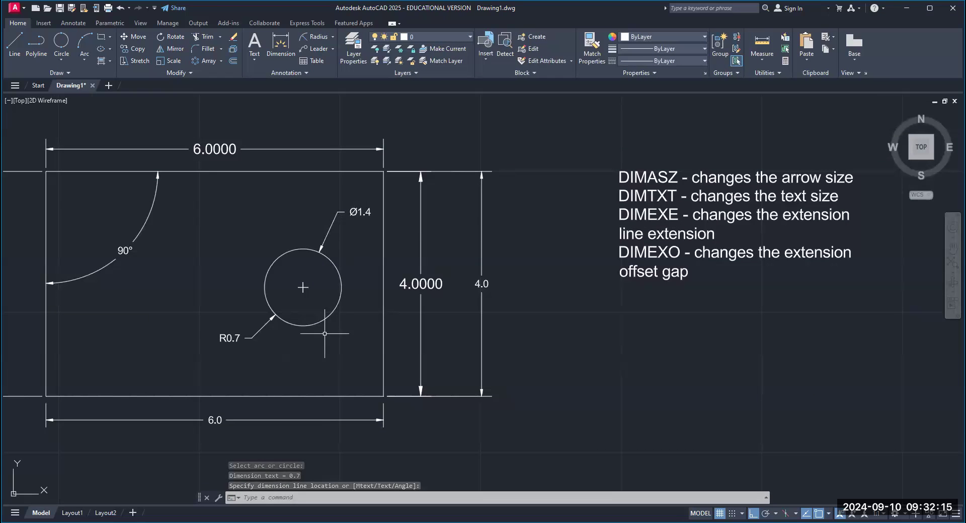
{"action": "scroll", "coordinate": [207, 344], "scroll_direction": "up", "scroll_amount": 2}
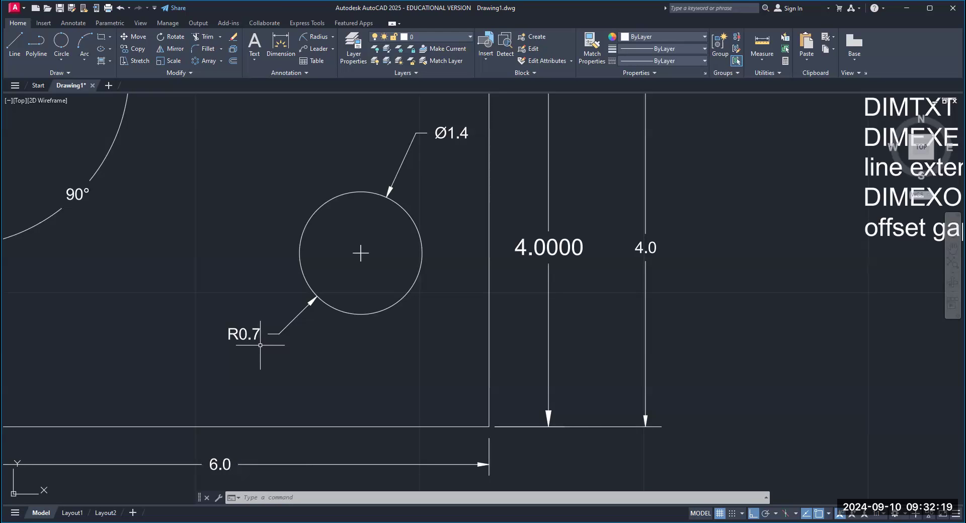
{"action": "scroll", "coordinate": [261, 346], "scroll_direction": "down", "scroll_amount": 6}
{"action": "middle_click_drag", "start_coordinate": [262, 345], "coordinate": [461, 255]}
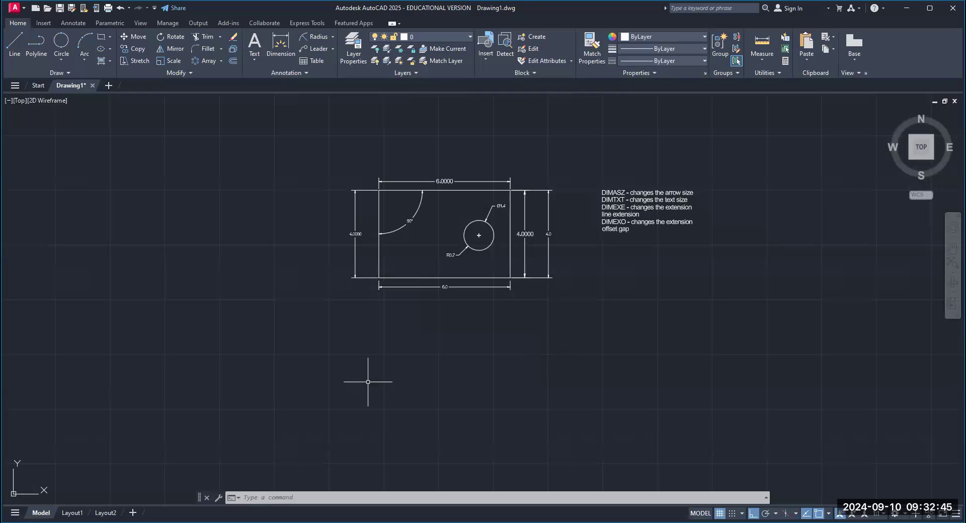
{"action": "scroll", "coordinate": [382, 347], "scroll_direction": "up", "scroll_amount": 4}
{"action": "middle_click_drag", "start_coordinate": [394, 312], "coordinate": [305, 415]}
{"action": "middle_click_drag", "start_coordinate": [335, 263], "coordinate": [311, 316]}
{"action": "scroll", "coordinate": [385, 330], "scroll_direction": "down", "scroll_amount": 2}
{"action": "middle_click_drag", "start_coordinate": [373, 318], "coordinate": [352, 288]}
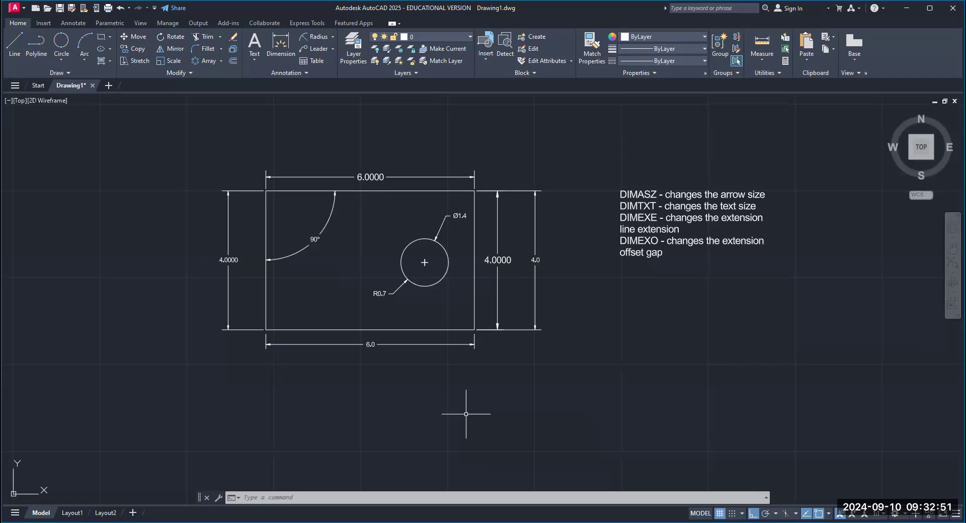
Set the circle's color to red with the CHANGE command's Properties option
{"action": "type", "text": "change"}
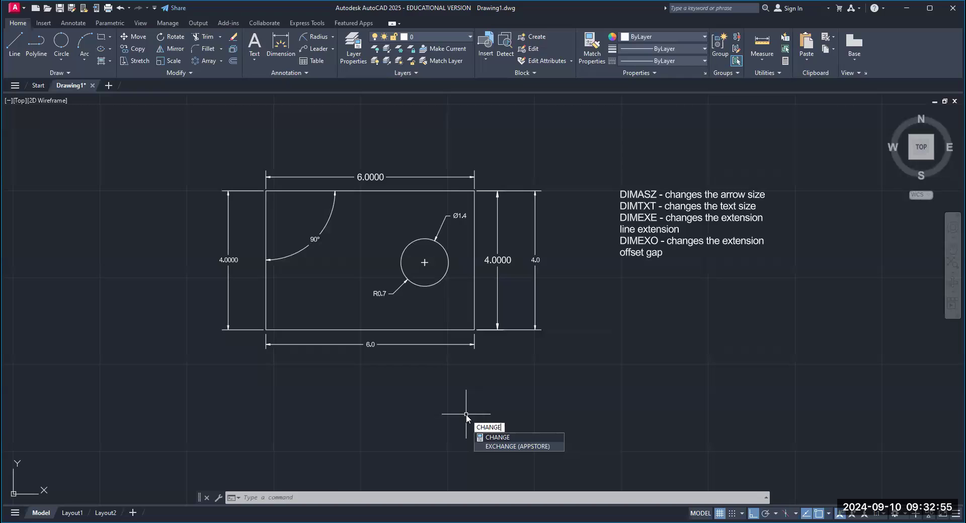
{"action": "key", "text": "Return"}
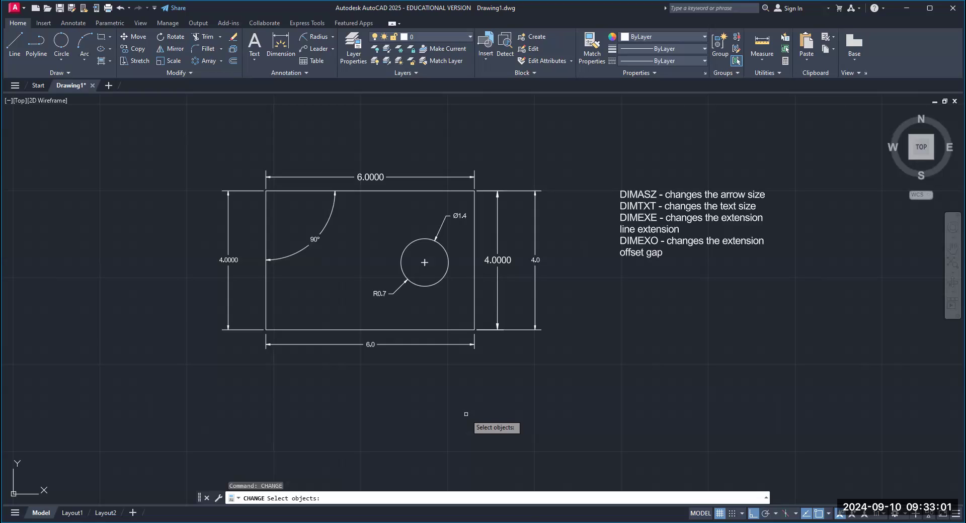
{"action": "left_click", "coordinate": [441, 279]}
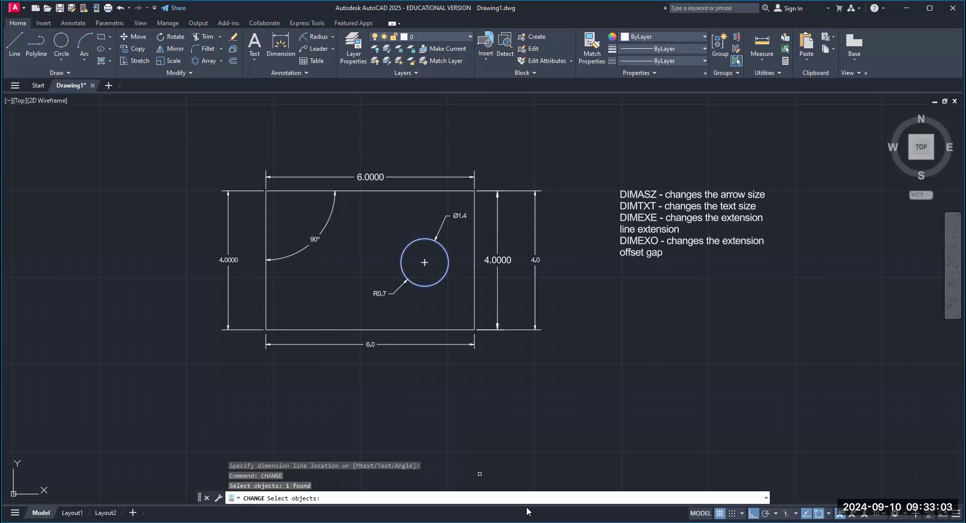
{"action": "key", "text": "Return"}
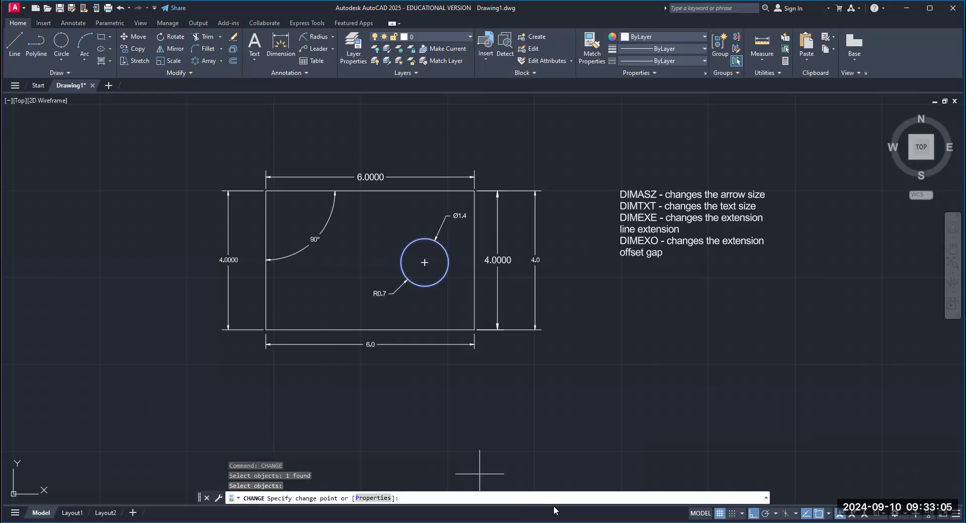
{"action": "left_click", "coordinate": [360, 500]}
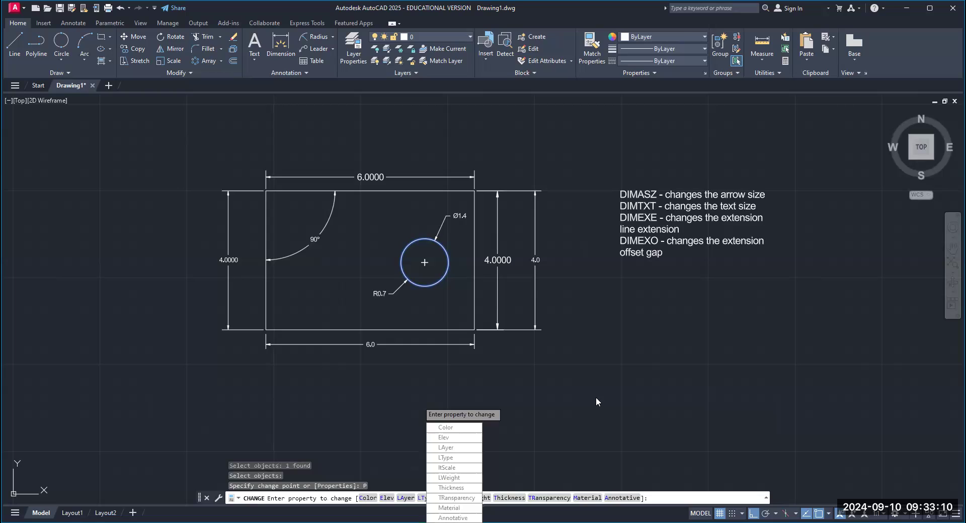
{"action": "left_click", "coordinate": [450, 428]}
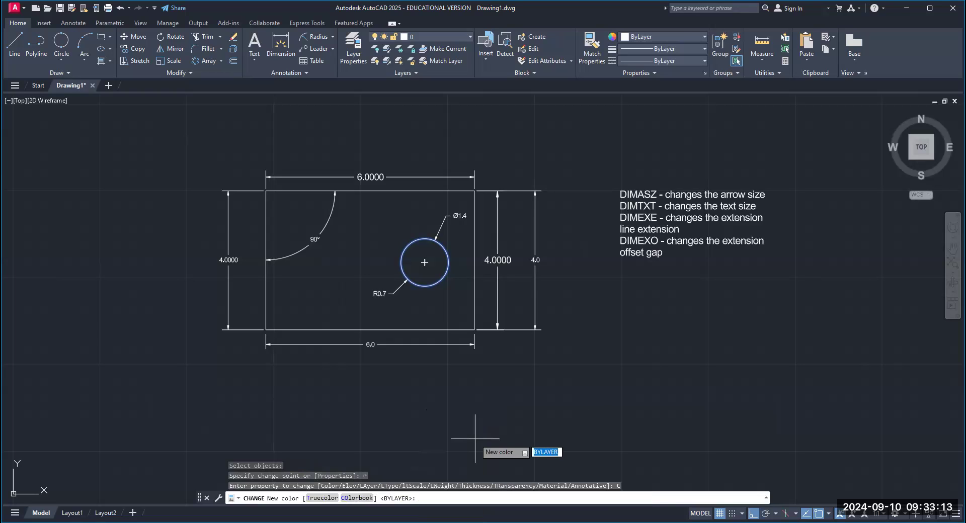
{"action": "type", "text": "red"}
{"action": "key", "text": "Return"}
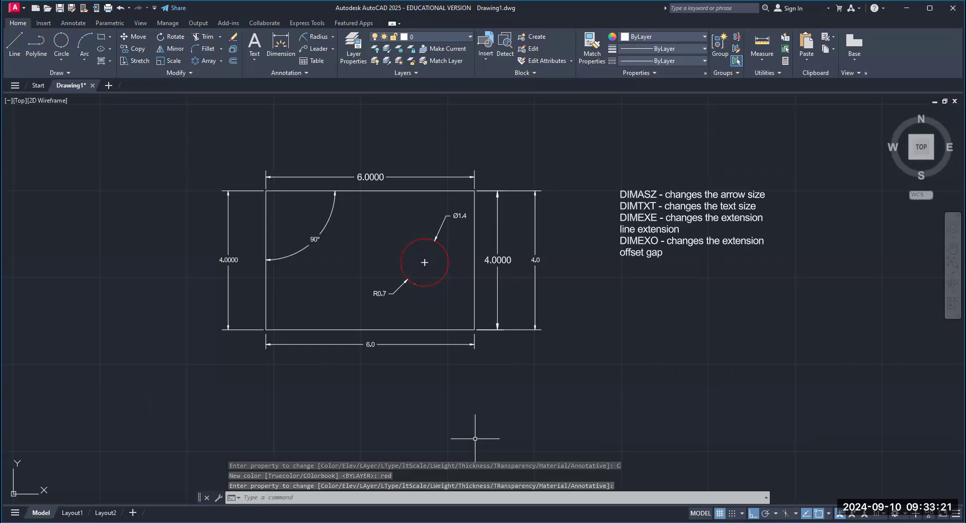
Set the rectangle's color to blue with the CHANGE command's Properties option
{"action": "type", "text": "CHANGE"}
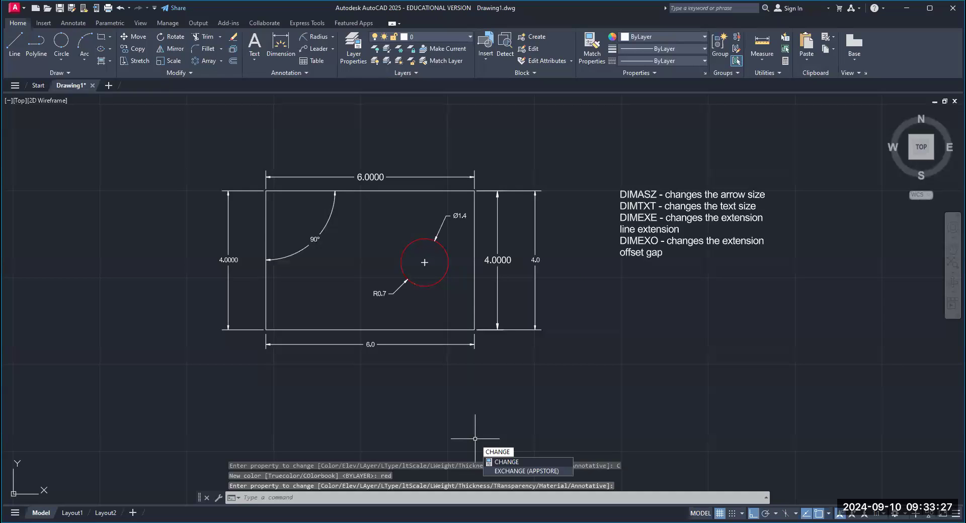
{"action": "key", "text": "Return"}
{"action": "scroll", "coordinate": [509, 340], "scroll_direction": "up", "scroll_amount": 2}
{"action": "left_click", "coordinate": [454, 312]}
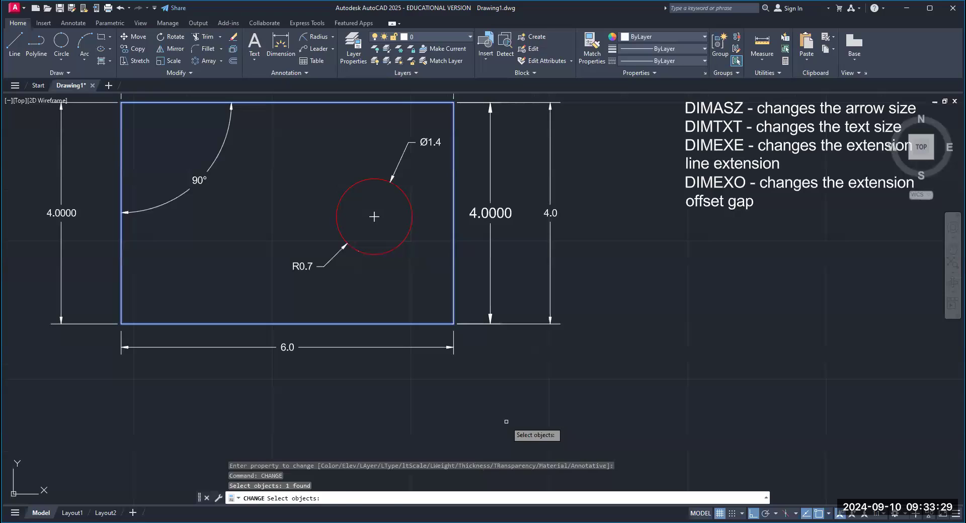
{"action": "key", "text": "Return"}
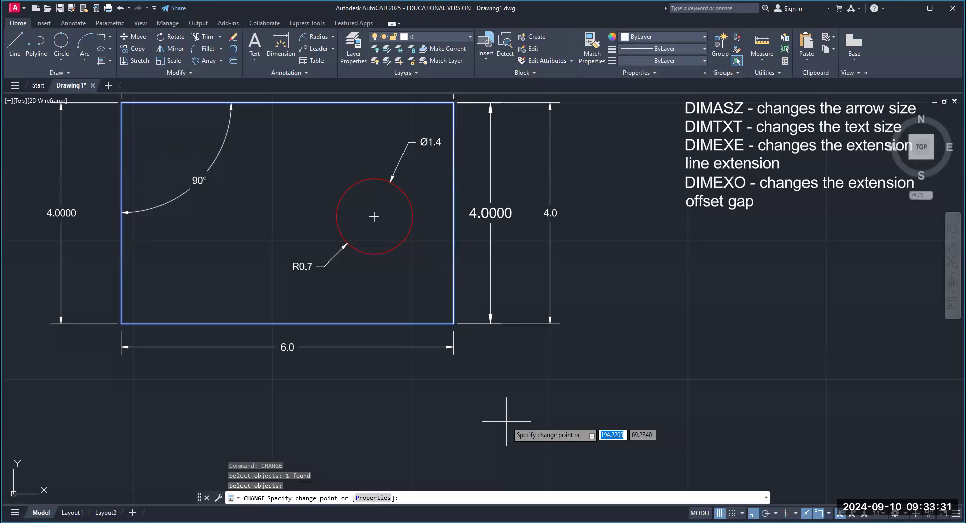
{"action": "type", "text": "p"}
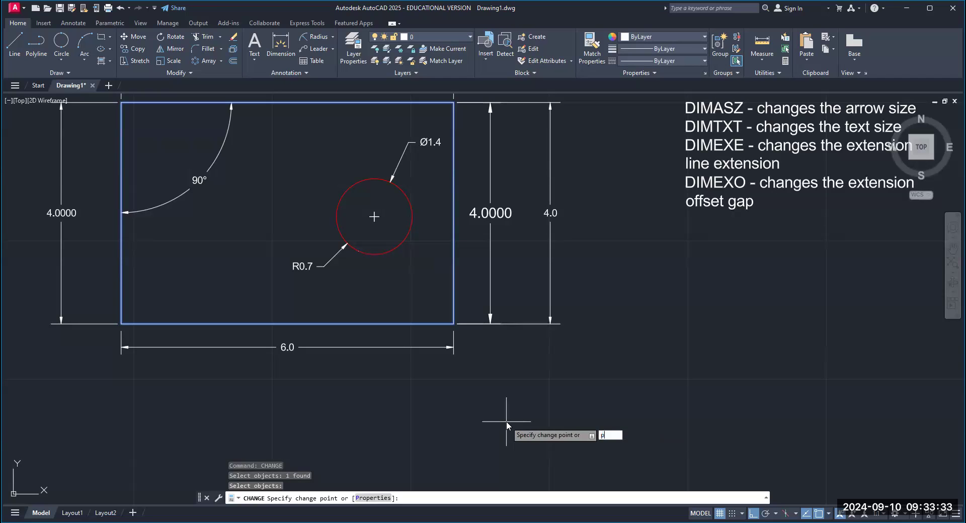
{"action": "key", "text": "Return"}
{"action": "type", "text": "c"}
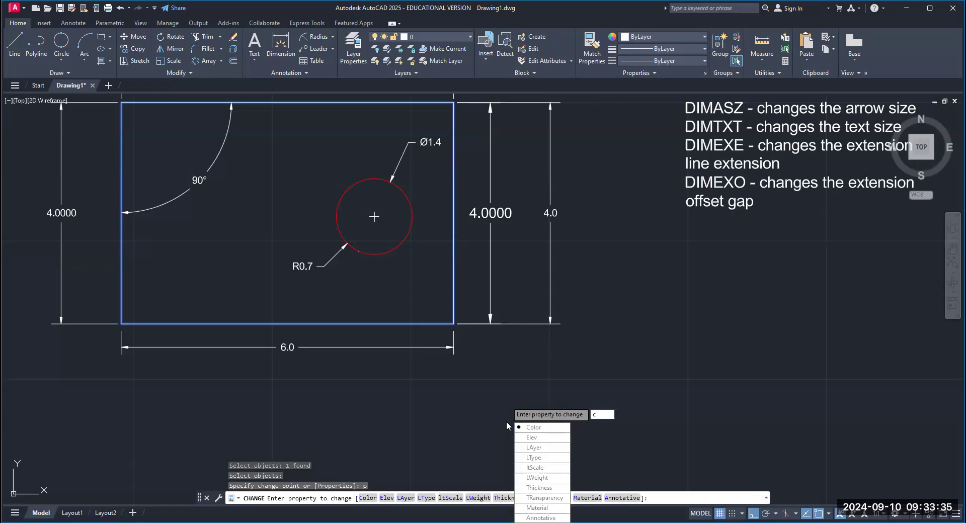
{"action": "key", "text": "Return"}
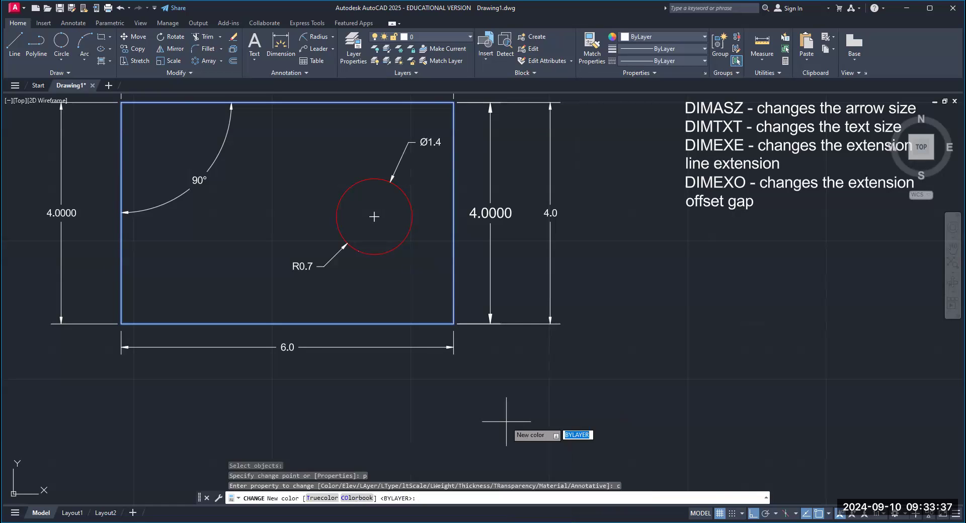
{"action": "type", "text": "blue"}
{"action": "key", "text": "Return"}
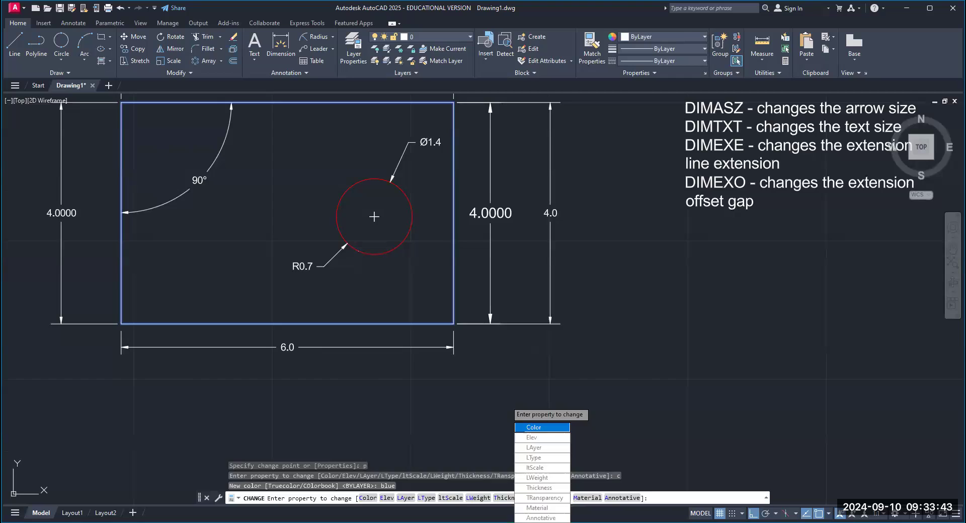
{"action": "key", "text": "Return"}
{"action": "scroll", "coordinate": [469, 372], "scroll_direction": "down", "scroll_amount": 2}
{"action": "middle_click_drag", "start_coordinate": [468, 375], "coordinate": [470, 337]}
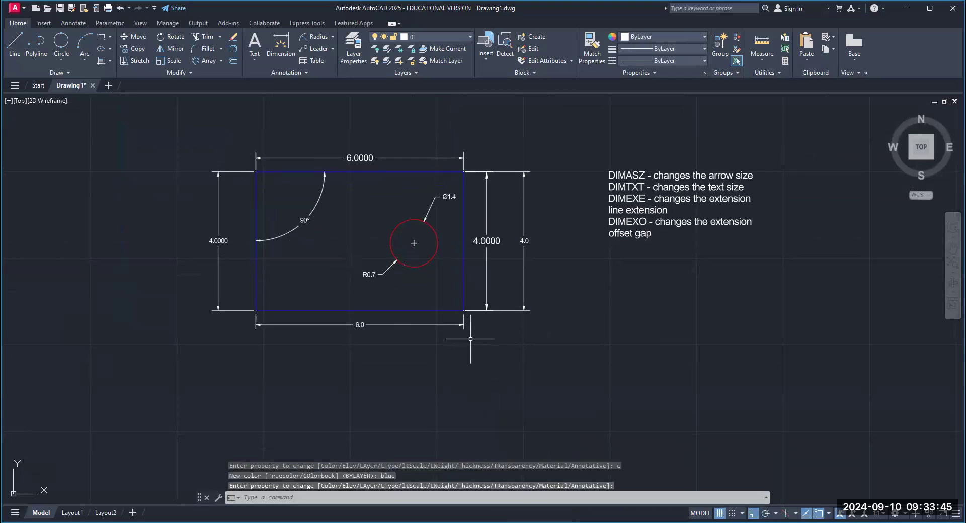
{"action": "scroll", "coordinate": [456, 339], "scroll_direction": "up", "scroll_amount": 2}
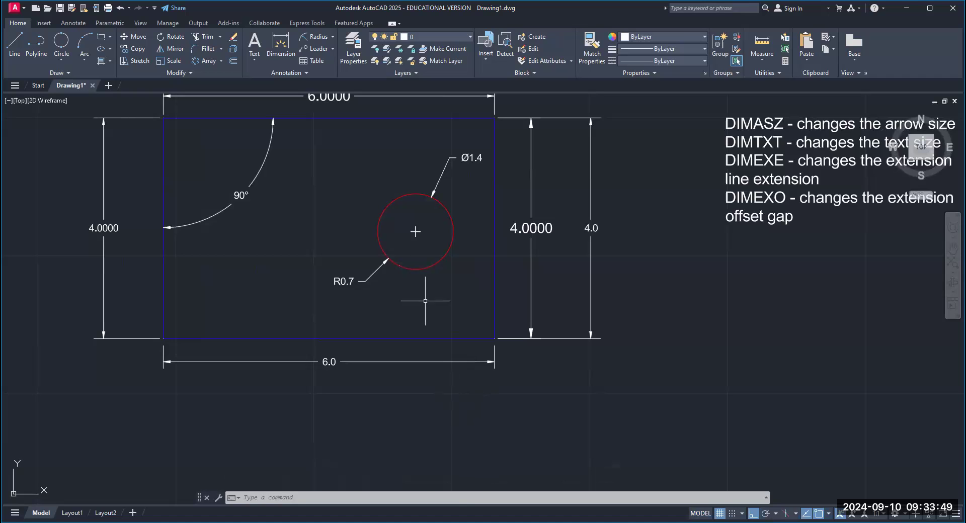
{"action": "scroll", "coordinate": [442, 303], "scroll_direction": "down", "scroll_amount": 2}
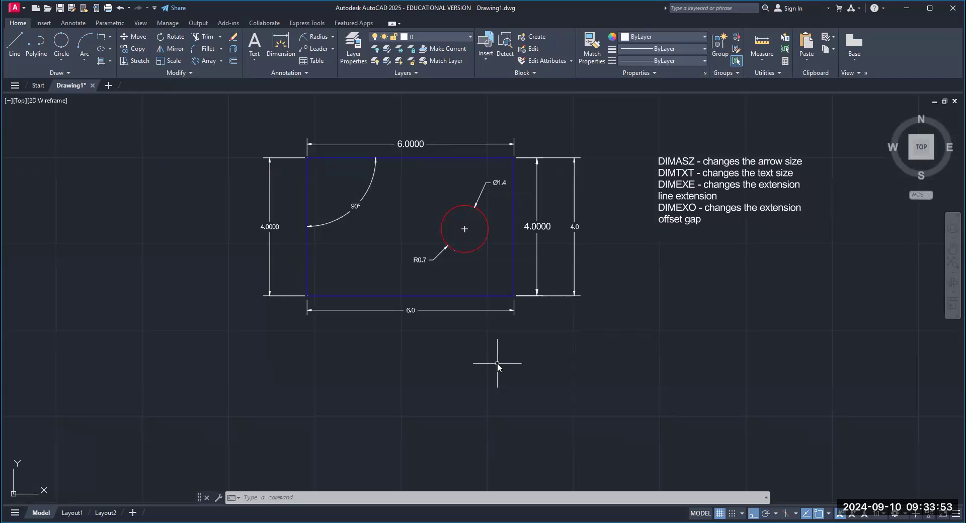
{"action": "type", "text": "CHANGE"}
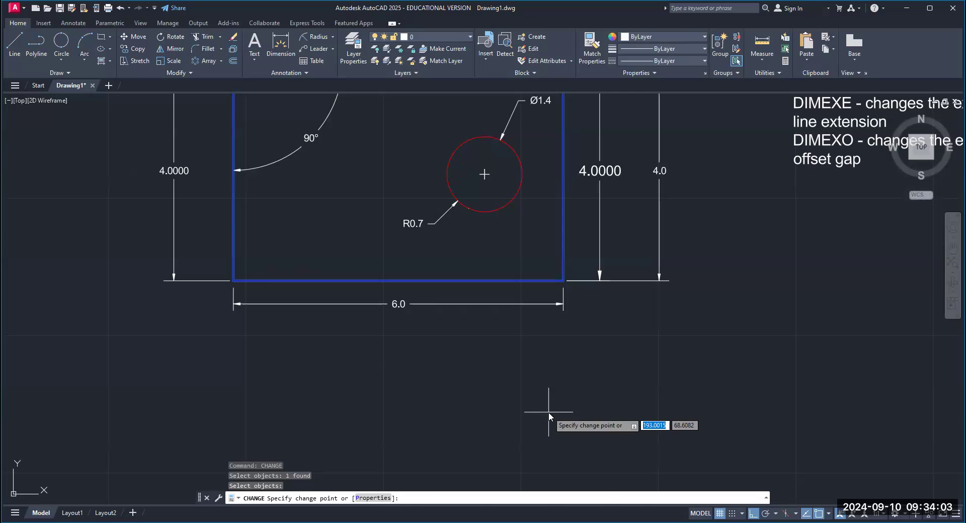
{"action": "type", "text": "p"}
{"action": "key", "text": "Return"}
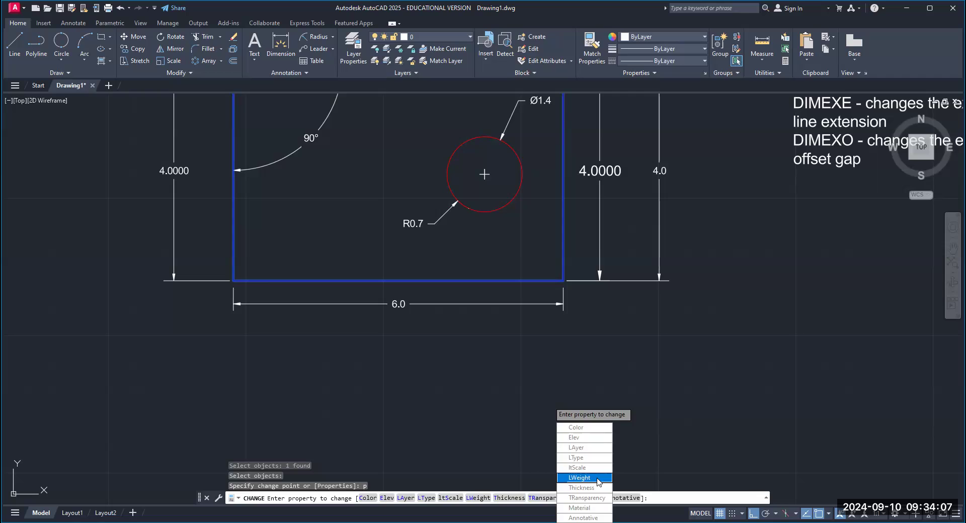
{"action": "key", "text": "Return"}
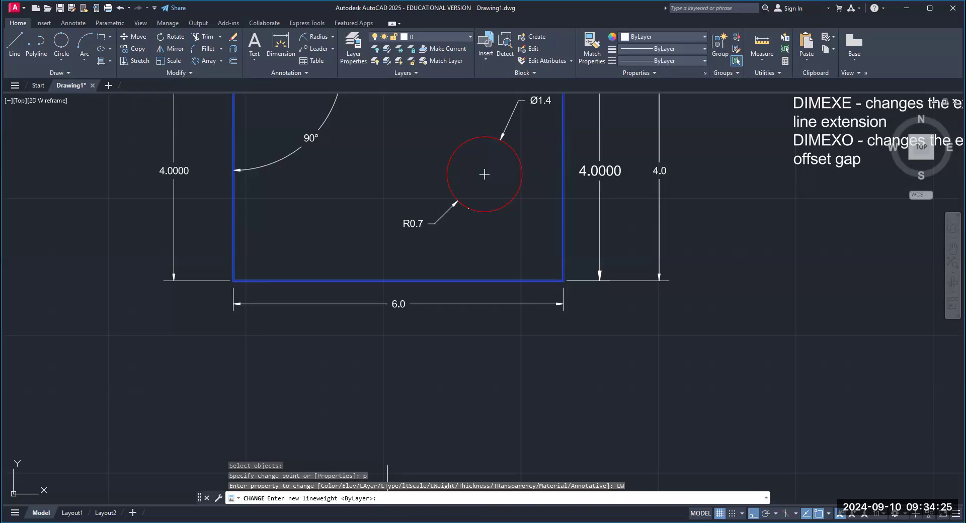
{"action": "key", "text": "Escape"}
{"action": "key", "text": "Escape"}
{"action": "key", "text": "Escape"}
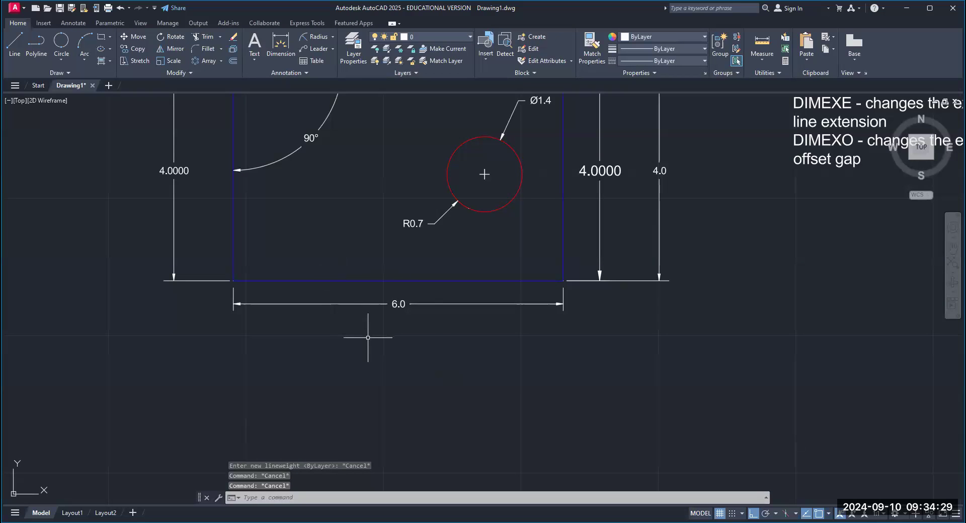
List the rectangle's object data with the LIST command to examine its properties
{"action": "type", "text": "LISt"}
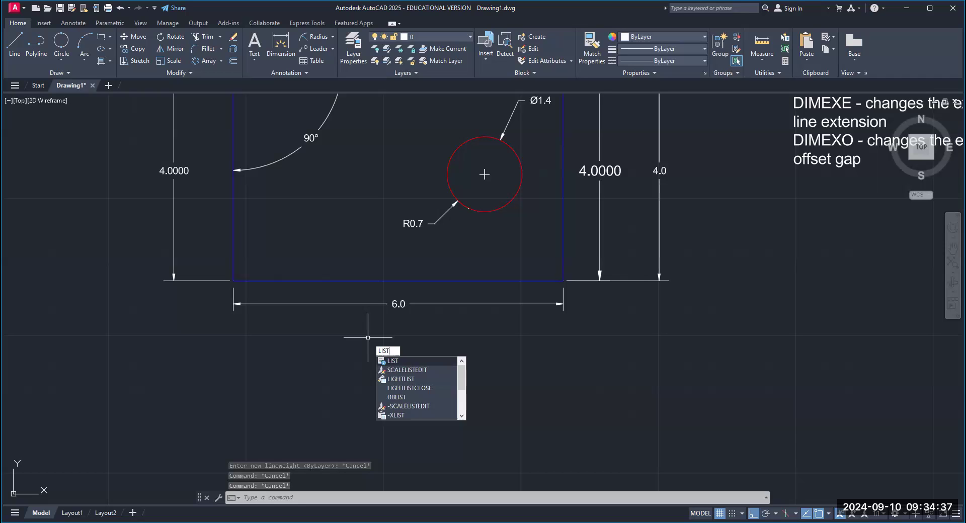
{"action": "key", "text": "Return"}
{"action": "left_click", "coordinate": [289, 283]}
{"action": "key", "text": "Return"}
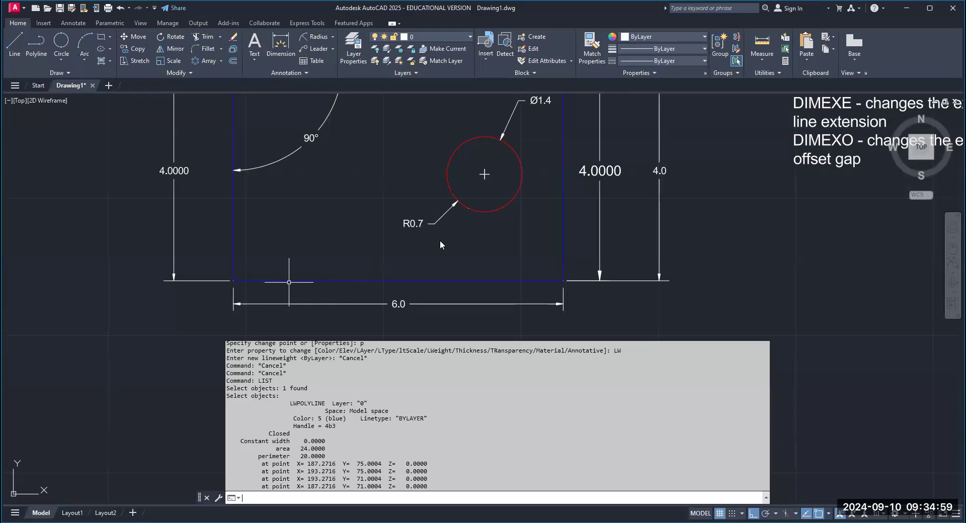
{"action": "key", "text": "Escape"}
{"action": "key", "text": "Escape"}
{"action": "middle_click_drag", "start_coordinate": [557, 347], "coordinate": [517, 360]}
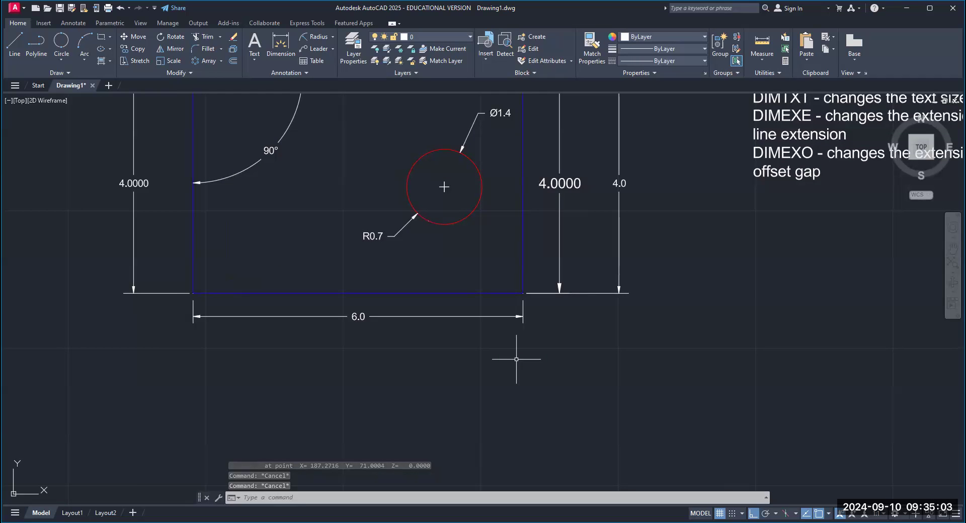
{"action": "type", "text": "d"}
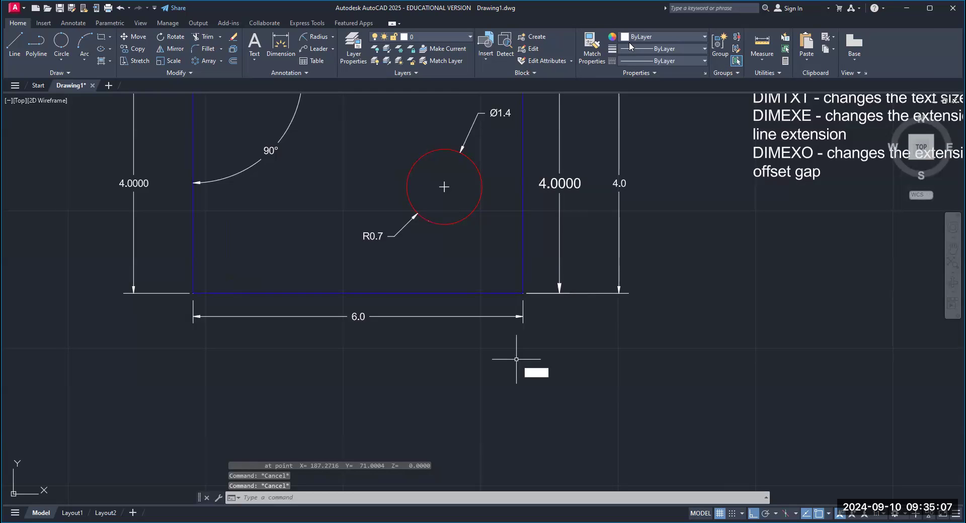
Set the rectangle's linetype to dashed with the CHANGE command's Properties option
{"action": "middle_click_drag", "start_coordinate": [579, 211], "coordinate": [557, 275]}
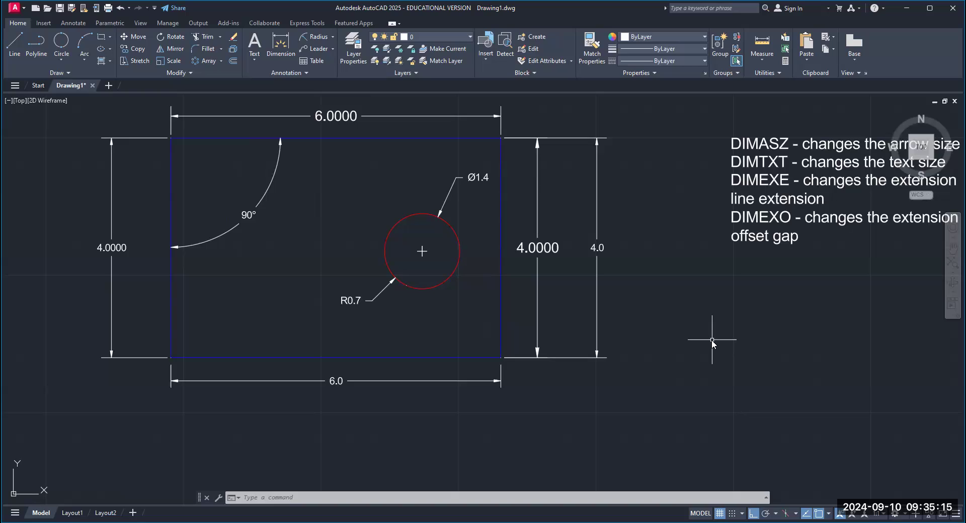
{"action": "type", "text": "change"}
{"action": "key", "text": "Return"}
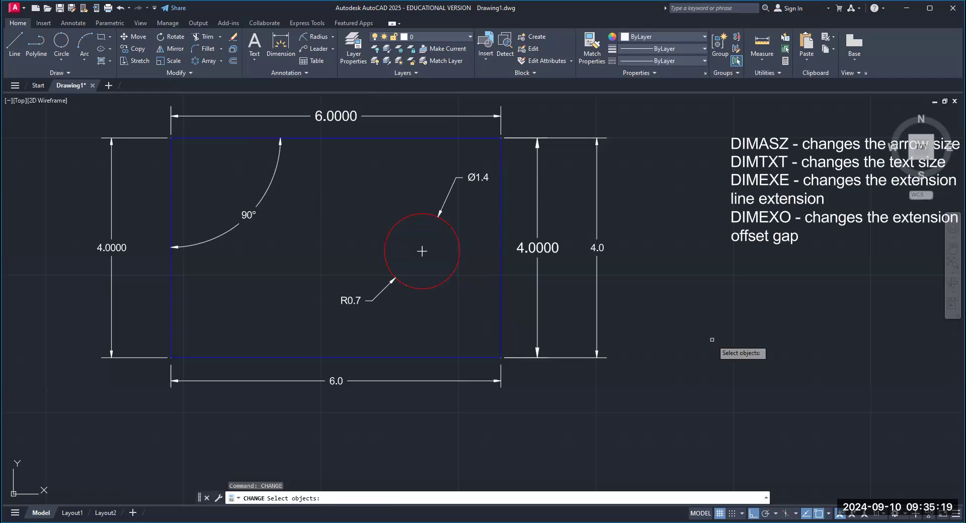
{"action": "left_click", "coordinate": [501, 297]}
{"action": "key", "text": "Return"}
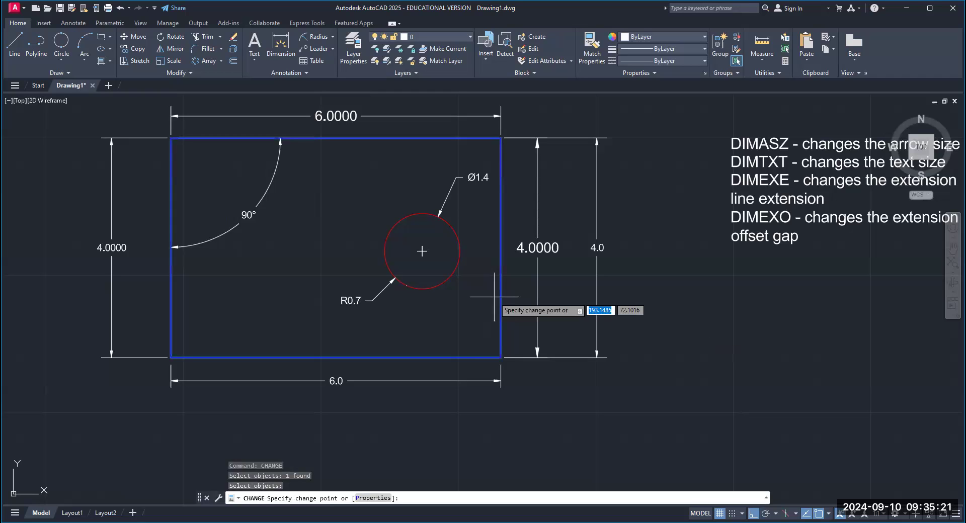
{"action": "type", "text": "p"}
{"action": "key", "text": "Return"}
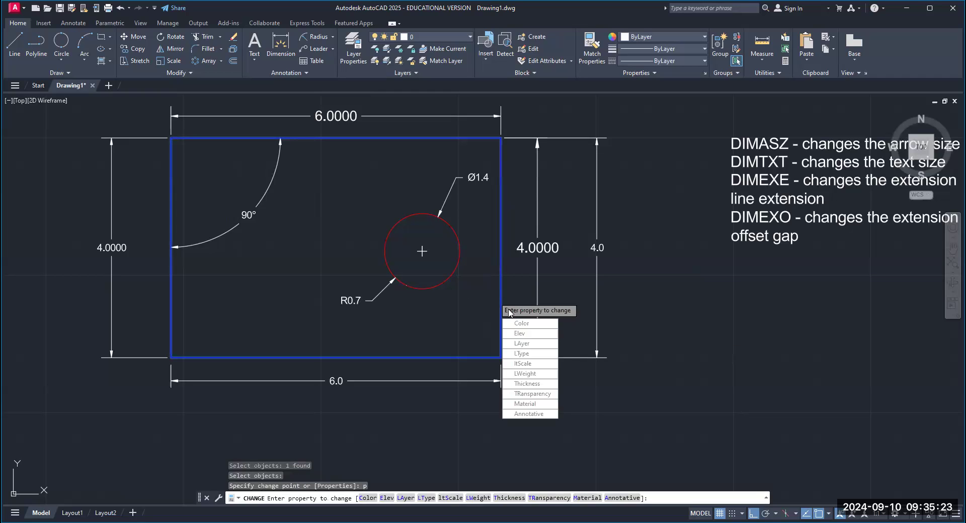
{"action": "left_click", "coordinate": [523, 354]}
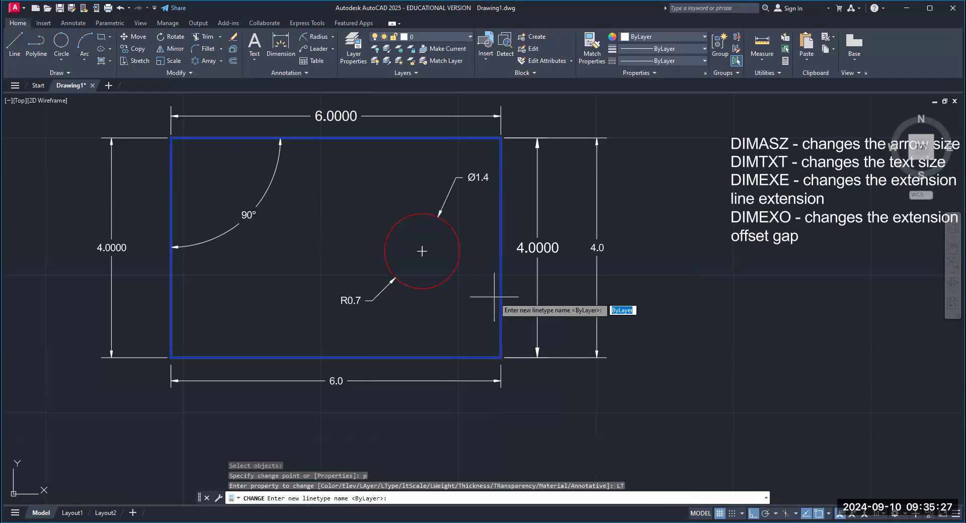
{"action": "type", "text": "hidden"}
{"action": "key", "text": "BackSpace"}
{"action": "key", "text": "BackSpace"}
{"action": "key", "text": "BackSpace"}
{"action": "key", "text": "BackSpace"}
{"action": "type", "text": "dashed"}
{"action": "key", "text": "Return"}
{"action": "key", "text": "Return"}
{"action": "scroll", "coordinate": [364, 262], "scroll_direction": "up", "scroll_amount": 2}
{"action": "middle_click_drag", "start_coordinate": [381, 271], "coordinate": [439, 301]}
{"action": "scroll", "coordinate": [457, 287], "scroll_direction": "down", "scroll_amount": 2}
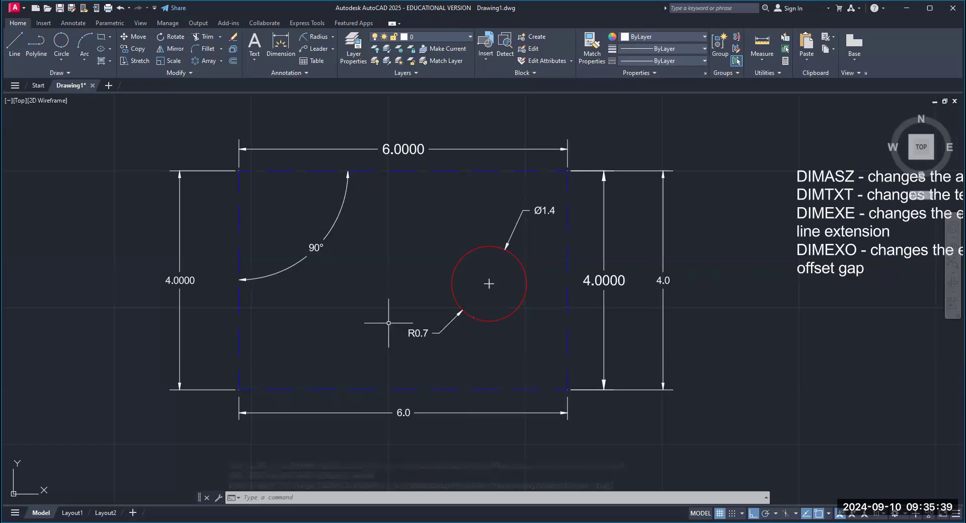
Undo the recent view changes and the rectangle's linetype change
{"action": "type", "text": "U"}
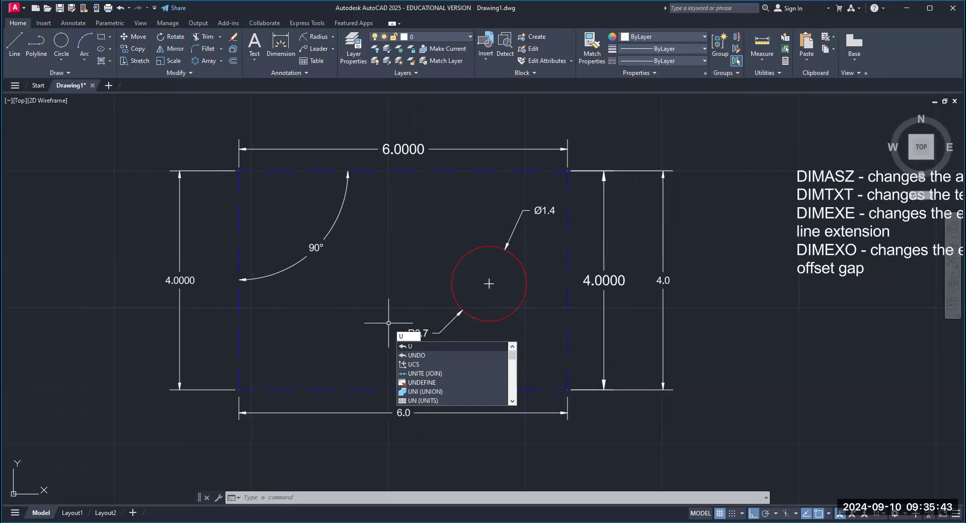
{"action": "key", "text": "Return"}
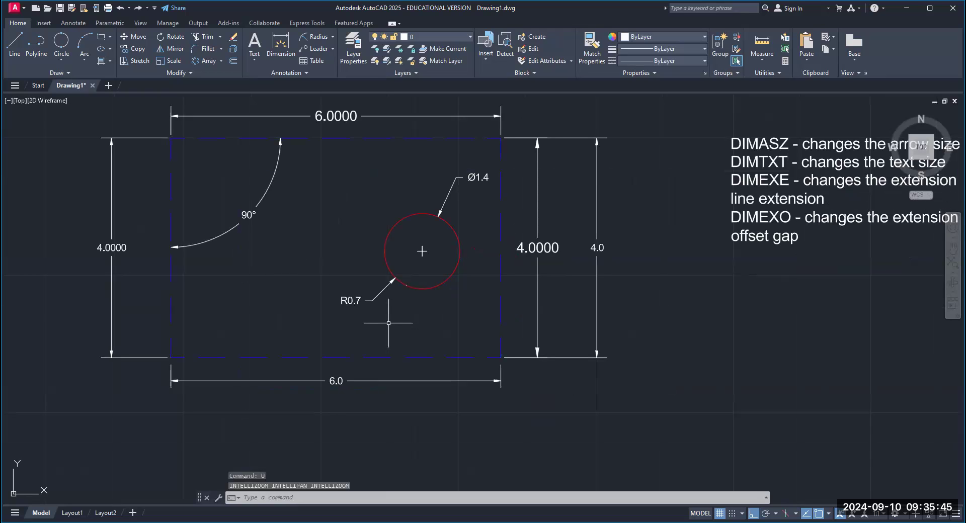
{"action": "key", "text": "Return"}
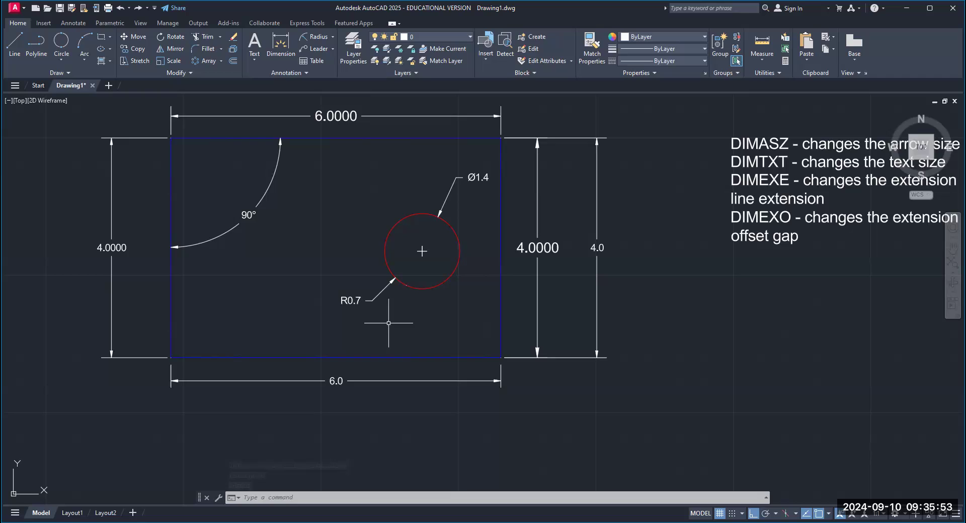
{"action": "key", "text": "Return"}
{"action": "left_click", "coordinate": [501, 274]}
{"action": "key", "text": "Return"}
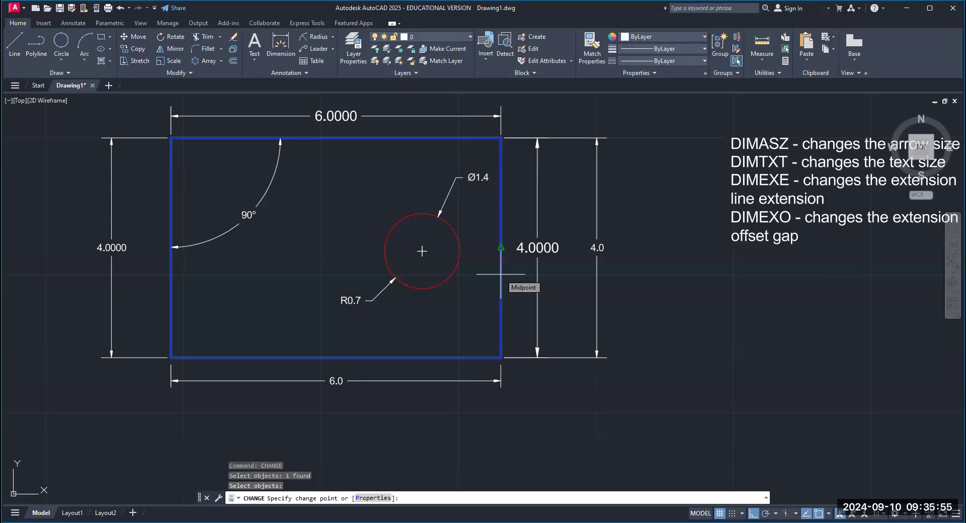
{"action": "type", "text": "hid"}
{"action": "key", "text": "BackSpace"}
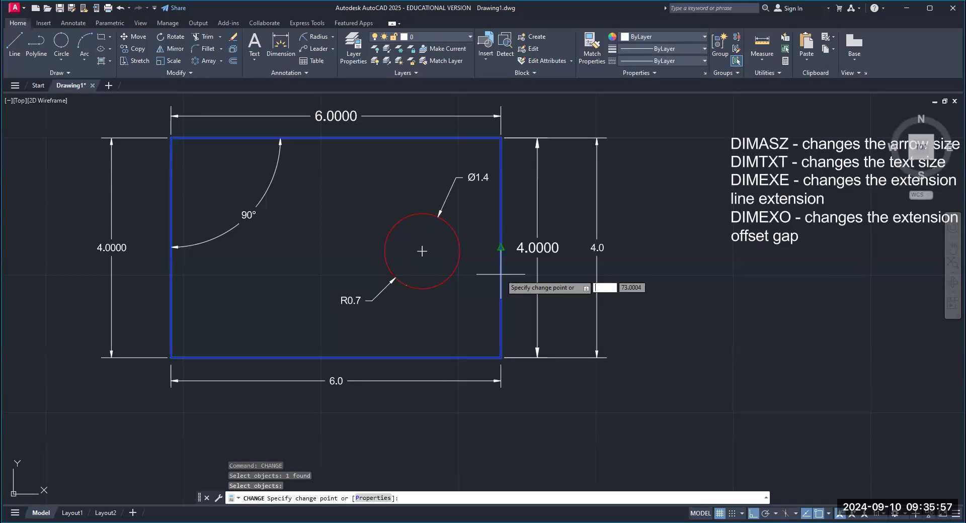
{"action": "key", "text": "Escape"}
{"action": "key", "text": "Escape"}
{"action": "key", "text": "Escape"}
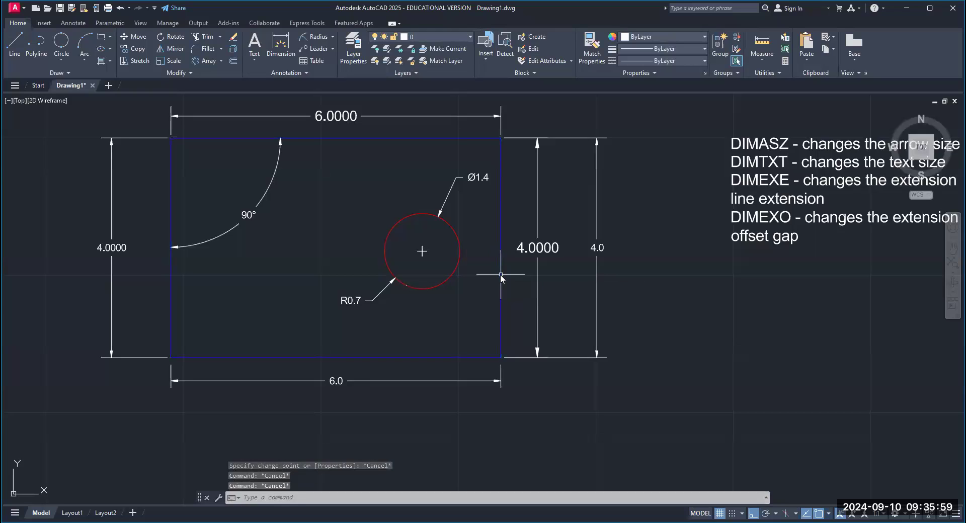
Try to set the rectangle's linetype to "fenceline" with the CHANGE command's Properties option
{"action": "type", "text": "CHANGE"}
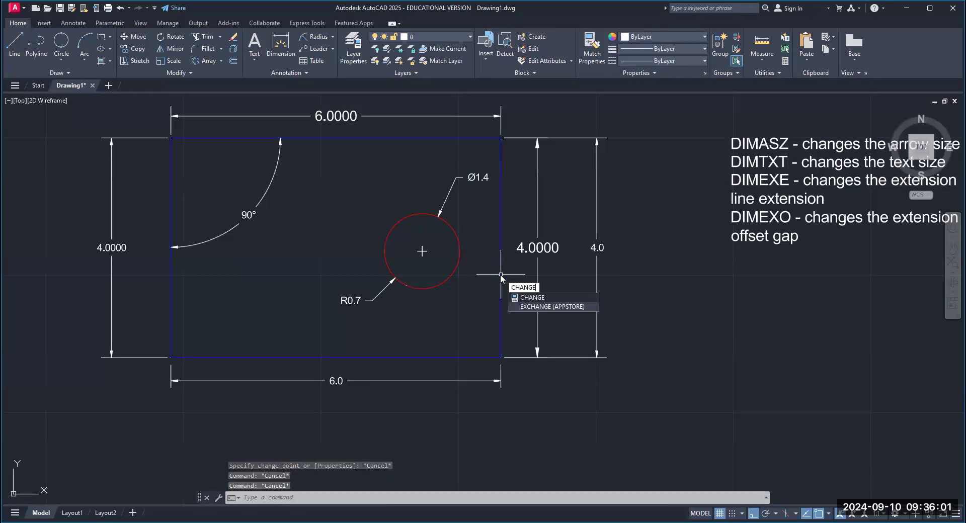
{"action": "key", "text": "Return"}
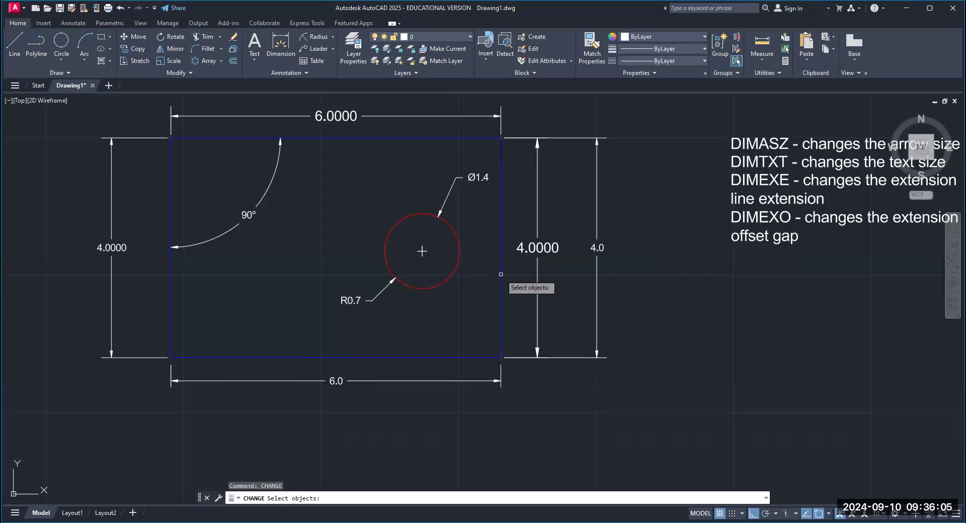
{"action": "left_click", "coordinate": [500, 275]}
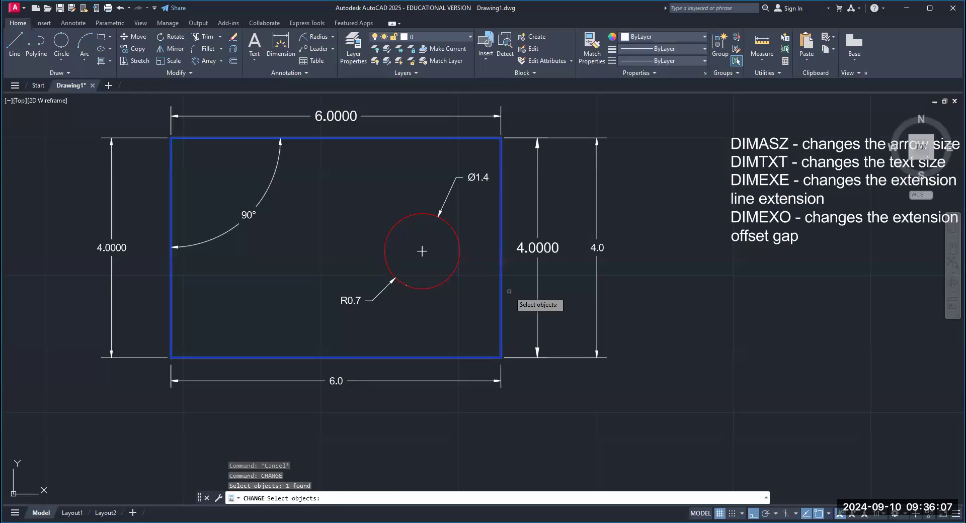
{"action": "key", "text": "Return"}
{"action": "type", "text": "p"}
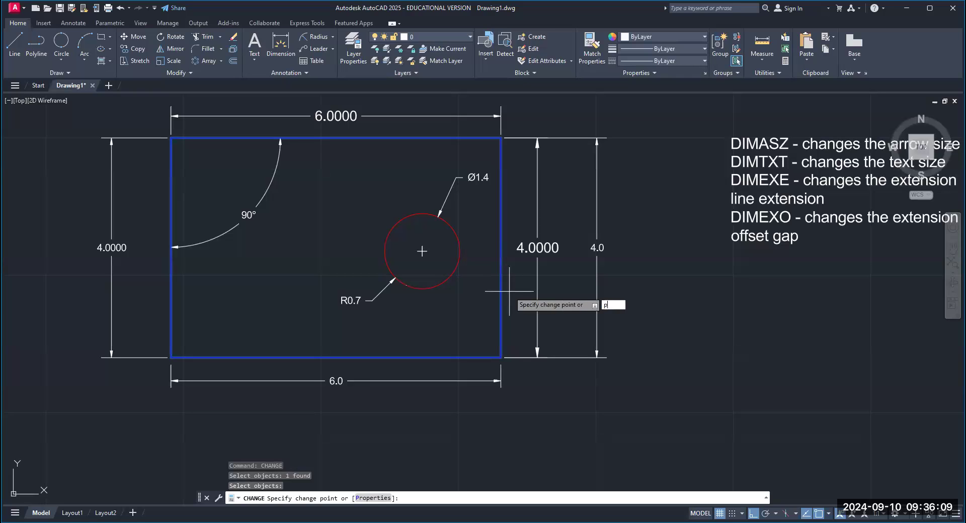
{"action": "key", "text": "Return"}
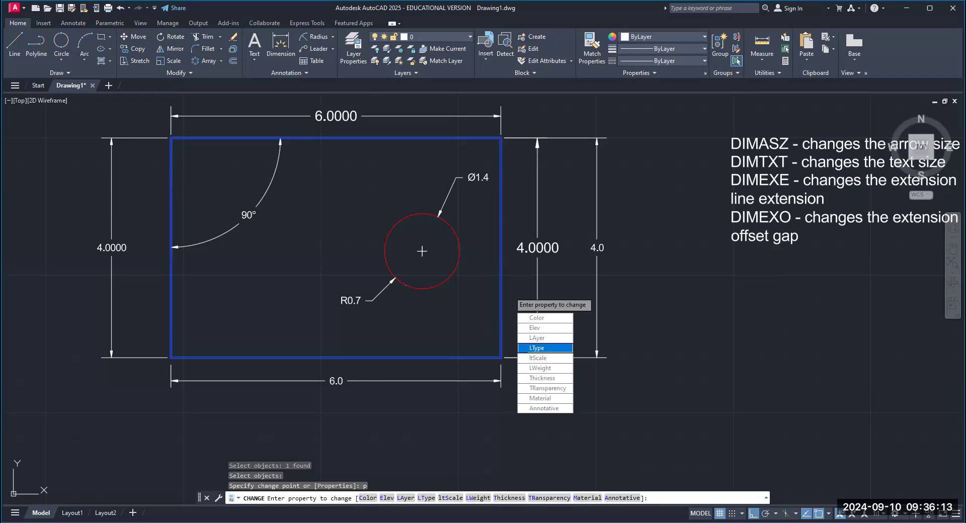
{"action": "left_click", "coordinate": [537, 348]}
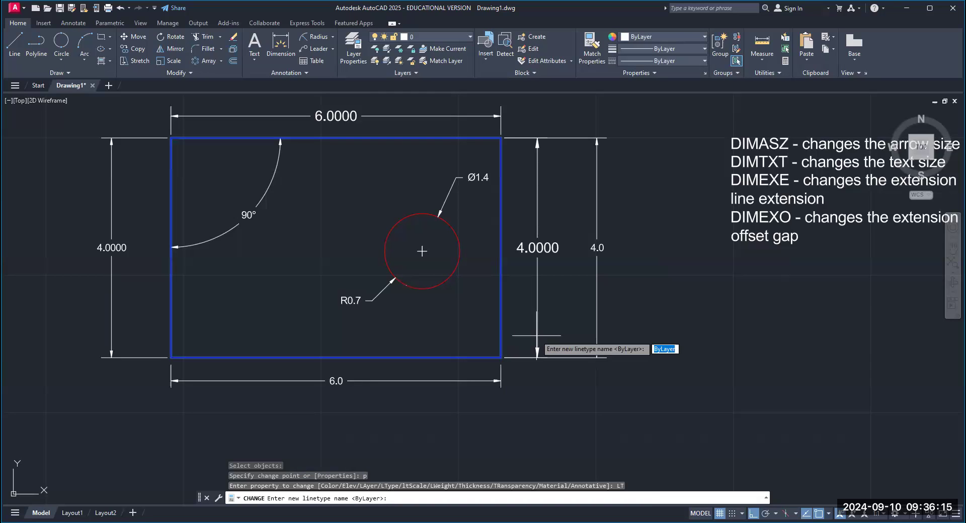
{"action": "type", "text": "fensceline"}
{"action": "key", "text": "Return"}
{"action": "key", "text": "Return"}
{"action": "scroll", "coordinate": [501, 309], "scroll_direction": "up", "scroll_amount": 4}
{"action": "scroll", "coordinate": [500, 308], "scroll_direction": "down", "scroll_amount": 4}
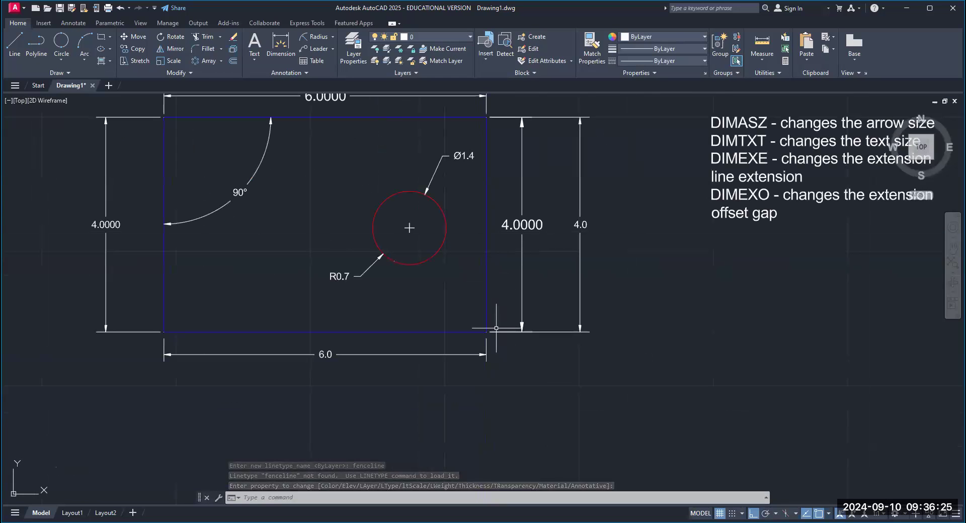
{"action": "key", "text": "Escape"}
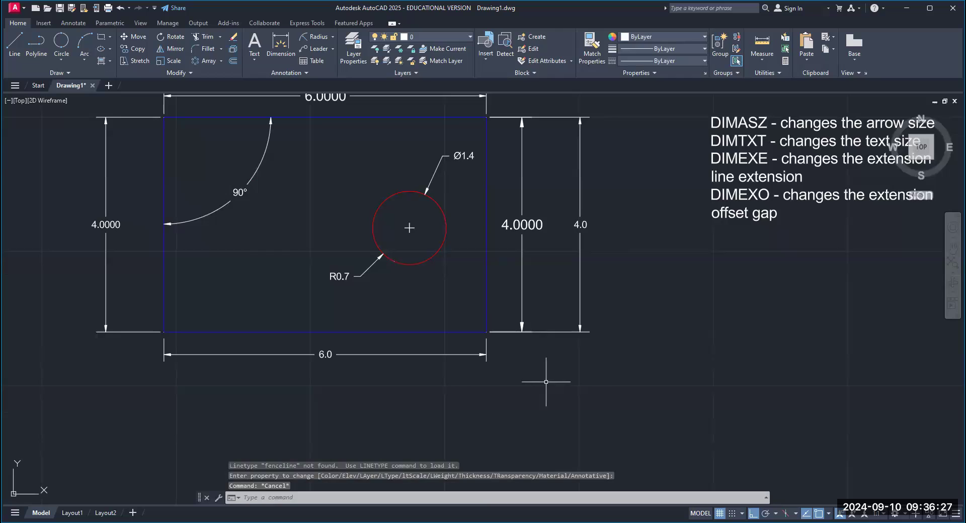
{"action": "type", "text": "cja"}
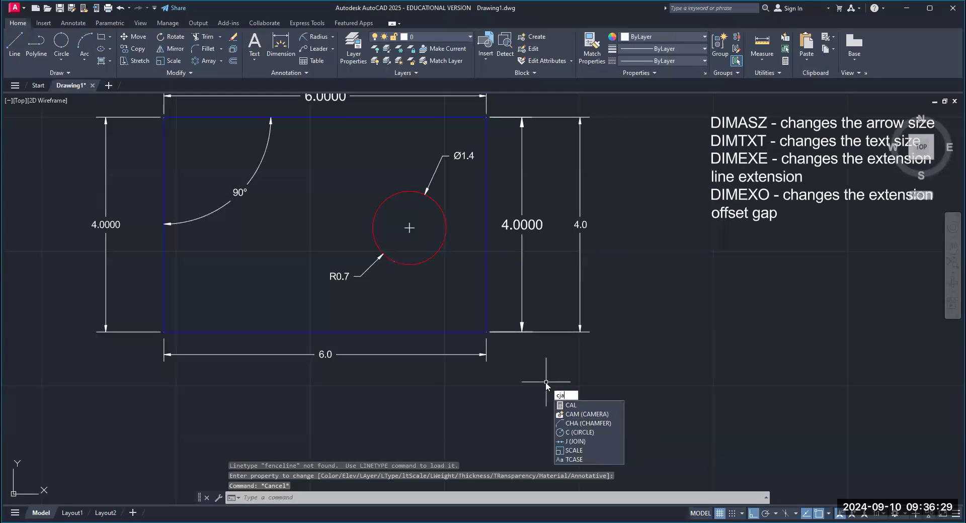
{"action": "key", "text": "Escape"}
{"action": "key", "text": "Escape"}
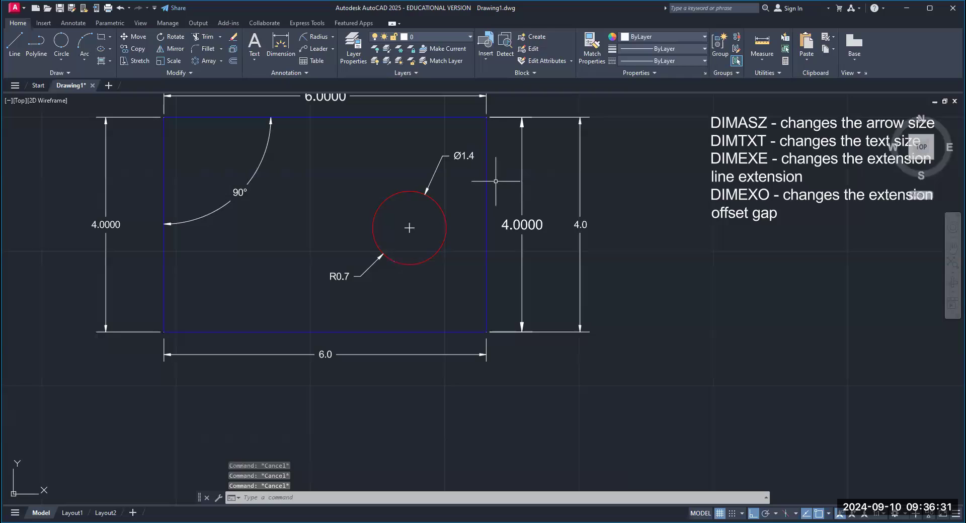
{"action": "left_click", "coordinate": [487, 182]}
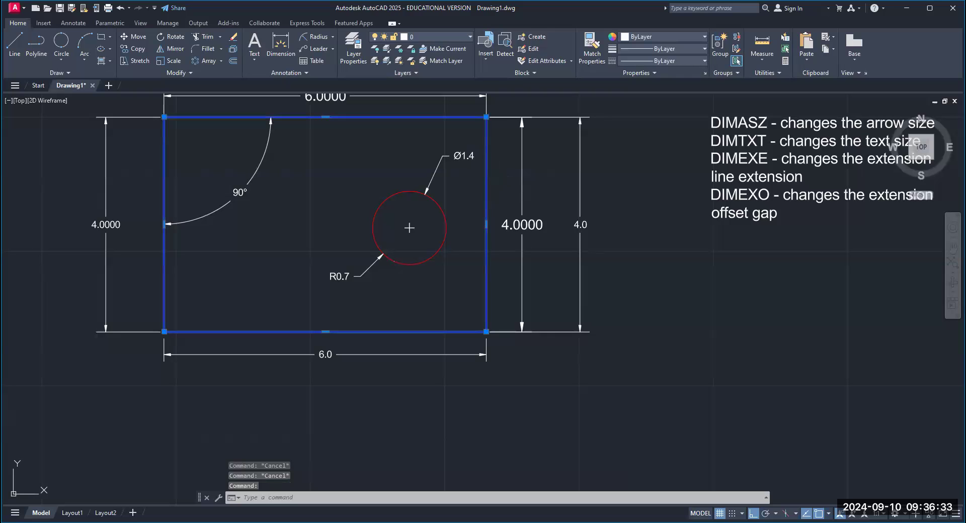
{"action": "double_click", "coordinate": [487, 178]}
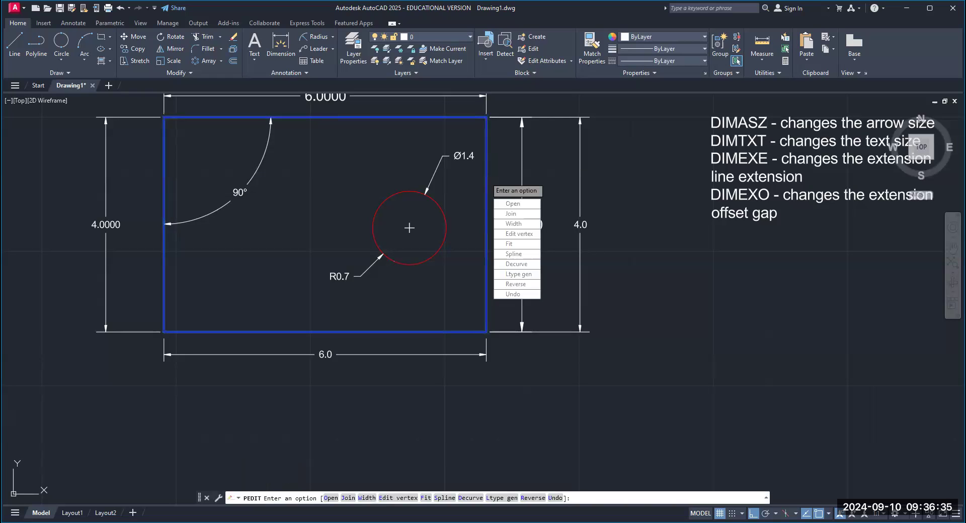
{"action": "key", "text": "Escape"}
{"action": "left_click", "coordinate": [705, 37]}
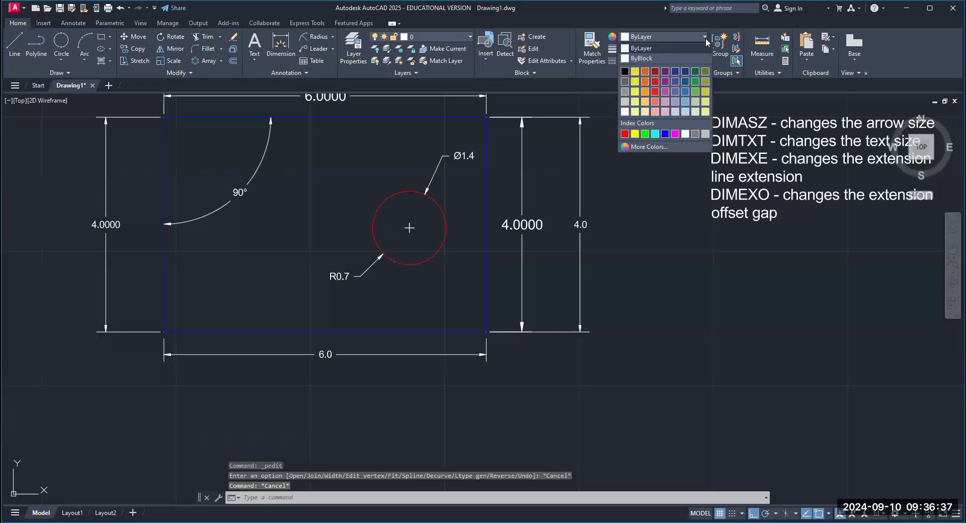
{"action": "left_click", "coordinate": [705, 37]}
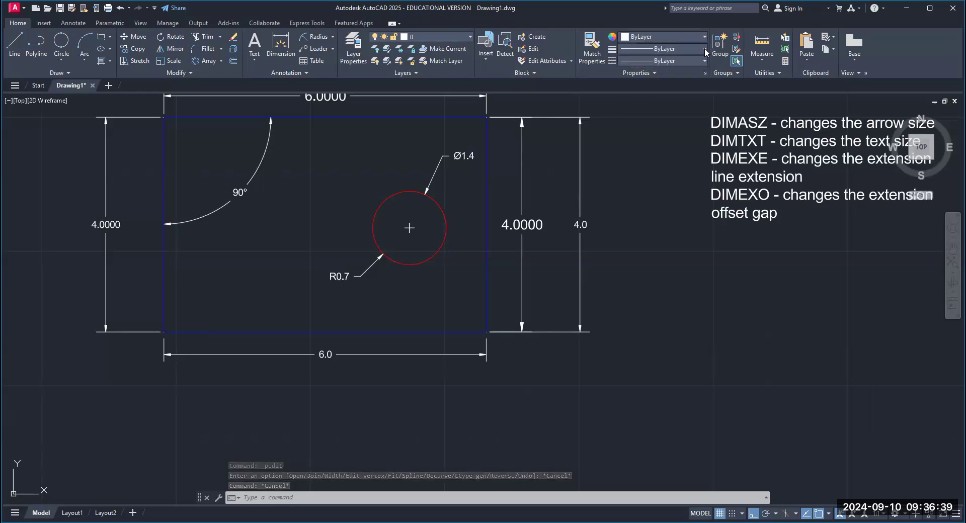
{"action": "left_click", "coordinate": [705, 48]}
{"action": "left_click", "coordinate": [704, 47]}
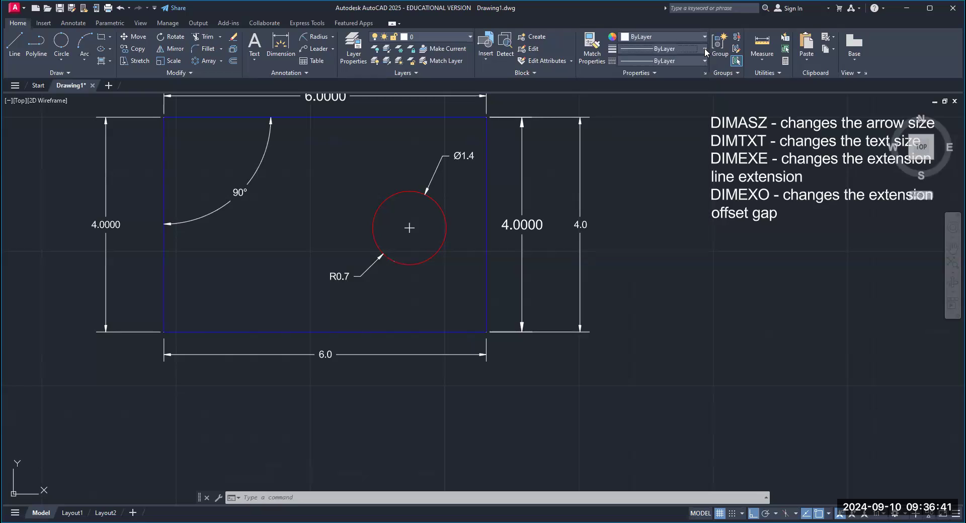
{"action": "key", "text": "Escape"}
{"action": "key", "text": "Escape"}
Set the rectangle's lineweight to 0.30 mm and undo that change
{"action": "left_click", "coordinate": [486, 171]}
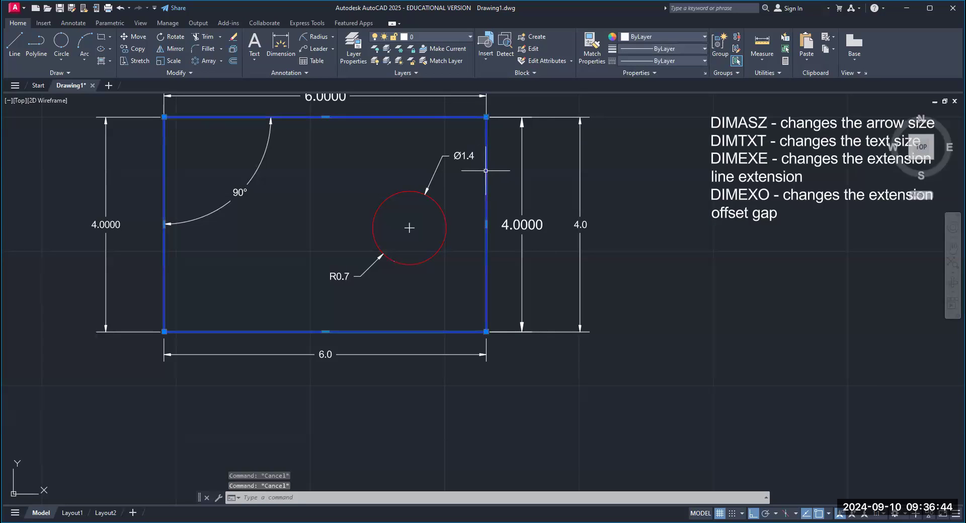
{"action": "left_click", "coordinate": [704, 47]}
{"action": "left_click", "coordinate": [666, 189]}
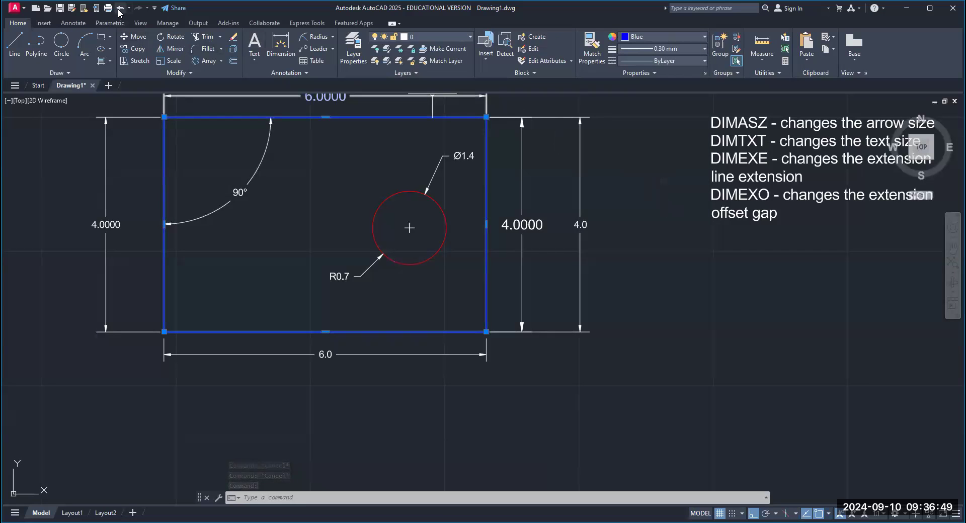
{"action": "key", "text": "Escape"}
{"action": "key", "text": "ctrl+z"}
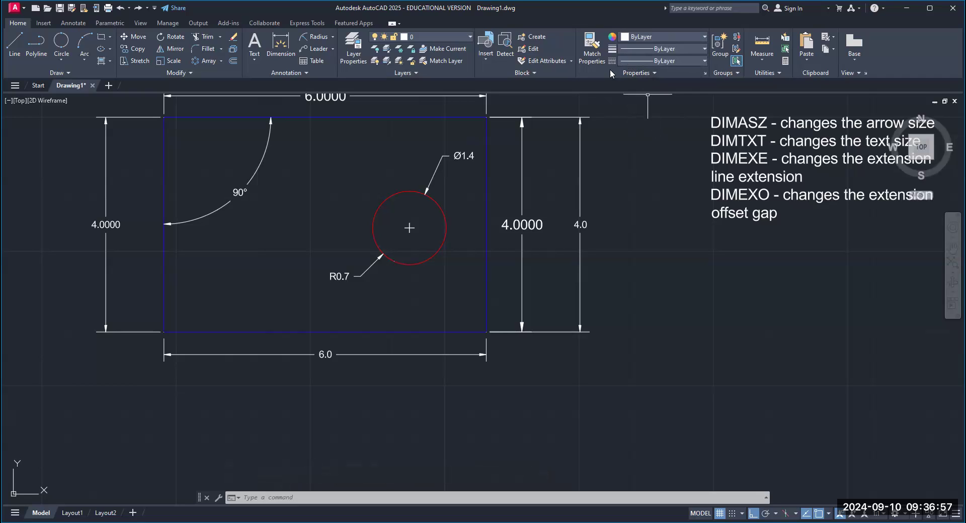
{"action": "left_click", "coordinate": [486, 188]}
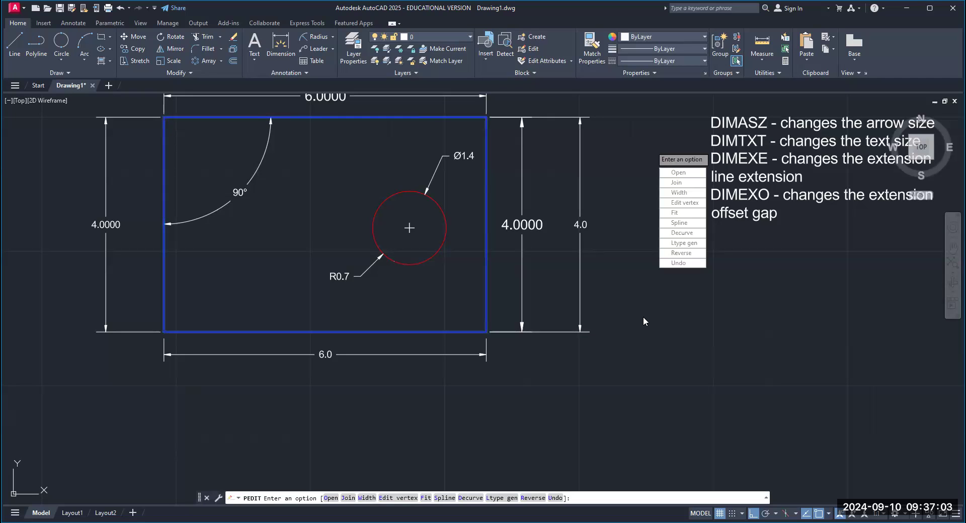
{"action": "key", "text": "Escape"}
{"action": "key", "text": "Escape"}
{"action": "key", "text": "Escape"}
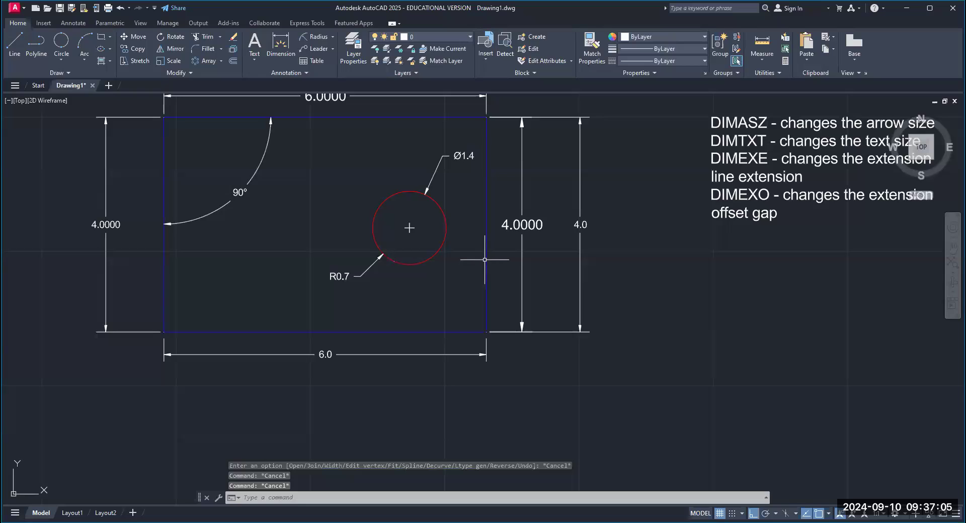
Set the rectangle's lineweight to 0.40 mm
{"action": "left_click", "coordinate": [485, 260]}
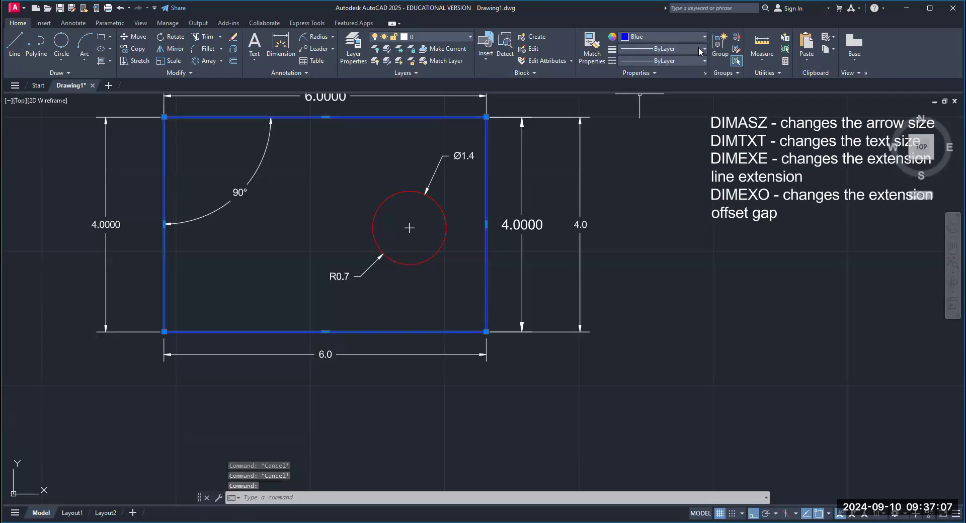
{"action": "left_click", "coordinate": [704, 48]}
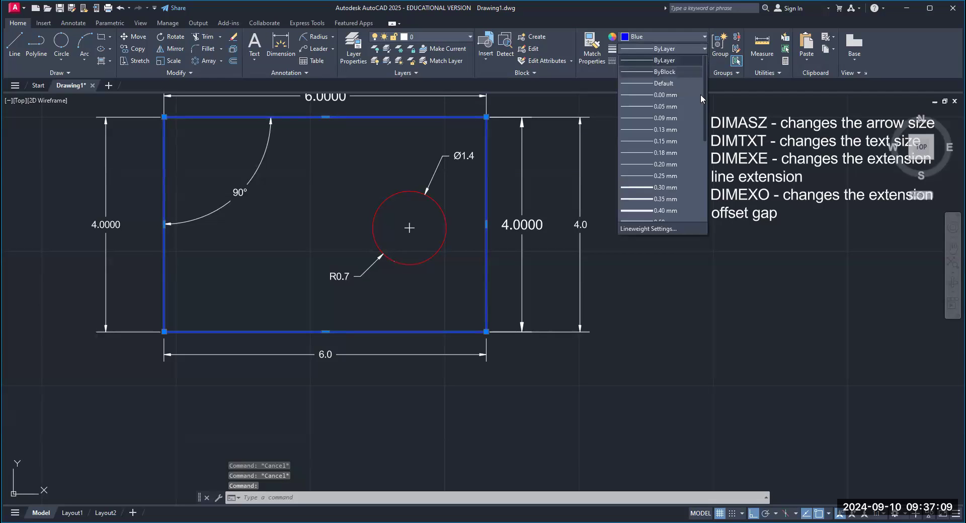
{"action": "left_click", "coordinate": [679, 210]}
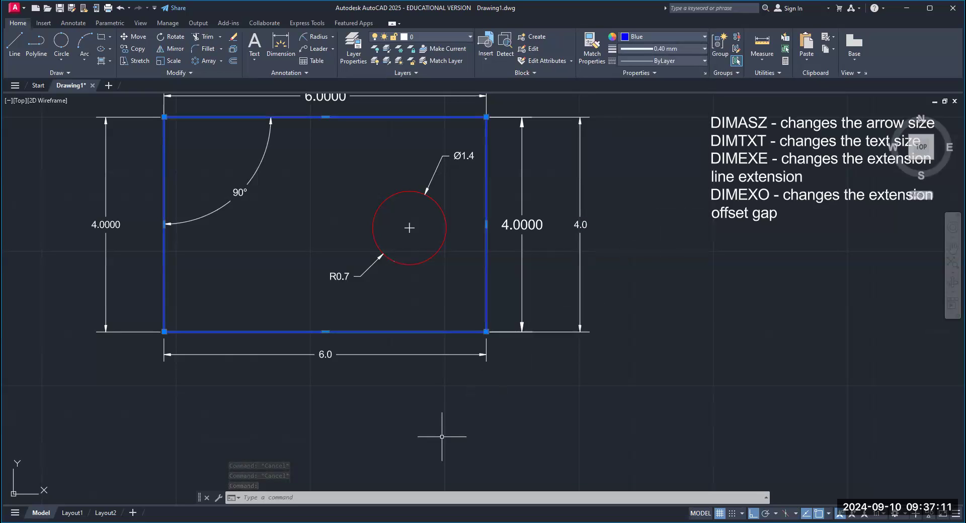
{"action": "key", "text": "Escape"}
{"action": "type", "text": "pe"}
{"action": "key", "text": "Return"}
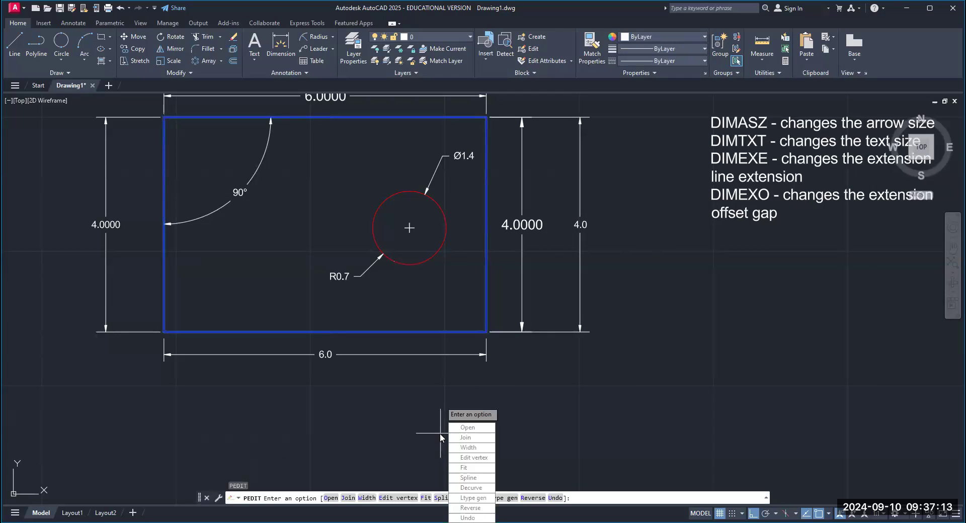
{"action": "key", "text": "Escape"}
Set the current lineweight for new objects to 0.60 mm
{"action": "scroll", "coordinate": [423, 151], "scroll_direction": "up", "scroll_amount": 2}
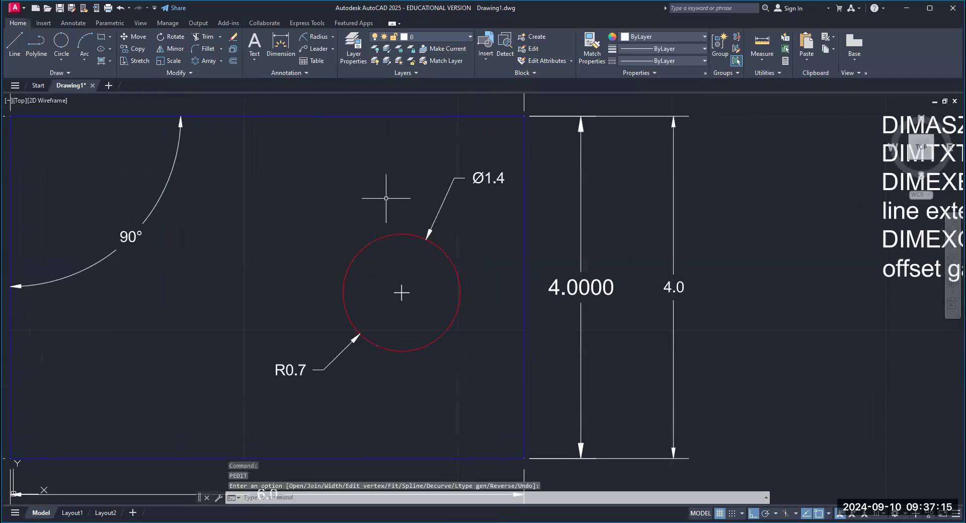
{"action": "left_click", "coordinate": [704, 48]}
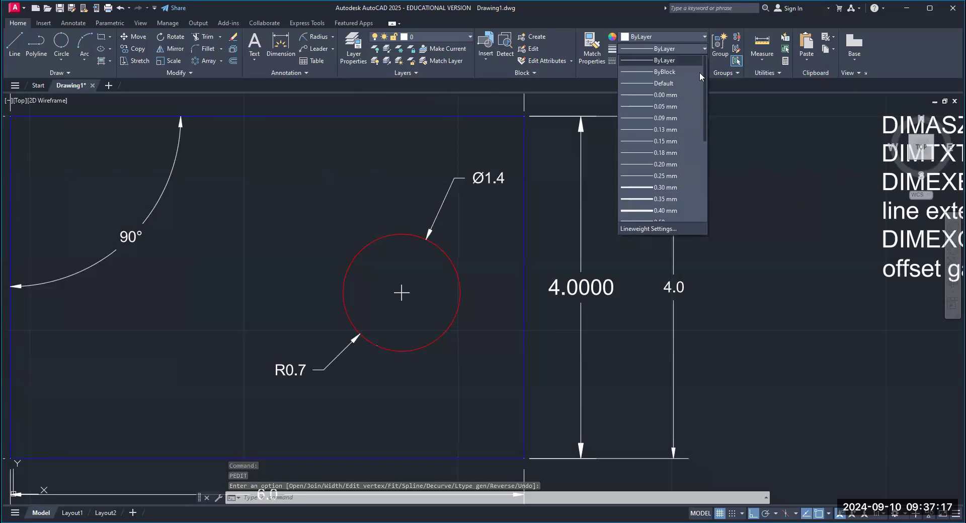
{"action": "left_click", "coordinate": [655, 212]}
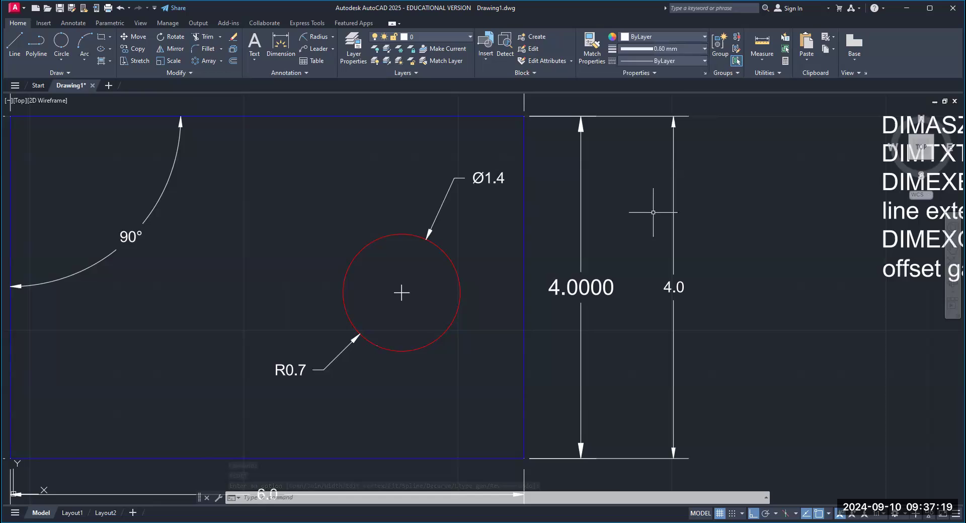
Open the Linetype Manager to examine which linetypes are loaded and close it without changes
{"action": "left_click", "coordinate": [704, 60]}
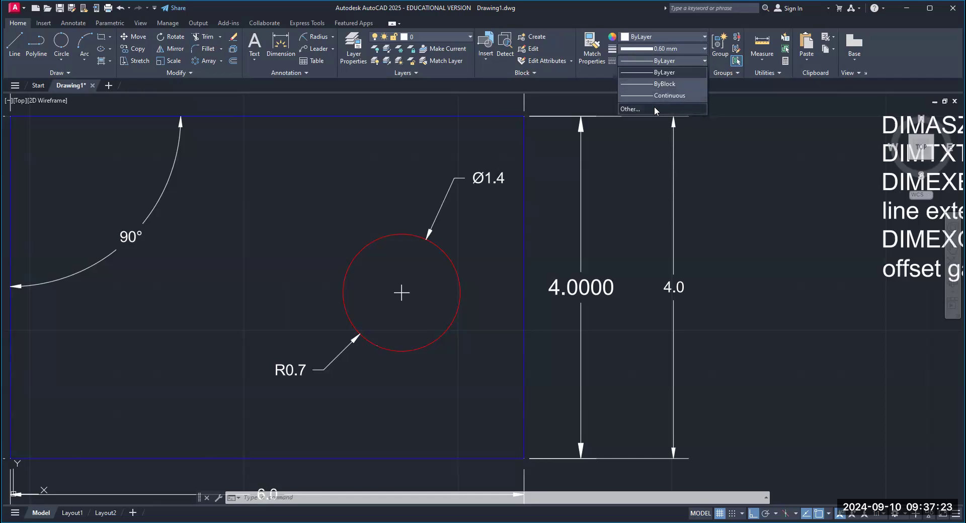
{"action": "left_click", "coordinate": [630, 110]}
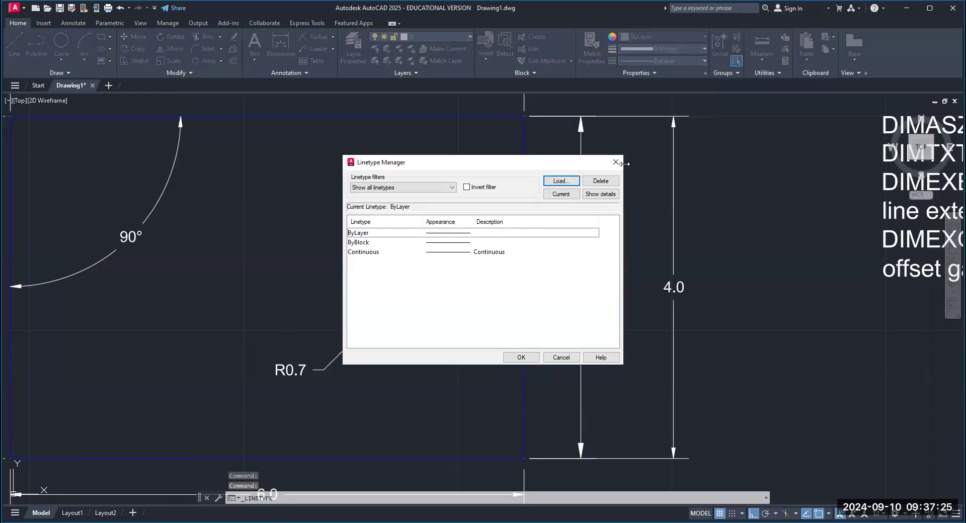
{"action": "key", "text": "Escape"}
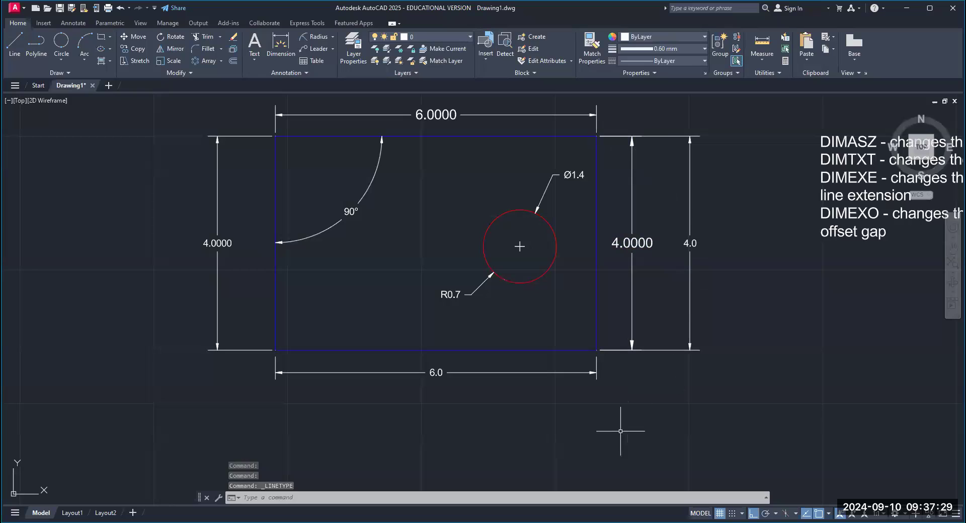
{"action": "key", "text": "Escape"}
{"action": "key", "text": "Escape"}
Stretch the rectangle's lower edge upward by about 0.13 from its midpoint grip and undo the stretch
{"action": "left_click", "coordinate": [469, 350]}
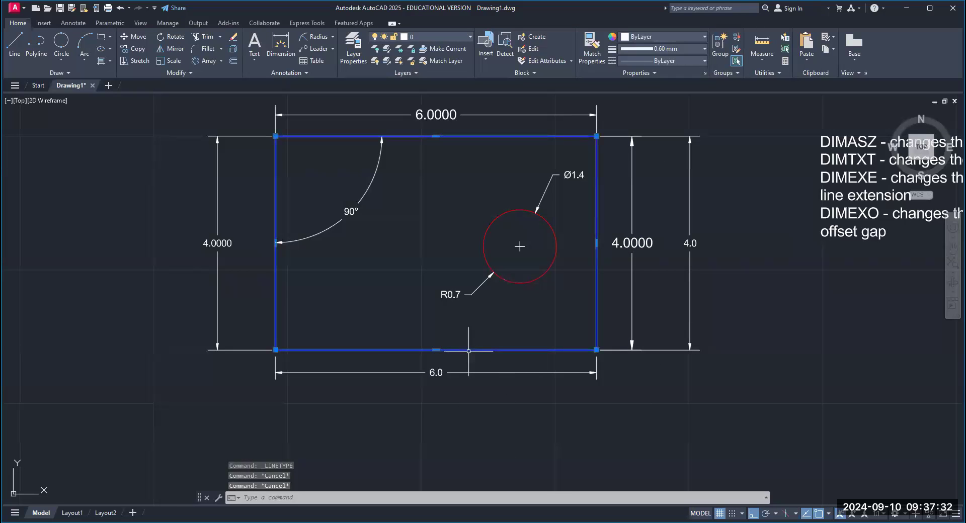
{"action": "left_click", "coordinate": [436, 350]}
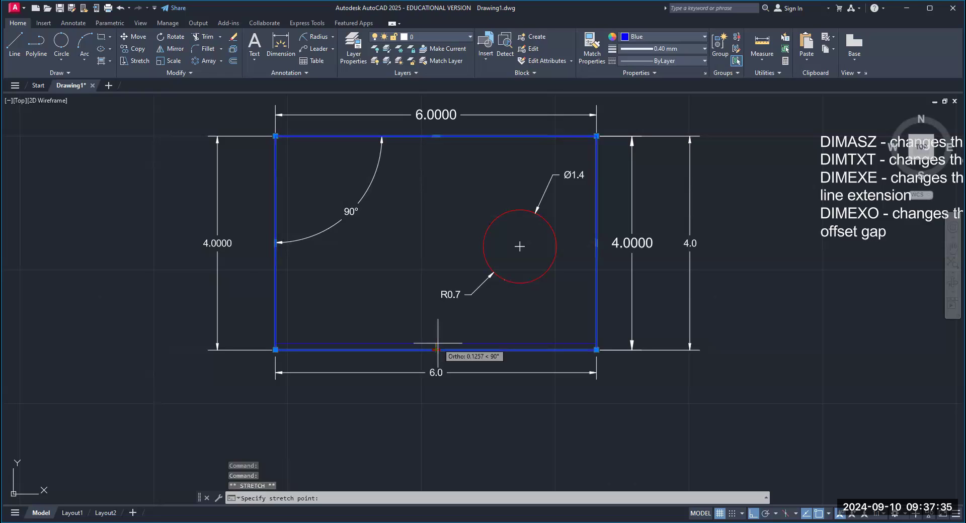
{"action": "left_click", "coordinate": [438, 344]}
{"action": "key", "text": "Escape"}
{"action": "left_click", "coordinate": [120, 8]}
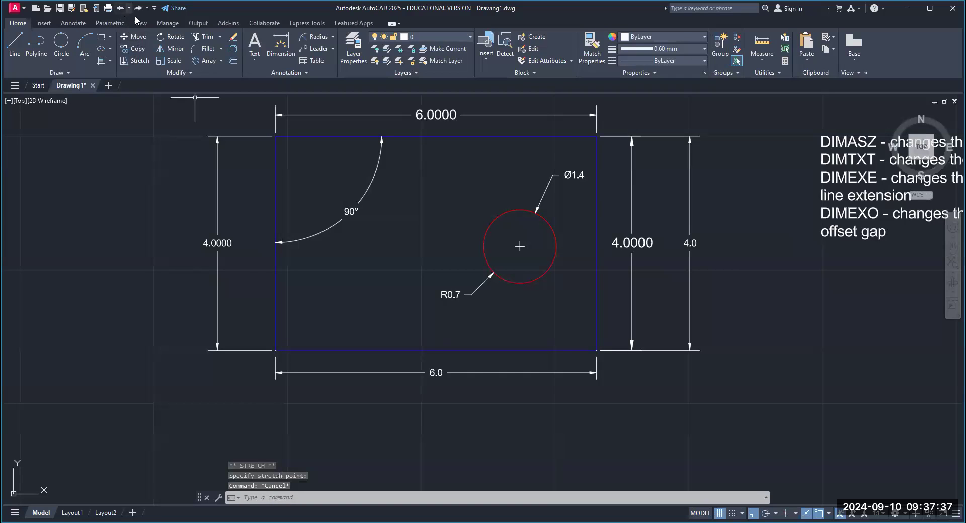